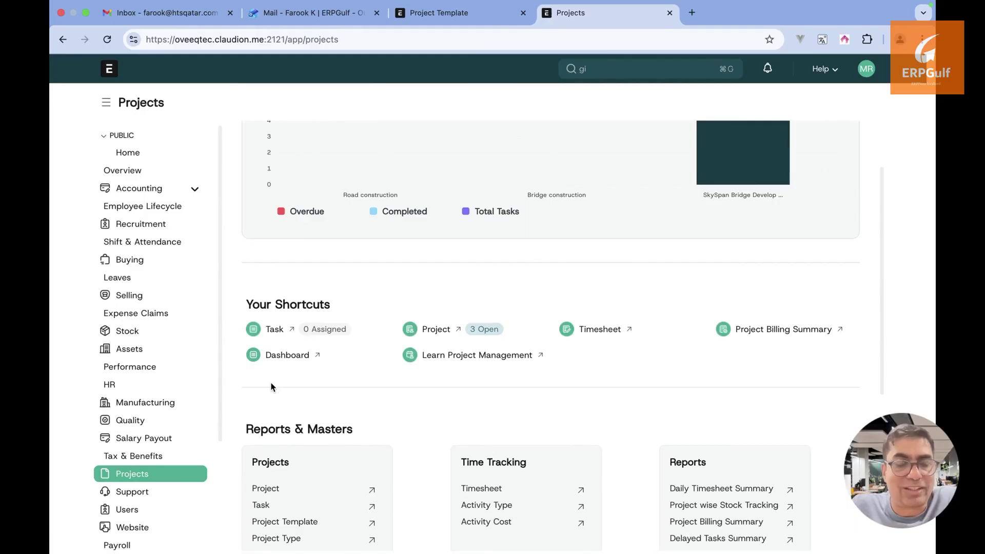
Highlight and scroll through the current page, then bring up the whiteboard title slide
click(213, 478)
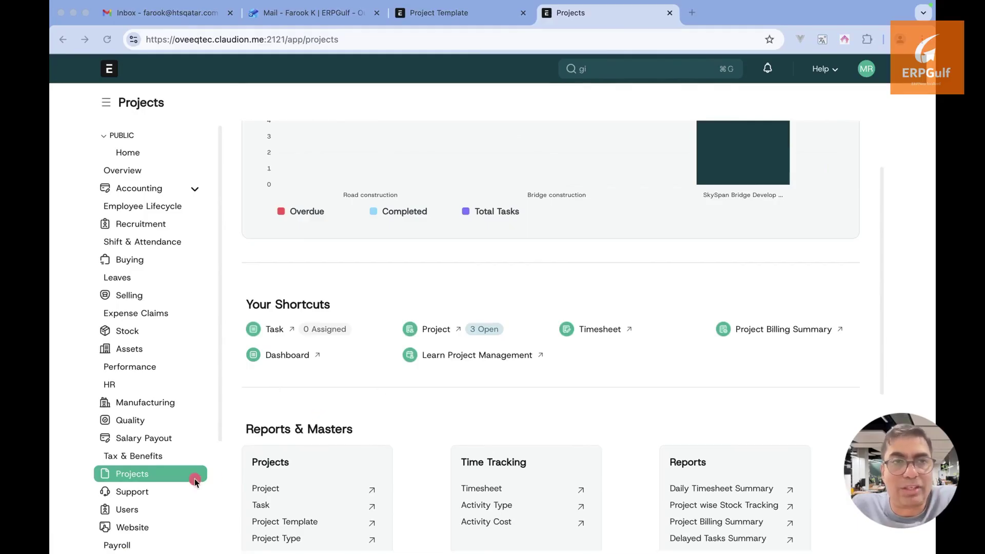
mouse_move(195, 478)
mouse_down()
mouse_move(435, 479)
mouse_move(408, 478)
mouse_up()
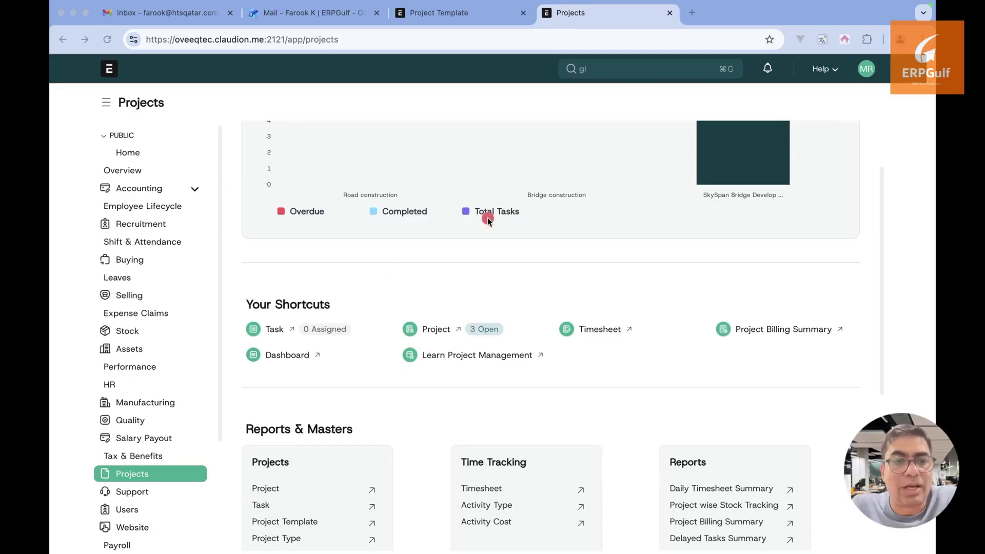
drag(487, 221, 502, 250)
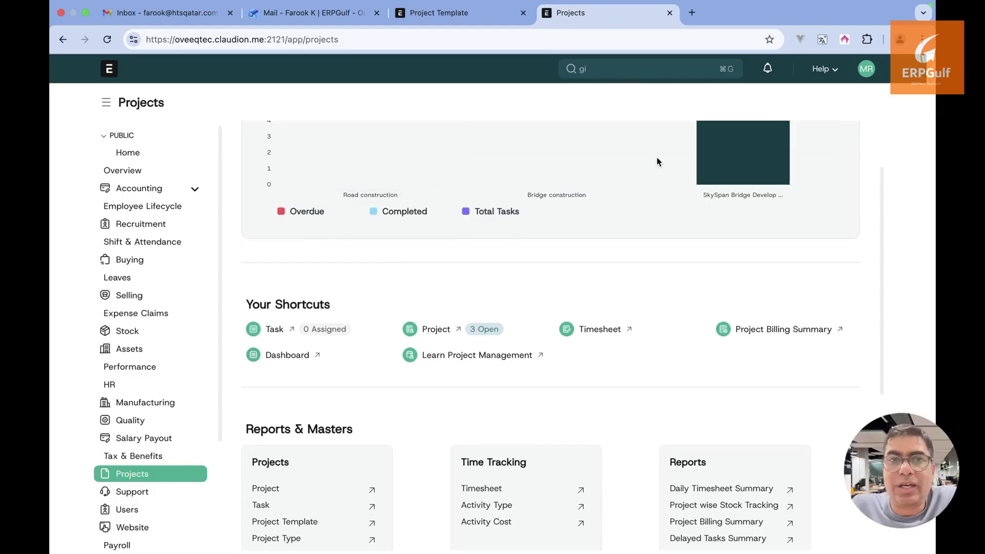
scroll(656, 157, down, 1)
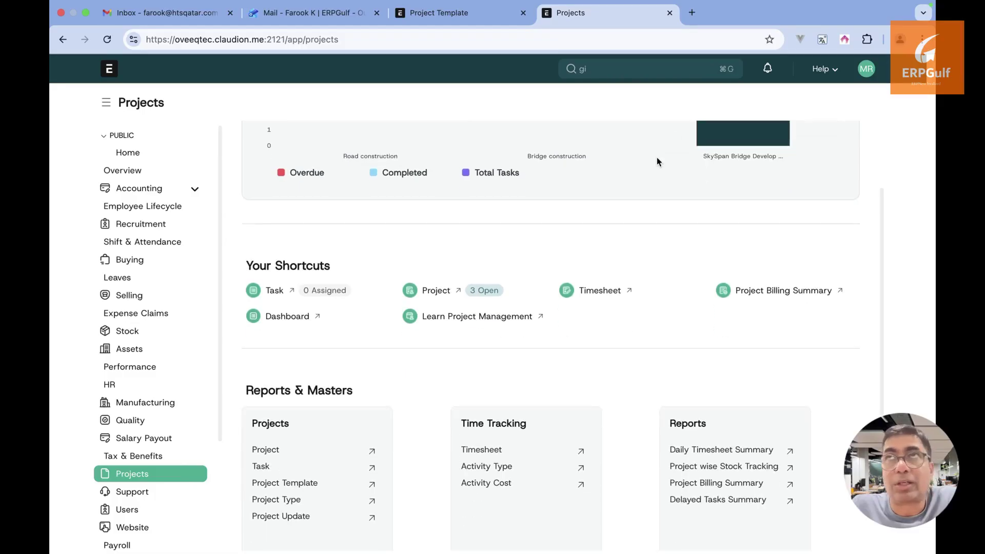
scroll(657, 157, up, 3)
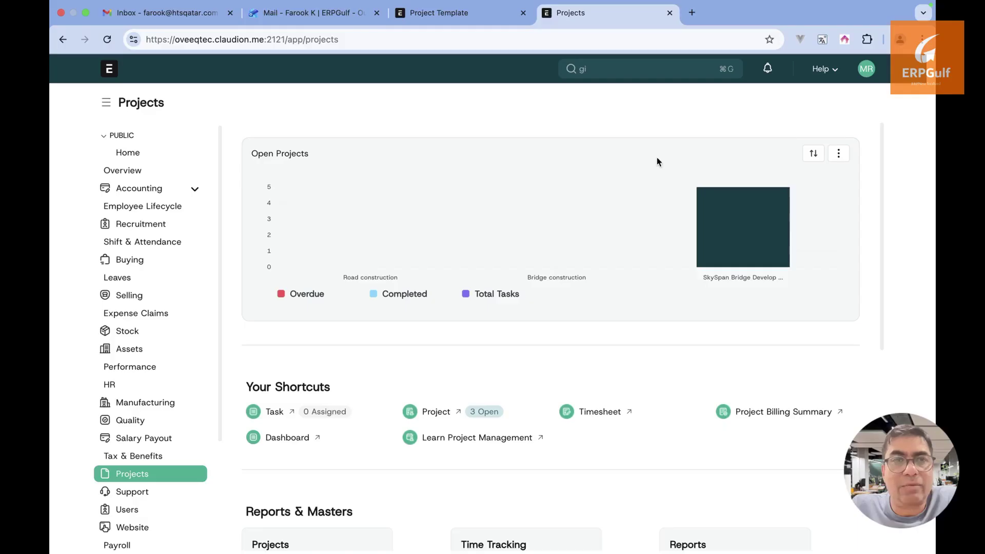
mouse_move(523, 261)
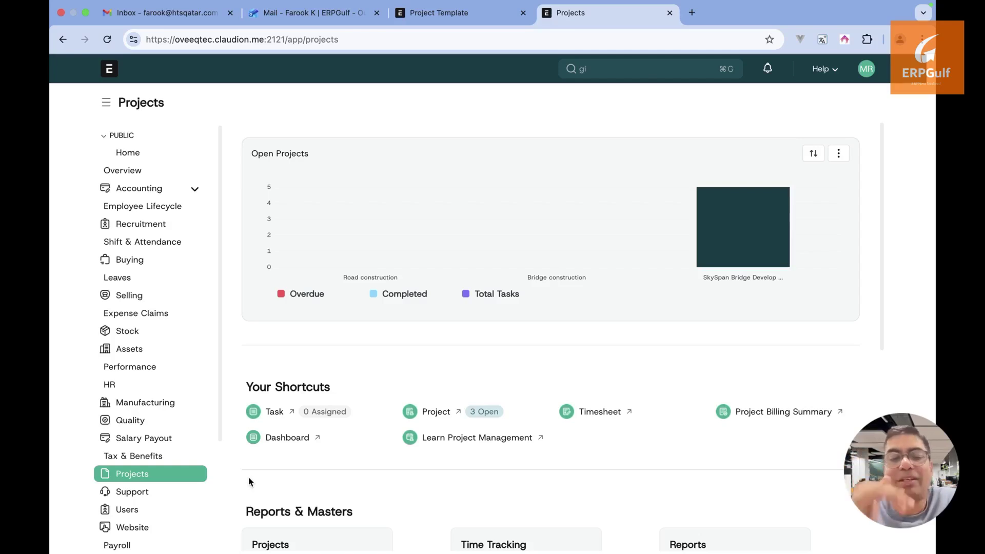
key(super+Tab)
key(super+Tab)
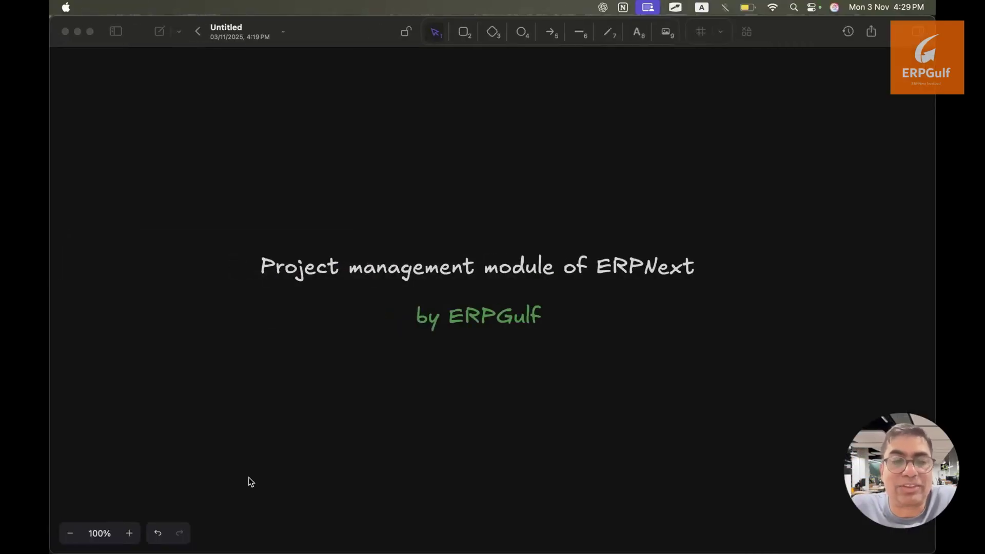
key(super+Tab)
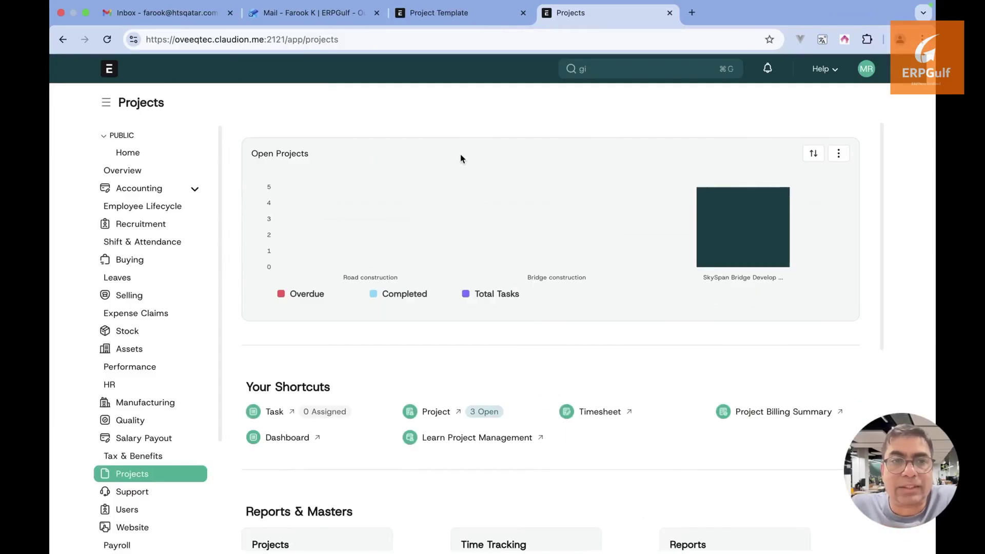
Check the Projects tab, then settle on the Project Template list of six templates
click(490, 14)
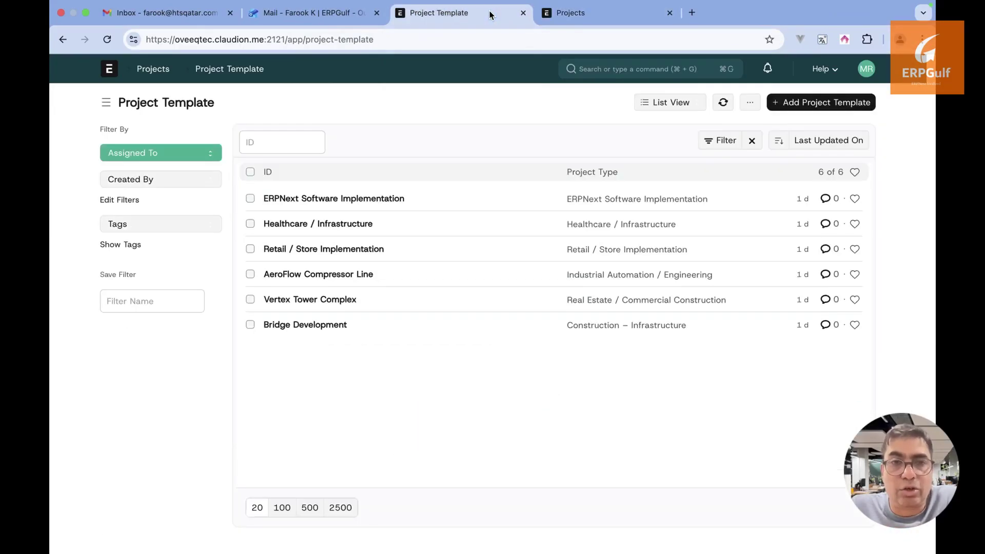
click(604, 20)
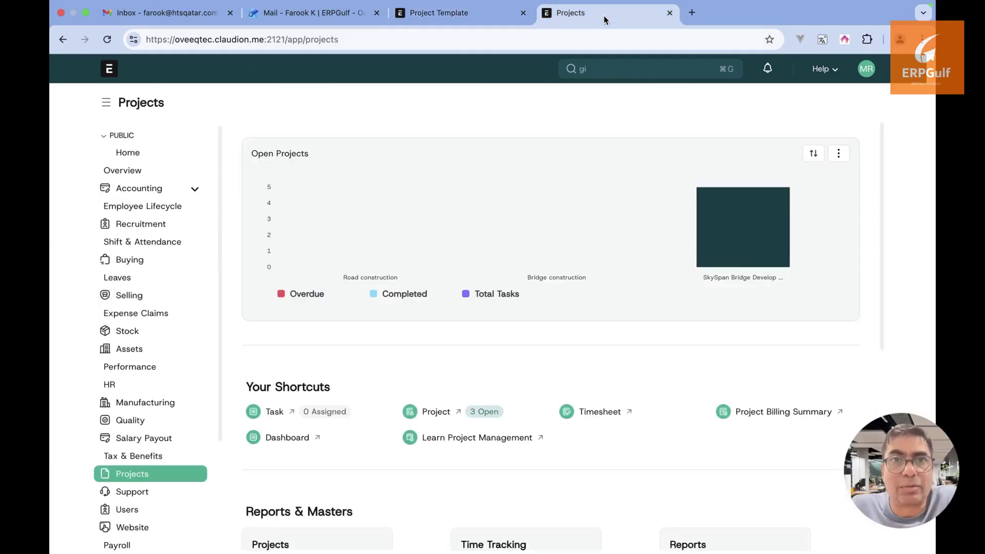
mouse_move(550, 232)
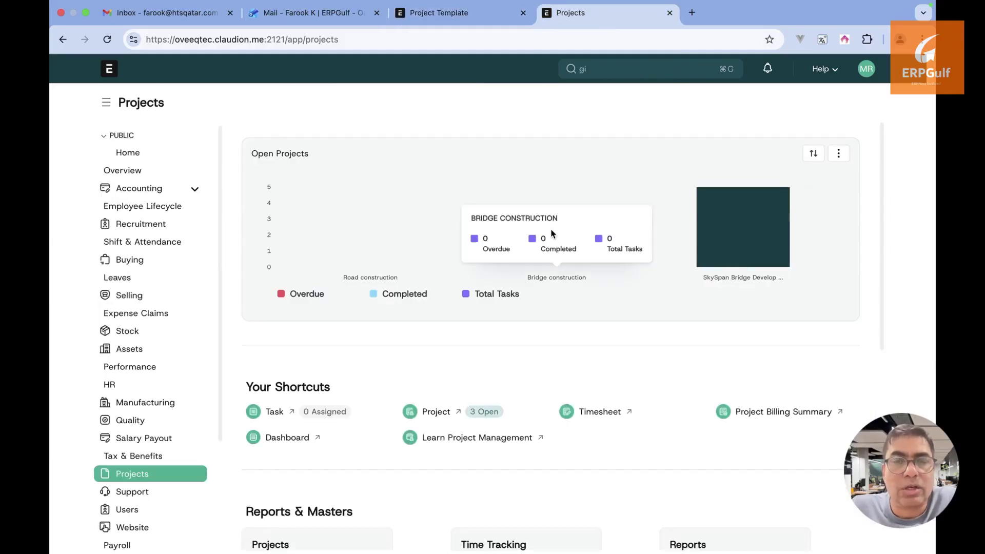
click(441, 20)
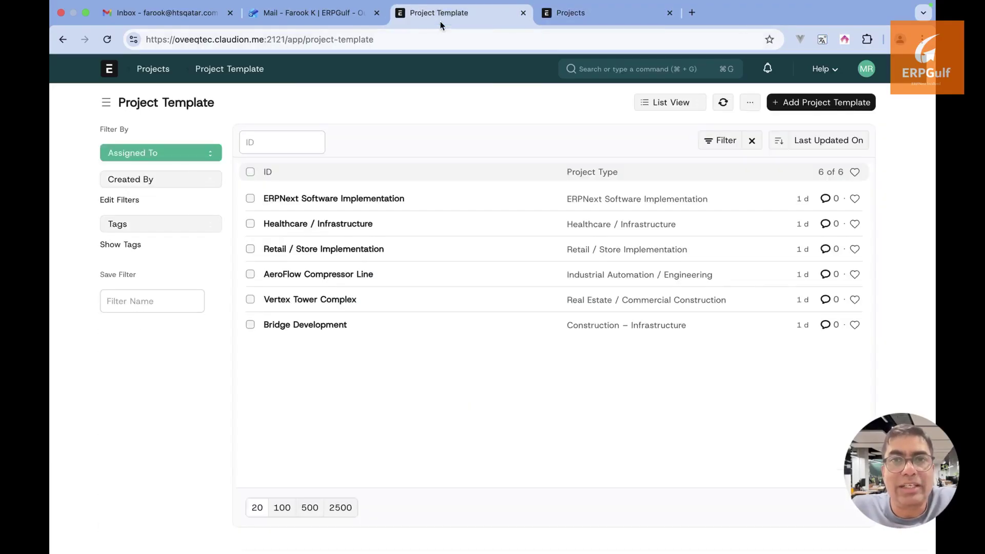
key(ctrl+Left)
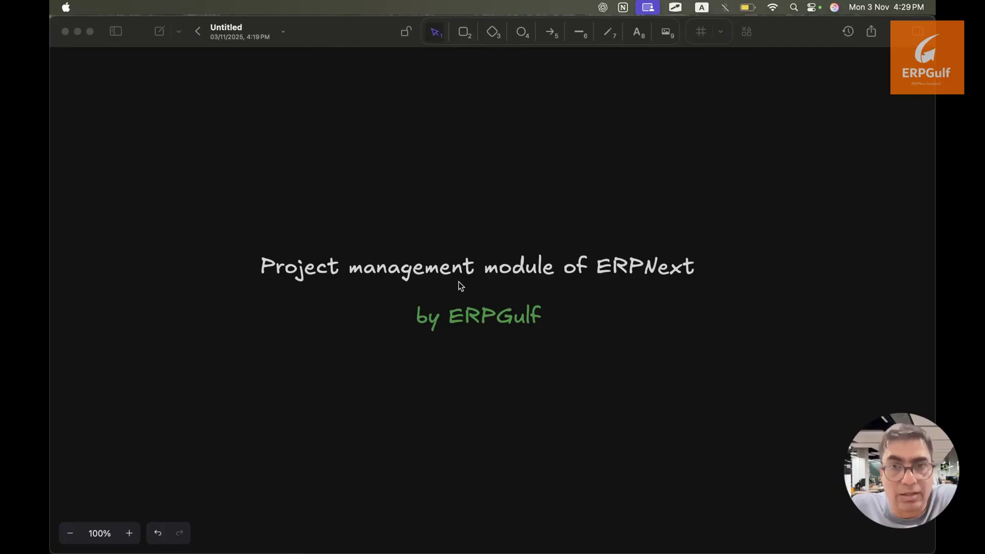
key(ctrl+Right)
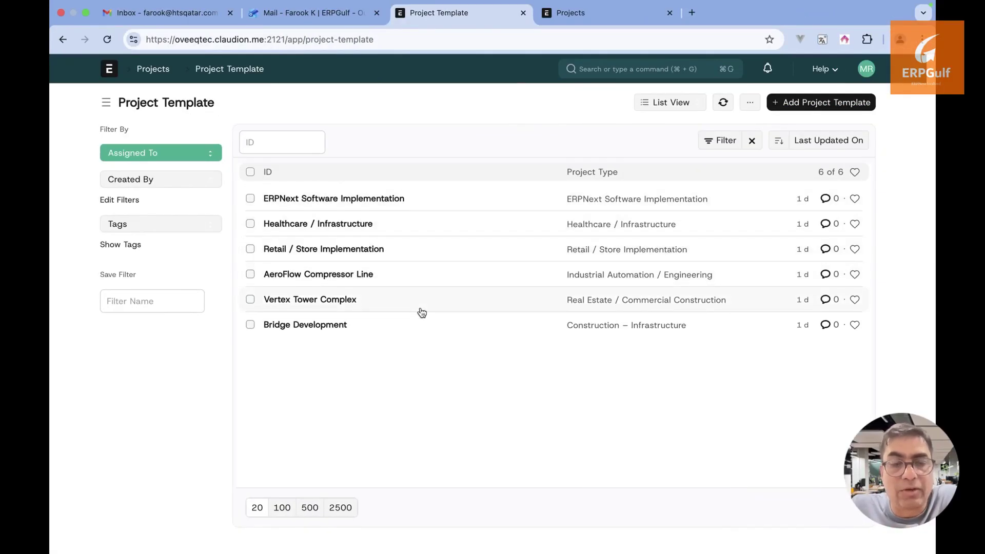
Search the awesome bar for 'project ty' to get Project Type List suggestions
click(404, 239)
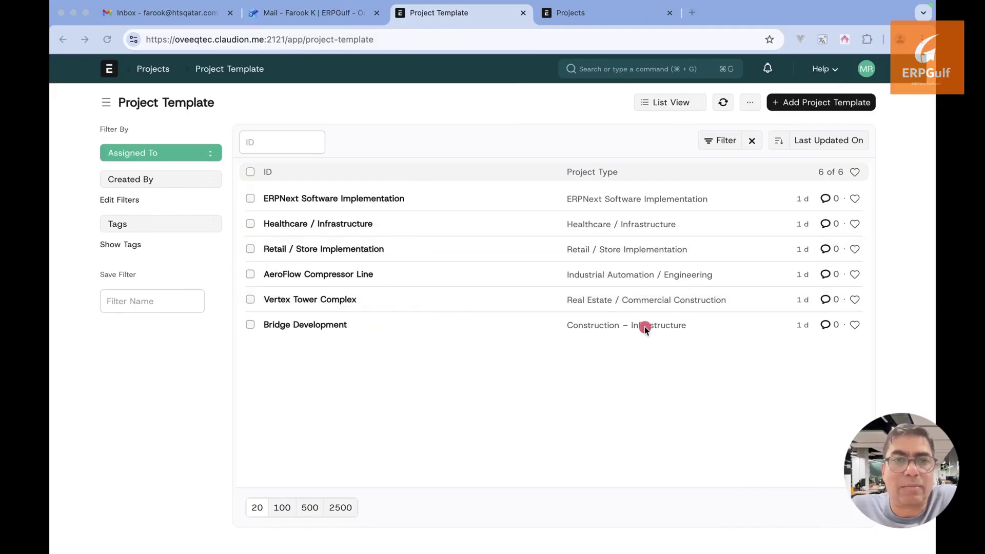
drag(644, 326, 740, 328)
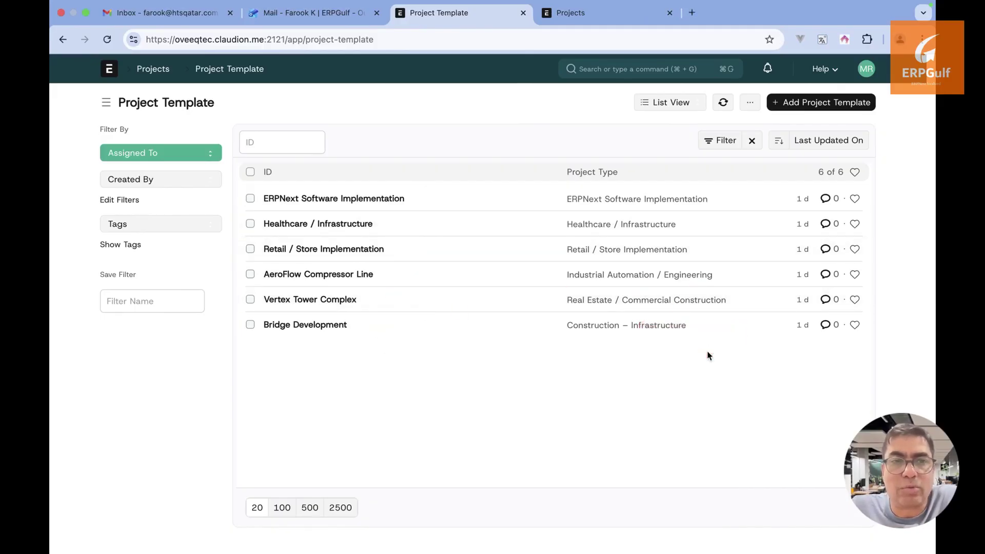
click(711, 73)
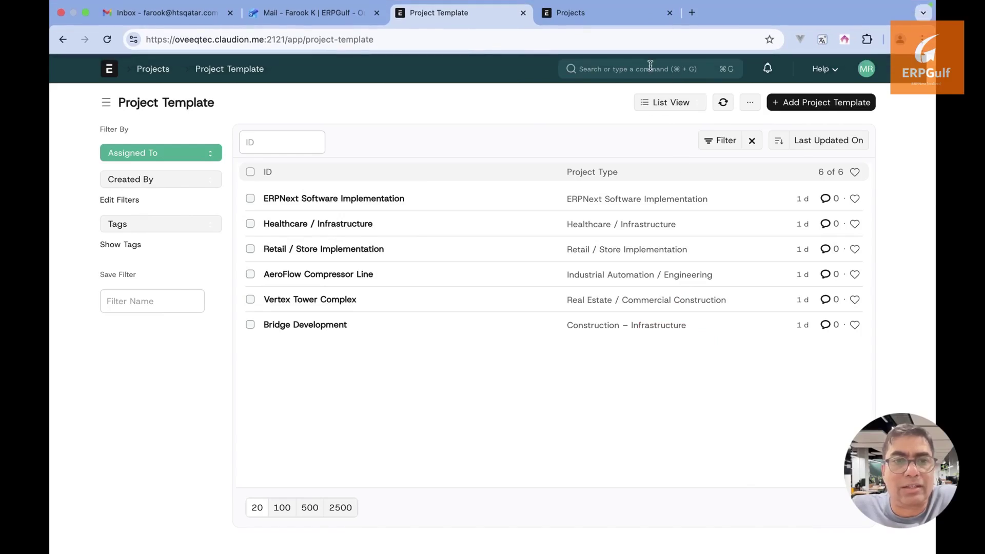
click(650, 70)
text(project ty)
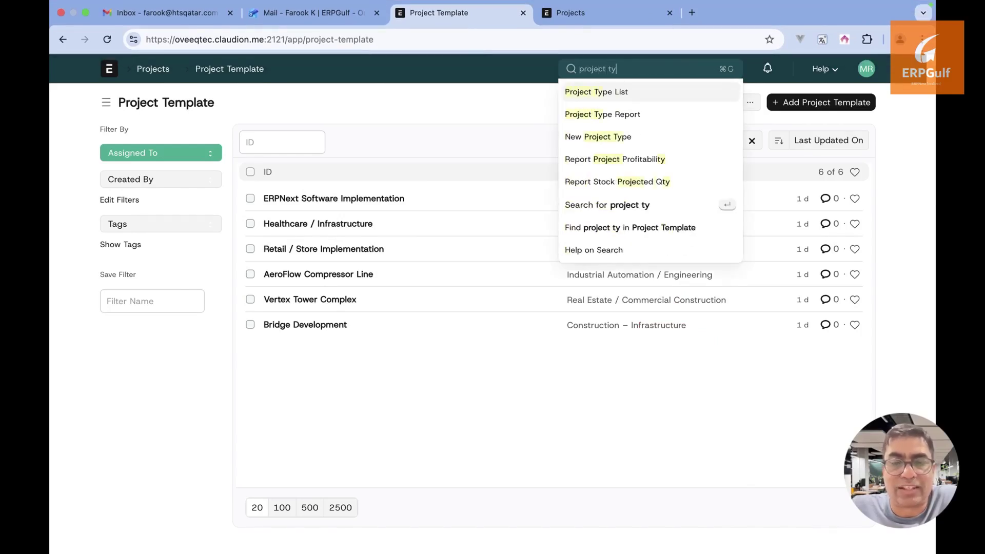
Open the Project Type List and highlight rows while reviewing its 13 types
click(636, 92)
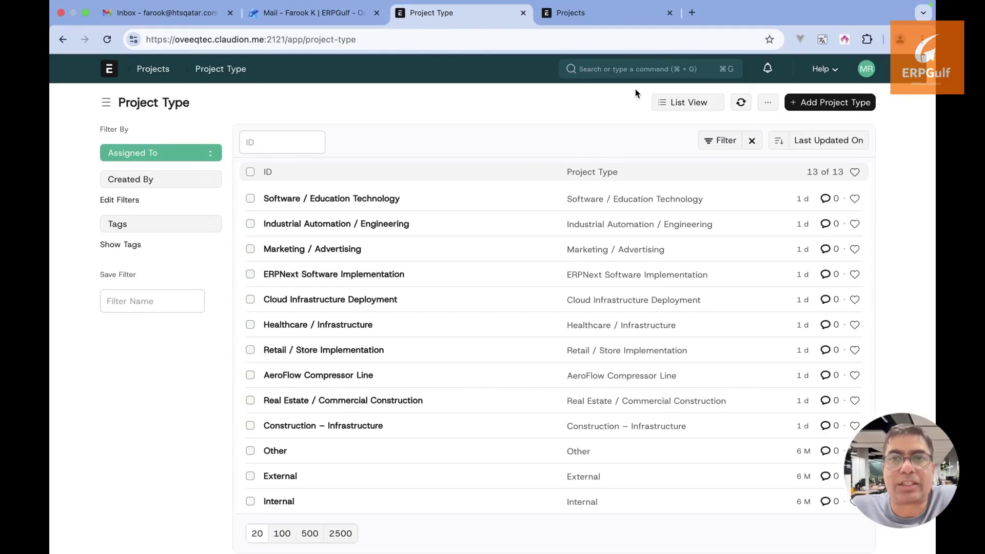
click(536, 229)
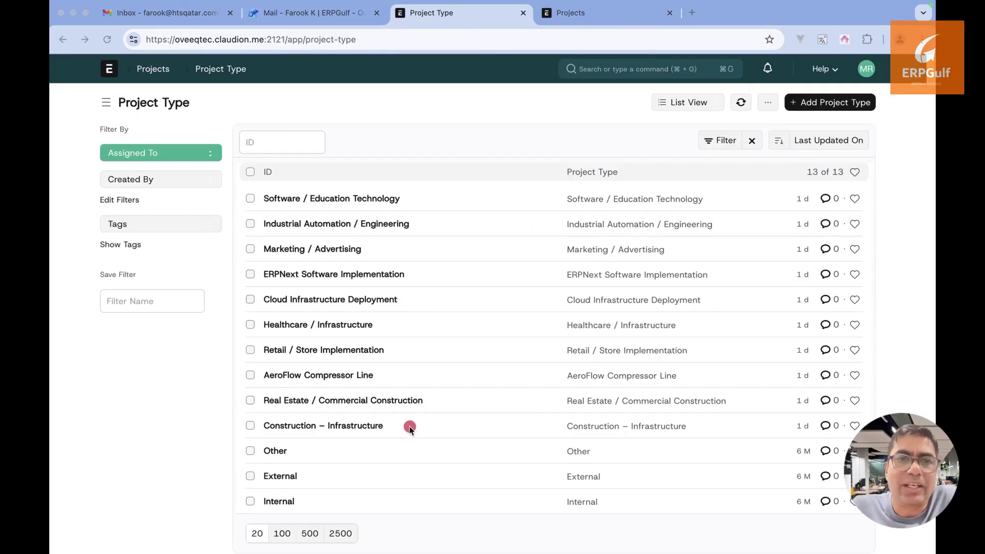
drag(409, 426, 563, 426)
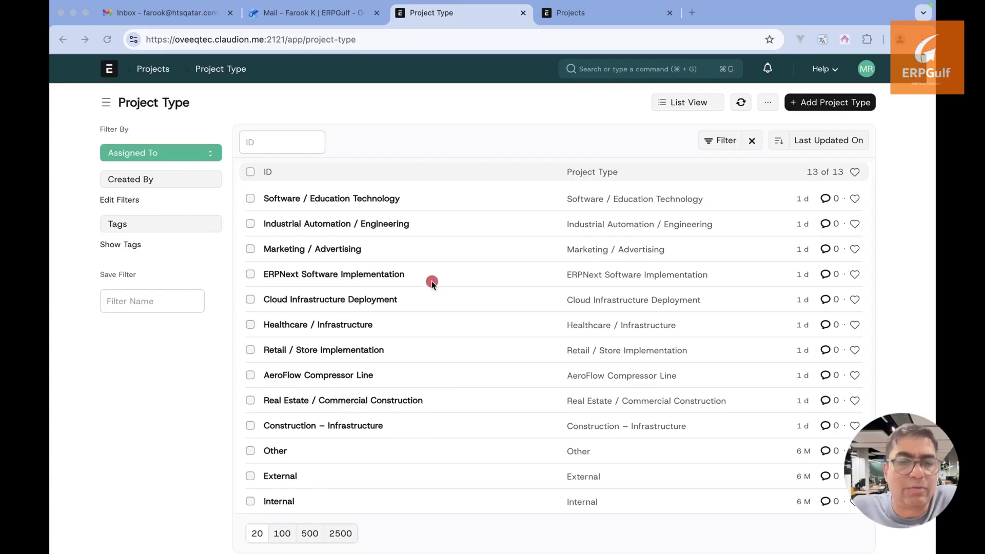
drag(431, 274, 669, 274)
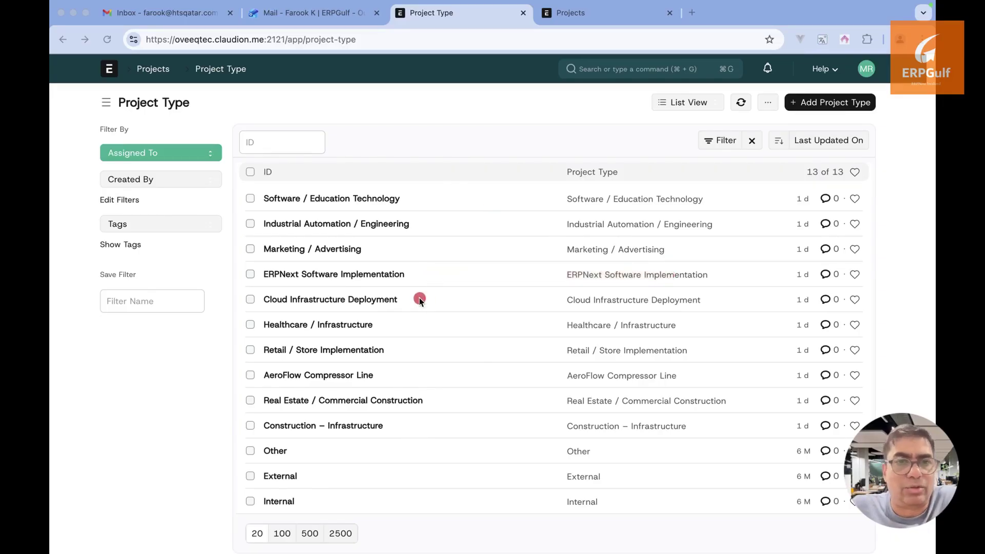
drag(420, 299, 642, 298)
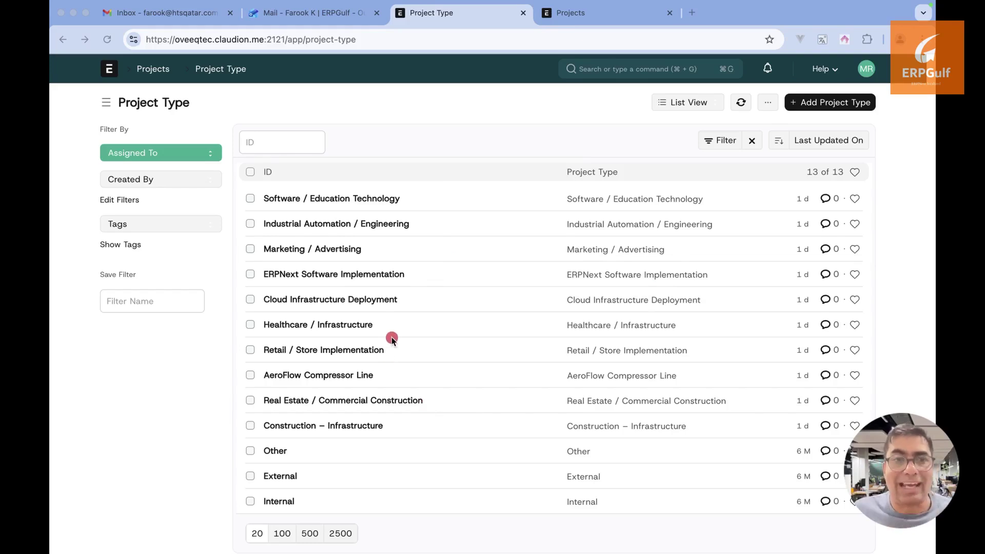
drag(393, 349, 641, 361)
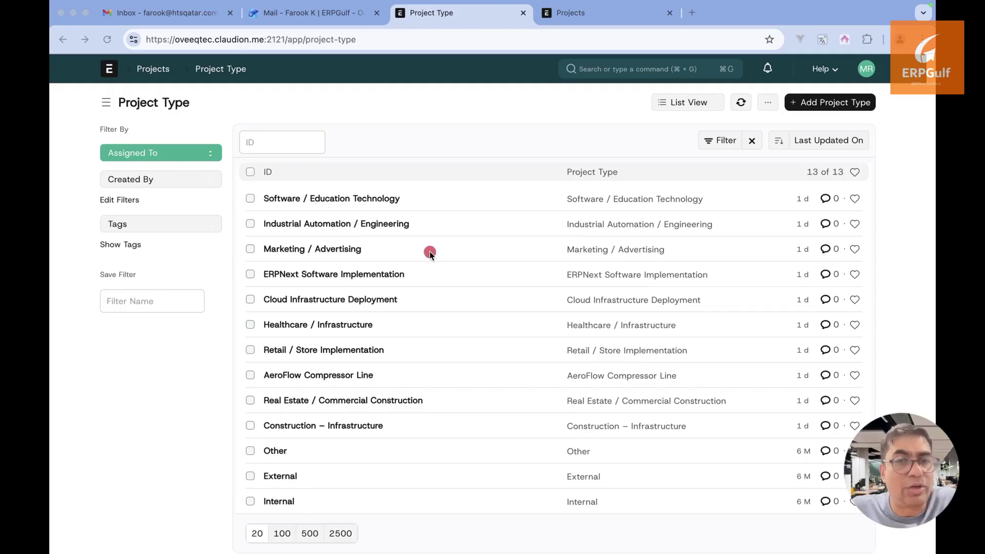
drag(428, 251, 688, 222)
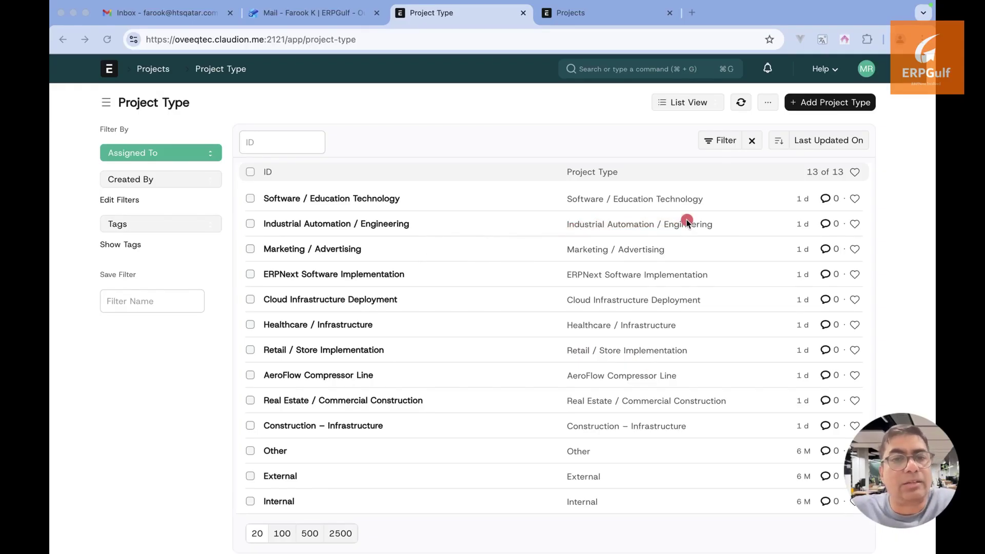
Glance at the whiteboard slide, then switch to the Projects workspace
key(super+Tab)
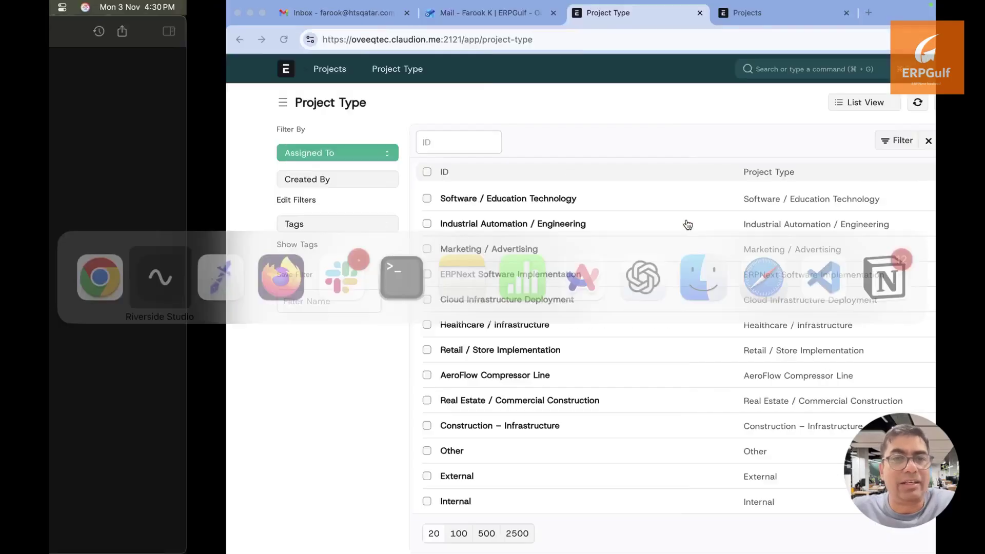
key(super+Tab)
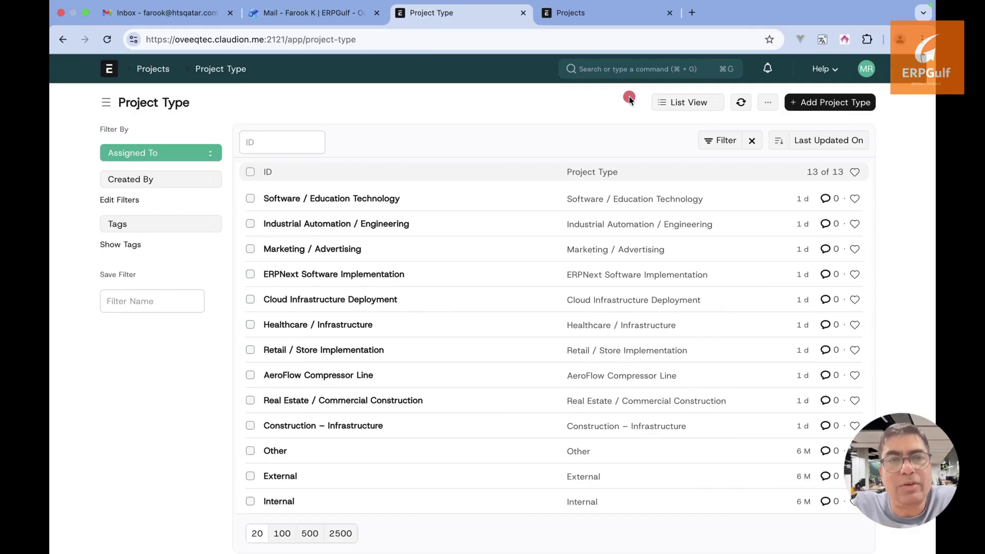
click(614, 15)
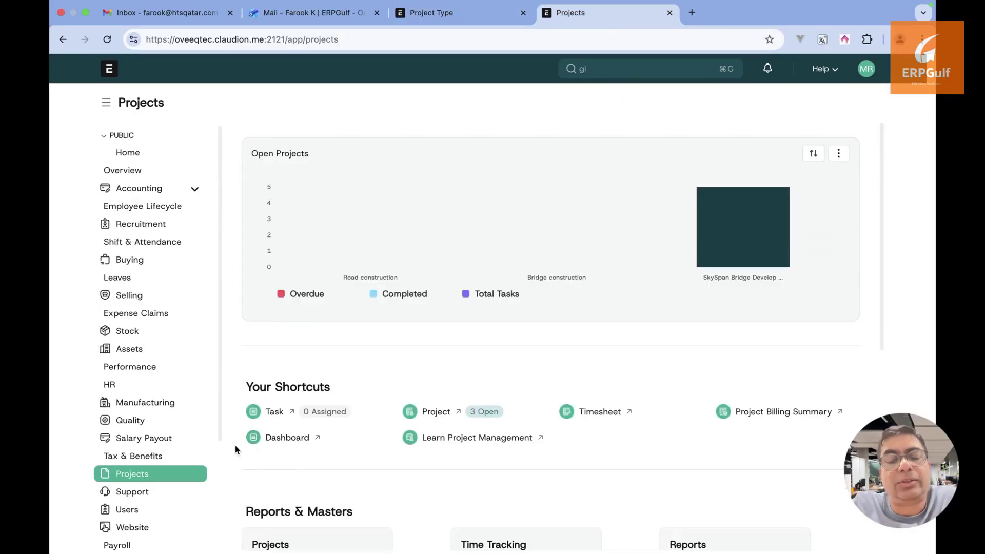
Return to the browser and bring the 13-type Project Type list to the front
click(232, 464)
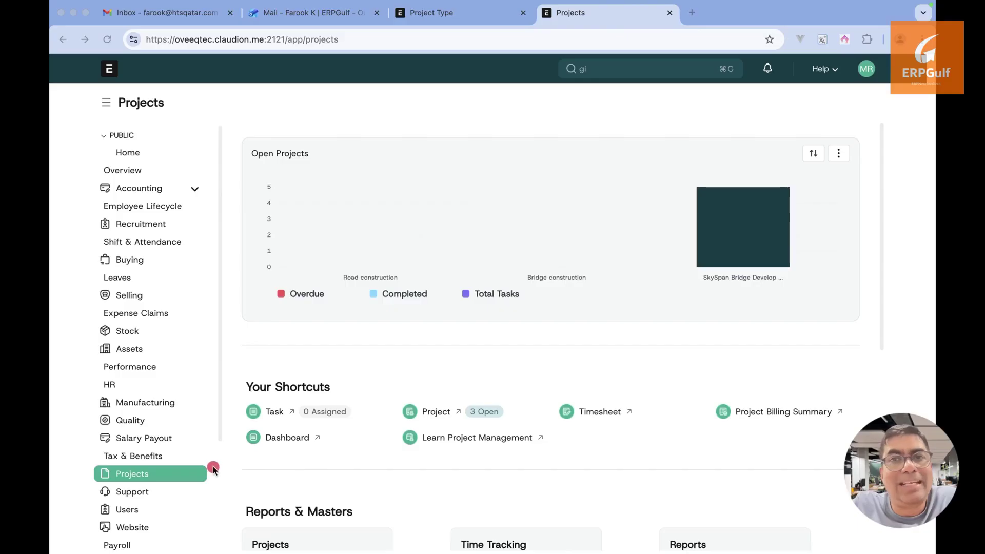
drag(215, 477, 455, 478)
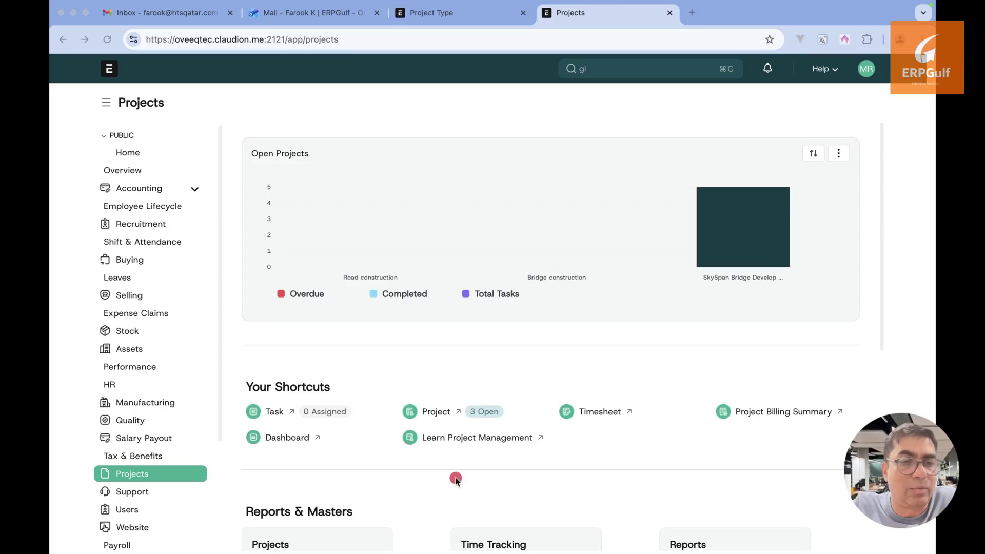
key(Escape)
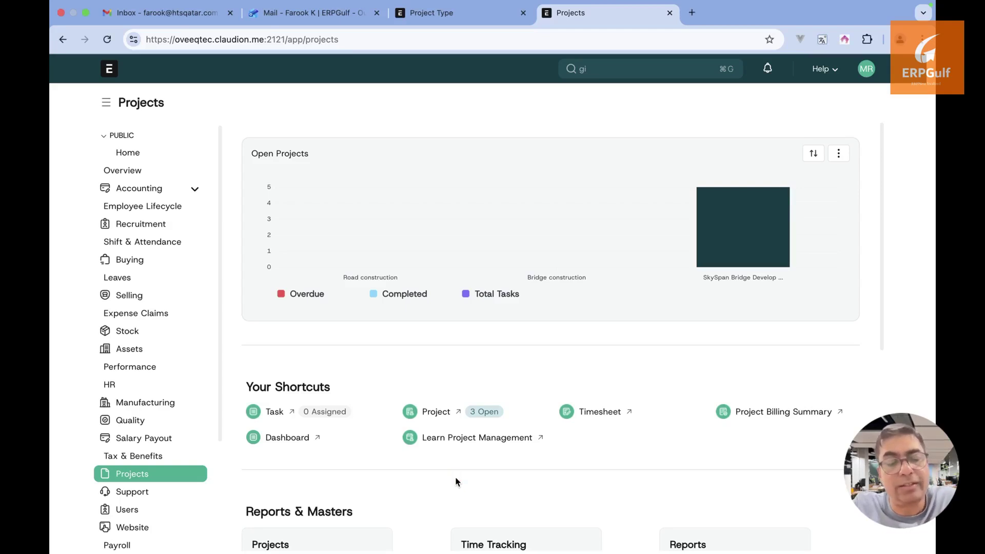
key(super+Tab)
key(super+Tab)
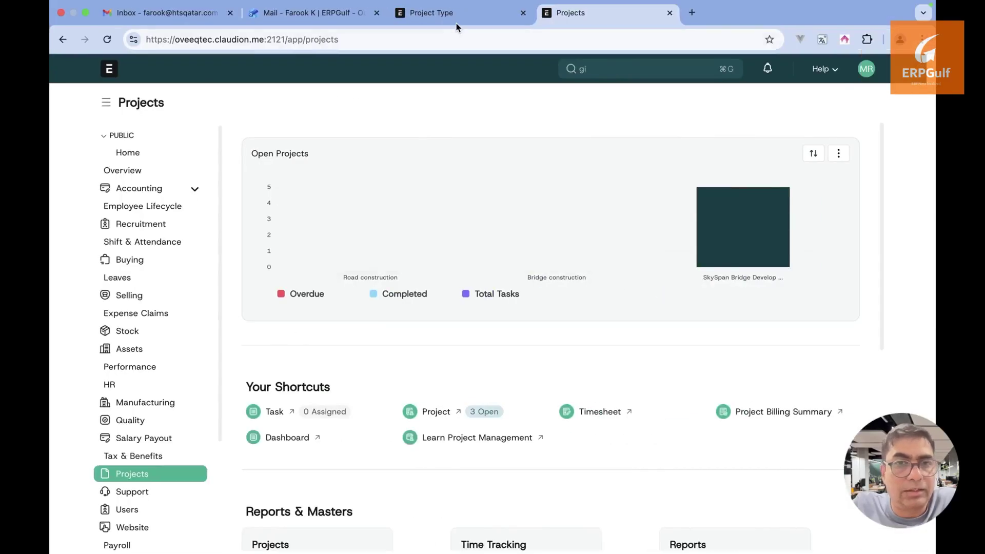
click(457, 20)
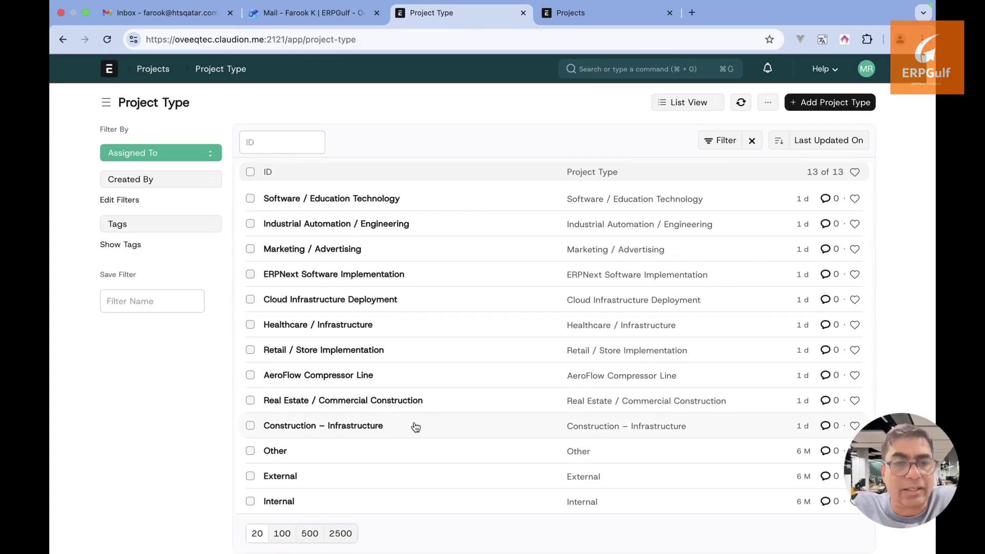
Highlight the Construction – Infrastructure row, then switch to the ExcalidrawZ whiteboard
drag(387, 426, 595, 429)
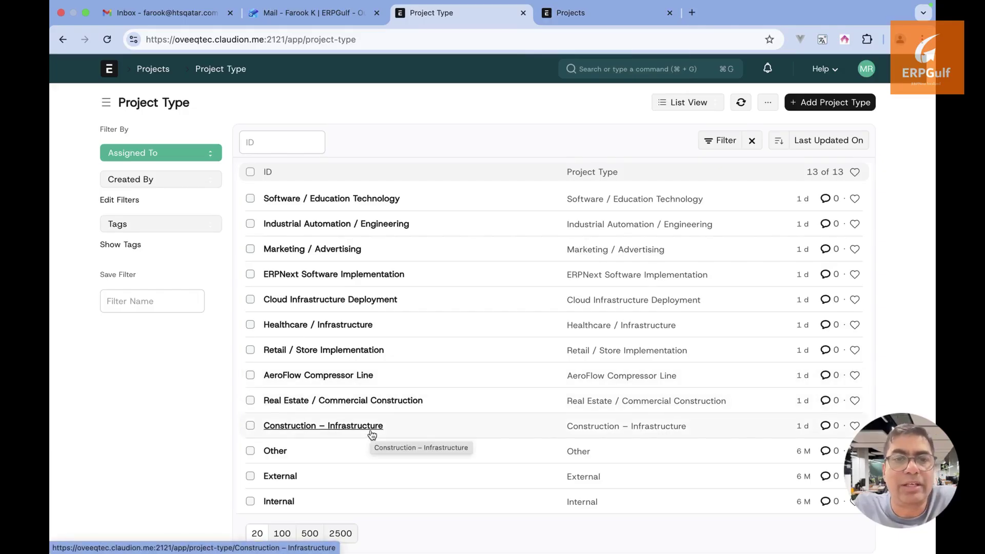
key(super+Tab)
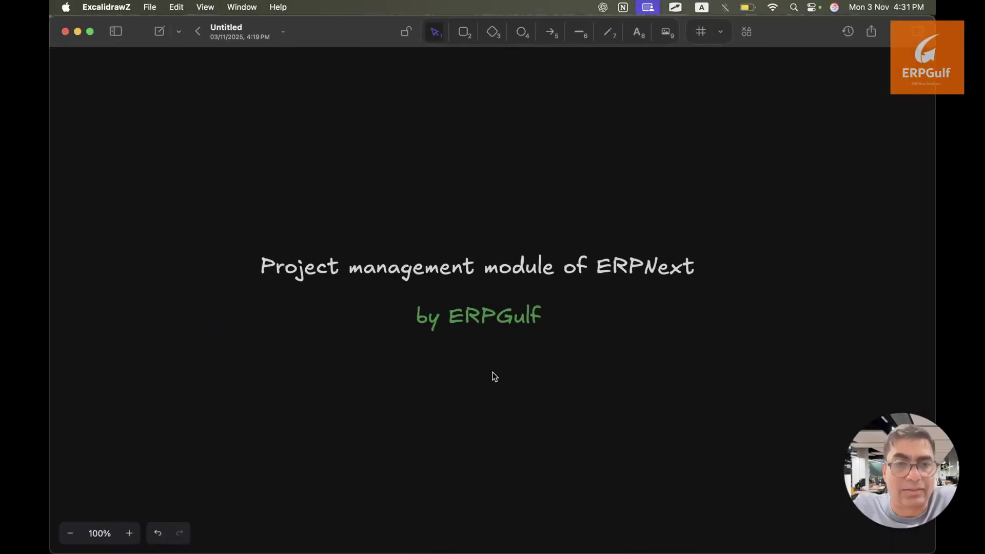
On empty canvas, start a text note with 'Bridge' and 'Survey' on separate lines
drag(492, 372, 52, 373)
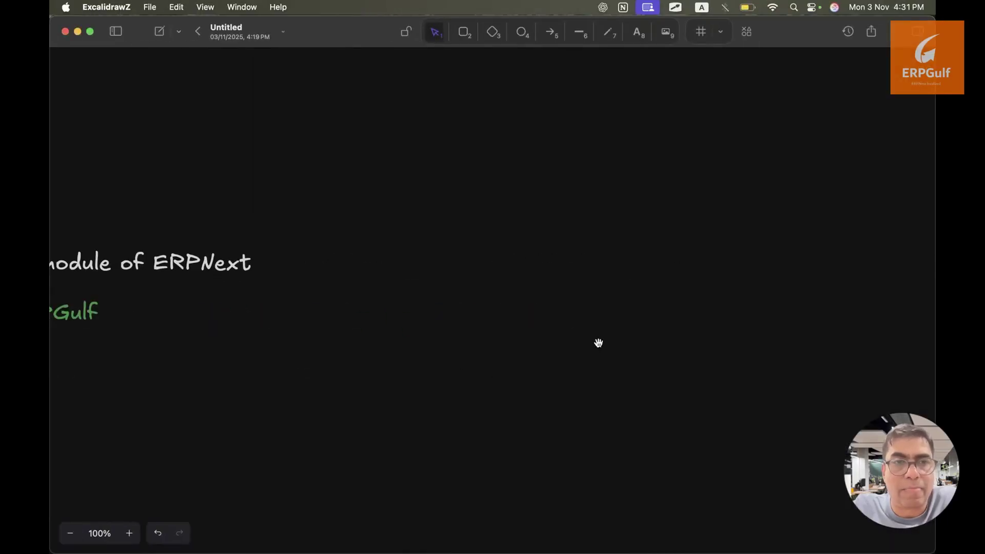
scroll(387, 341, right, 6)
key(t)
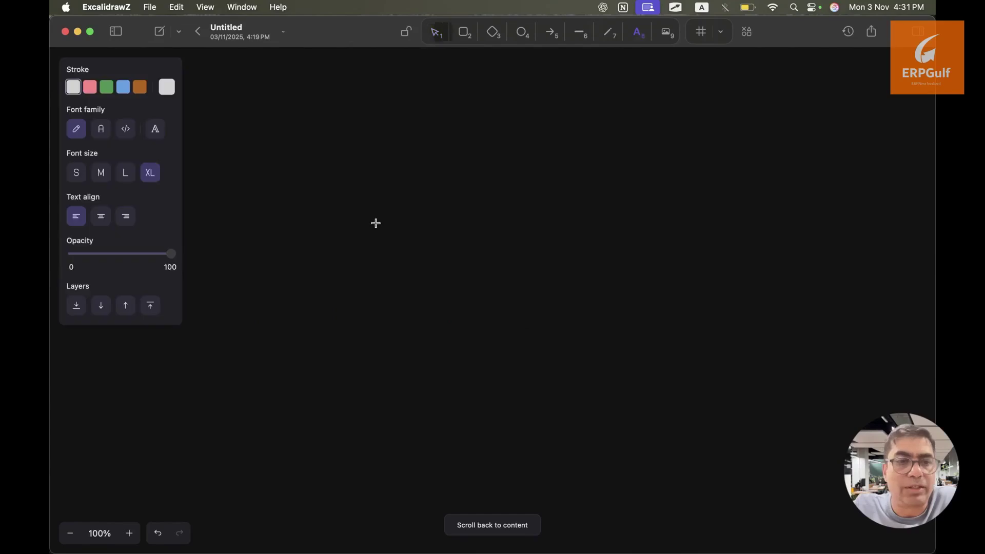
click(333, 184)
text(Bei)
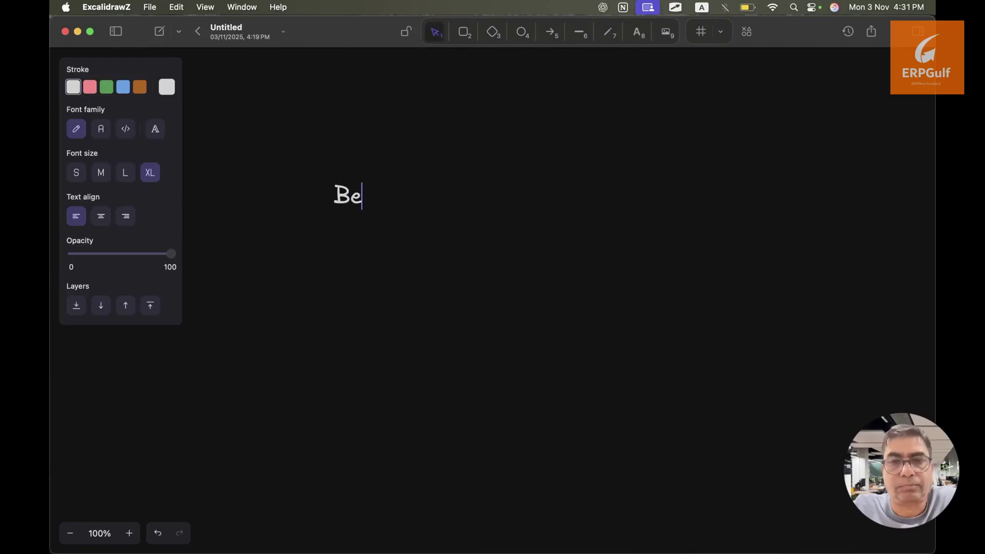
key(BackSpace)
key(BackSpace)
text(rig)
key(BackSpace)
text(dge)
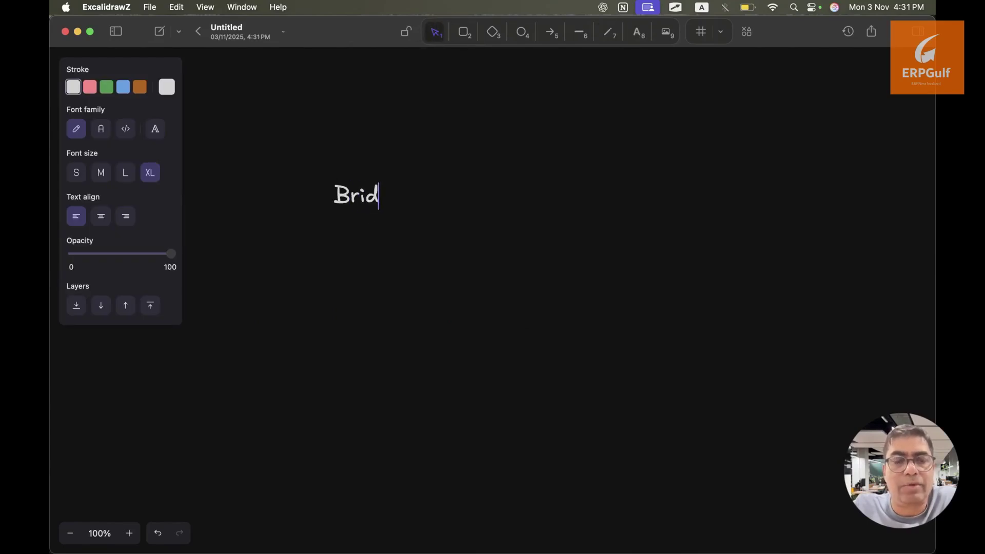
key(Return)
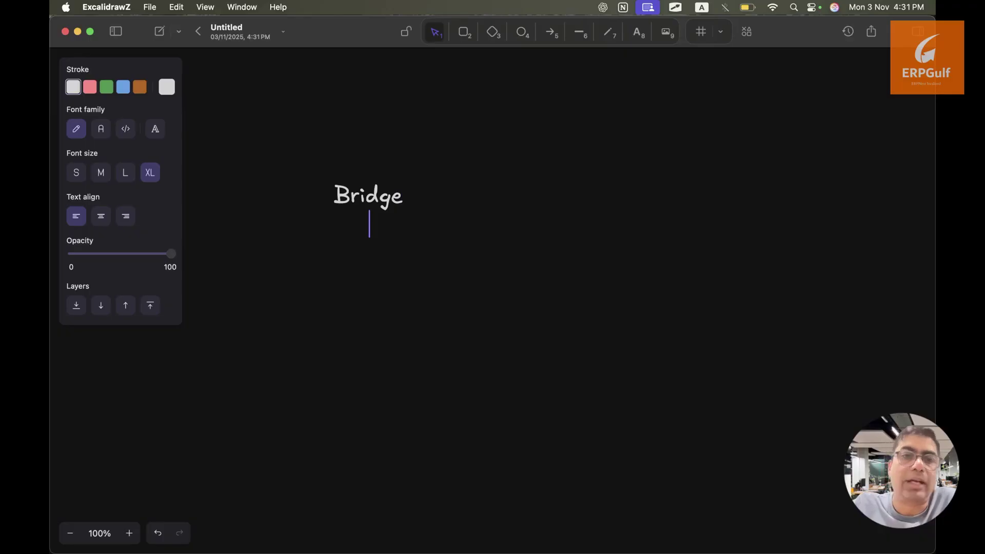
text(Sur)
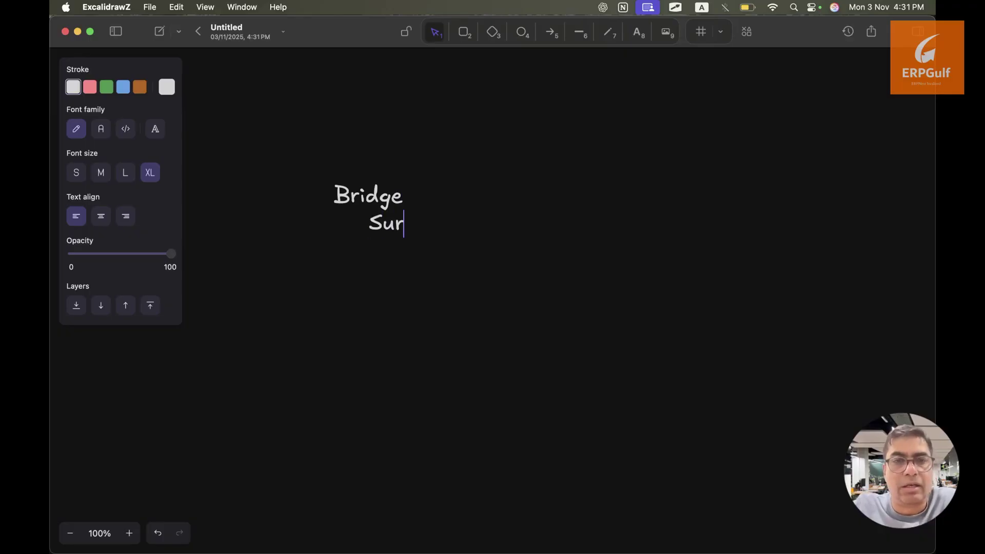
text(vey)
key(Return)
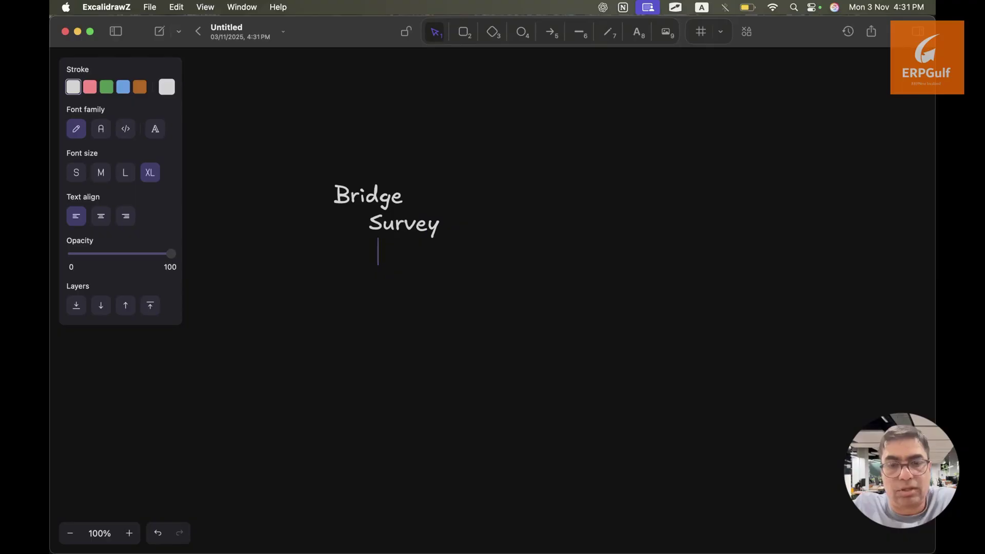
Prefix the lines so they read 'Project - Bridge' and 'Tasks - Survey'
key(Up)
key(Left)
key(Up)
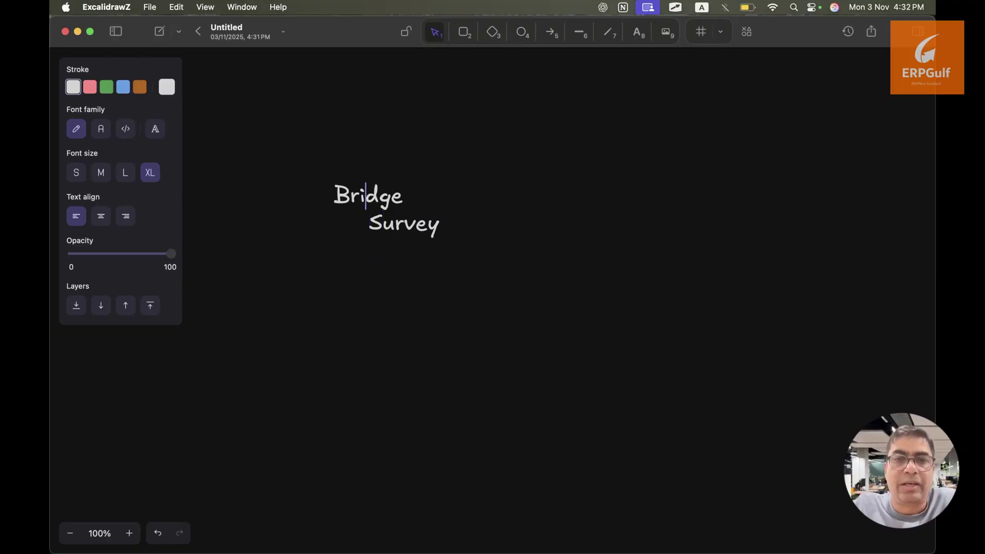
key(Left)
key(Left)
key(Left)
key(Right)
key(Left)
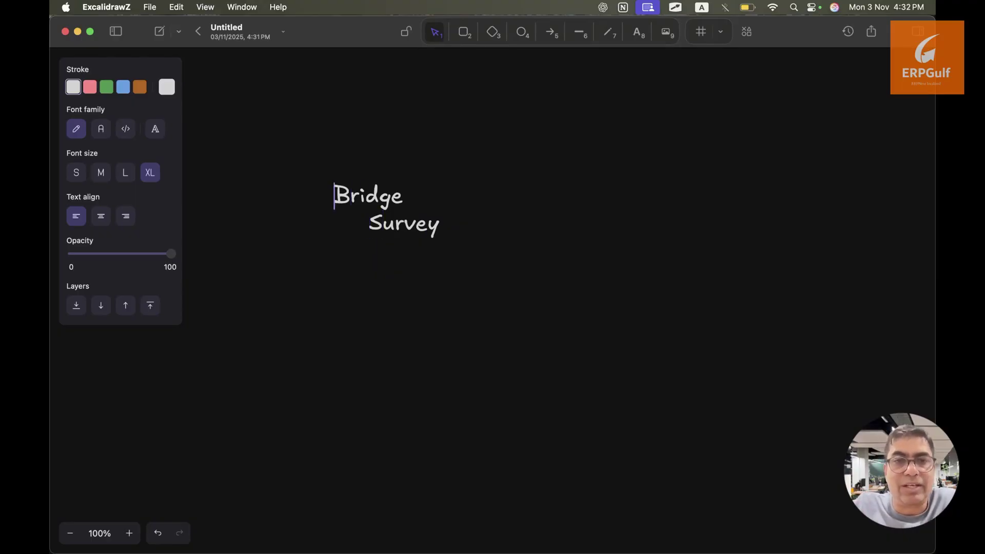
key(Left)
text(Project)
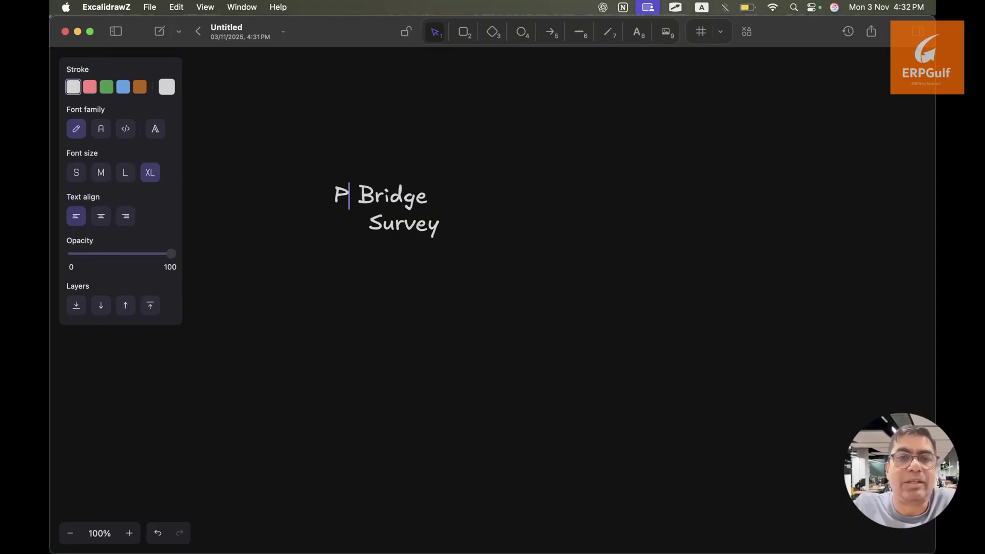
text( -)
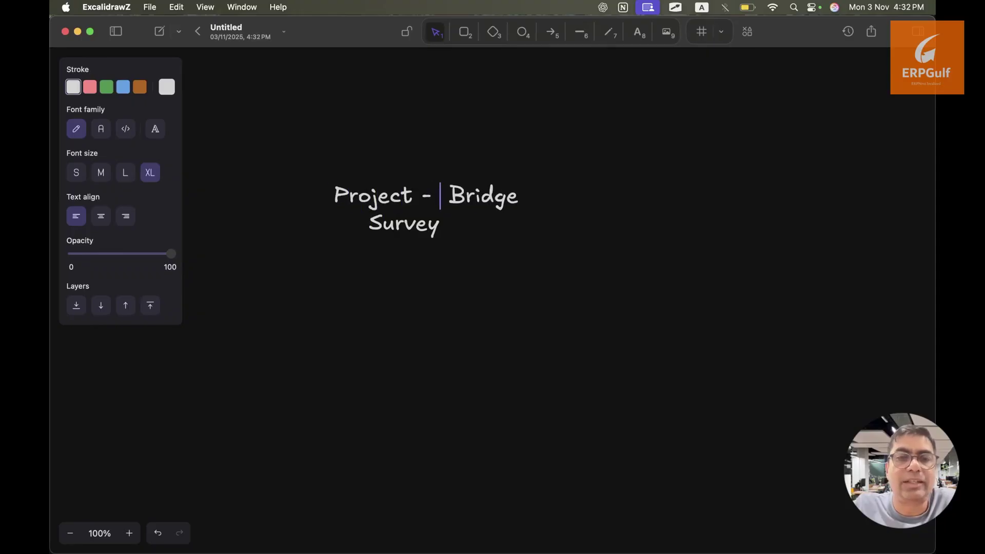
key(Down)
key(Left)
key(Left)
key(Left)
key(Left)
key(Left)
key(Left)
key(Left)
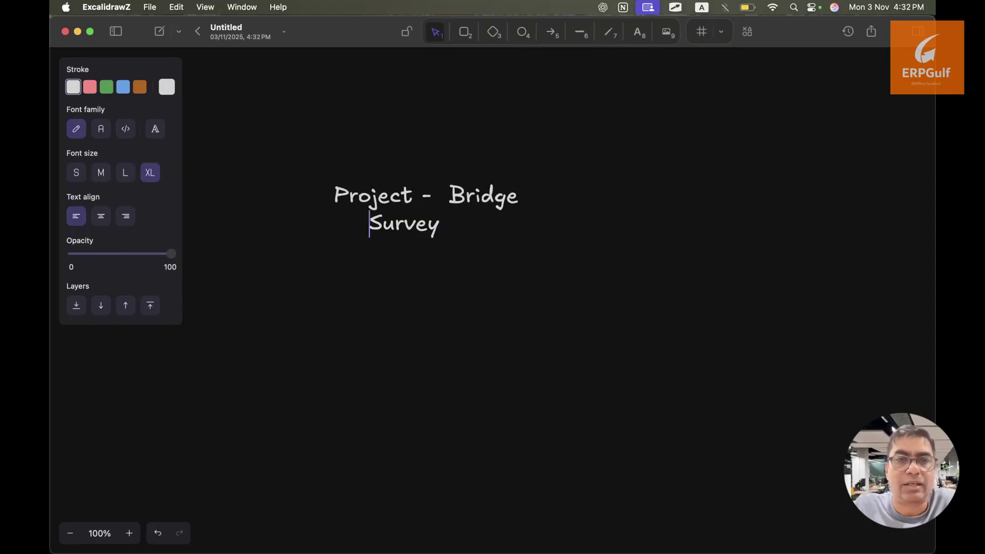
key(Right)
text(Ta)
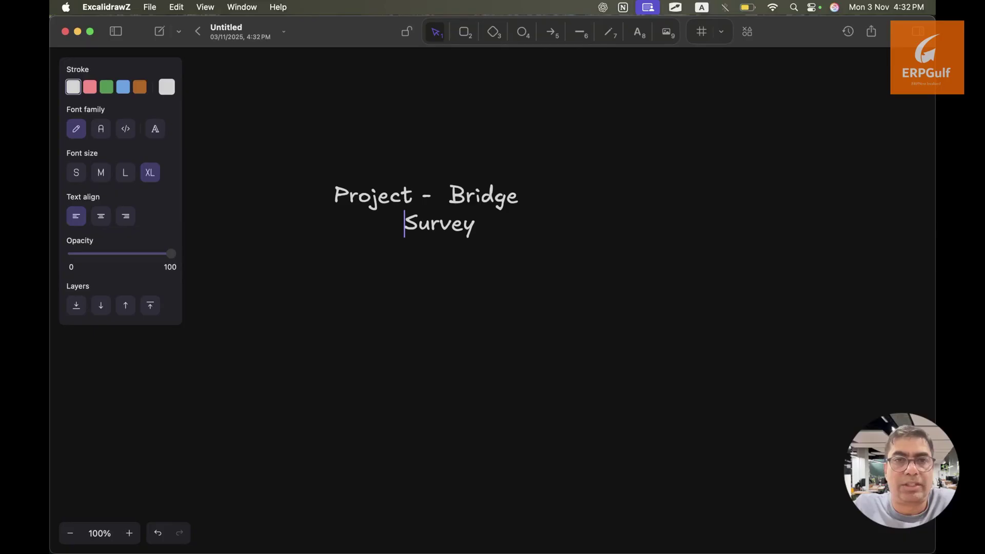
text(sks -)
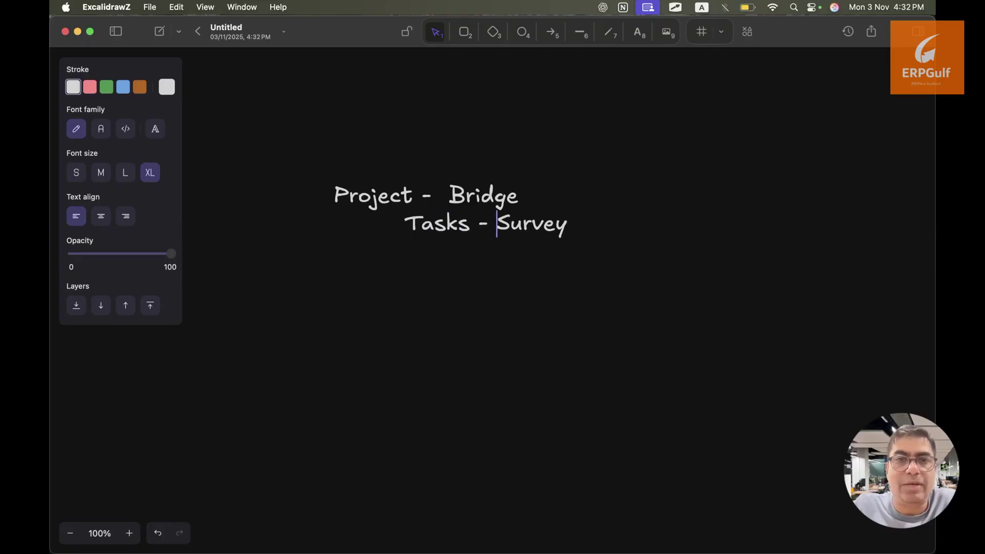
Add 'Foundation' as a third line of the note
key(Right)
key(Right)
key(Right)
key(Right)
key(Right)
key(Right)
key(Return)
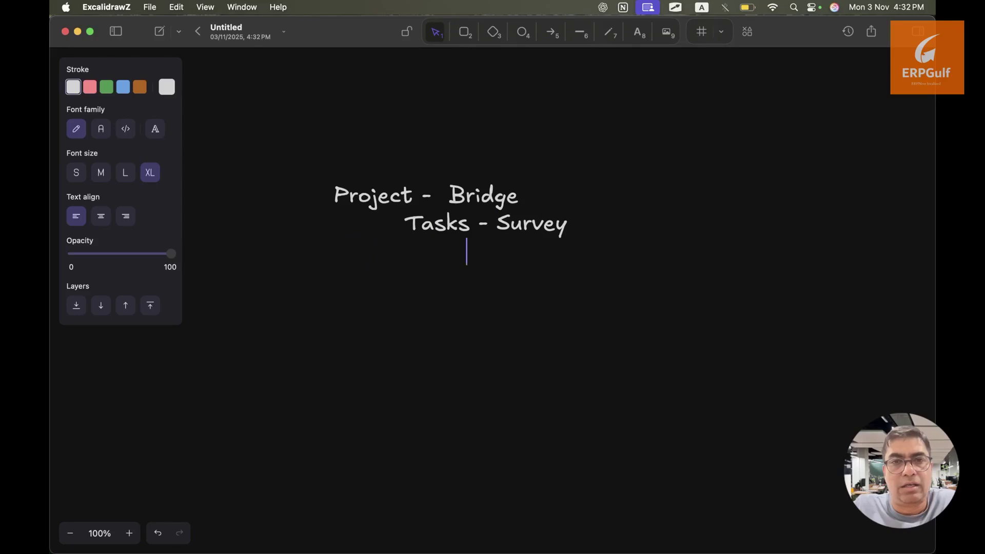
text(Foundation)
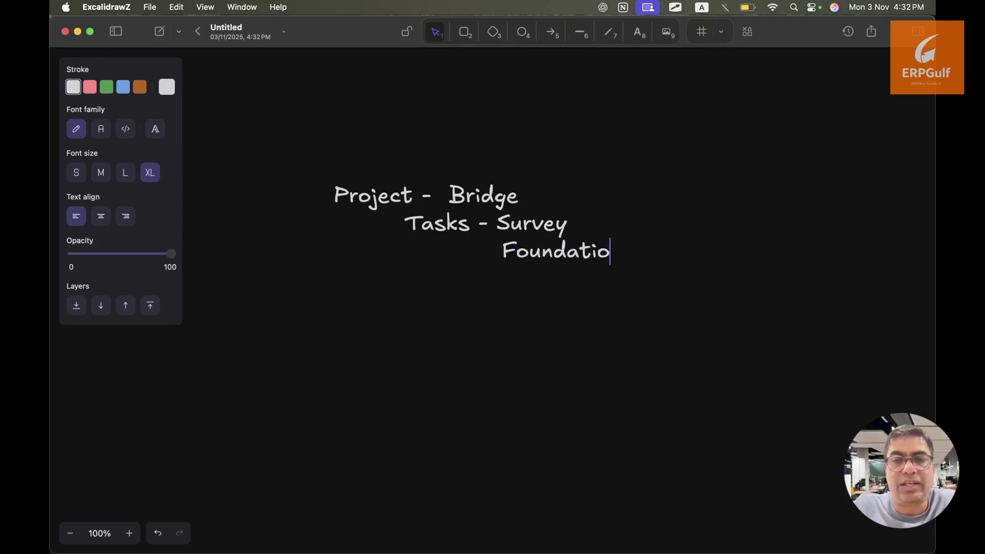
key(Return)
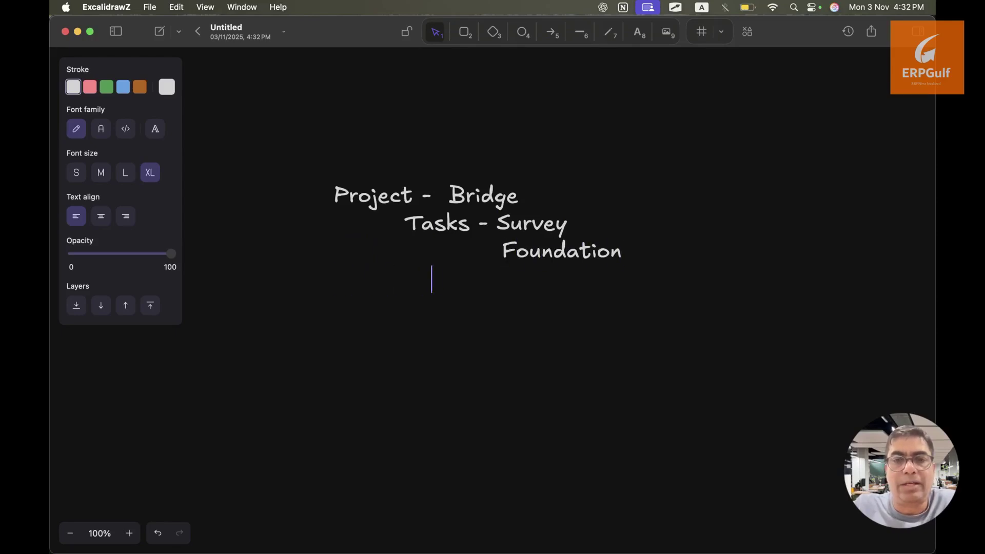
Back in the browser, search 'project tem' and open the Project Template List
key(super+Tab)
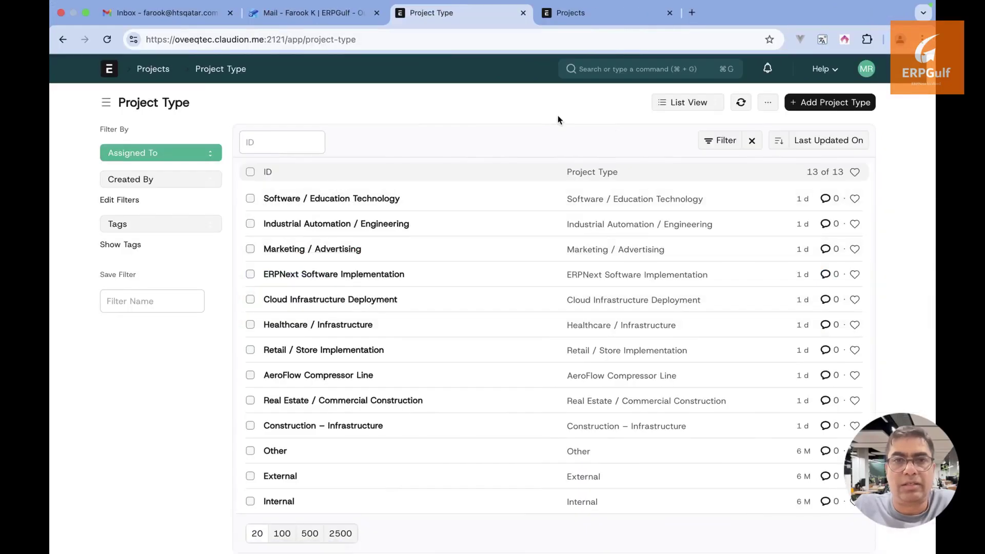
click(595, 19)
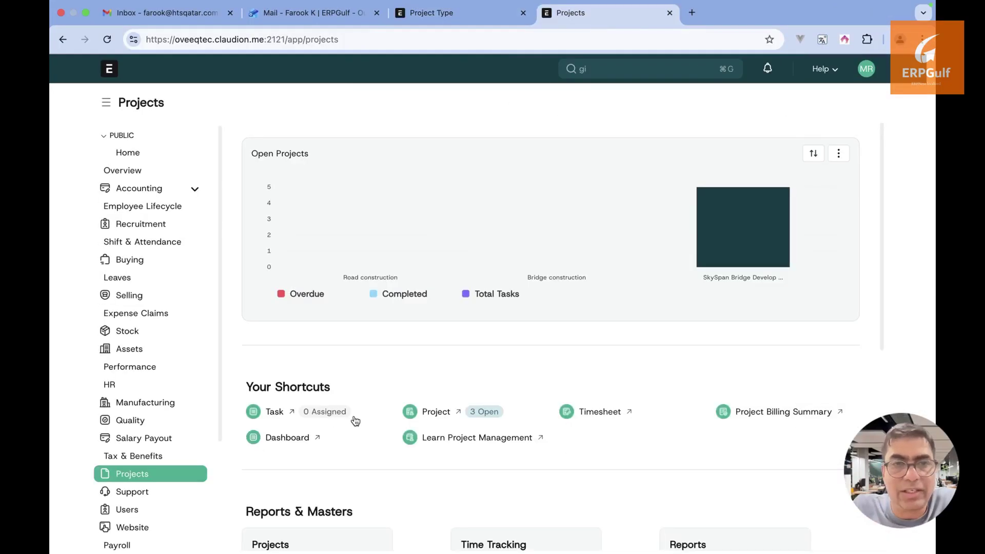
click(461, 15)
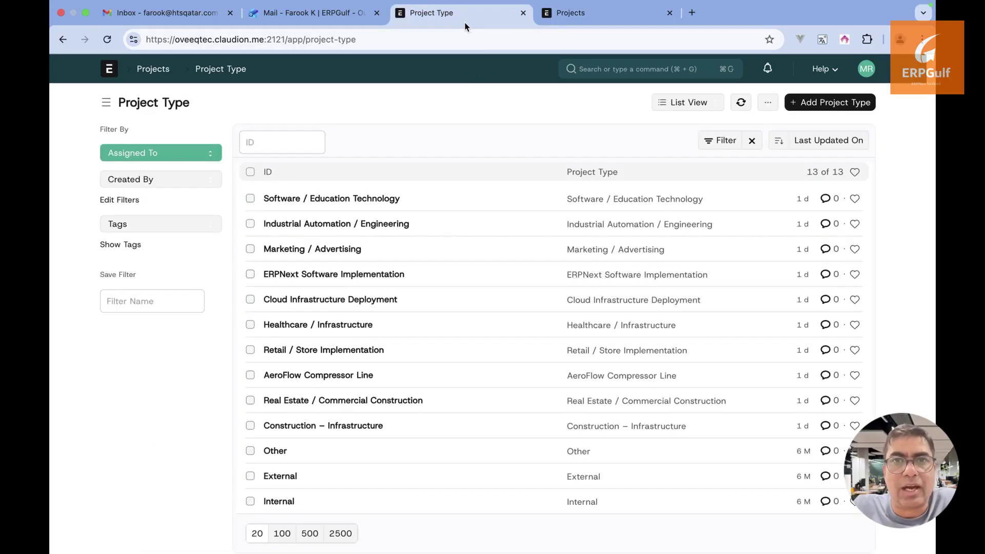
click(612, 70)
text(project t)
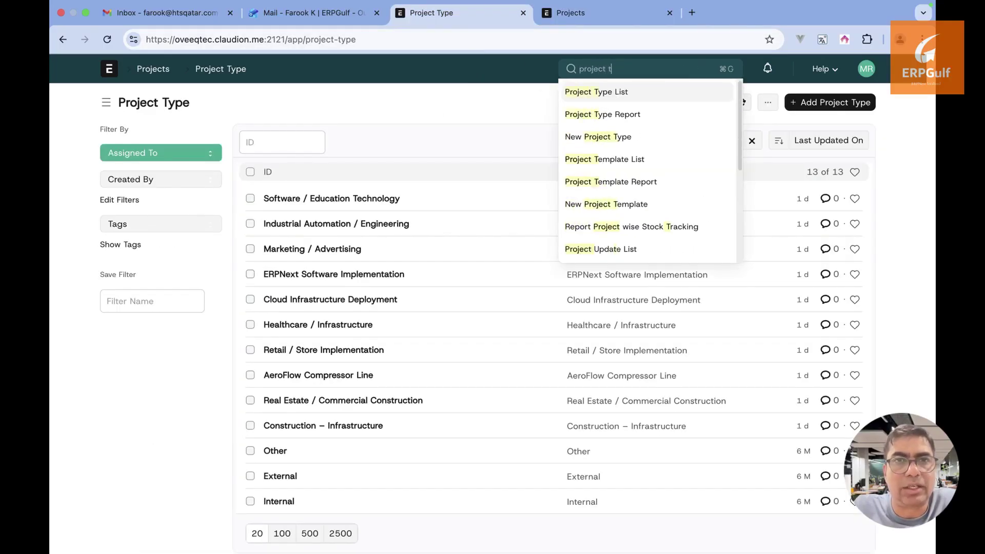
text(em)
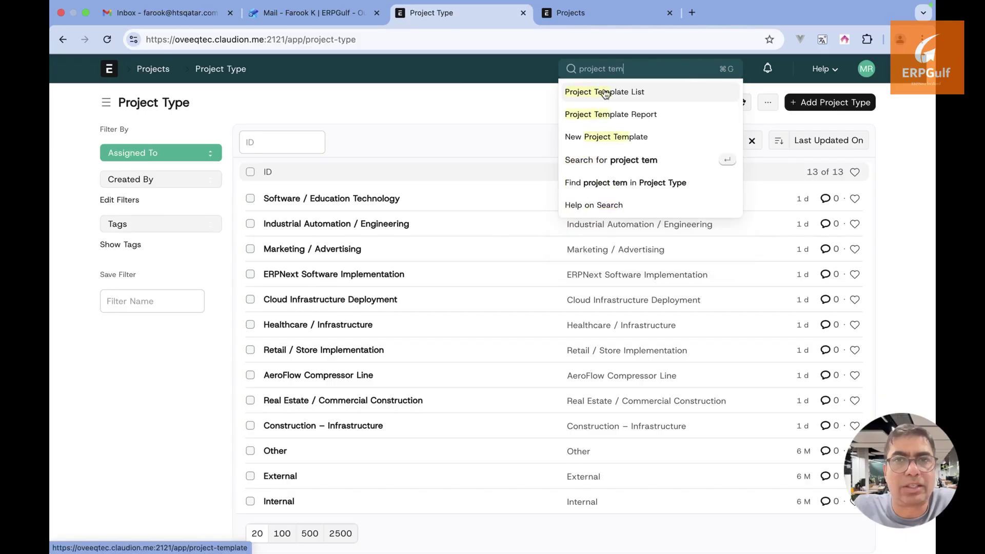
click(602, 92)
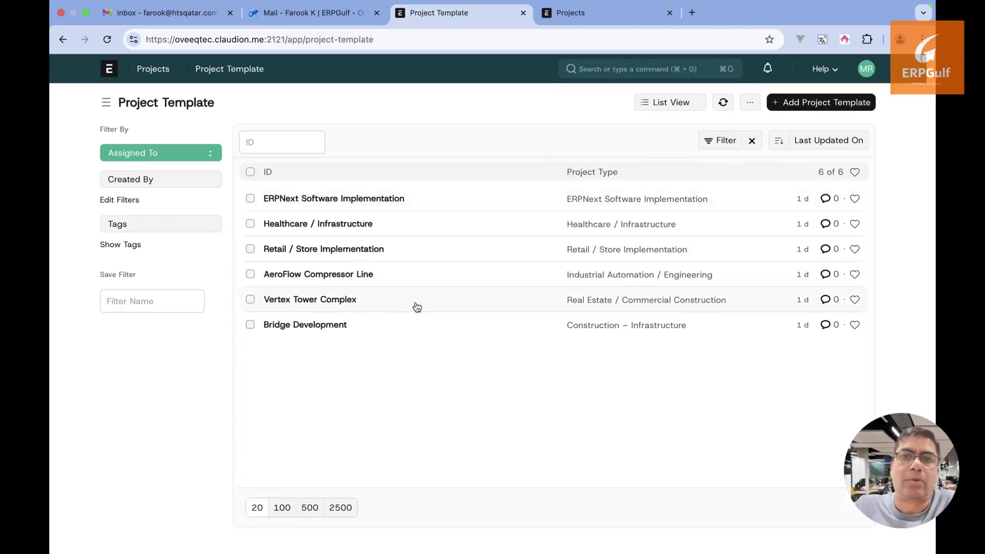
click(323, 327)
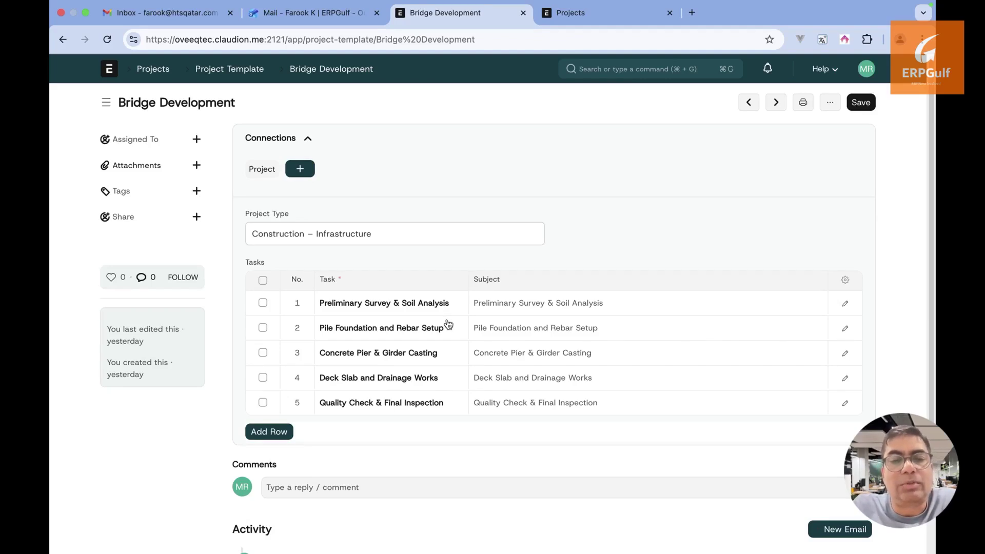
click(467, 307)
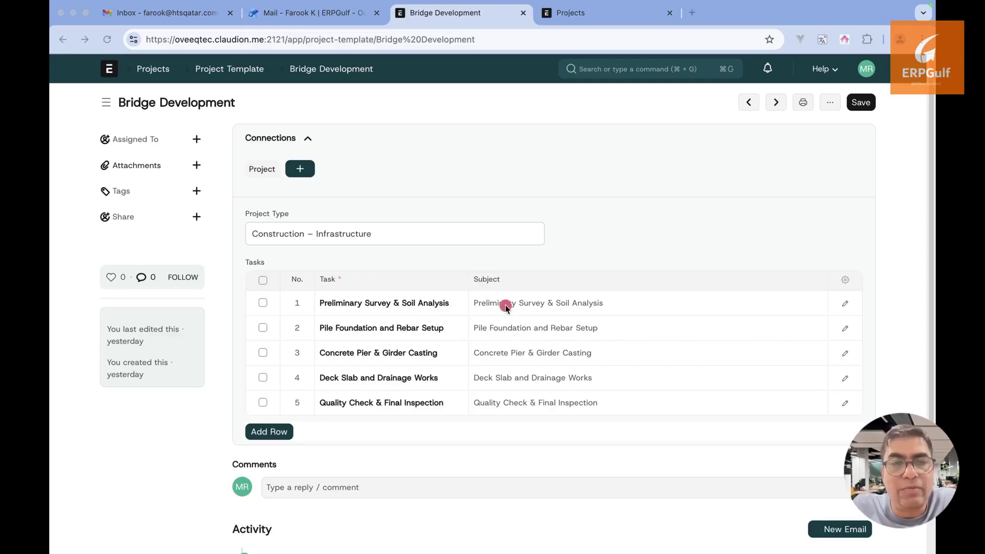
mouse_move(505, 305)
mouse_down()
mouse_move(472, 304)
mouse_move(718, 303)
mouse_up()
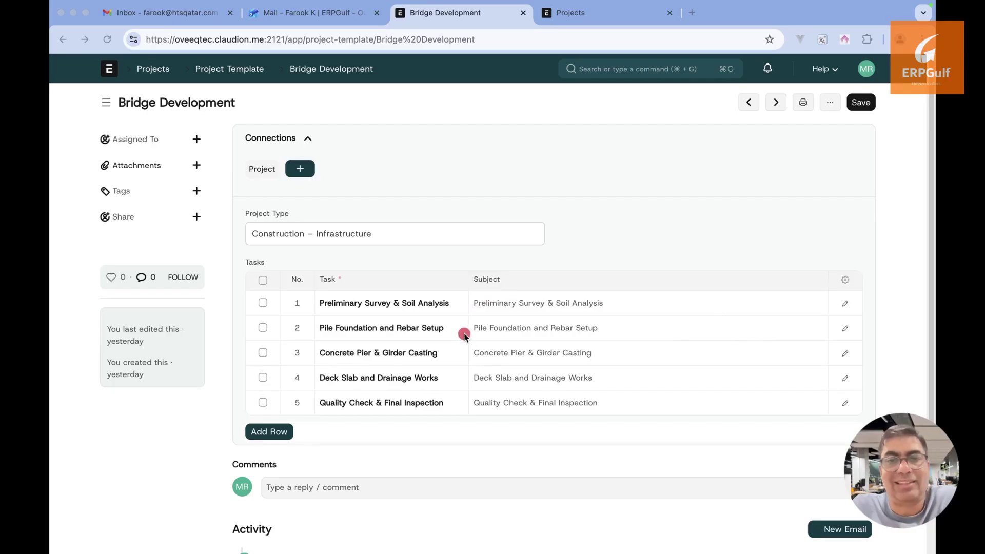
drag(464, 334, 605, 334)
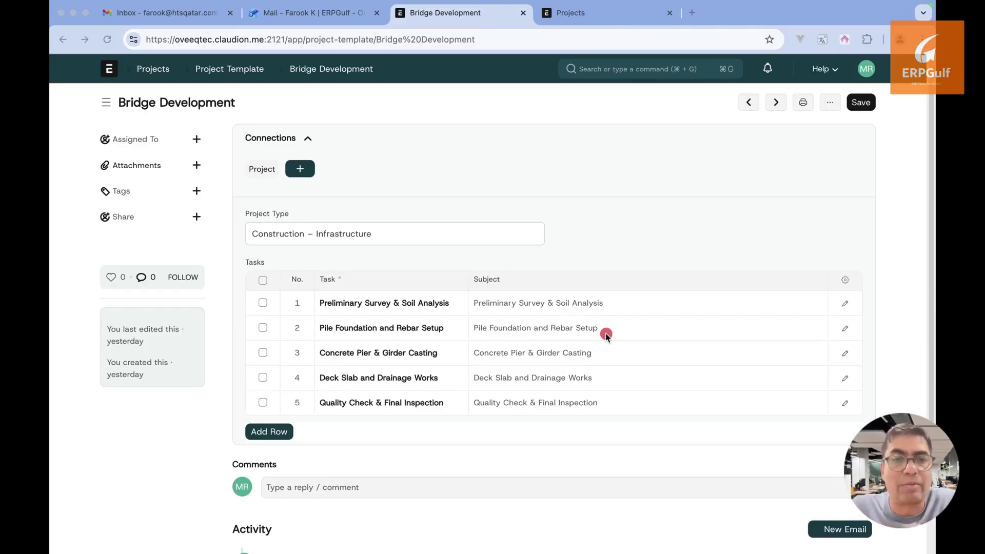
drag(451, 353, 681, 358)
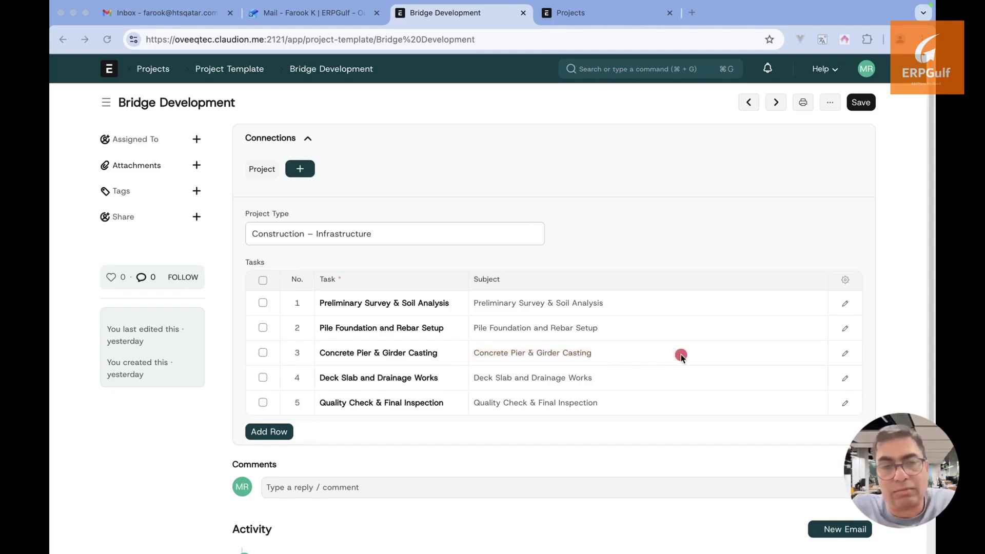
drag(463, 373, 592, 373)
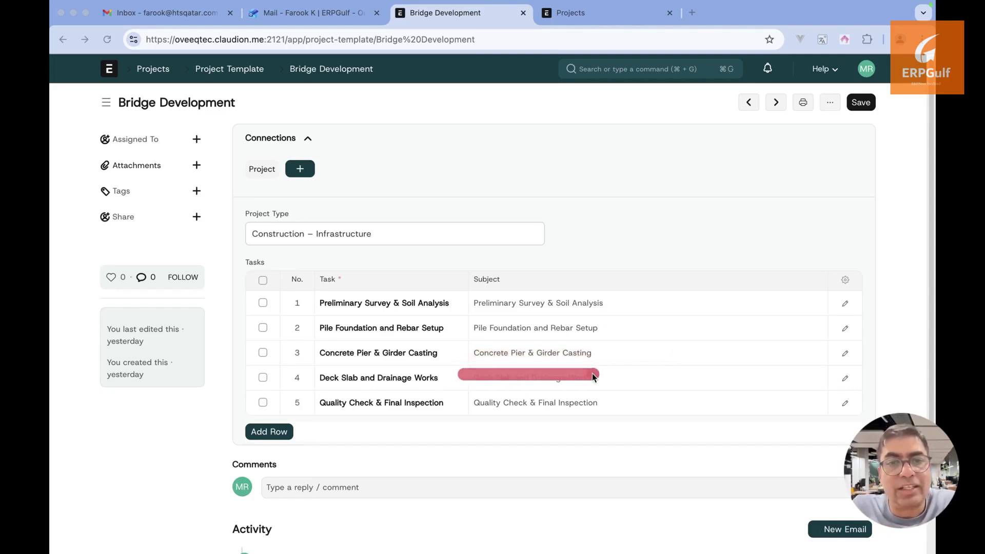
drag(469, 402, 567, 404)
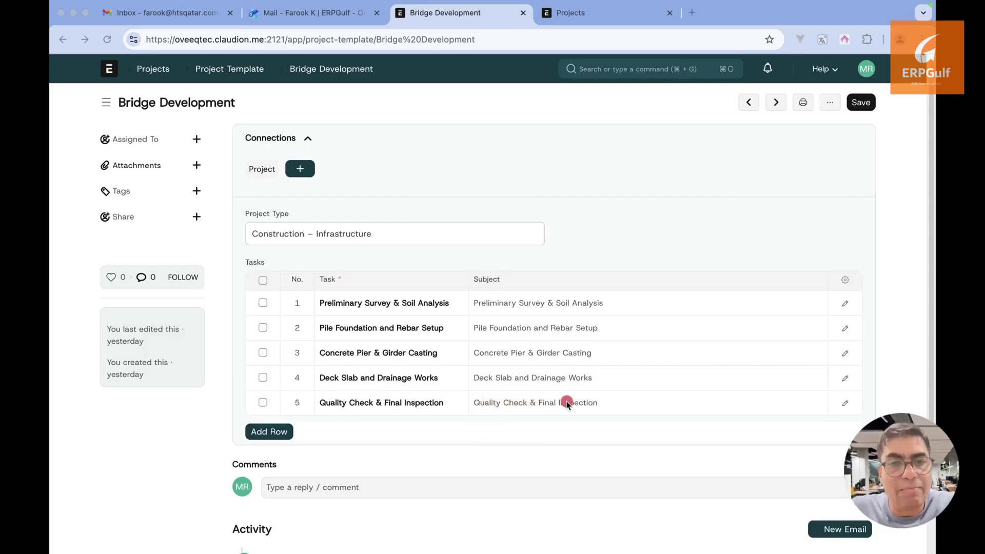
key(super+Tab)
key(super+Tab)
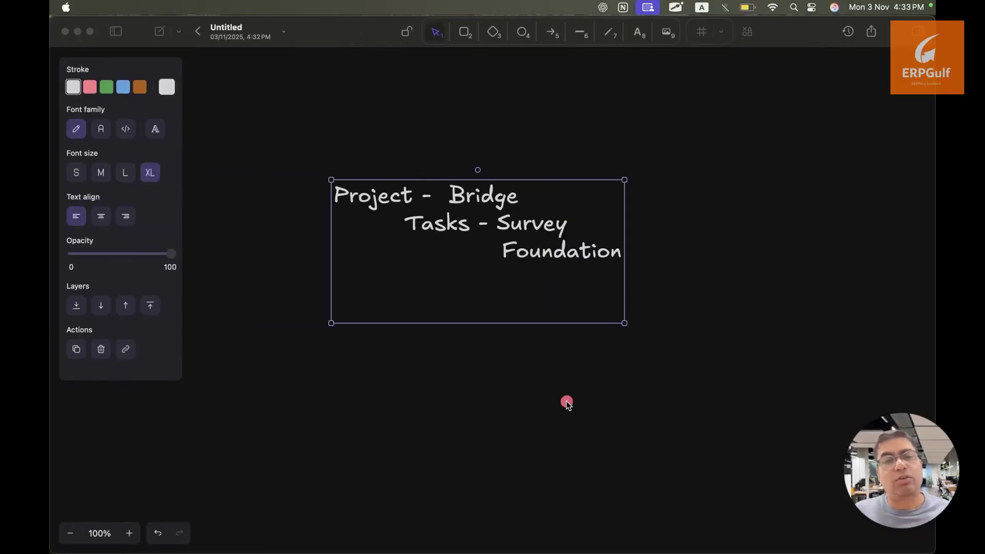
key(super+Tab)
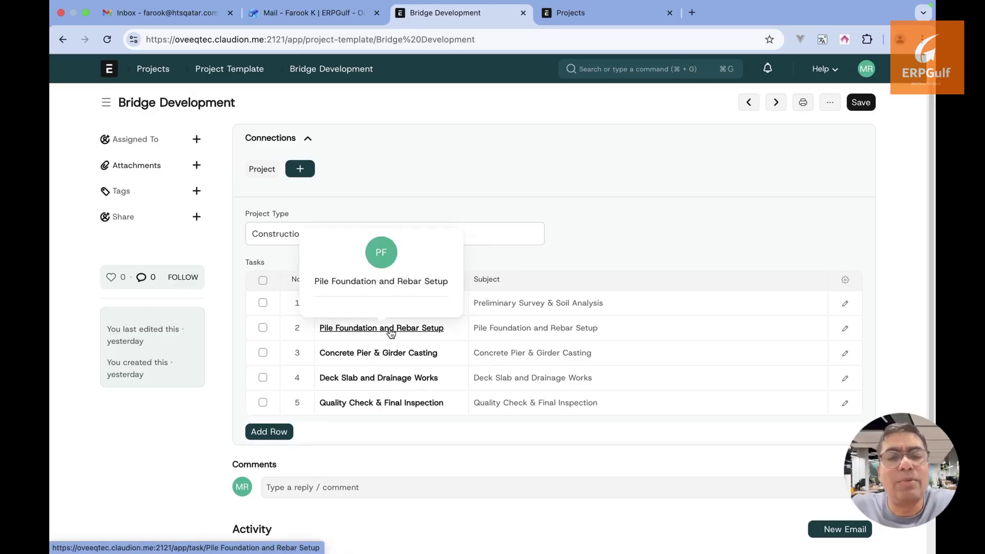
Open the Pile Foundation and Rebar Setup task from Tasks row 2, go back, then switch to ExcalidrawZ
click(390, 333)
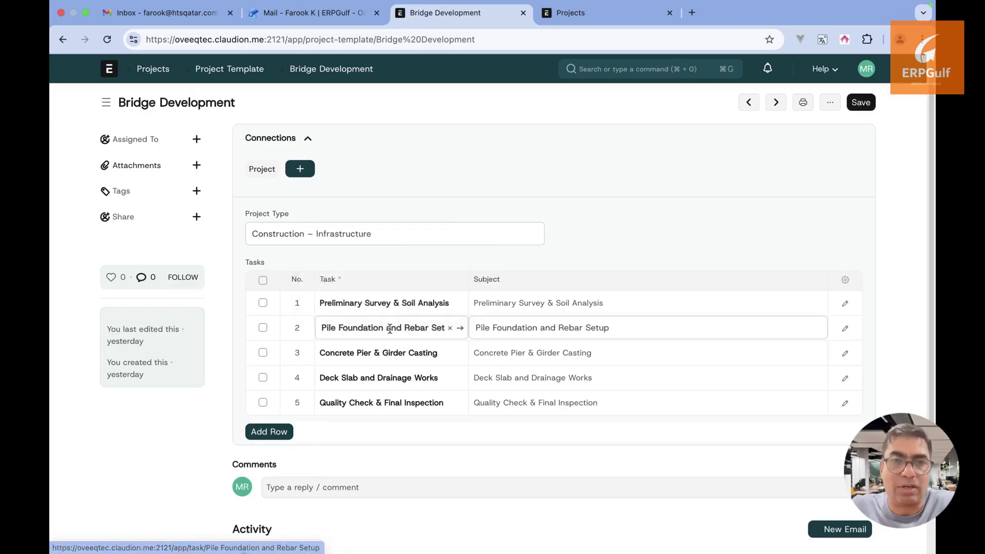
click(461, 328)
scroll(463, 326, down, 3)
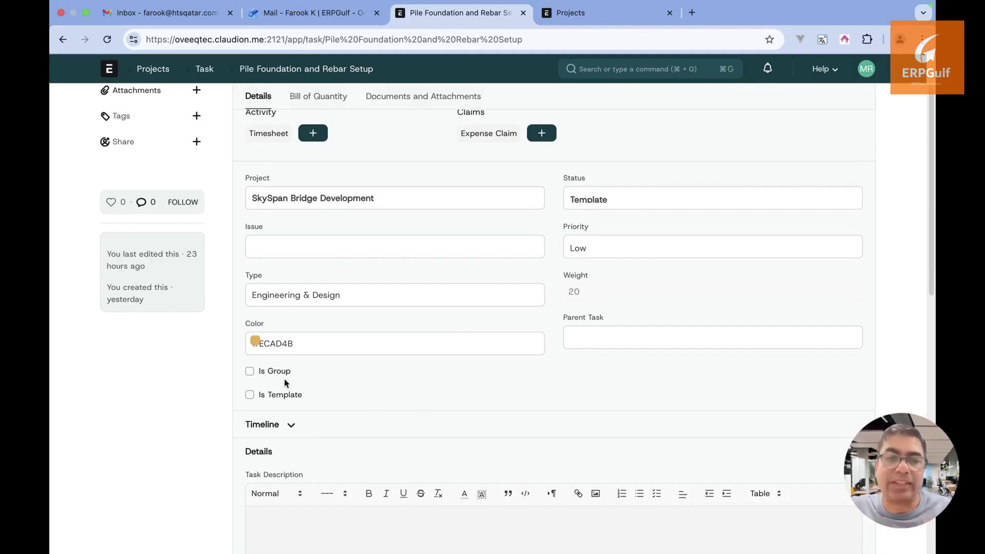
click(63, 39)
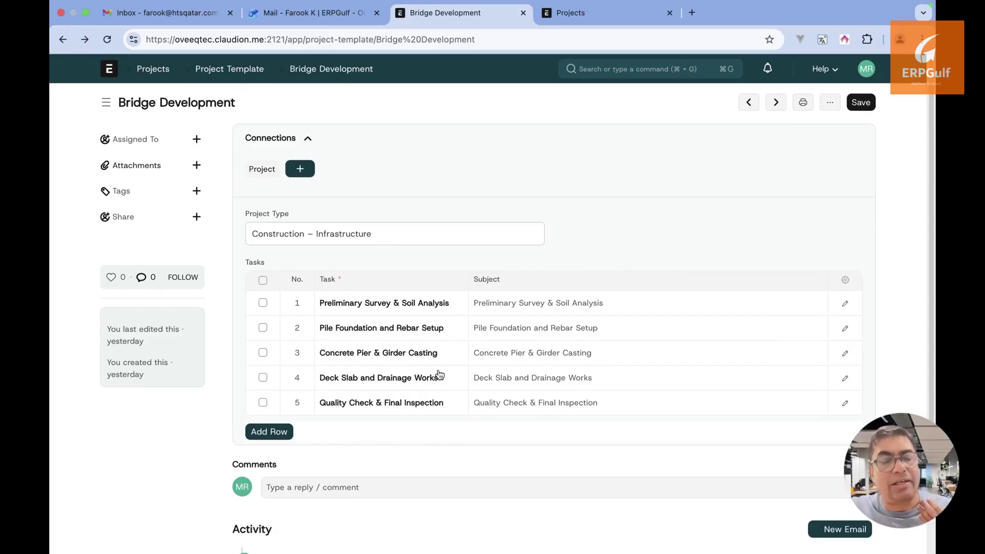
key(super+Tab)
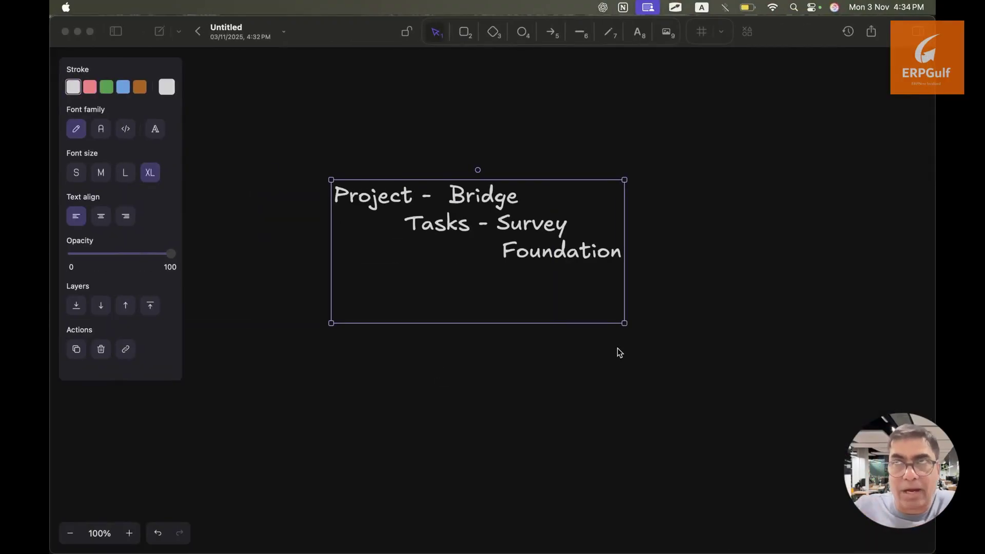
Open the 'project flowchart' drawing, zoom out to fit it, then zoom back in
click(198, 32)
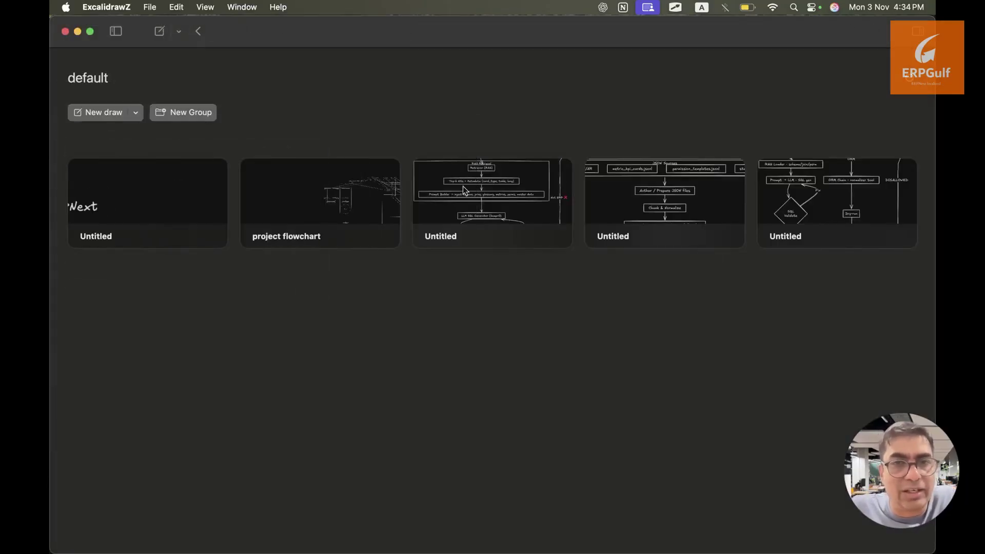
click(342, 204)
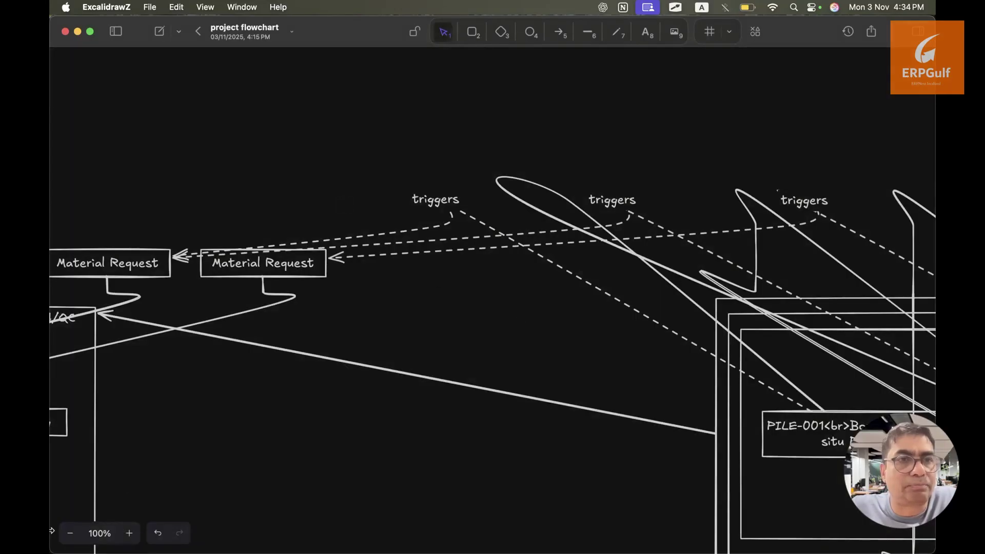
click(70, 533)
click(70, 533)
click(70, 533)
click(70, 533)
click(70, 533)
click(71, 533)
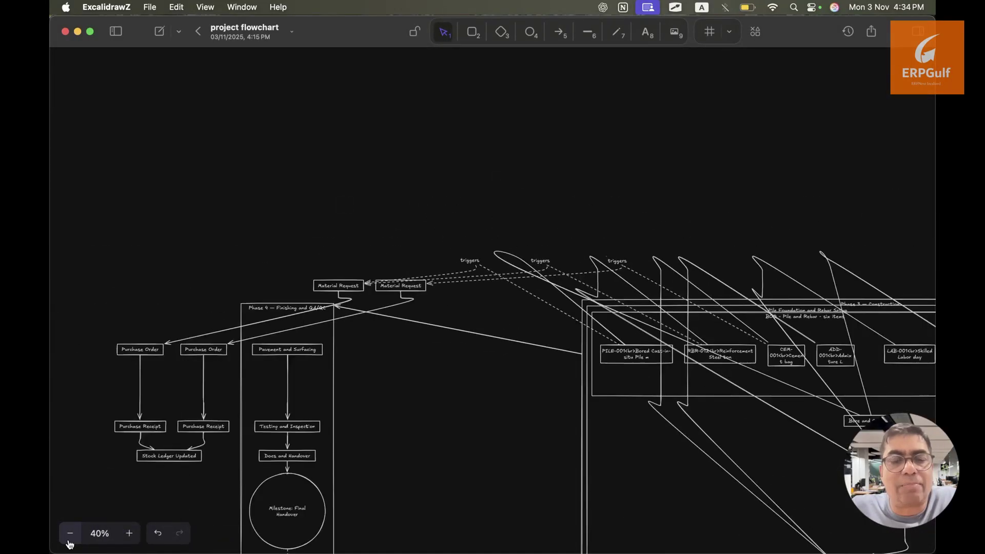
click(70, 534)
click(70, 534)
click(70, 533)
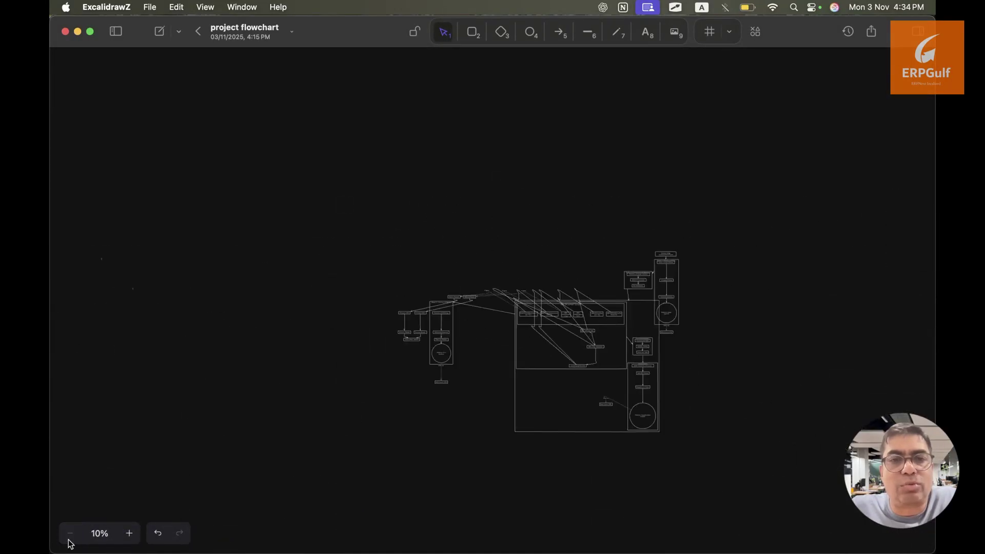
click(128, 534)
click(129, 534)
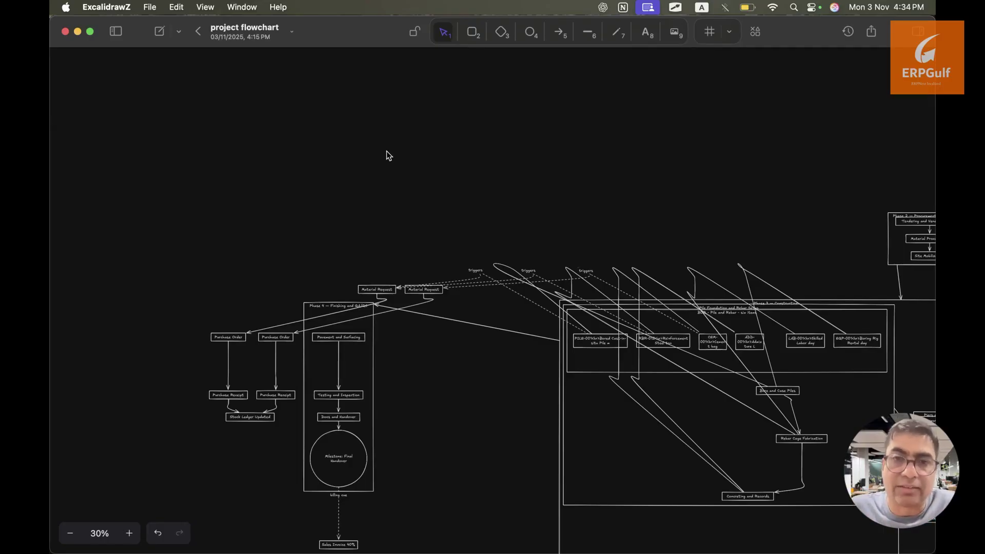
Close the flowchart, open the first Untitled drawing, then switch back to the browser
click(198, 32)
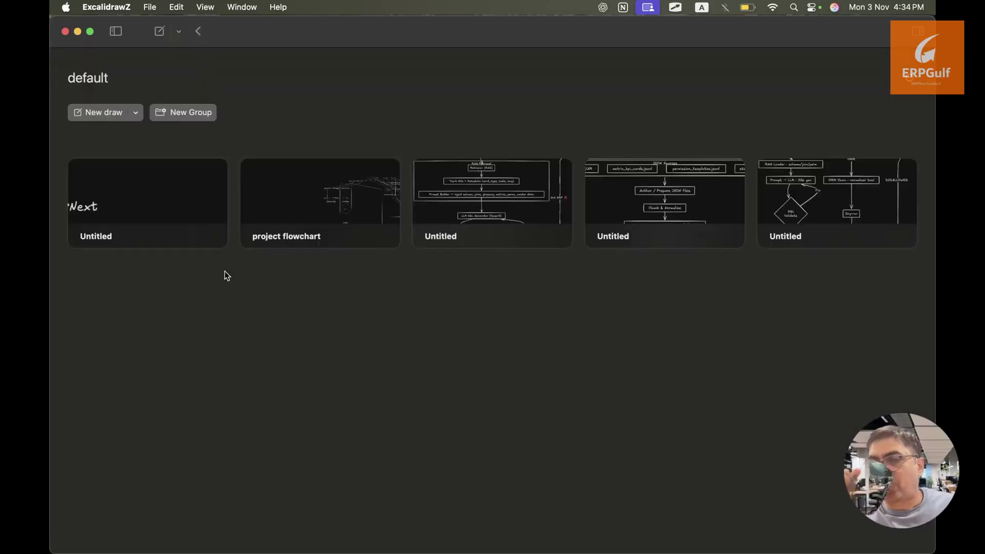
click(176, 204)
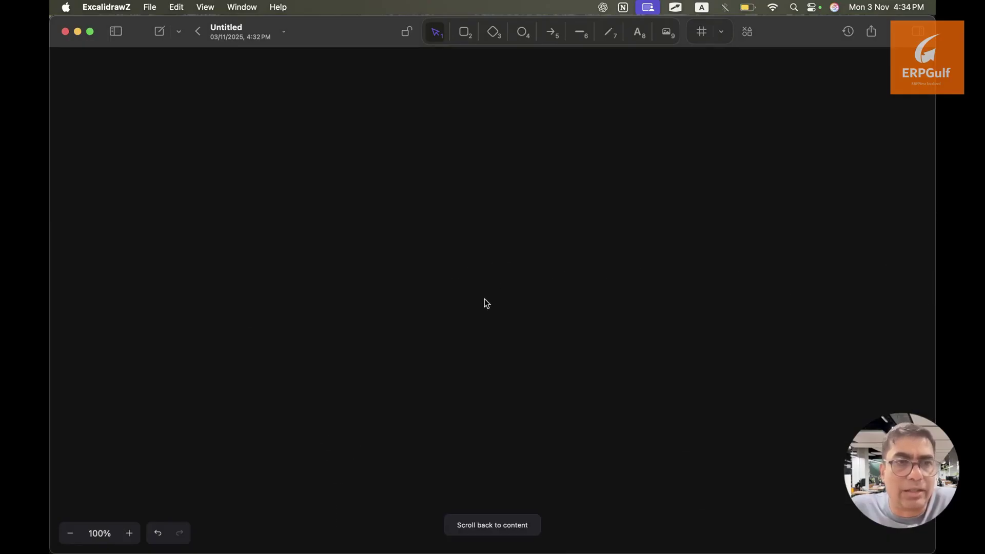
key(super+Tab)
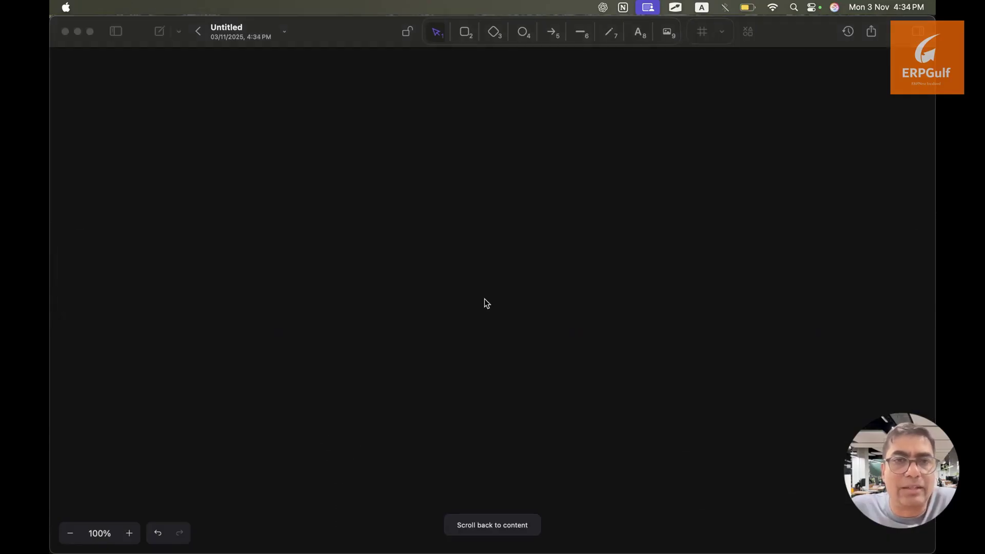
key(super+Tab)
key(super+Tab)
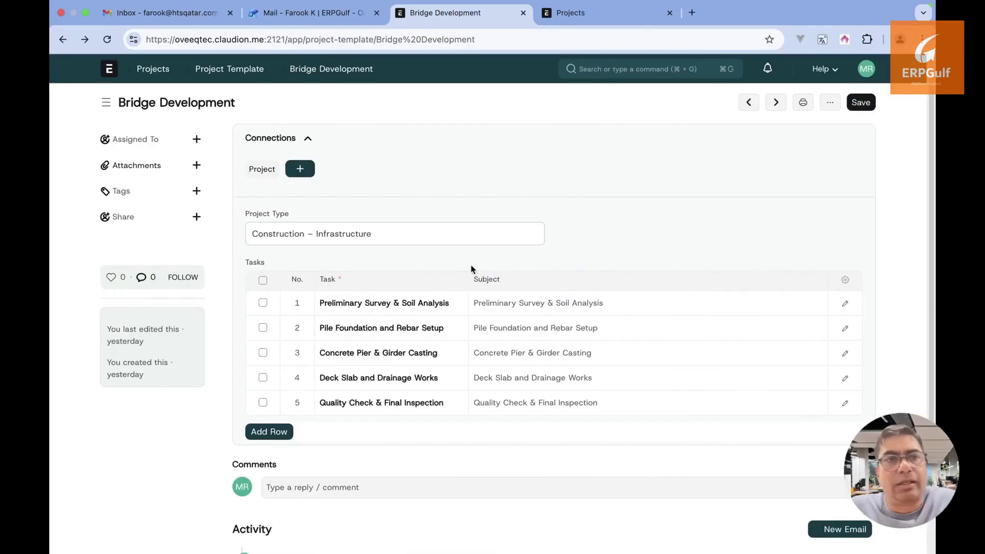
From the Projects workspace, search 'project ty' and open the Project Type List
click(578, 19)
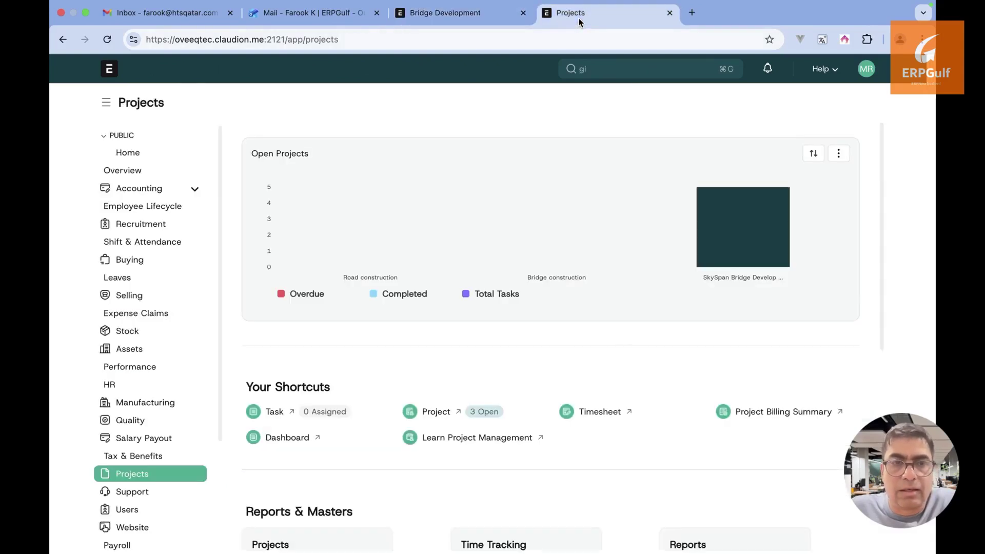
click(590, 69)
double_click(582, 69)
text(por)
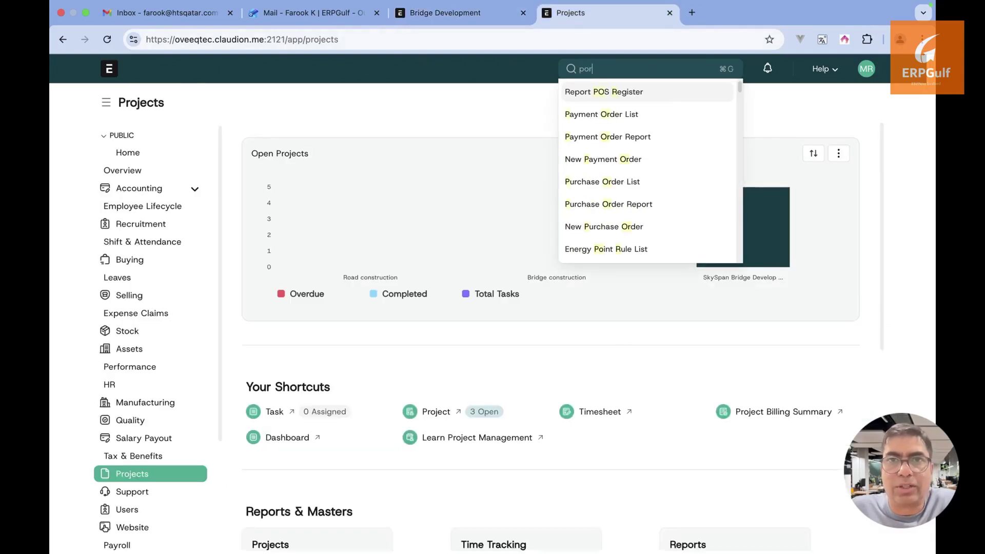
key(BackSpace)
key(BackSpace)
text(roject ty)
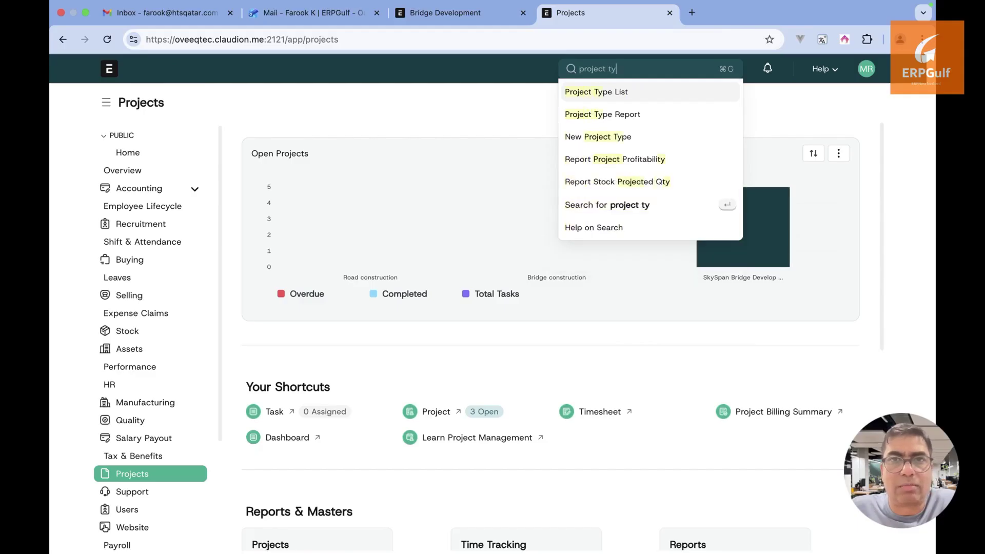
click(587, 94)
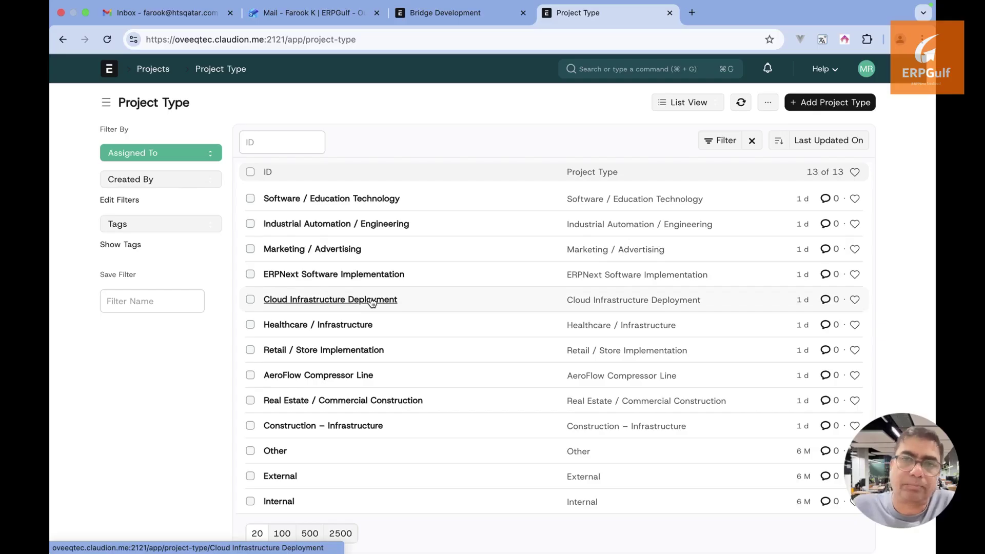
View the Cloud Infrastructure Deployment type, go back, and search 'project te'
click(371, 301)
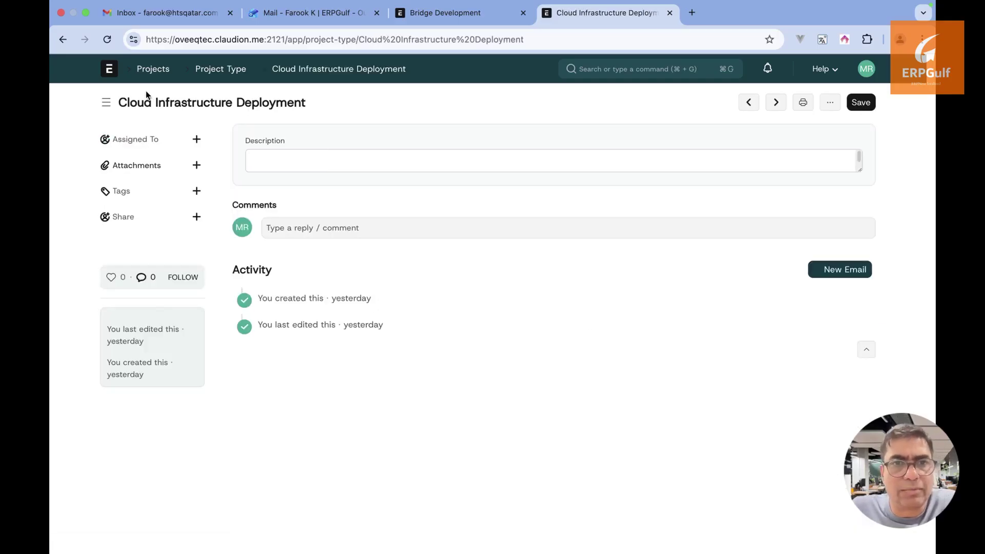
click(63, 39)
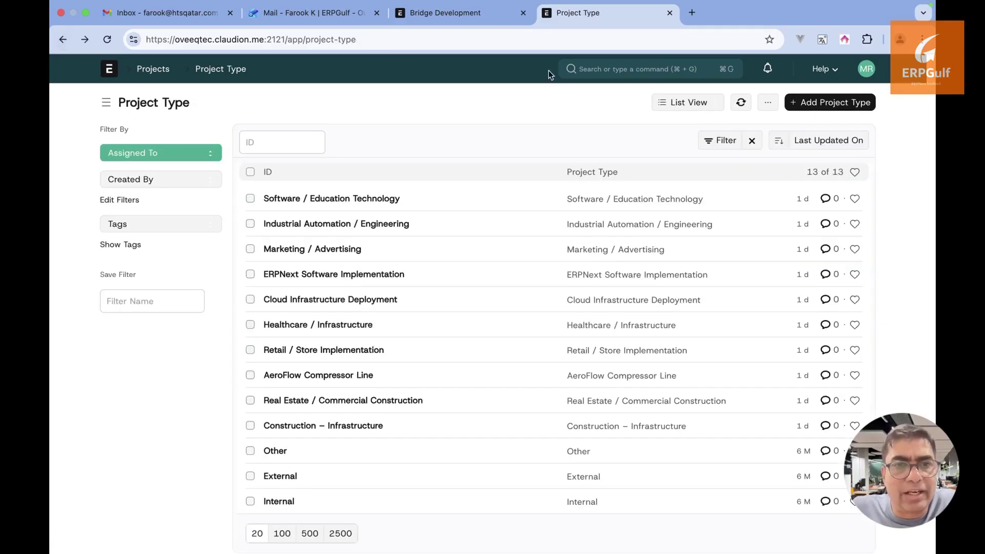
click(608, 71)
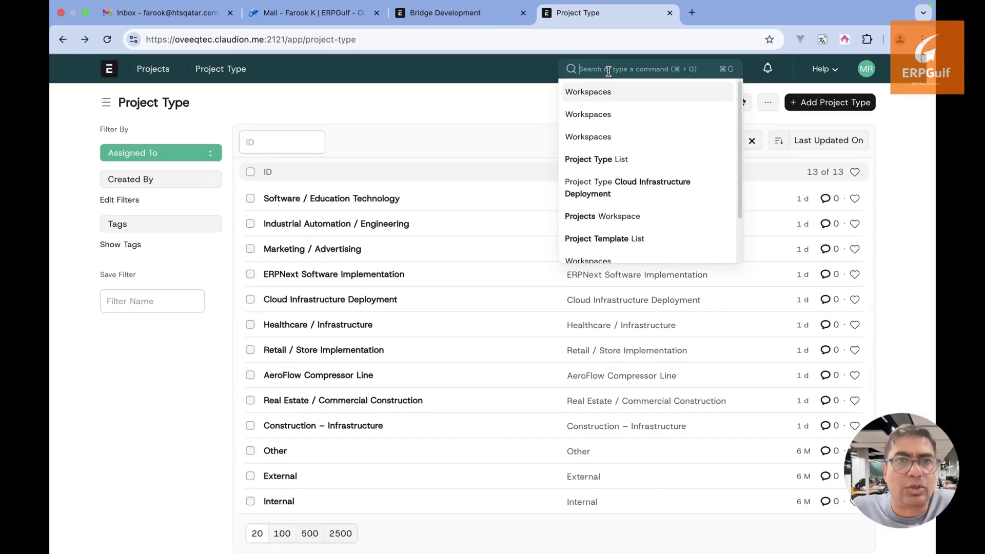
text(project te)
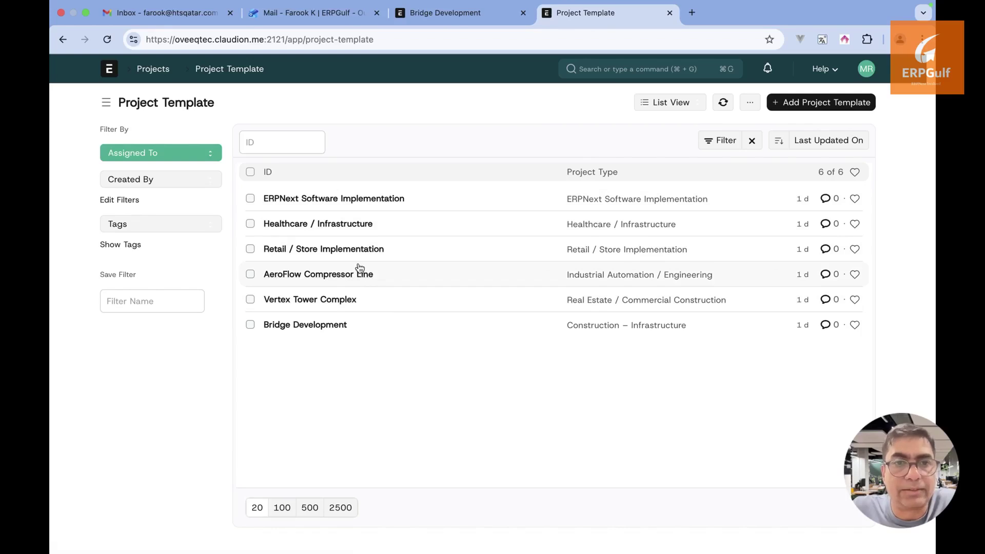
Review the ERPNext Software Implementation template's five tasks, then return to the template list
click(361, 204)
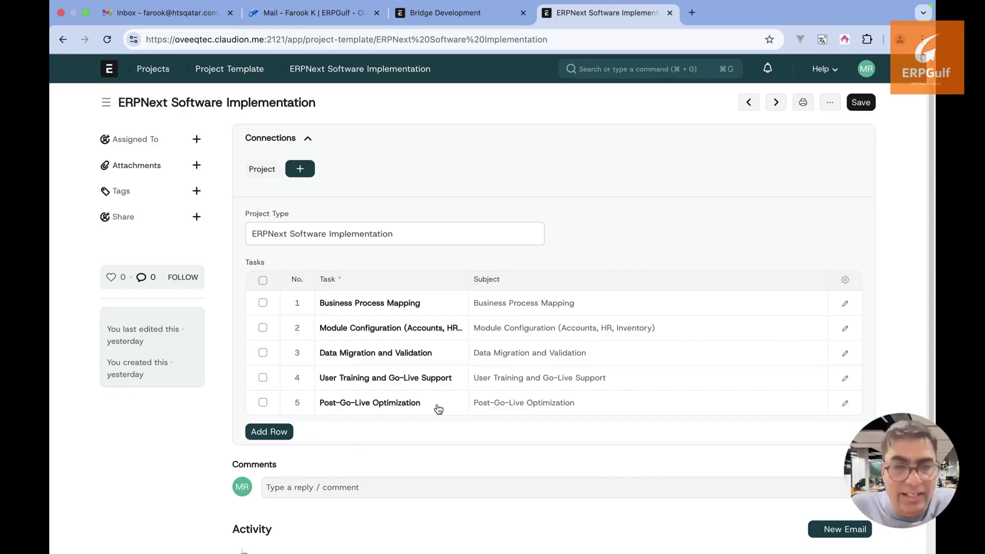
click(63, 39)
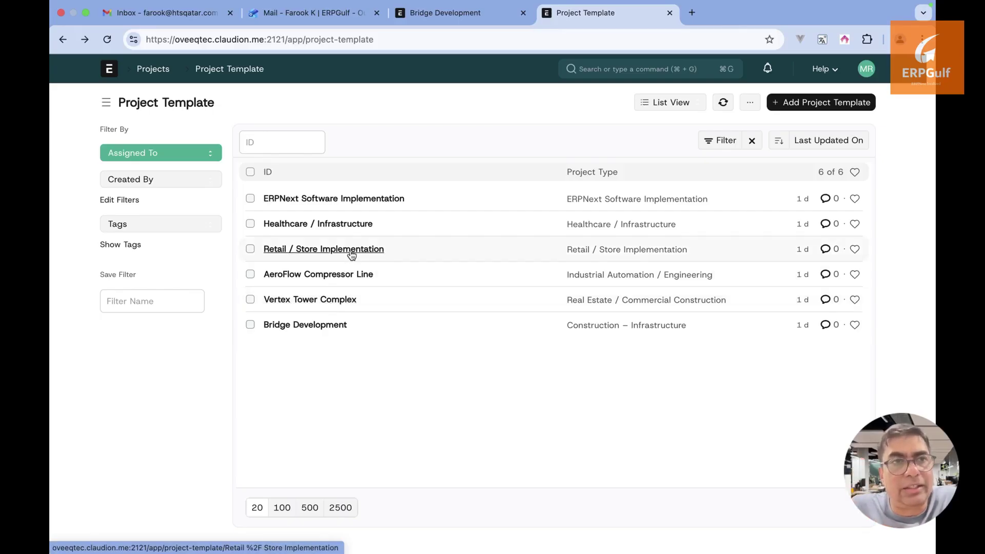
Look over the Retail / Store Implementation template and go back to the template list
click(352, 255)
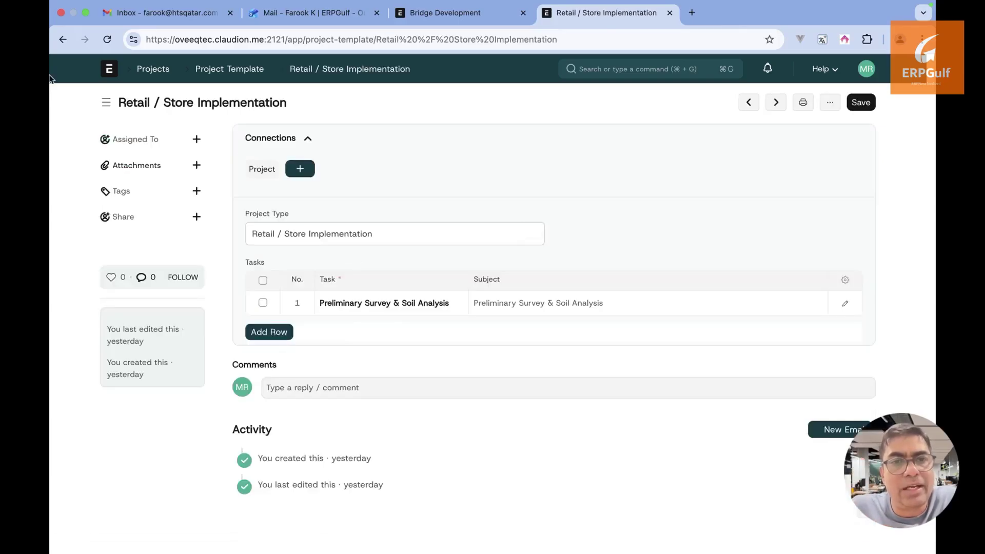
click(63, 40)
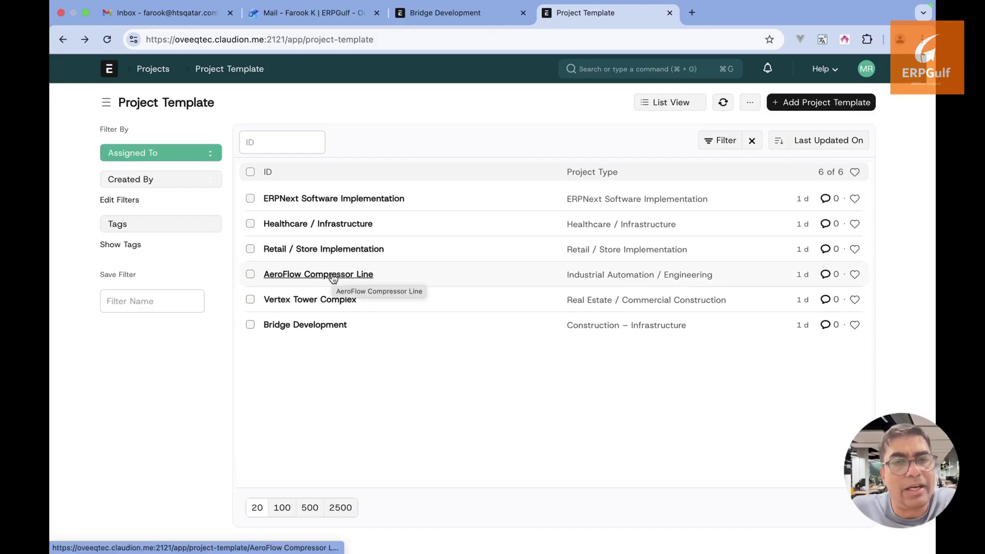
key(alt+super+a)
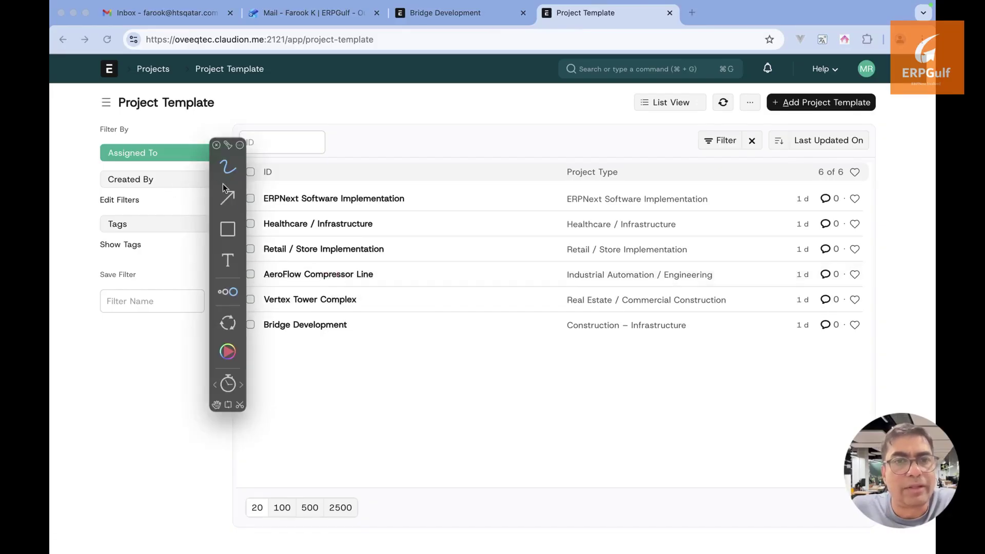
key(Escape)
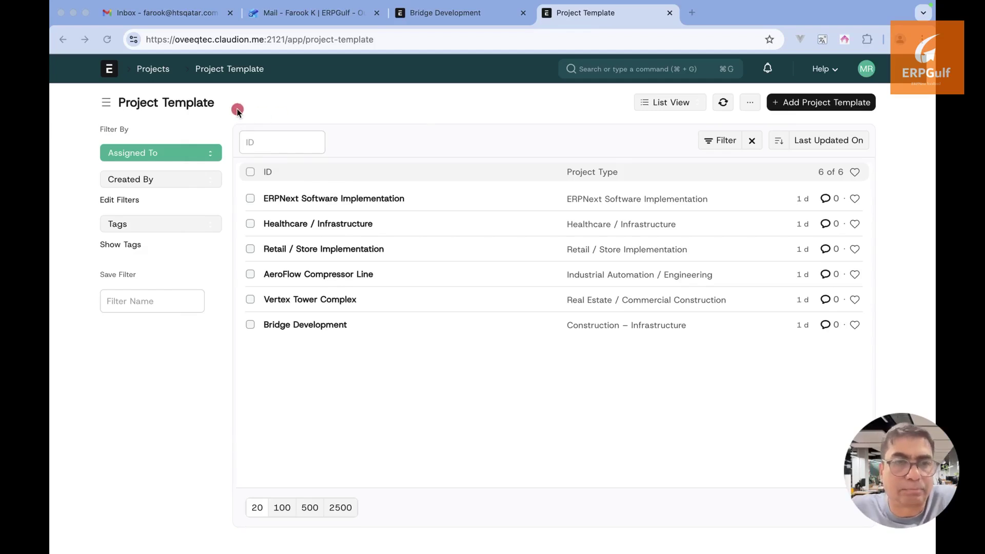
Capture a region of the six-template Project Template list with the screen-capture shortcut
drag(234, 109, 500, 108)
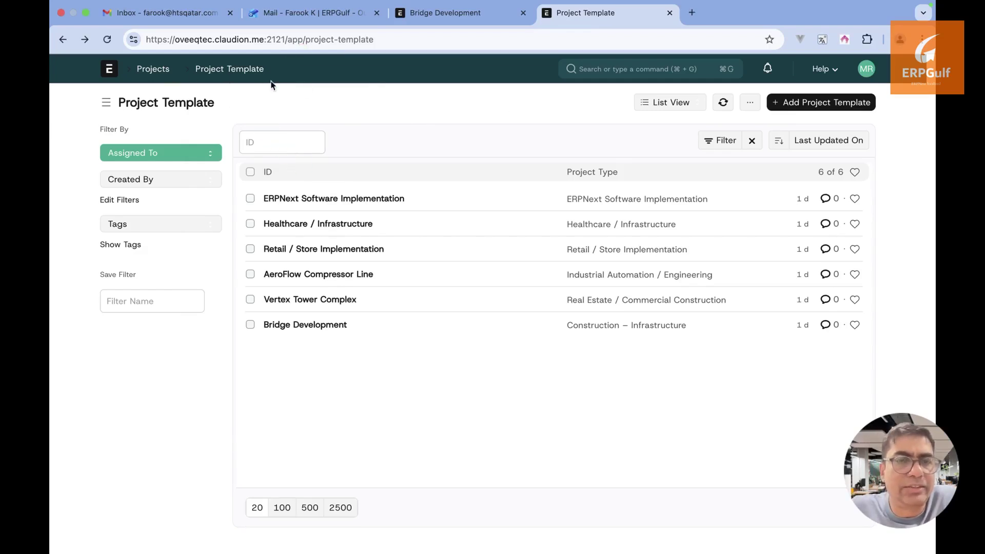
key(alt+super+a)
drag(230, 105, 515, 104)
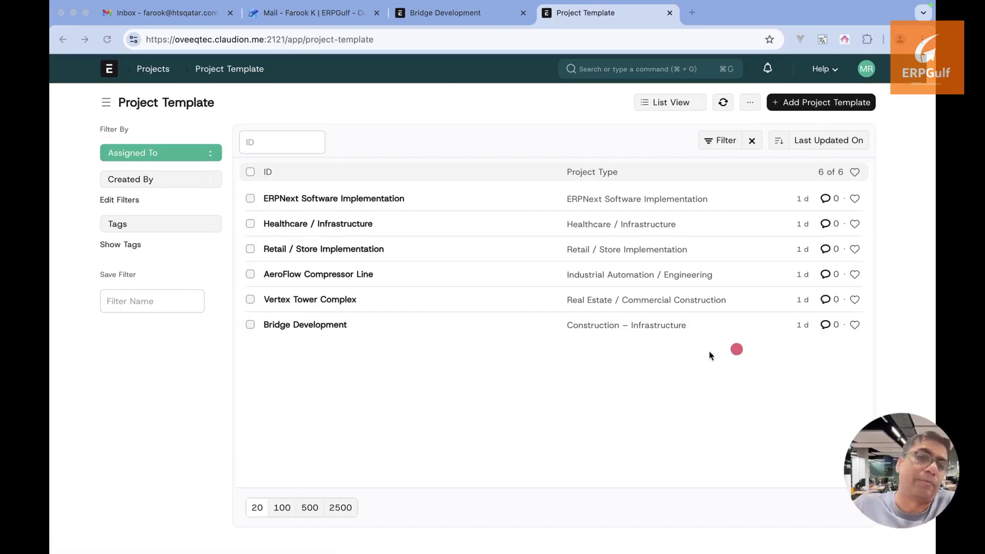
drag(648, 343, 648, 434)
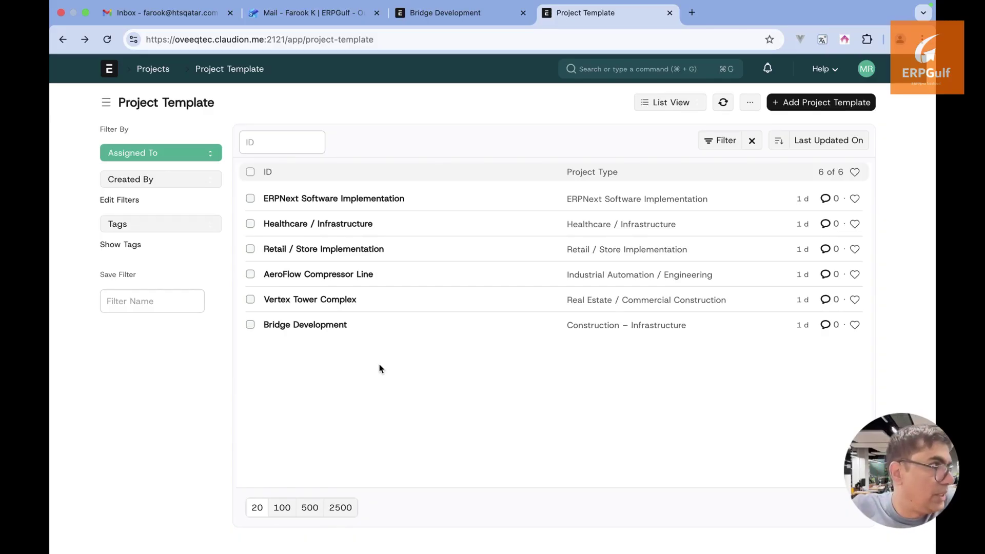
click(233, 111)
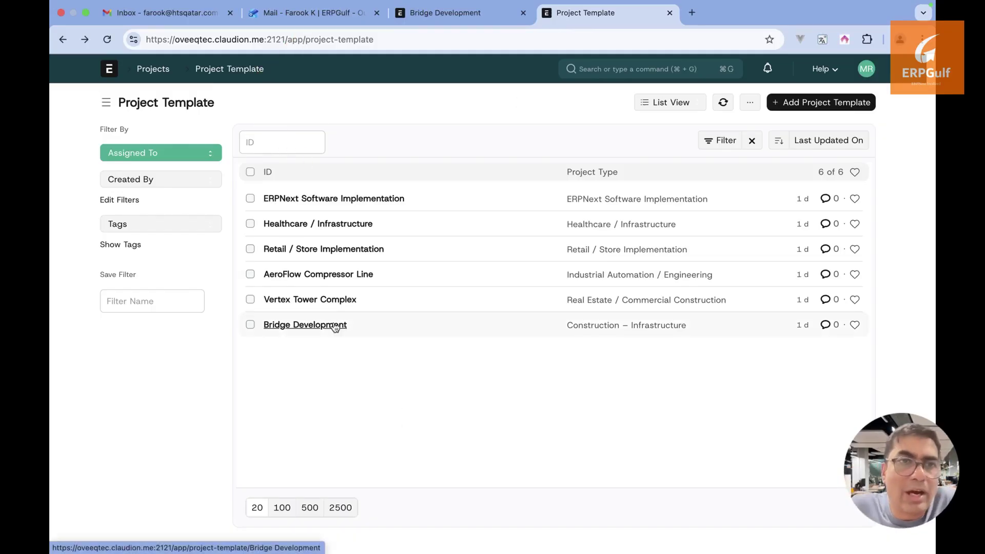
Start a new project template named 'Road Construciton' with project type Construction – Infrastructure
click(818, 105)
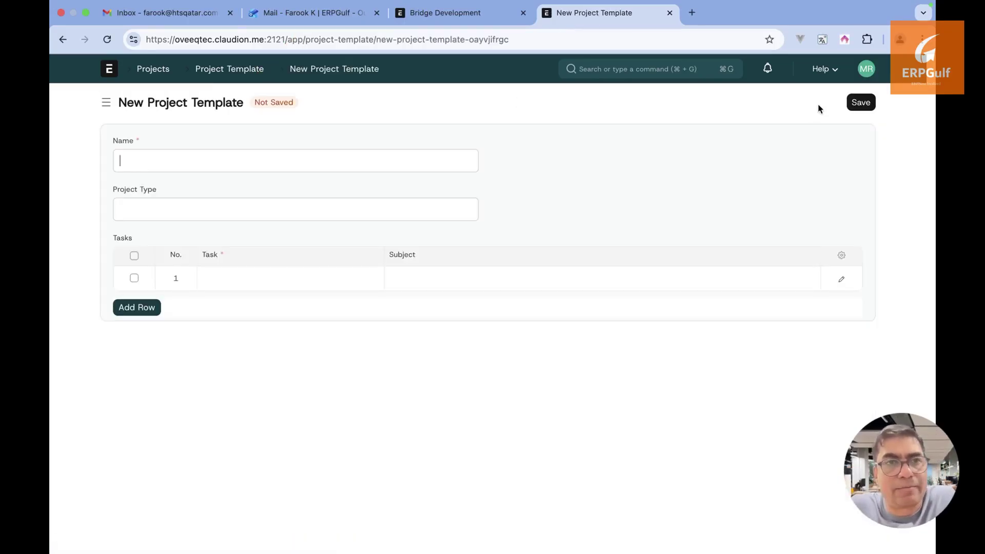
text(Road)
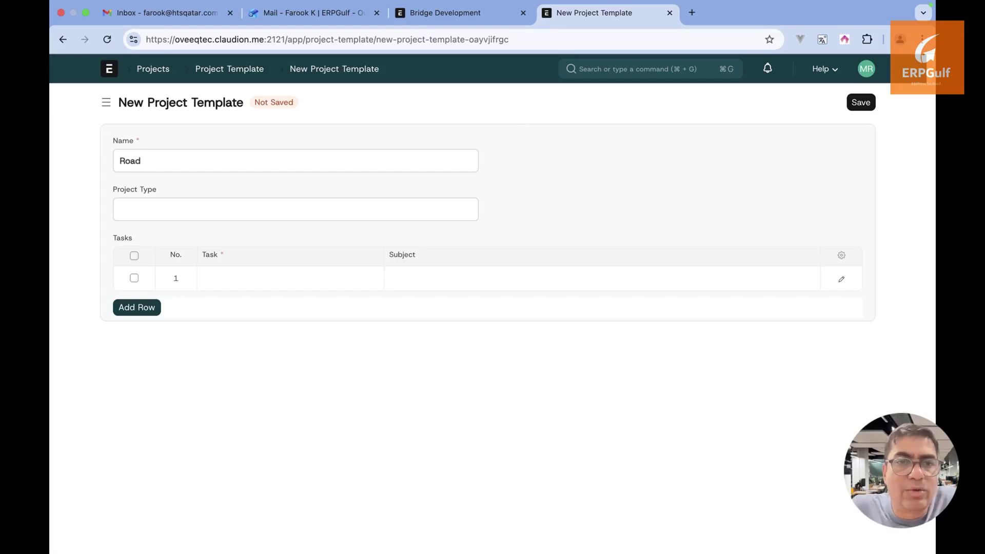
text( Constur)
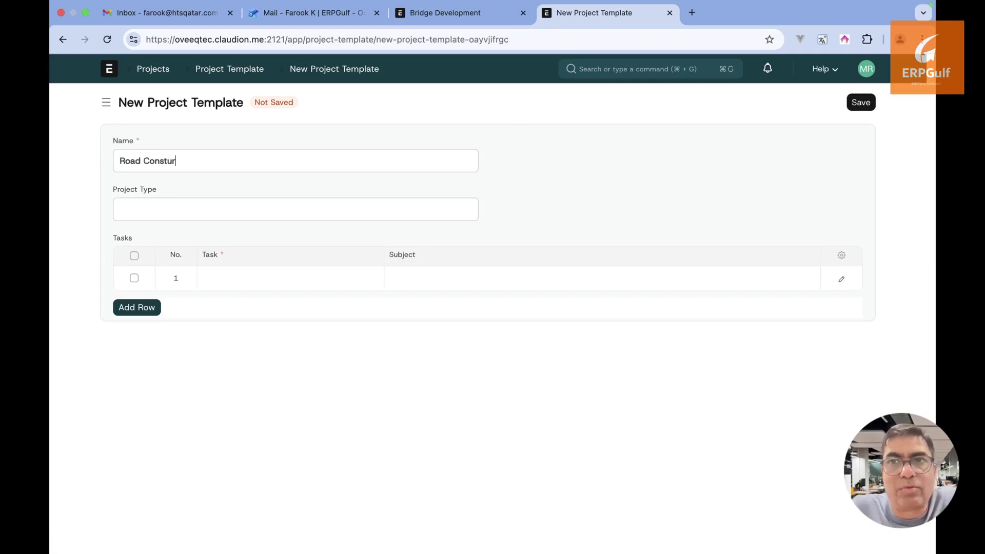
key(BackSpace)
key(BackSpace)
text(ruciton)
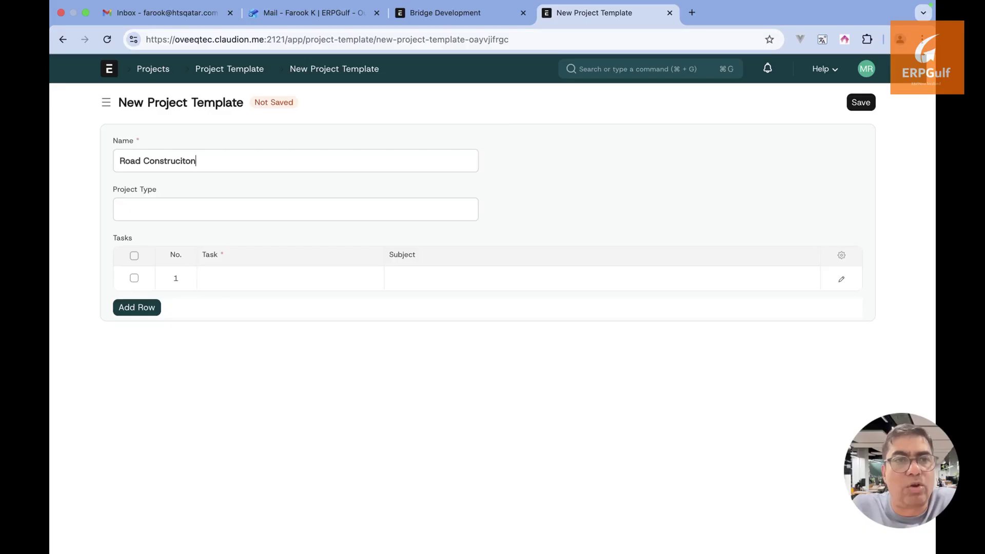
key(Tab)
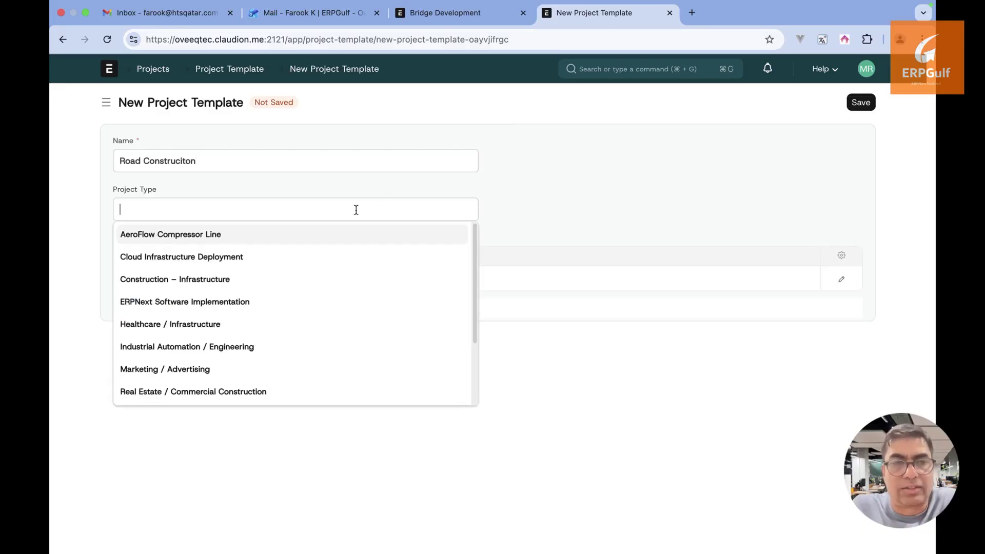
text(in)
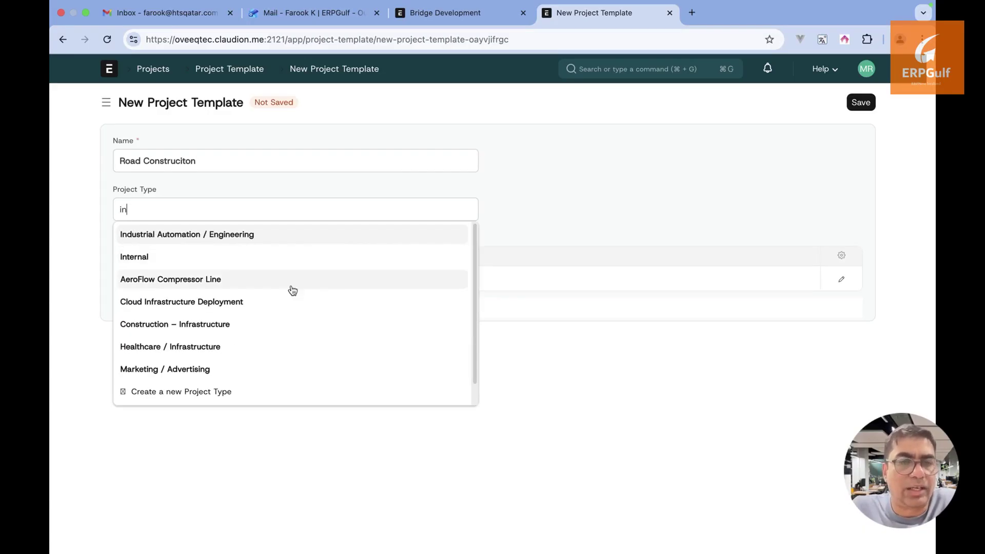
click(284, 327)
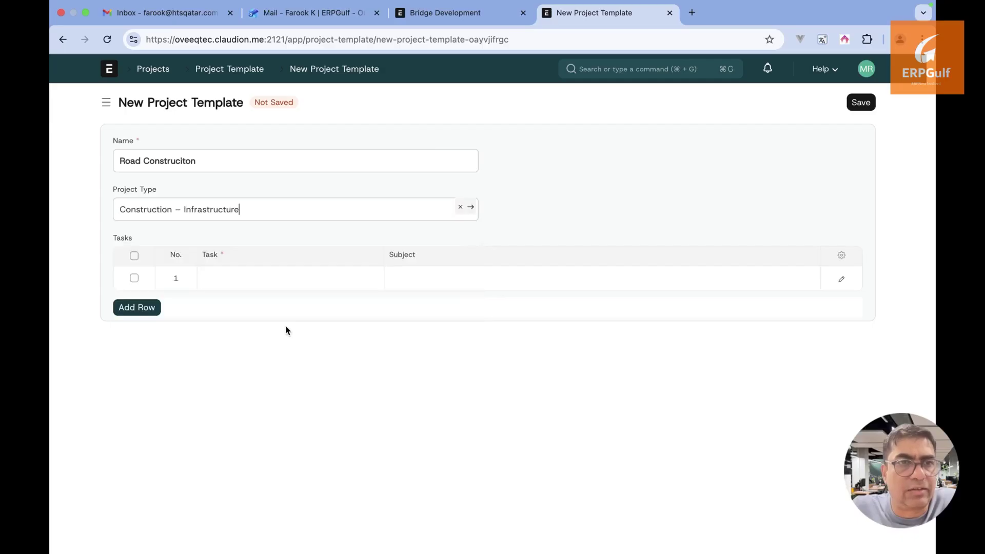
Open the first task row, then leave the draft unsaved and return to the list
click(293, 273)
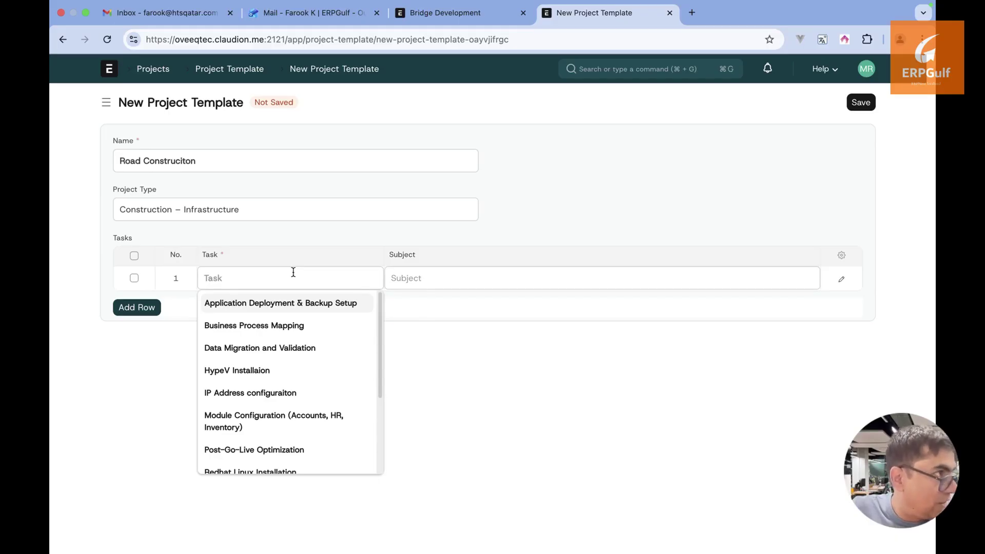
click(297, 229)
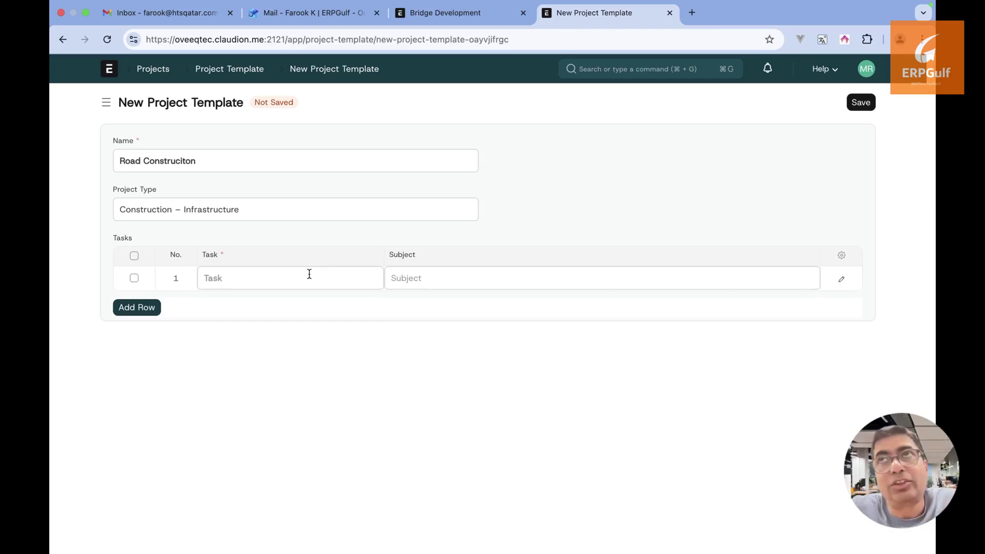
click(63, 40)
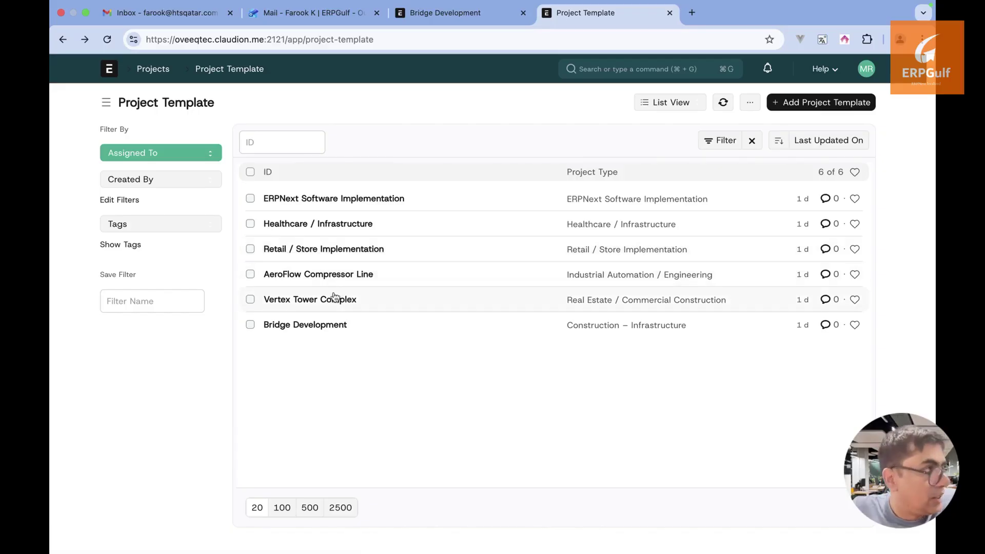
Review the Bridge Development template, then go through the Projects workspace to the open projects list
click(318, 326)
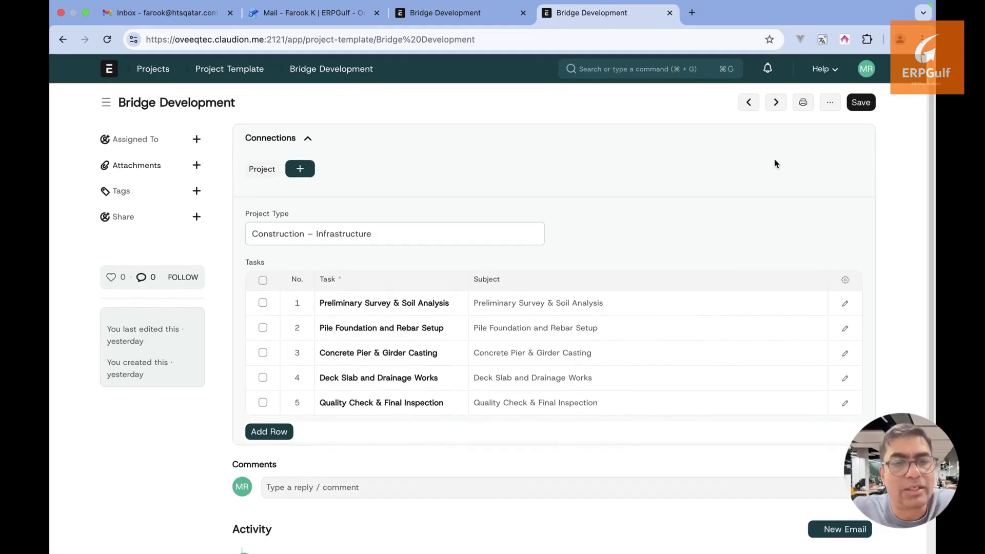
click(664, 73)
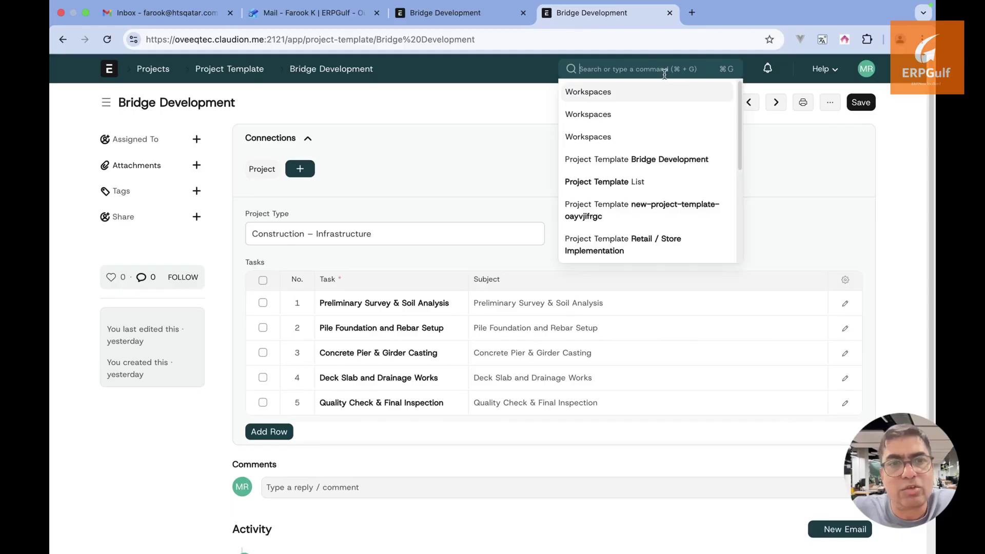
click(154, 68)
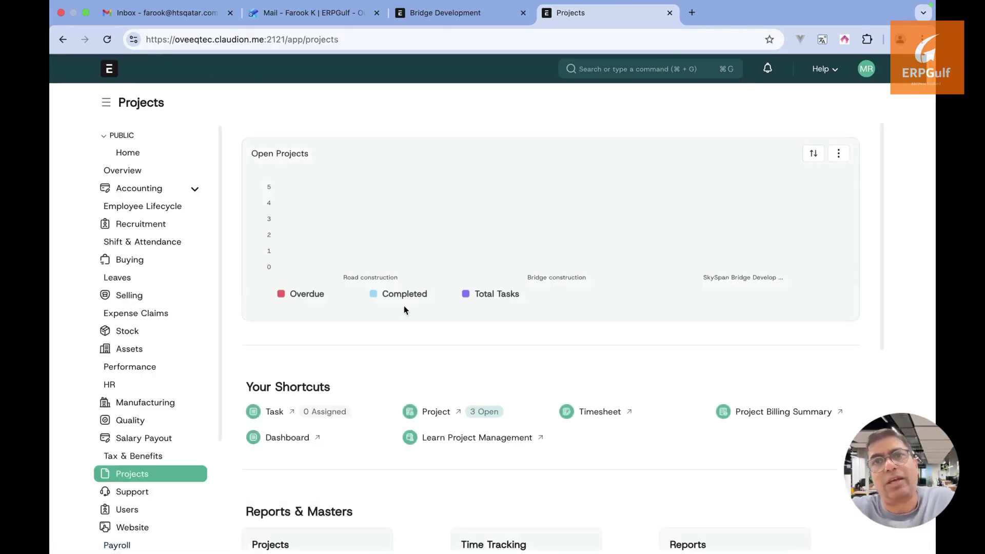
click(436, 412)
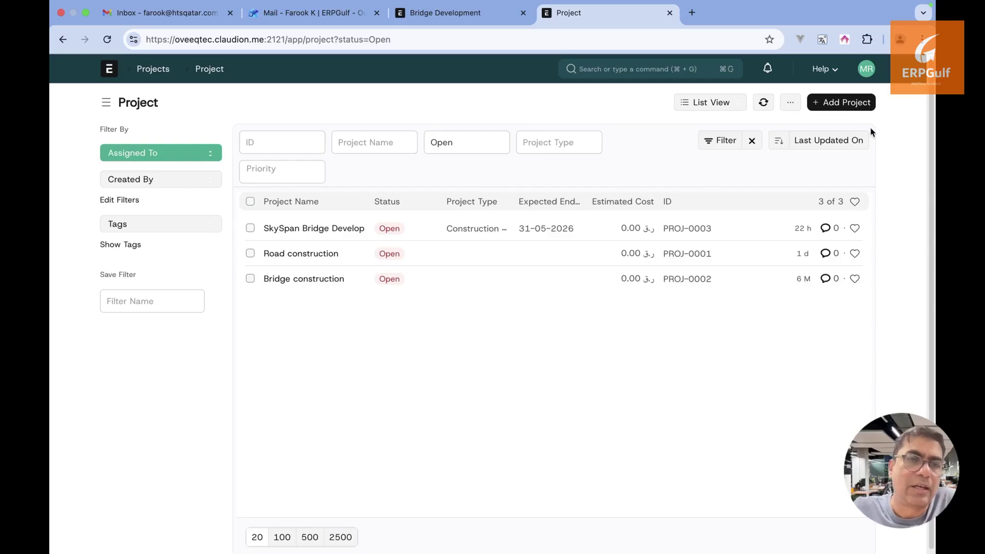
click(854, 105)
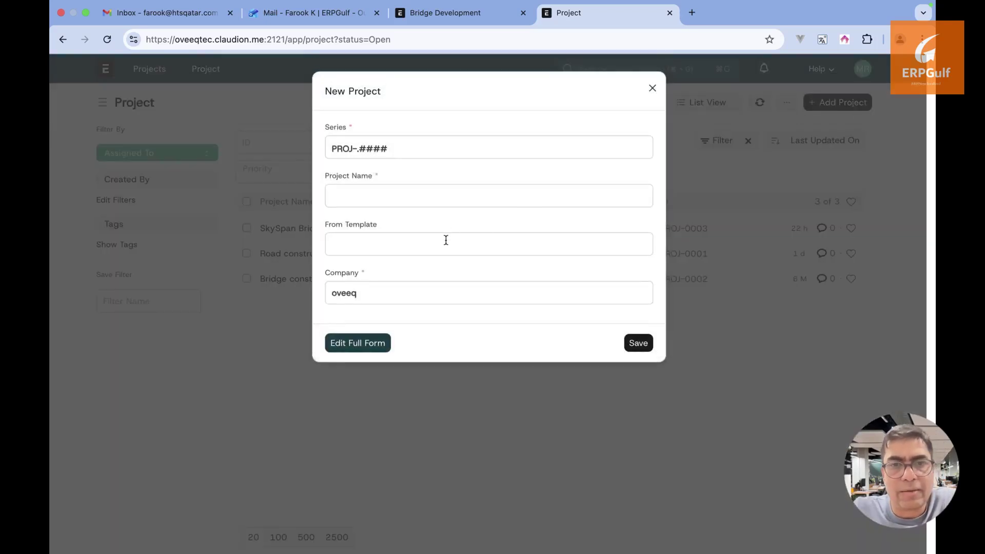
click(446, 240)
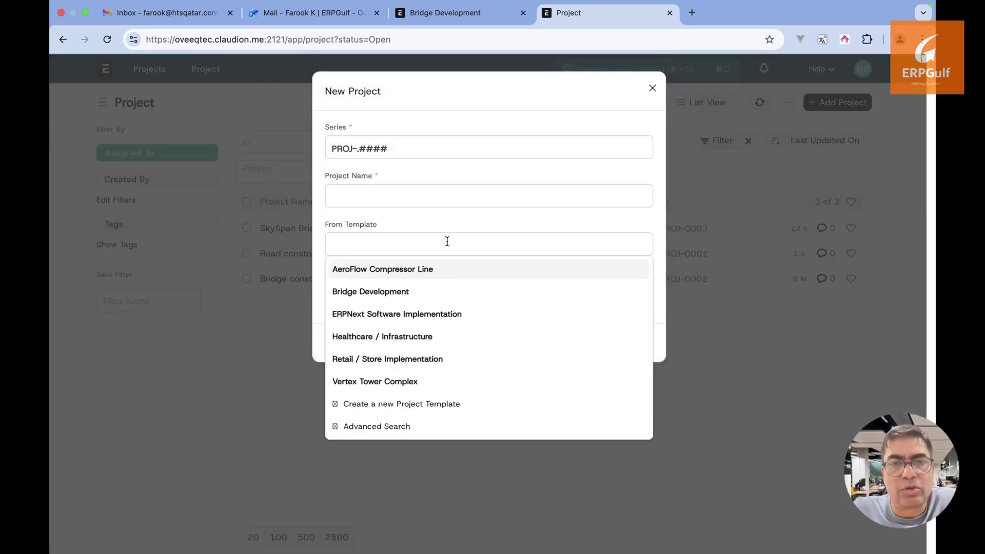
click(441, 301)
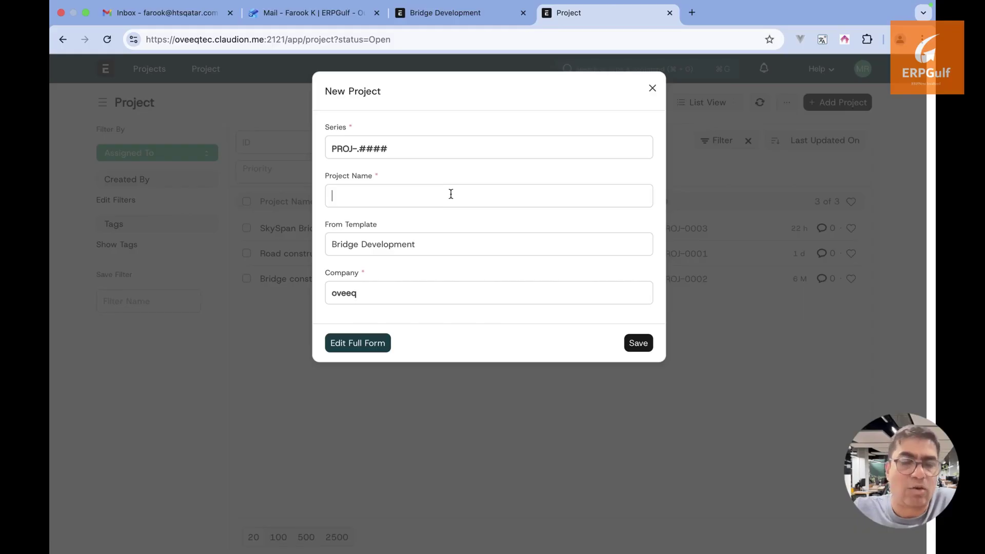
text(Betew)
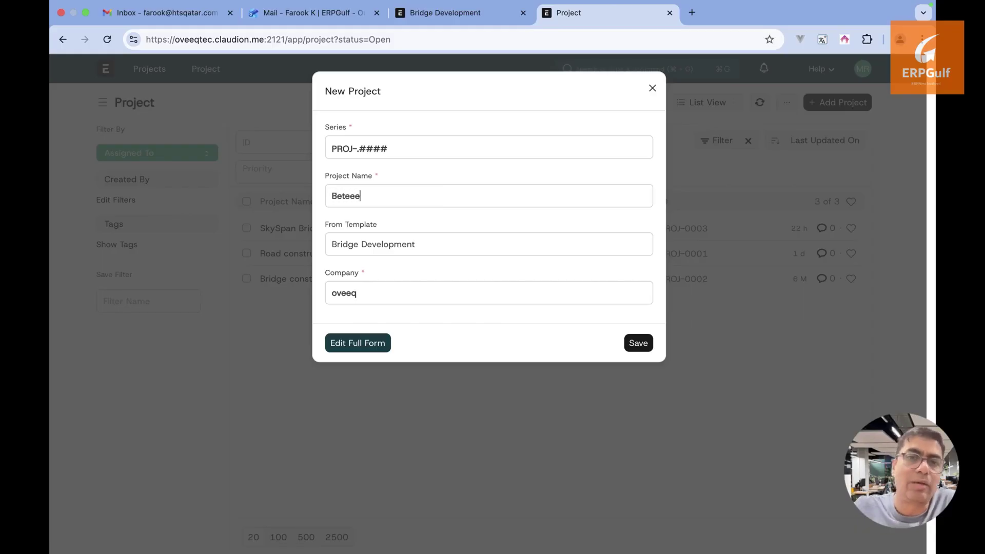
key(BackSpace)
key(BackSpace)
text(ween O)
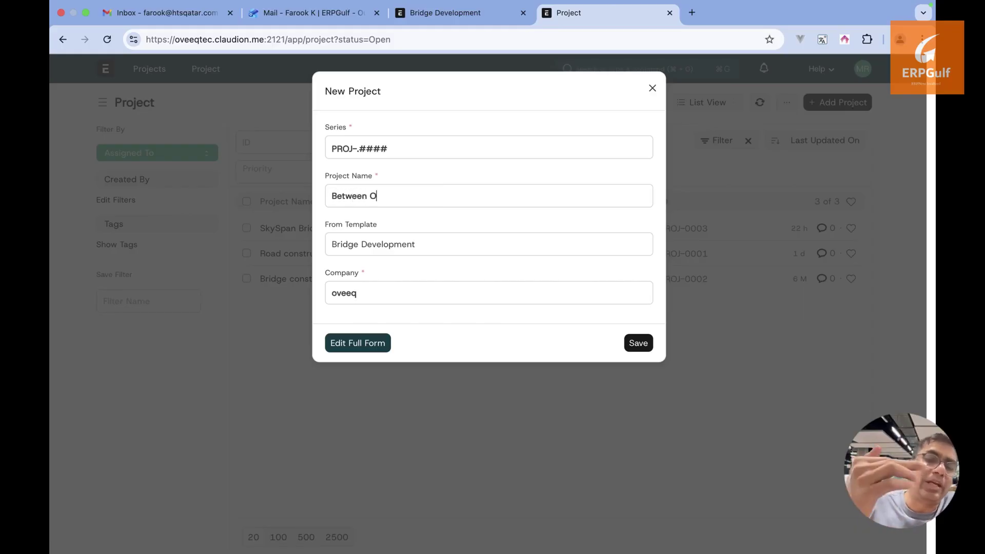
key(BackSpace)
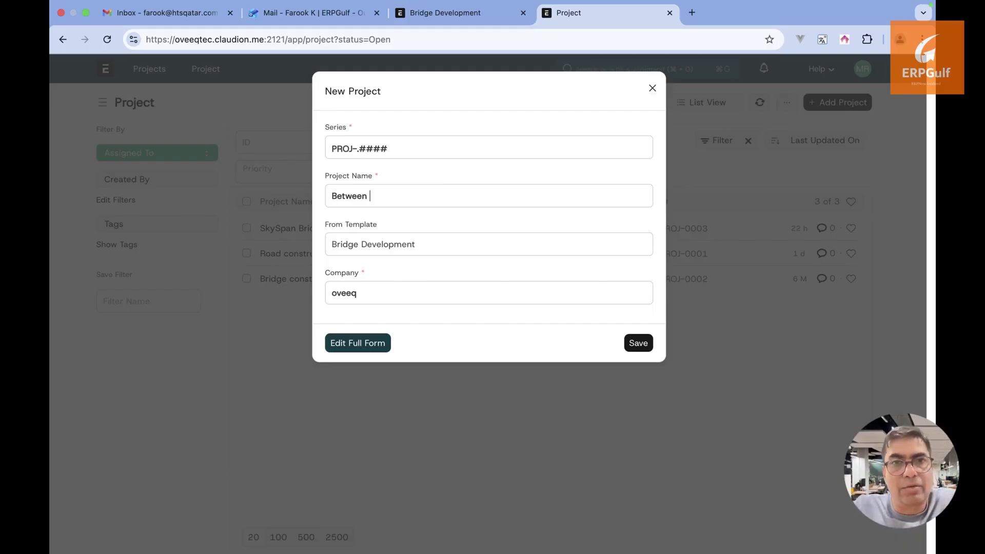
text(Hills)
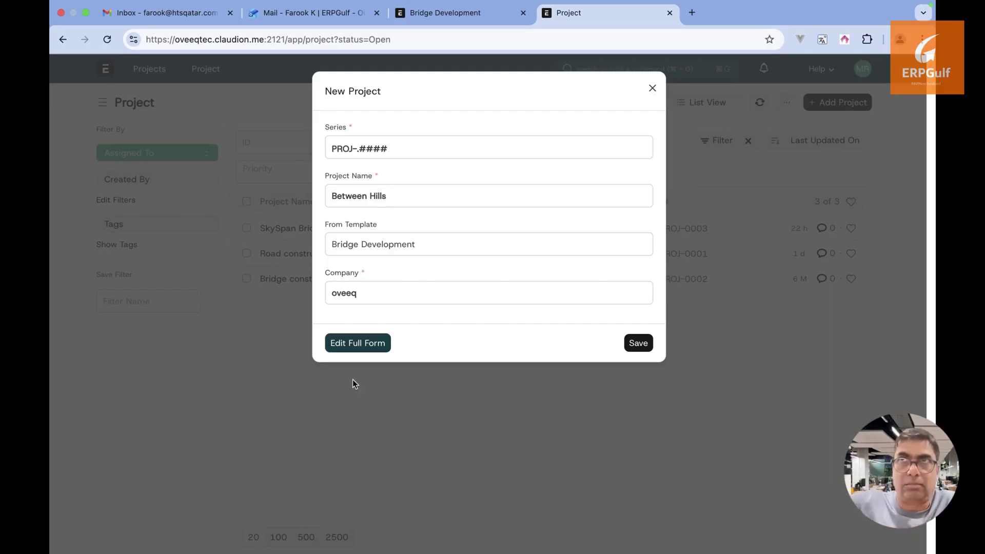
click(374, 344)
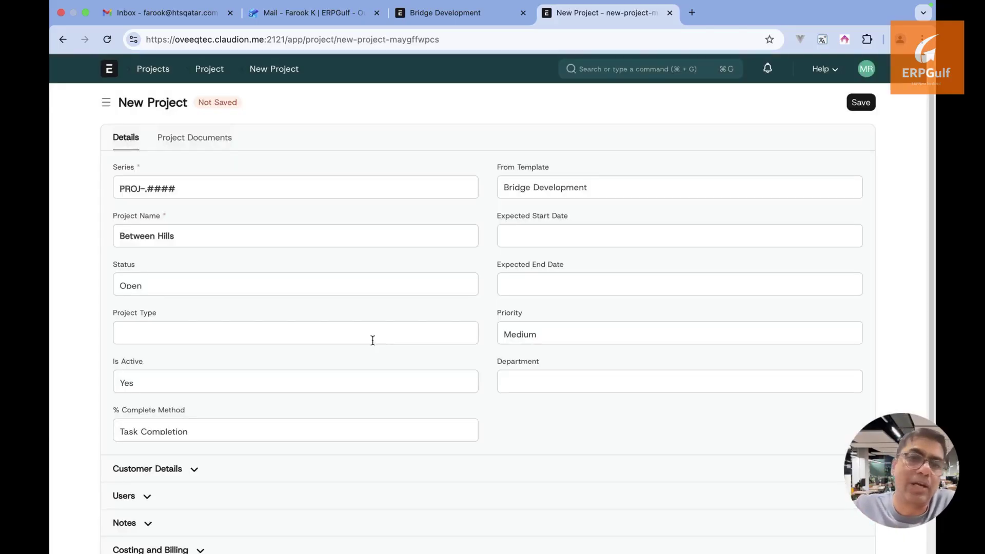
scroll(372, 340, down, 2)
scroll(373, 340, up, 2)
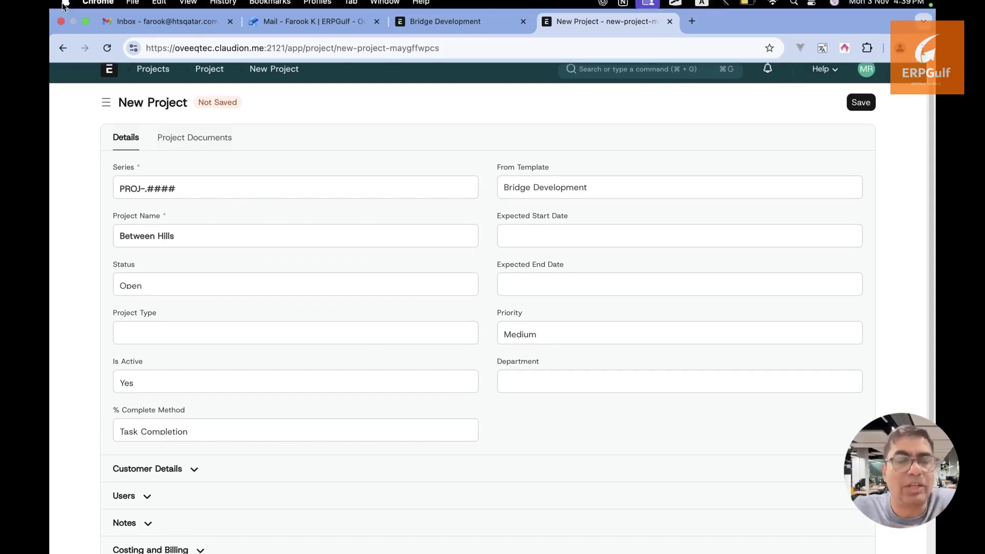
Back out to the Projects workspace and search 'project tem' to open the Project Template list
click(61, 55)
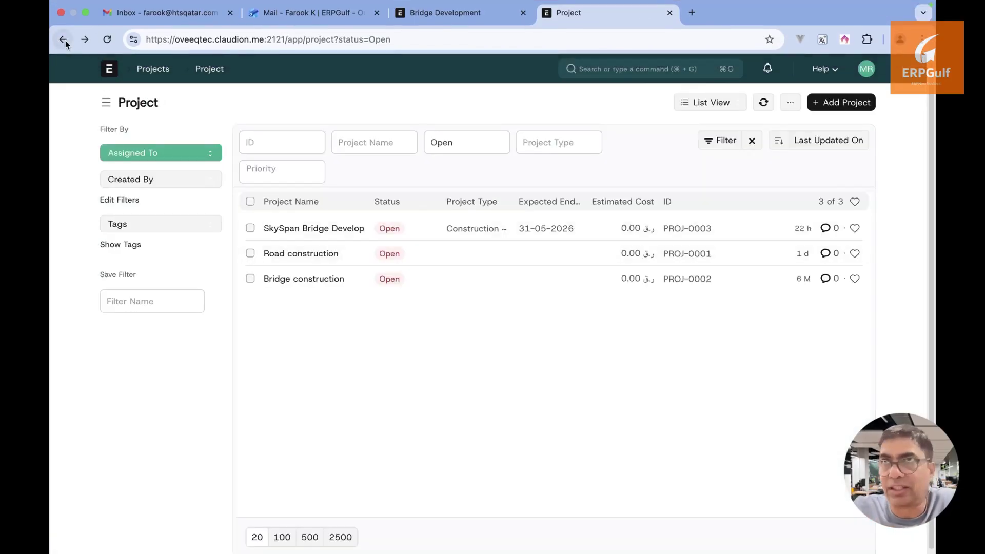
click(62, 40)
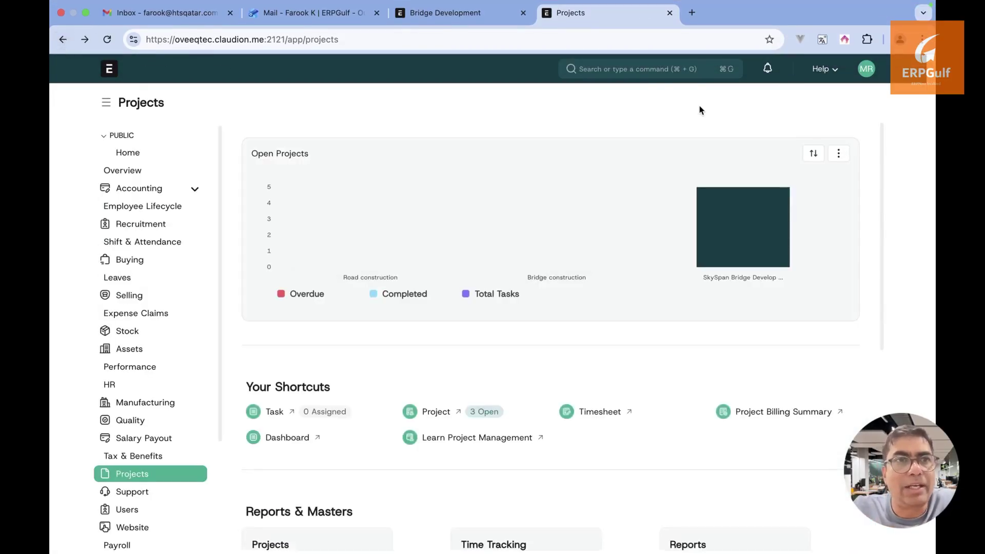
click(692, 70)
text(tempa)
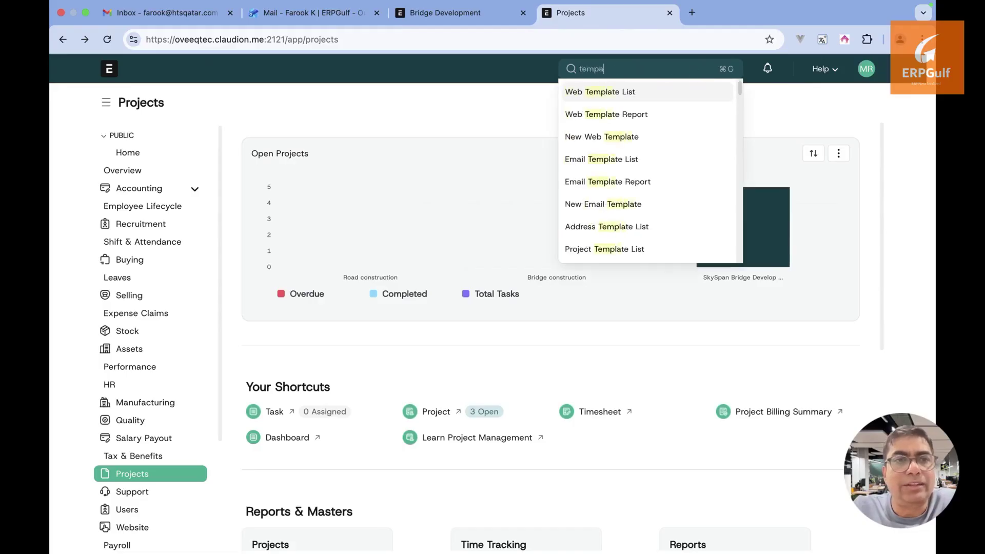
key(BackSpace)
key(BackSpace)
key(BackSpace)
key(BackSpace)
key(BackSpace)
text(pro)
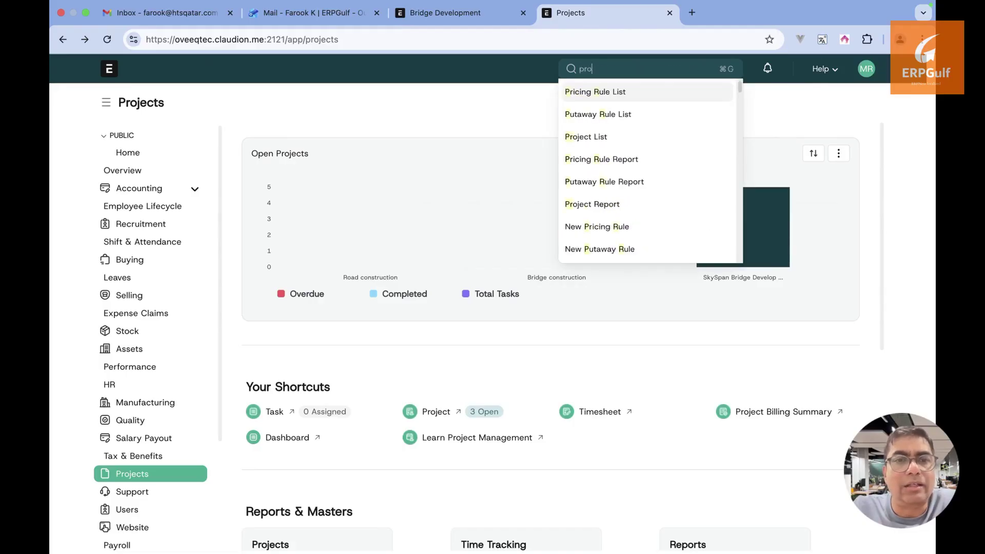
text(ject tem)
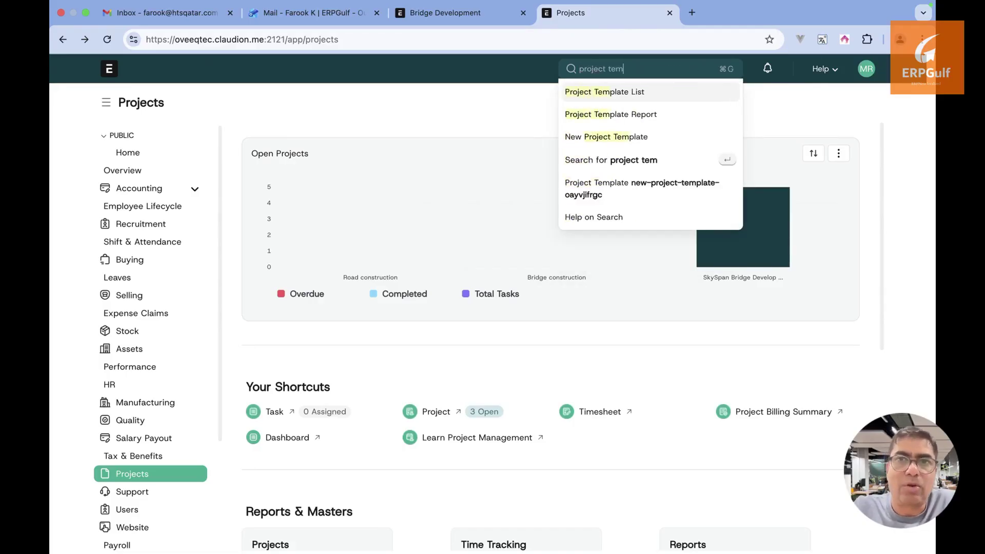
click(670, 93)
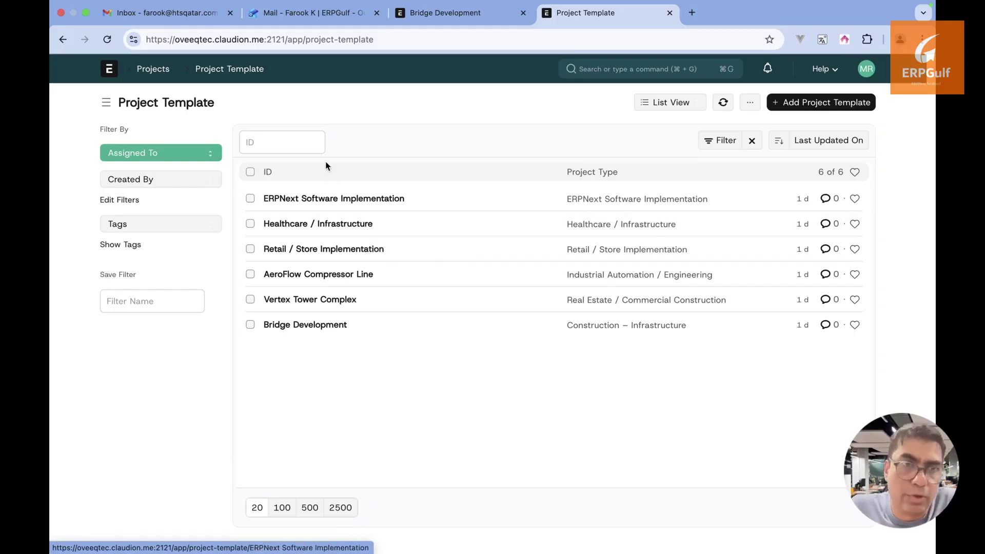
Return to the Projects workspace, glance at the open projects list, and scroll the workspace
click(281, 88)
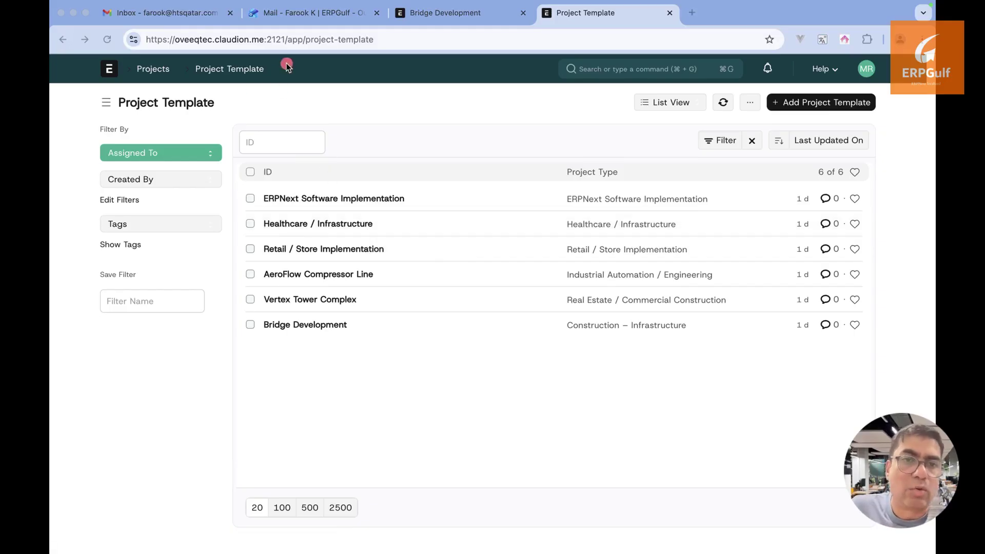
drag(286, 65, 464, 129)
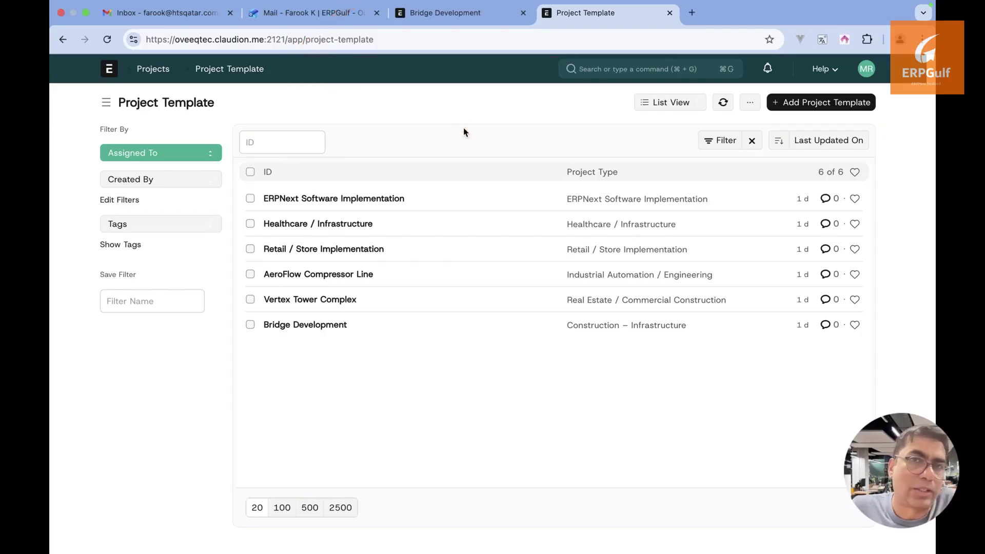
click(624, 71)
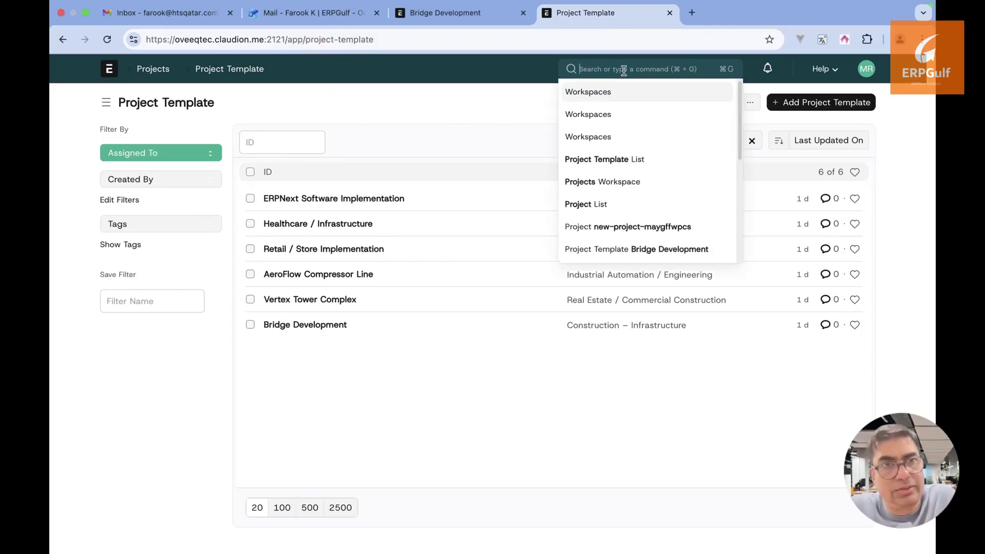
click(160, 75)
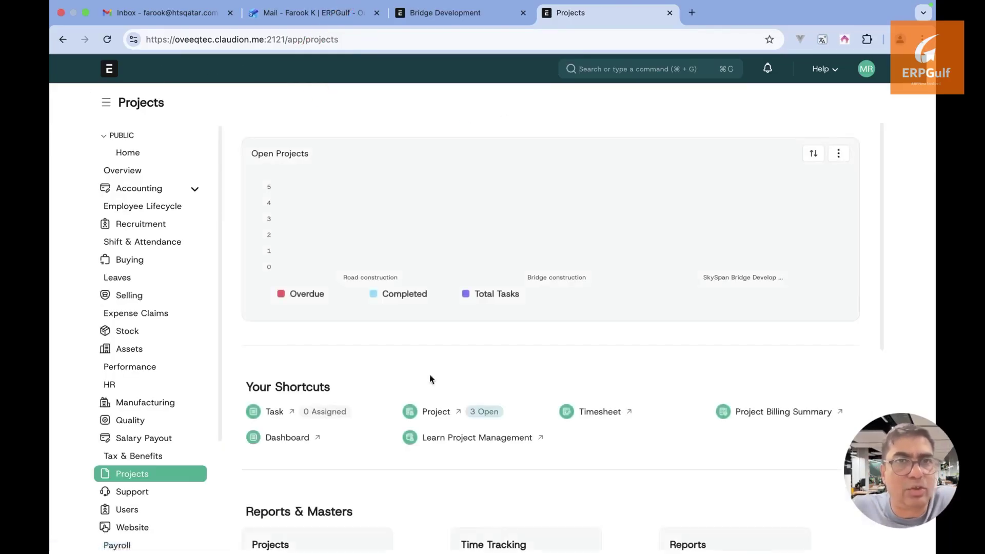
click(436, 412)
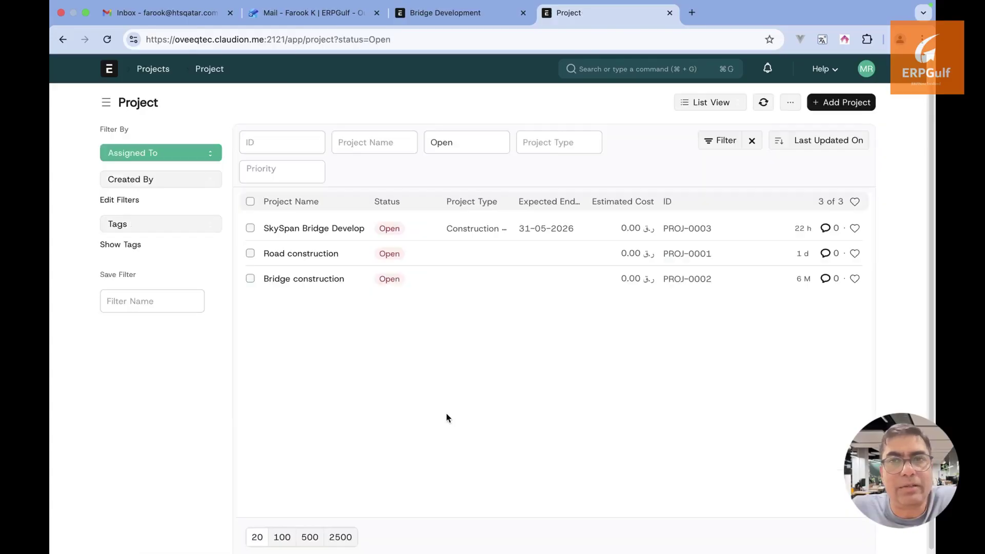
click(62, 39)
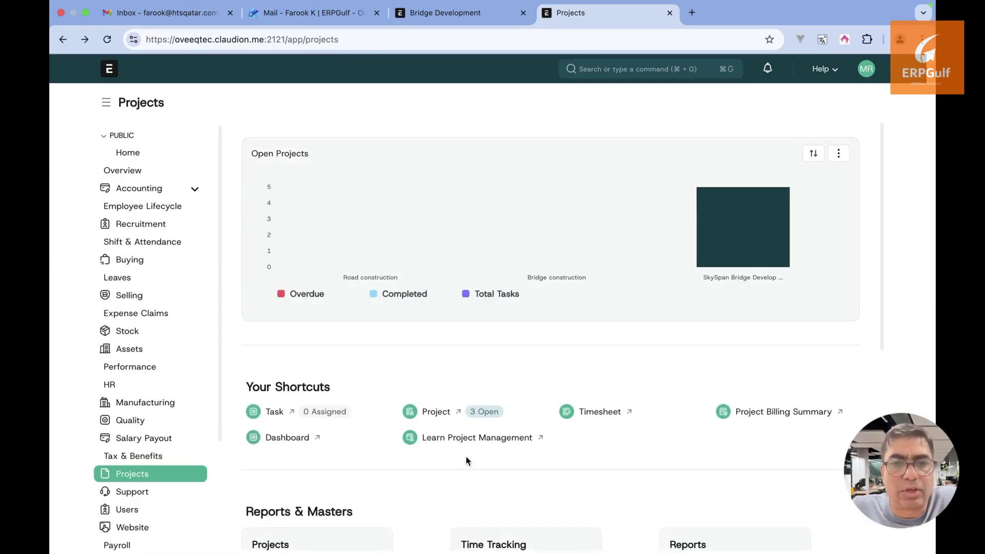
scroll(466, 460, down, 3)
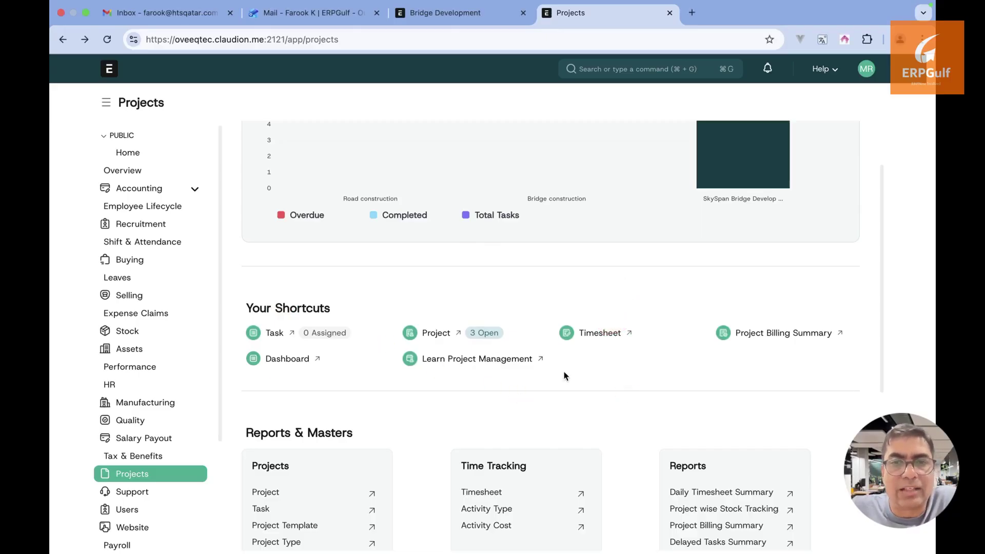
scroll(565, 374, down, 1)
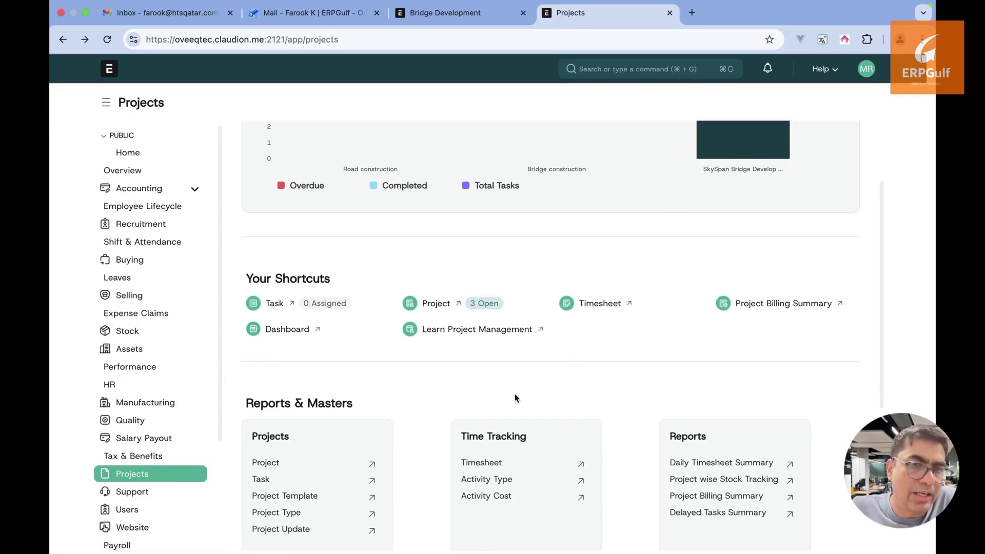
click(299, 331)
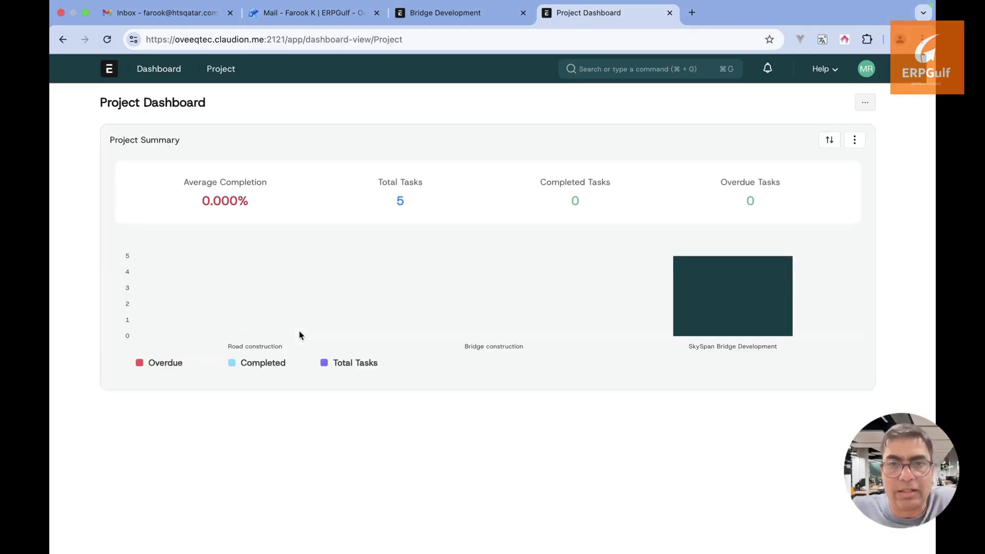
click(62, 40)
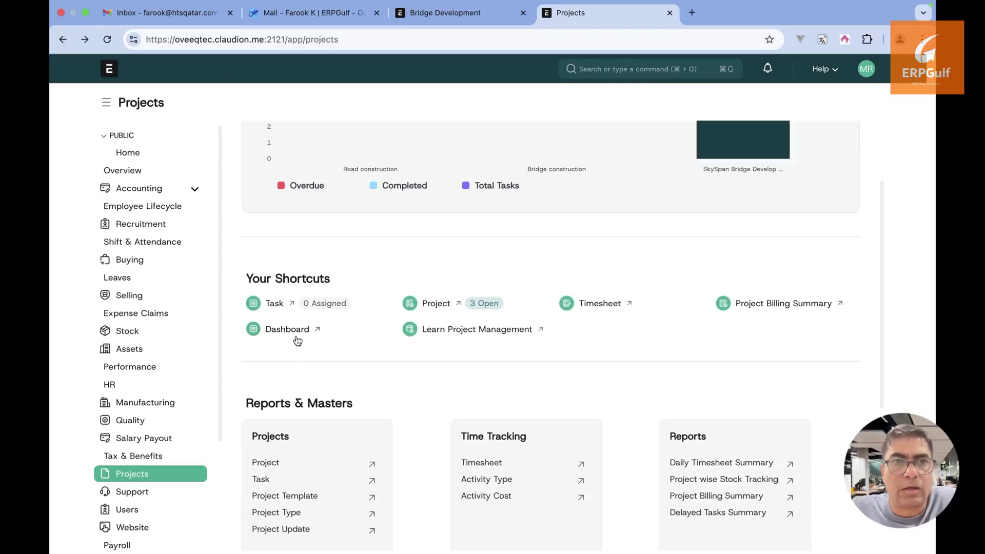
key(super+Tab)
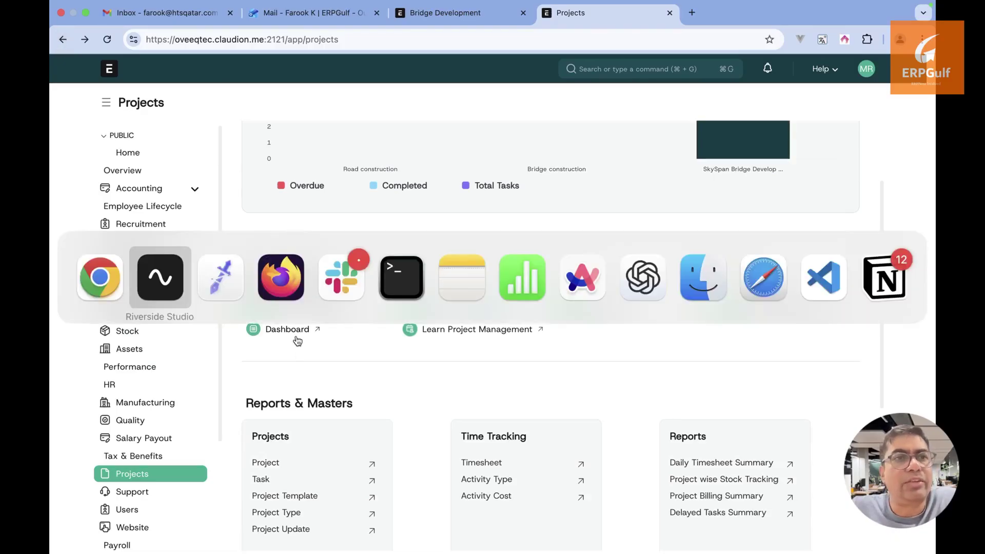
key(super+Tab)
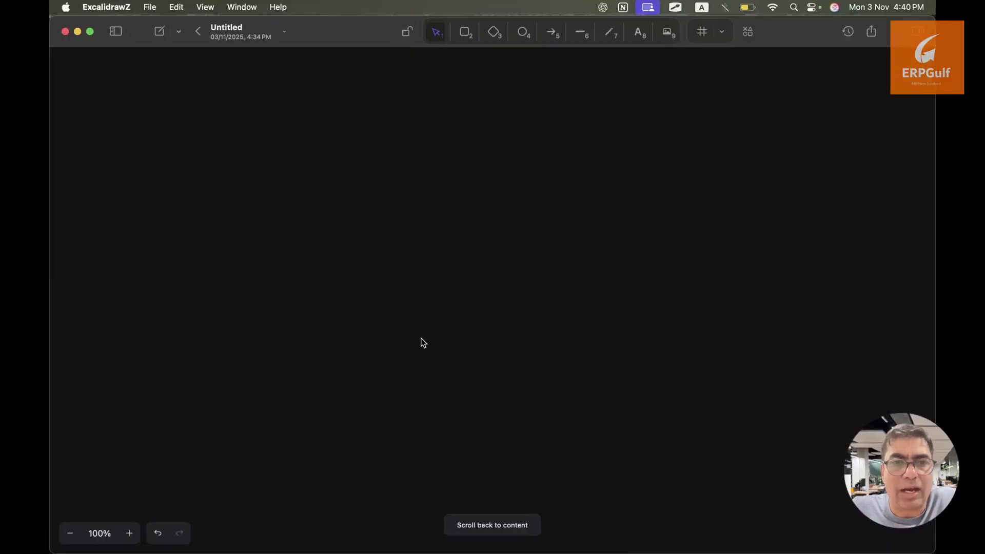
key(super+Tab)
key(super+Tab)
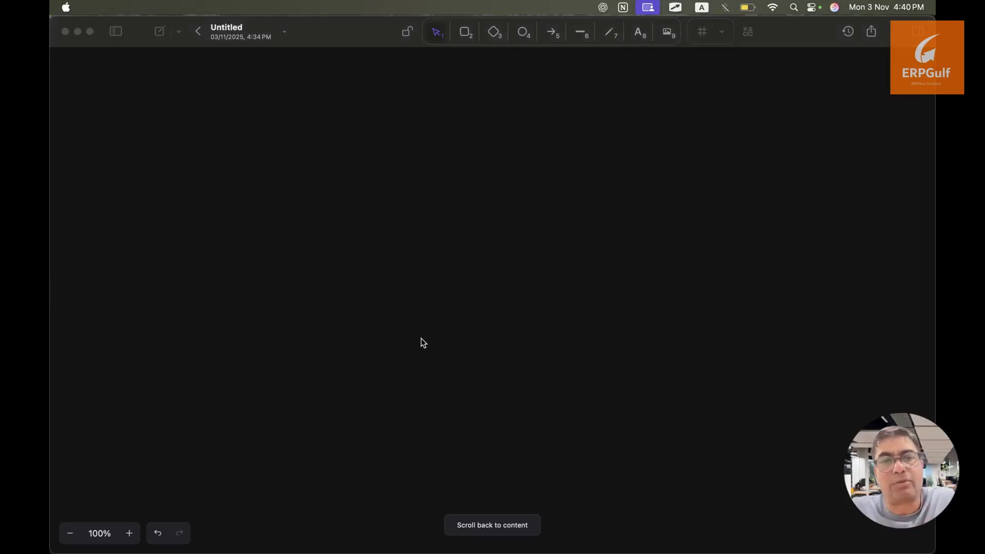
key(super+Tab)
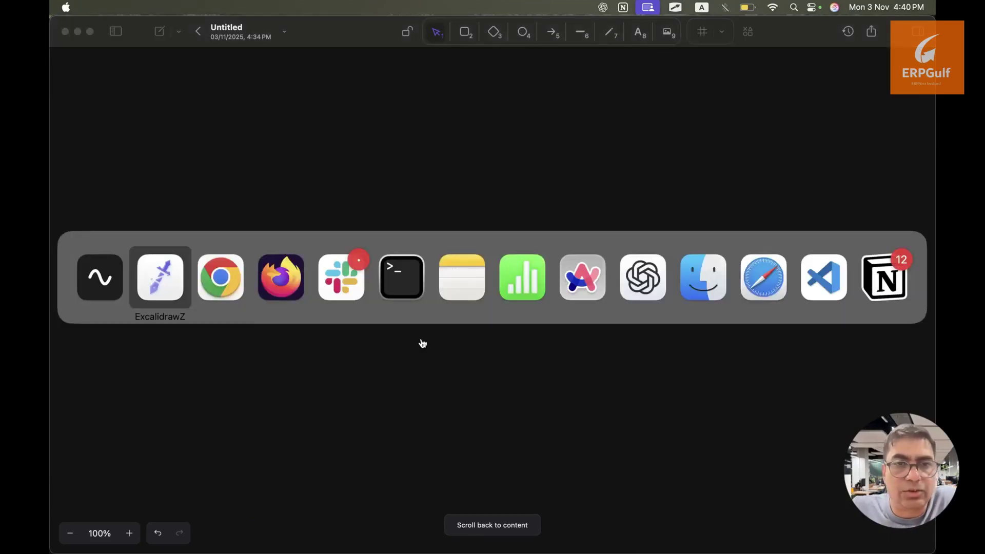
key(super+Tab)
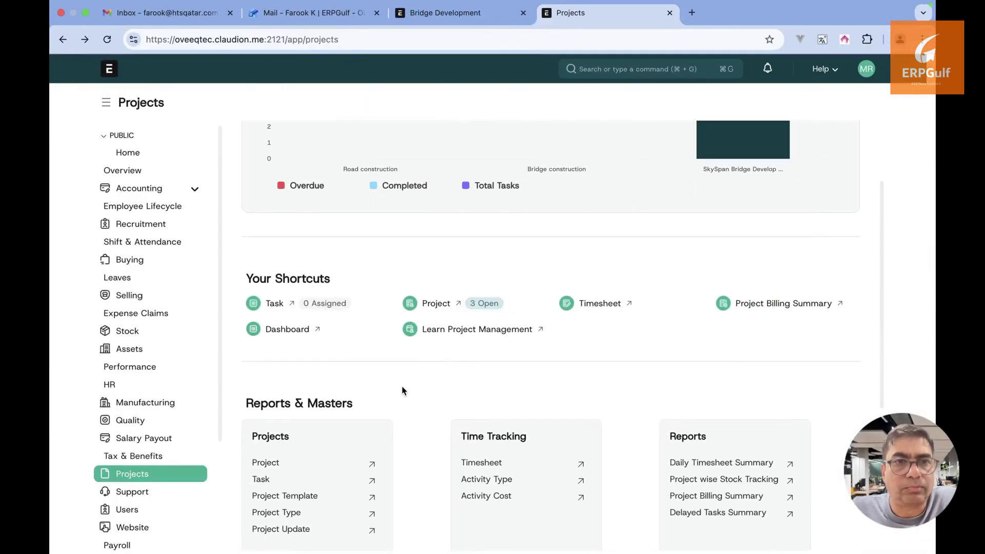
Open the Project list and preview the template choices in a new project without saving
click(436, 305)
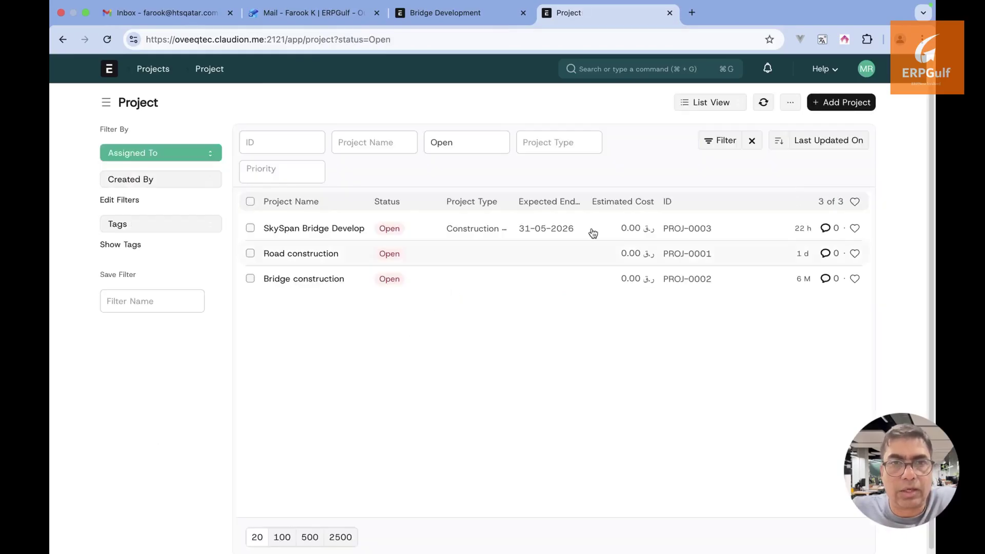
click(835, 104)
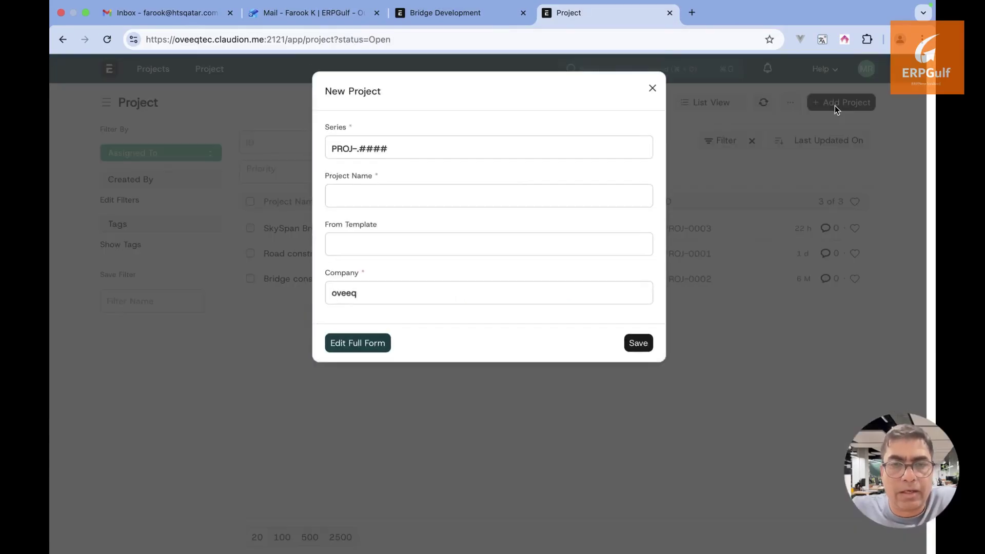
click(468, 239)
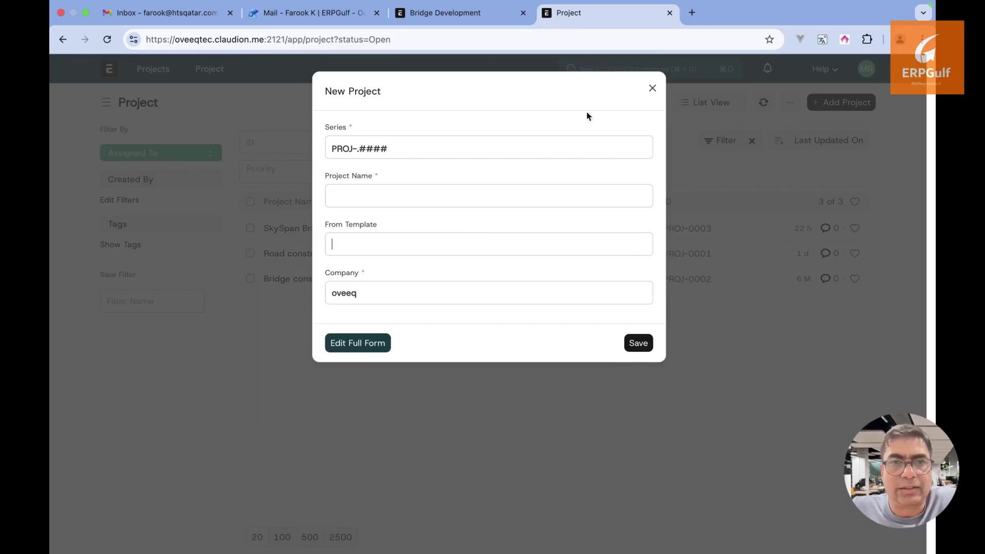
click(652, 88)
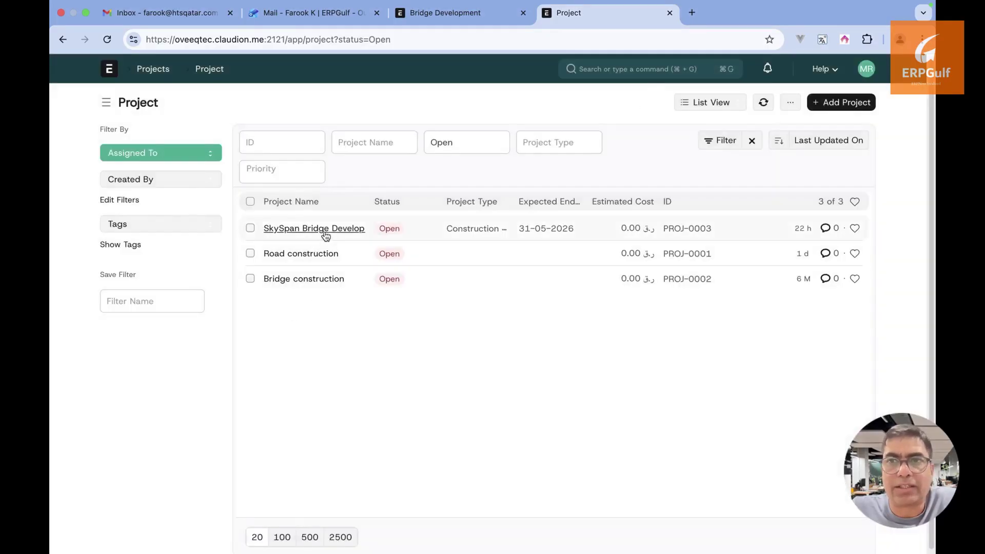
Open the SkySpan Bridge Development project (PROJ-0003) and look over its activity and connections
click(324, 231)
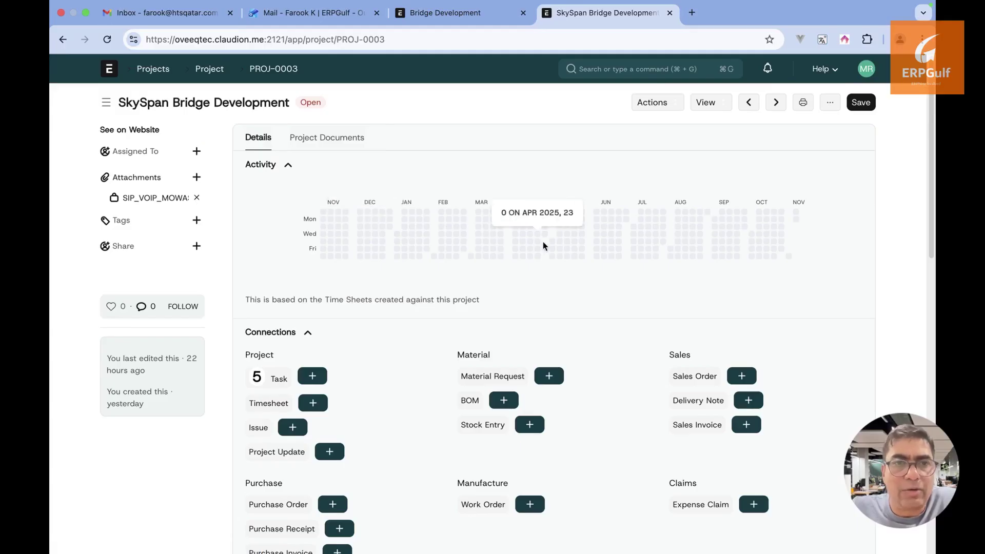
scroll(543, 242, down, 5)
scroll(543, 241, up, 5)
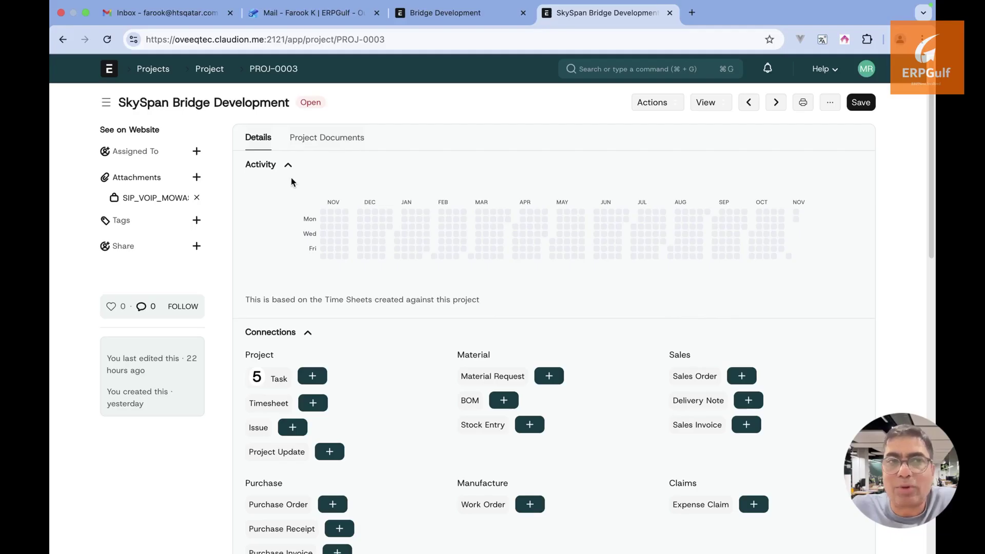
key(super+Tab)
key(super+Tab)
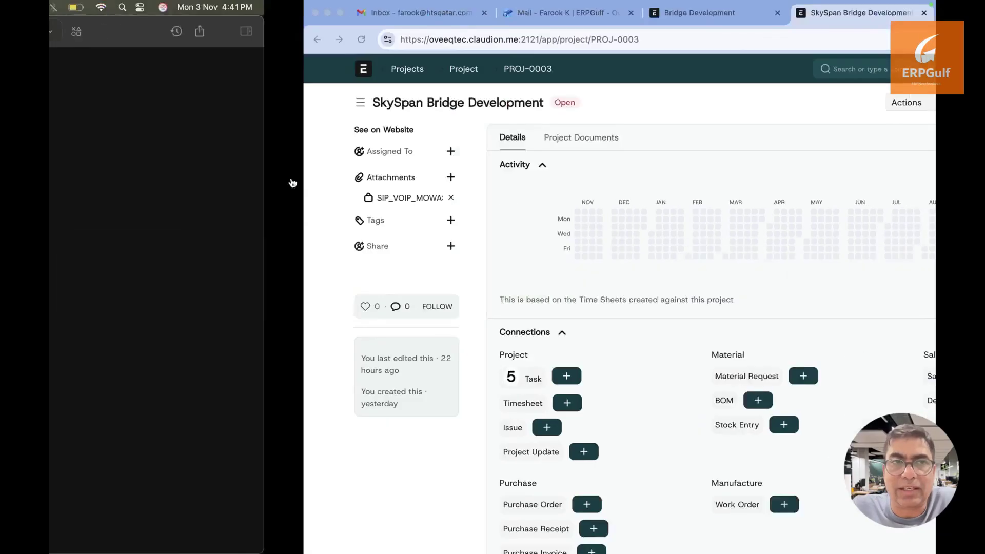
Add a three-line canvas note reading 'Project -', 'Sales order' and 'Contract -'
key(t)
click(319, 188)
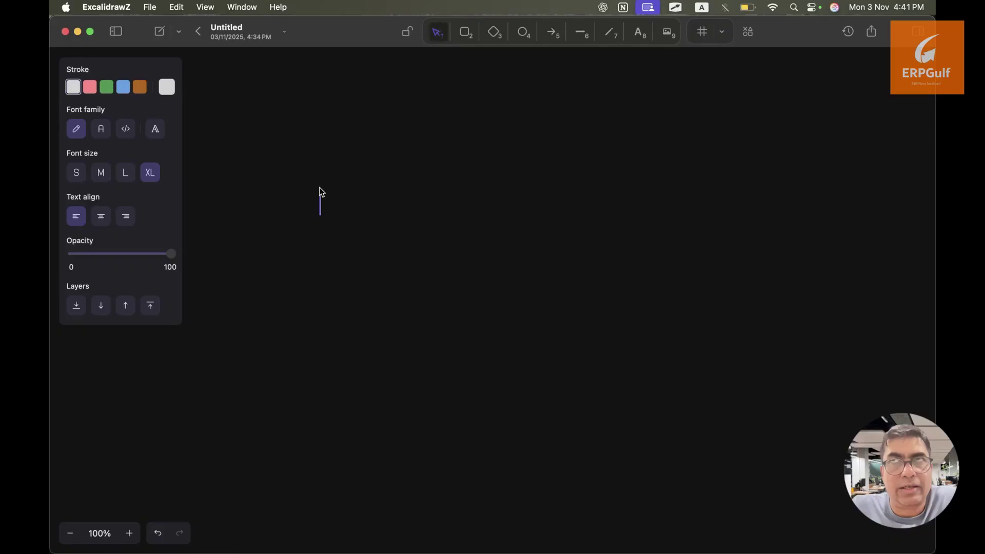
text(Project -)
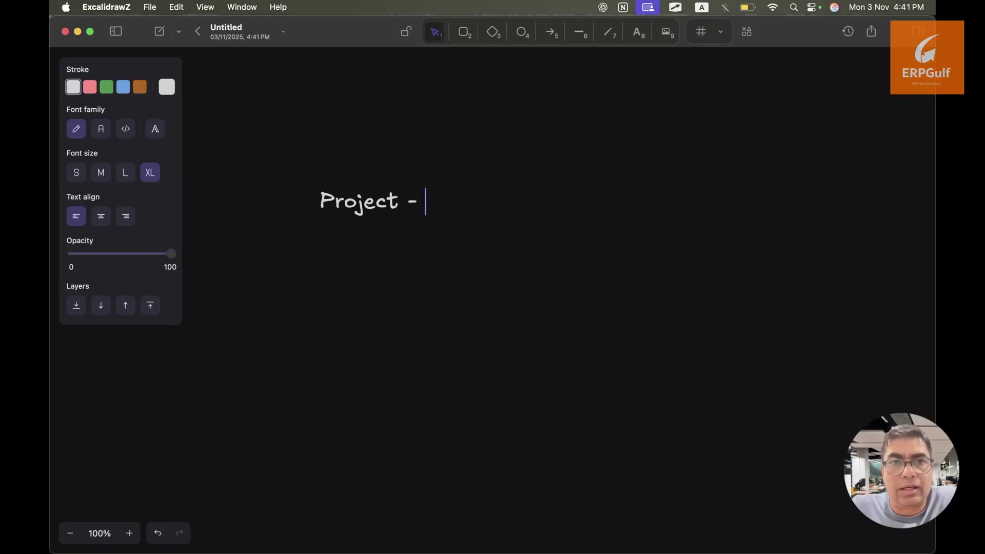
key(Return)
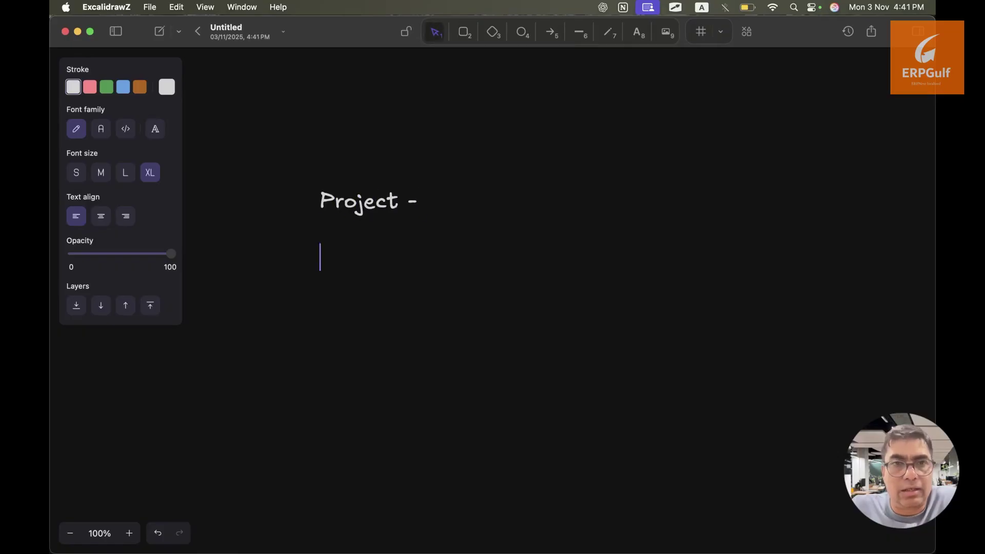
text(Sales order)
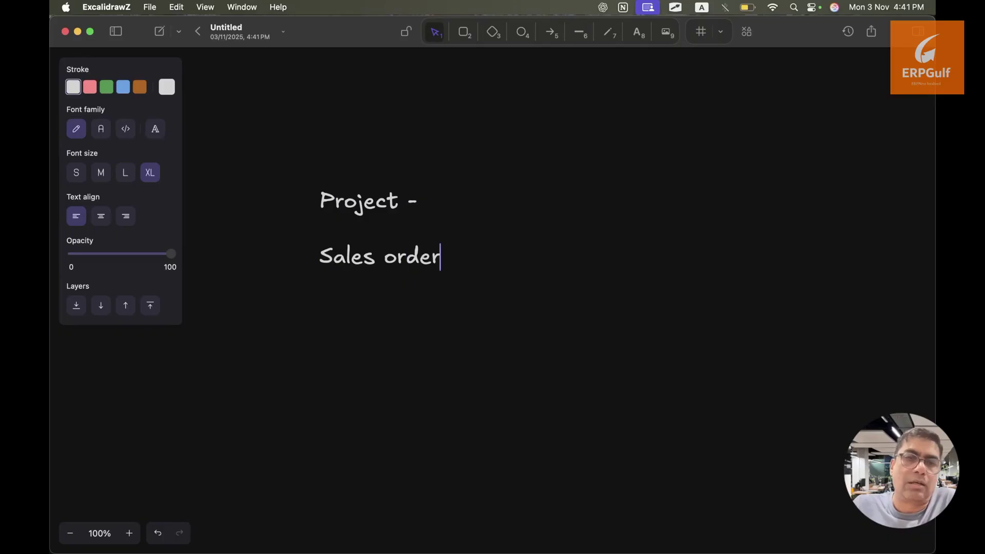
key(Return)
text(Pr)
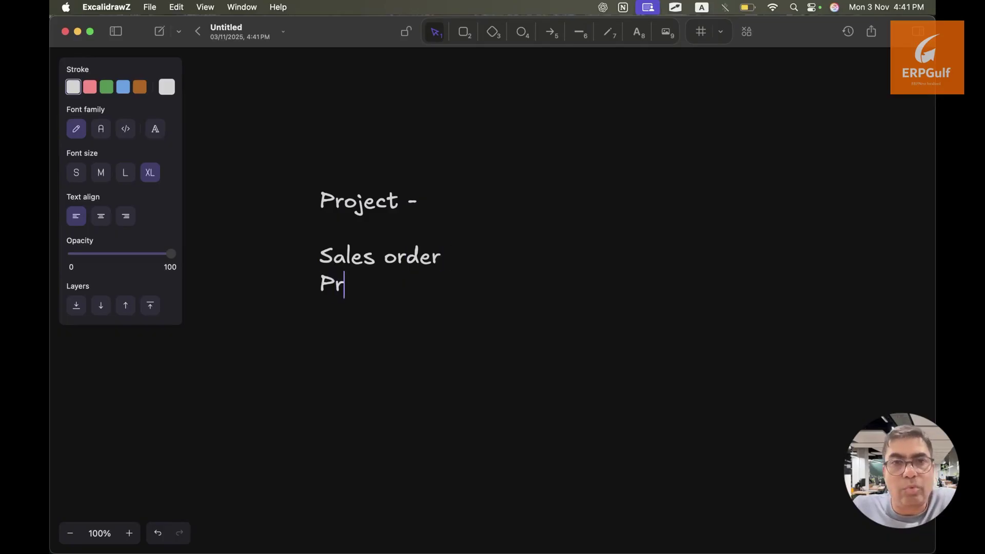
key(BackSpace)
key(BackSpace)
text(Contract -)
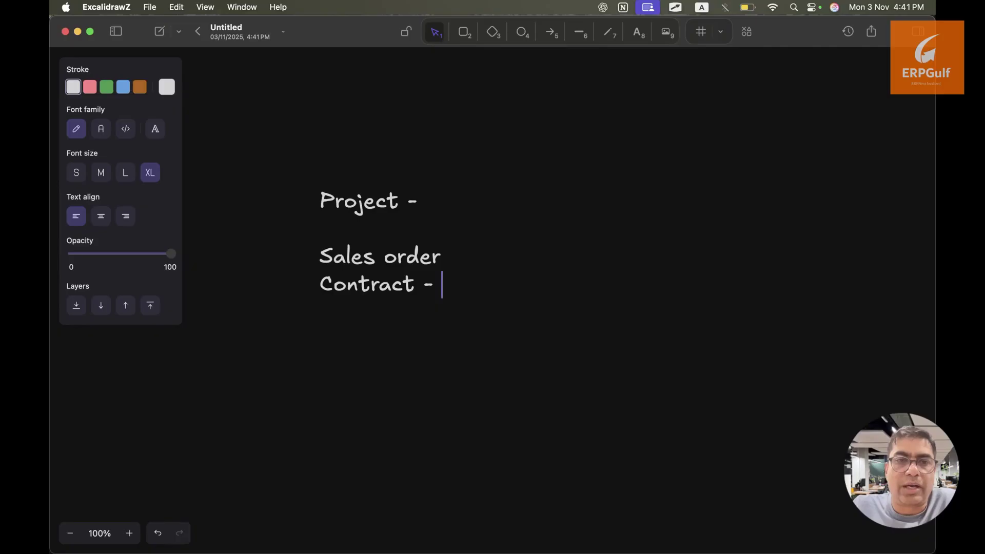
key(ctrl+Right)
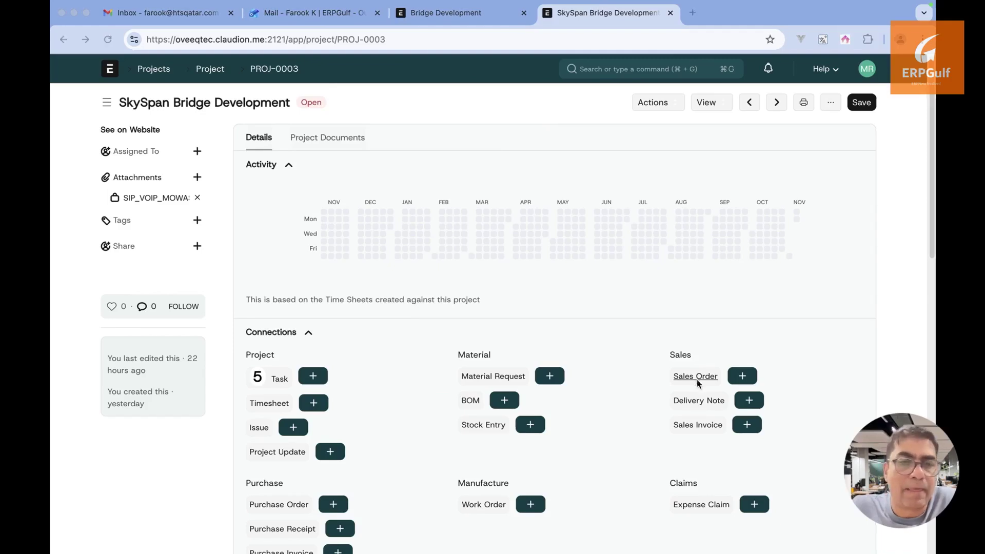
key(super+Tab)
Start an indented note under Contract - with '20% advance' and '30% after foundation'
click(552, 345)
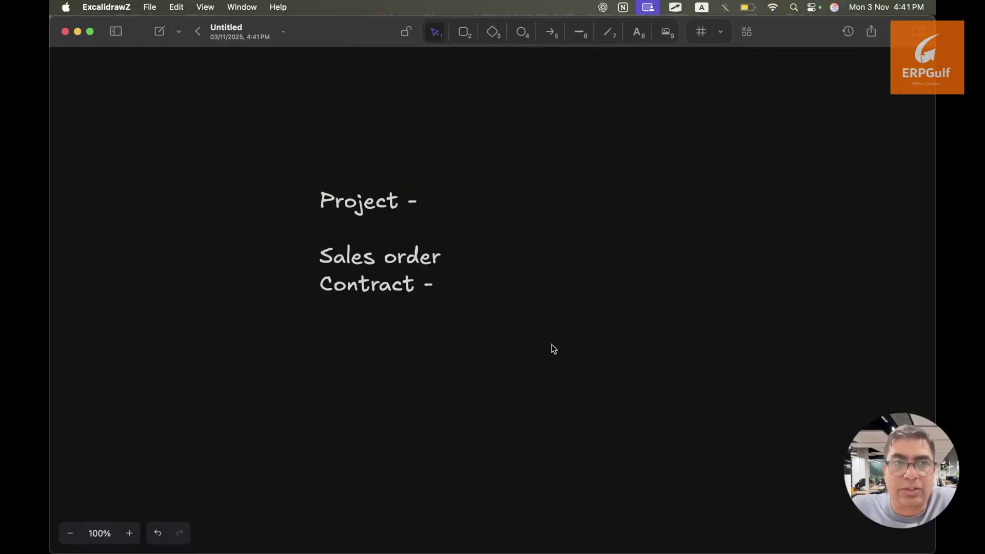
key(t)
click(369, 303)
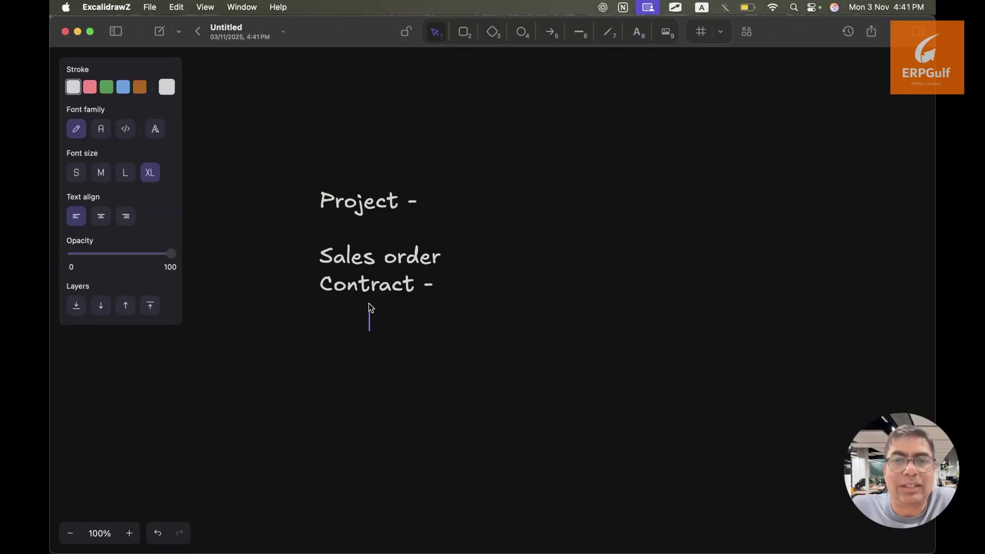
text(M)
key(BackSpace)
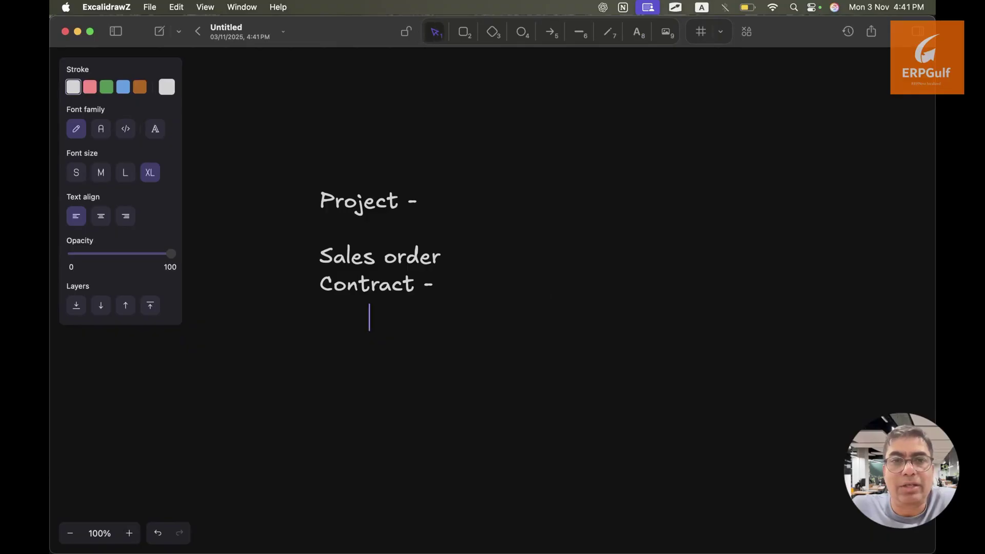
text(20% advance)
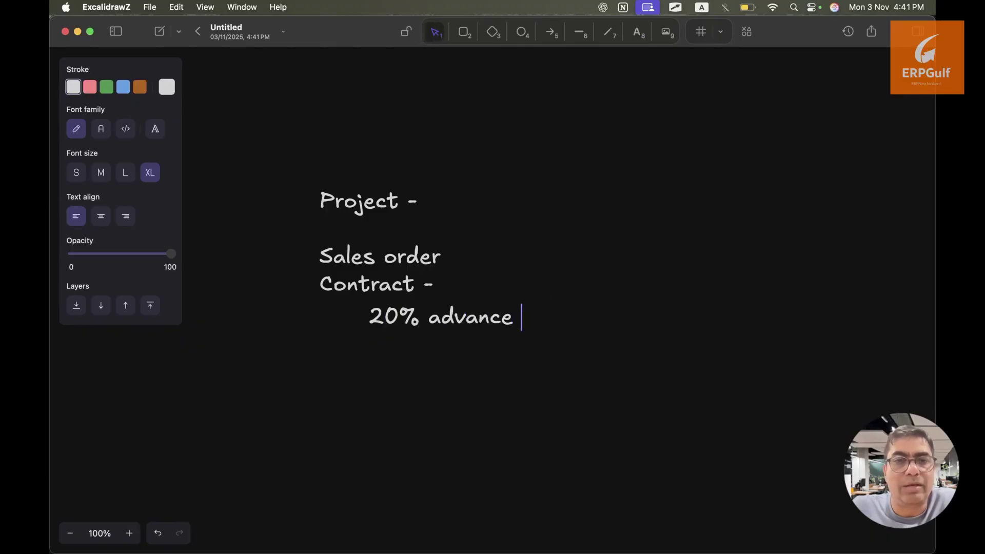
key(Return)
text(30)
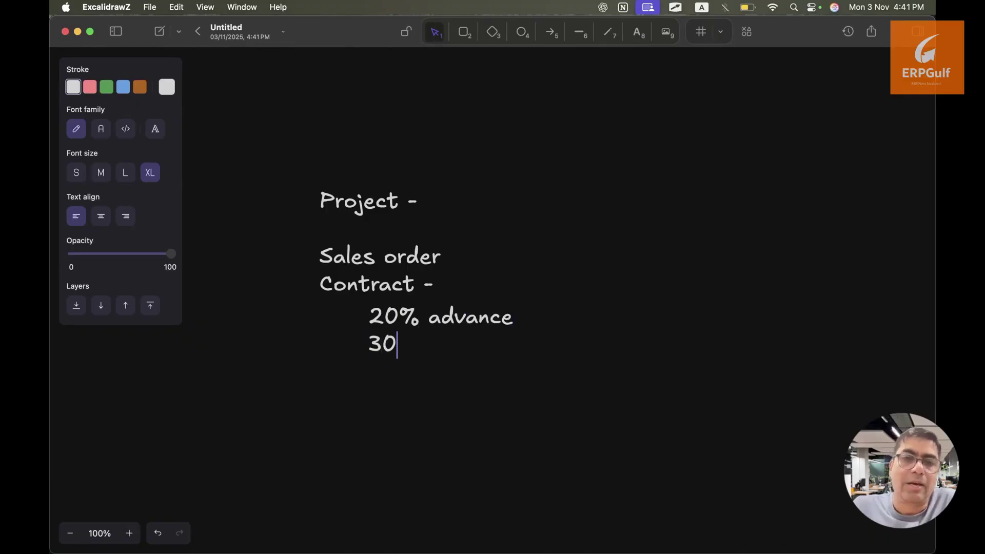
key(BackSpace)
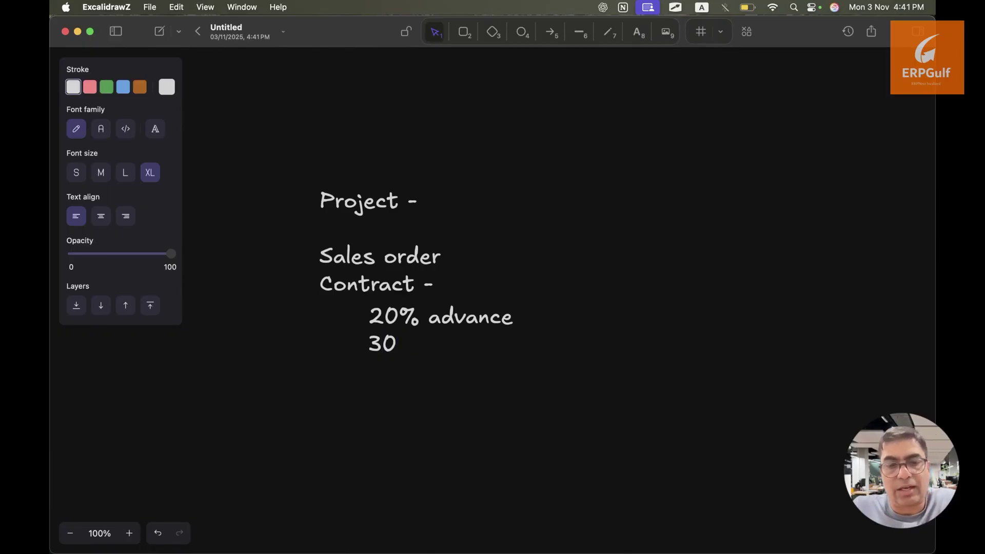
text(% after foundation)
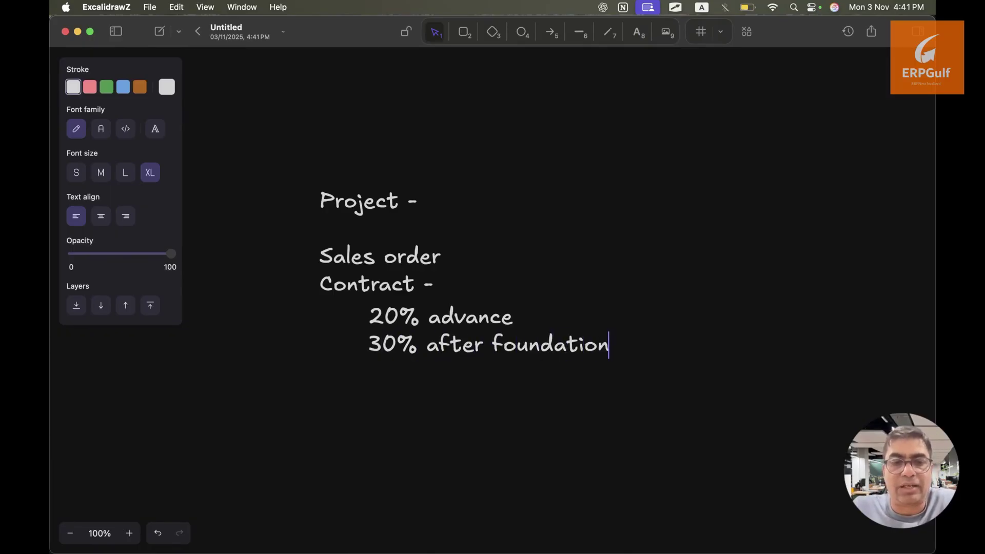
Add lines '20% after completion', '20% after approval' and '10% holding till one year'
key(Return)
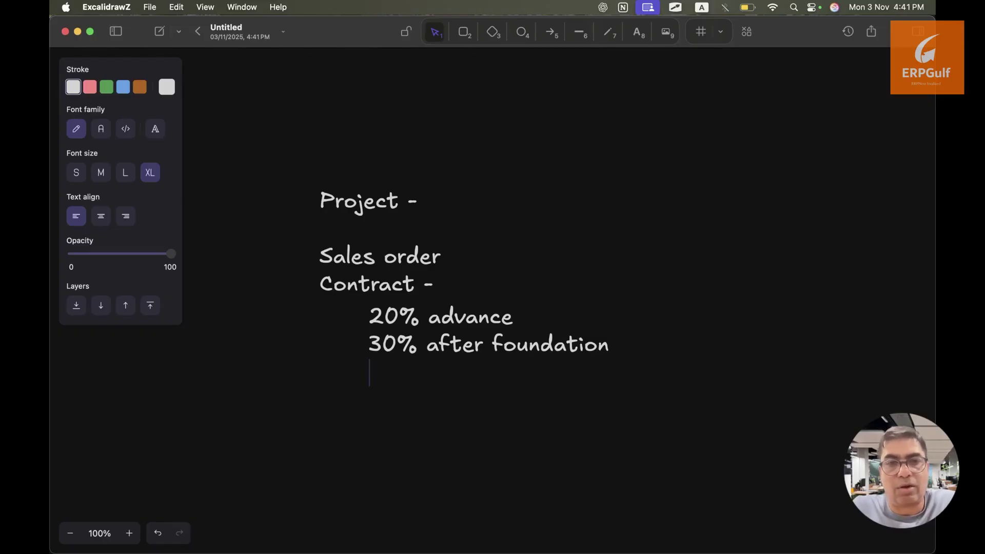
text(20)
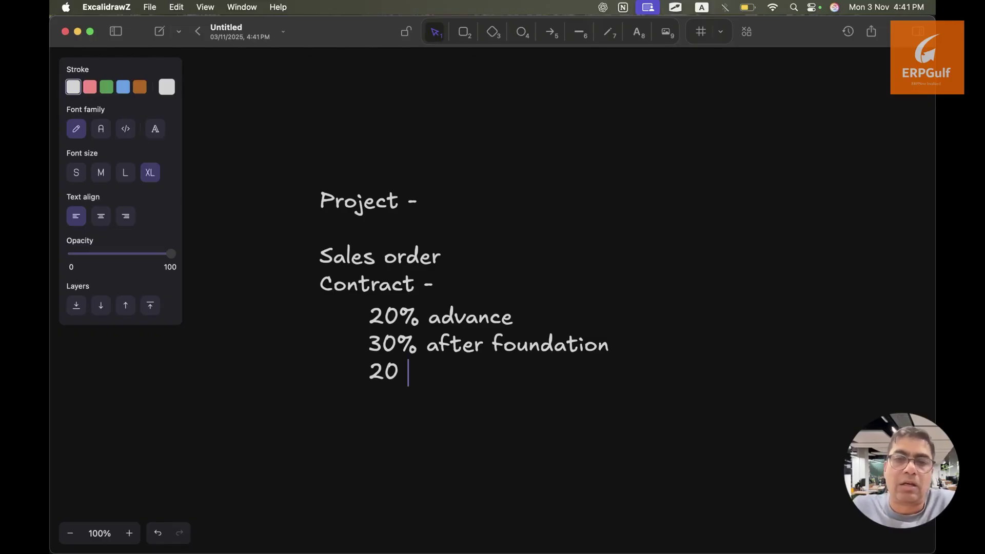
key(BackSpace)
text(% )
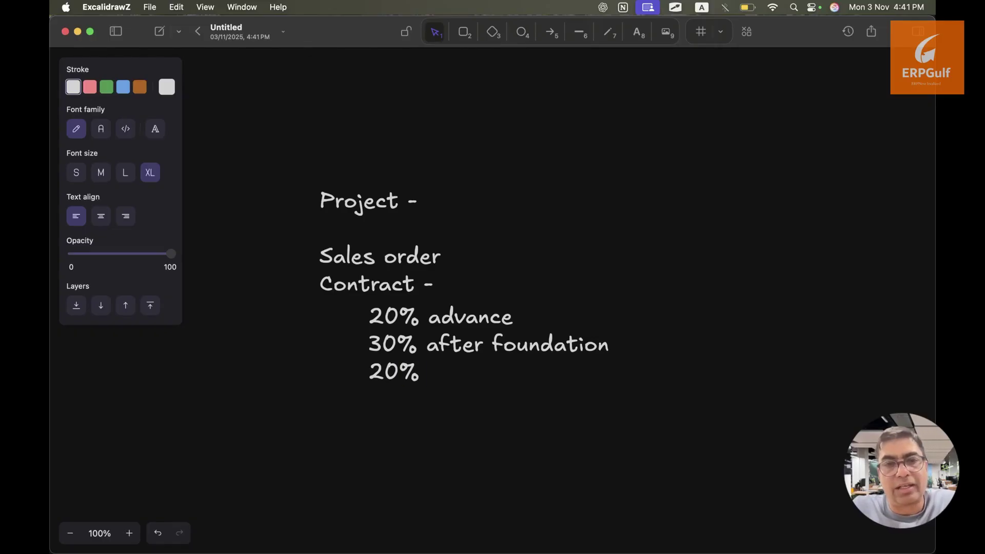
text(after complat)
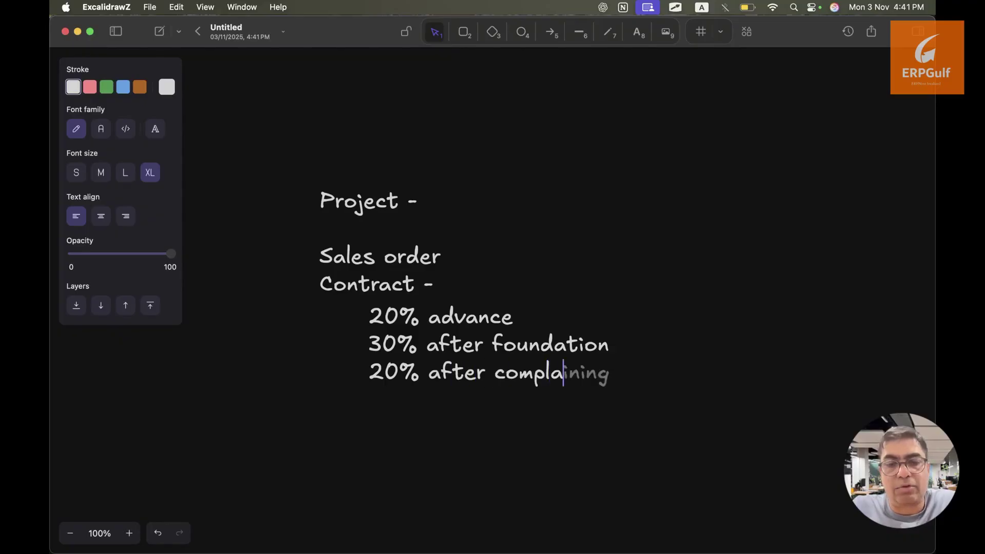
key(BackSpace)
key(BackSpace)
text(ion)
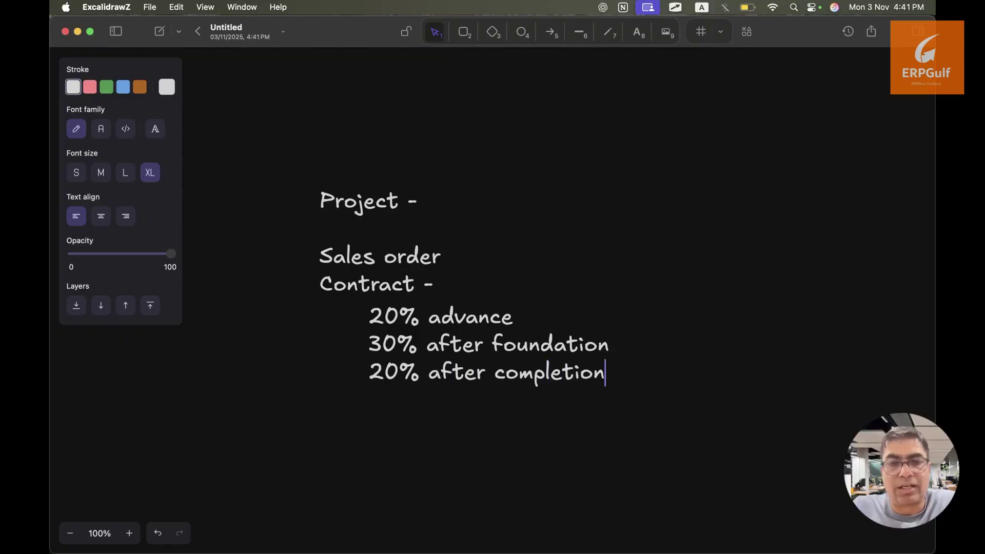
key(Return)
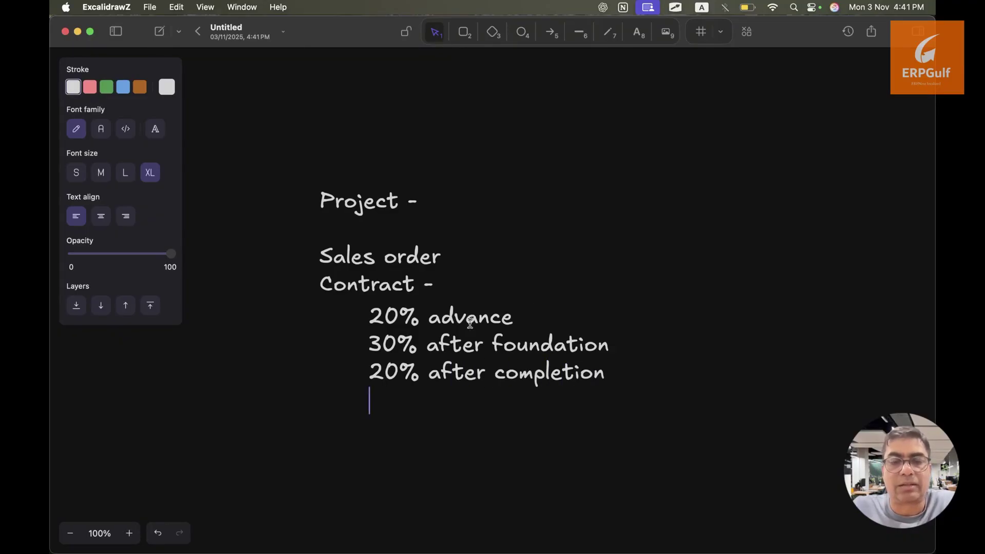
text(20)
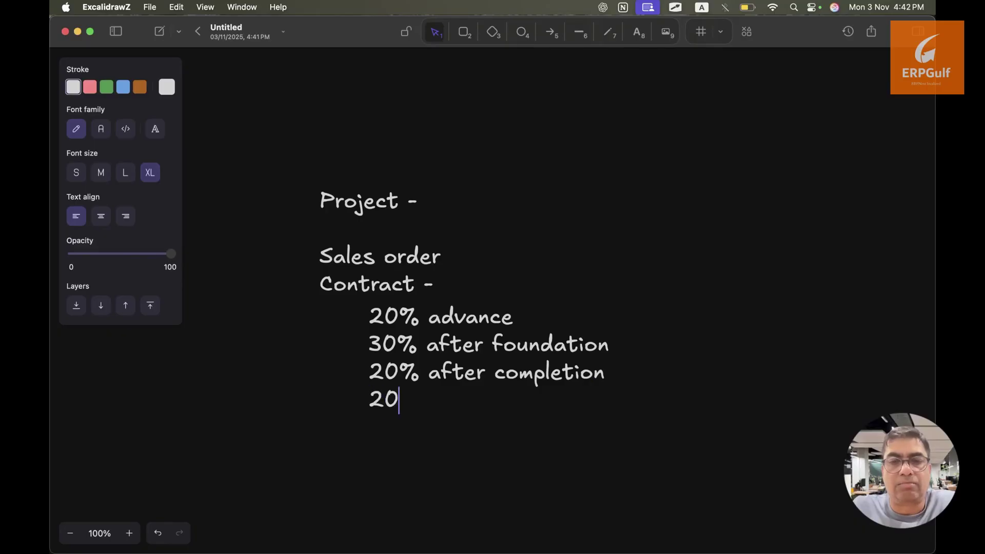
text(% af)
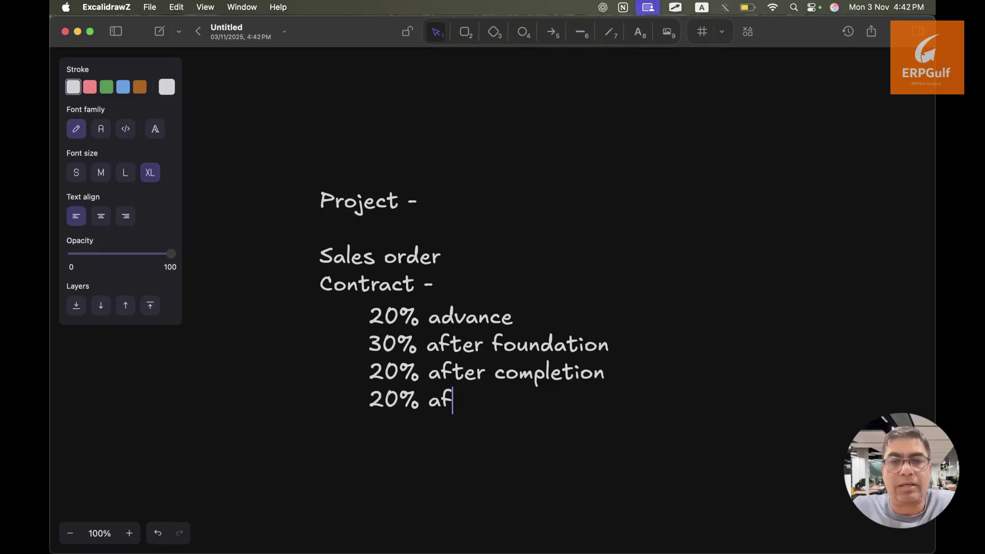
text(ter approval)
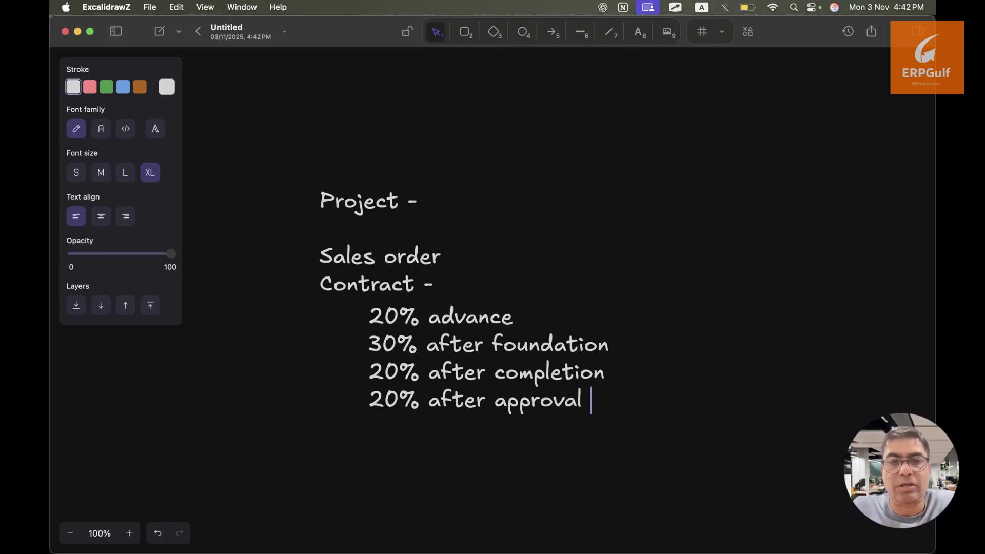
key(Return)
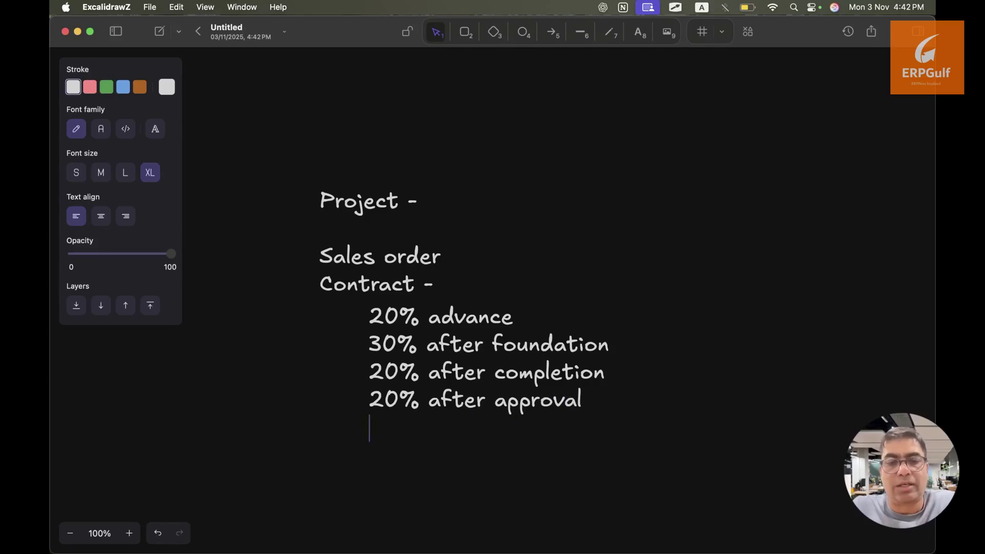
text(10)
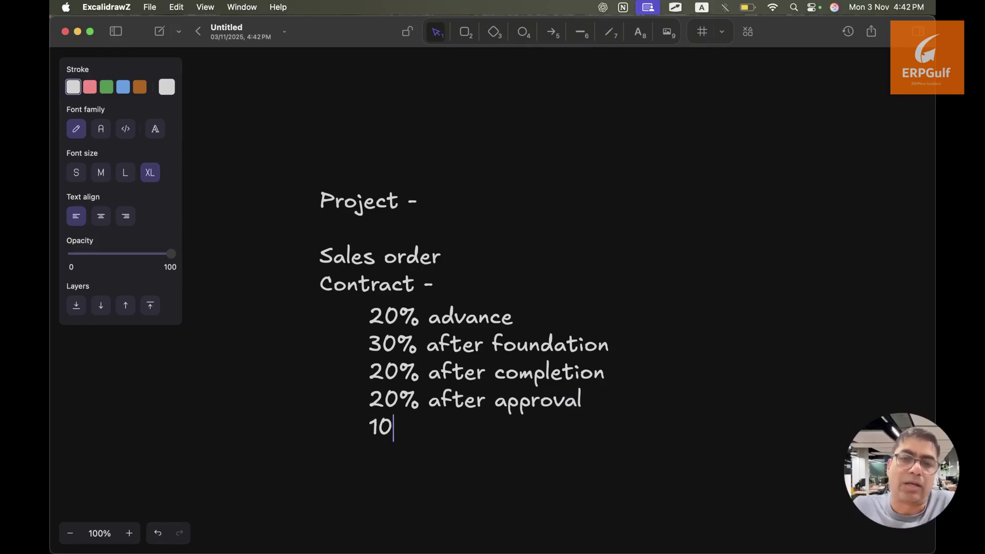
text(% )
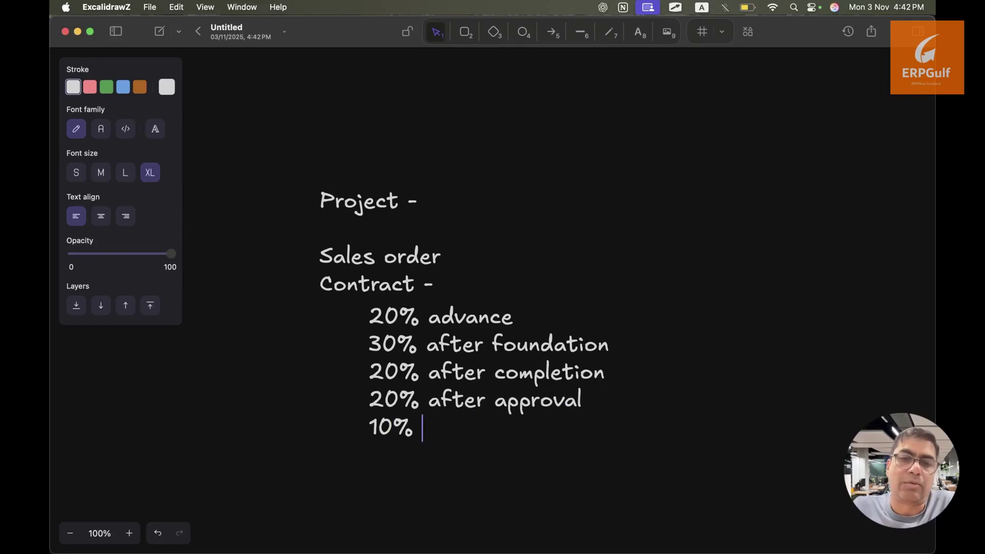
text(holding )
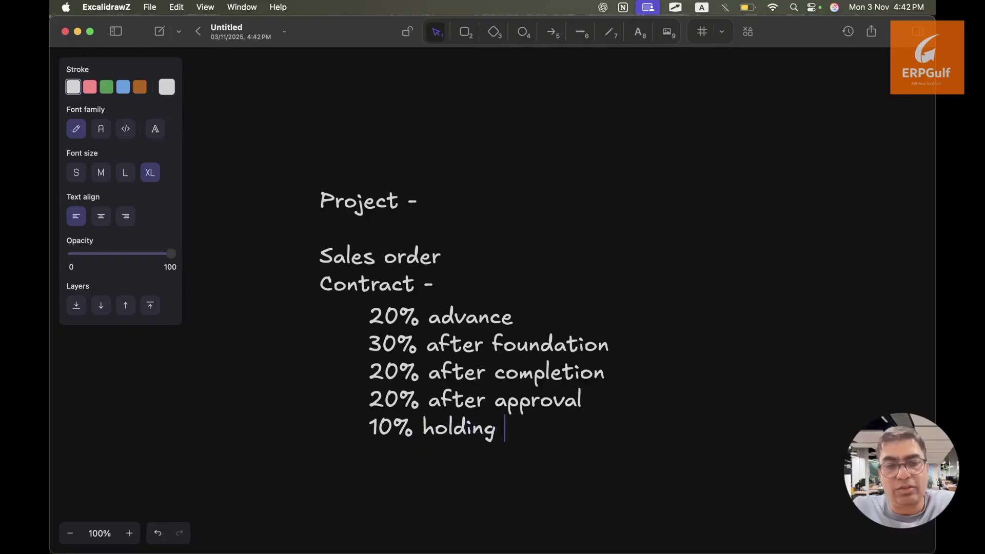
text(till )
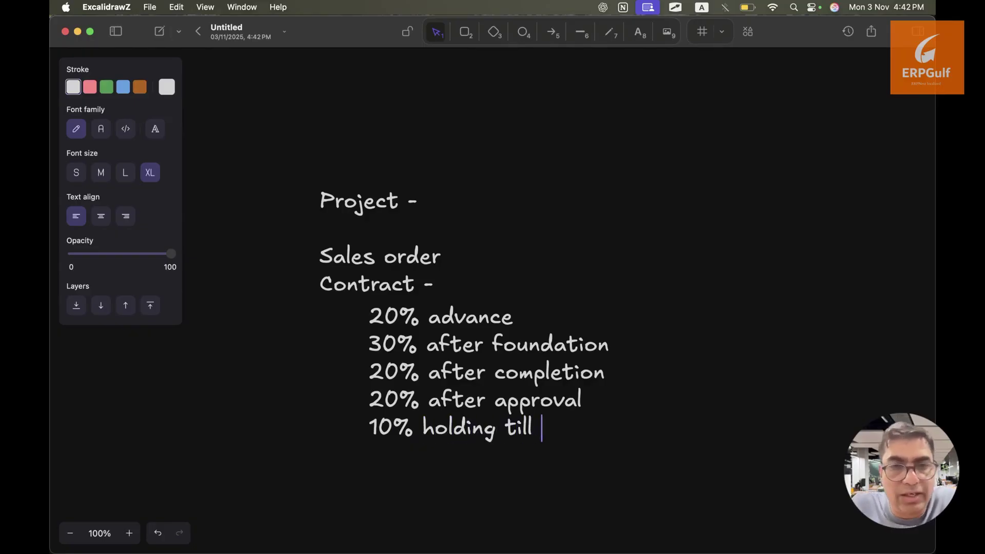
text(one year)
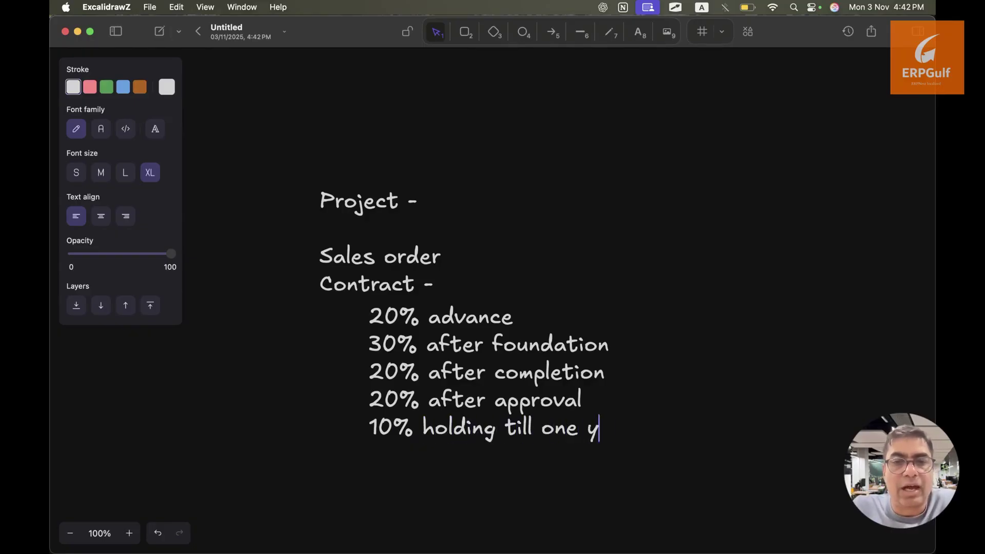
key(BackSpace)
text(ar)
key(Return)
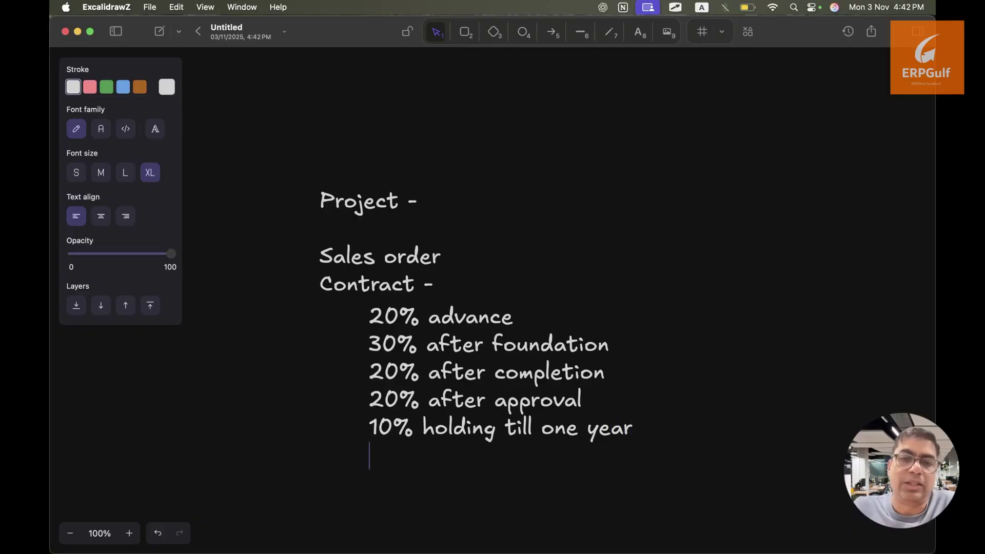
Finish editing the payment terms note and deselect it
click(428, 411)
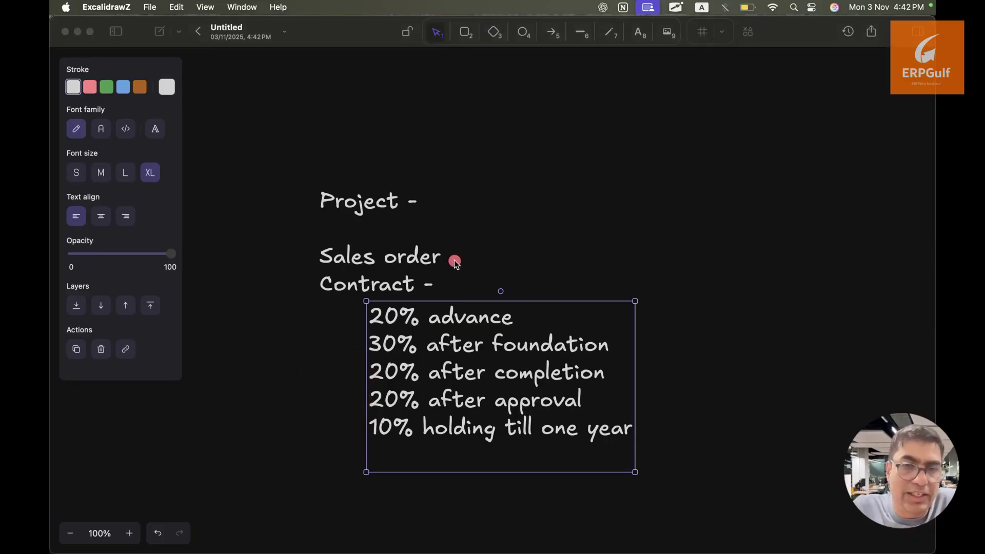
drag(454, 259, 699, 263)
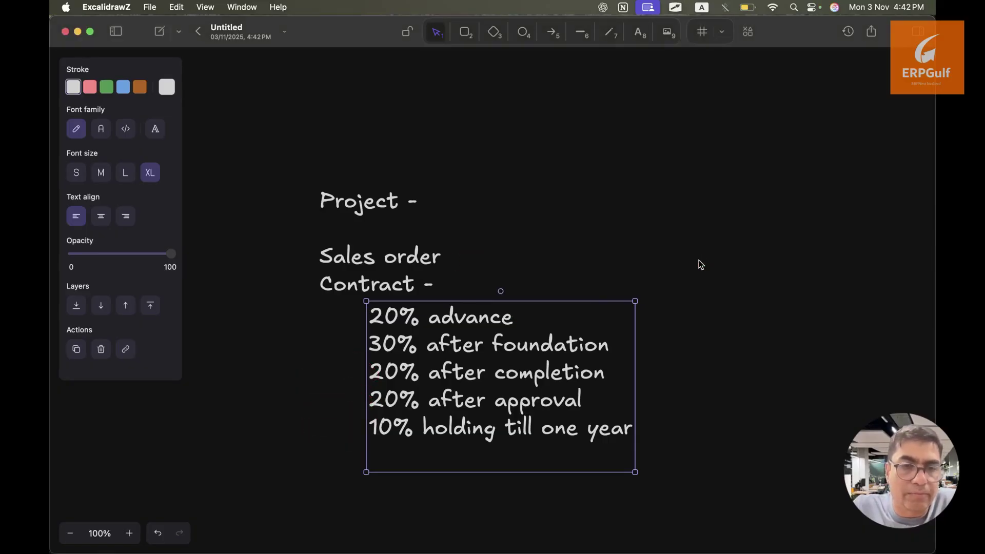
click(697, 272)
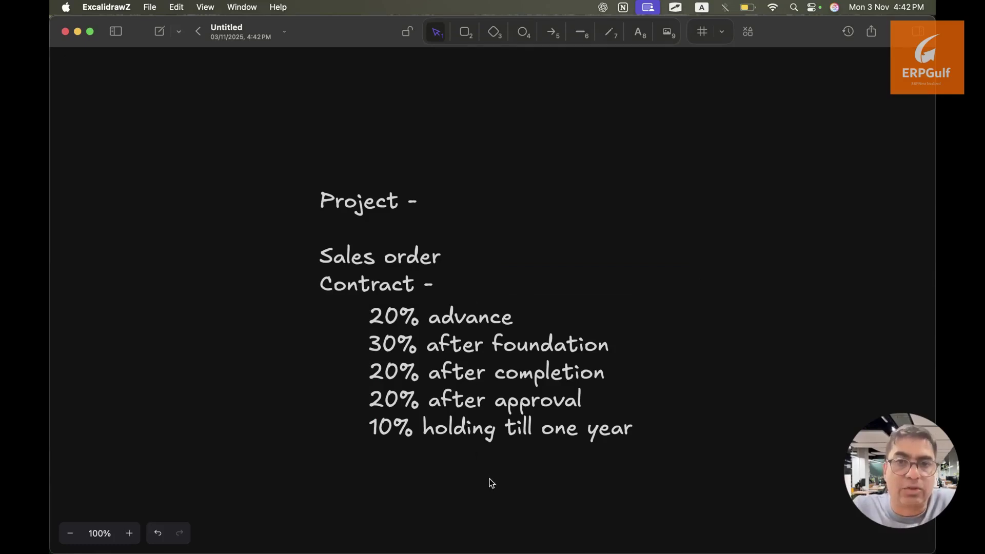
From the SkySpan Bridge Development project, start a new sales order for Customer-01
key(super+Tab)
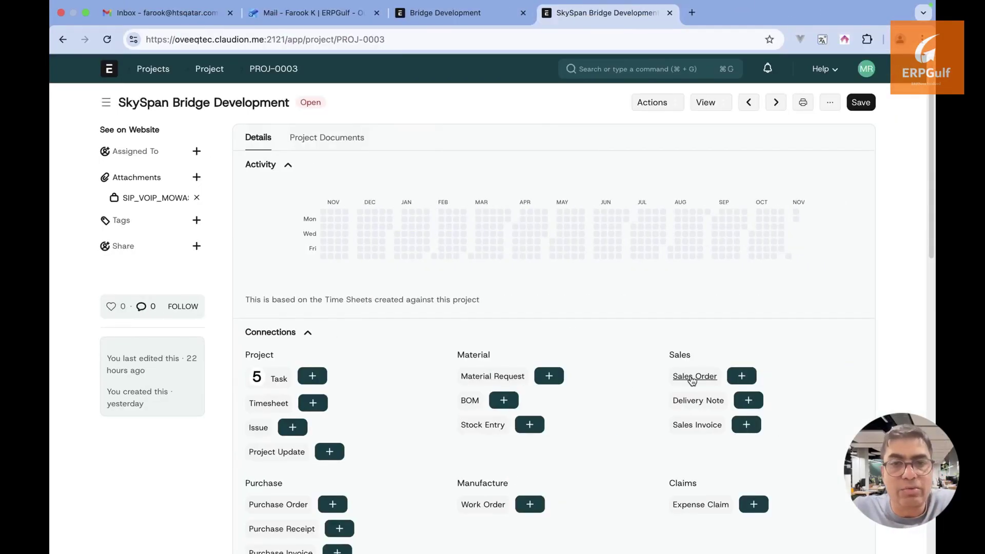
click(748, 376)
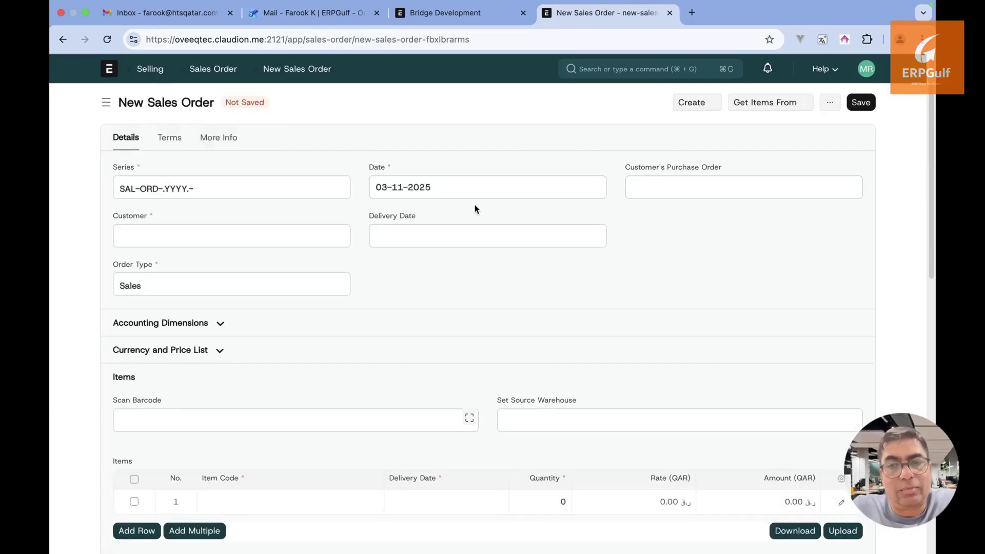
click(332, 234)
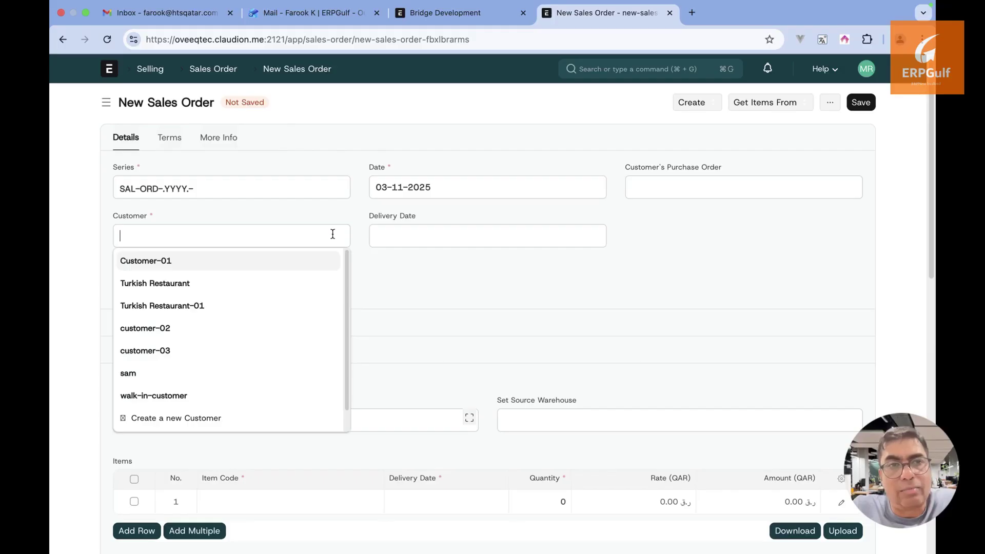
click(279, 267)
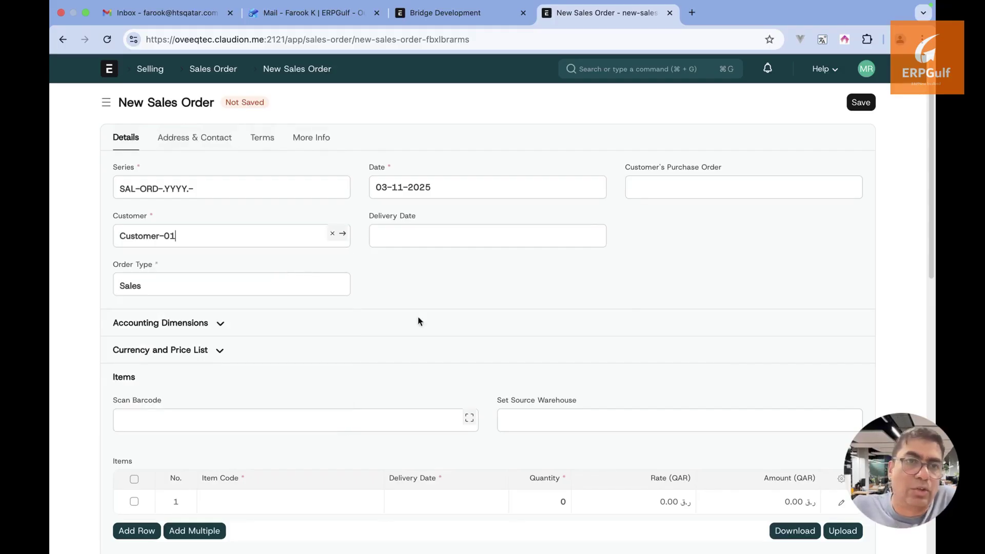
scroll(418, 317, down, 1)
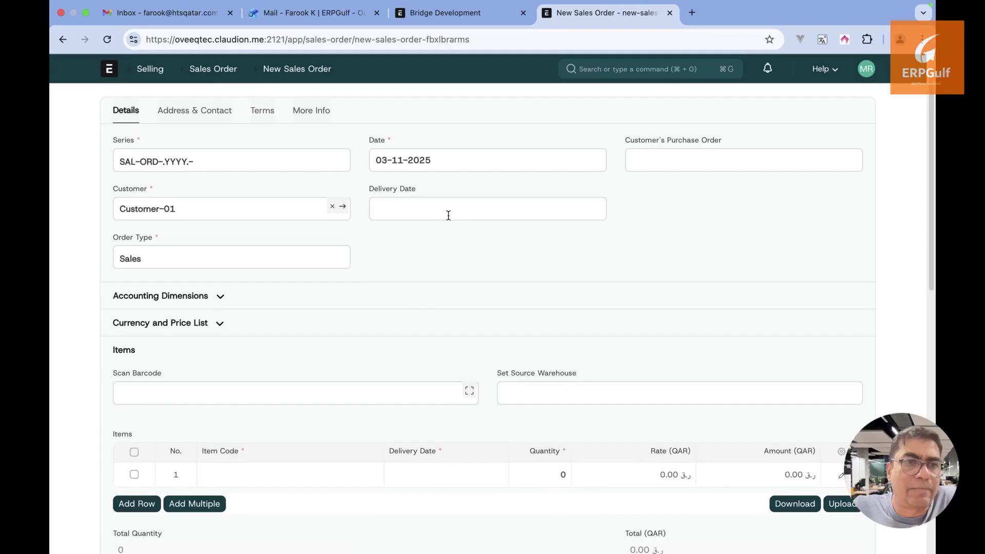
scroll(448, 215, down, 3)
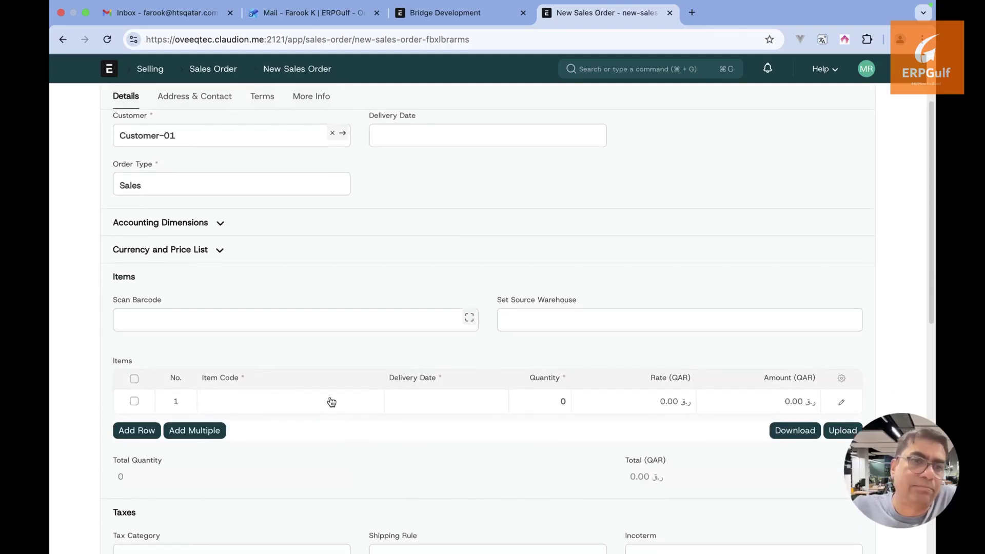
Search the first item row's Item Code for 'bri', finding no bridge item
click(331, 402)
scroll(423, 284, down, 3)
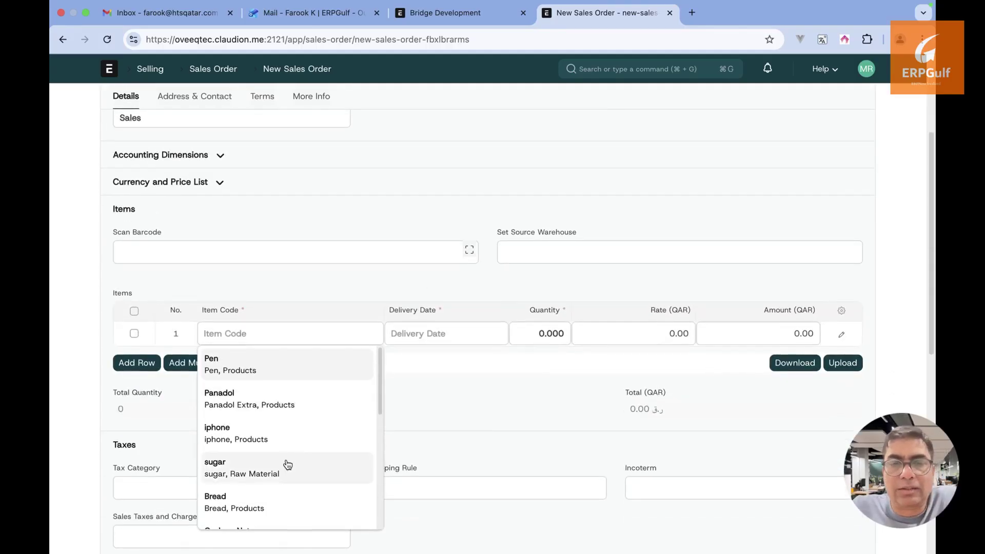
scroll(287, 464, down, 5)
scroll(287, 464, up, 5)
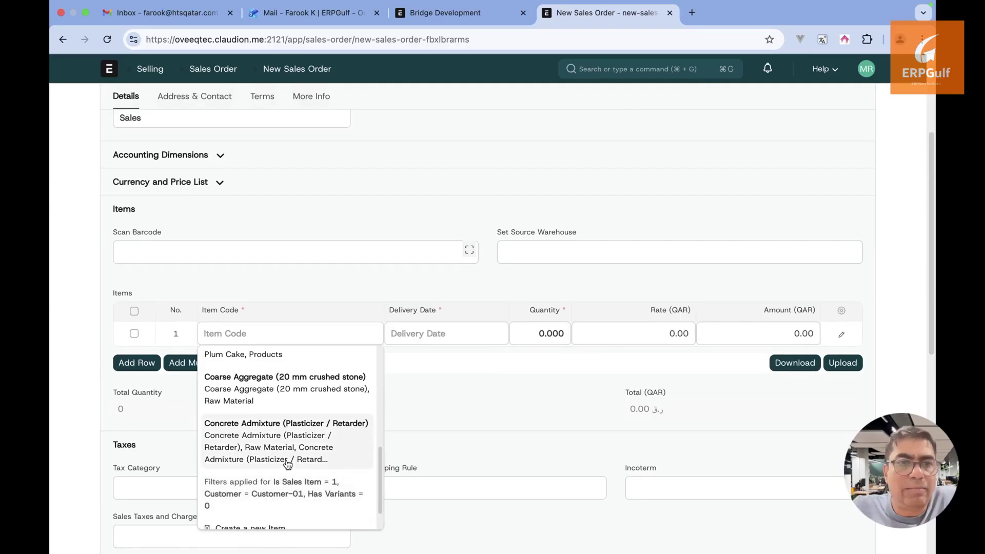
scroll(286, 463, up, 2)
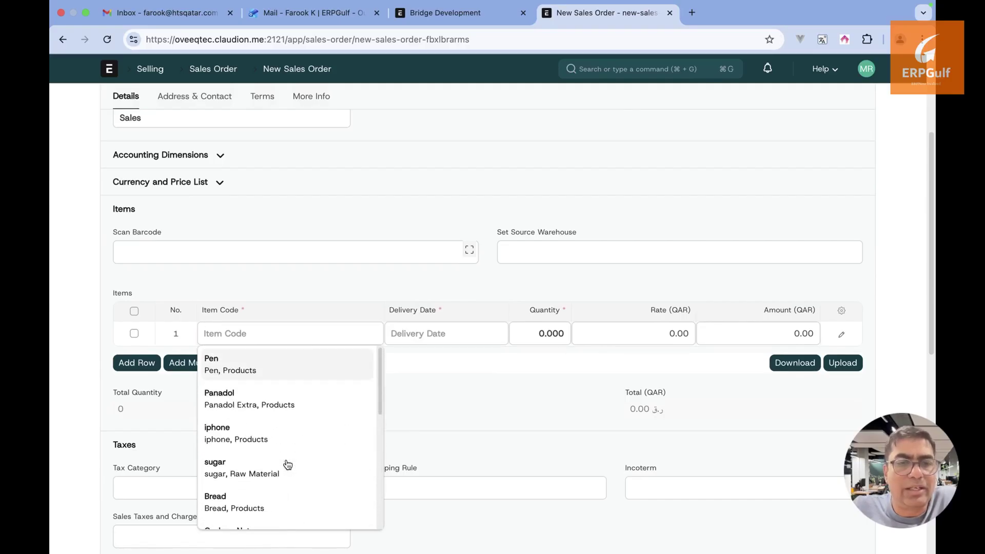
scroll(286, 464, down, 2)
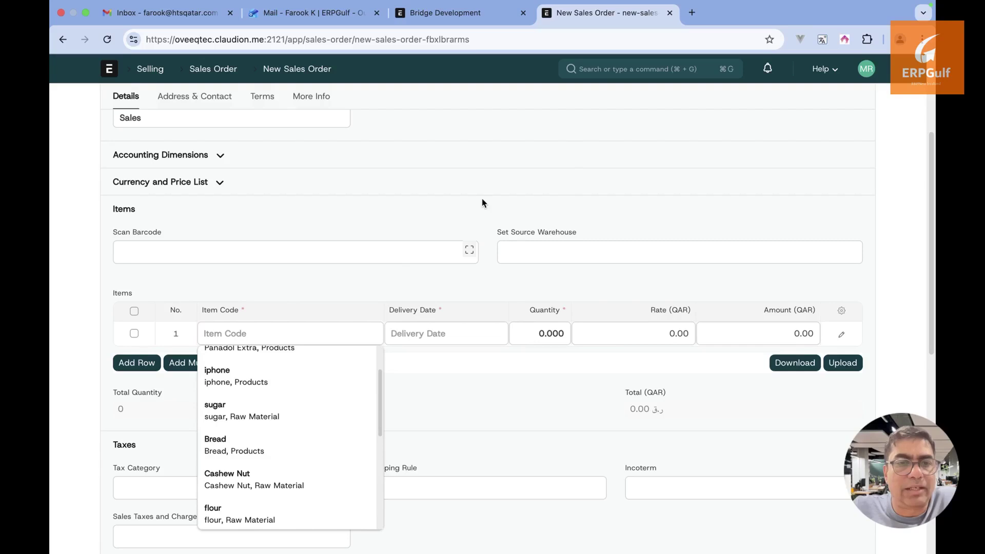
scroll(315, 422, down, 5)
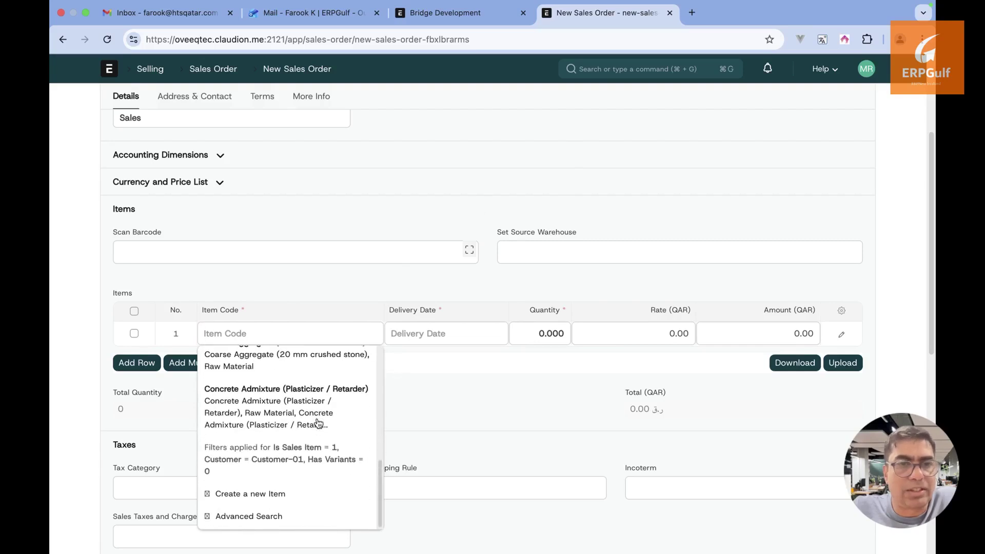
text(brid)
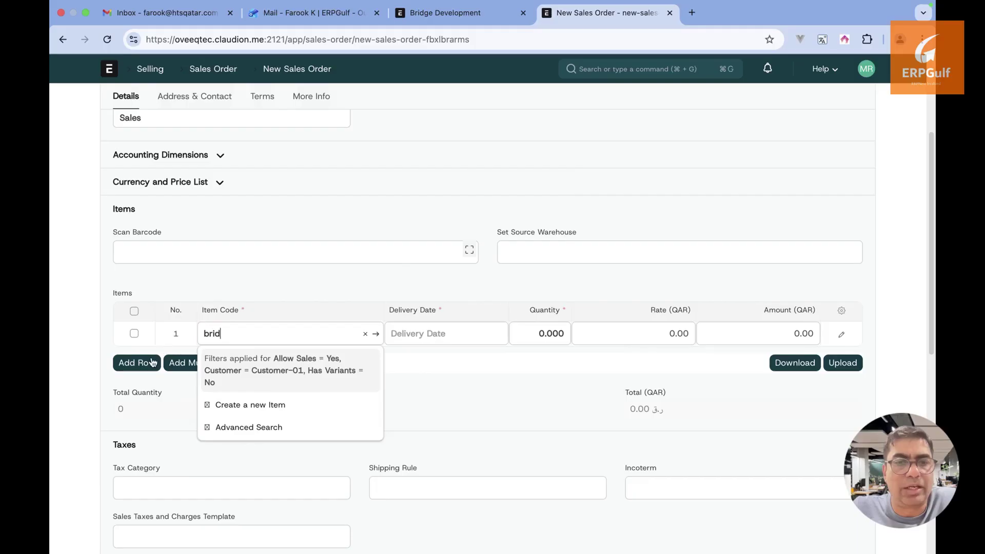
Choose to create a new item, then open the SkySpan Bridge Development project in another tab
click(248, 405)
click(478, 20)
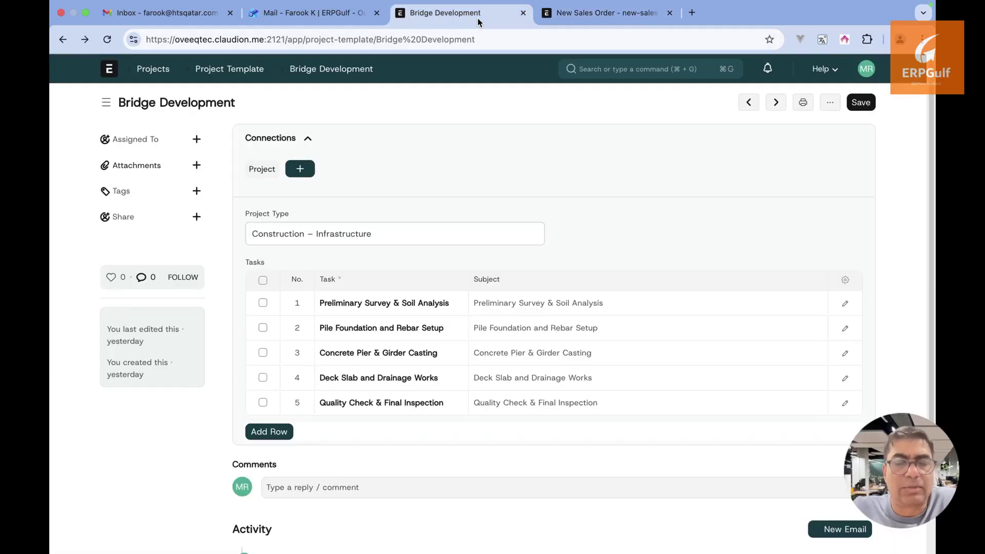
click(148, 75)
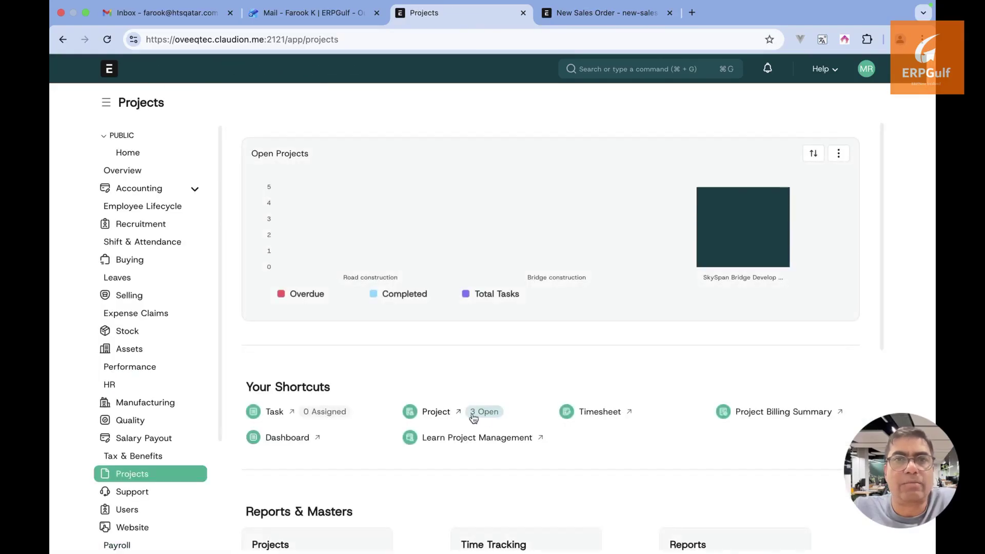
click(440, 413)
click(352, 227)
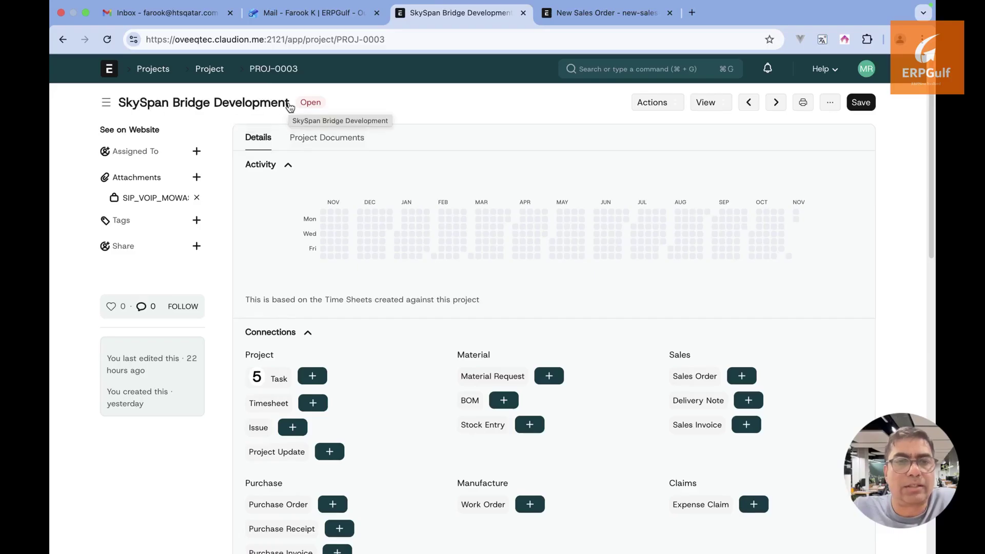
Copy the project title and paste 'SkySpan Bridge Development' as the new item's Item Code
drag(296, 106, 122, 103)
key(super+c)
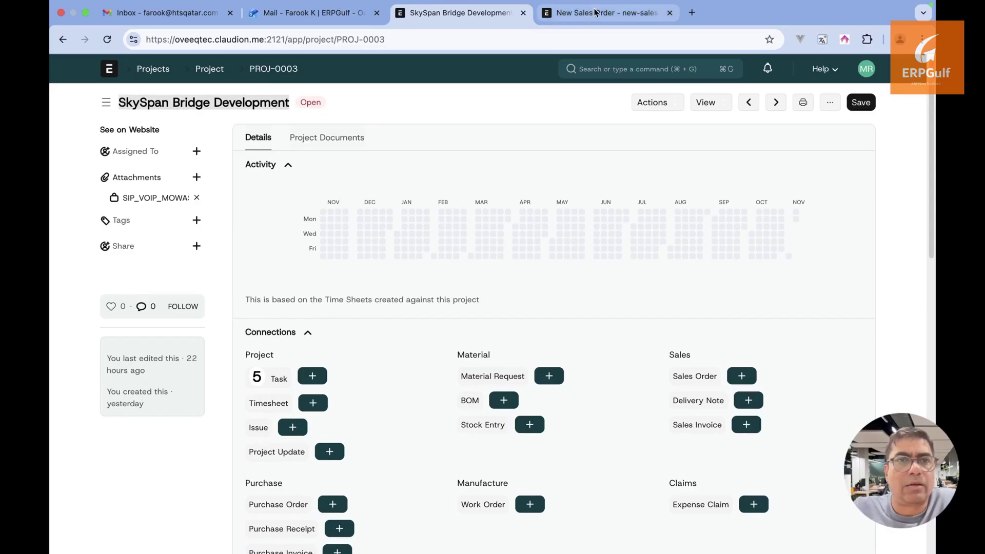
click(596, 12)
key(BackSpace)
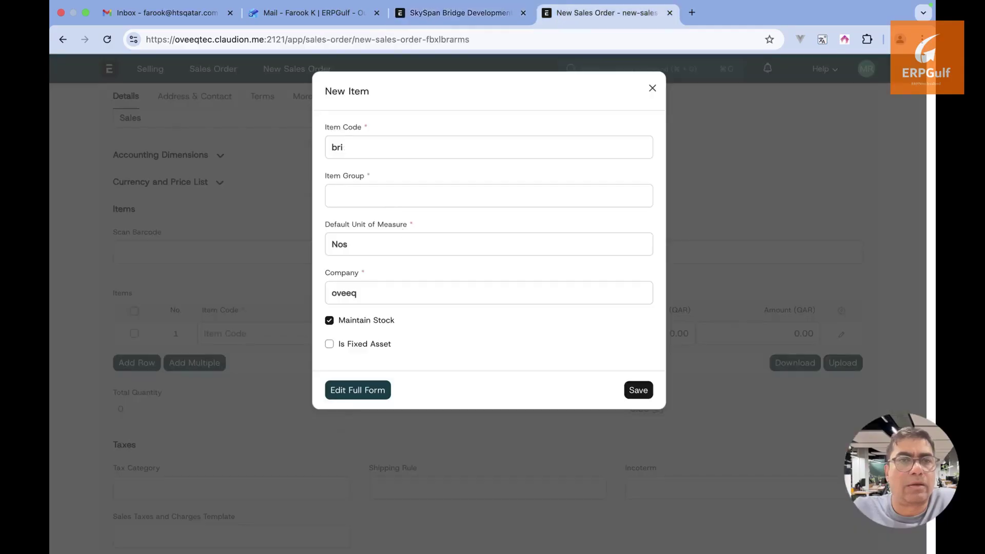
key(BackSpace)
key(super+v)
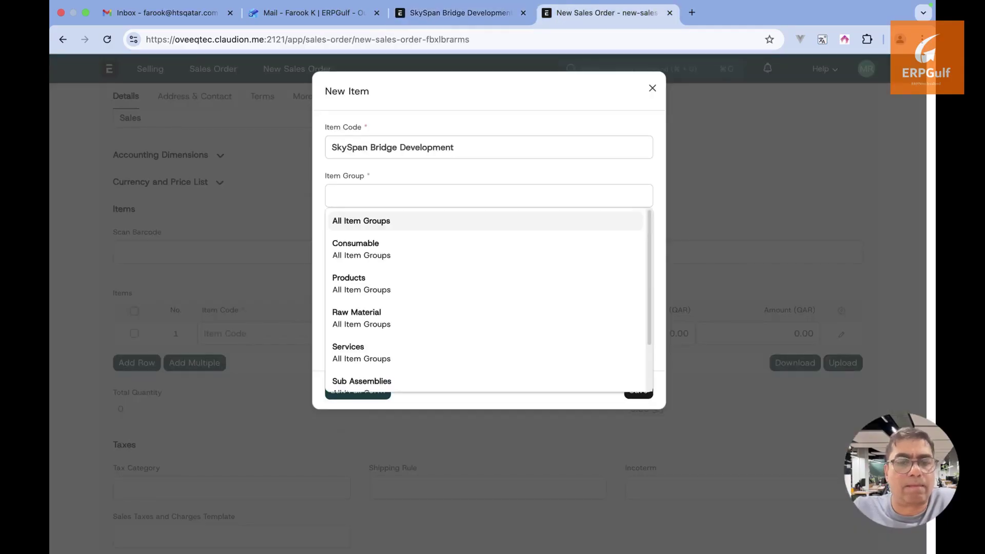
scroll(422, 316, down, 3)
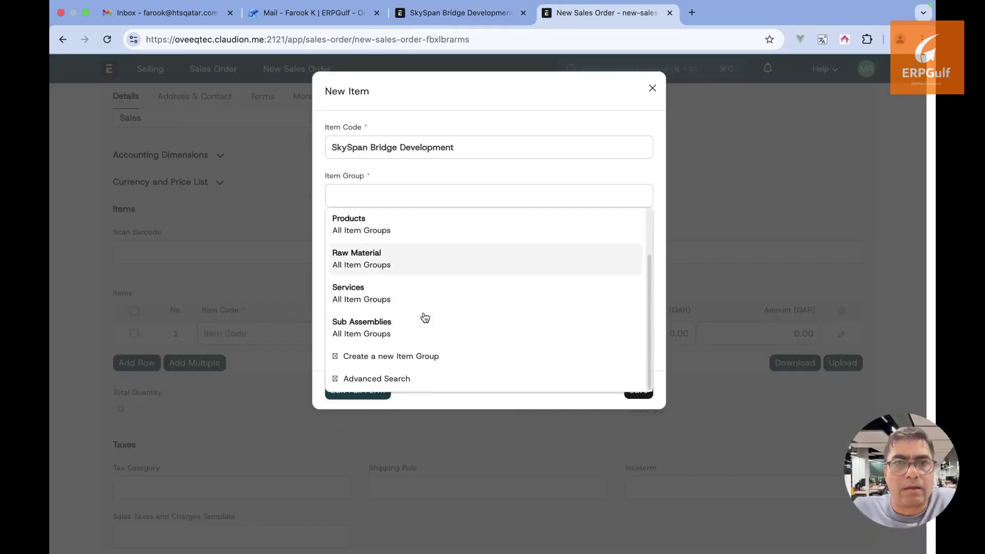
scroll(422, 317, up, 3)
scroll(425, 317, down, 3)
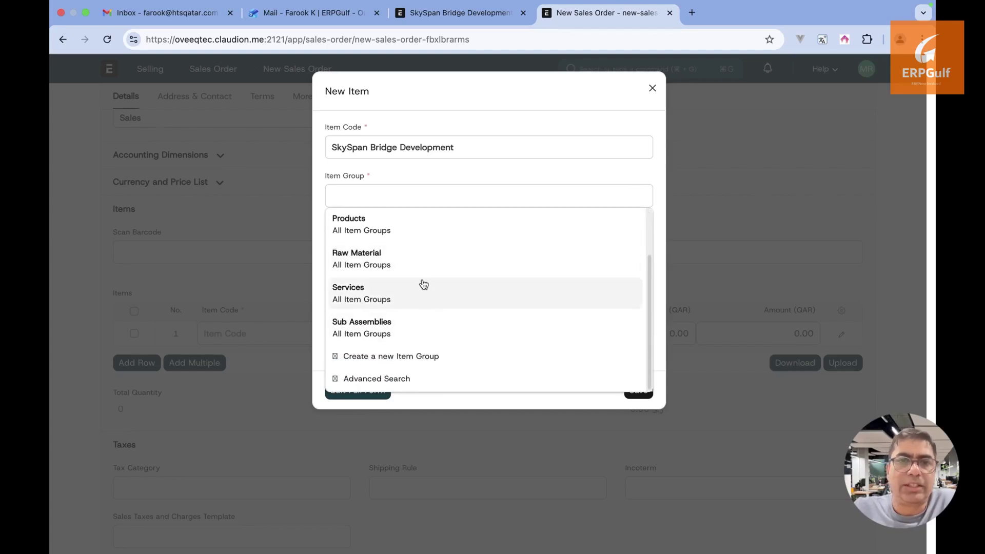
scroll(423, 284, up, 3)
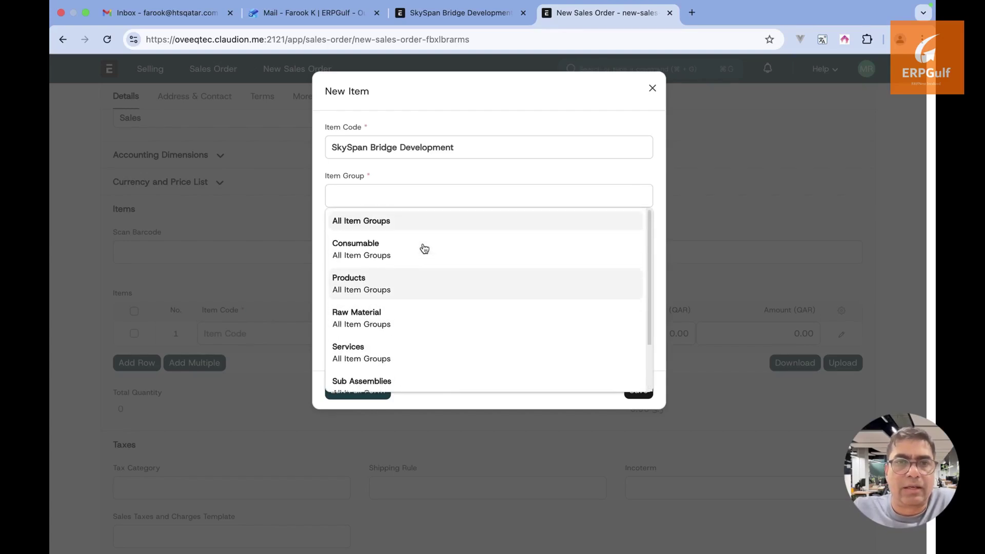
scroll(423, 248, down, 5)
Save a new 'Projects' item group under All Item Groups and return to the sales order
click(388, 355)
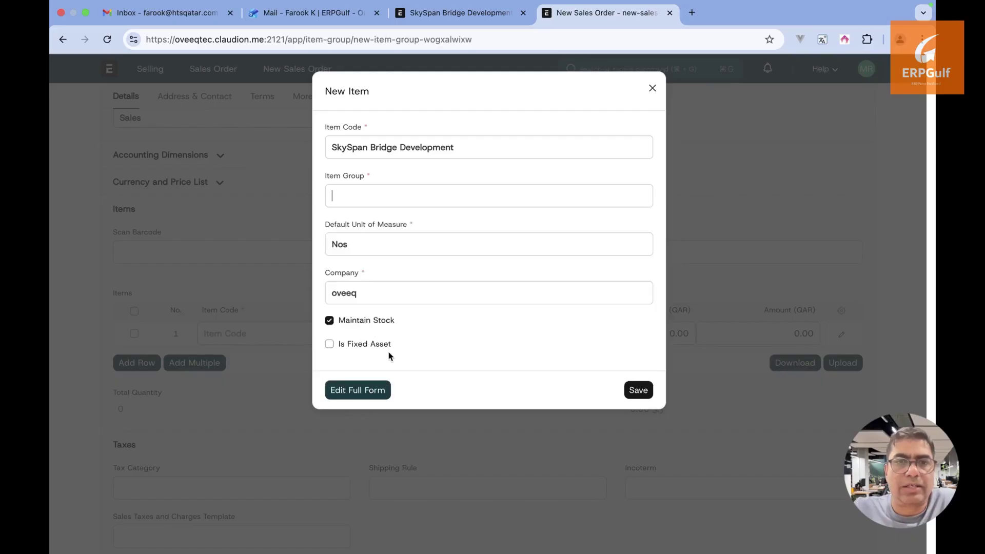
text(Projects)
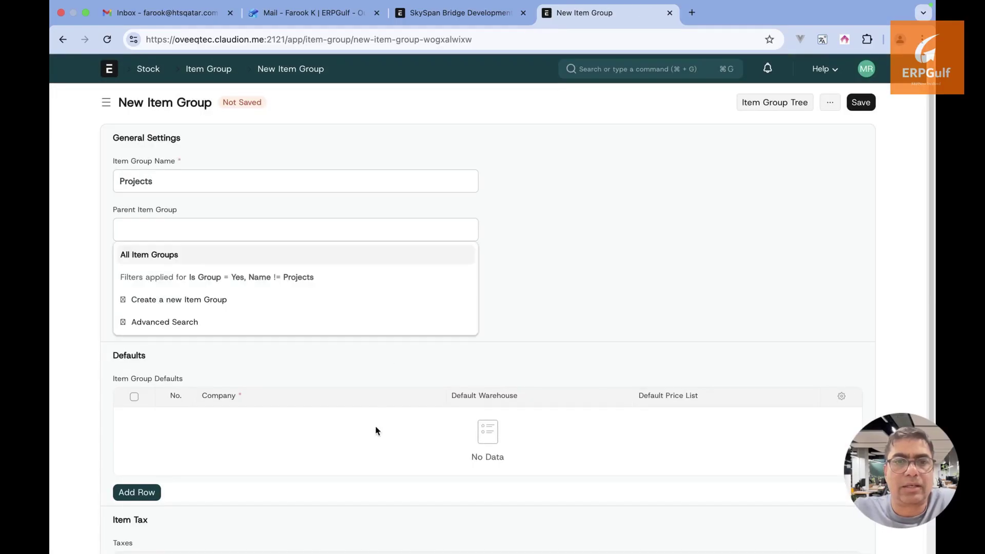
click(677, 235)
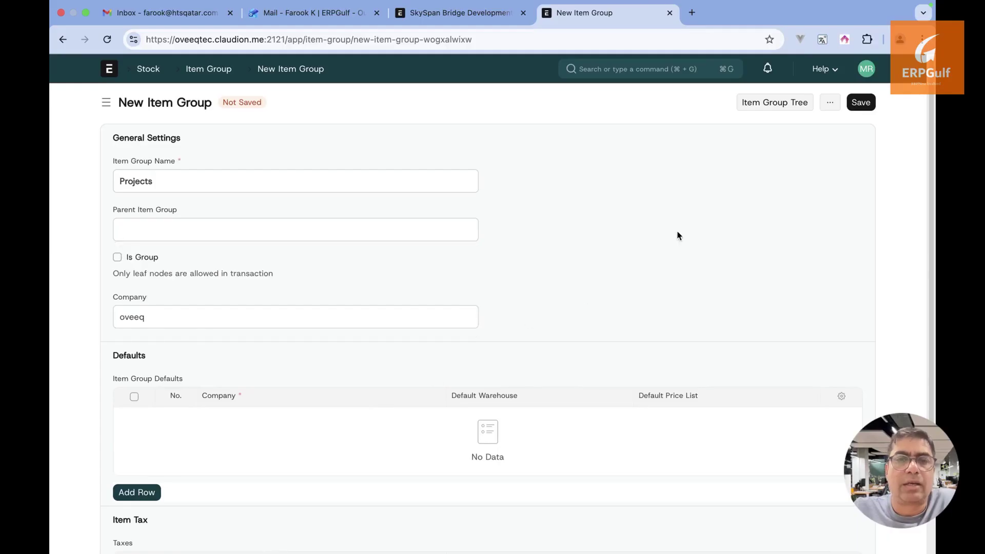
click(860, 102)
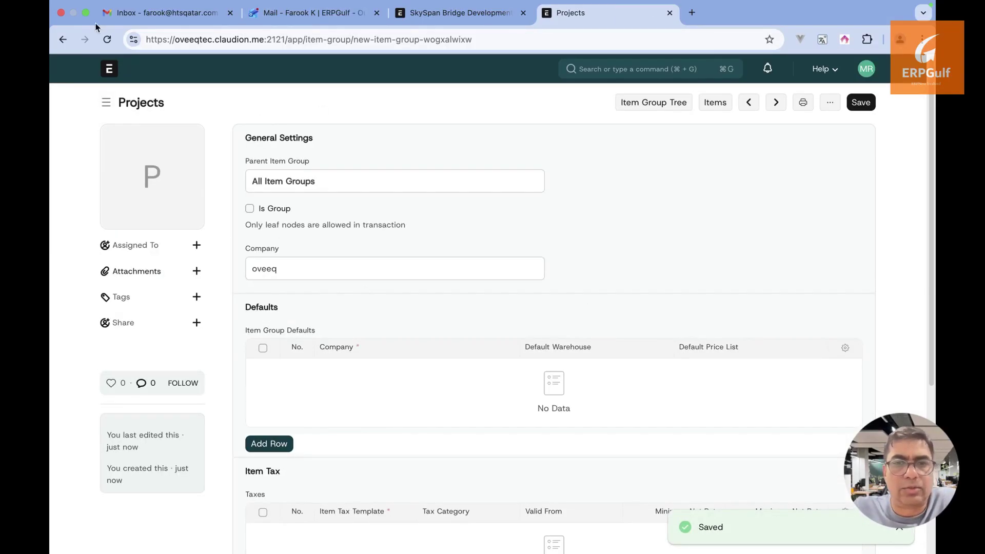
click(63, 39)
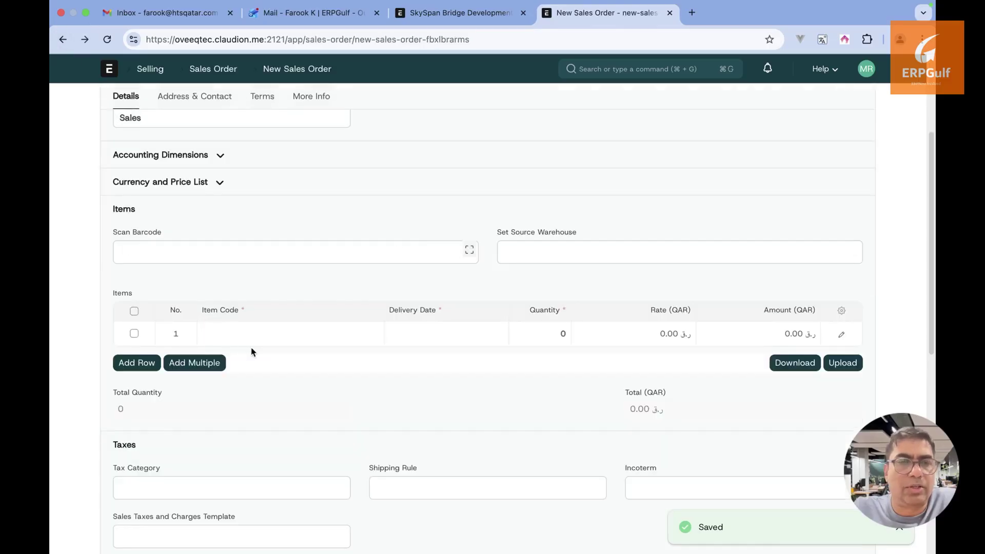
Create the SkySpan Bridge Development item in the Projects group, without stock, for row 1
click(259, 340)
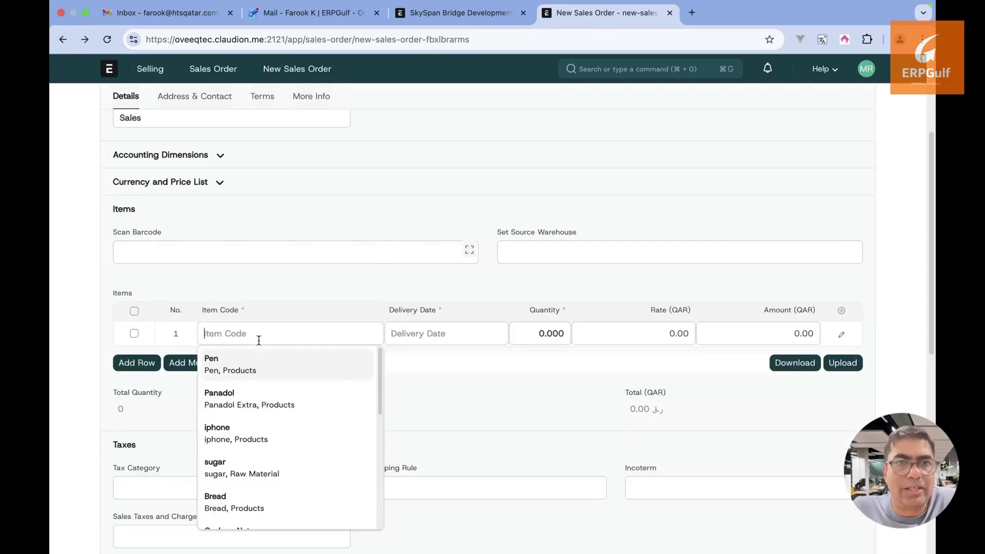
key(super+v)
click(258, 340)
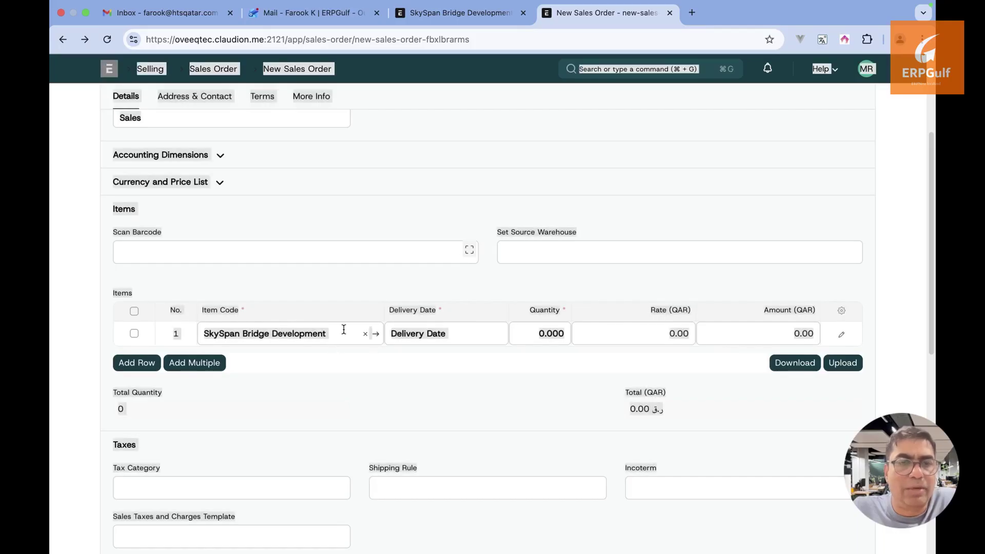
triple_click(344, 329)
key(BackSpace)
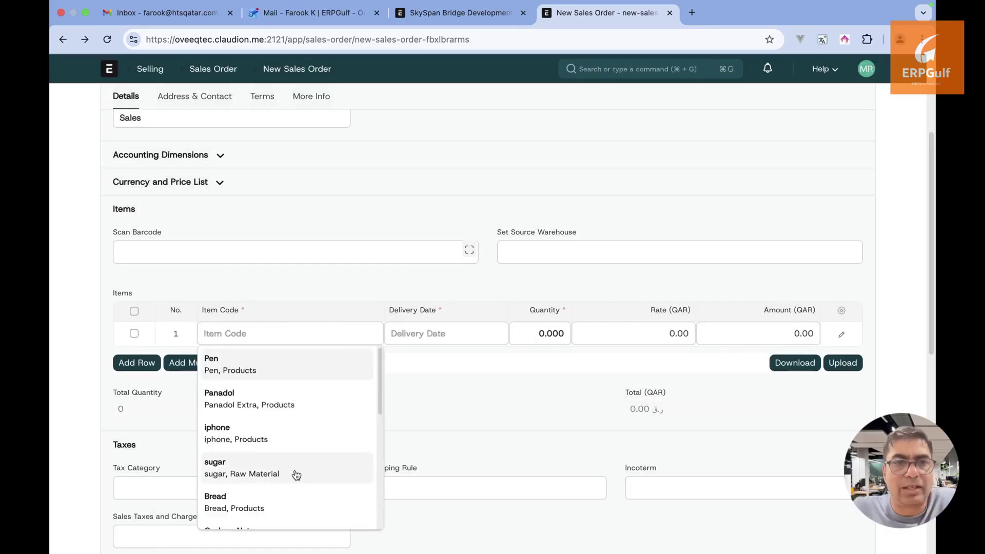
scroll(295, 470, down, 5)
click(279, 494)
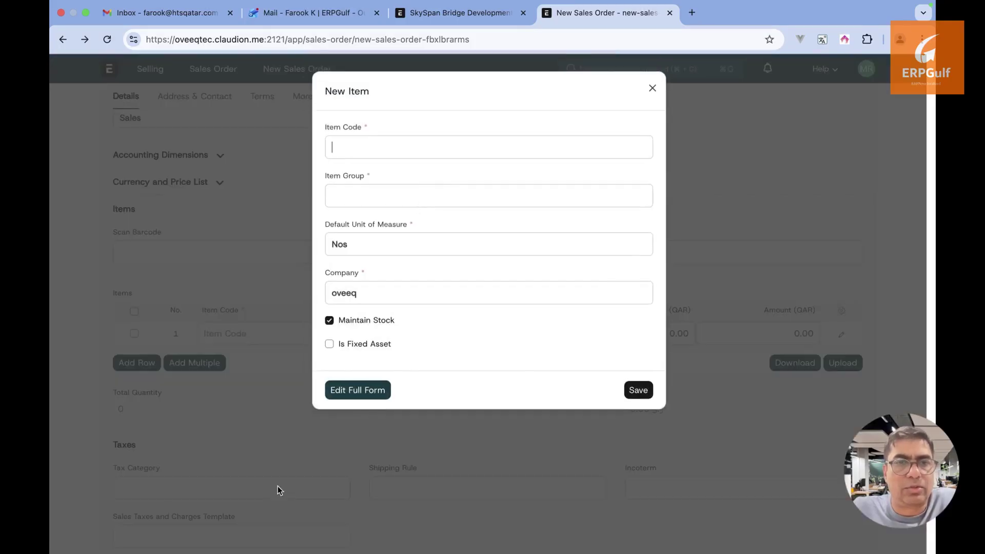
click(421, 195)
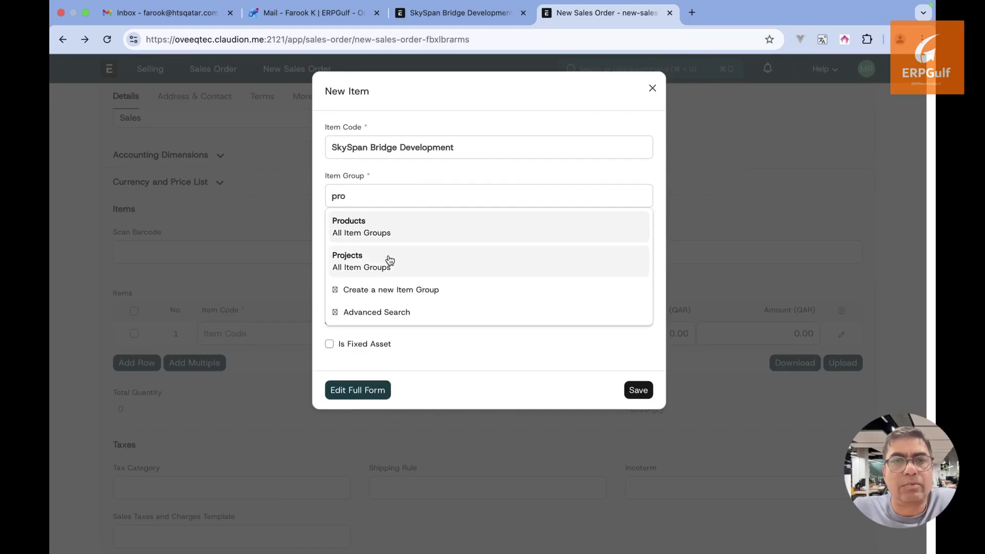
click(390, 260)
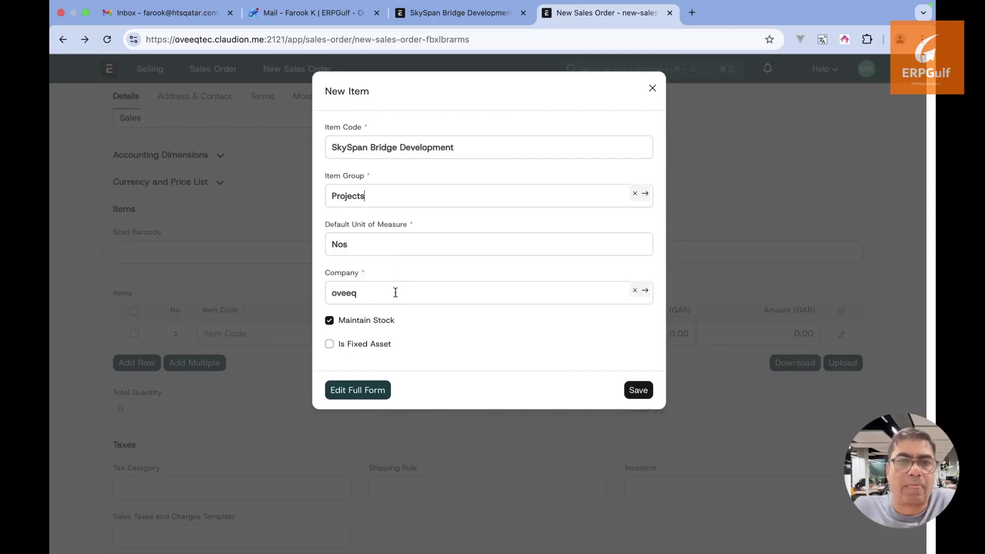
click(380, 321)
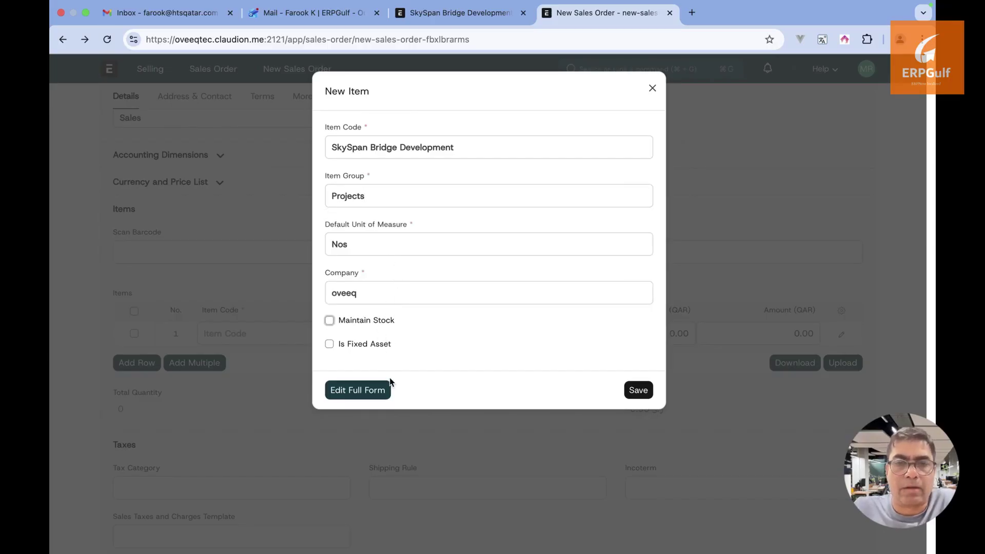
click(635, 392)
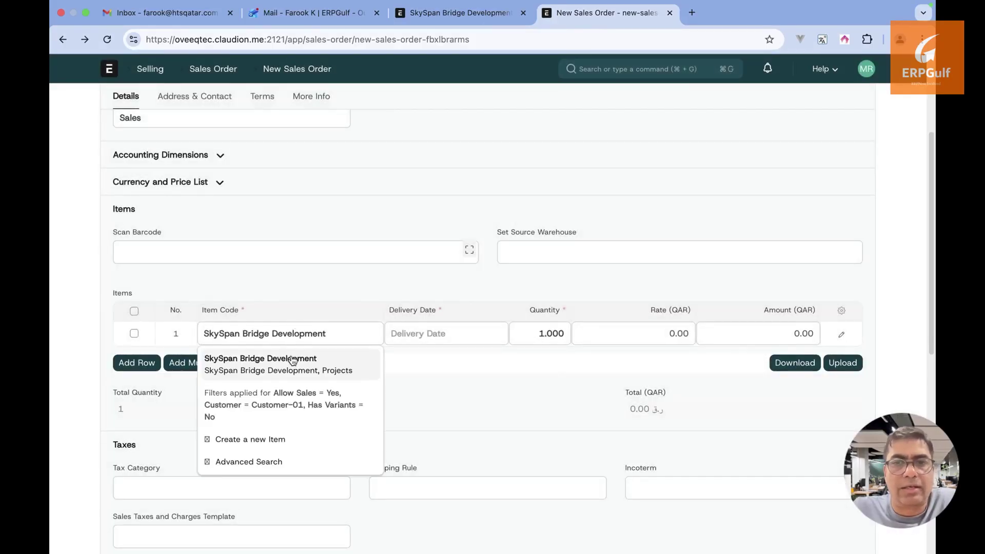
click(290, 362)
Set row 1's delivery date to 31-12-2026
click(425, 334)
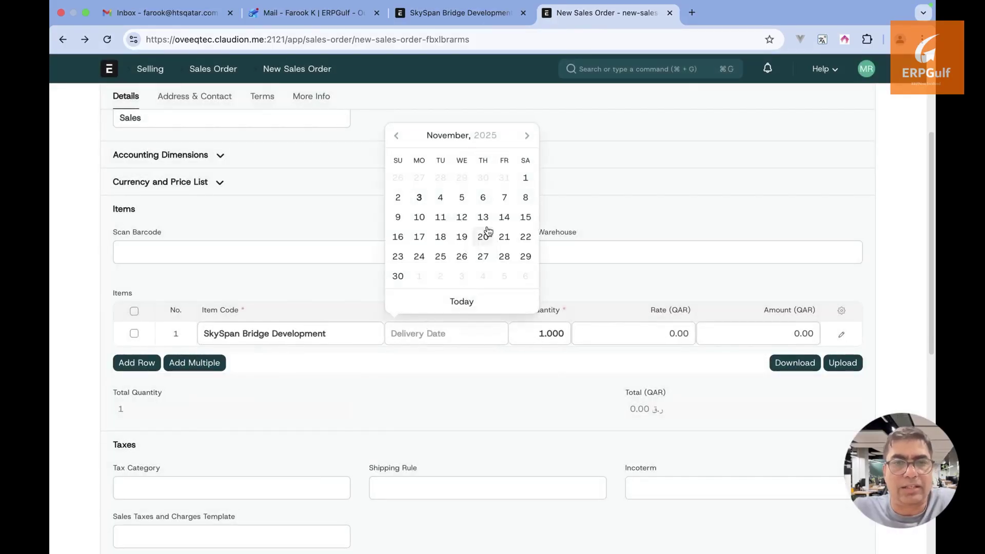
click(524, 146)
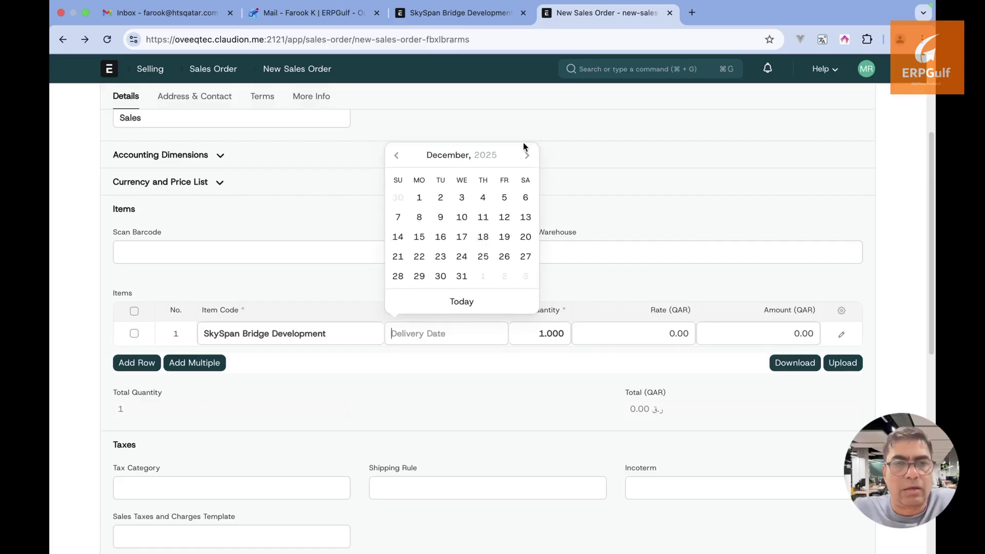
click(462, 277)
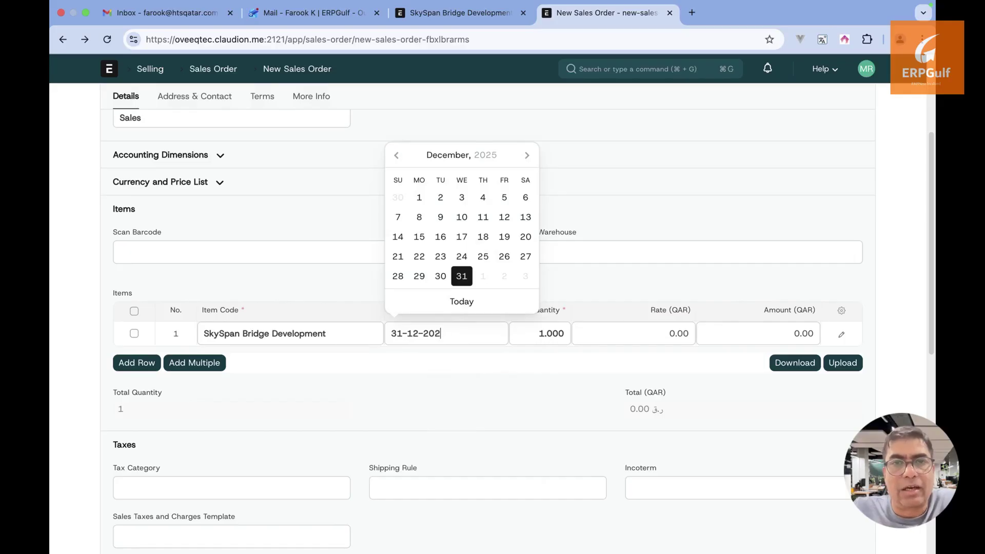
click(611, 287)
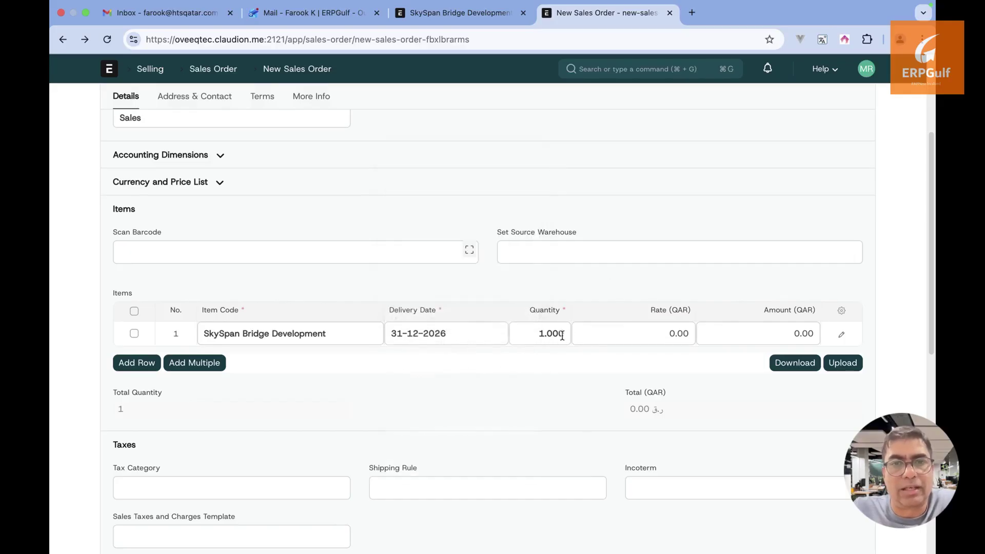
Set row 1's rate to 2,000,000
click(654, 332)
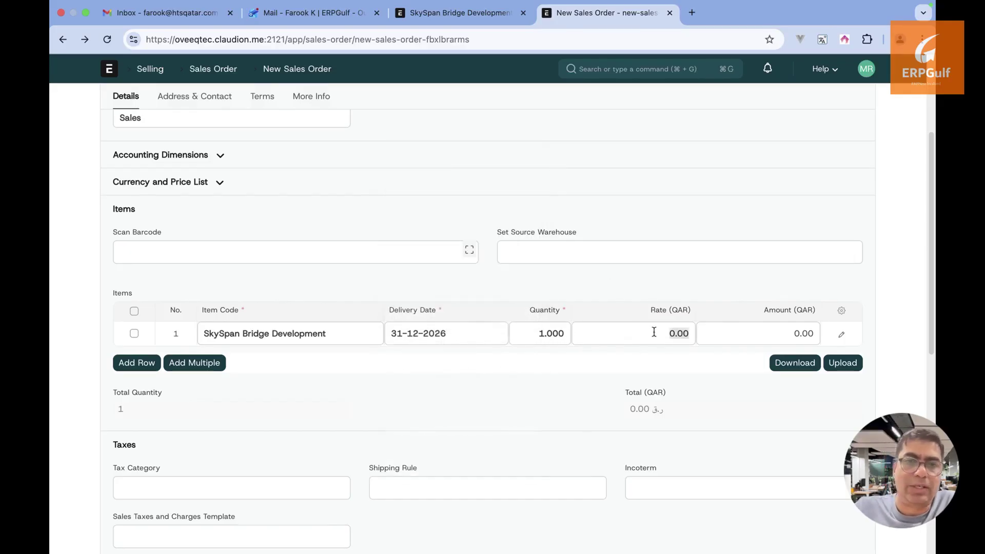
text(200000000)
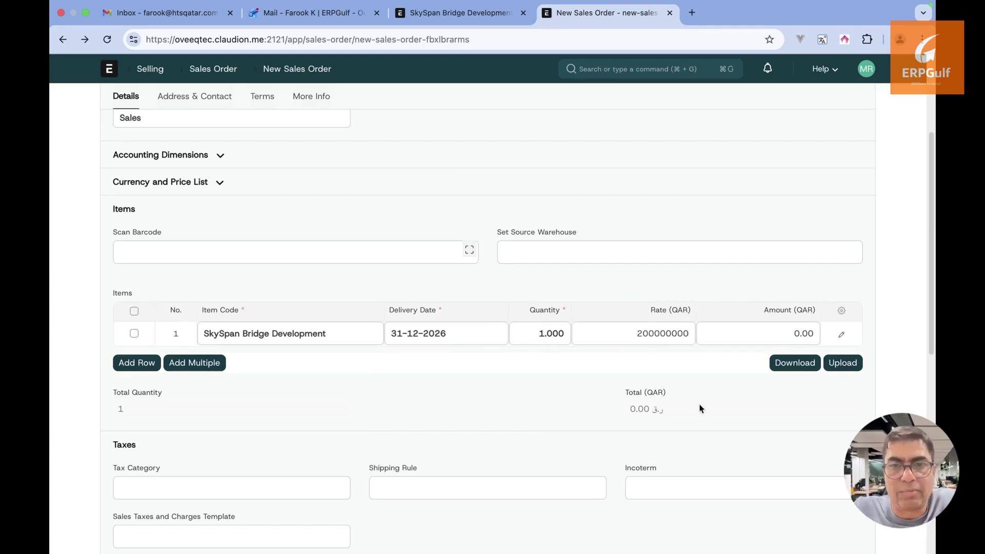
key(Tab)
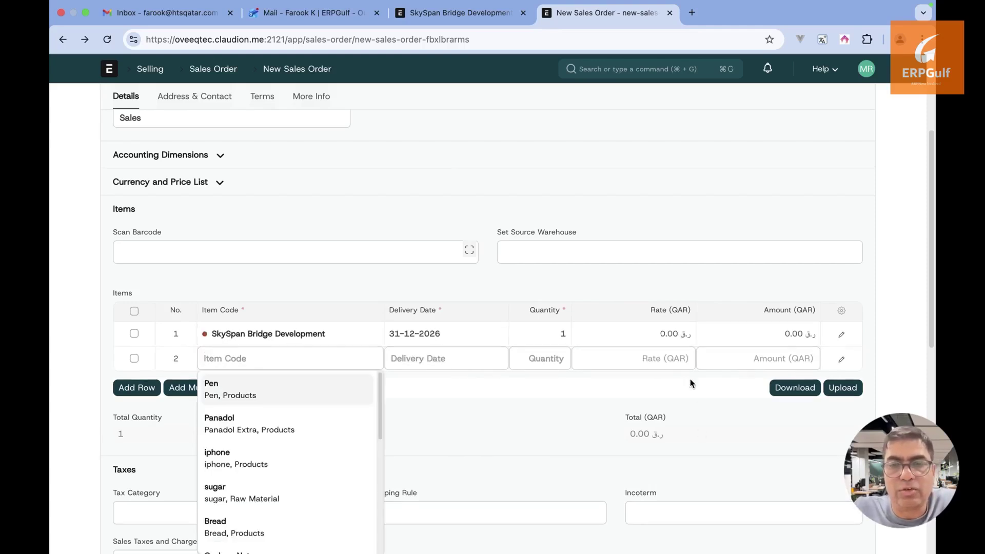
click(662, 331)
text(2000000)
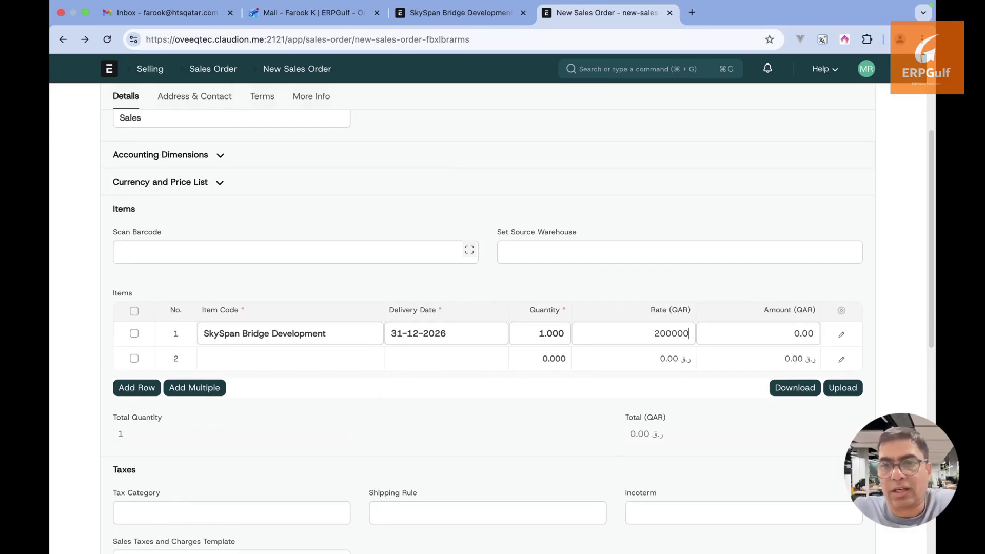
click(898, 330)
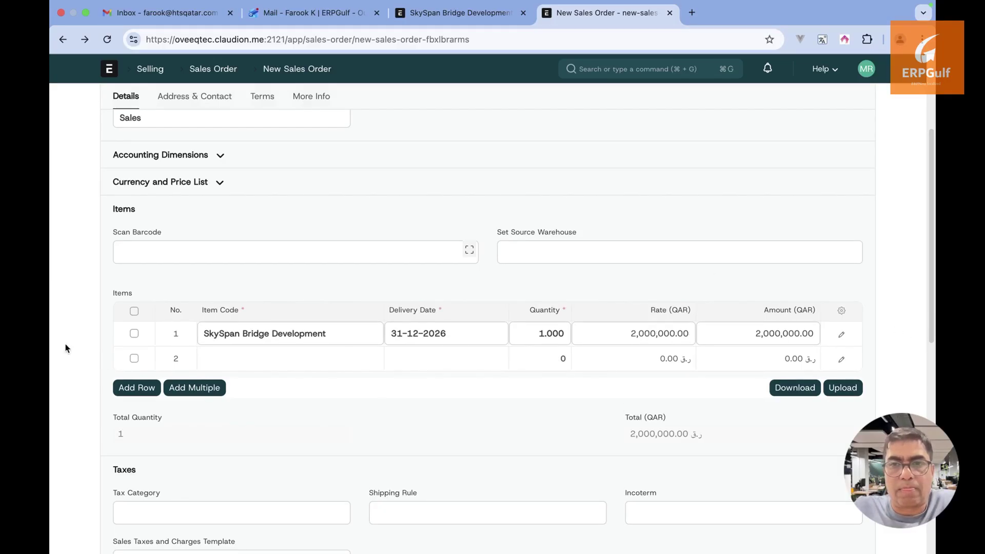
Delete the empty second item row
click(134, 358)
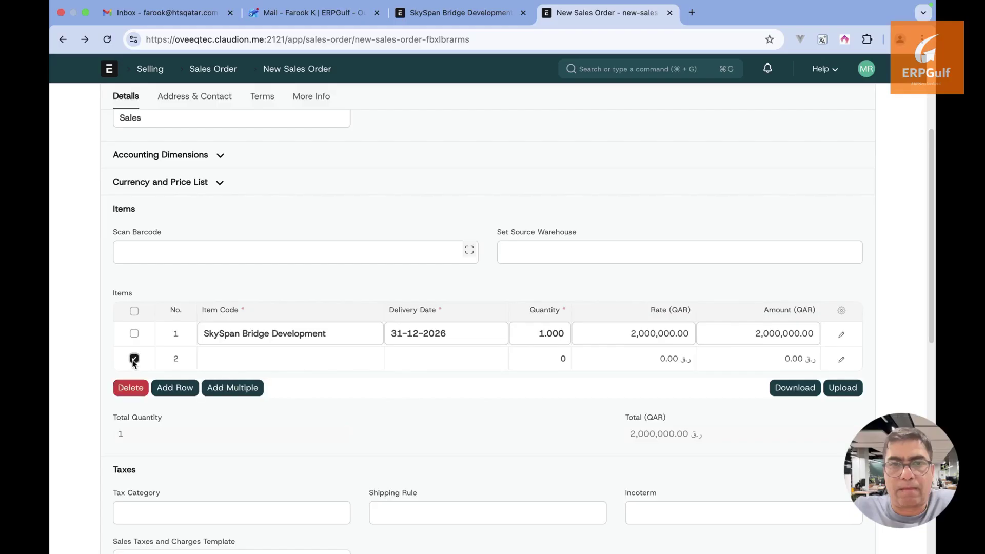
click(131, 388)
scroll(306, 432, down, 2)
scroll(307, 433, up, 5)
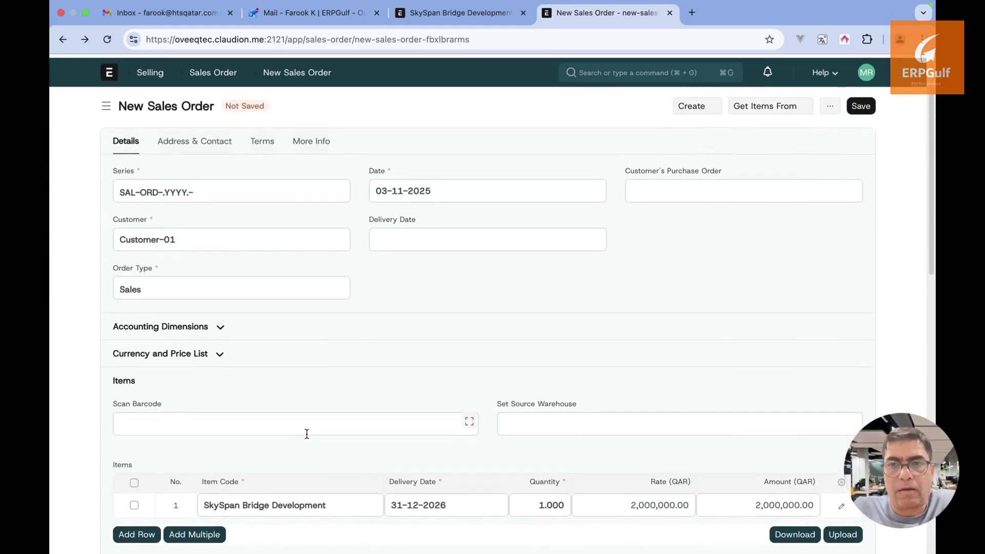
Attempt a save, dismiss the zero payment-schedule error, and show the order's payment terms
click(861, 102)
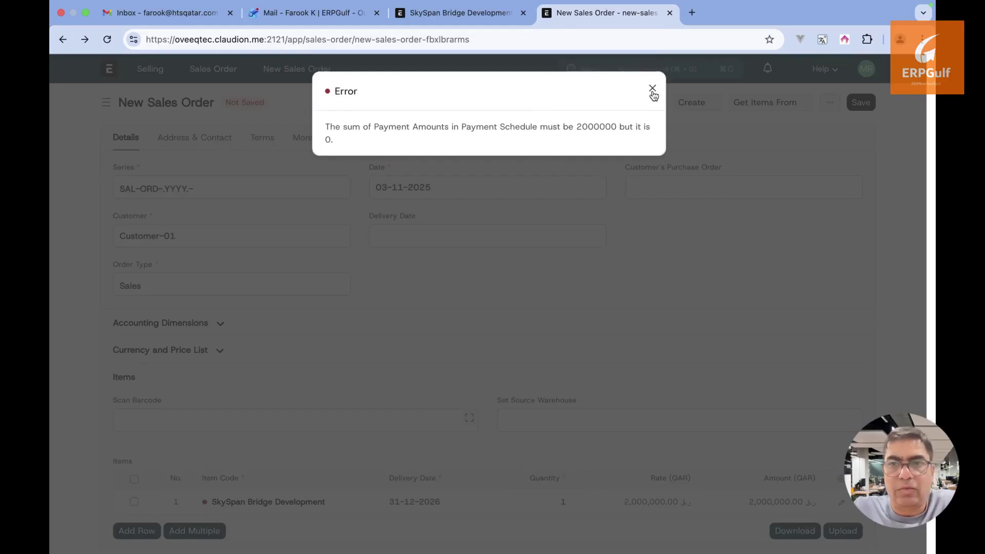
click(652, 89)
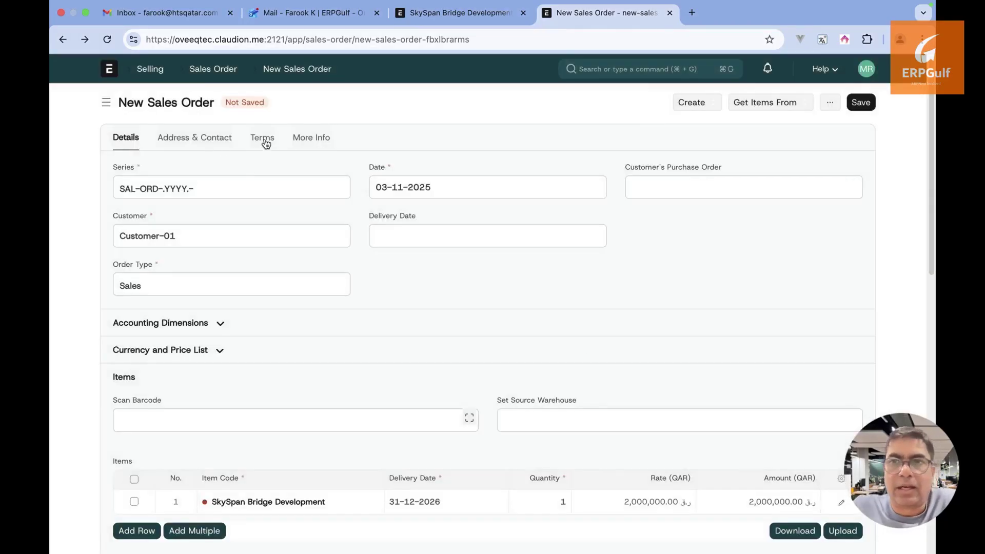
click(264, 141)
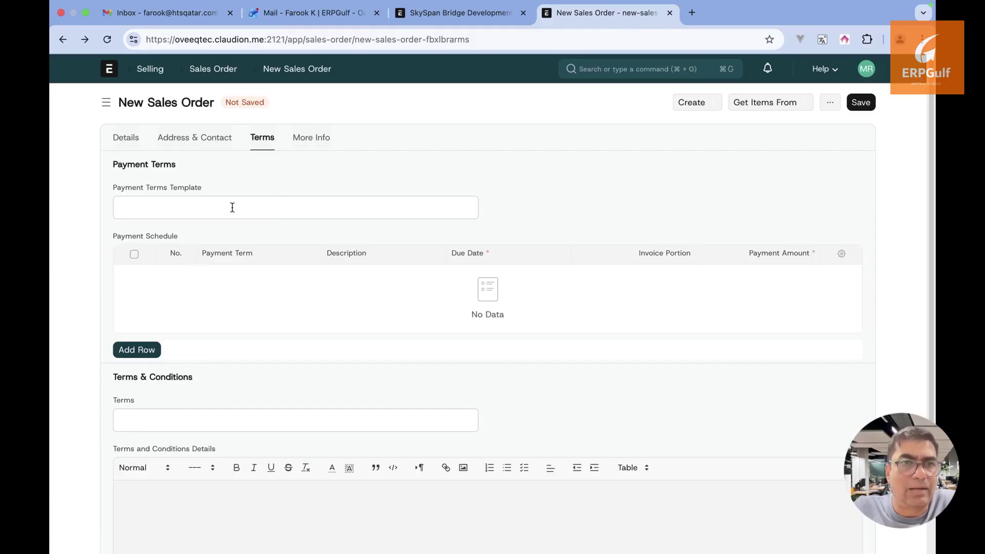
Add a Design payment row described 'Design', due 30-11-2025 at 10%, plus a second row
click(147, 353)
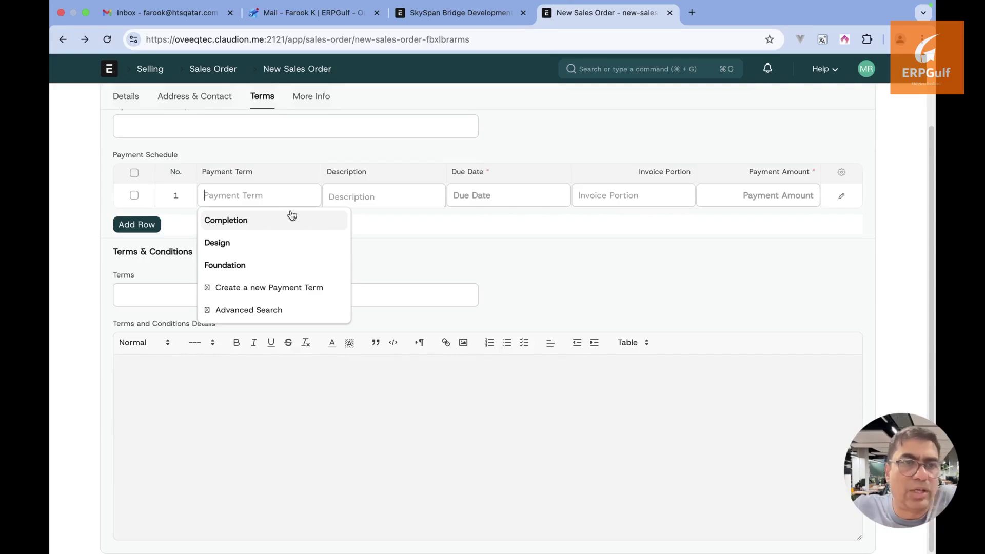
click(286, 243)
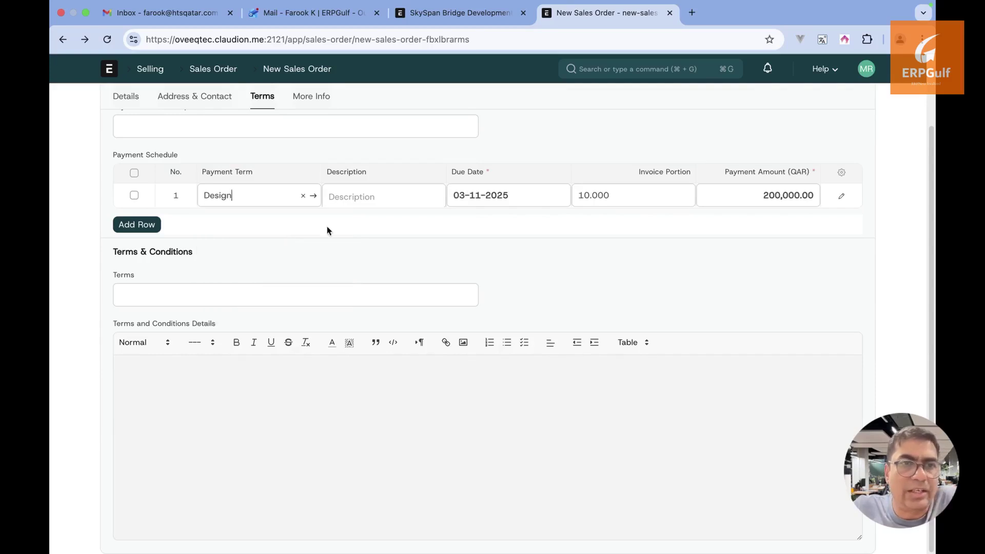
click(386, 204)
text(On)
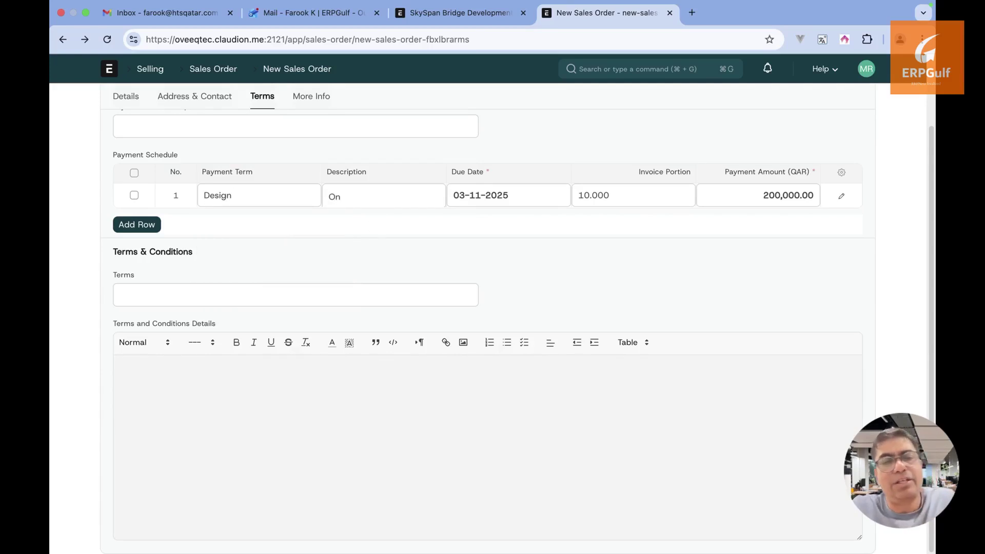
key(BackSpace)
key(BackSpace)
text(Design)
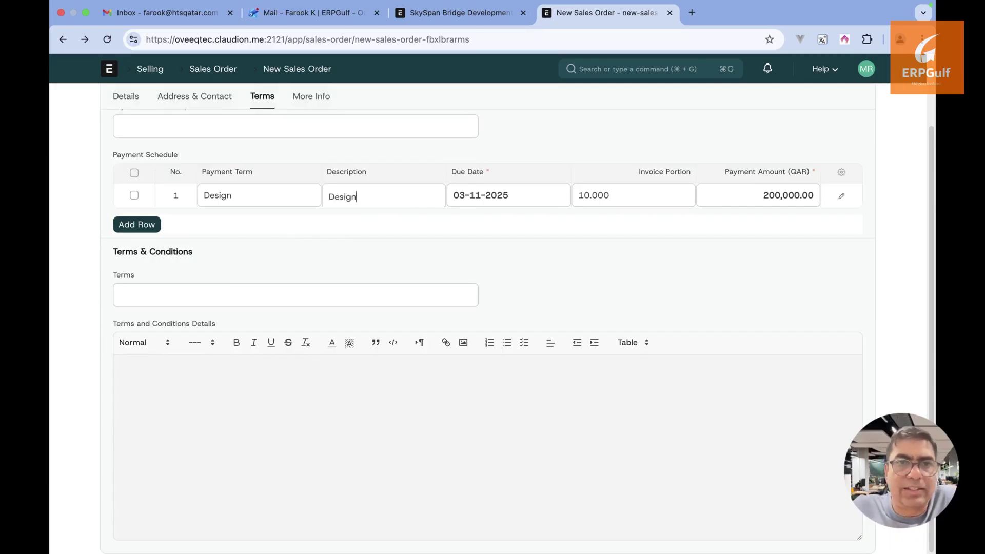
key(Tab)
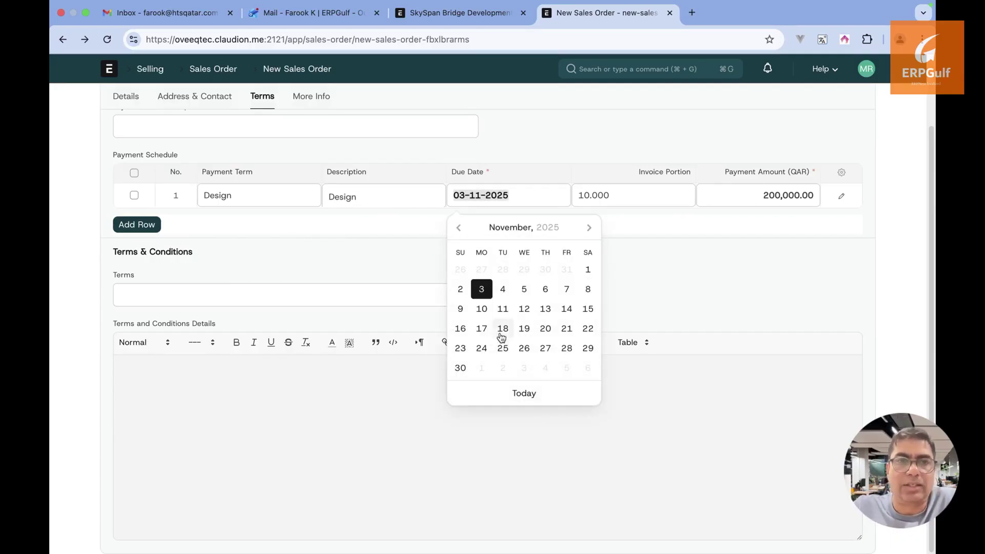
click(460, 368)
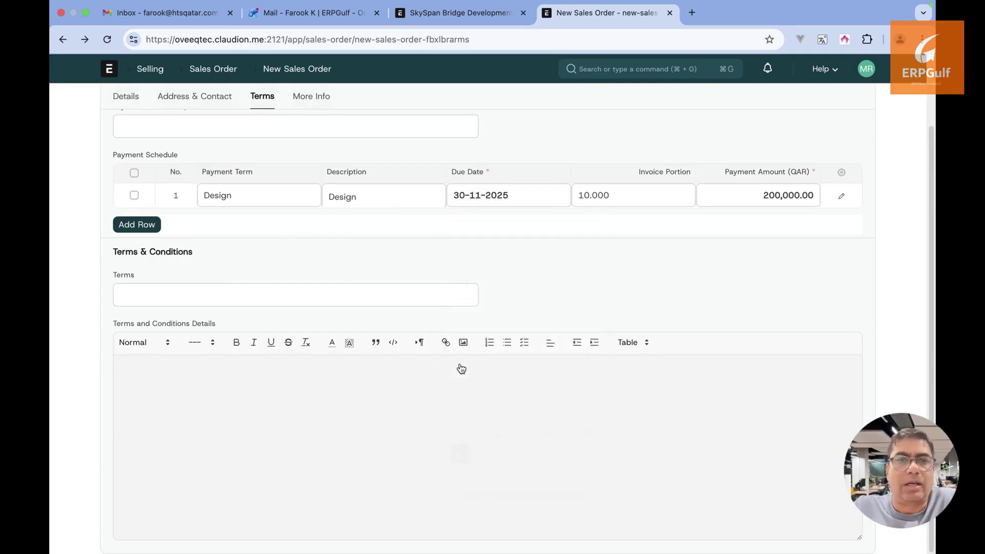
click(639, 195)
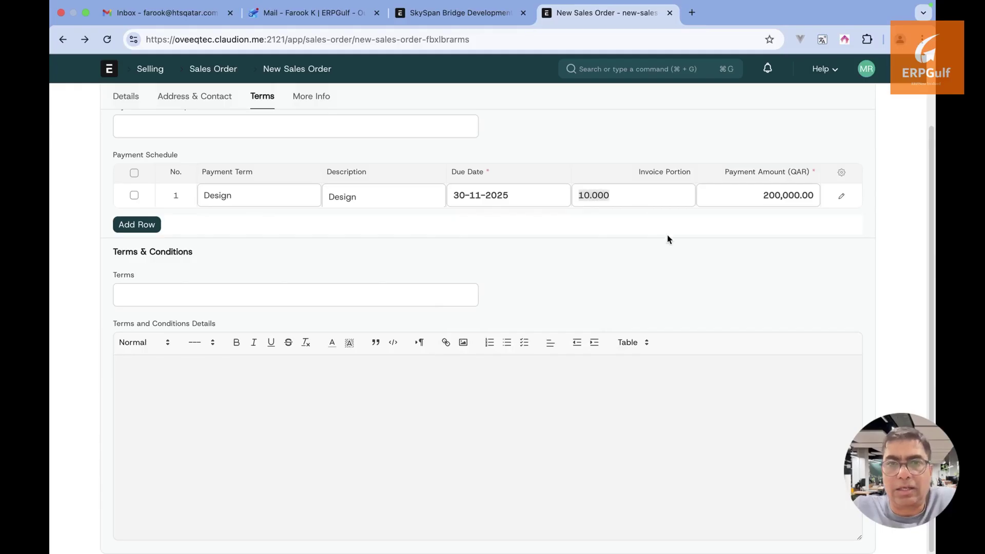
scroll(668, 236, up, 1)
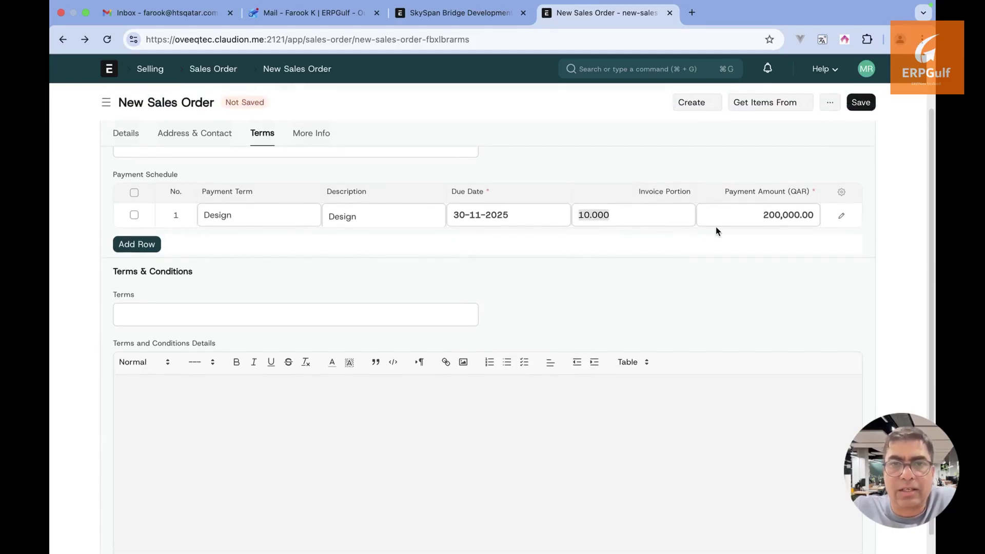
click(149, 246)
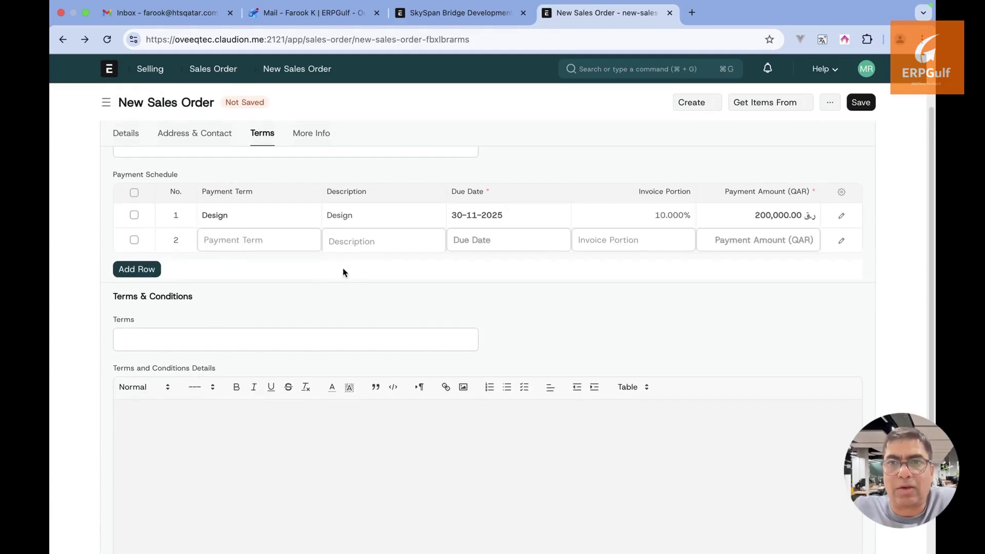
Make row 2 Foundation, due 28-02-2026, with a 30% invoice portion
text(Fou)
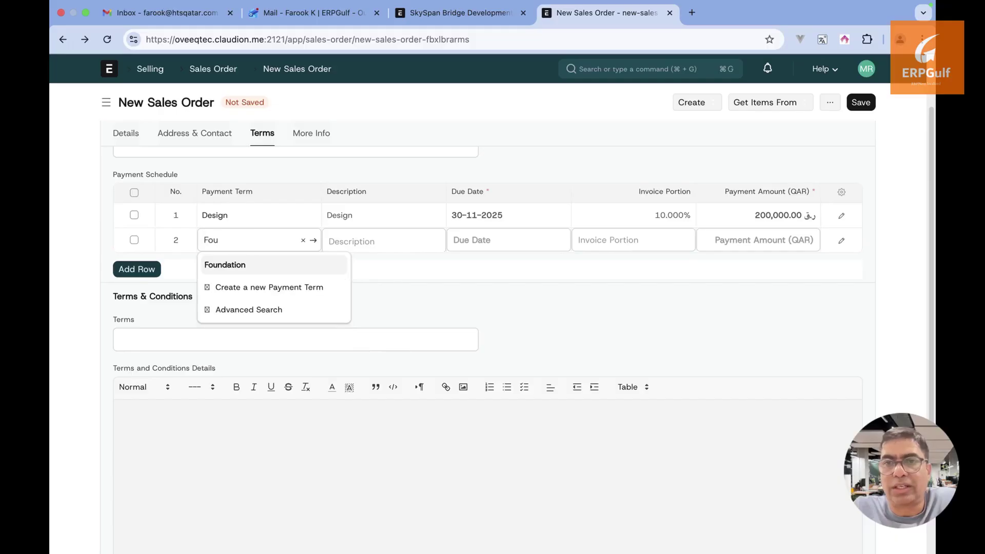
click(303, 265)
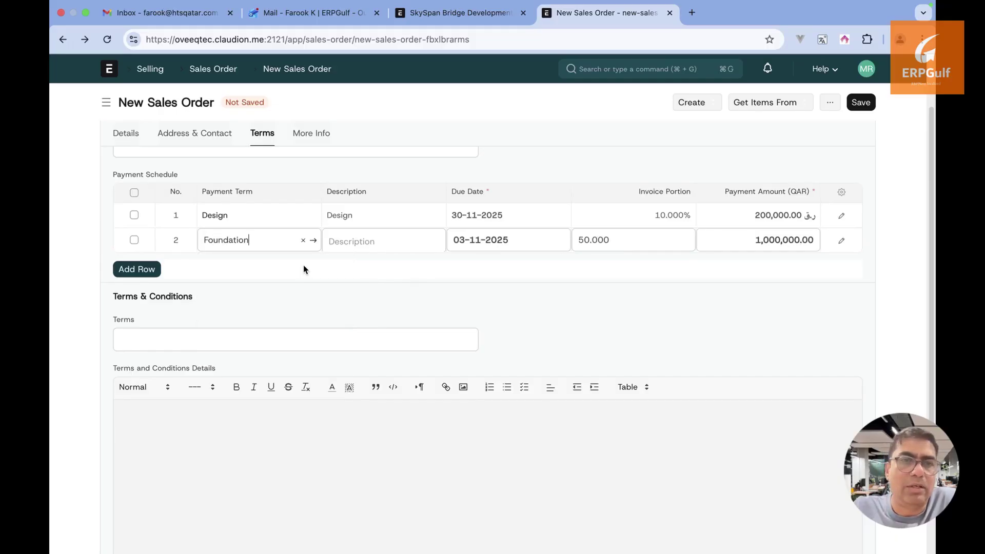
click(536, 240)
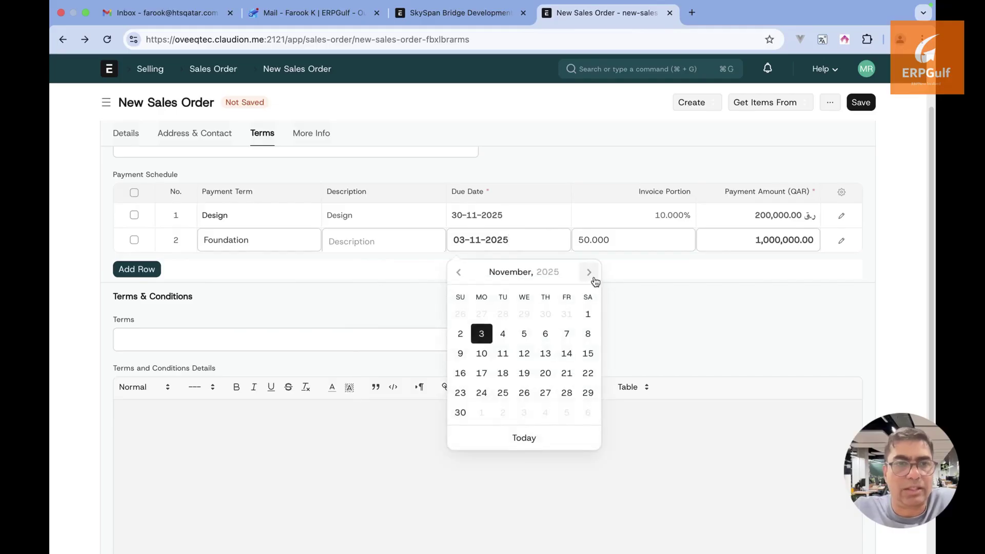
click(593, 280)
click(593, 280)
click(593, 280)
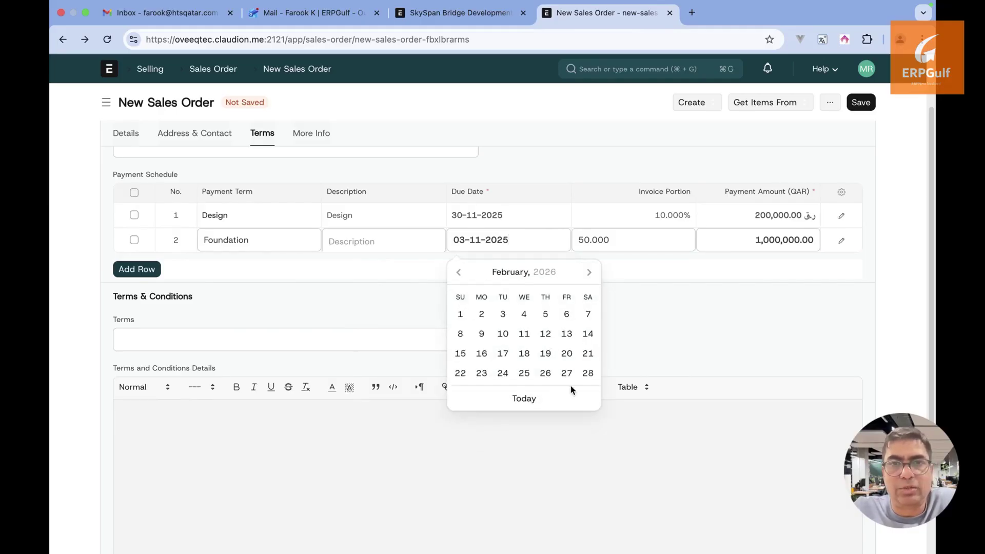
click(588, 376)
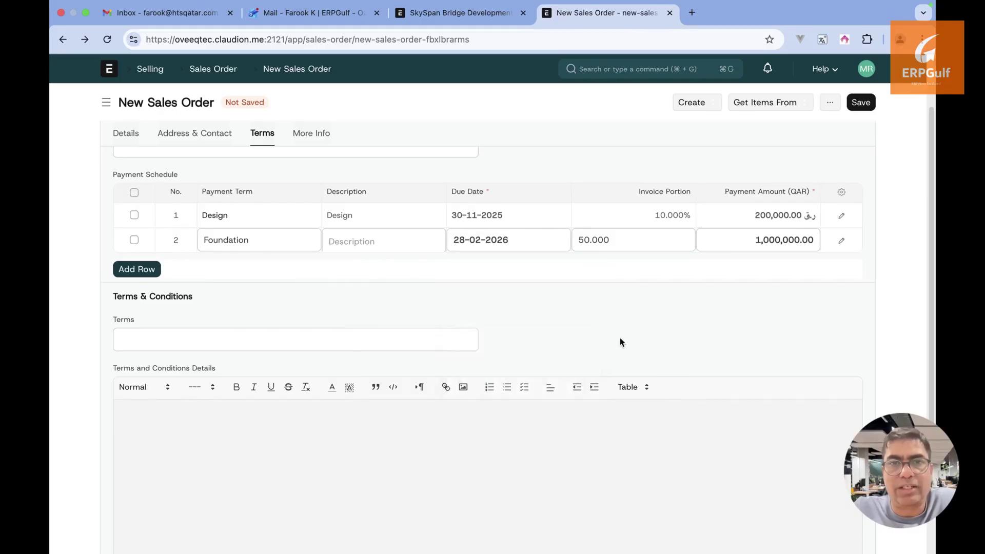
click(644, 240)
text(30)
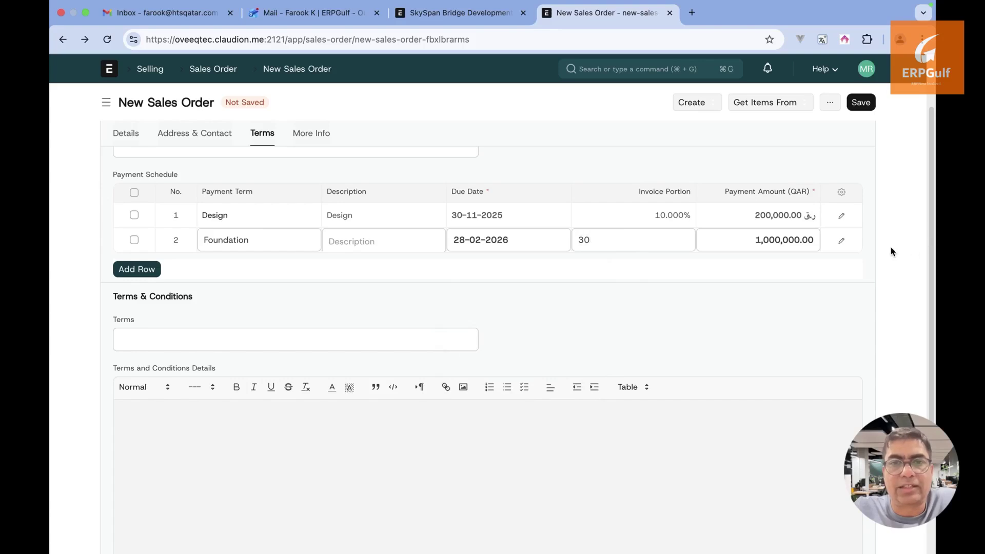
click(893, 251)
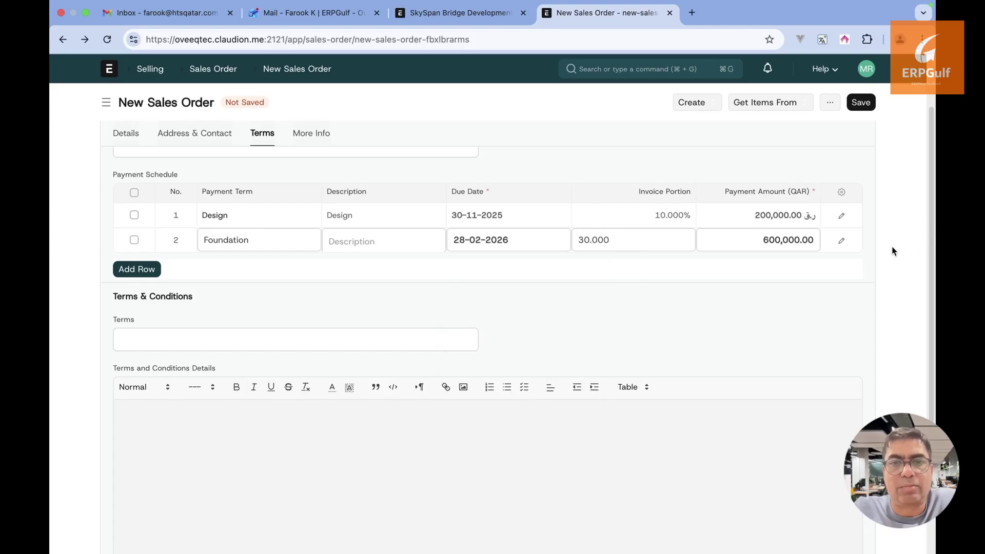
Add row 3 as Completion, due 28-02-2026, with a 40% invoice portion
click(136, 269)
click(240, 265)
text(Co)
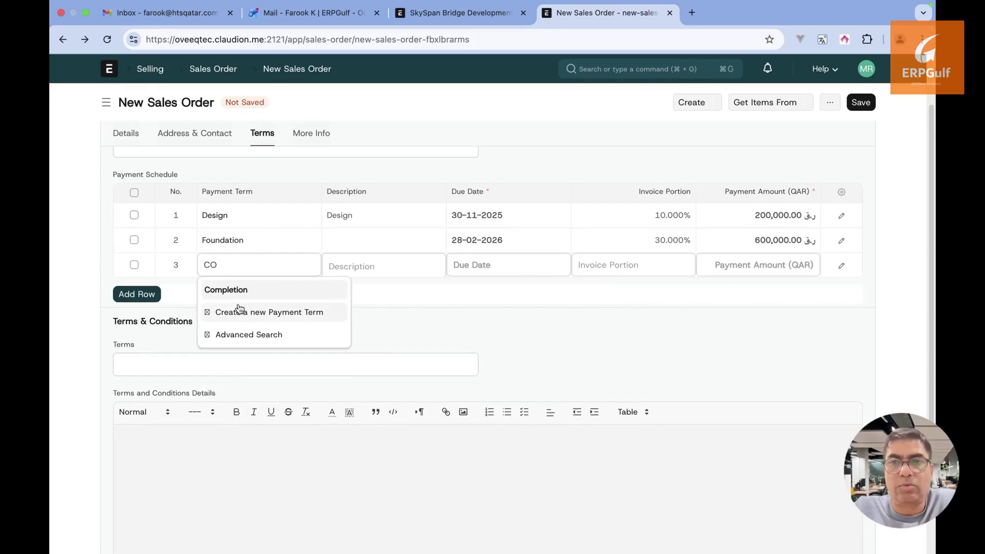
click(242, 290)
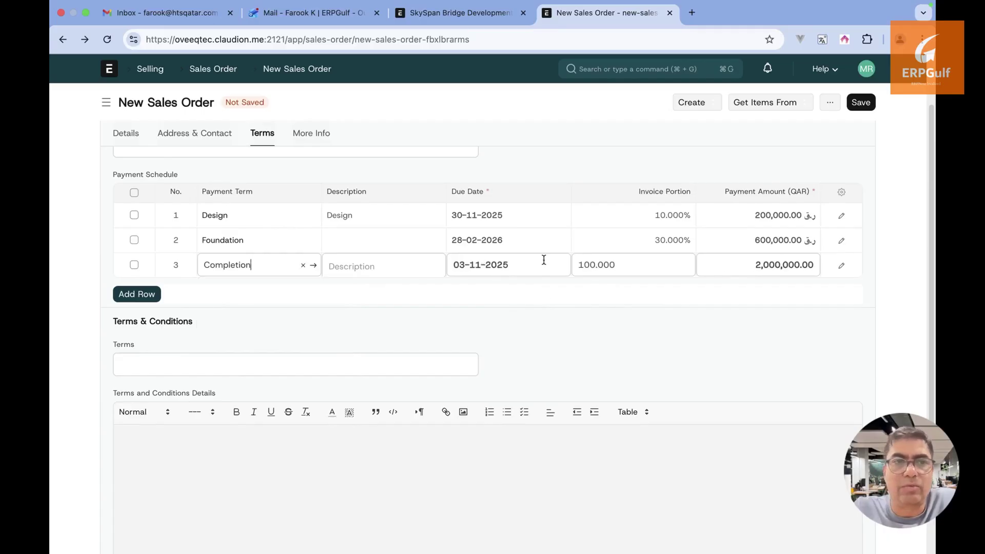
click(544, 261)
click(586, 296)
click(586, 295)
click(585, 296)
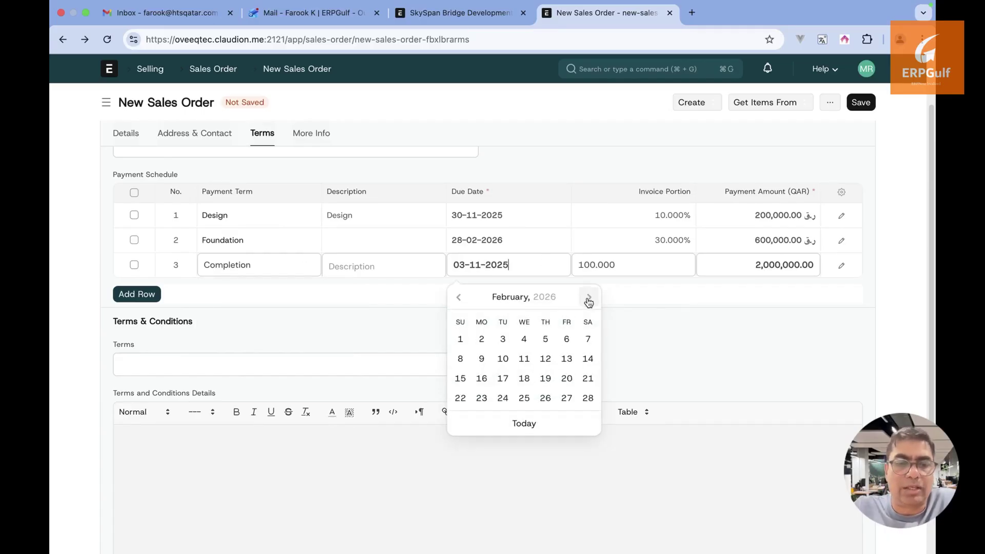
click(588, 399)
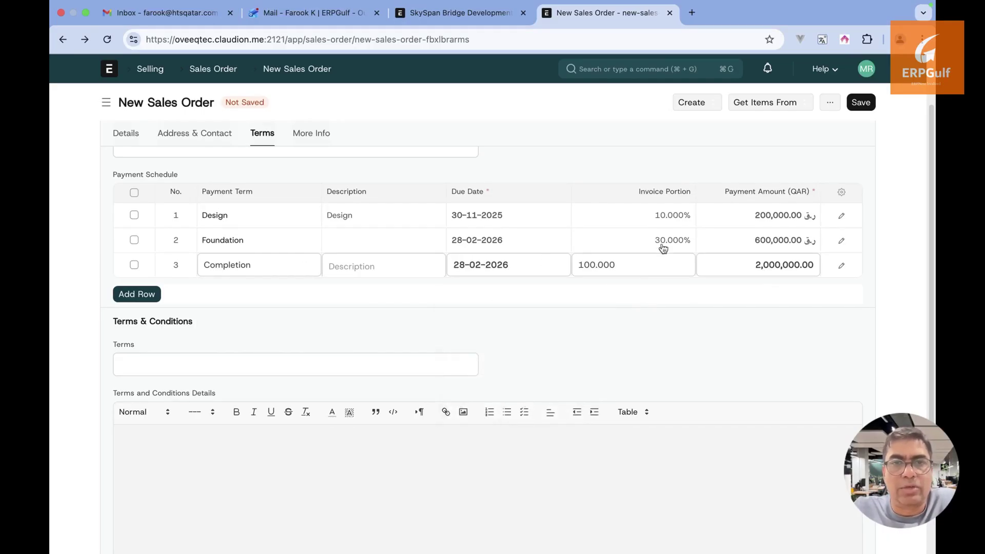
click(657, 267)
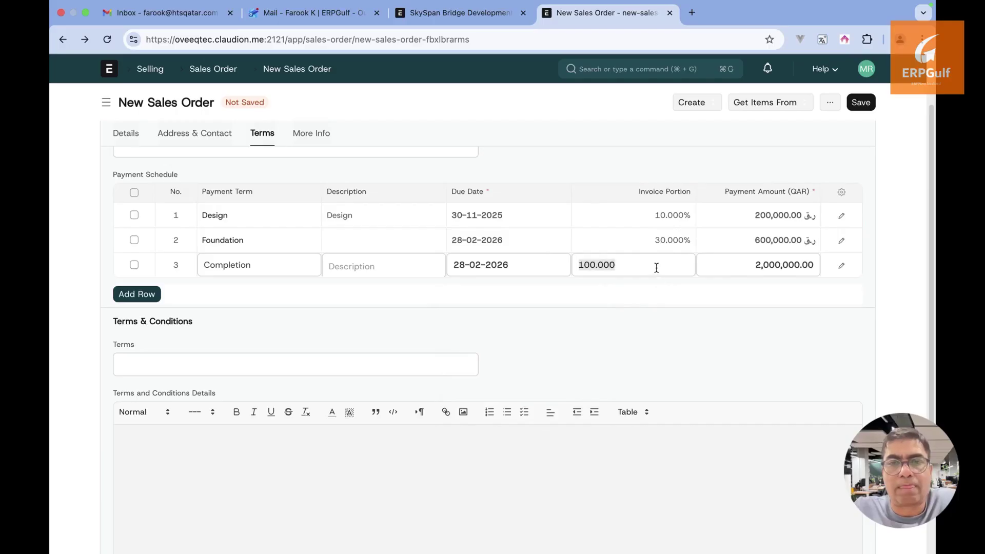
text(40)
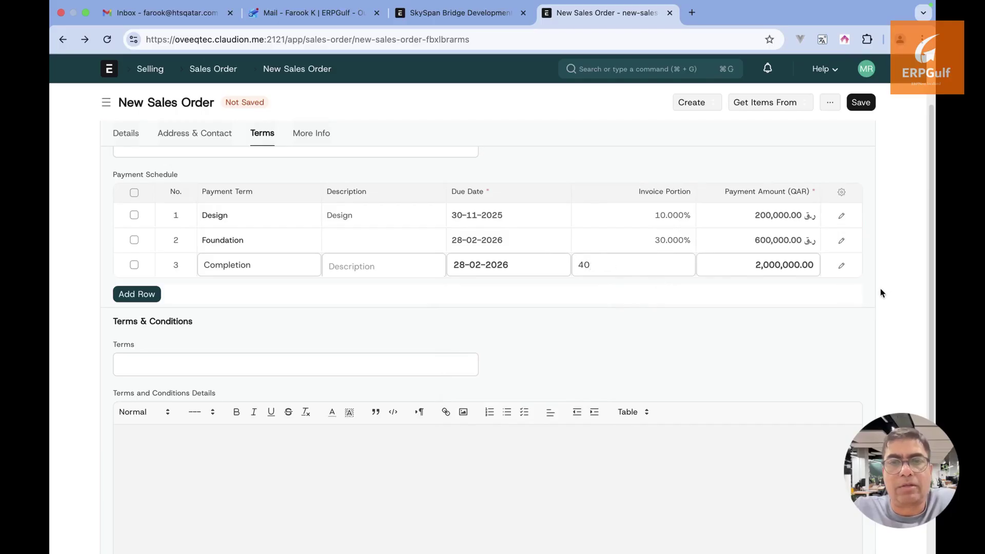
Try saving, dismiss the 1,600,000 payment-total error, and add an empty fourth schedule row
click(868, 104)
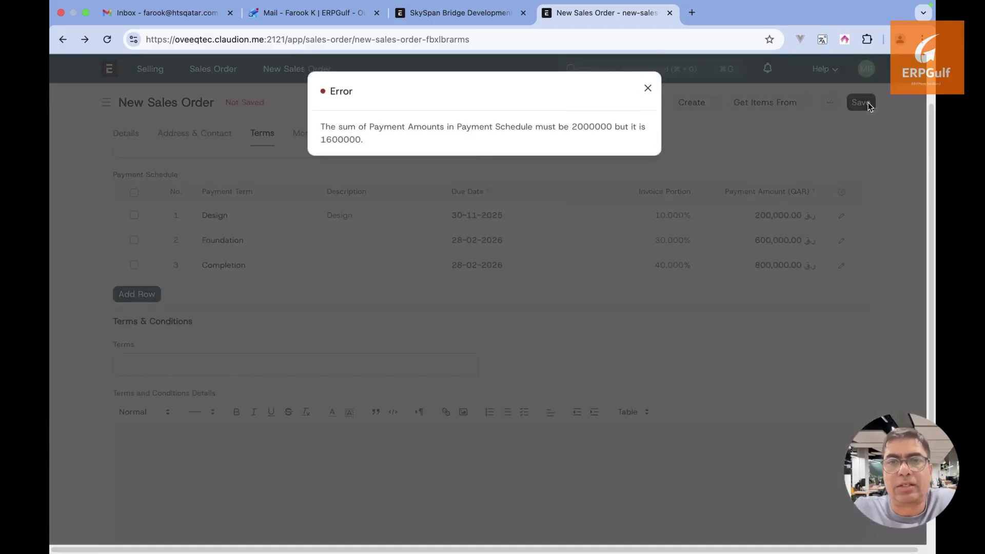
click(648, 88)
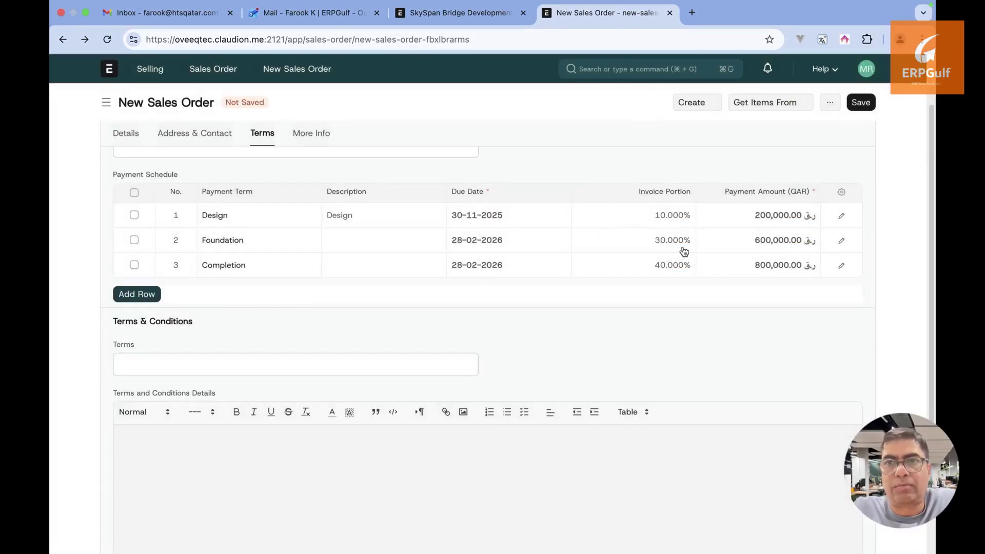
click(134, 293)
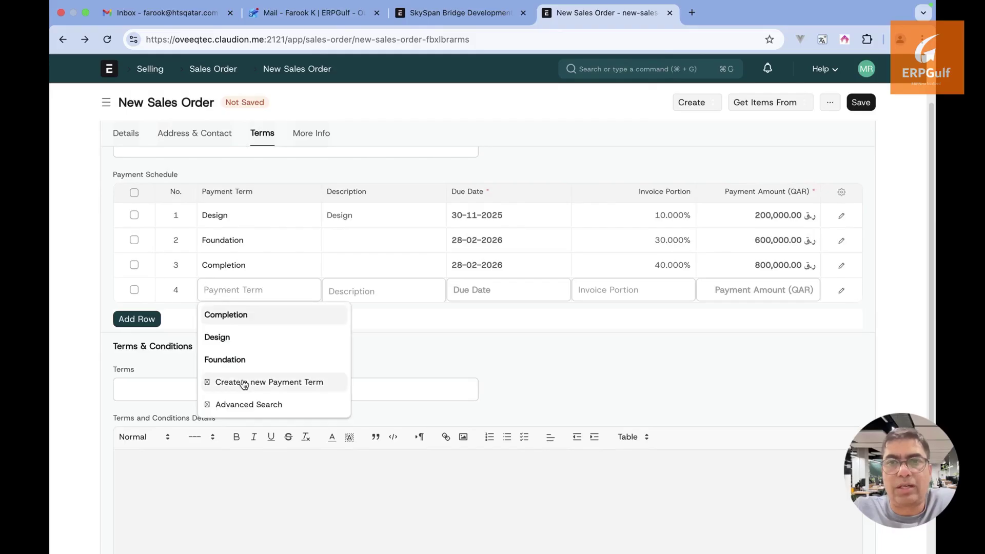
click(289, 385)
text(O)
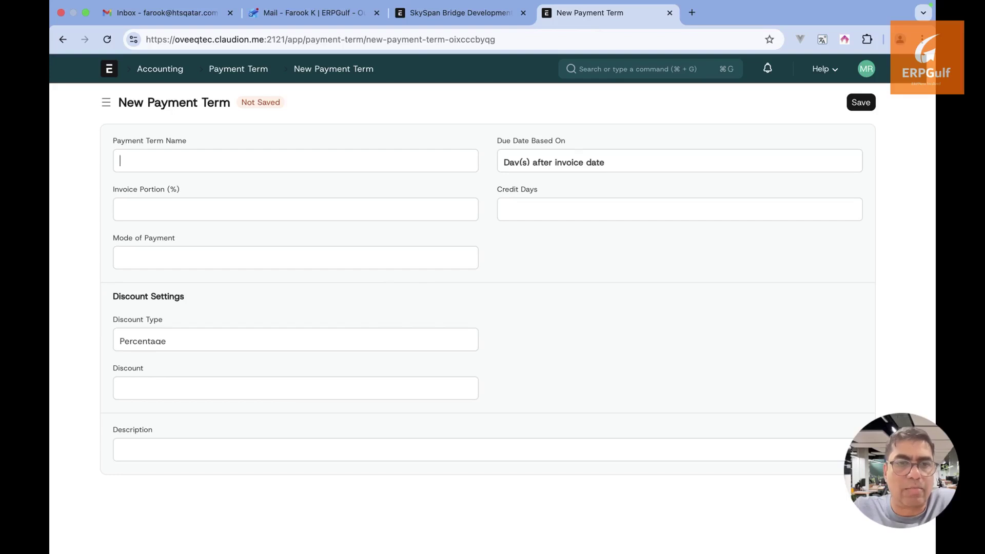
click(63, 40)
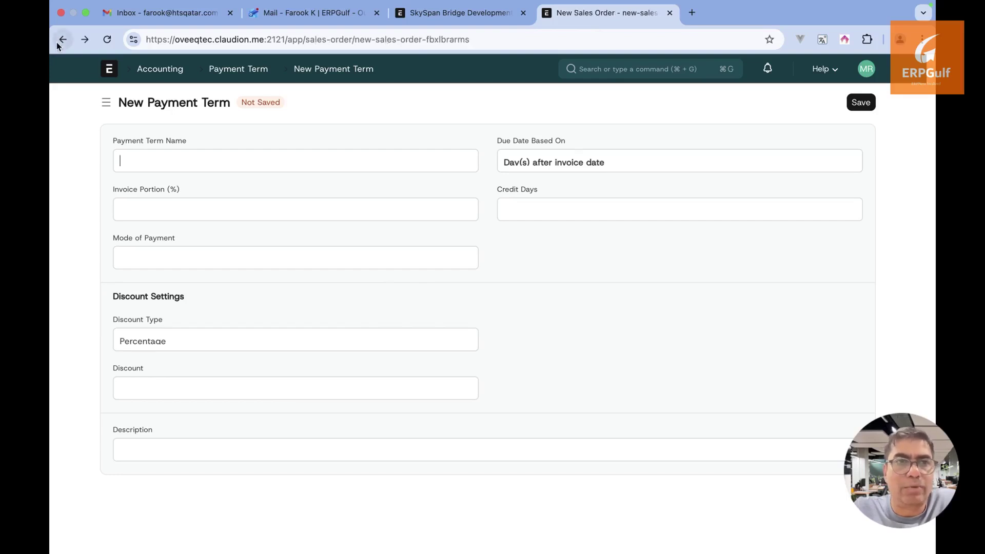
click(261, 292)
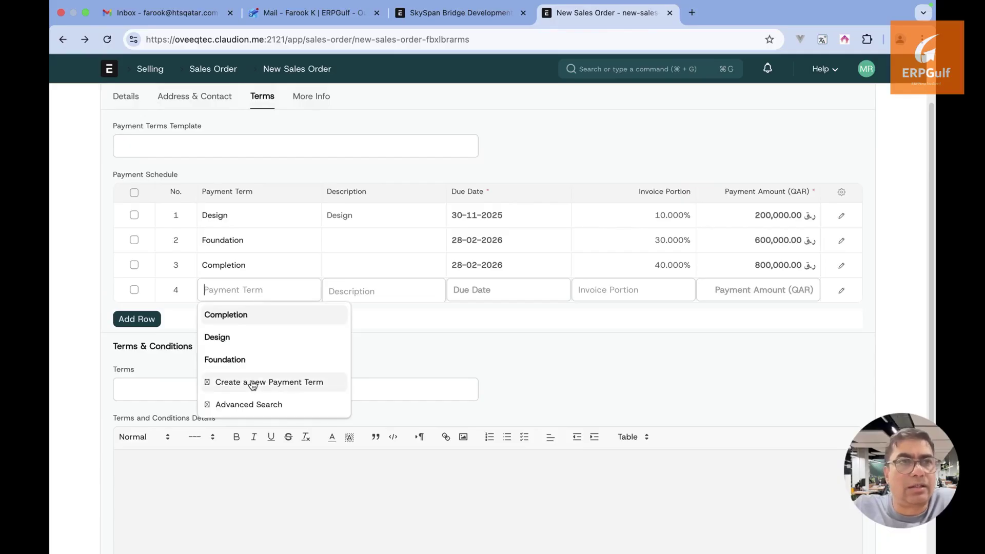
Create and save an 'Inspection and Auditing' payment term at 10% for row 4
click(252, 384)
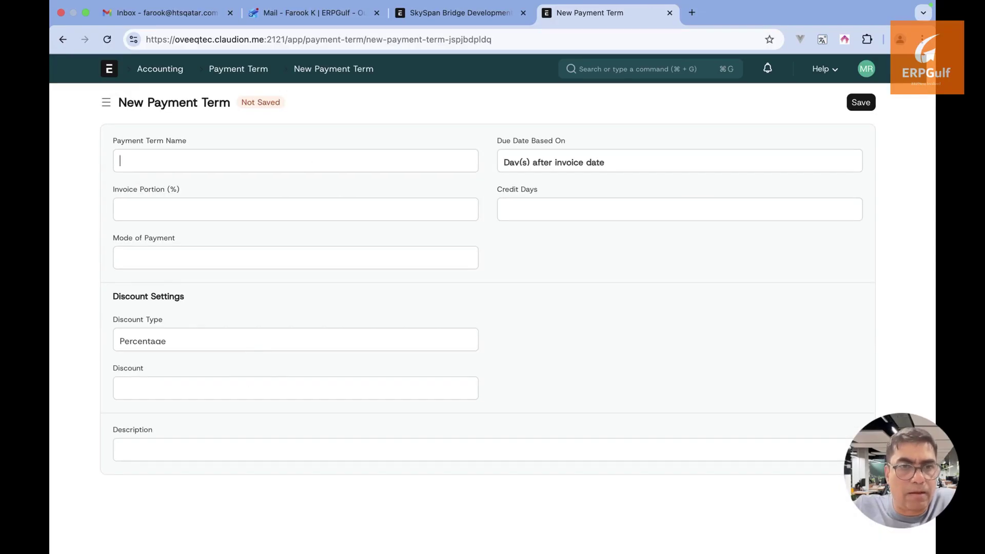
text(After)
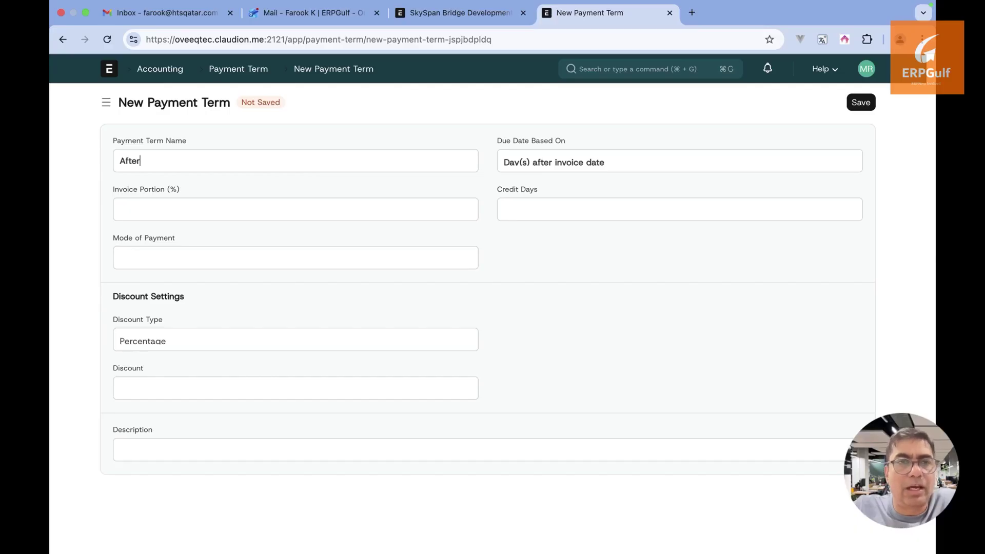
key(BackSpace)
key(BackSpace)
key(BackSpace)
key(BackSpace)
text(Inspe)
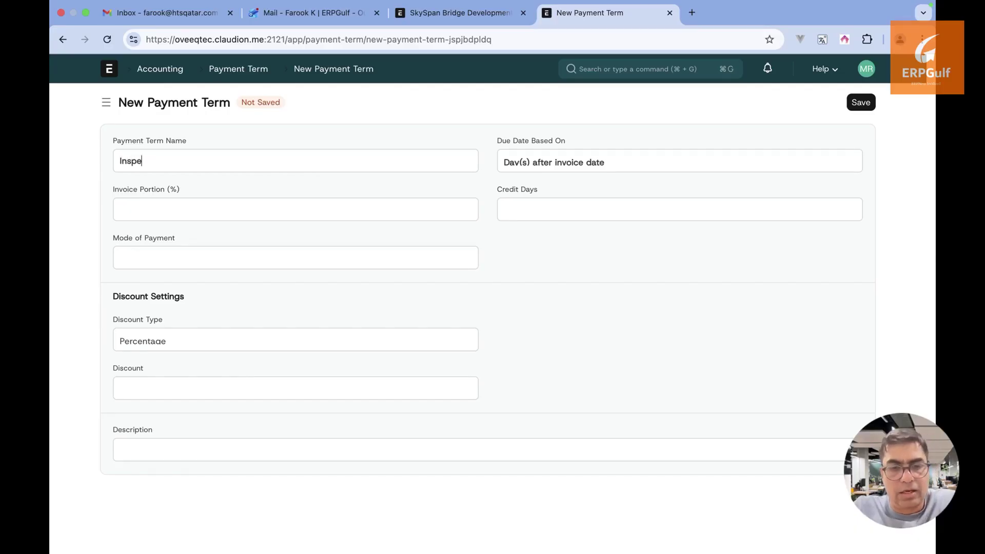
text(ction and )
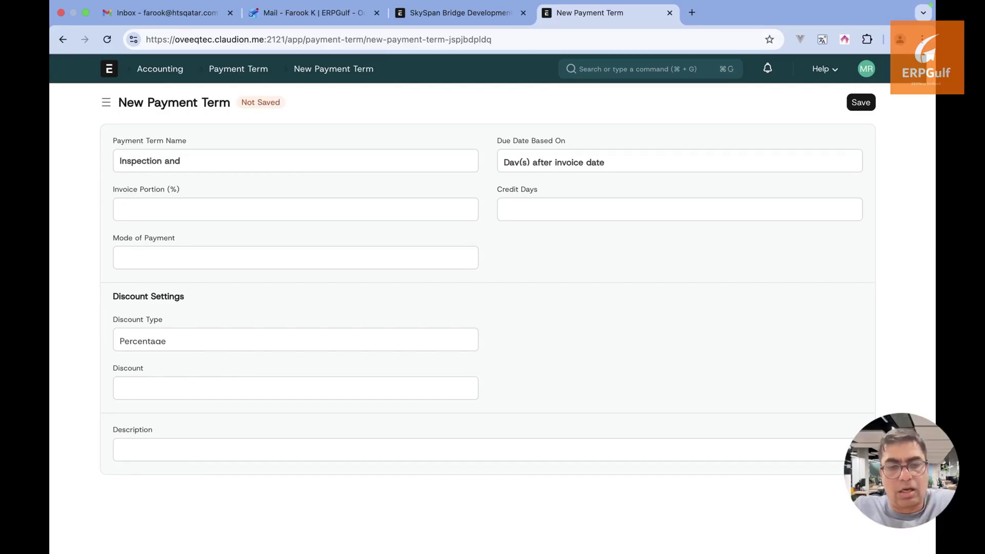
text(AUditin)
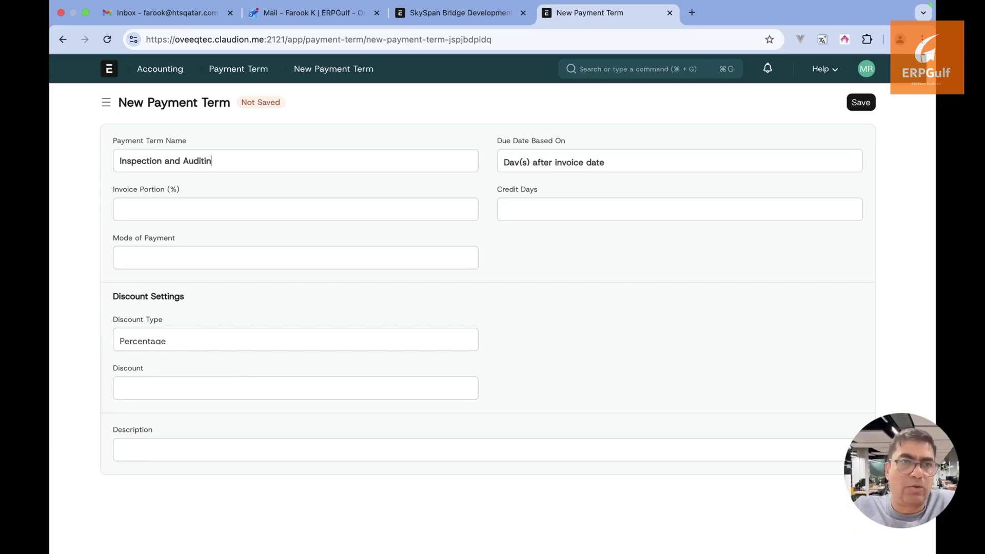
text(10)
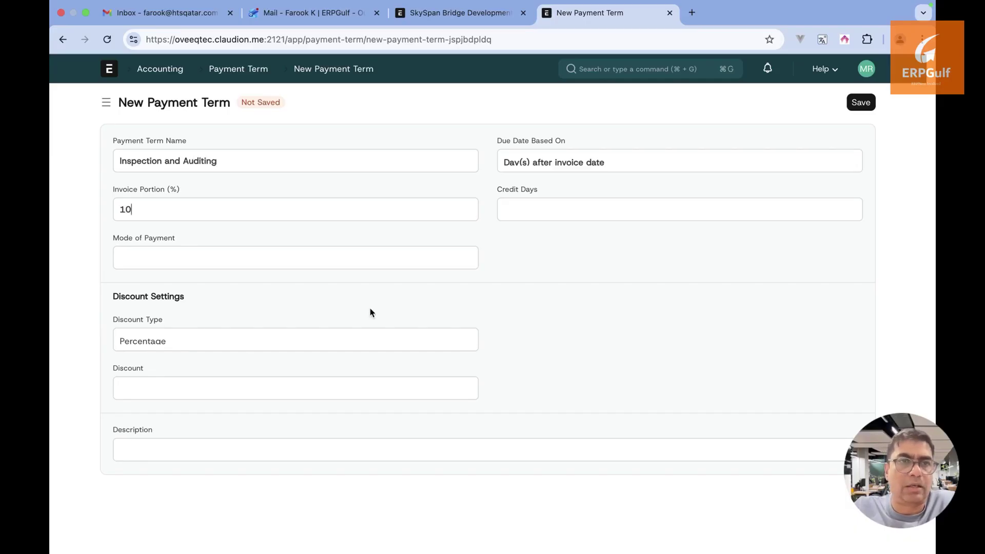
click(861, 106)
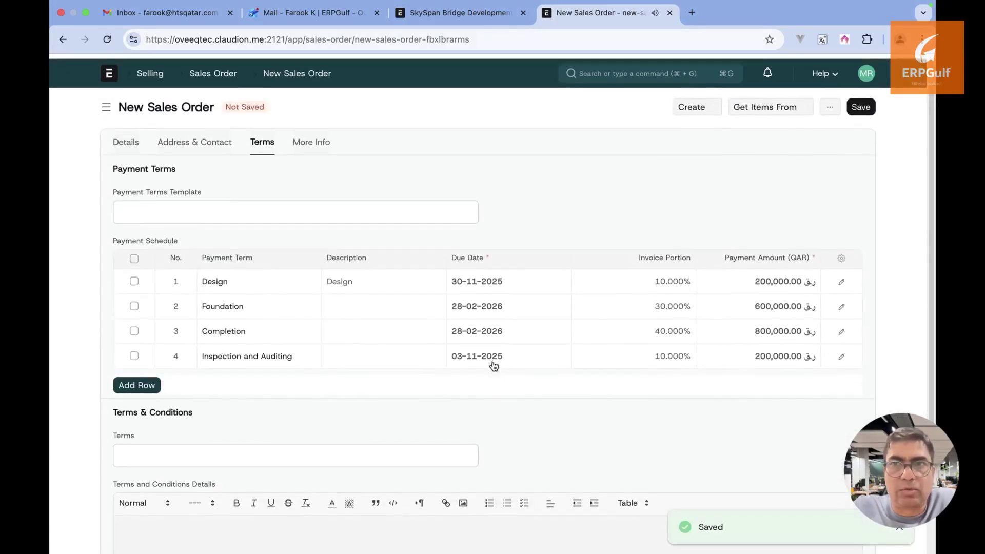
Raise the Design row to 20% after the total error, then retry saving and dismiss the duplicate-date warning
click(862, 103)
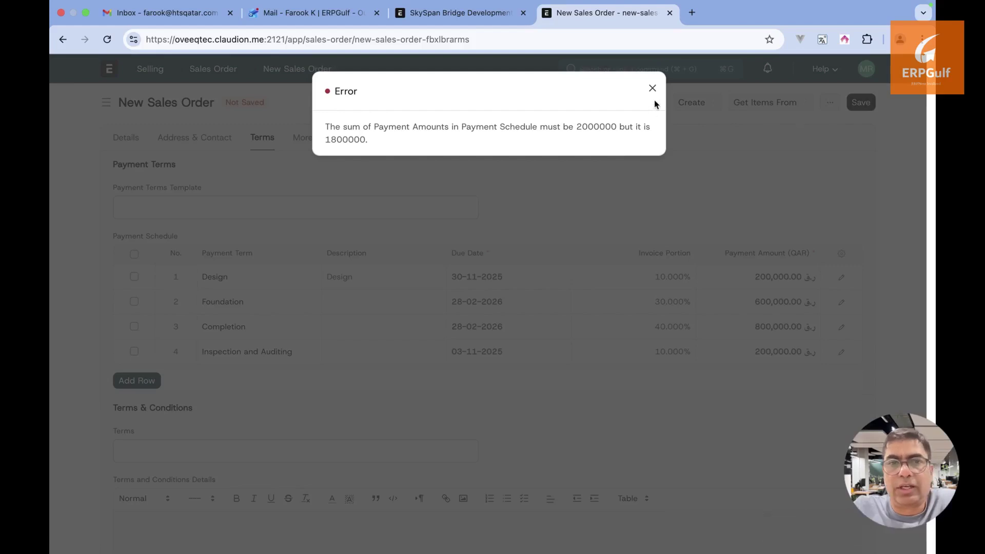
click(652, 89)
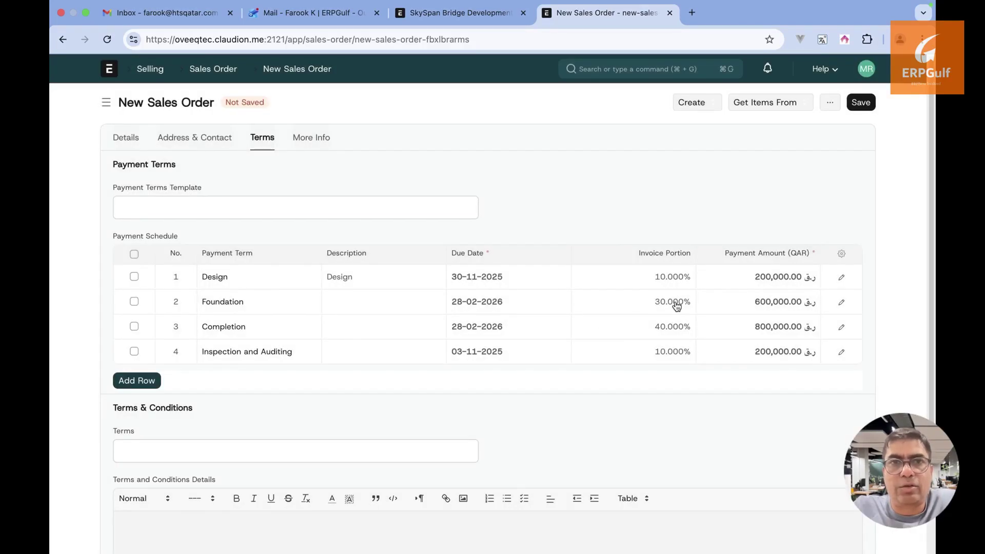
click(637, 358)
click(648, 284)
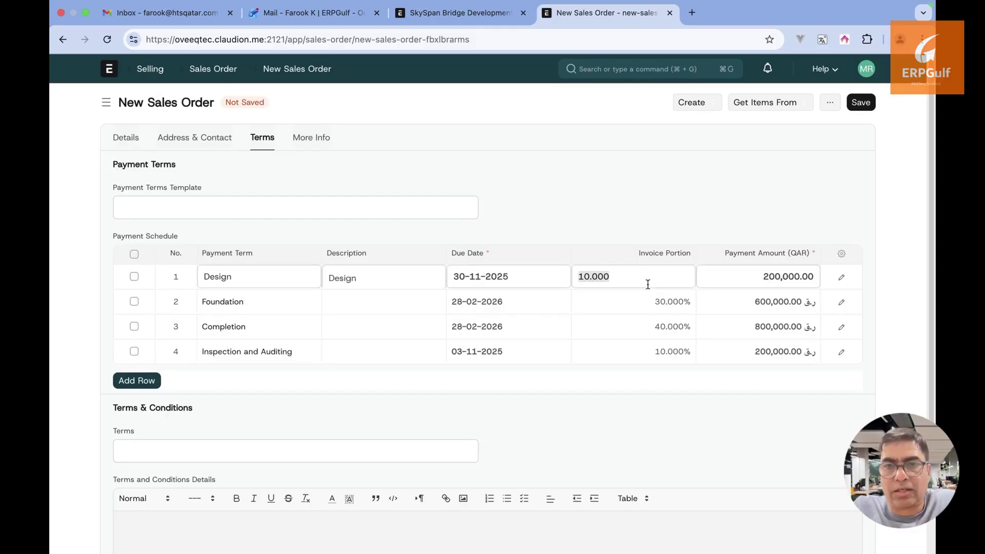
text(20)
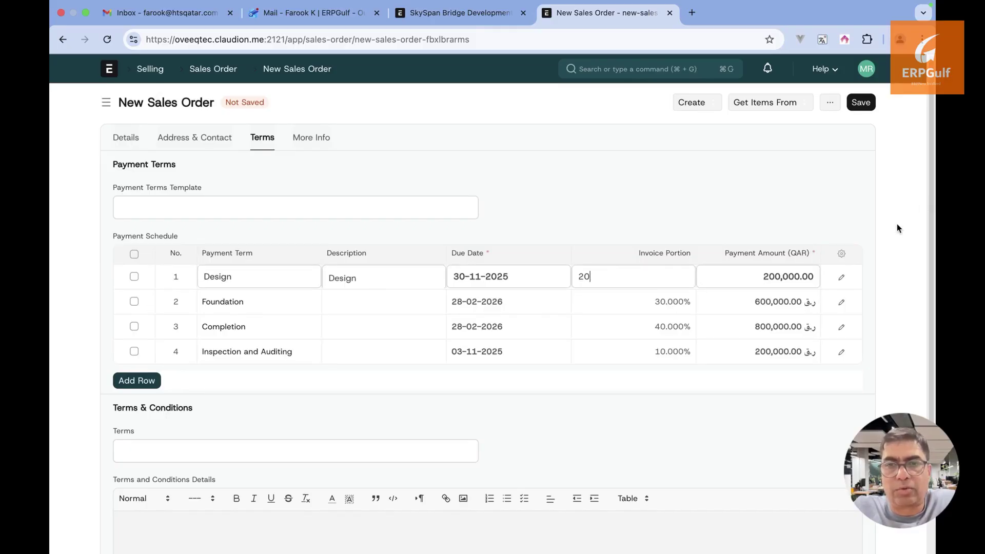
click(865, 102)
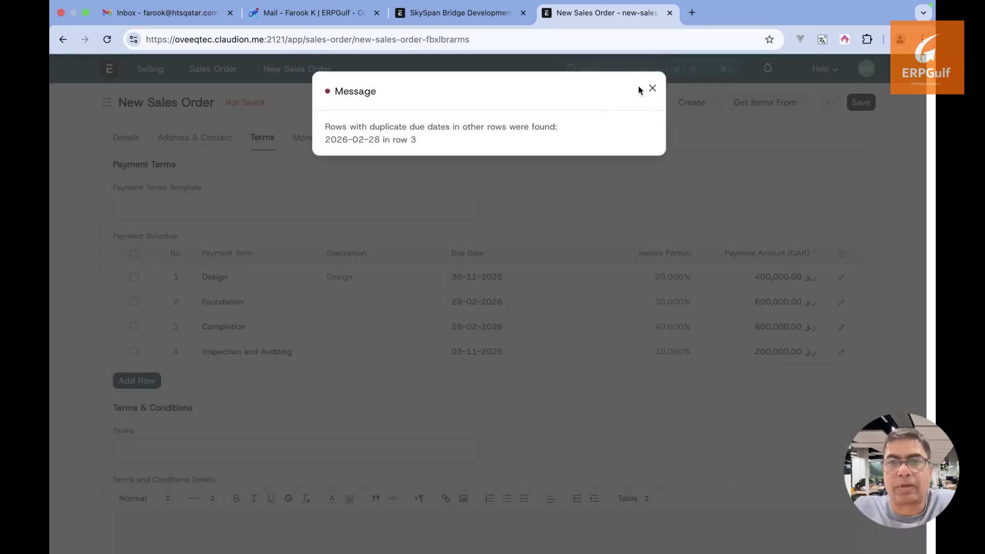
click(652, 89)
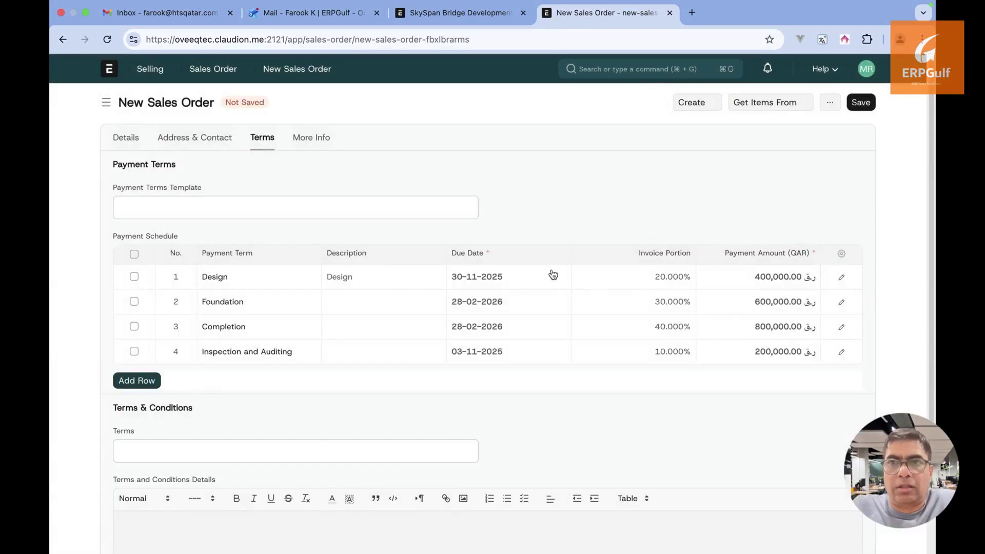
Change the Inspection and Auditing due date to 03-11-2026 and retry saving
click(530, 352)
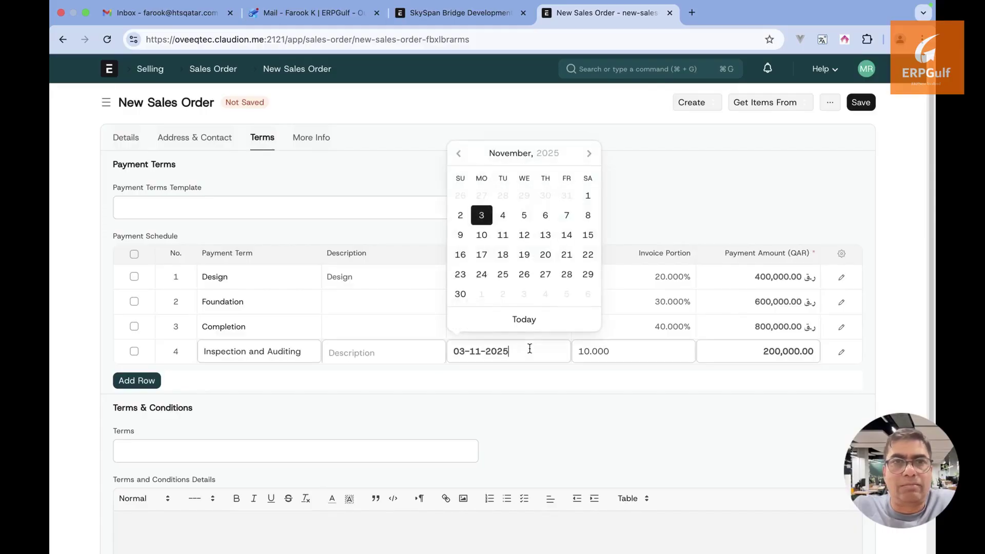
double_click(529, 349)
key(Right)
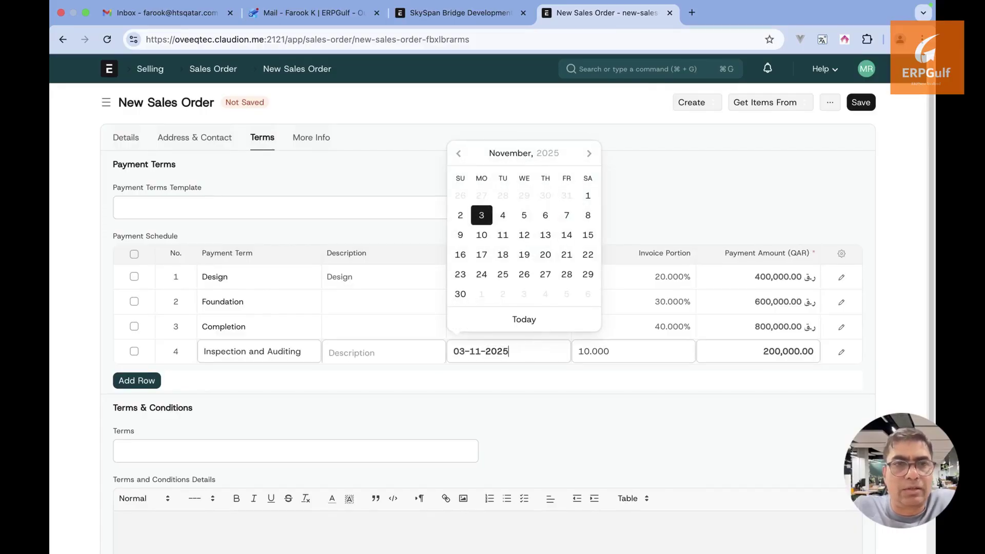
click(540, 382)
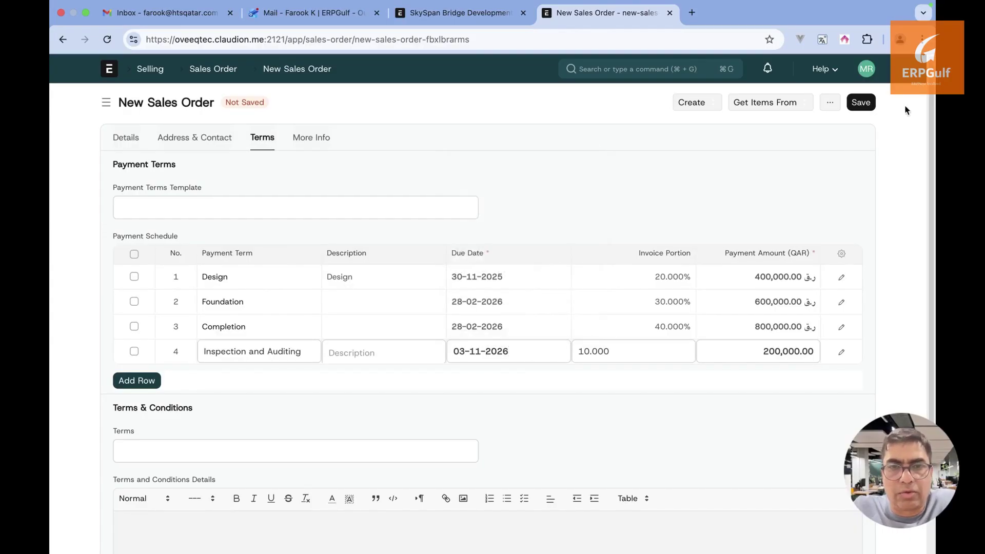
click(862, 103)
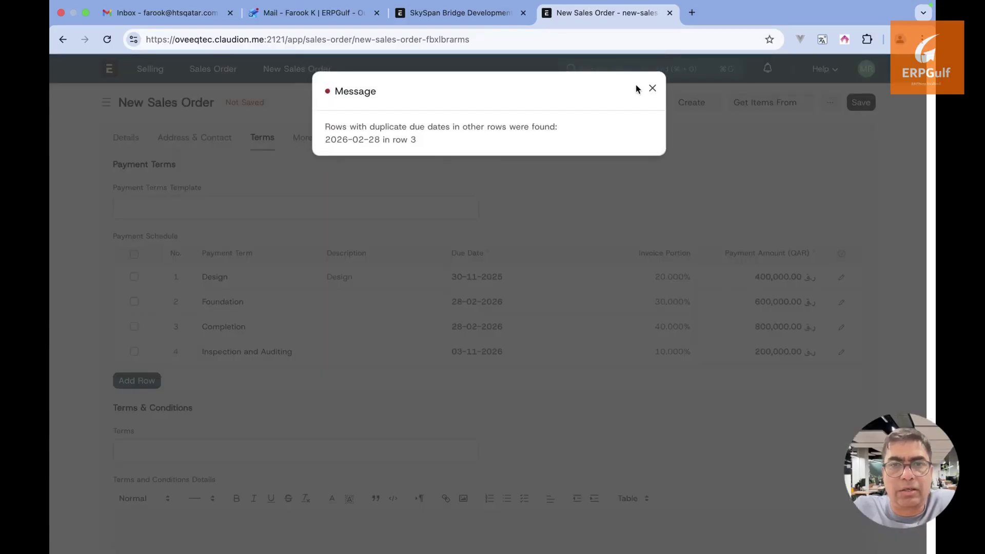
click(650, 88)
Move the Completion due date to 28-06-2026 and save the order as a draft
click(513, 327)
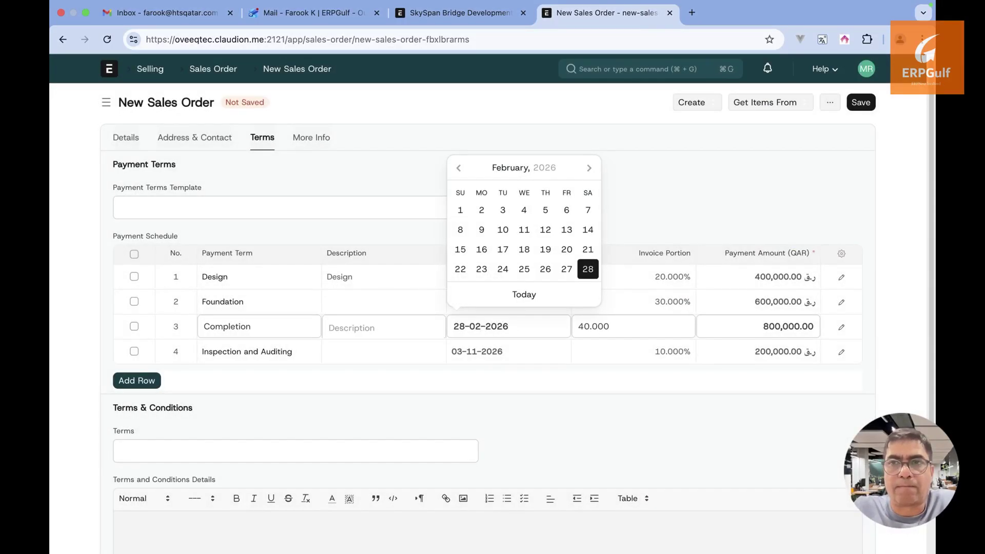
key(BackSpace)
text(6)
click(532, 388)
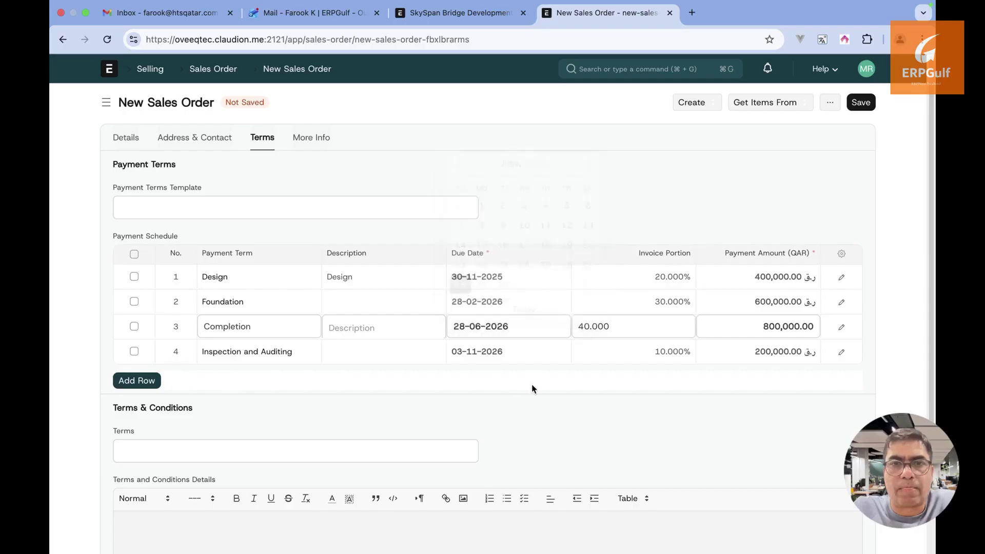
click(863, 106)
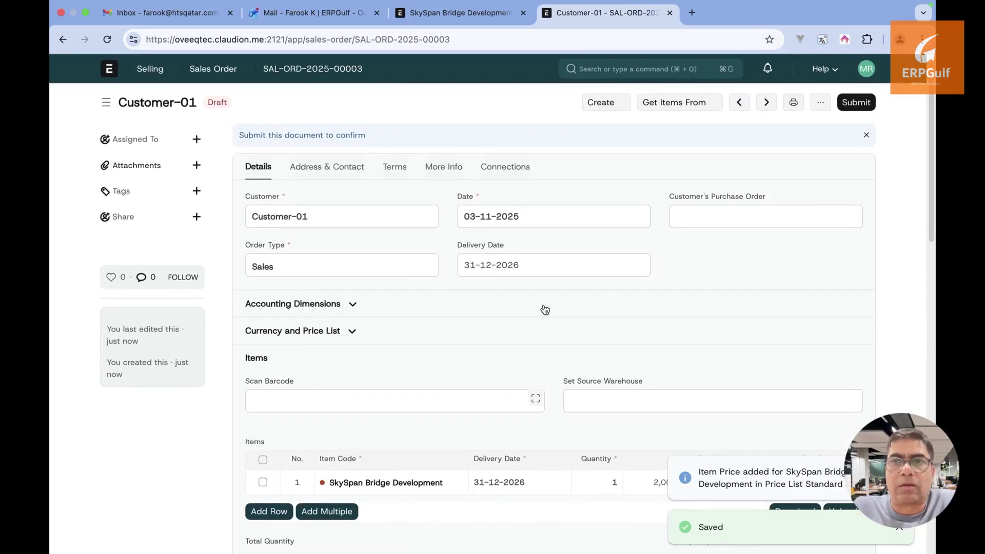
click(346, 171)
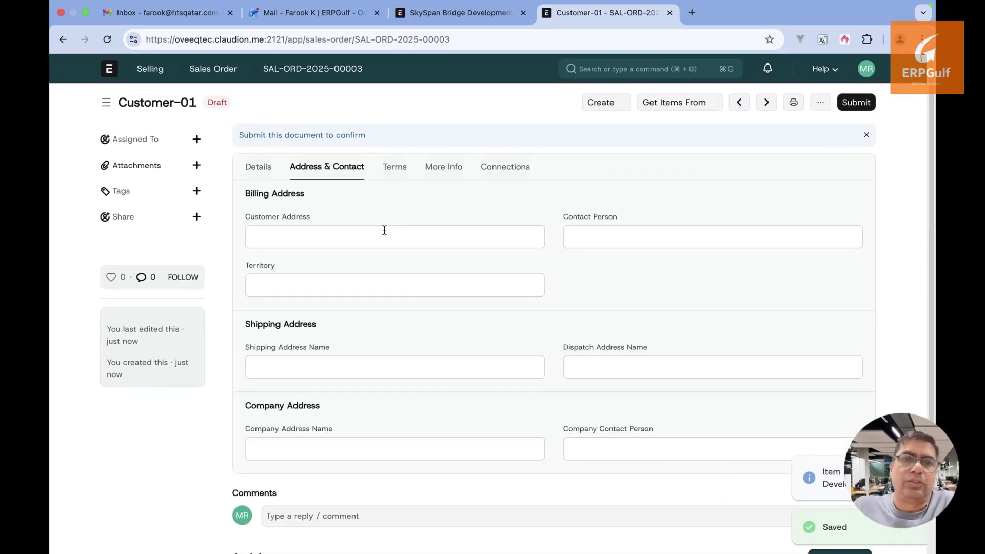
click(395, 169)
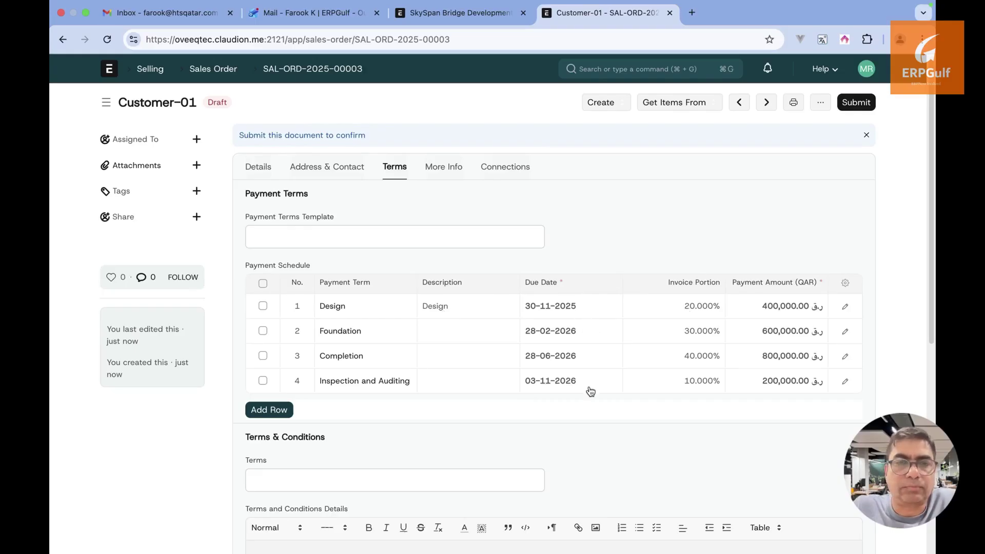
click(442, 170)
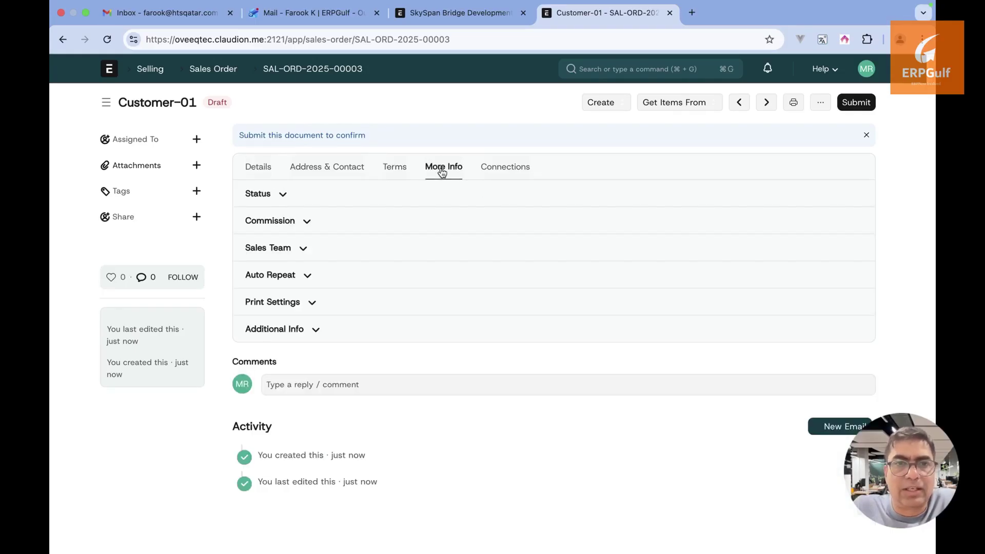
click(279, 197)
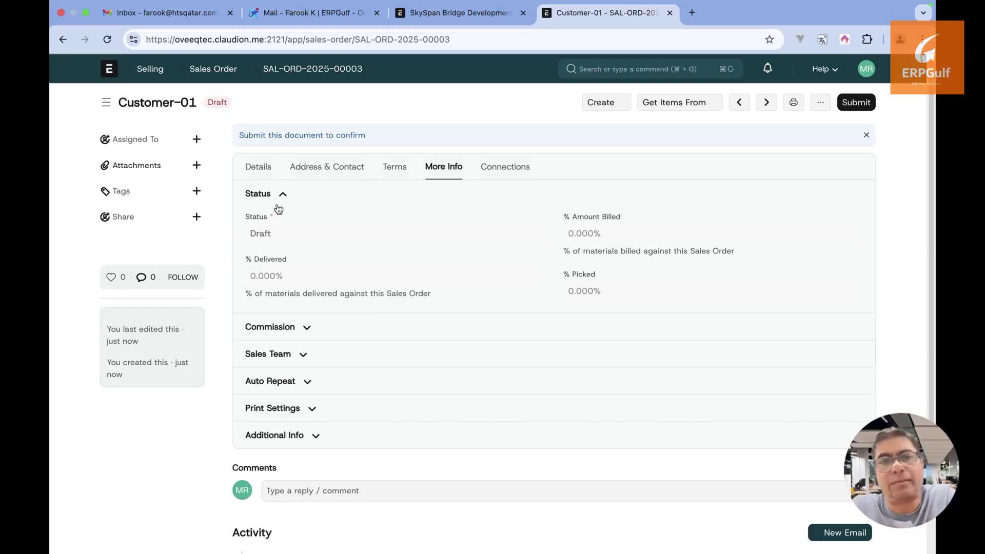
click(294, 326)
scroll(294, 326, down, 2)
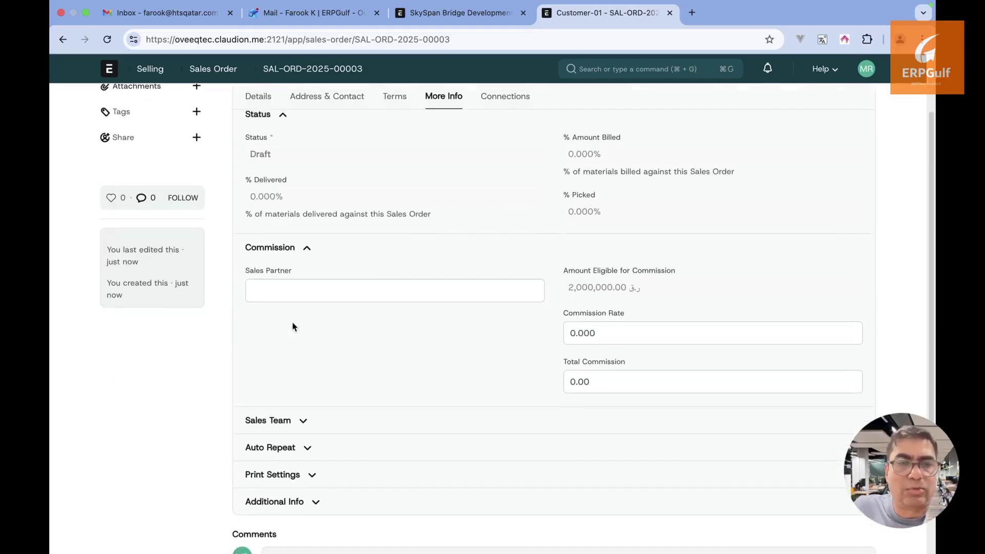
click(305, 420)
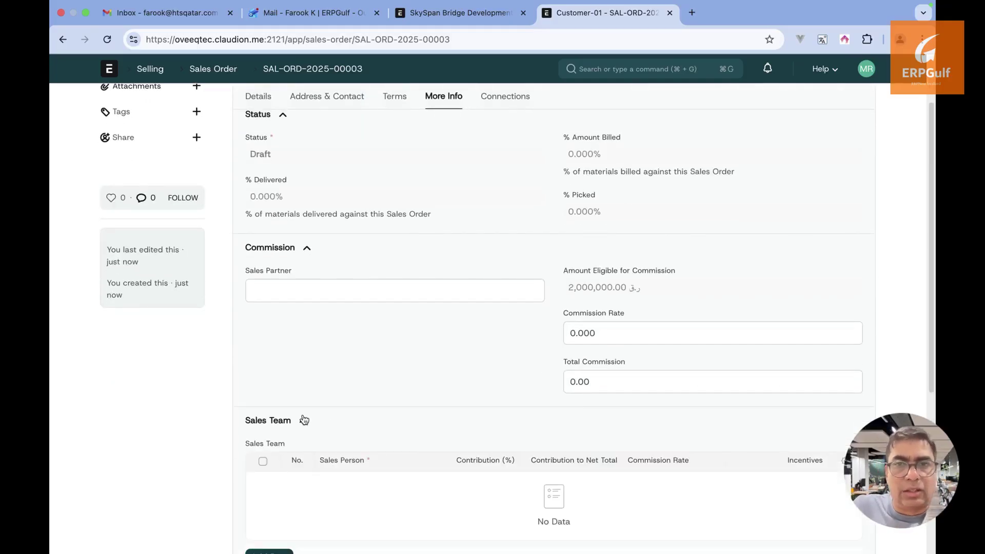
scroll(303, 416, down, 3)
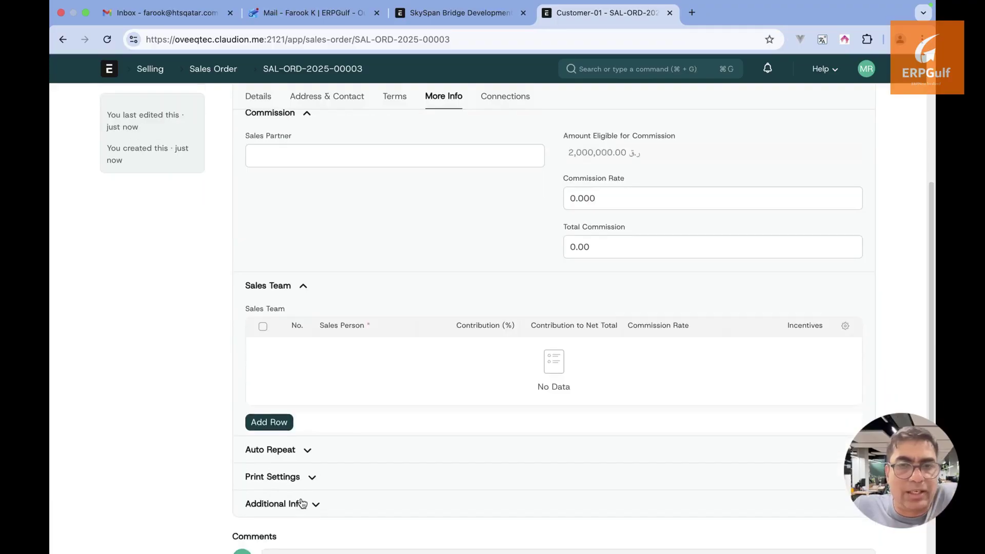
scroll(302, 502, up, 5)
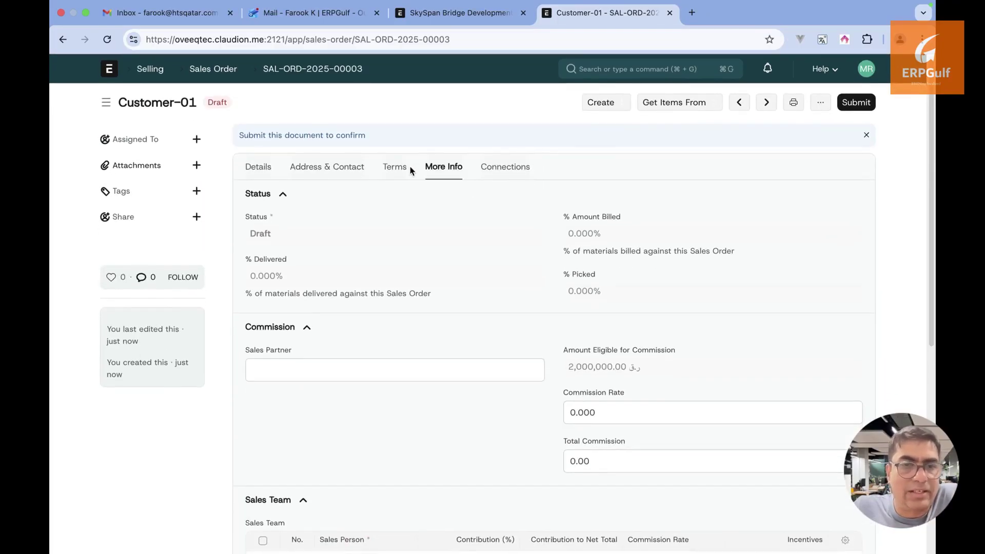
click(336, 168)
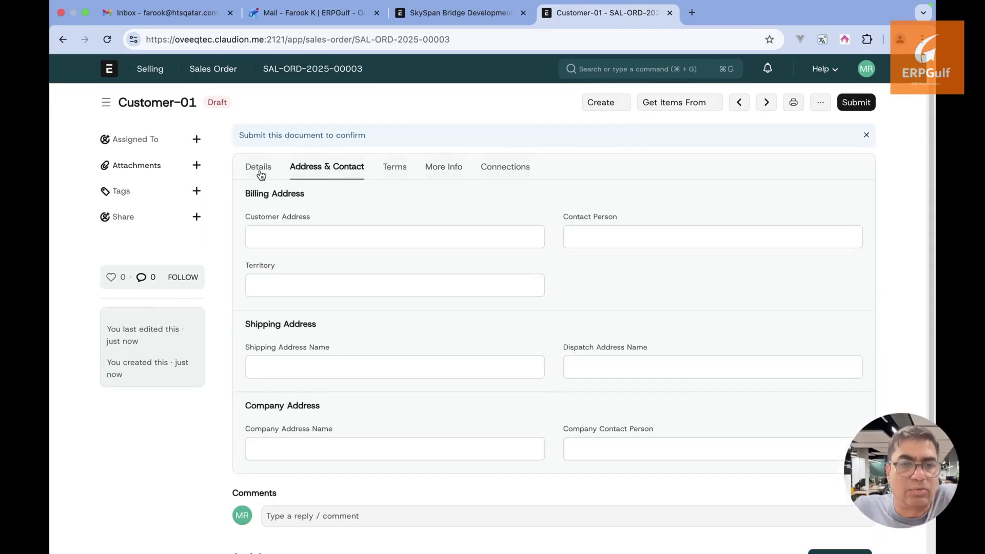
click(262, 174)
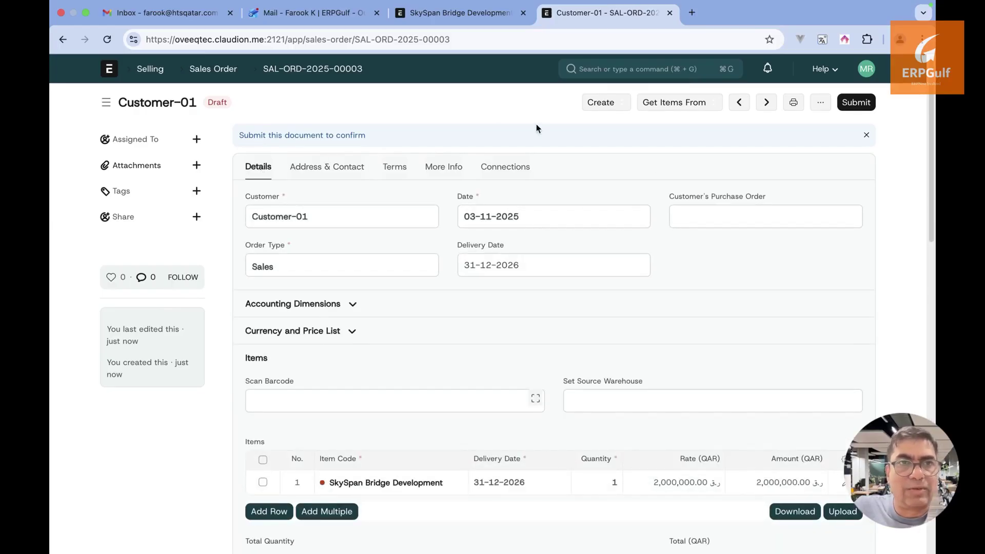
Look over the Create menu's document options for the sales order
click(627, 108)
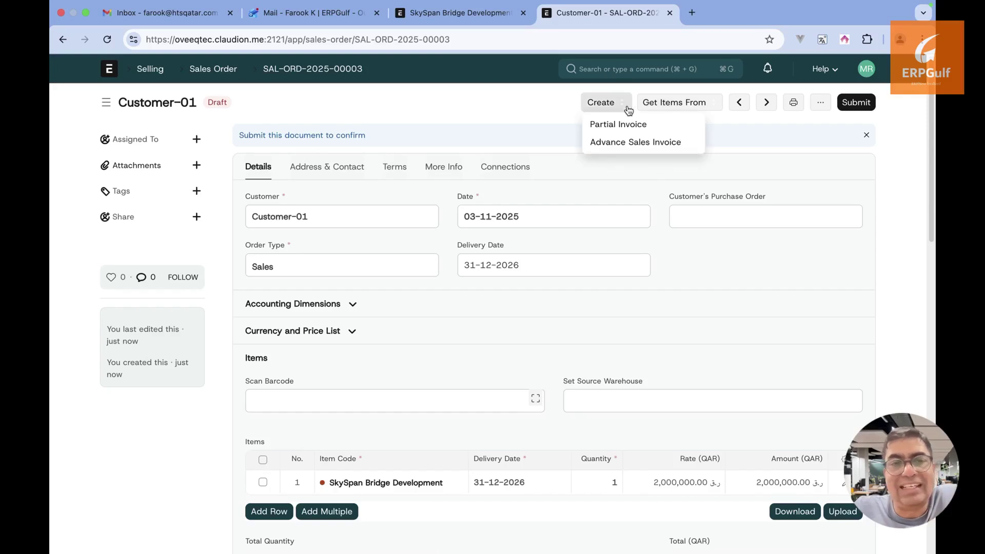
click(436, 104)
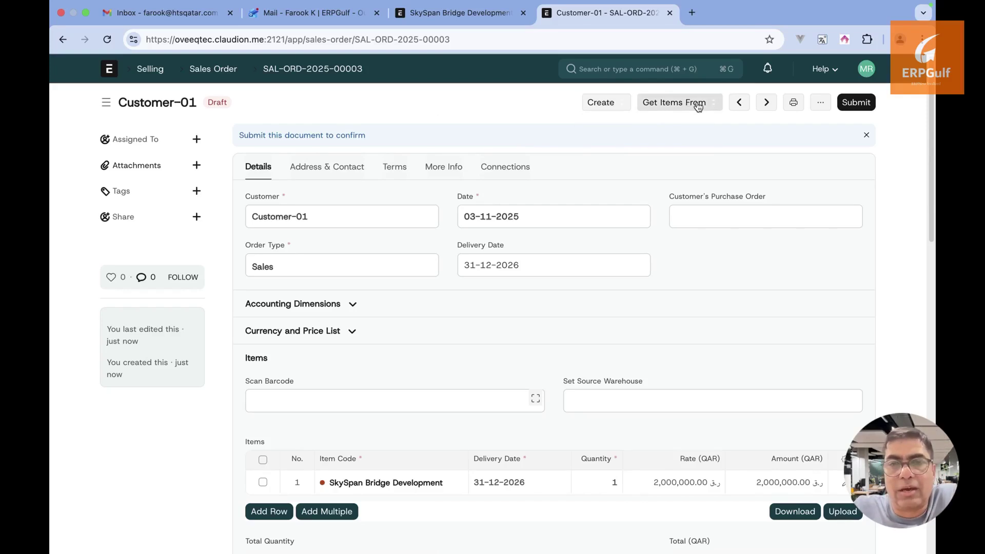
click(622, 103)
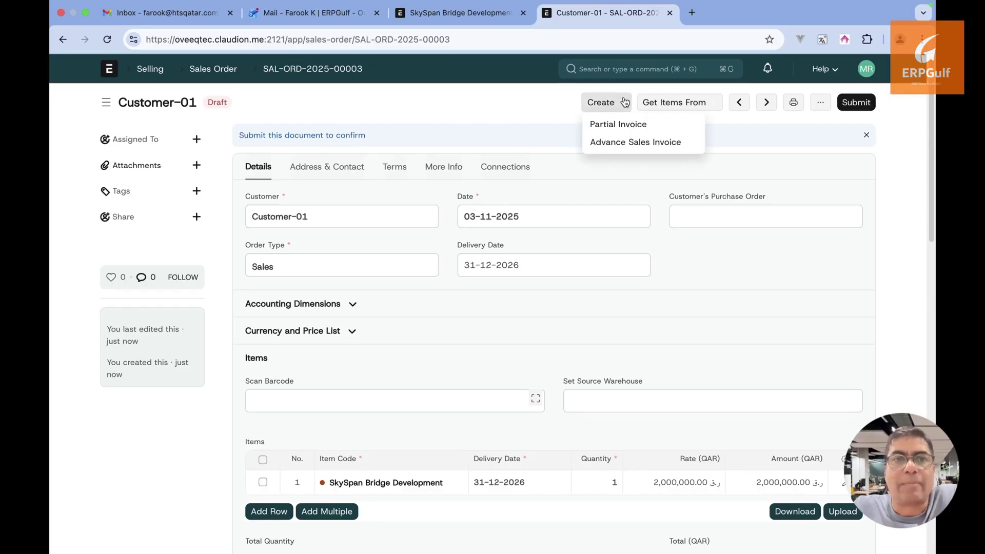
click(478, 134)
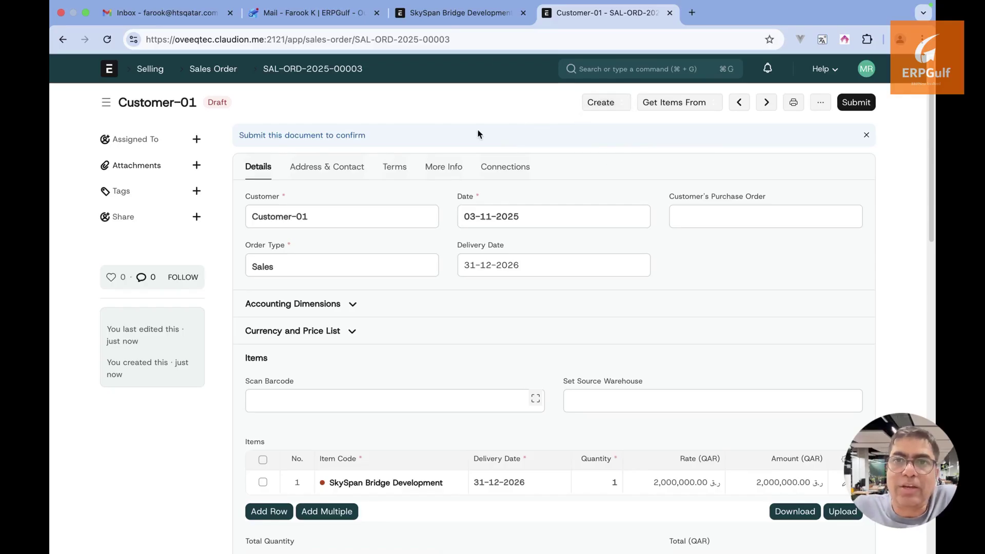
Check the payment terms notes in ExcalidrawZ, then reopen the Create menu for an invoice
key(super+Tab)
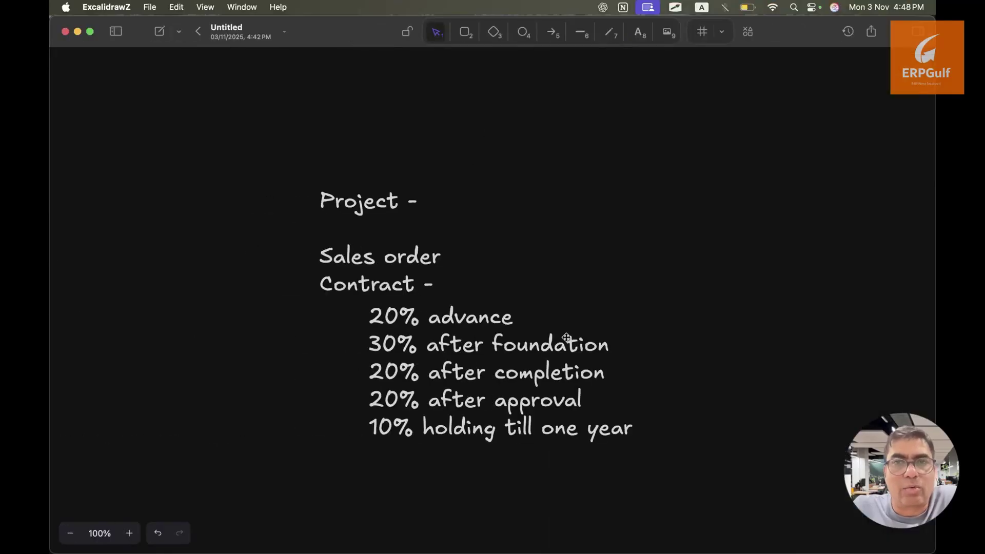
click(561, 322)
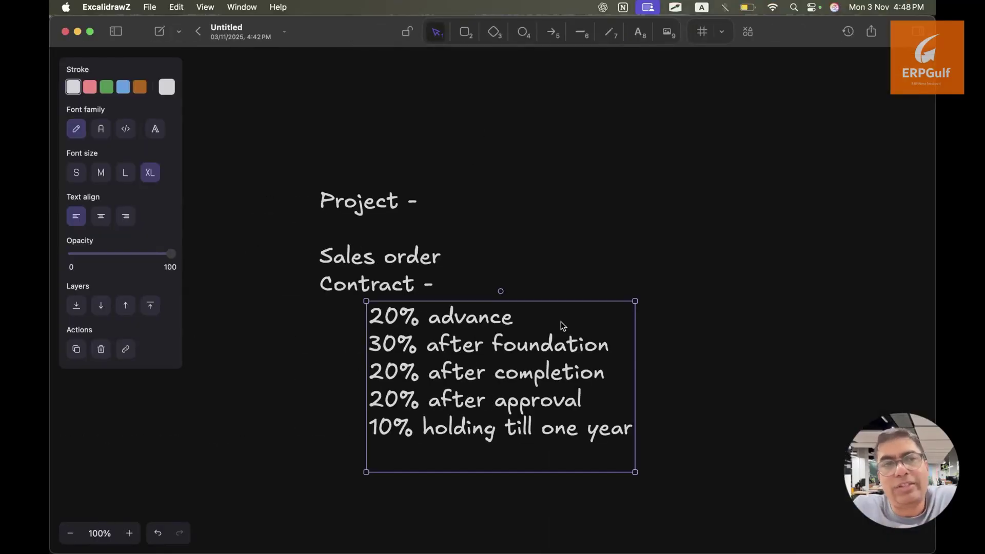
key(super+Tab)
click(621, 104)
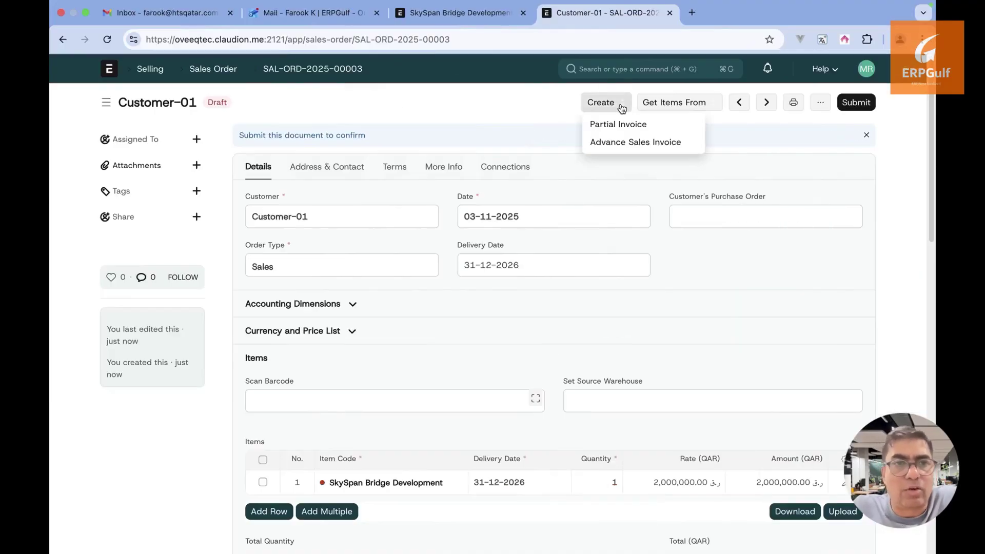
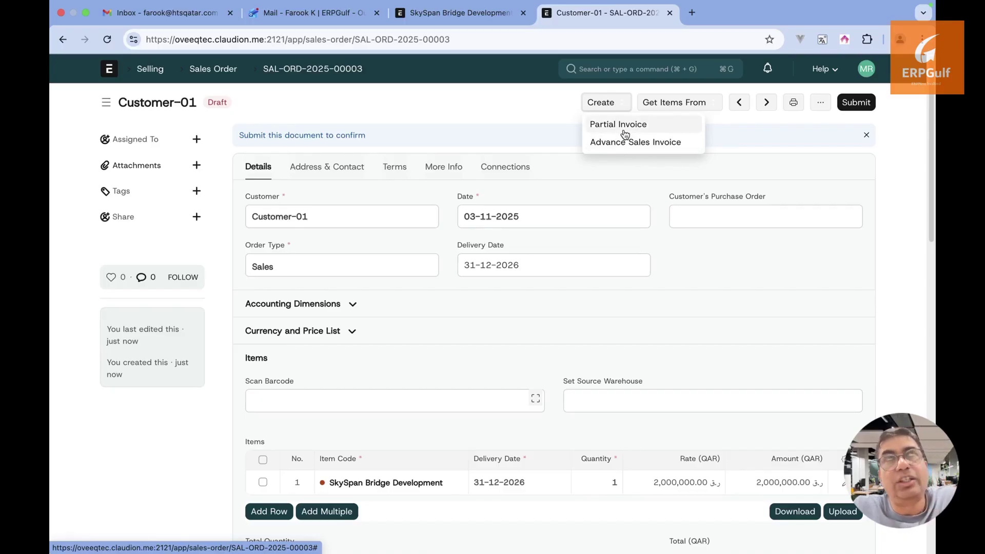
Try a Design partial invoice and an advance invoice from the draft order, dismissing the errors
click(625, 134)
click(490, 151)
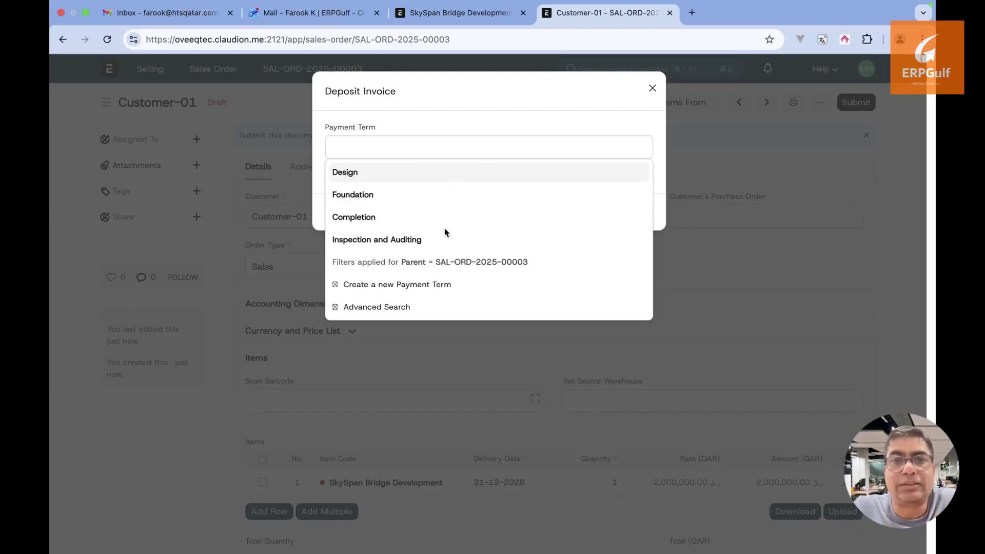
click(620, 91)
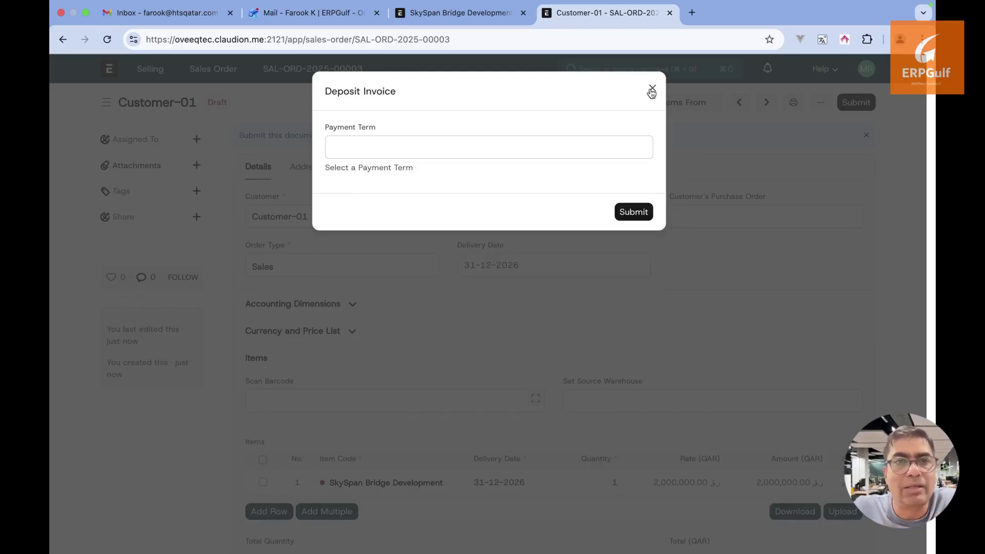
click(651, 92)
click(606, 102)
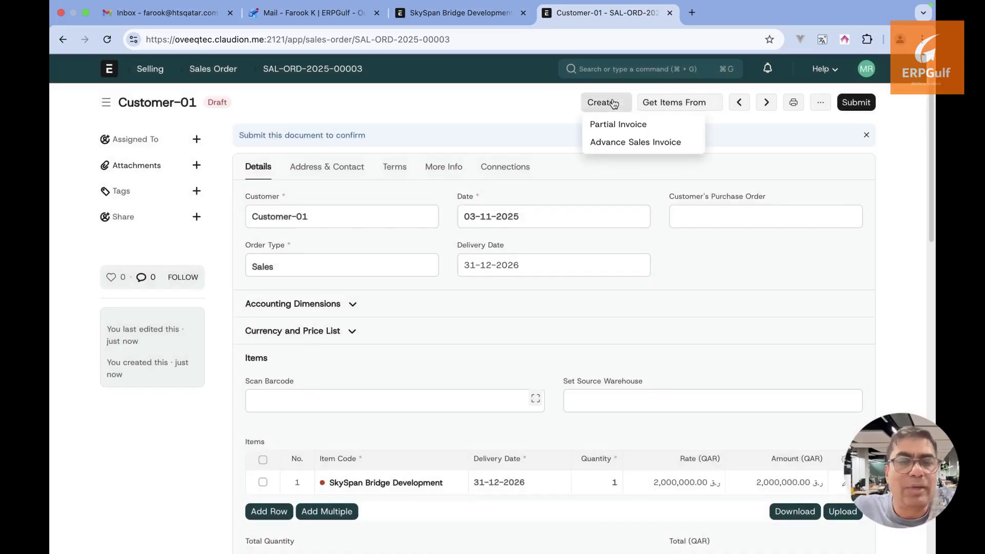
click(621, 146)
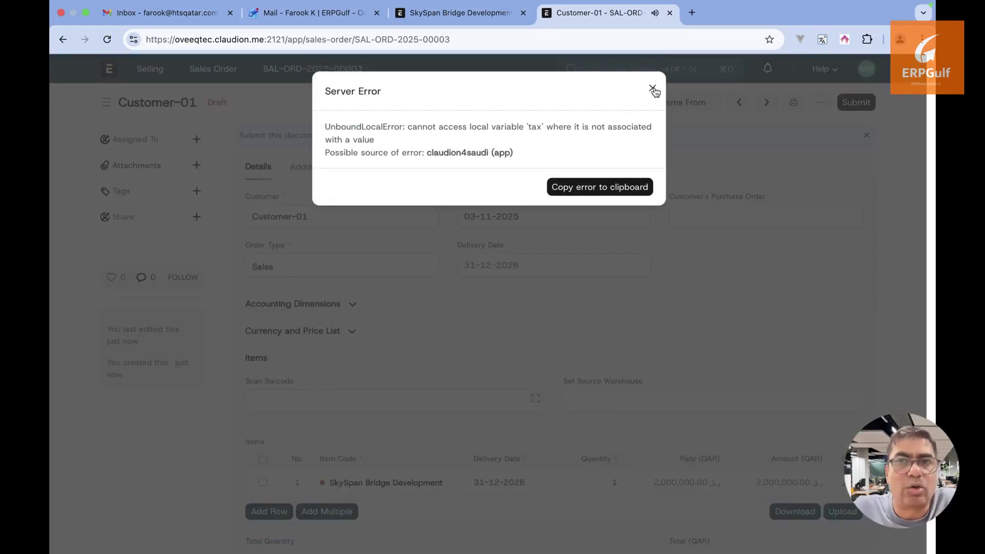
click(652, 89)
click(620, 102)
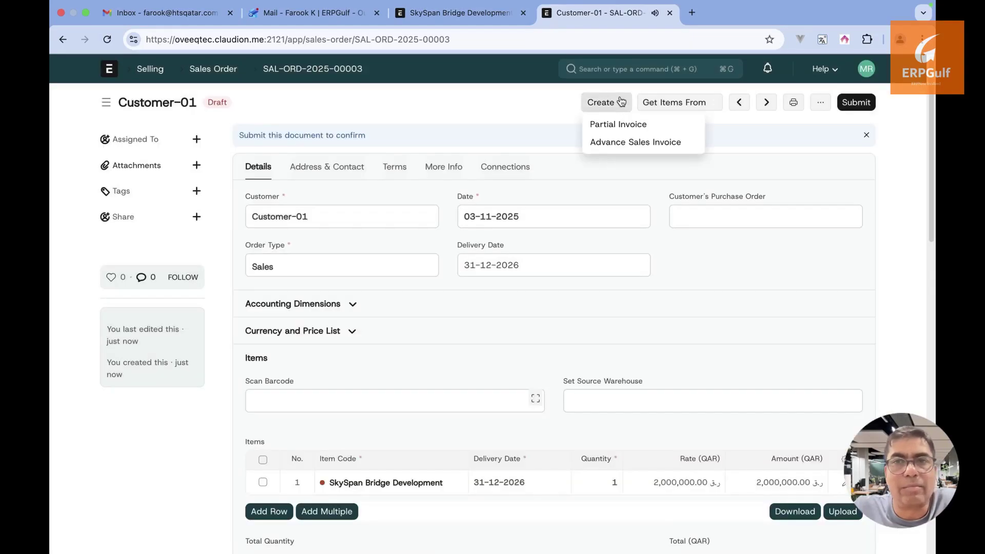
click(609, 131)
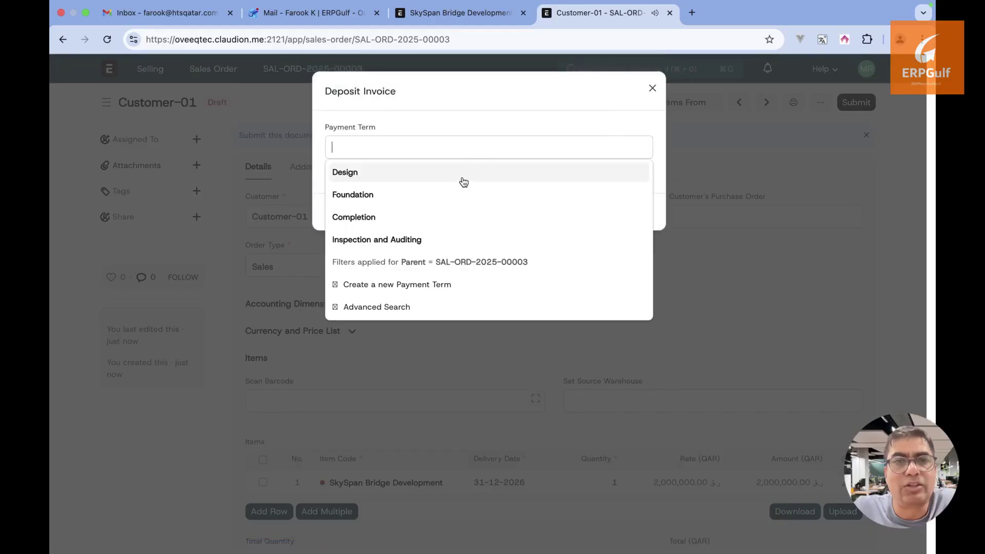
click(463, 174)
click(634, 211)
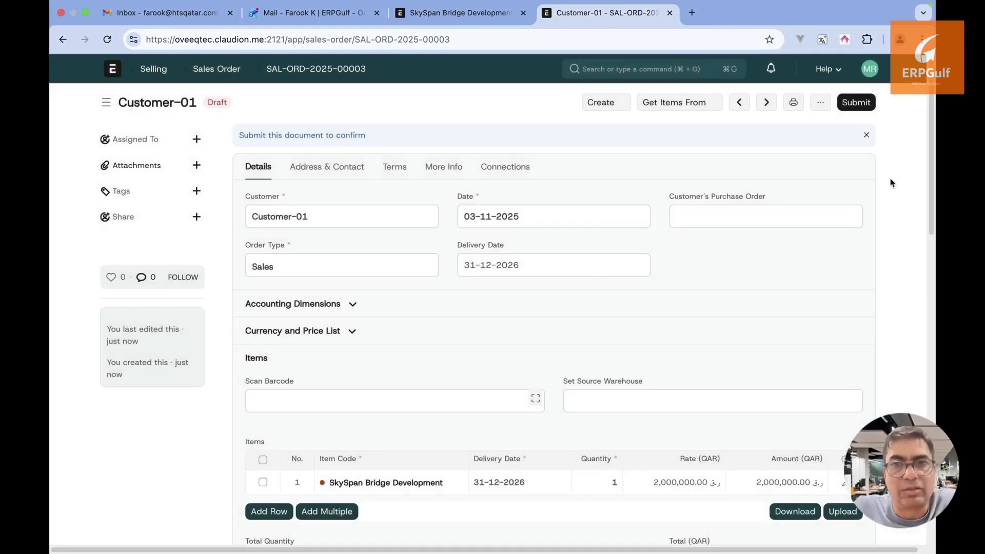
Submit sales order SAL-ORD-2025-00003 and create a partial invoice for the Design payment term
click(857, 102)
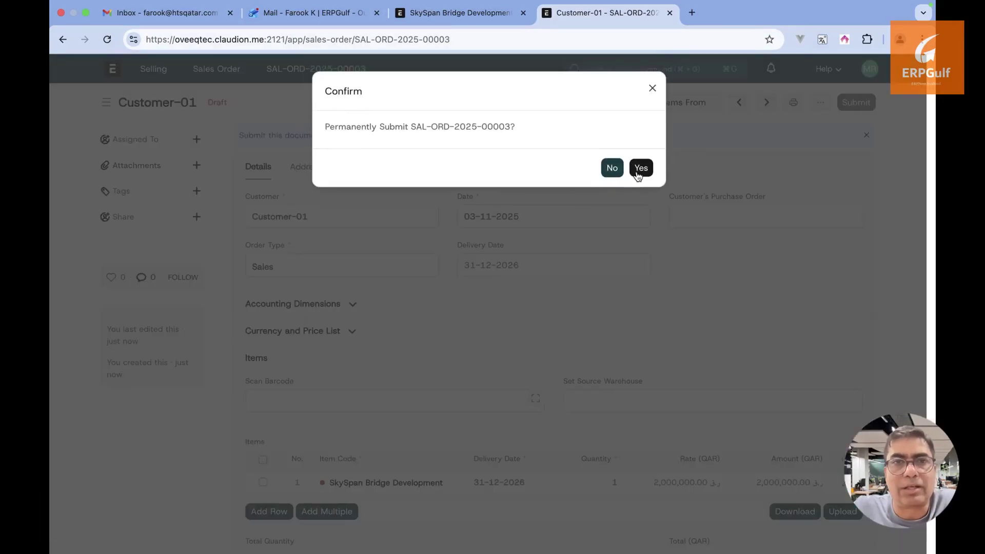
click(640, 169)
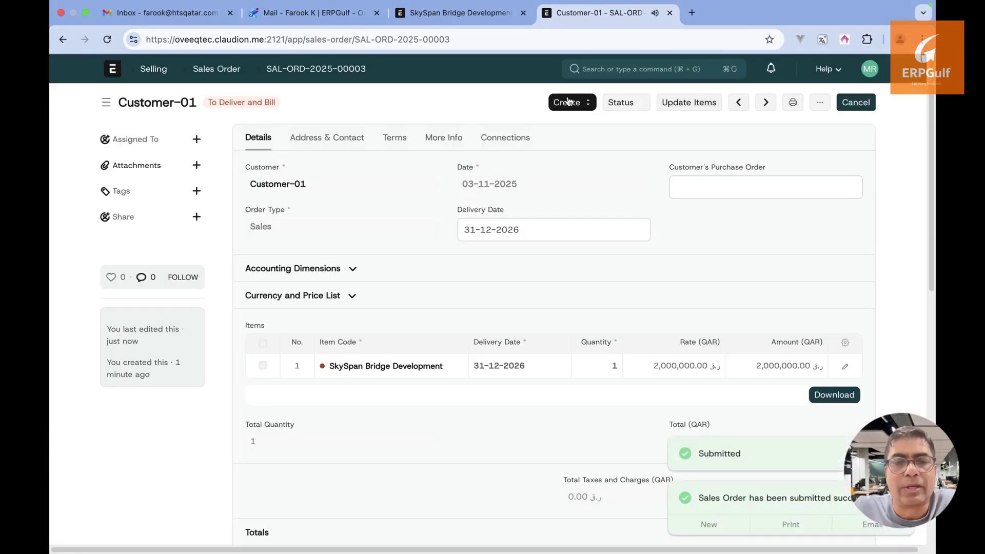
click(569, 102)
click(577, 128)
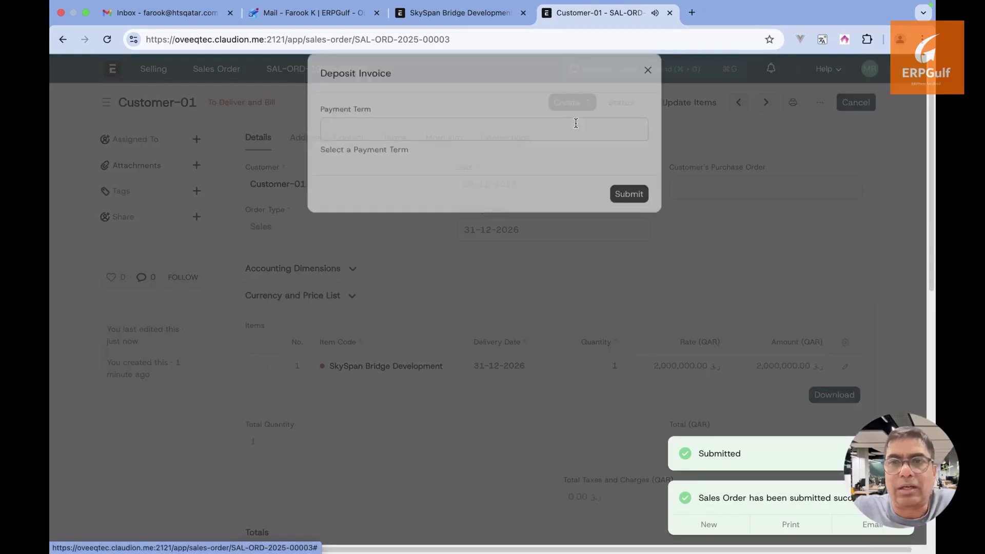
click(441, 140)
click(406, 173)
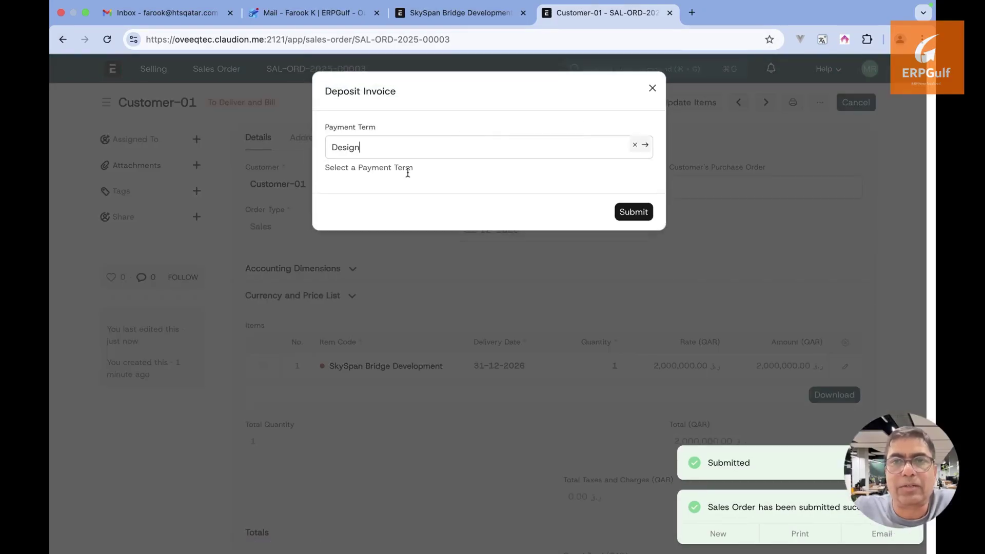
click(644, 212)
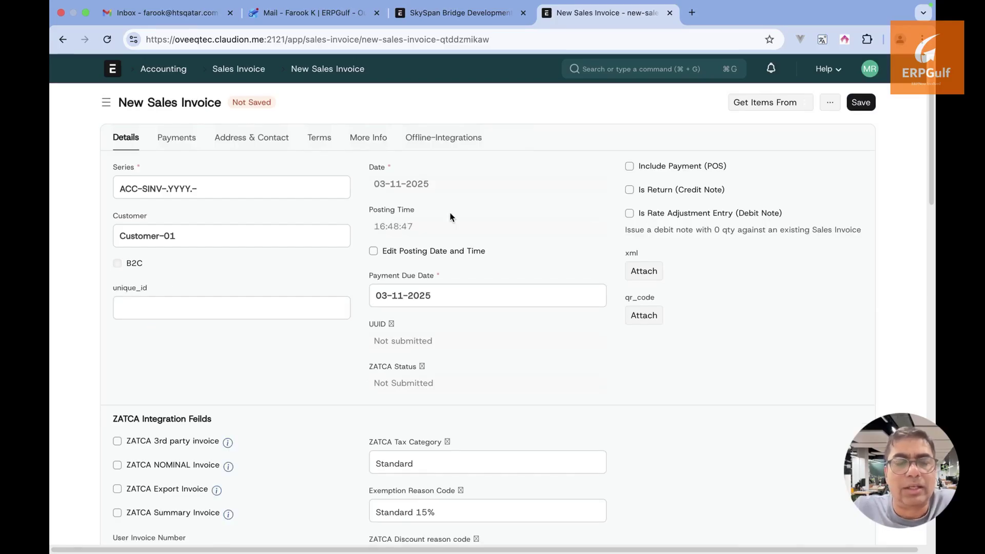
Add a blank row to the Customer-01 invoice's Sales Taxes and Charges table and review the form
scroll(450, 213, down, 10)
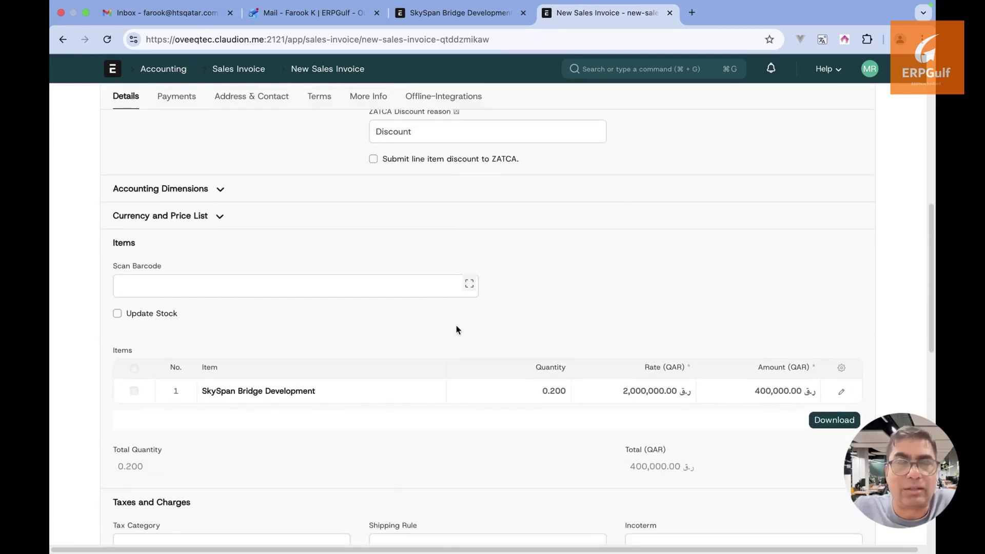
scroll(456, 325, up, 10)
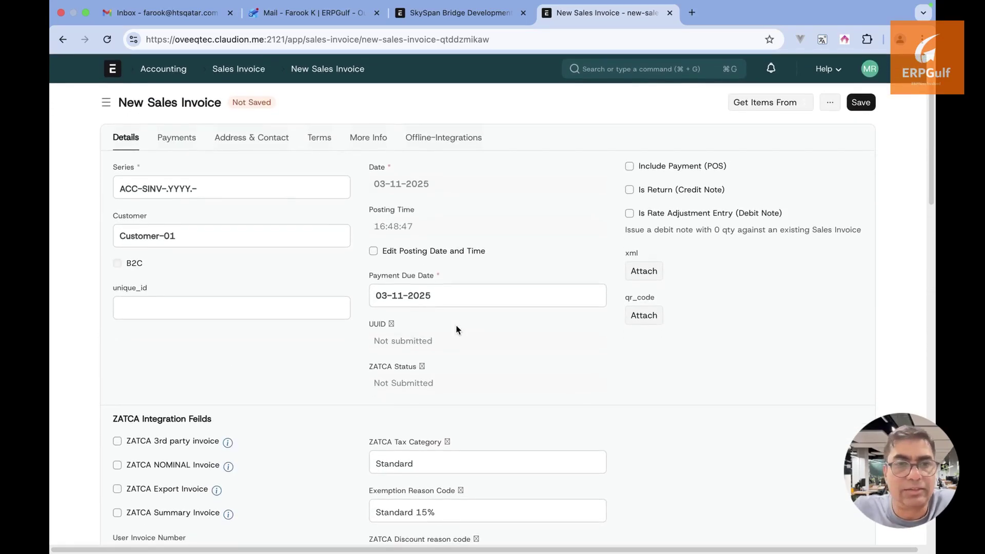
scroll(457, 325, down, 10)
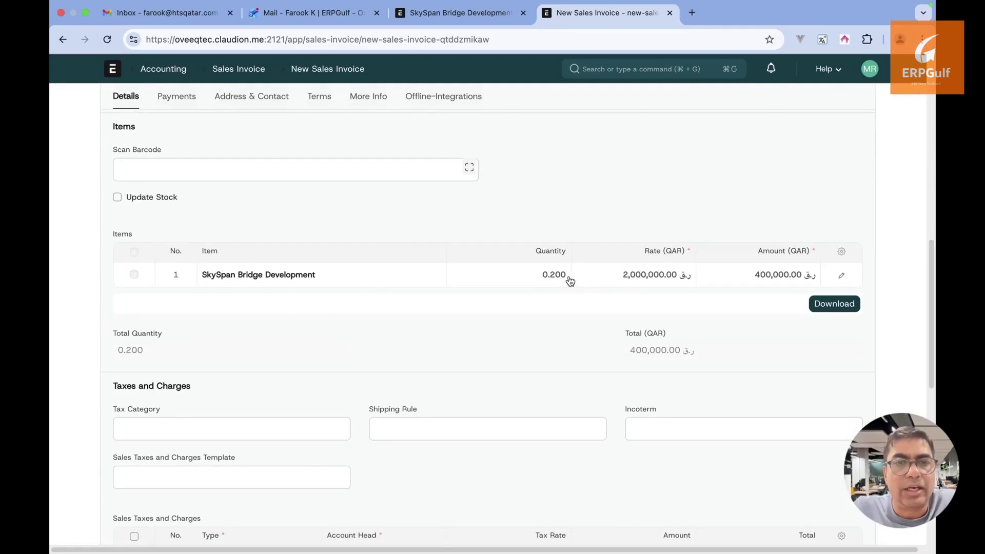
scroll(559, 303, down, 6)
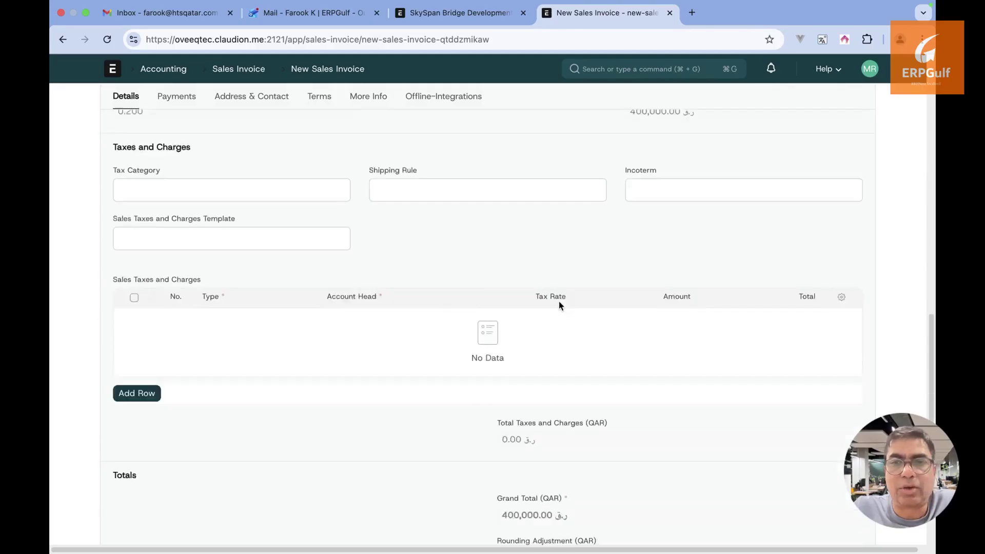
click(152, 316)
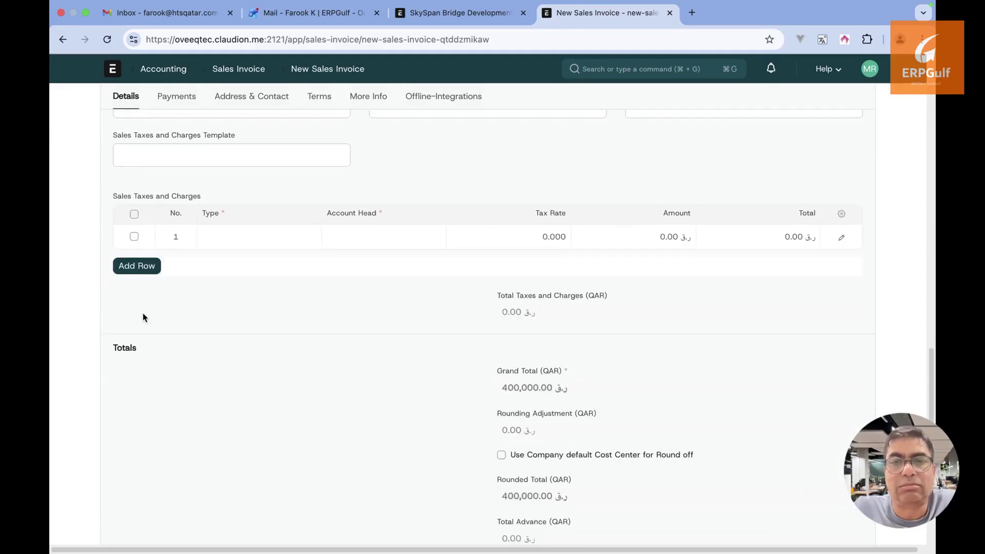
scroll(292, 190, up, 15)
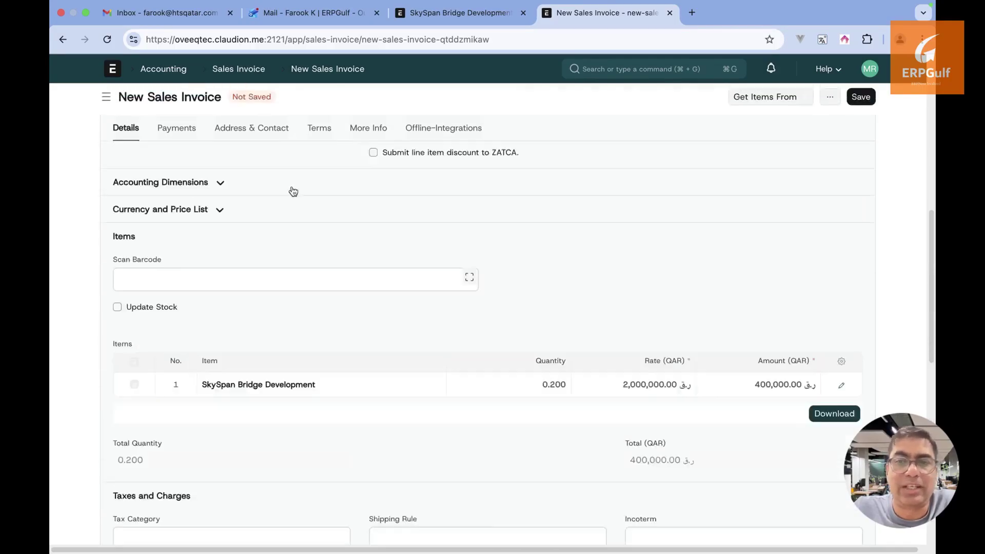
scroll(292, 186, down, 1)
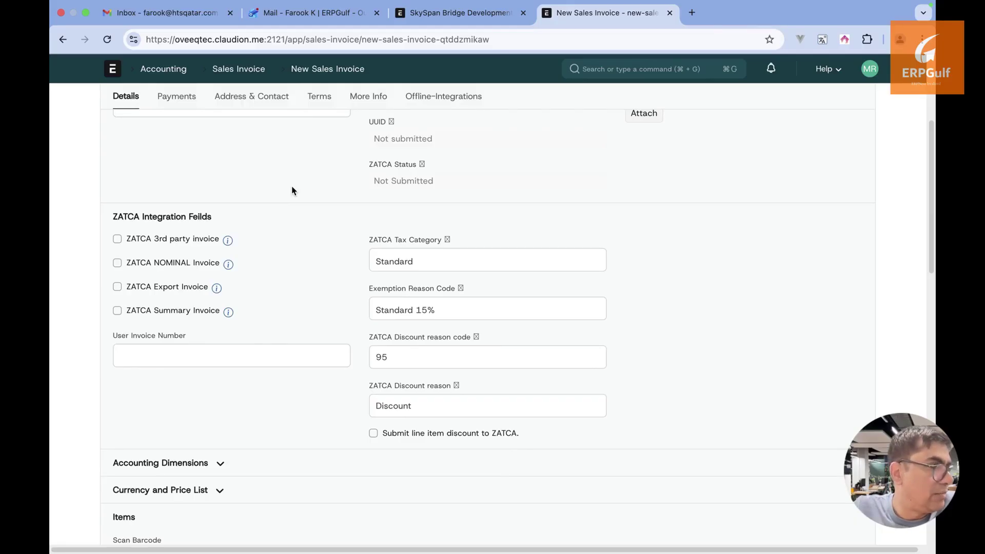
scroll(292, 191, down, 1)
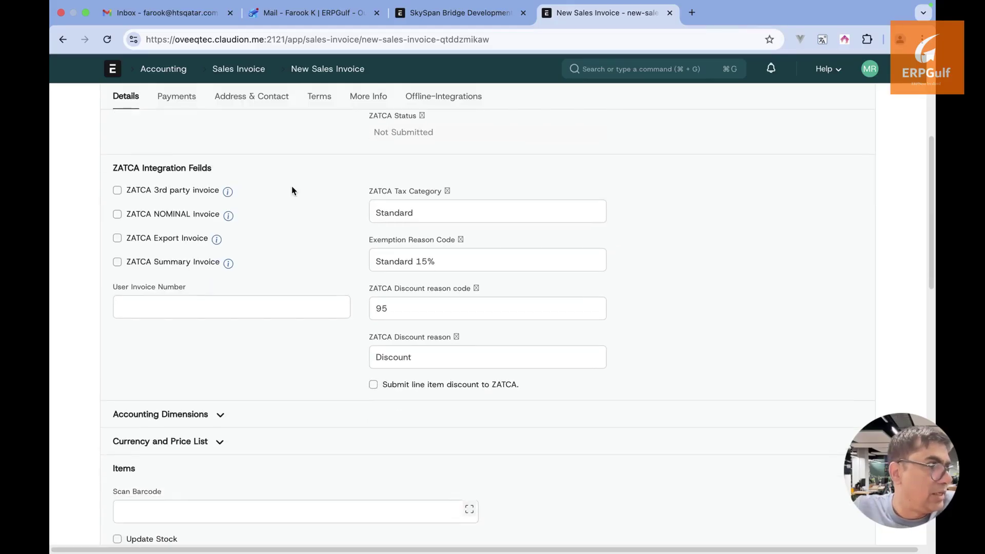
scroll(292, 190, down, 1)
scroll(292, 190, up, 6)
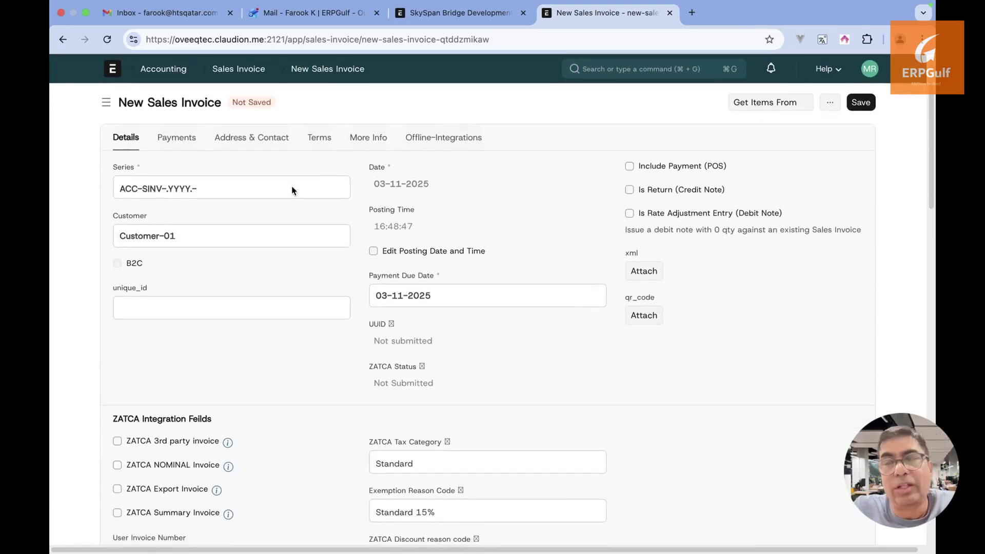
scroll(292, 190, down, 1)
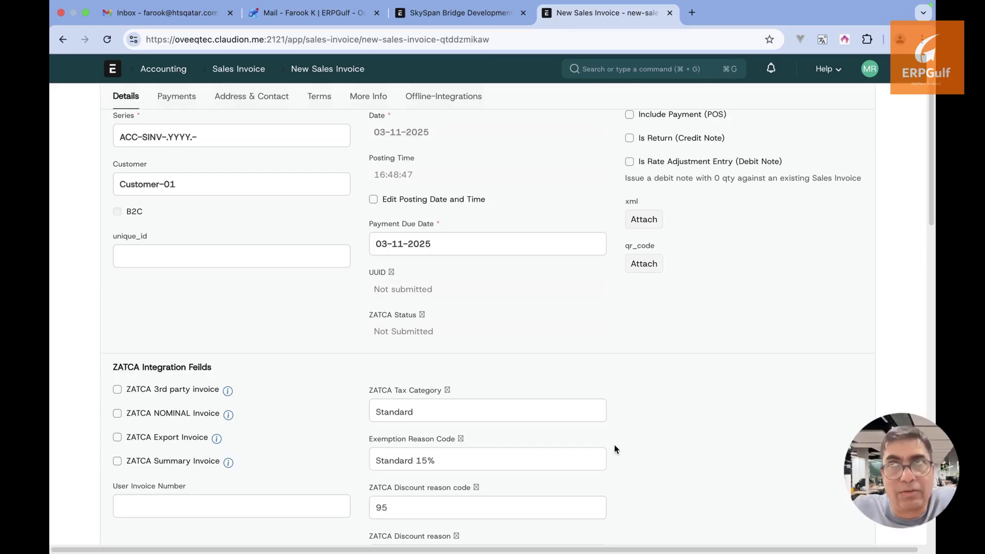
scroll(616, 449, down, 6)
scroll(616, 450, down, 1)
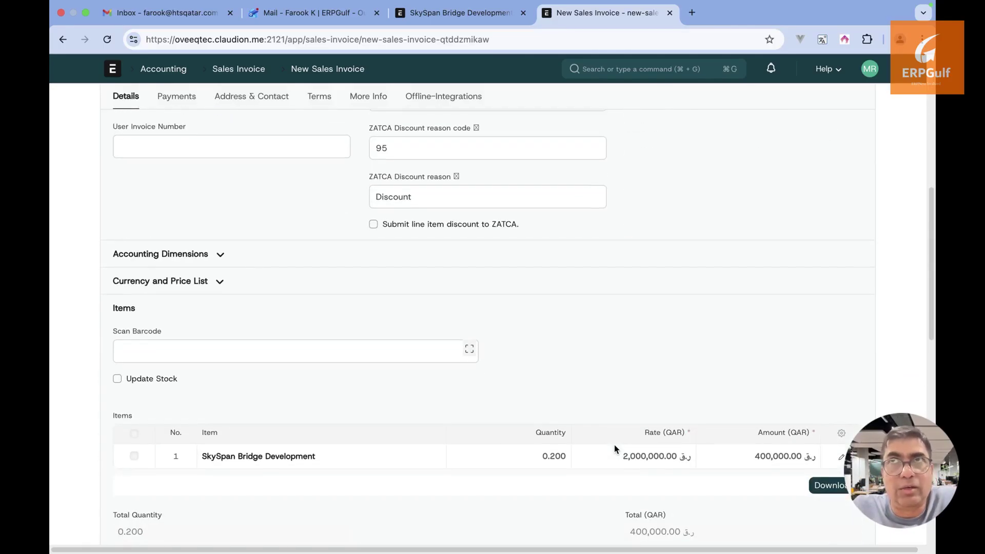
scroll(616, 449, down, 8)
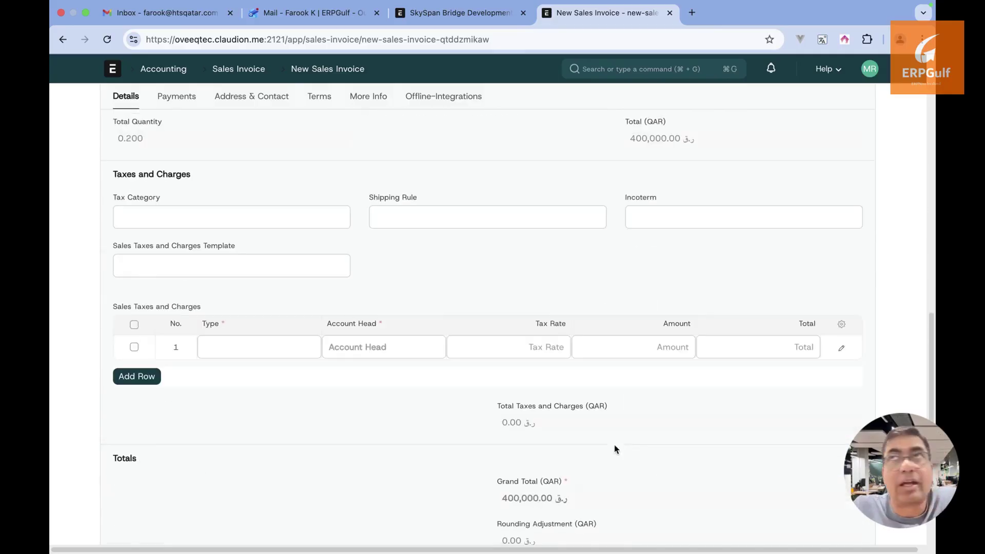
scroll(281, 365, up, 20)
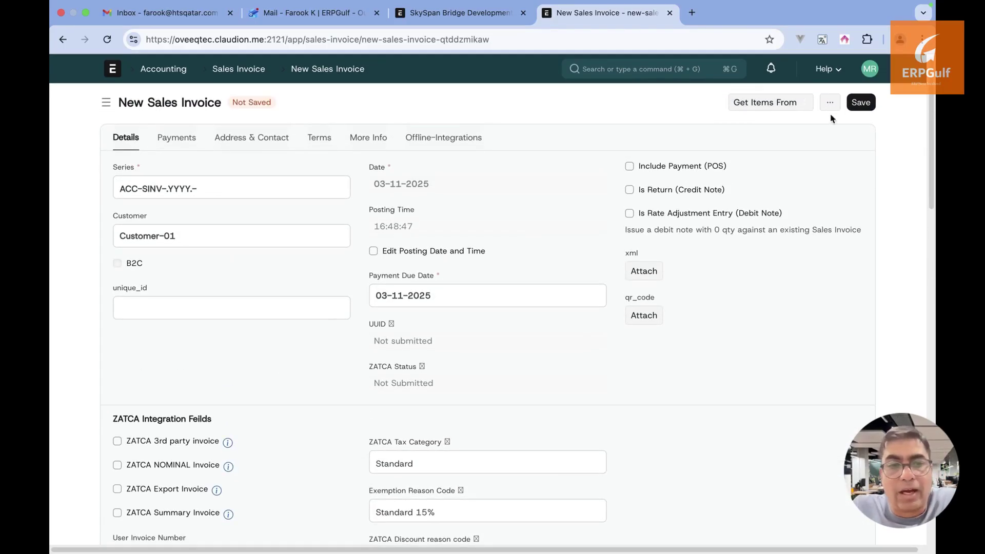
Set tax row 1 to type On Net Total with a rate of 15
click(866, 102)
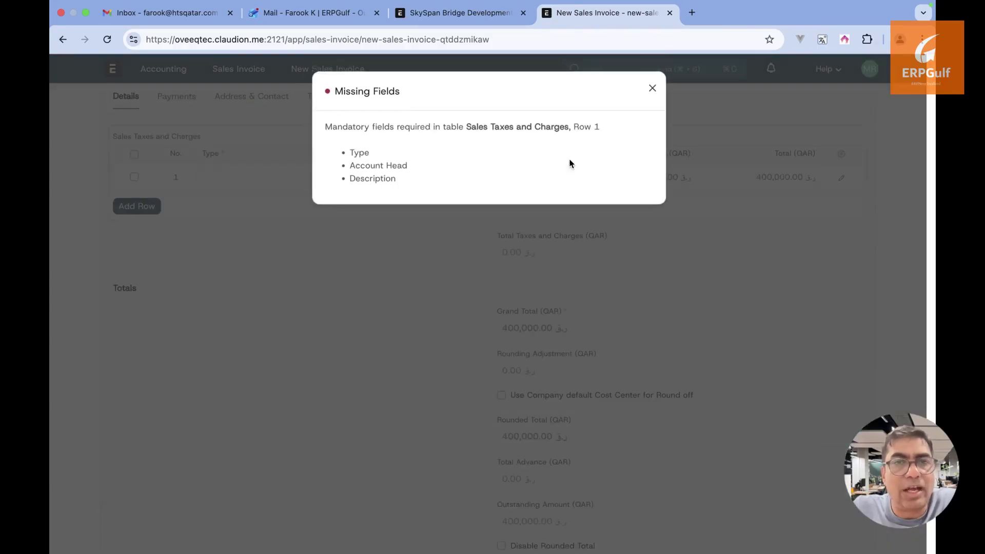
click(655, 88)
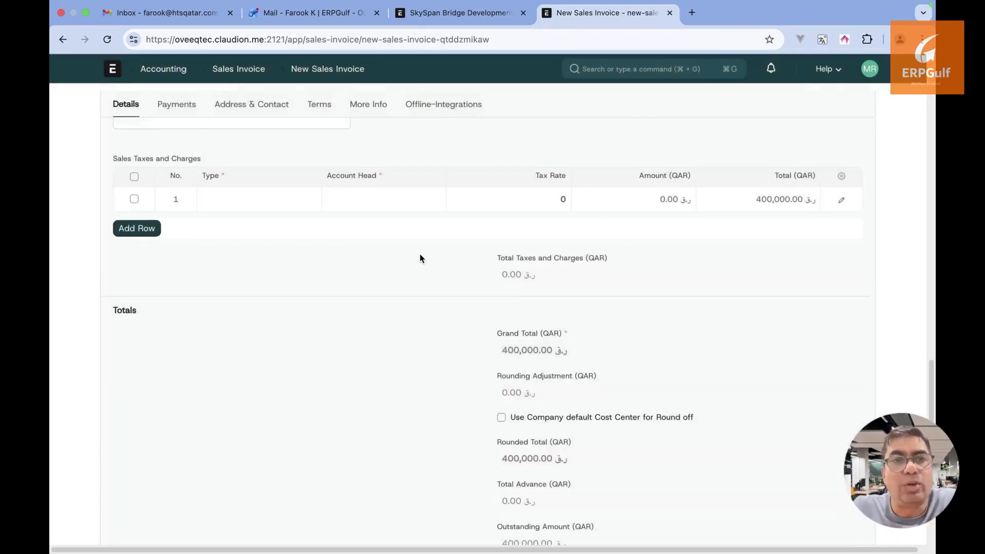
scroll(359, 267, up, 3)
click(134, 331)
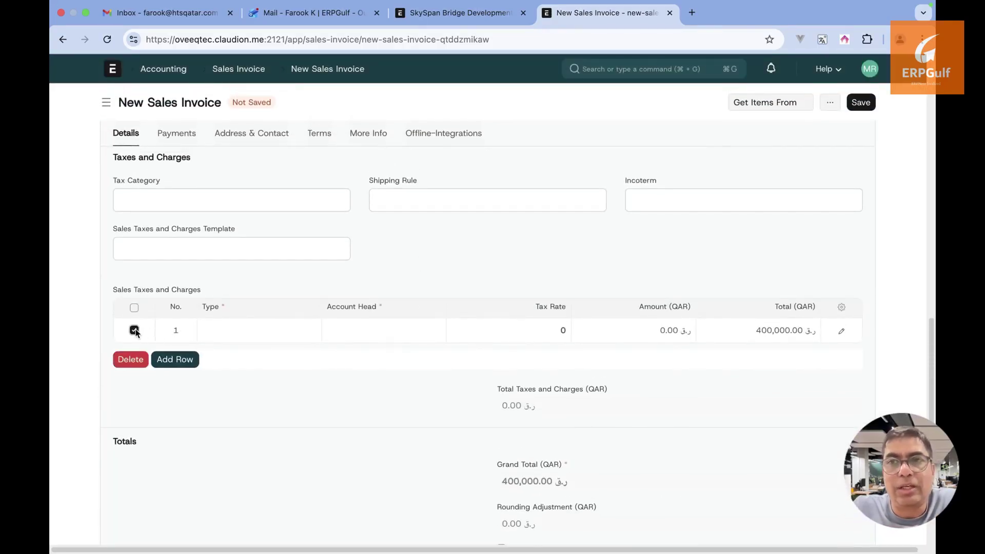
click(134, 330)
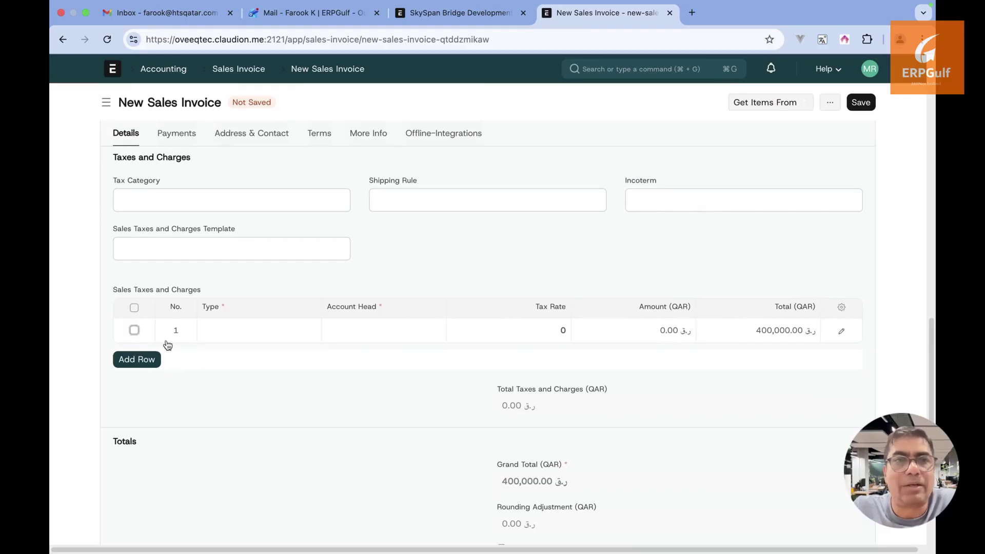
click(238, 338)
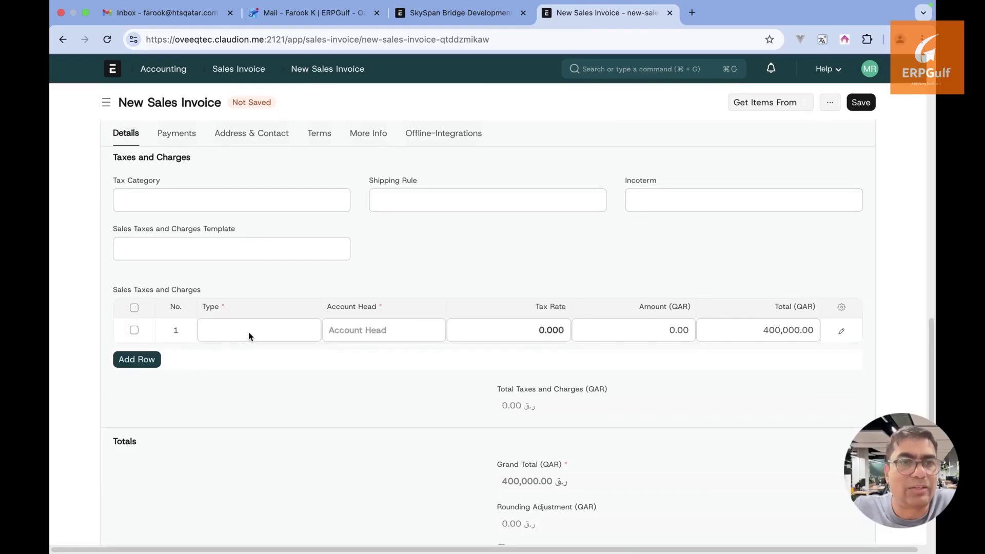
click(248, 335)
click(253, 357)
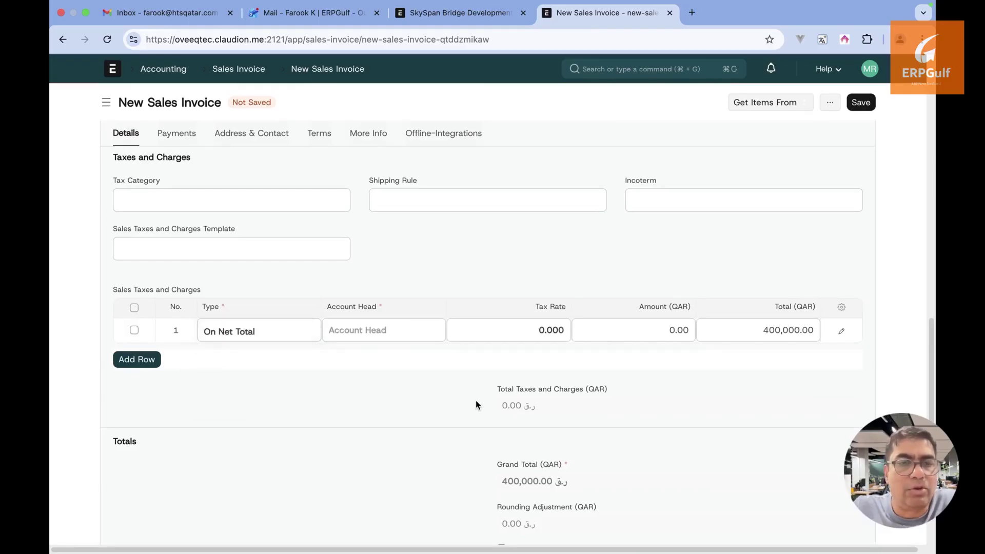
click(509, 338)
key(BackSpace)
text(15)
click(675, 378)
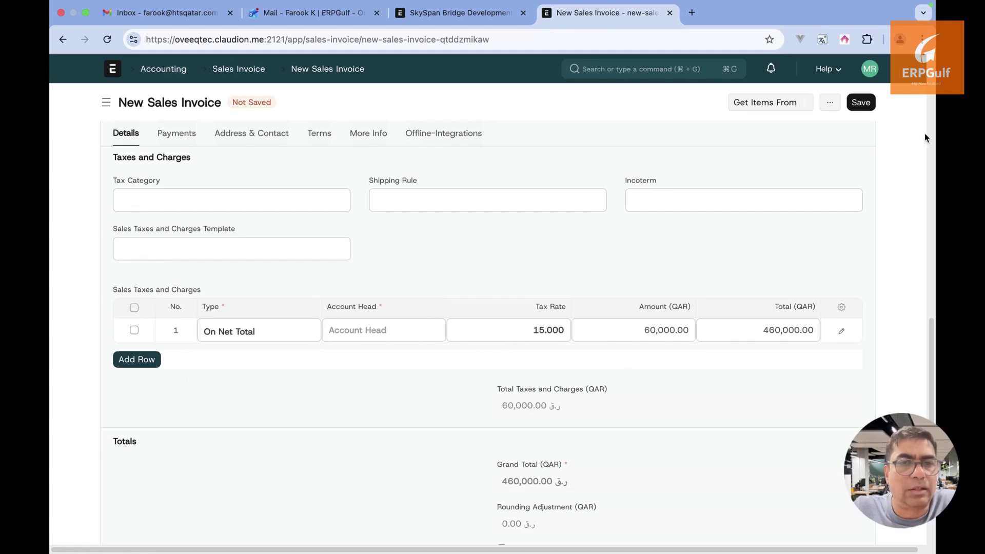
Give the tax row account head Freight and Forwarding Charges and retry saving, which fails on the fractional quantity
click(869, 102)
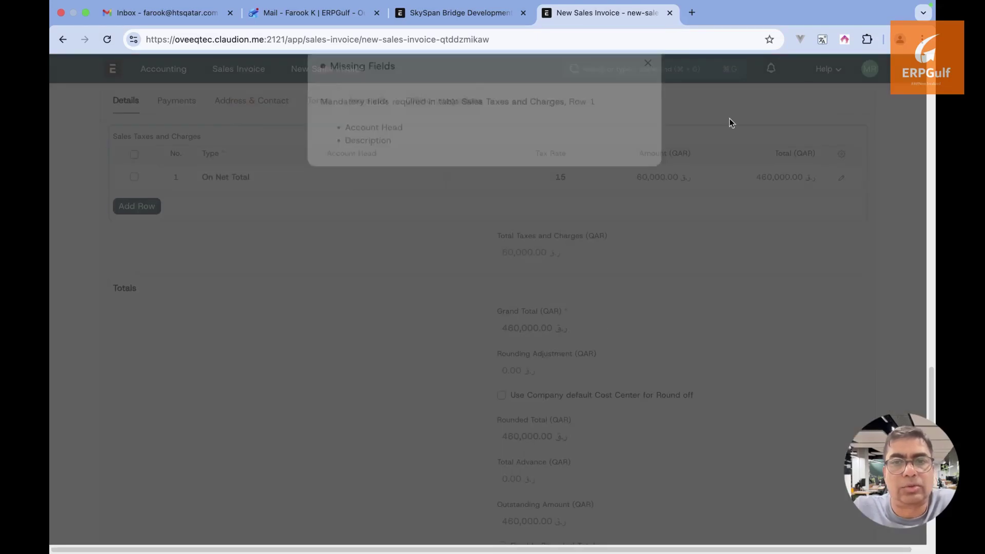
click(652, 88)
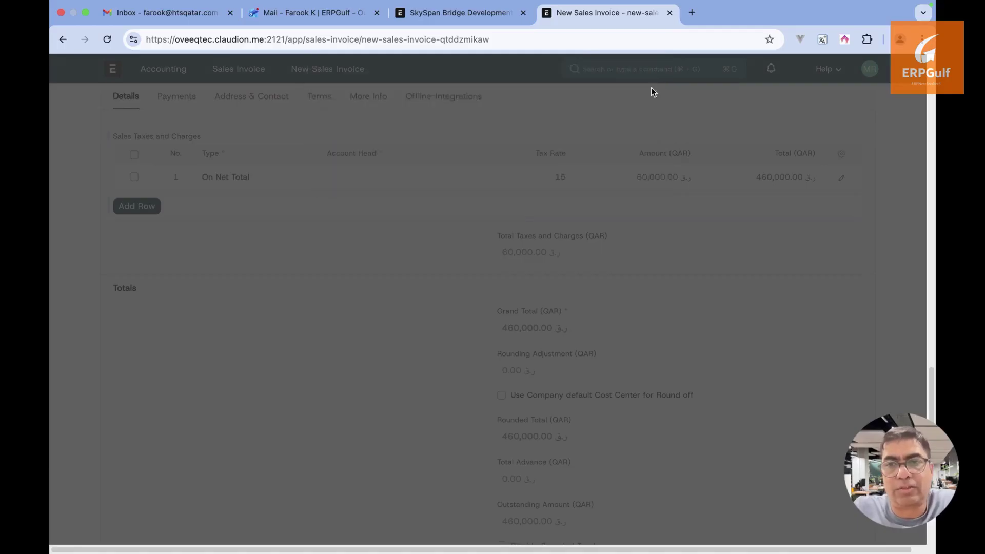
click(403, 179)
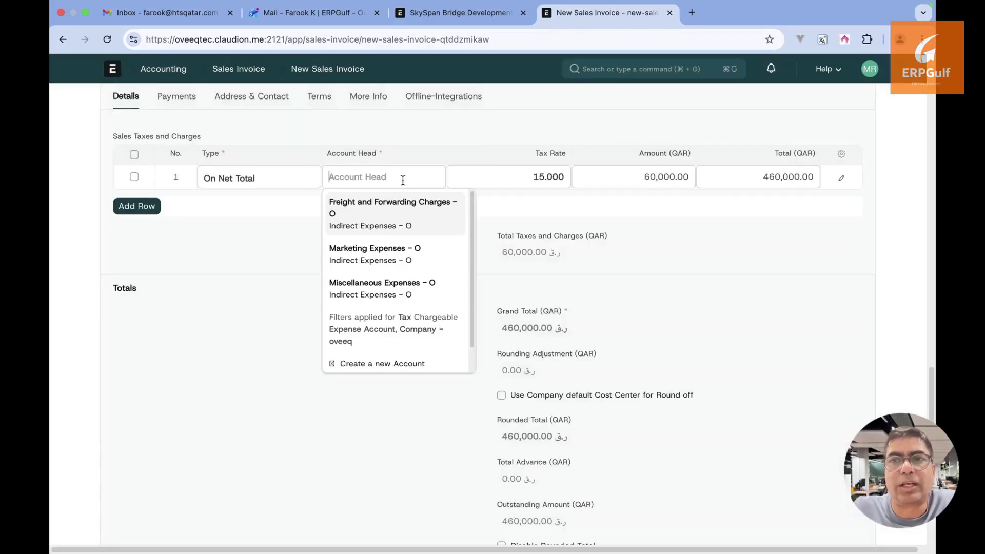
click(389, 221)
scroll(389, 220, up, 4)
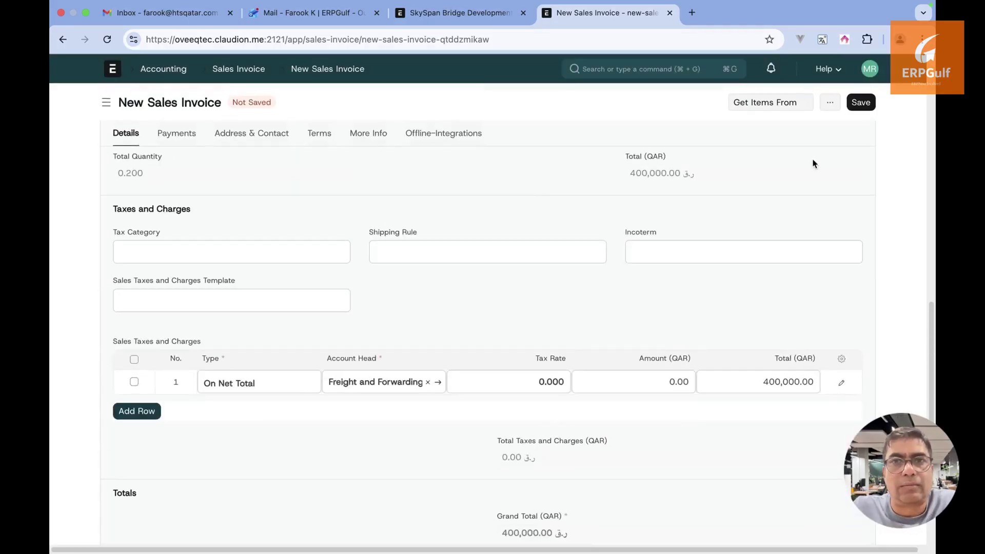
click(862, 103)
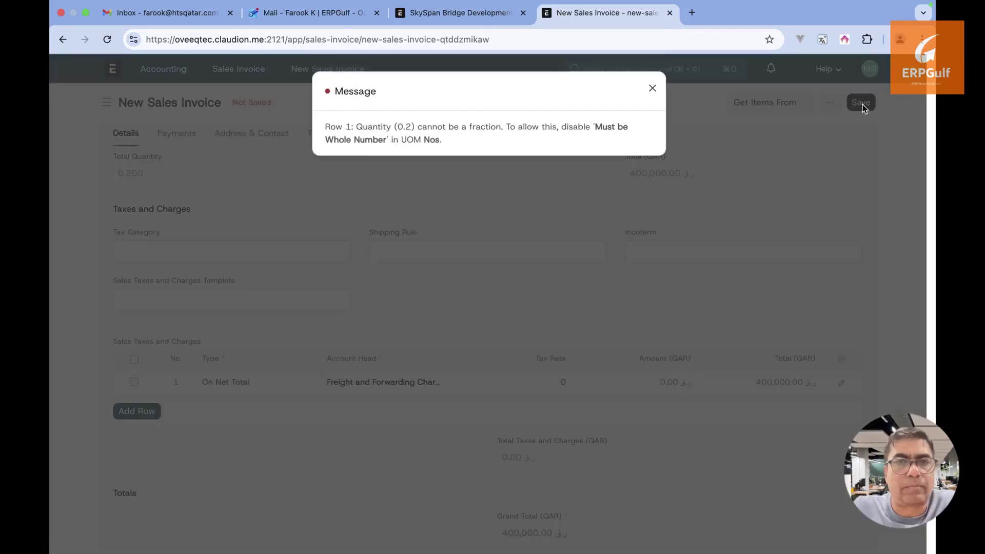
click(652, 88)
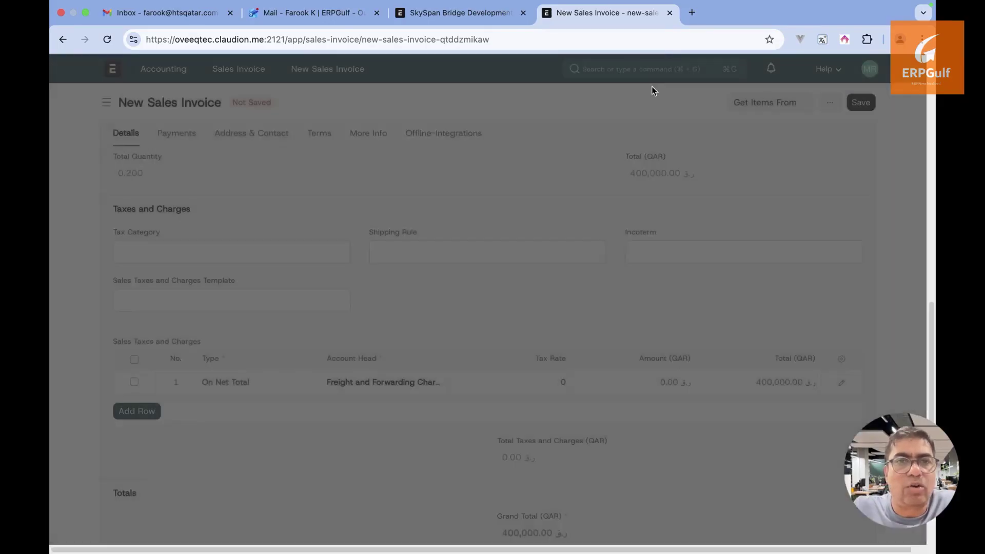
scroll(490, 318, up, 6)
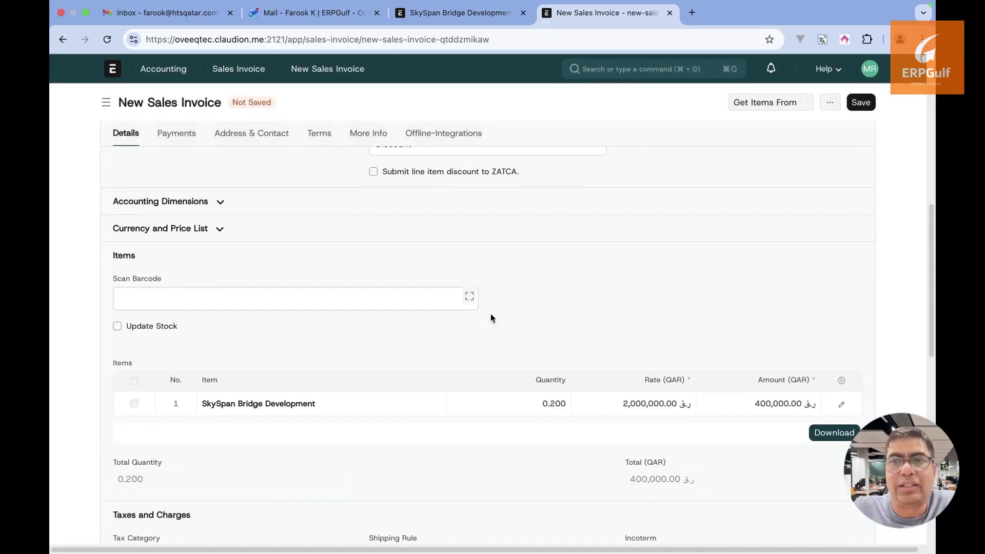
Check the sales invoice's payment details, then return to its main details
scroll(506, 415, up, 10)
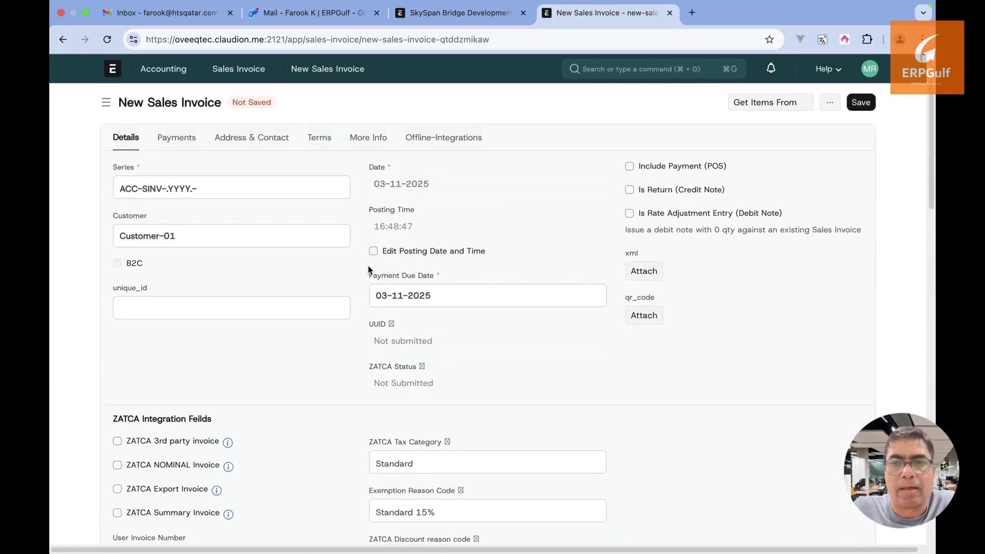
click(177, 139)
click(131, 139)
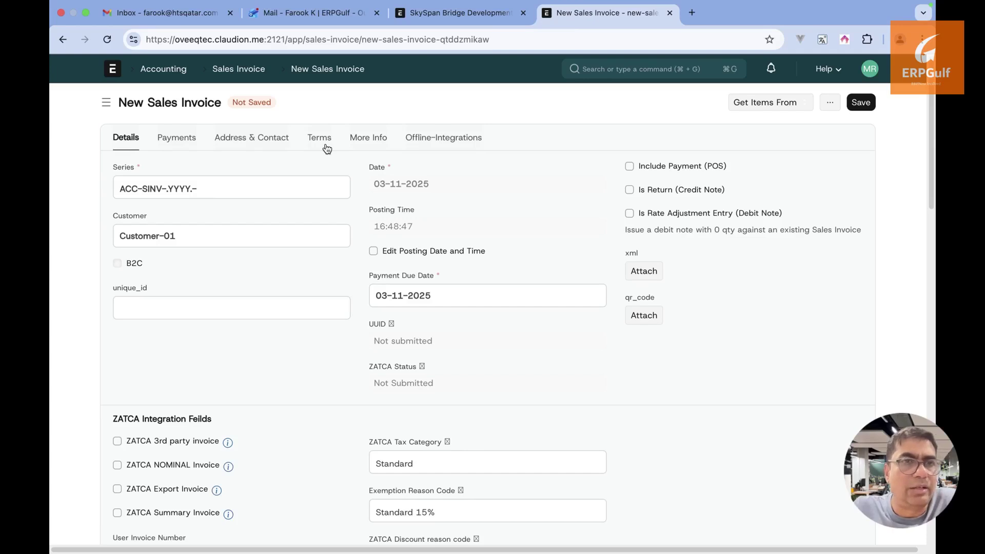
scroll(327, 149, down, 10)
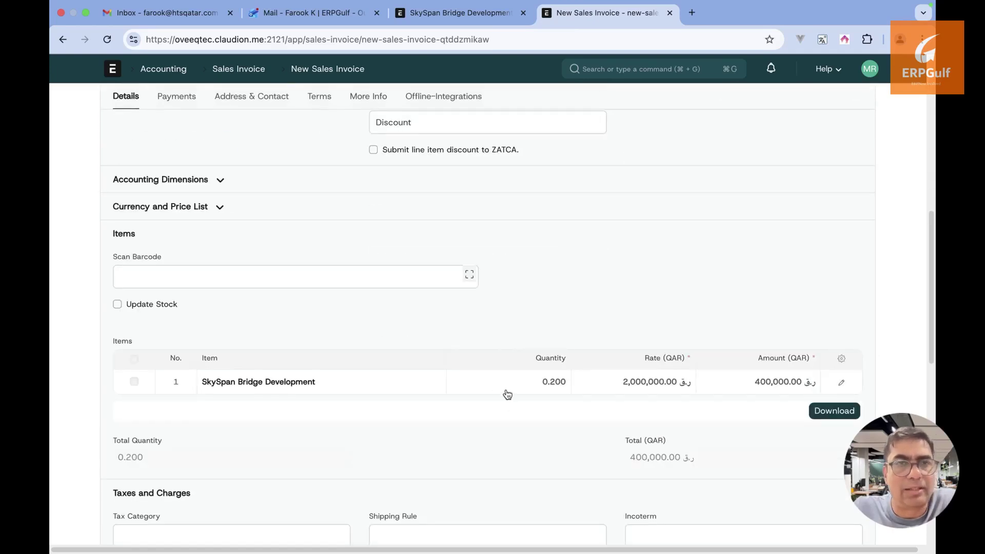
scroll(855, 210, up, 15)
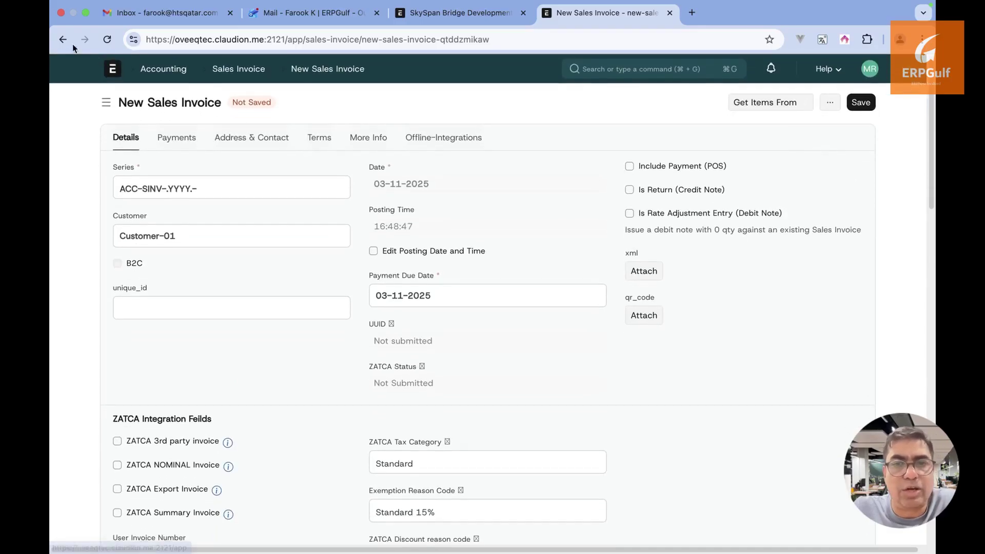
Open project SkySpan Bridge Development (PROJ-0003) and view its Tender document under Project Documents
key(super+Tab)
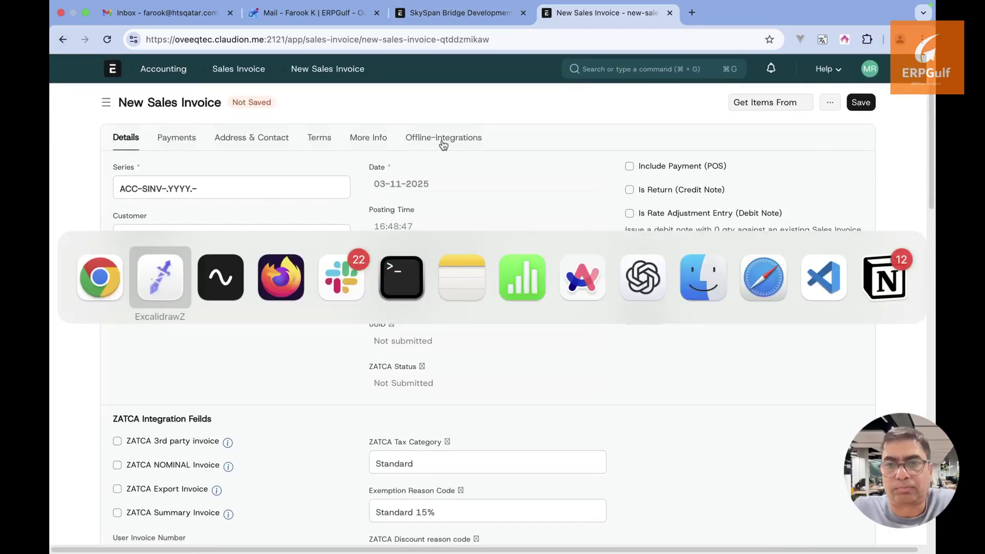
key(super+Tab)
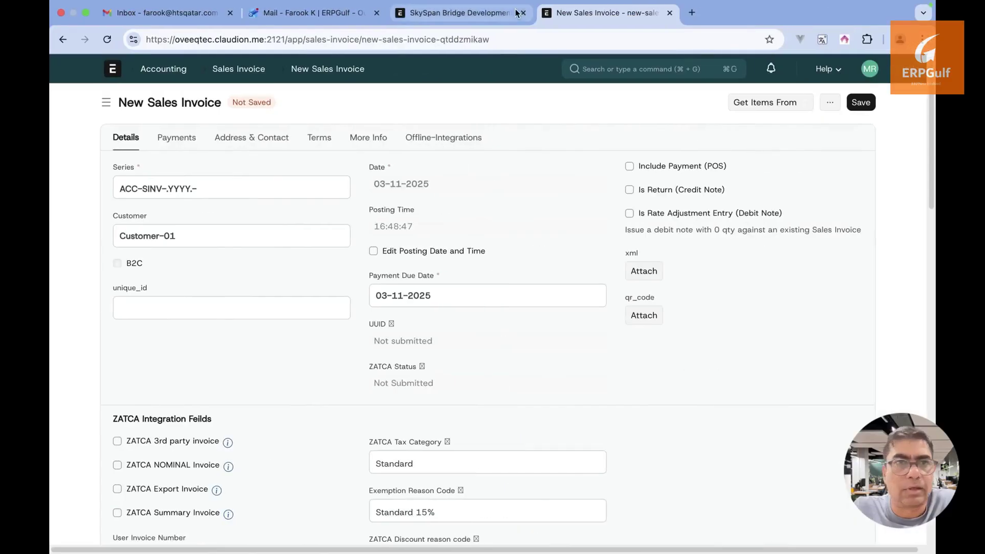
click(481, 14)
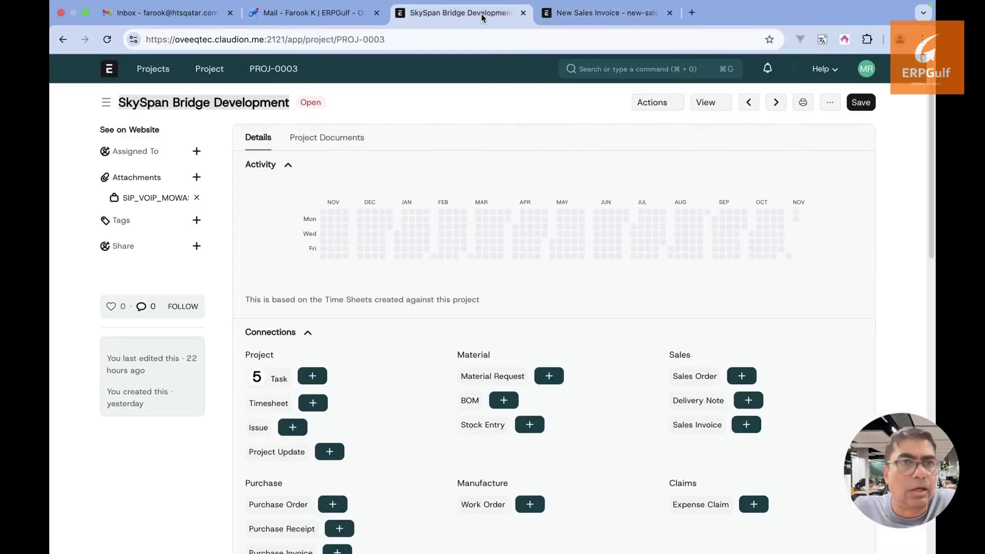
click(208, 70)
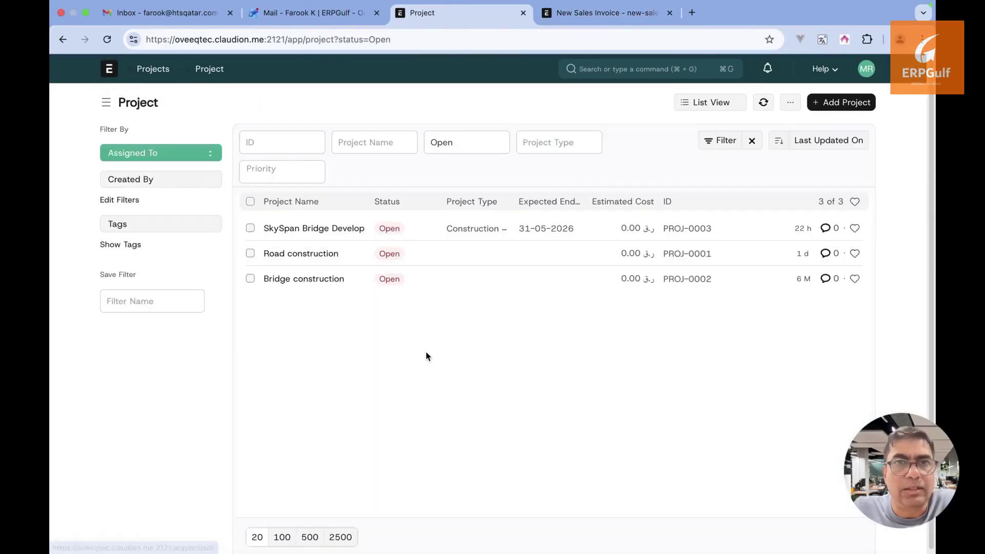
click(345, 229)
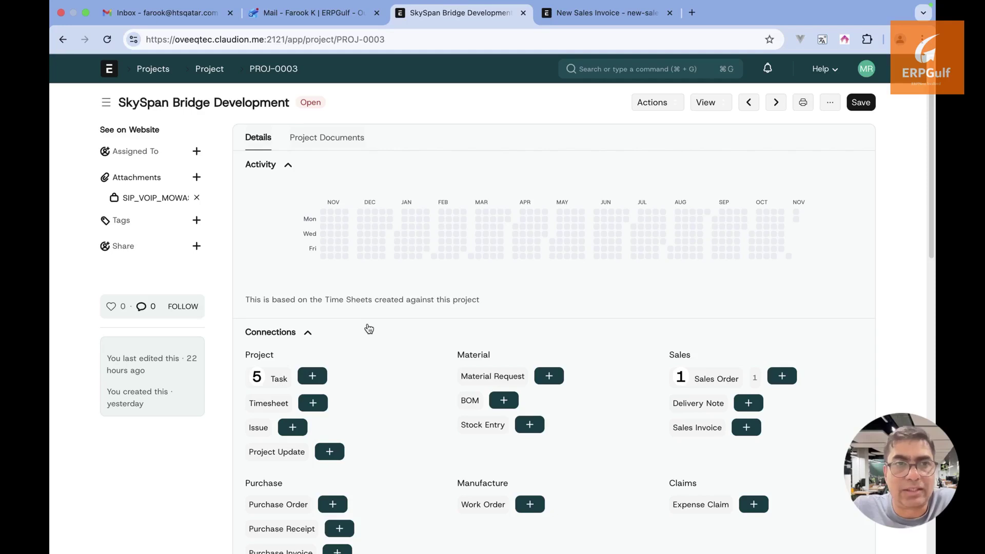
click(341, 147)
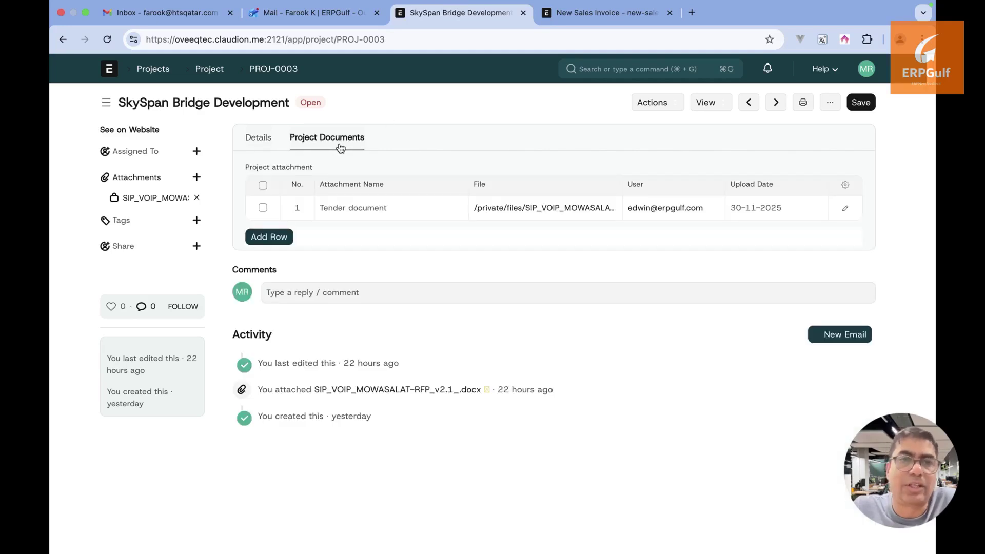
click(261, 139)
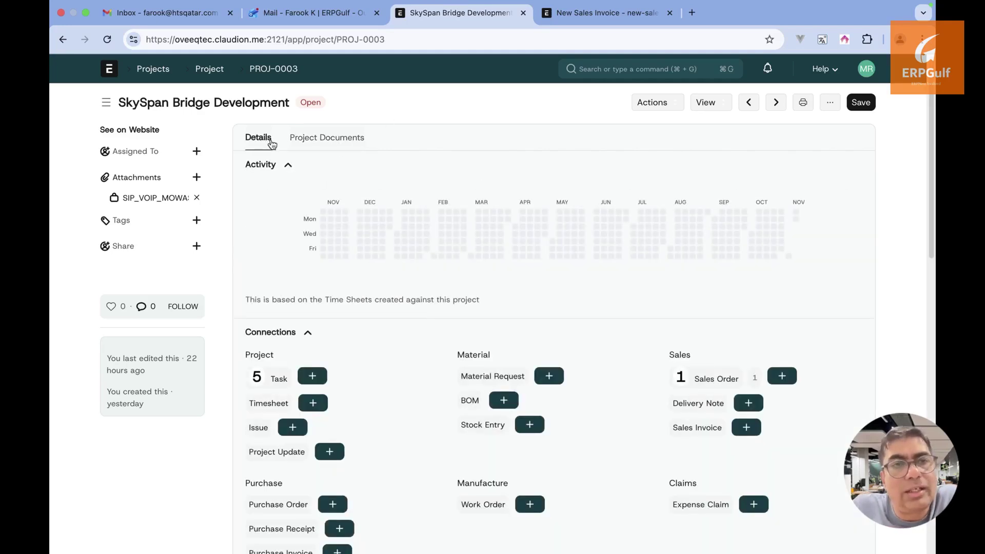
click(323, 137)
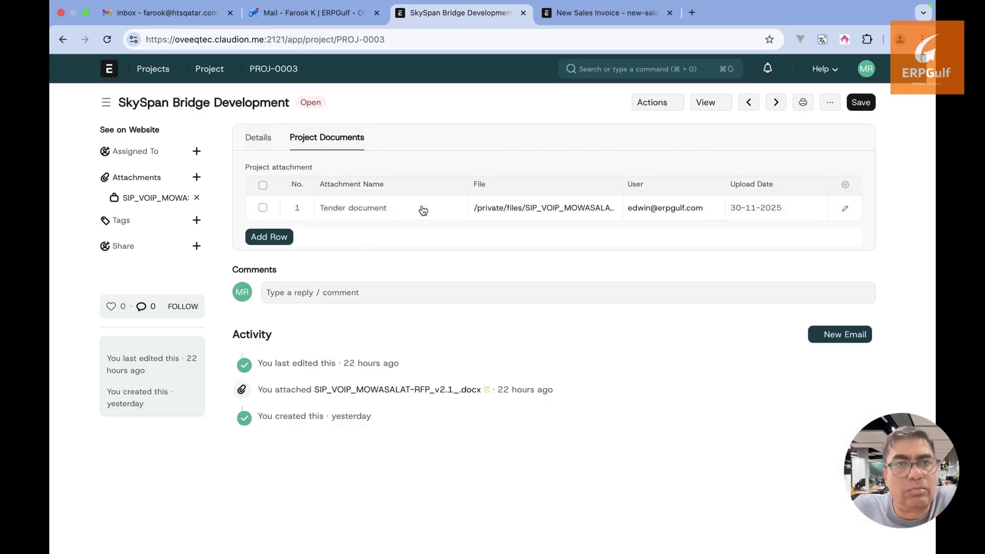
Add an 'Advance payment reciept' document row with the Items without Compatibility.csv file attached
click(267, 235)
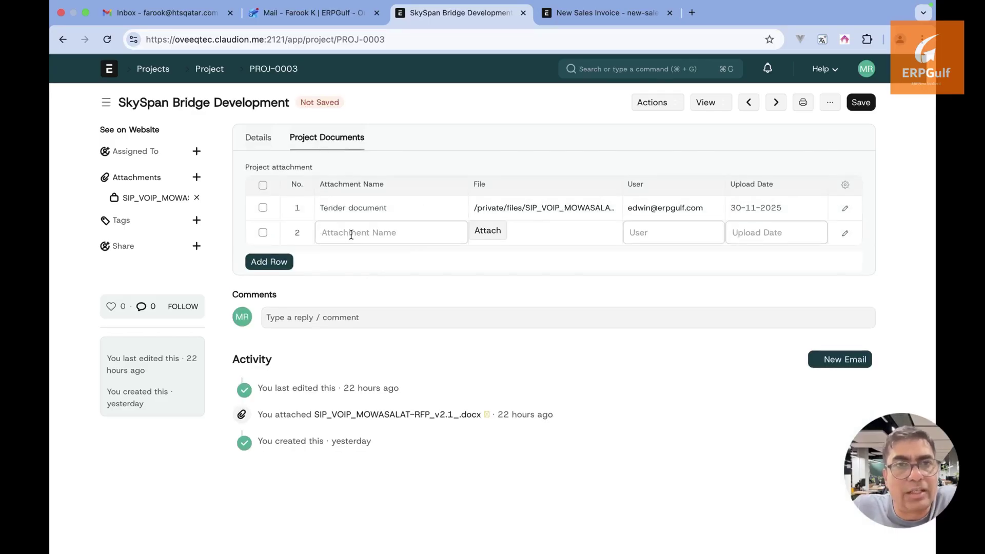
text(Invoice)
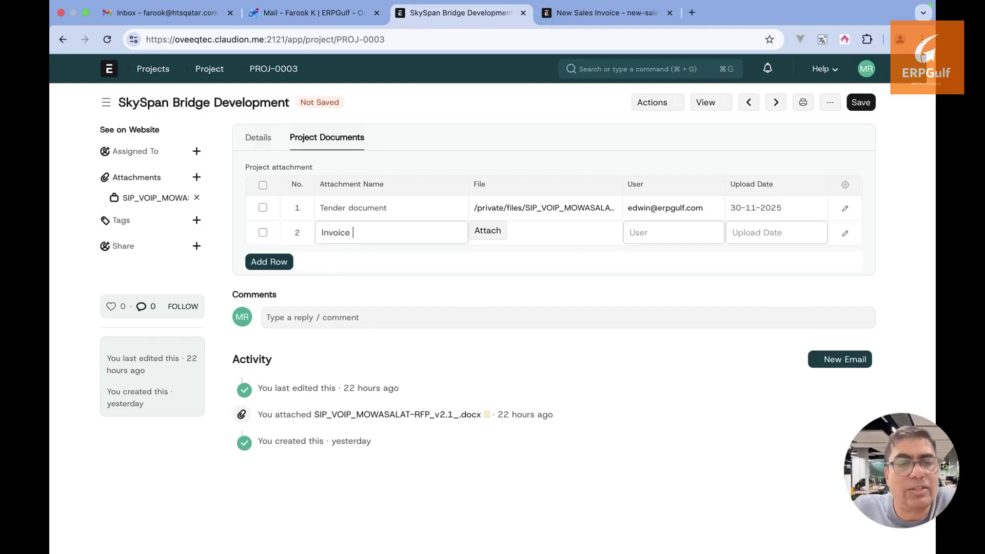
key(BackSpace)
key(BackSpace)
key(BackSpace)
key(BackSpace)
key(BackSpace)
key(BackSpace)
key(BackSpace)
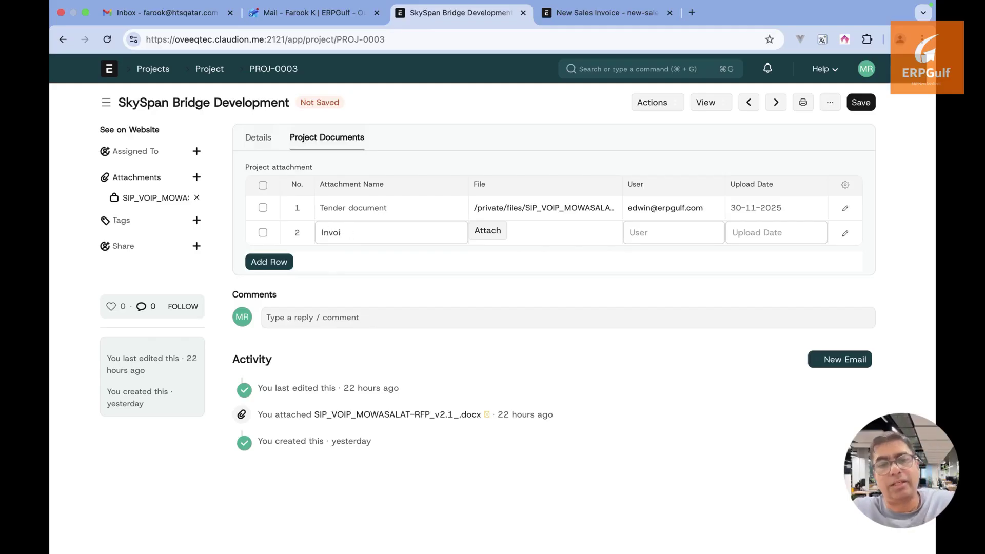
text(Advance )
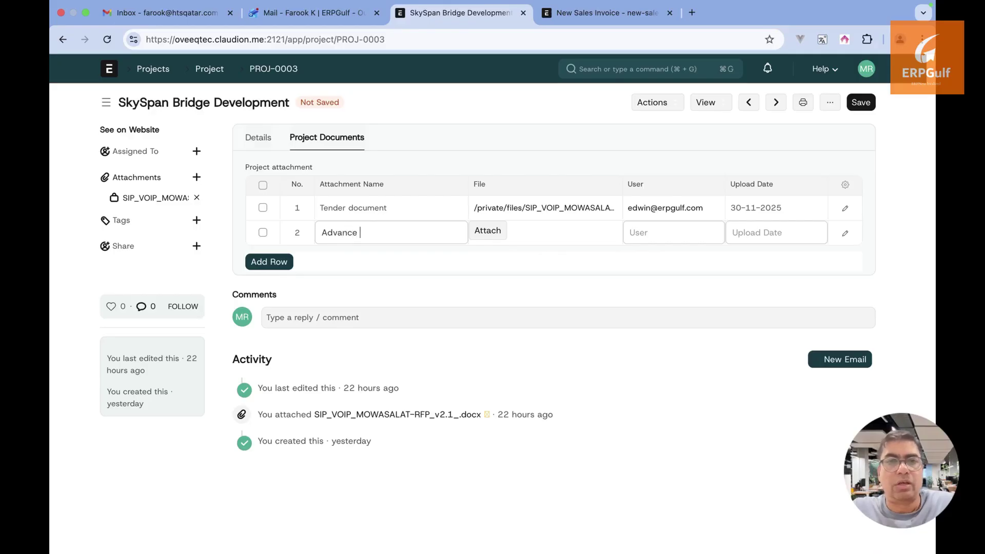
text(payment reciept)
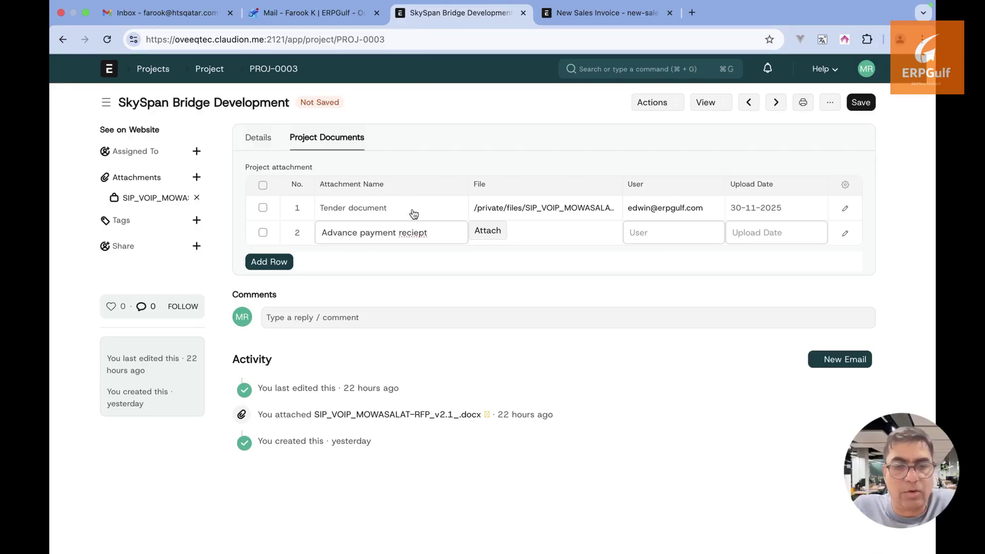
click(485, 235)
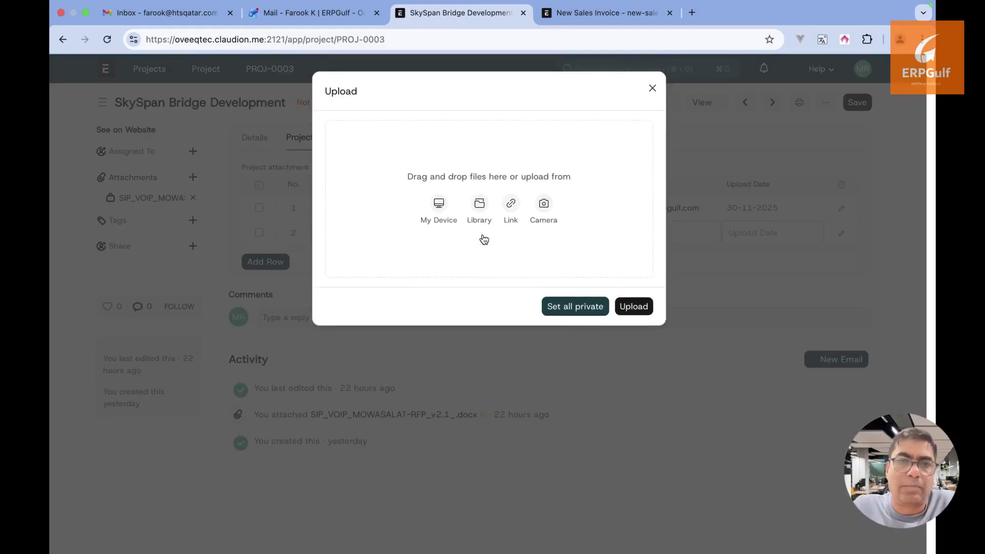
click(440, 208)
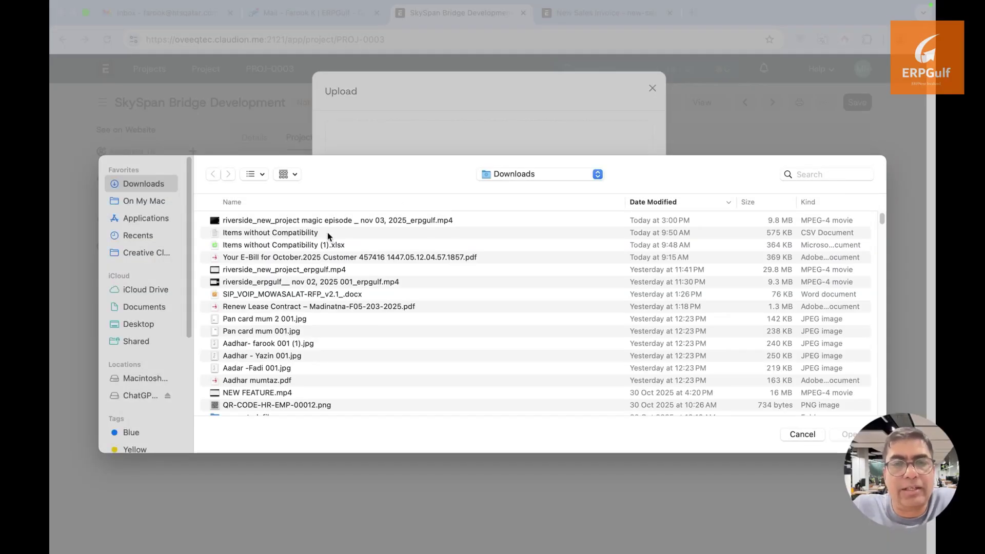
double_click(329, 235)
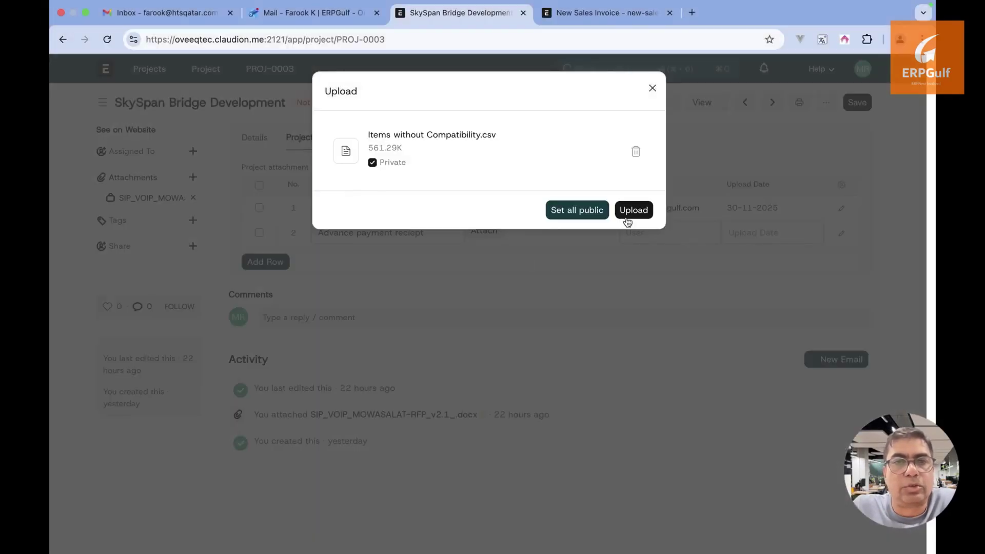
click(627, 220)
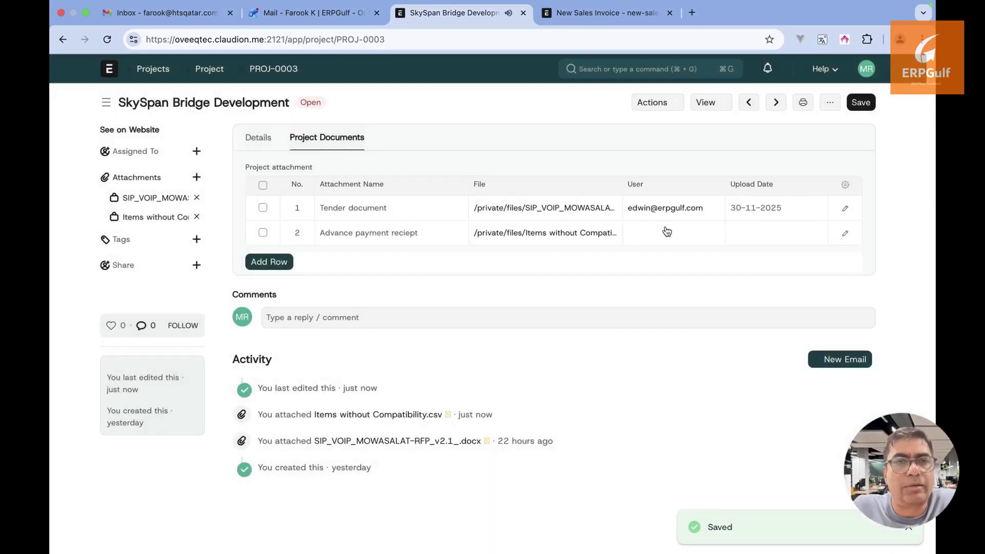
Assign the row's user and upload date 30-11-2025, then save the project
click(667, 231)
click(651, 305)
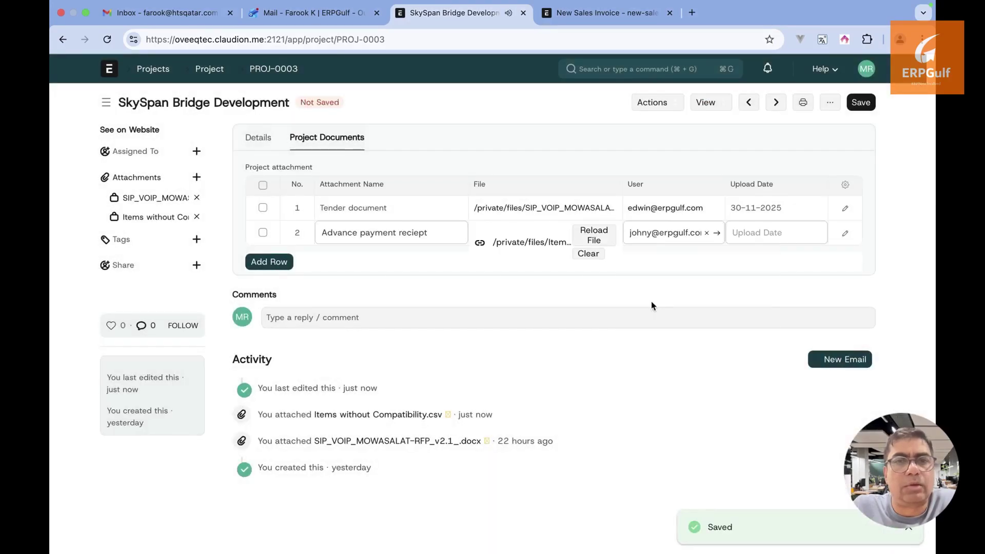
click(757, 232)
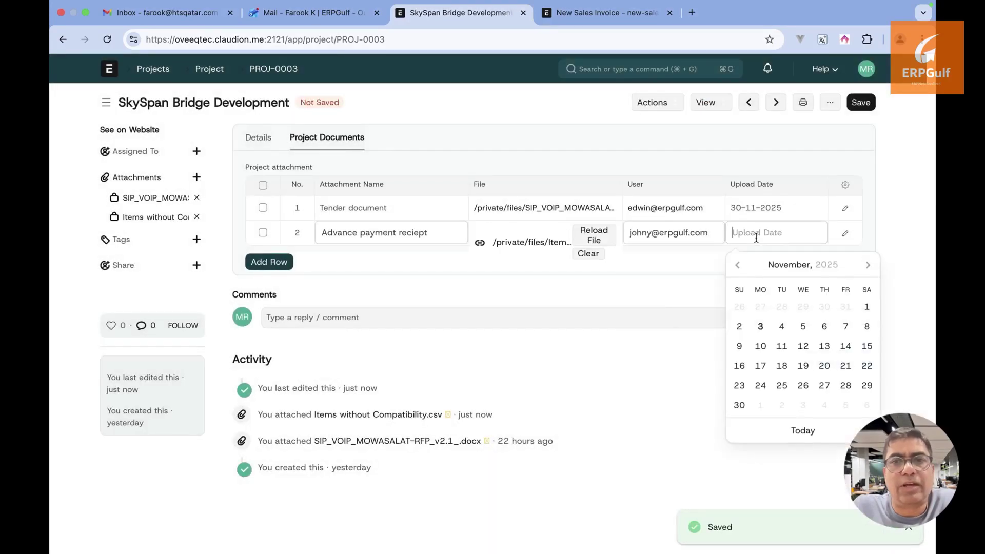
click(739, 406)
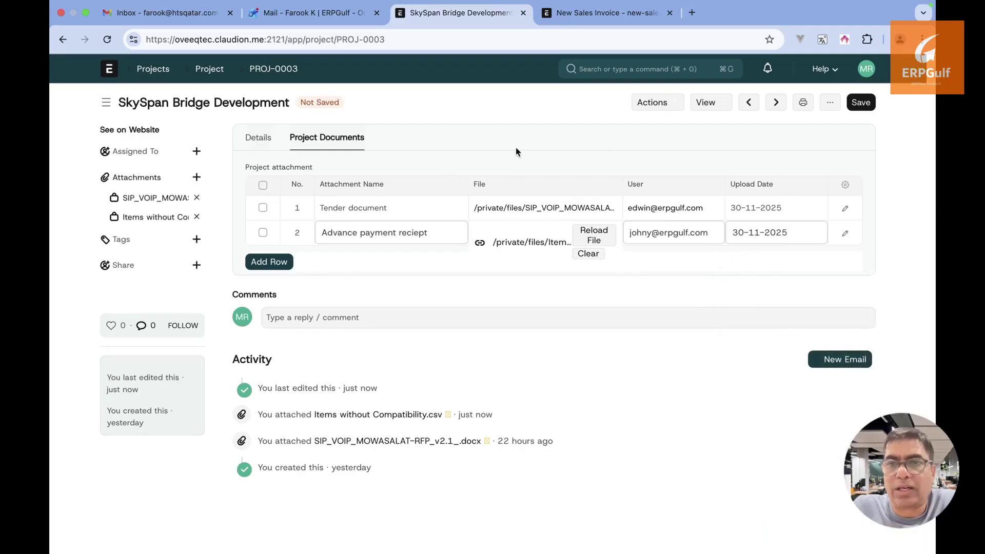
click(861, 103)
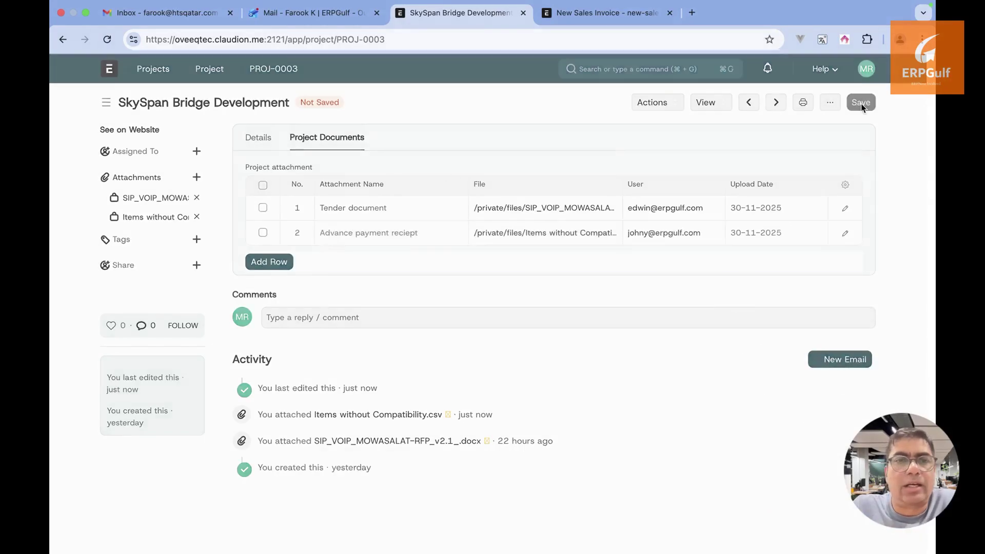
click(258, 137)
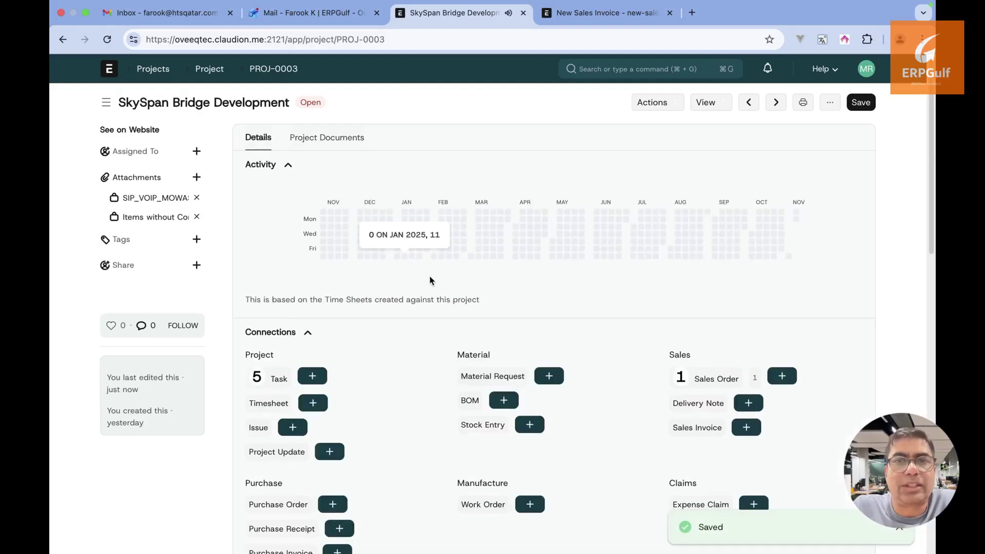
scroll(429, 275, down, 2)
scroll(430, 275, up, 3)
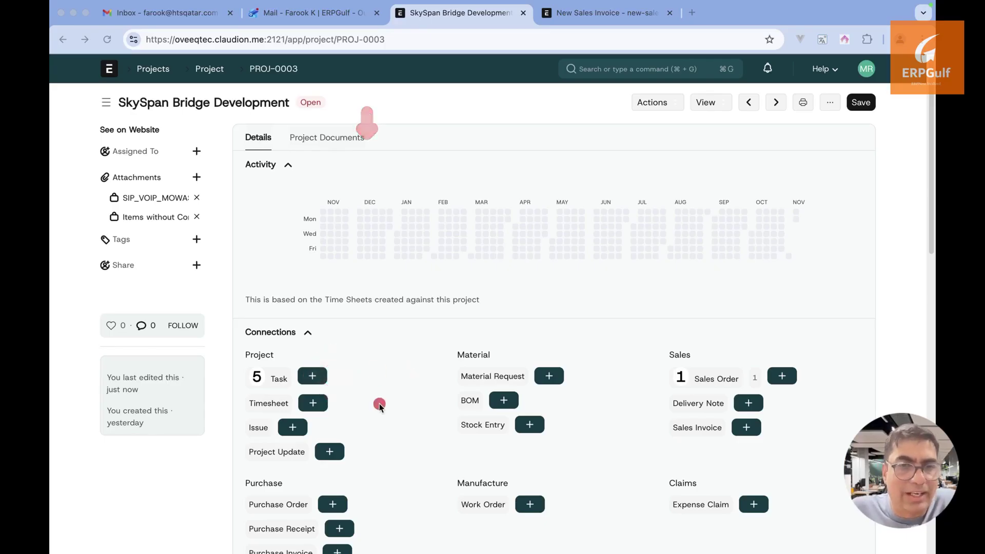
Browse the project's tasks, checking Quality Check & Final Inspection's documents, then reopen the task list
click(291, 378)
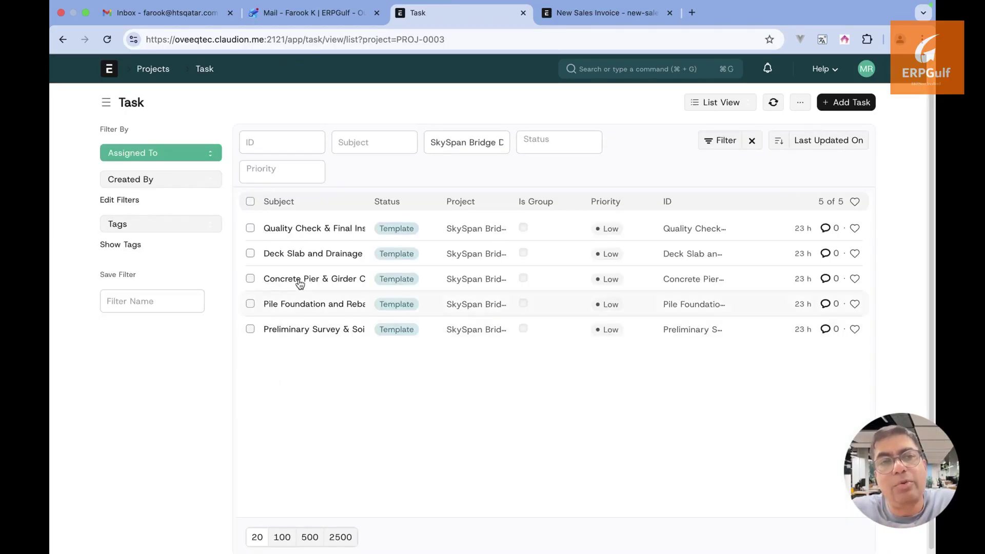
click(324, 229)
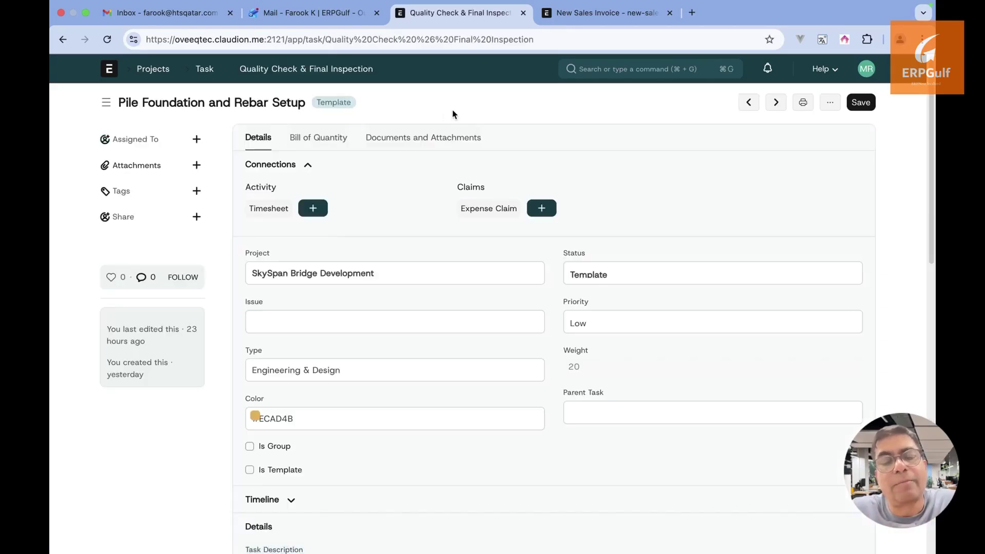
click(444, 143)
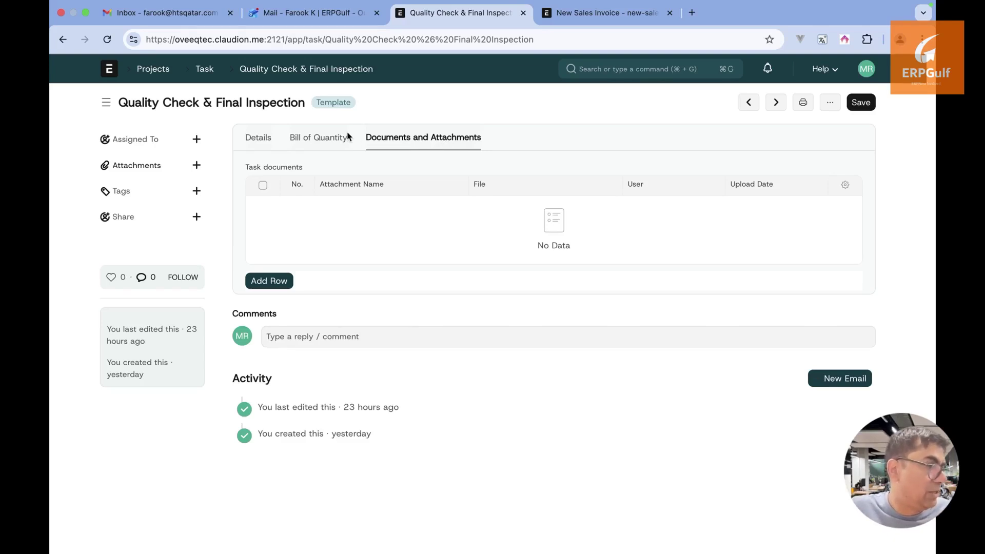
click(57, 44)
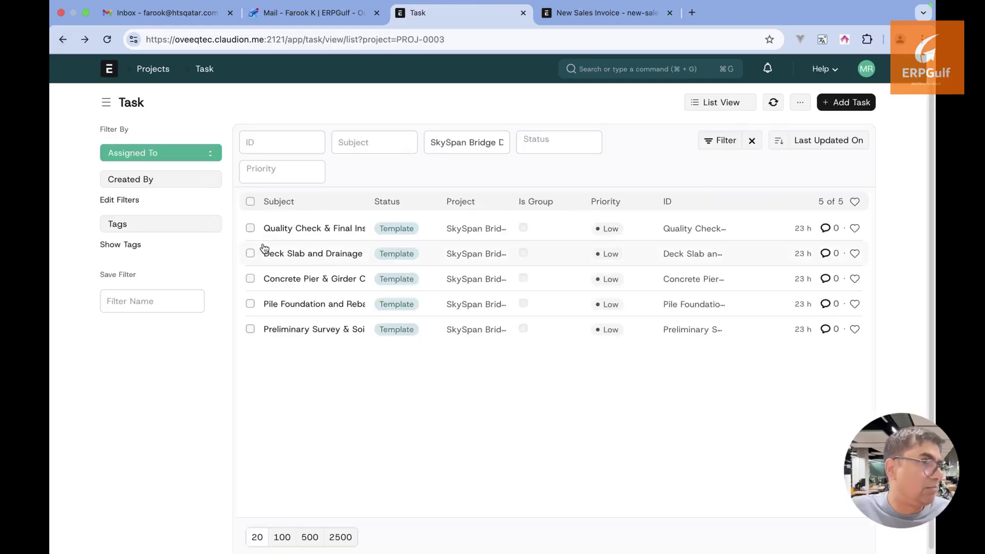
click(63, 39)
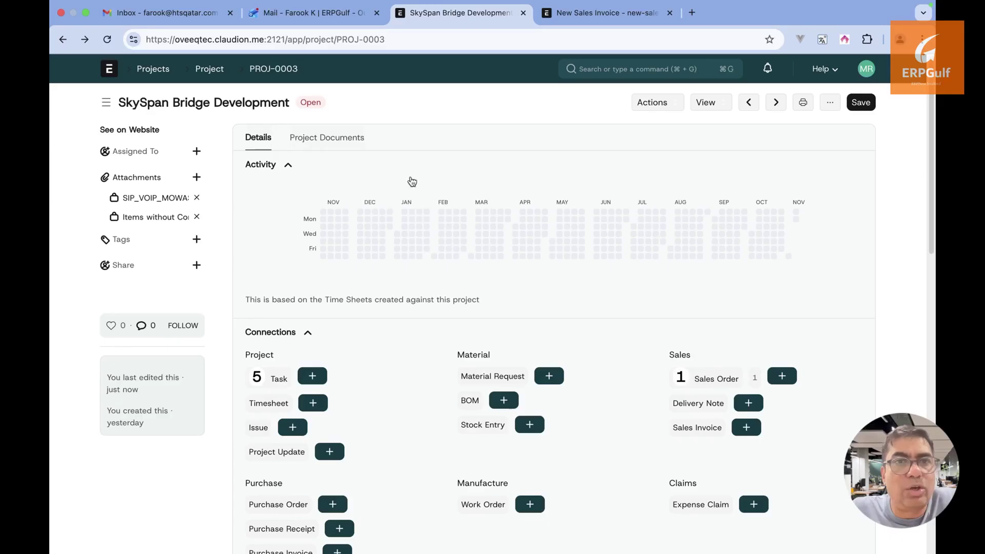
click(356, 140)
click(268, 139)
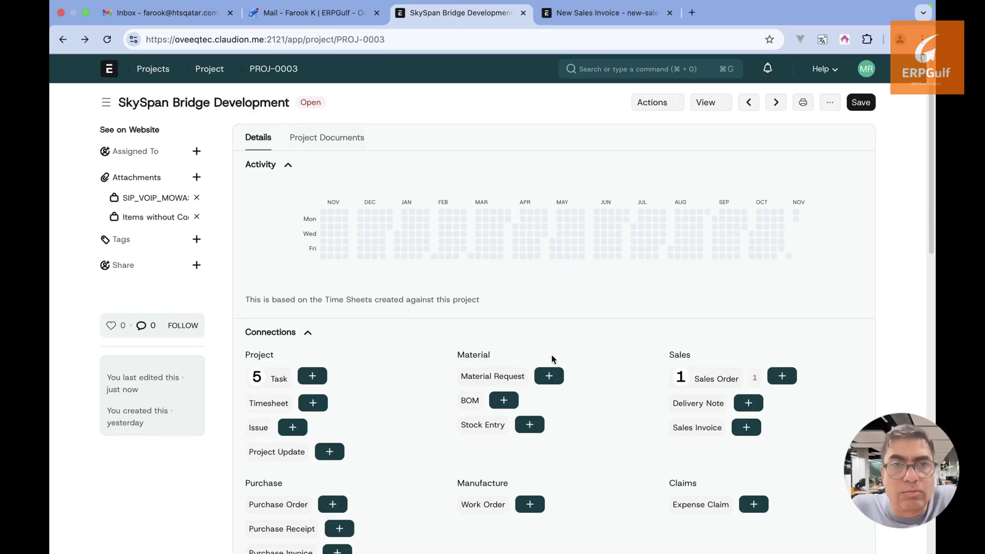
click(280, 379)
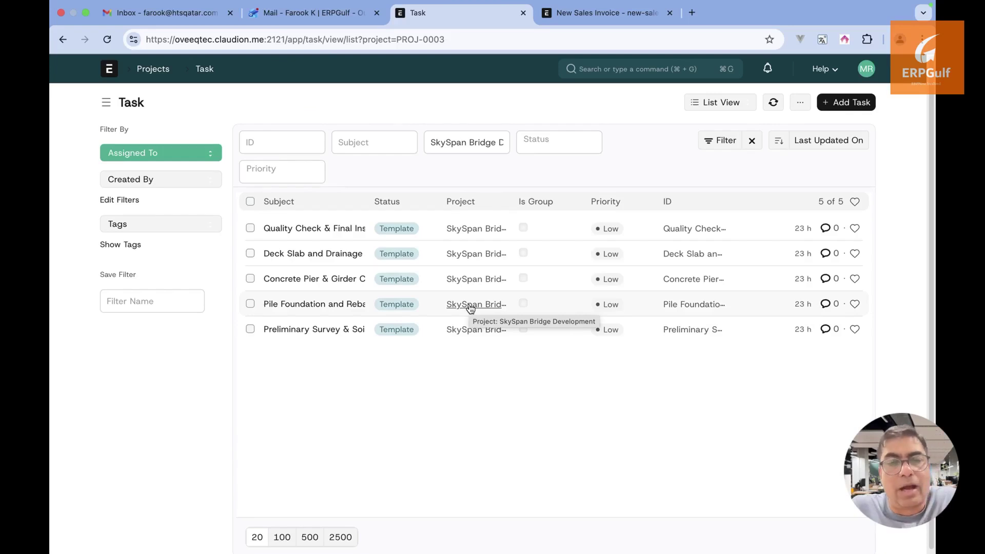
key(super+Tab)
key(super+Tab)
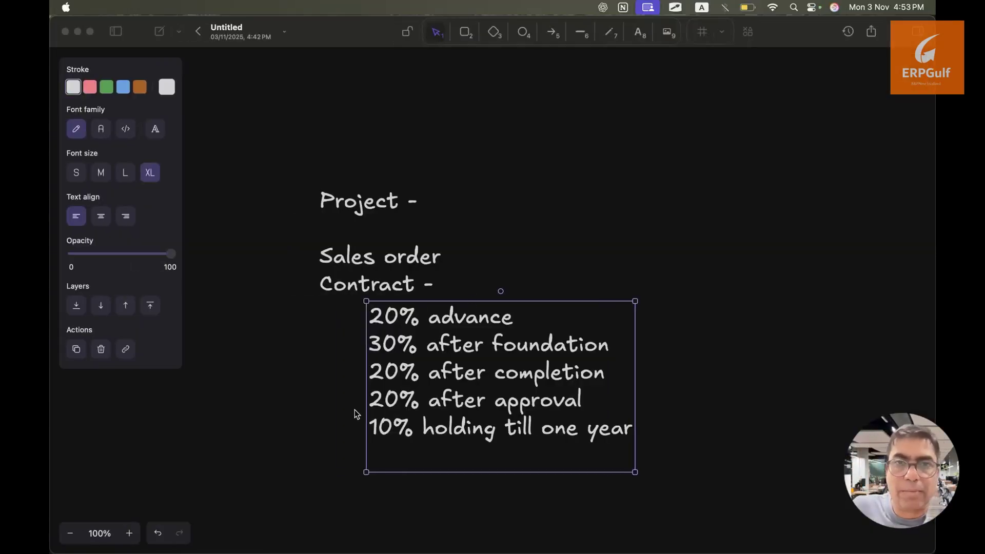
key(super+Tab)
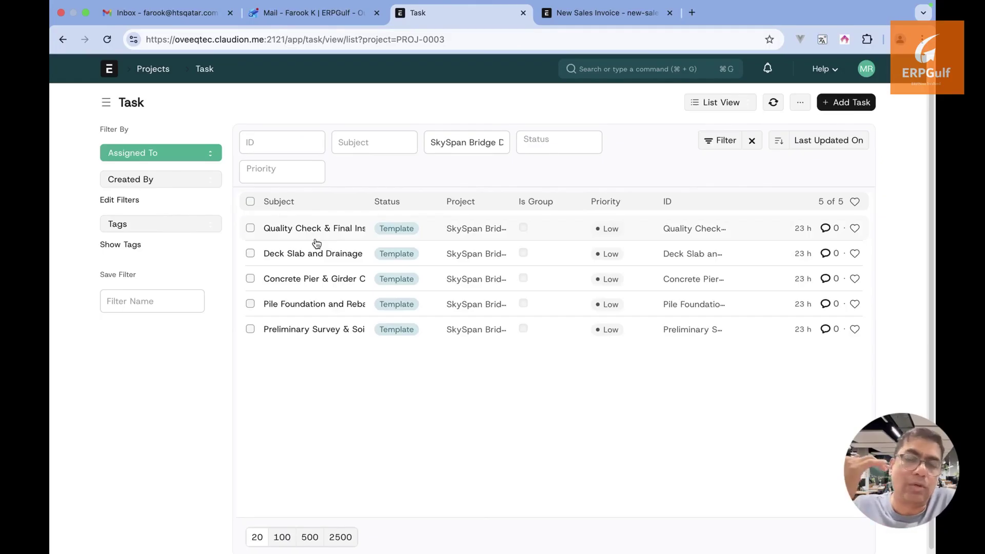
key(super+Tab)
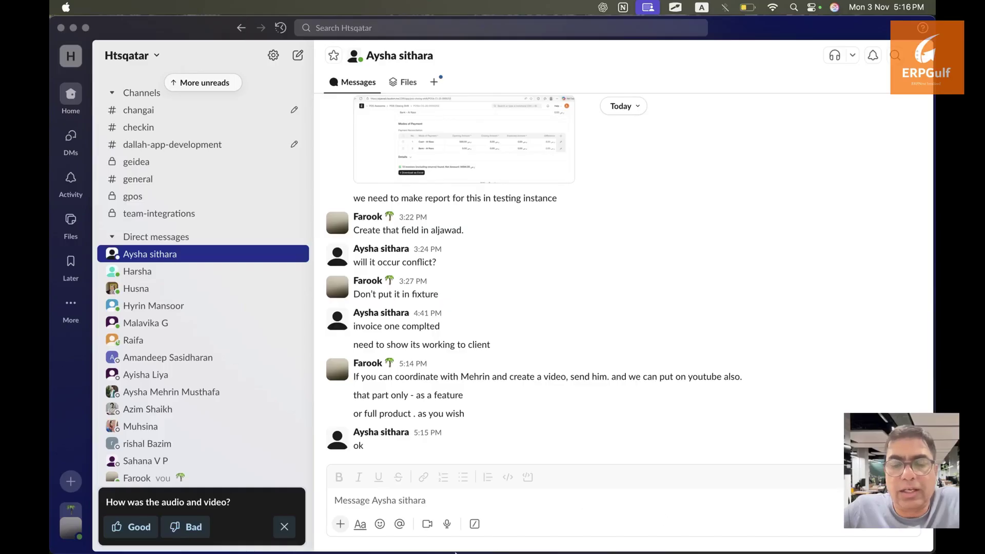
mouse_move(366, 545)
click(316, 524)
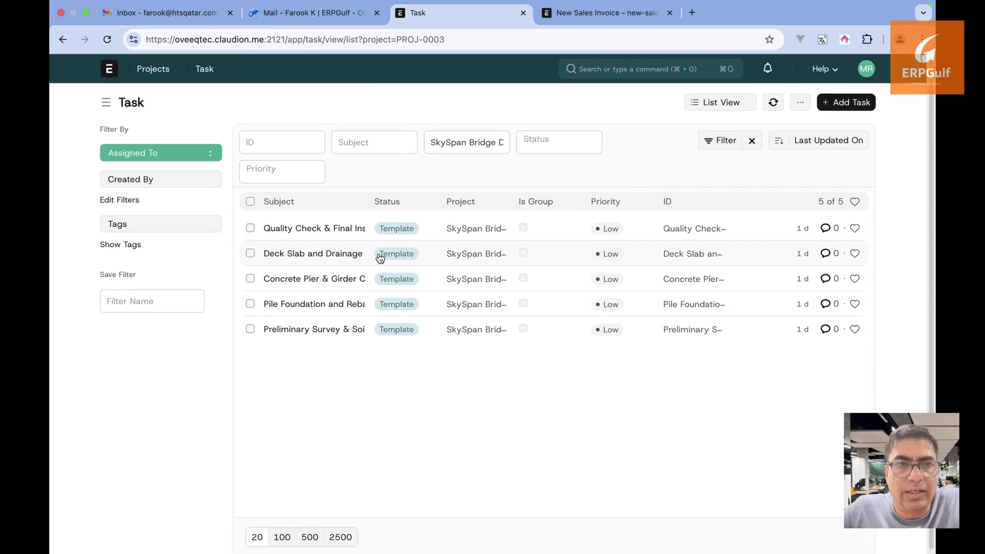
Open the Preliminary Survey & Soil Analysis task twice, return to the task list, and show view options
click(345, 332)
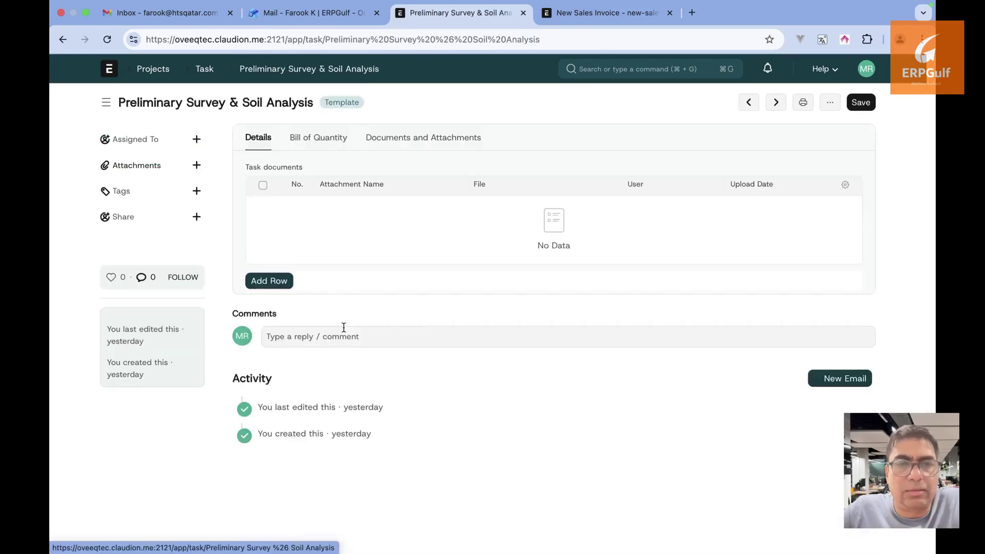
click(61, 40)
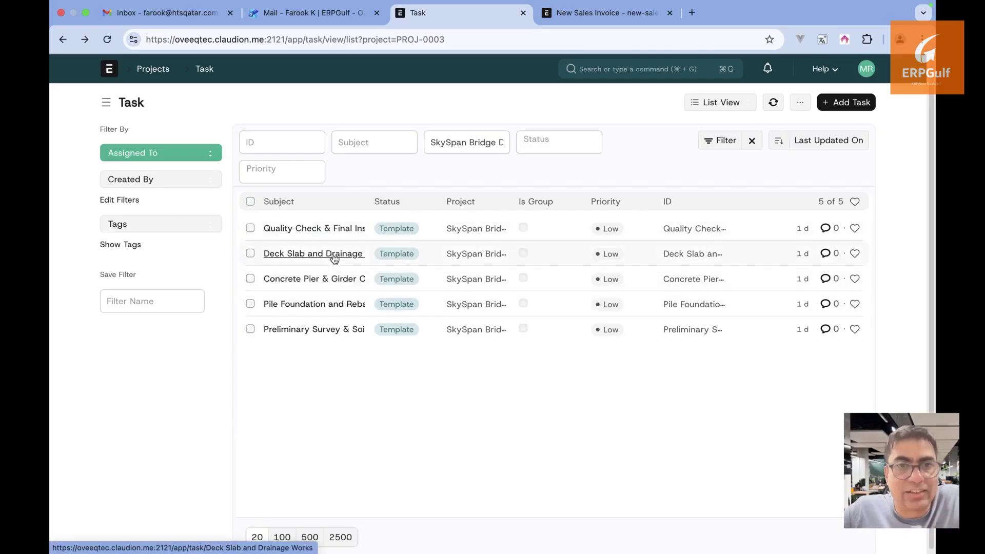
mouse_move(328, 332)
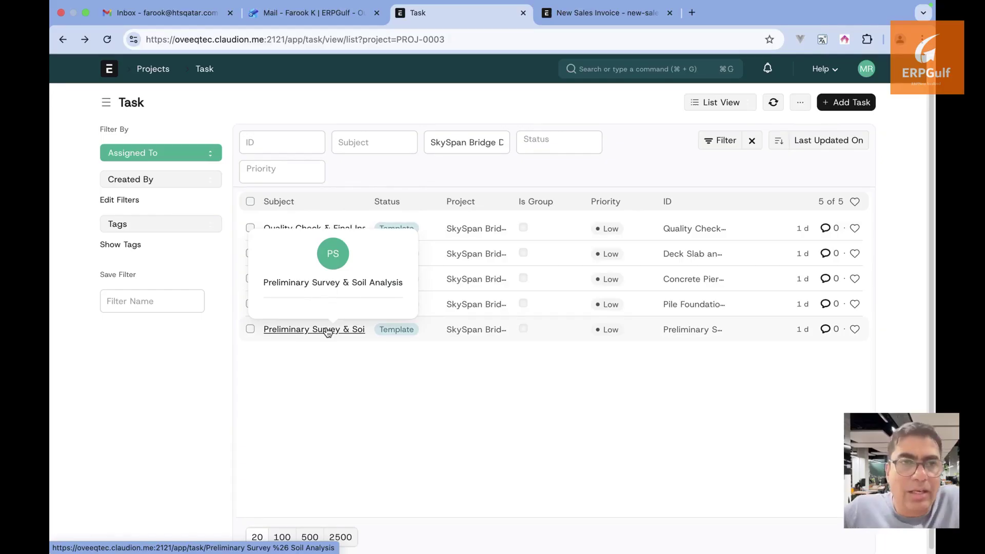
click(327, 333)
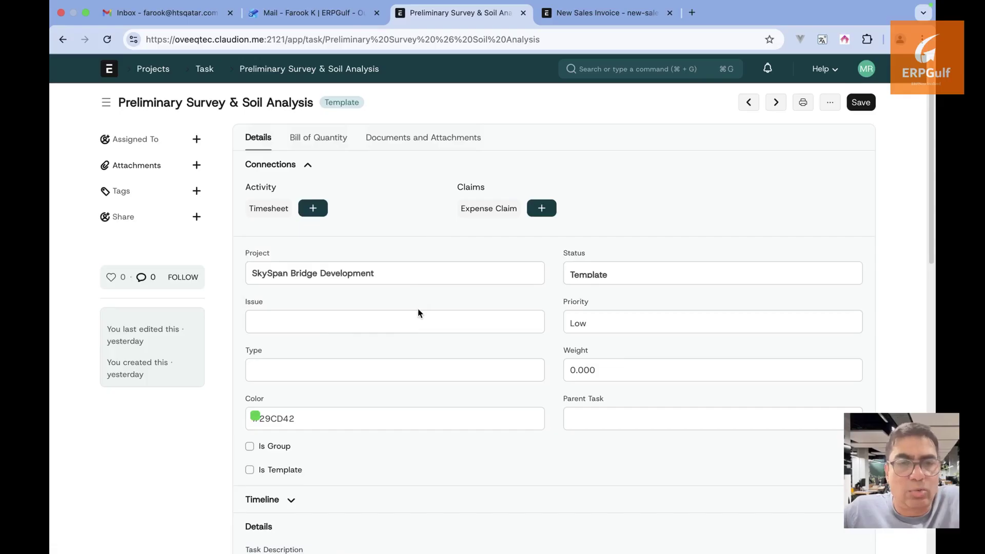
click(203, 73)
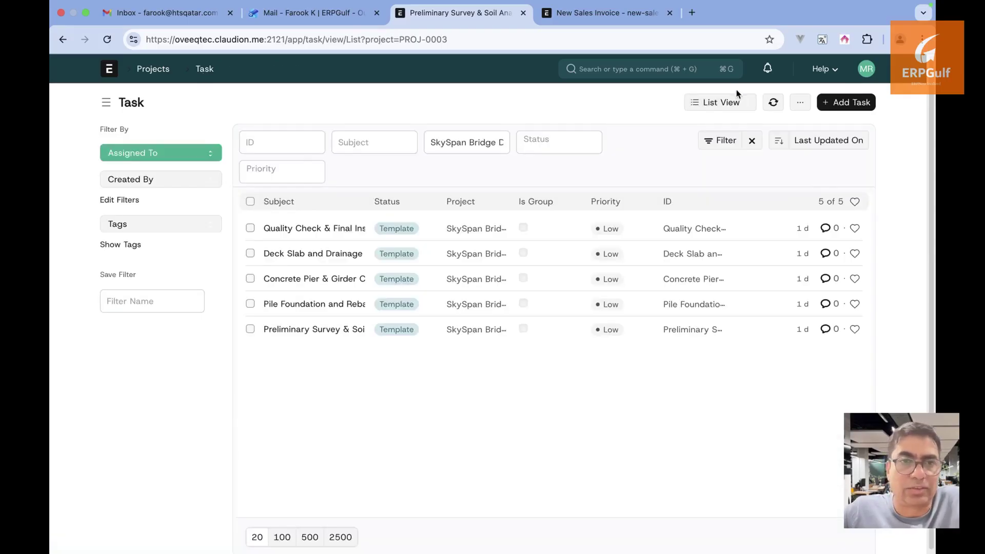
click(731, 102)
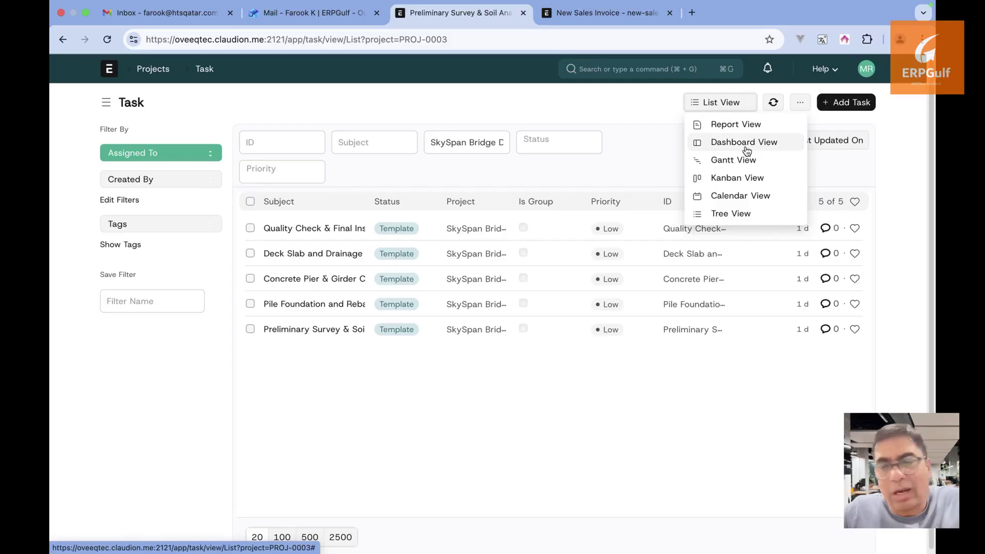
Try the Report and Dashboard views of the project's tasks, then switch to Gantt View
click(743, 127)
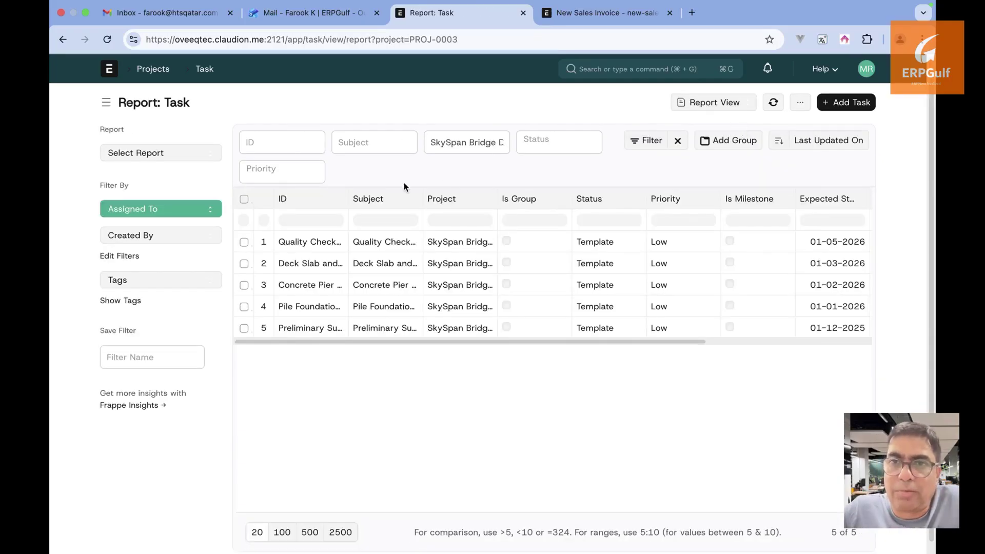
click(652, 143)
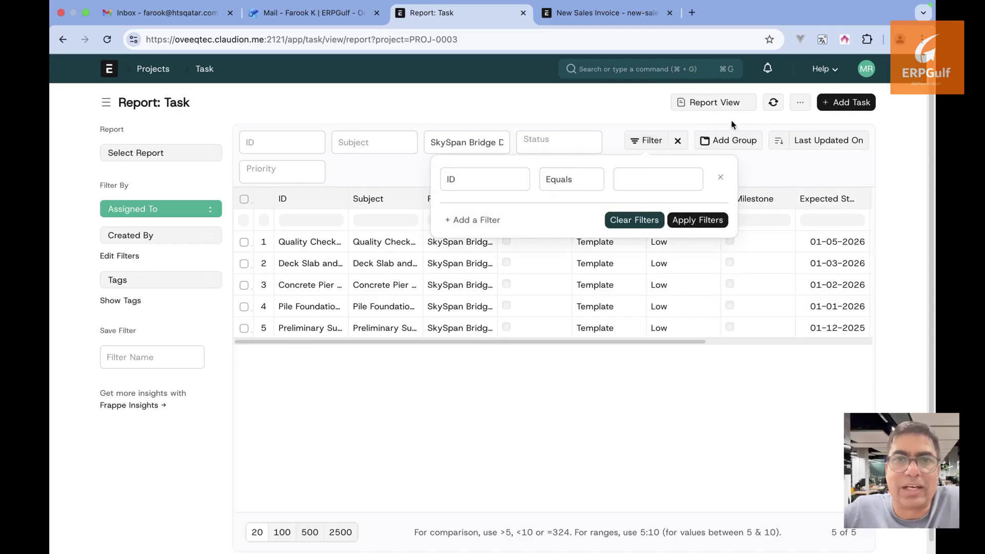
click(732, 104)
click(725, 139)
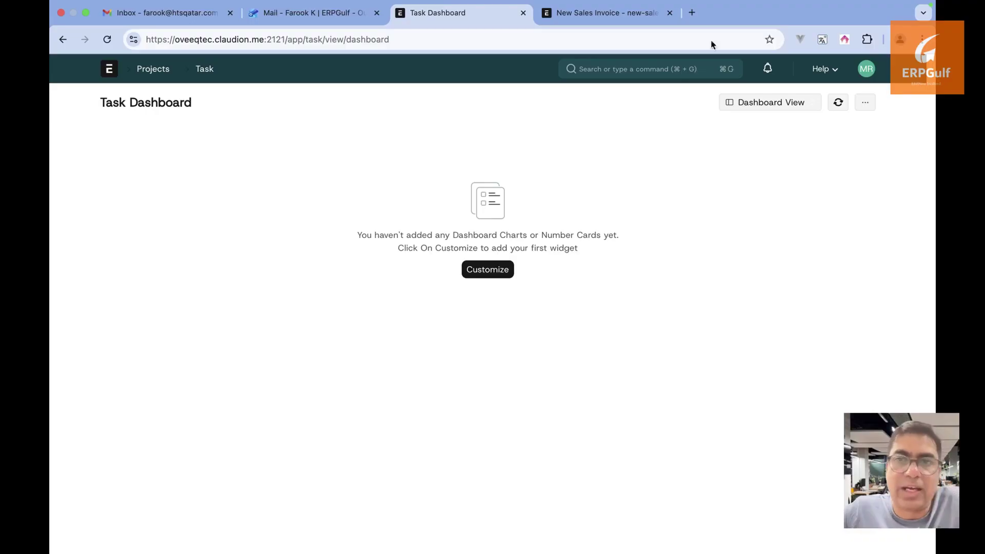
click(59, 35)
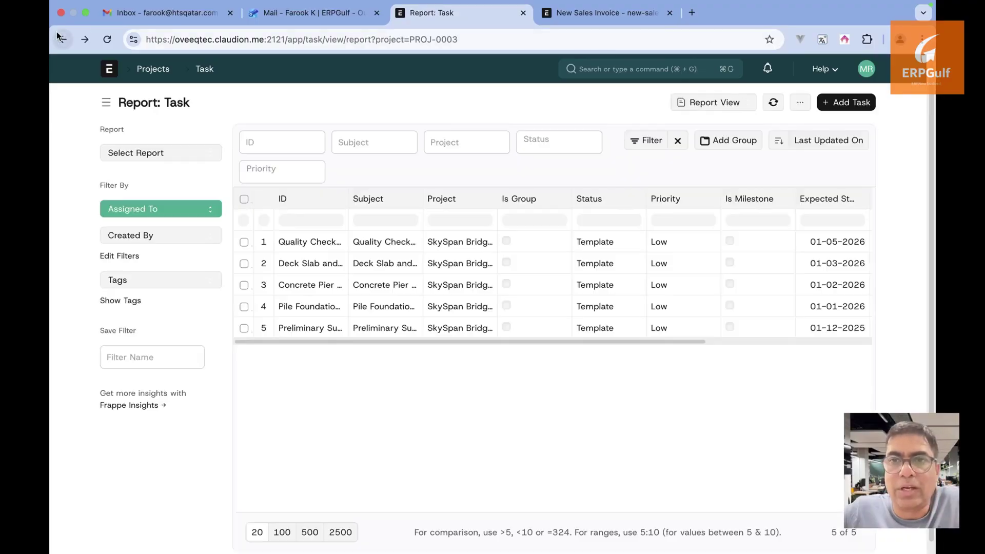
click(725, 102)
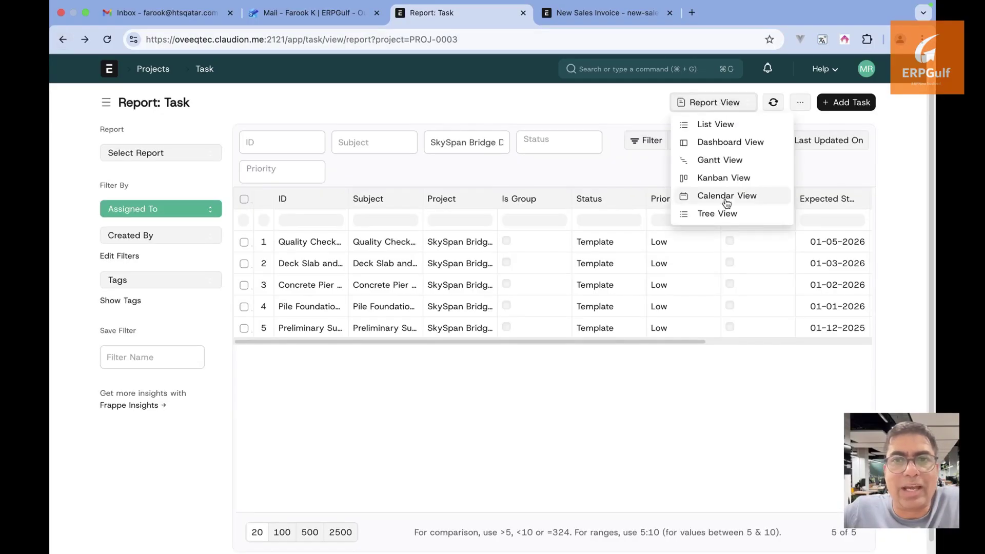
click(723, 161)
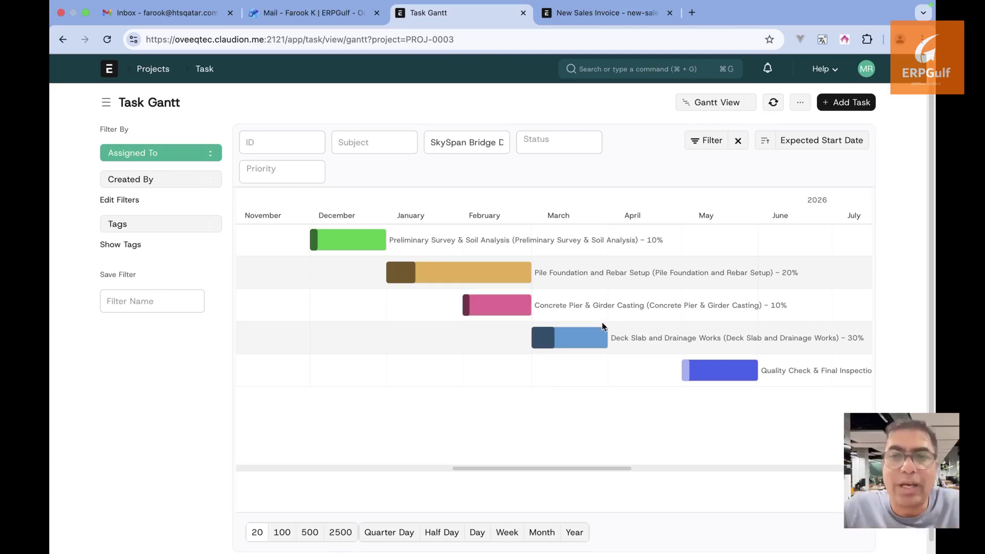
Create Kanban board 'Kanban view' with Status columns for project SkySpan Bridge Development
click(732, 105)
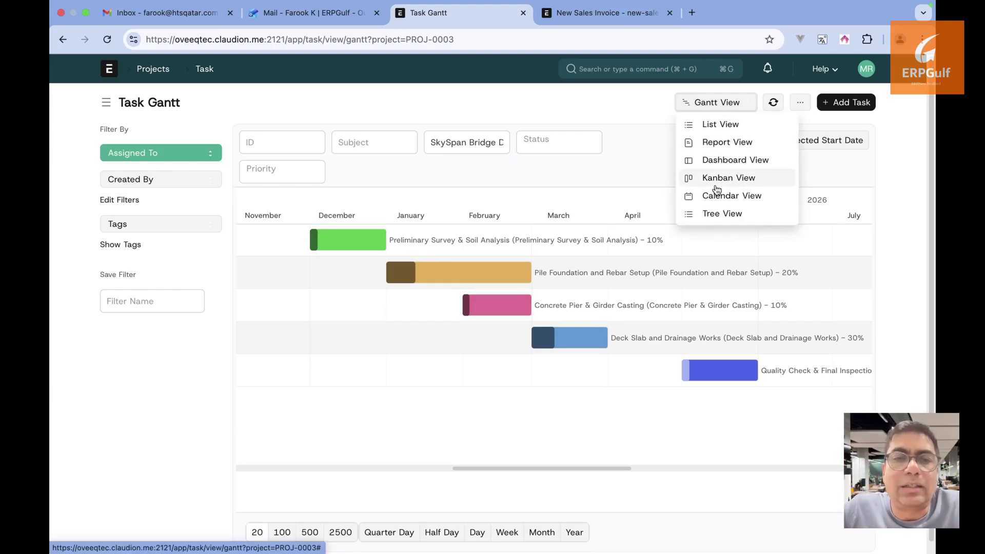
click(716, 180)
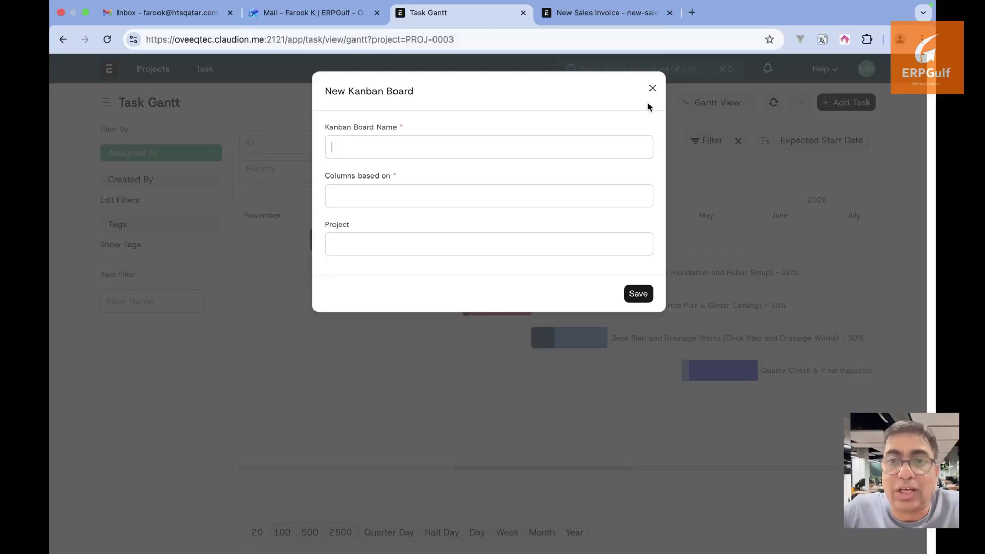
text(Ka)
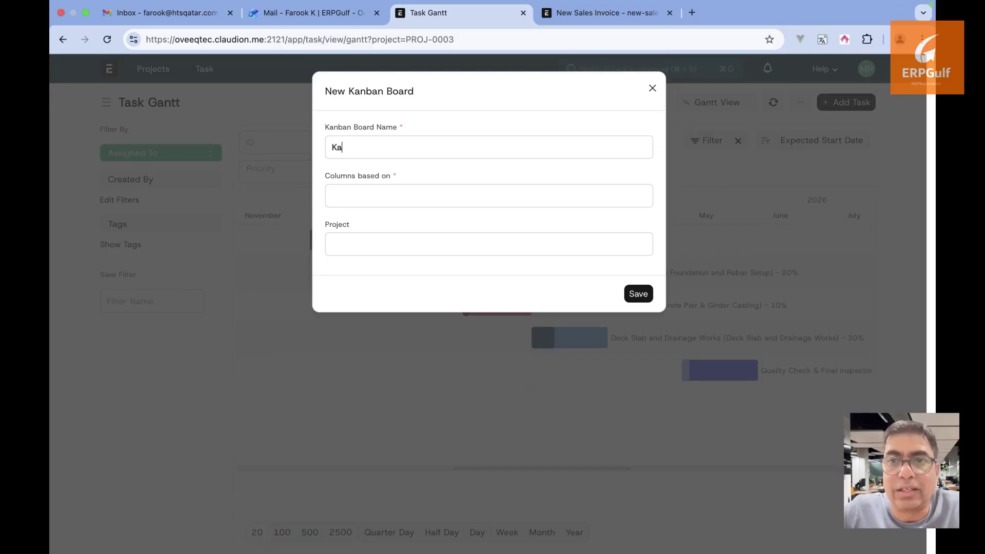
text(nban view)
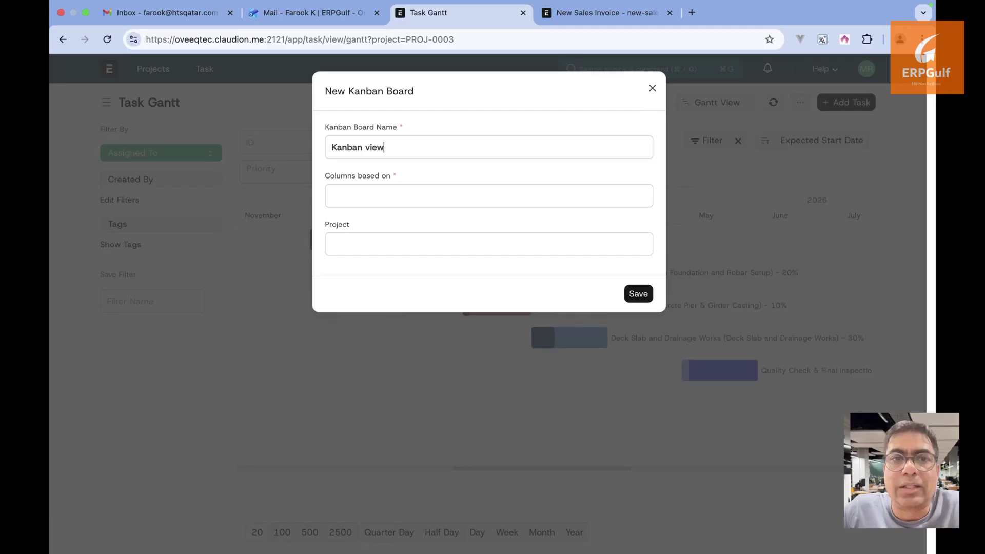
click(543, 201)
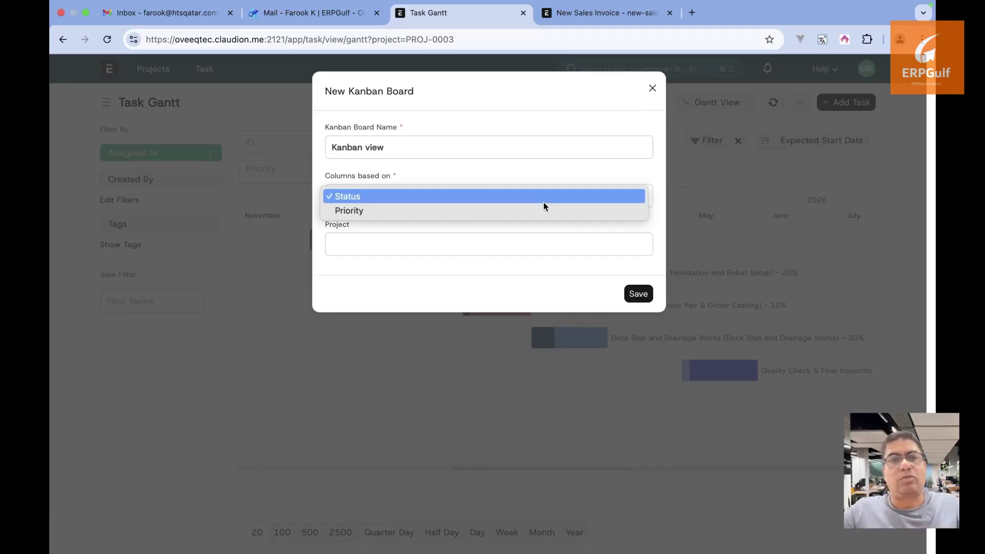
click(534, 201)
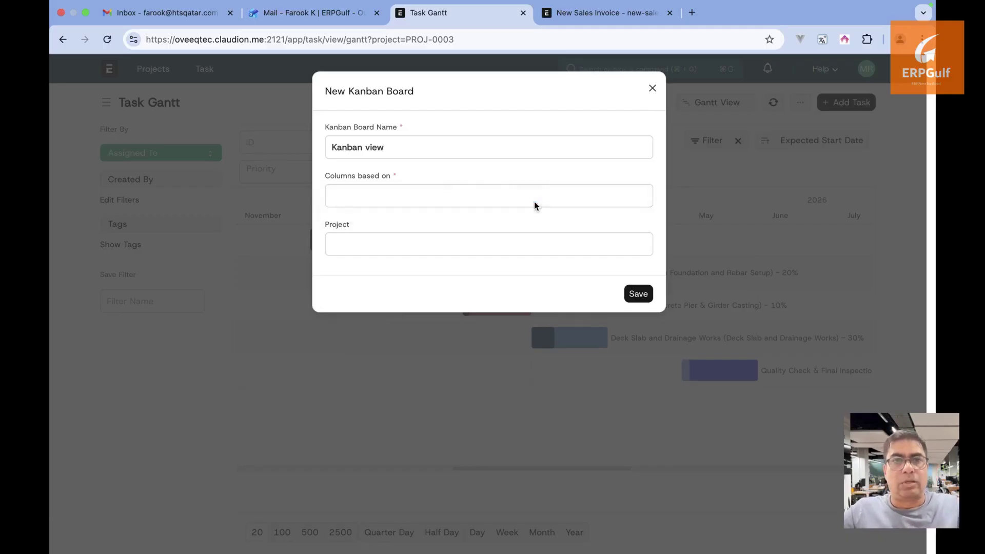
click(484, 247)
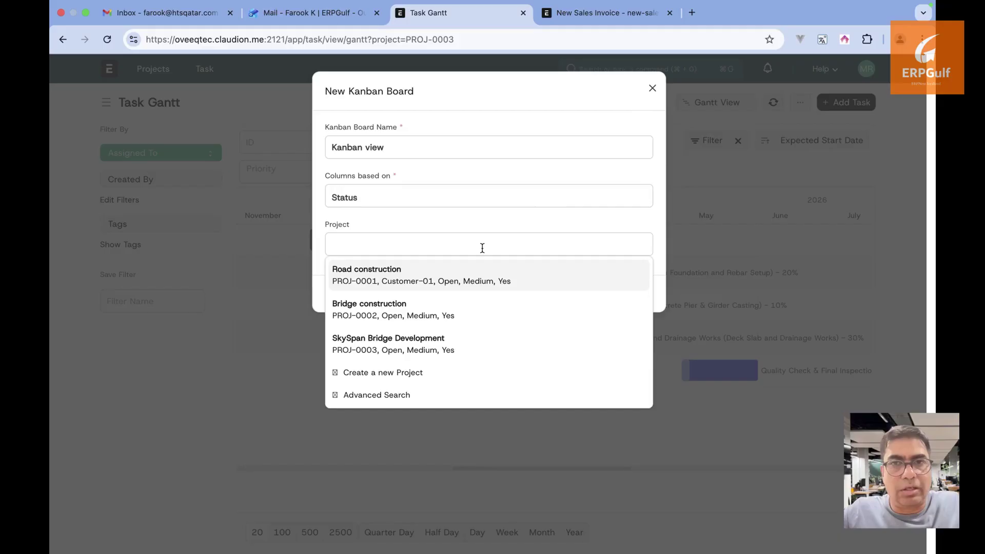
click(446, 338)
click(639, 295)
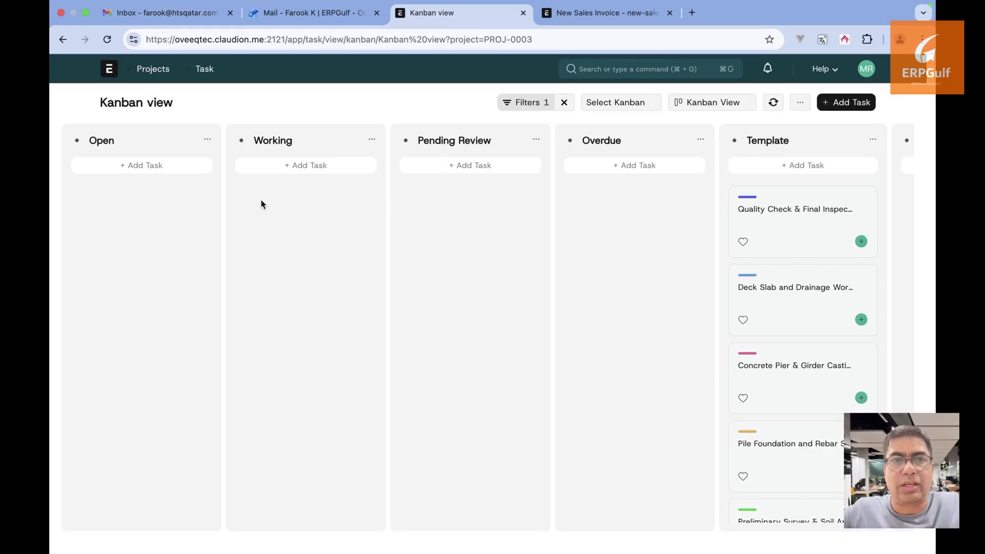
Add a 'TEsting' task card to the Open column and drag it toward Pending Review
click(174, 169)
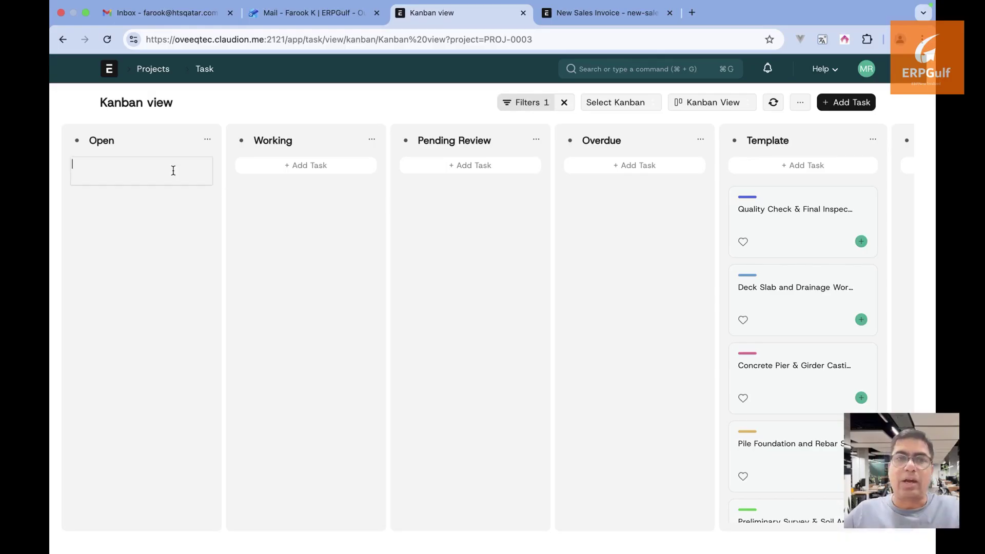
click(275, 165)
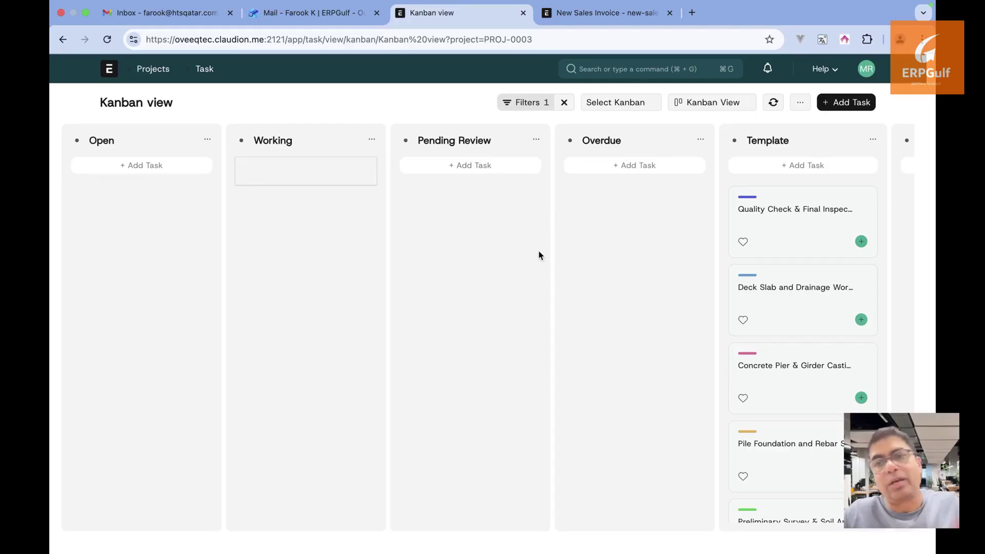
click(139, 170)
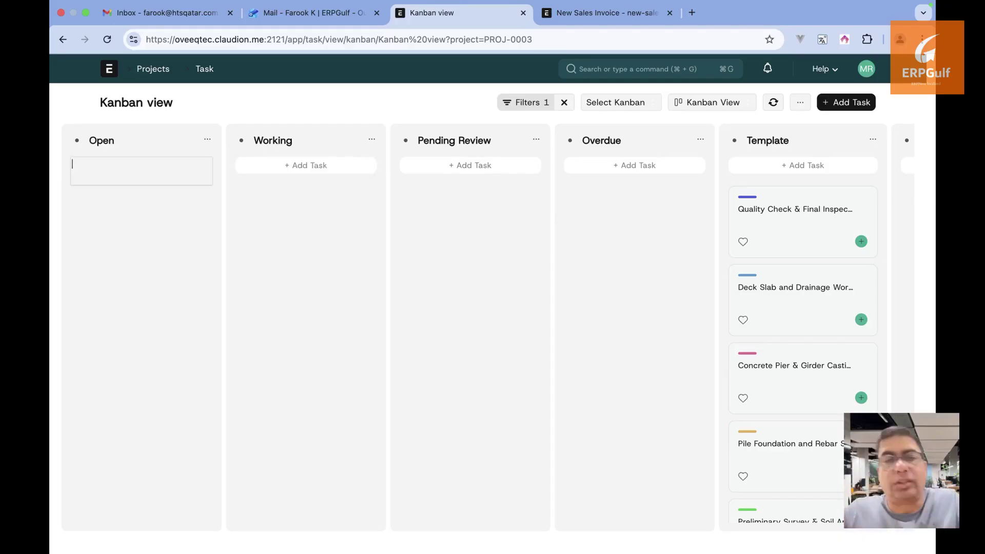
text(TEsting)
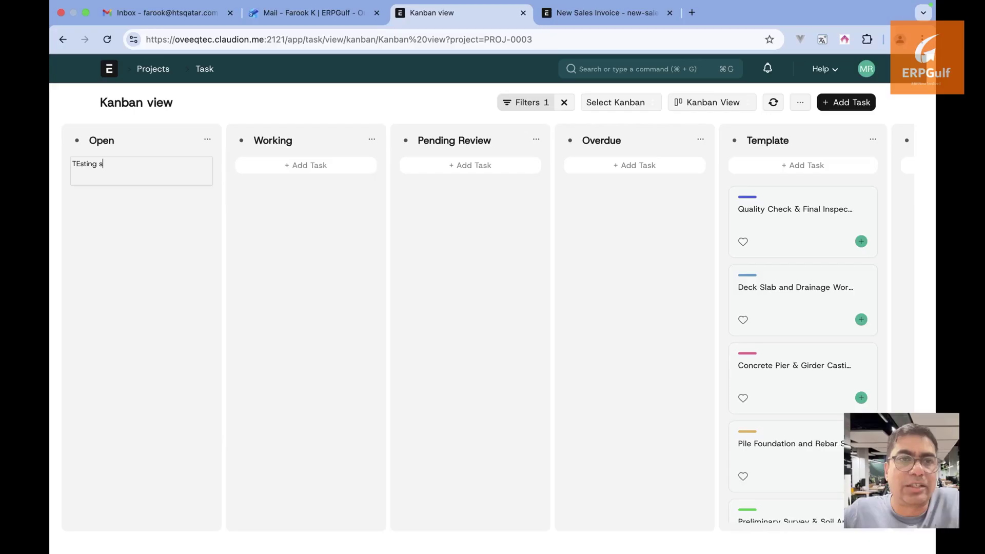
key(Return)
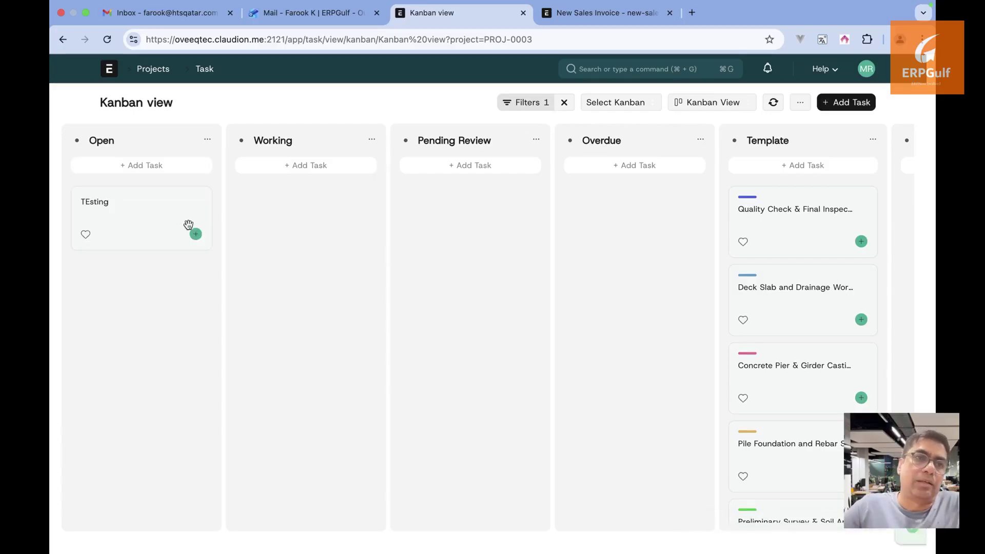
drag(189, 227, 143, 222)
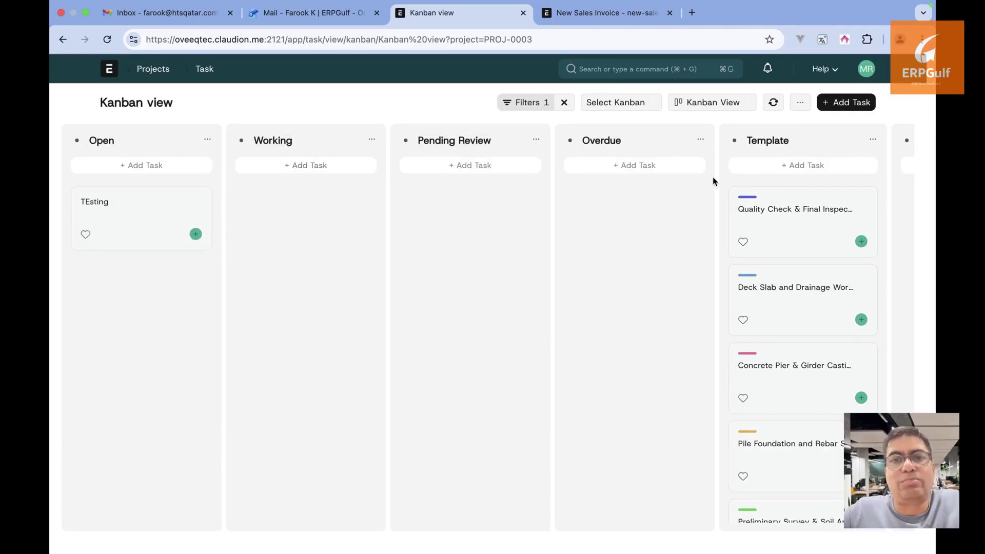
Show the project's tasks in Calendar view, switching from Day back to Month
click(205, 70)
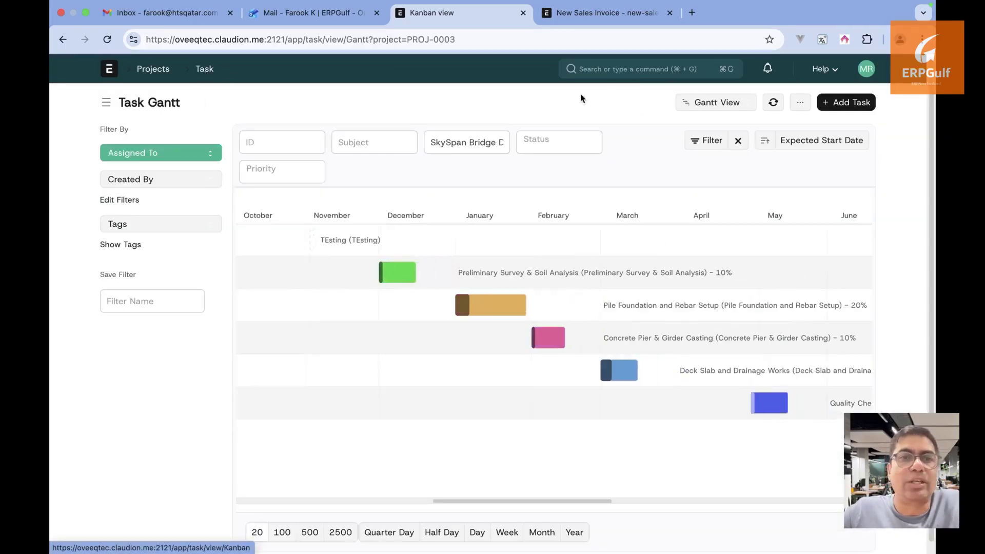
click(737, 105)
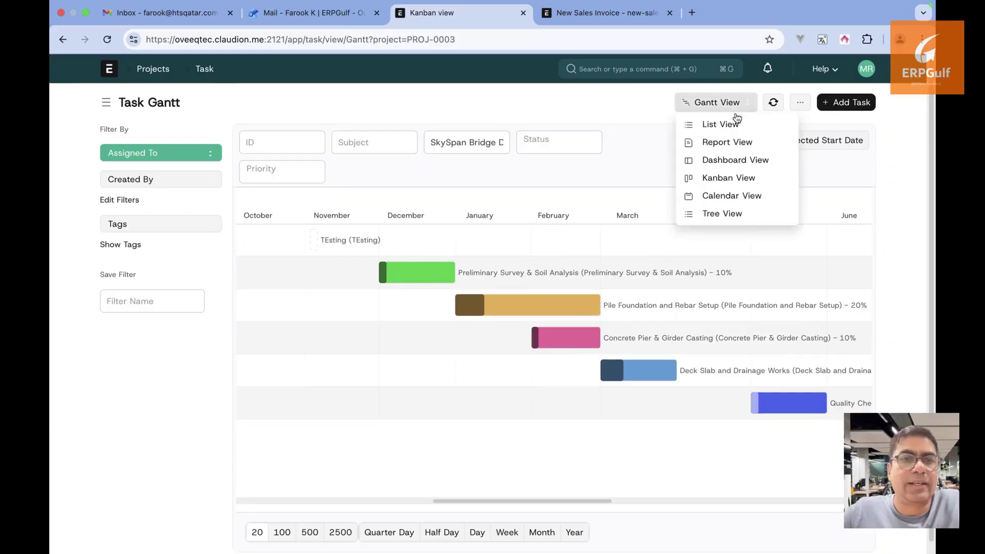
click(746, 195)
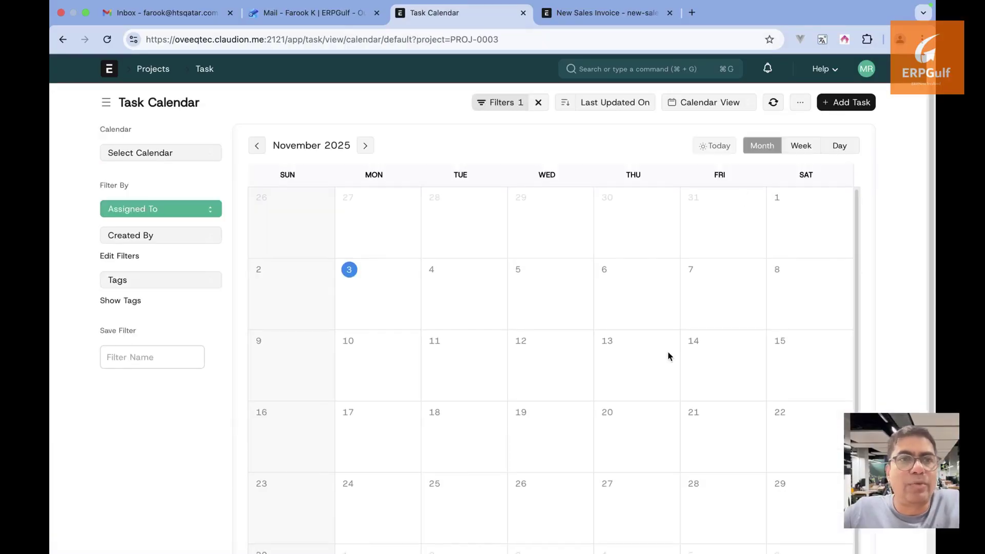
click(845, 147)
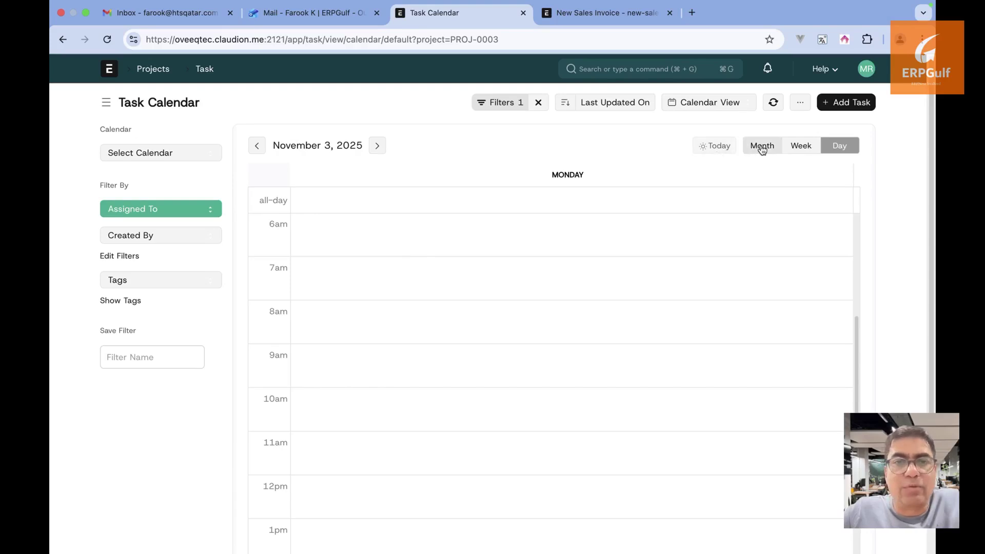
click(762, 147)
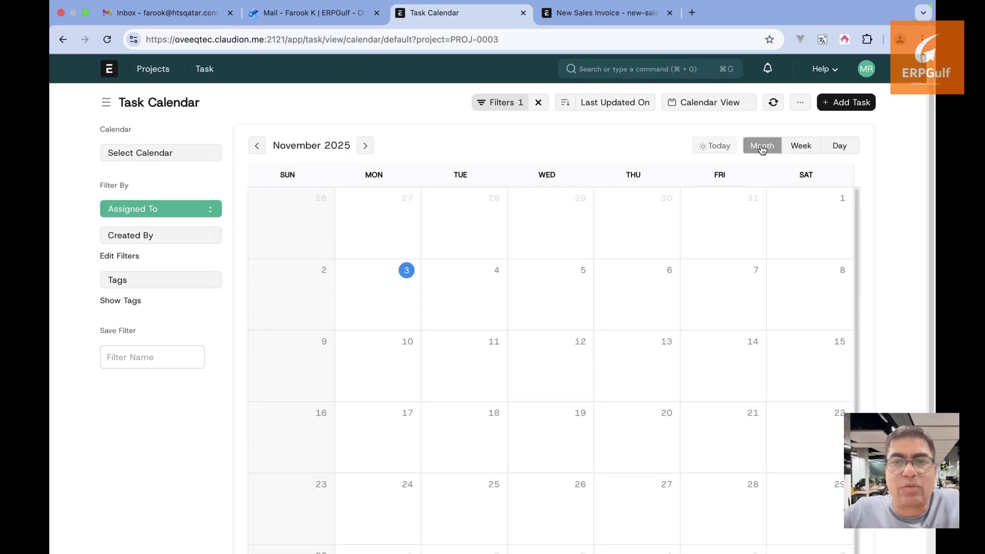
View the tasks in Tree view, then Gantt view, finishing on the List view
click(710, 109)
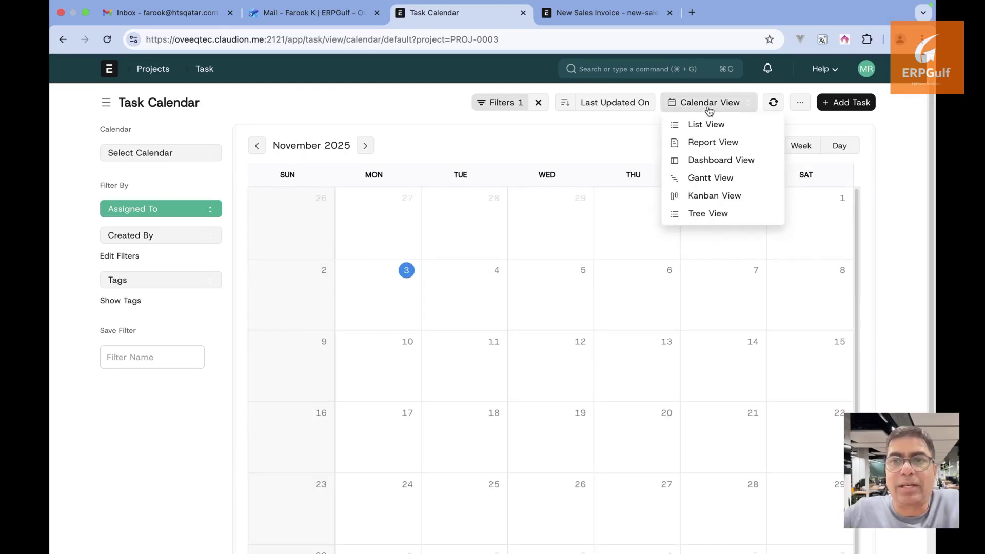
click(714, 213)
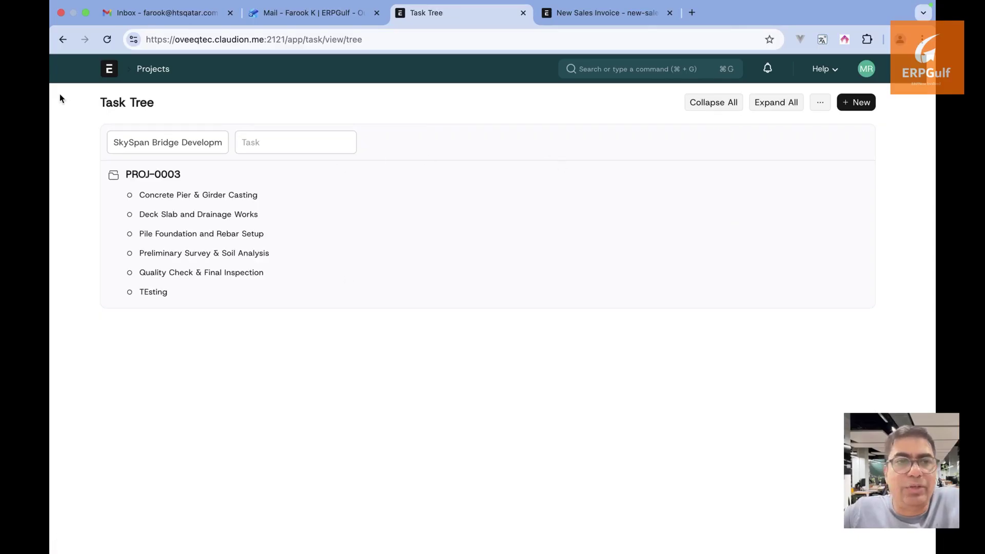
click(62, 40)
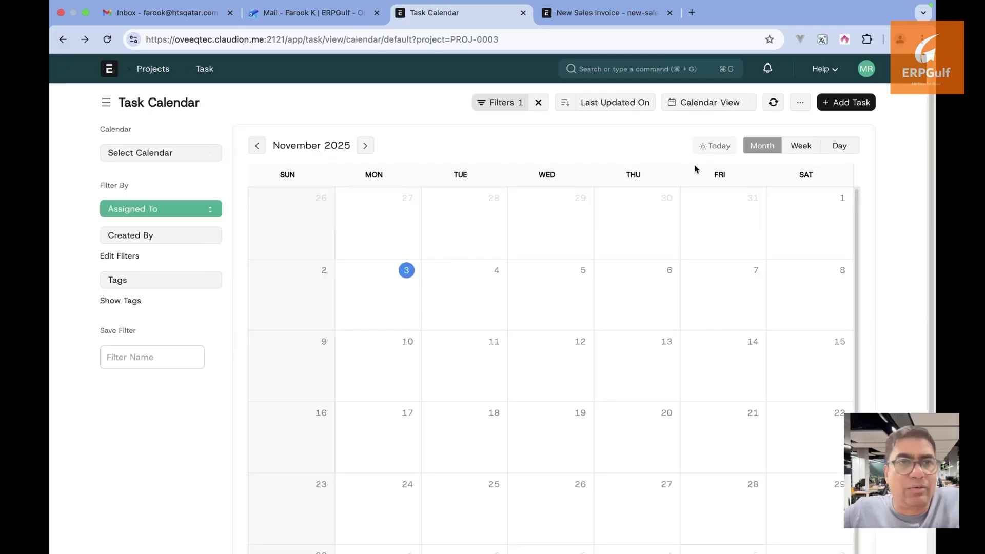
click(718, 103)
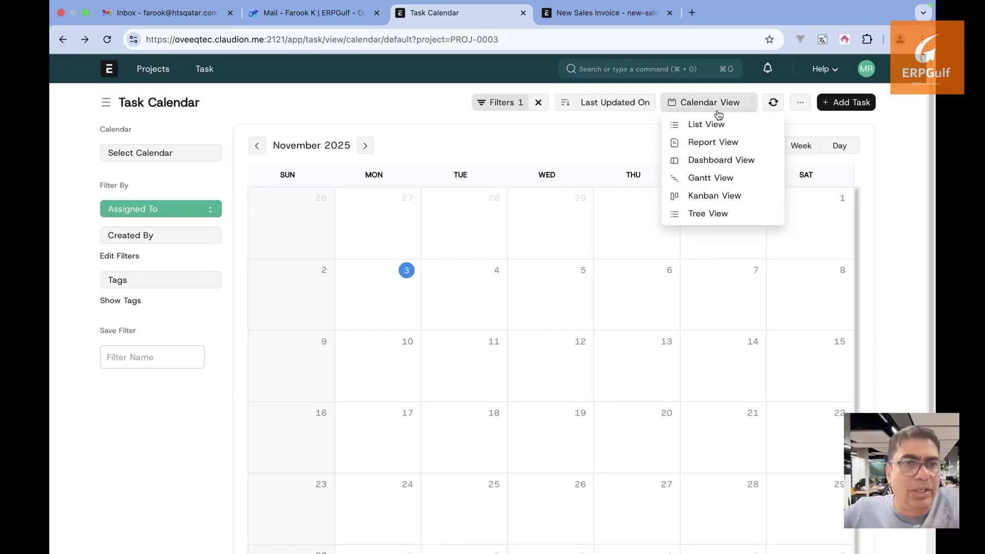
click(721, 178)
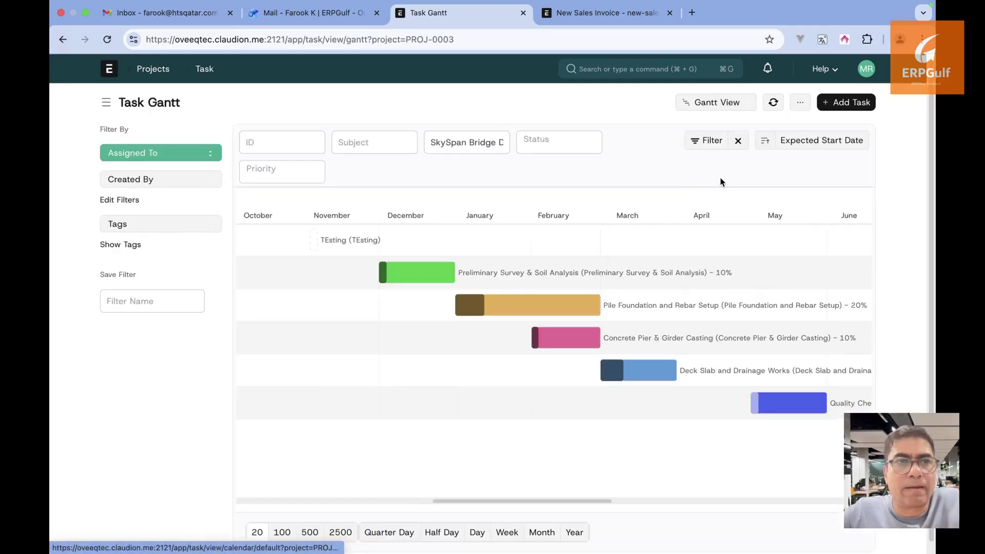
click(720, 105)
click(723, 126)
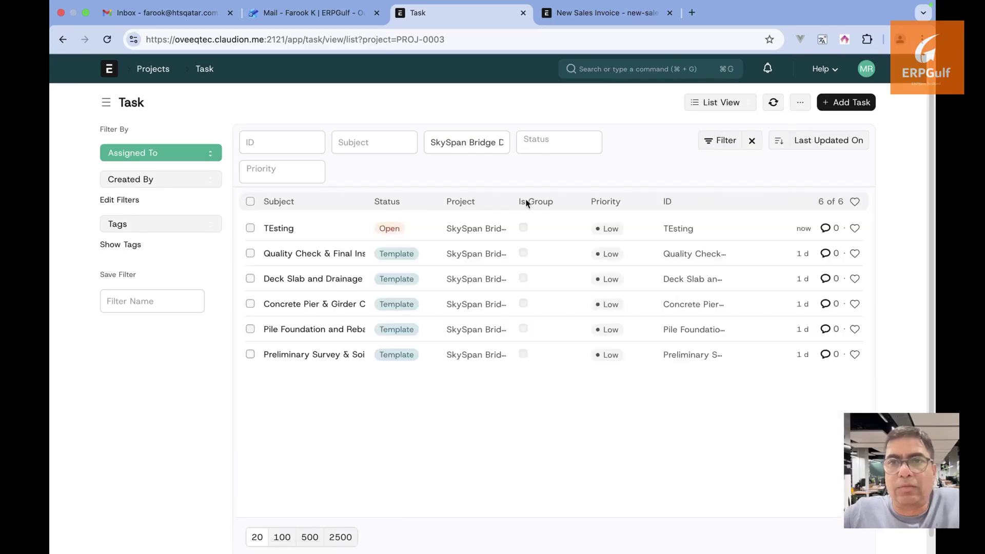
Delete the TEsting task with Actions > Delete, then open Preliminary Survey & Soil Analysis
click(250, 228)
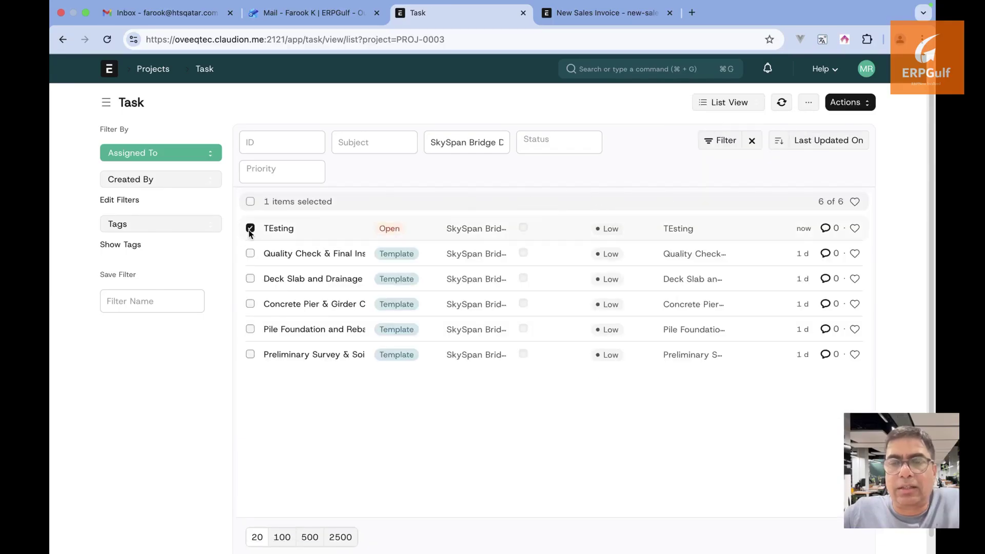
click(863, 109)
click(773, 255)
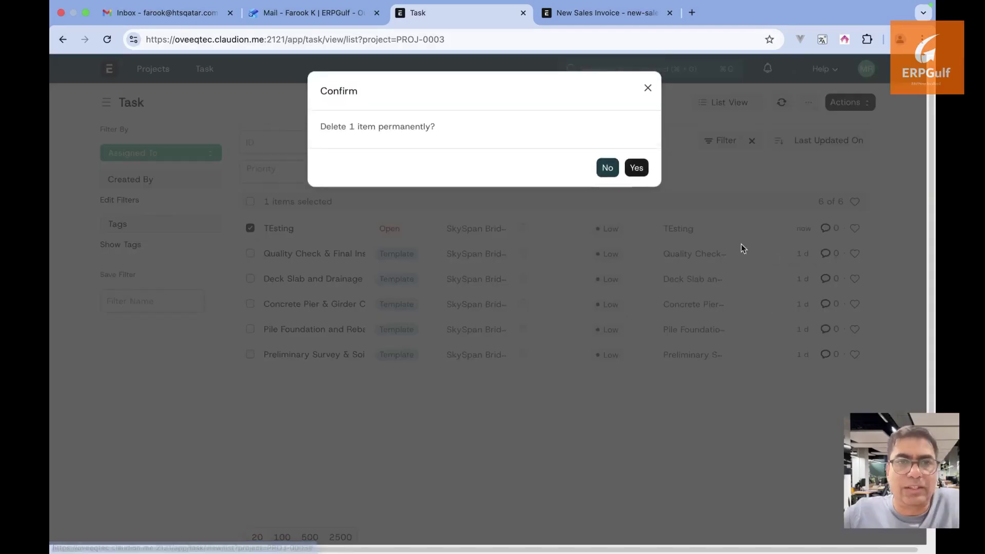
click(639, 167)
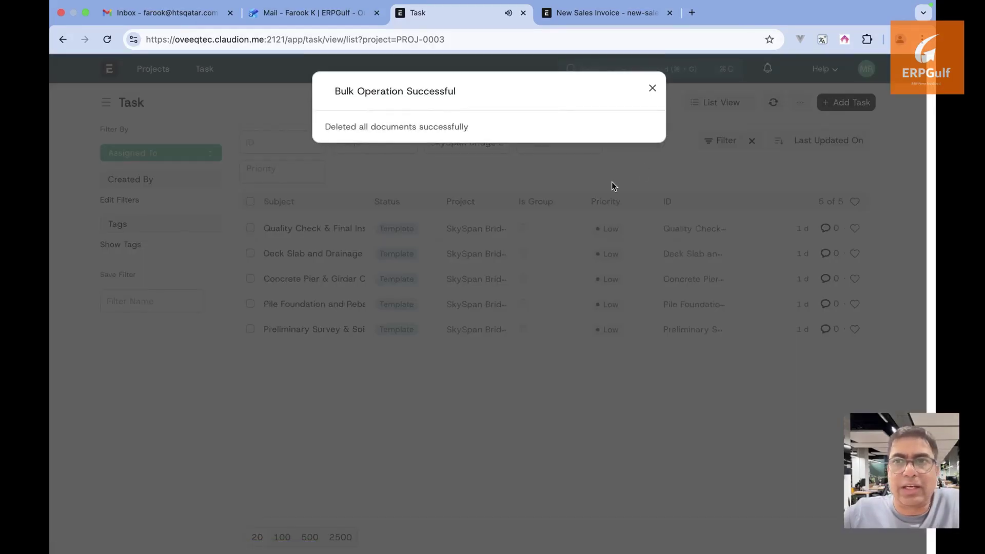
click(652, 91)
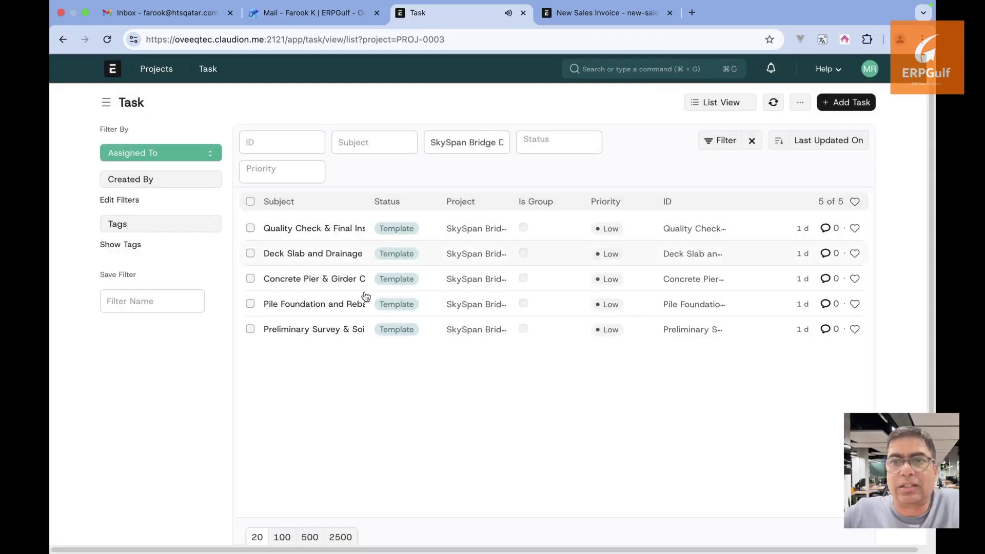
click(328, 329)
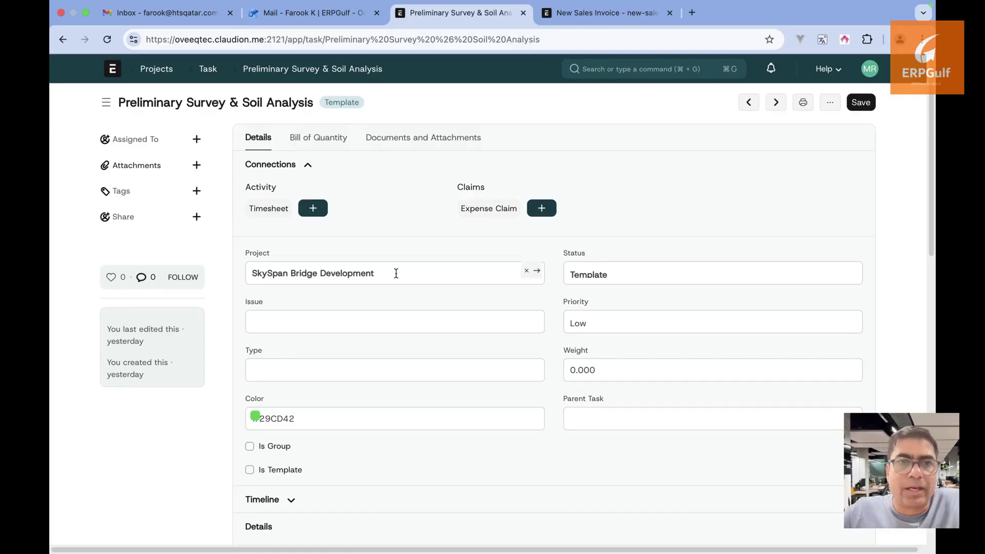
Scroll through the Preliminary Survey & Soil Analysis task form and select text in its fields
scroll(395, 273, down, 2)
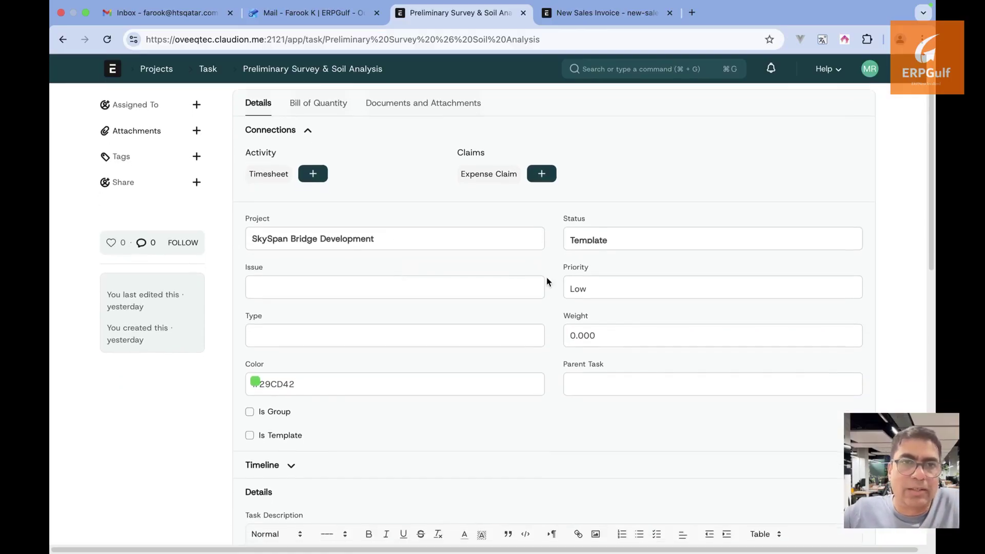
scroll(546, 281, down, 5)
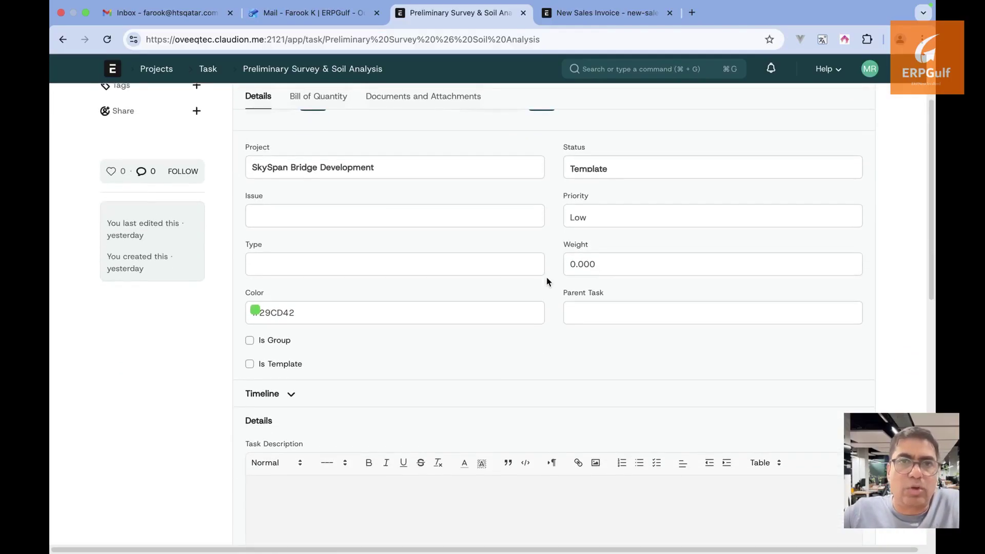
scroll(546, 277, down, 12)
scroll(546, 277, up, 10)
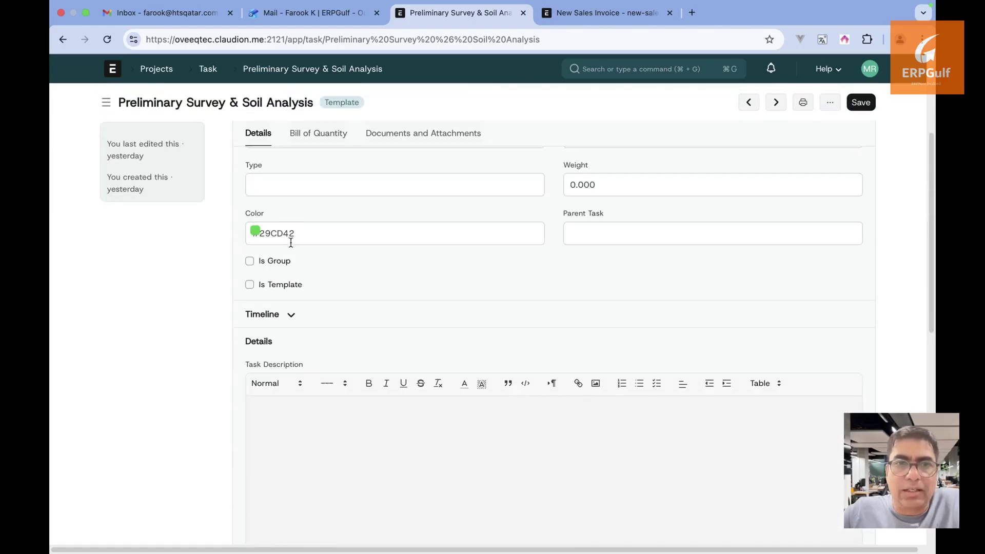
click(299, 263)
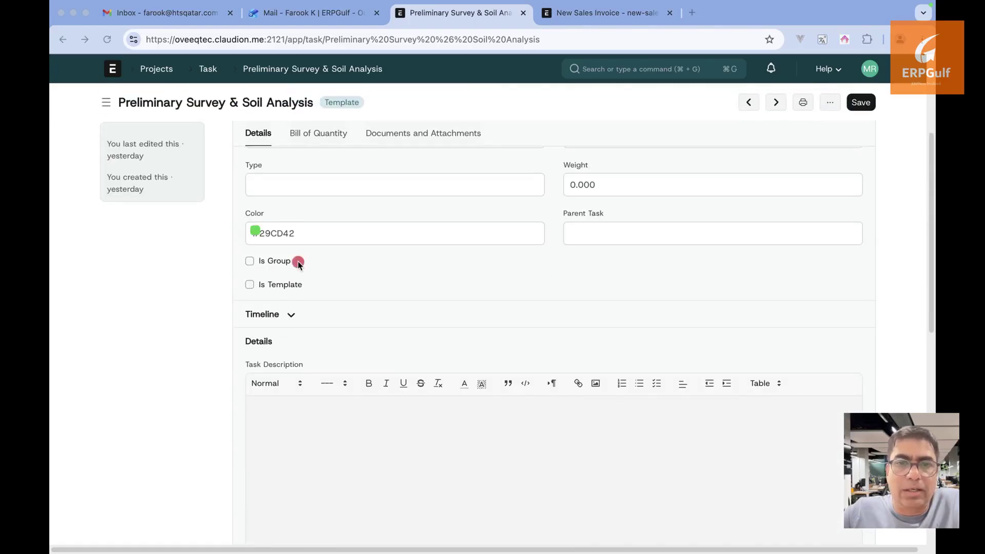
click(407, 261)
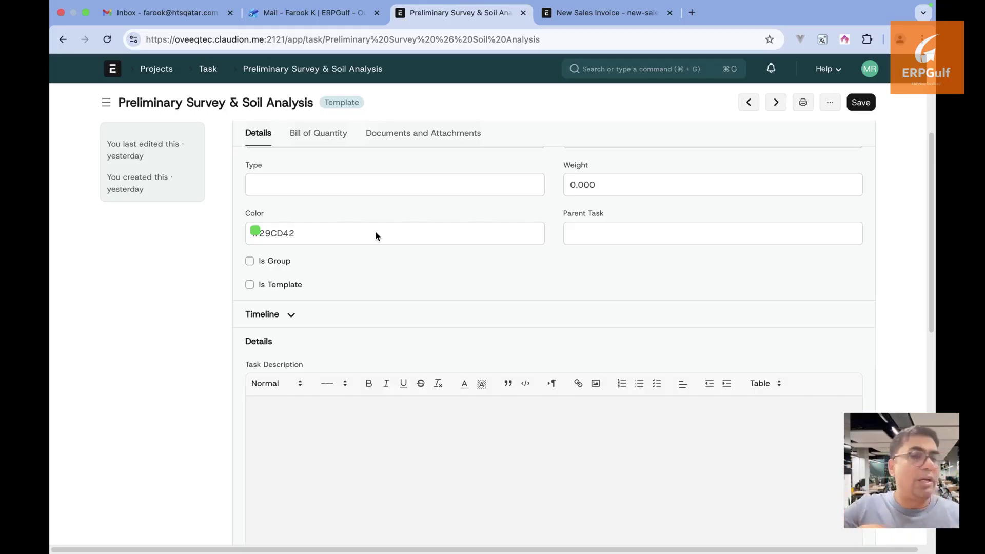
click(314, 285)
drag(304, 264, 460, 264)
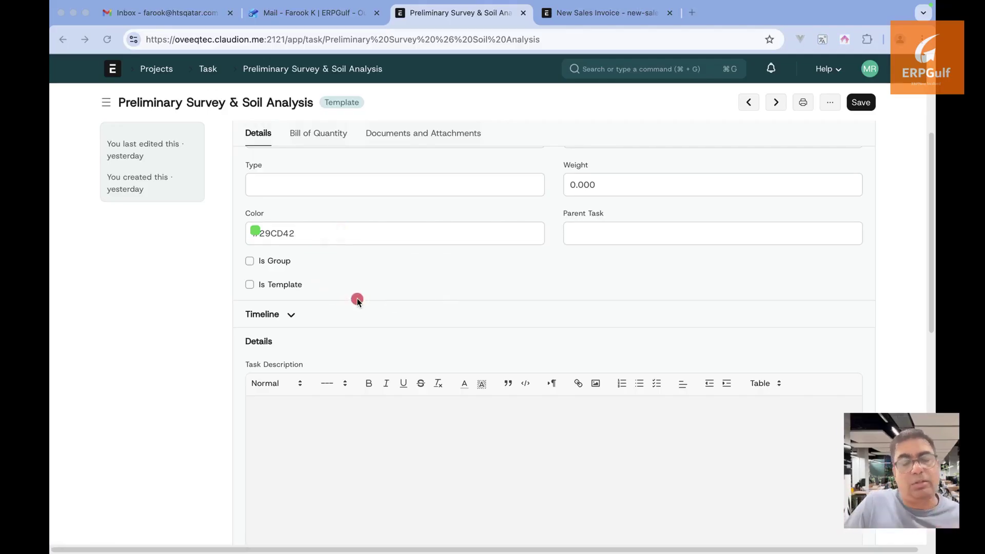
drag(312, 289, 401, 291)
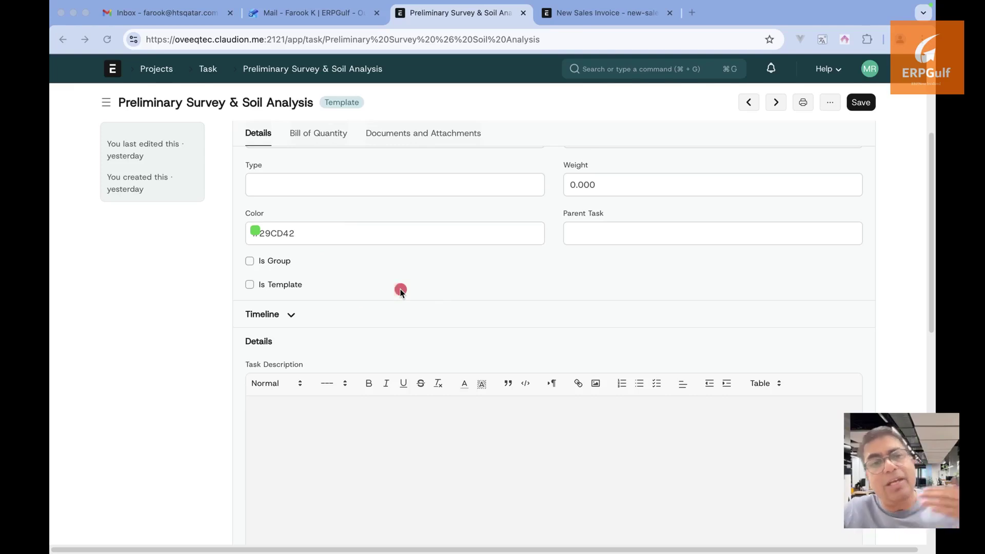
Expand the task's Timeline, check its % Progress value, and return to the task list
click(291, 319)
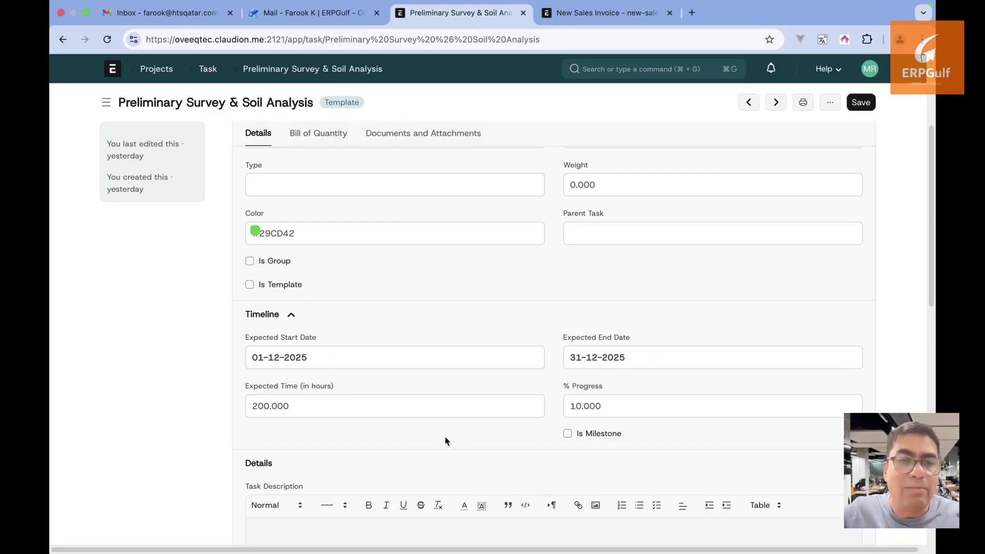
click(613, 408)
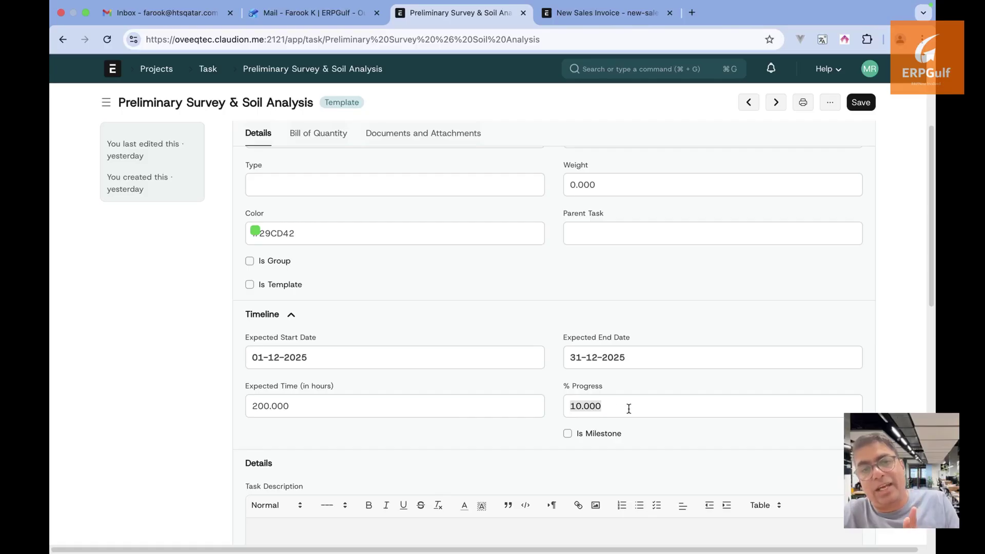
scroll(628, 409, down, 2)
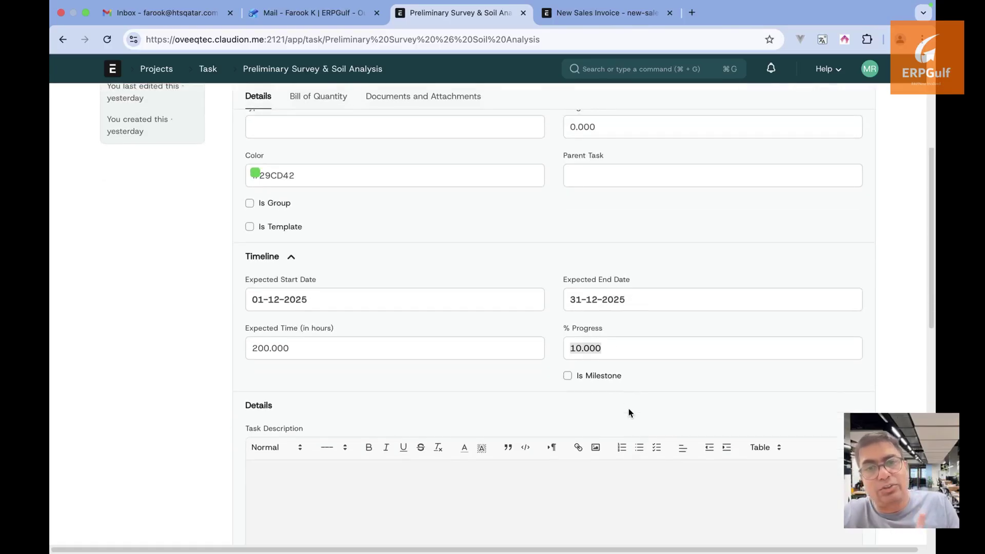
click(206, 70)
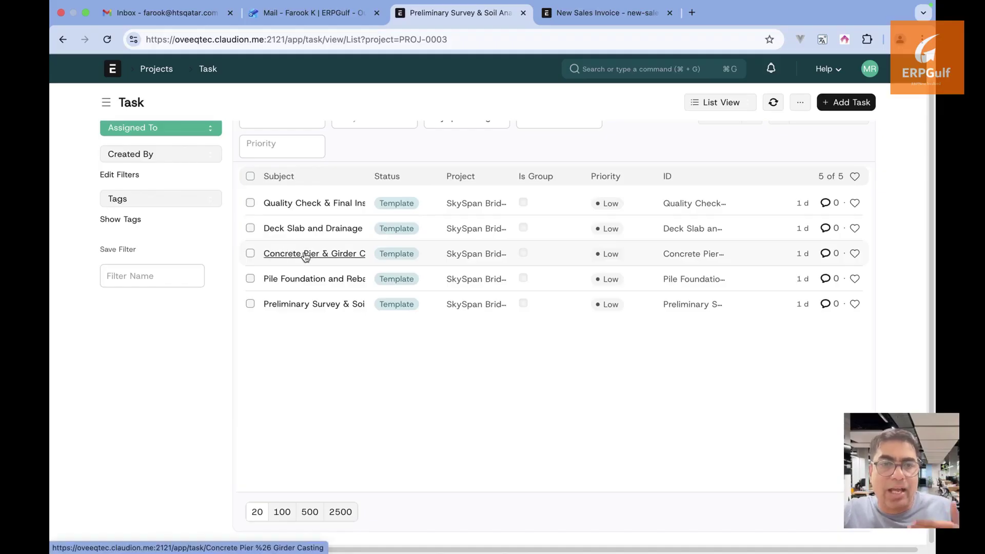
Reopen Preliminary Survey & Soil Analysis, expand Timeline, and check its 10% progress without changing it
mouse_move(306, 257)
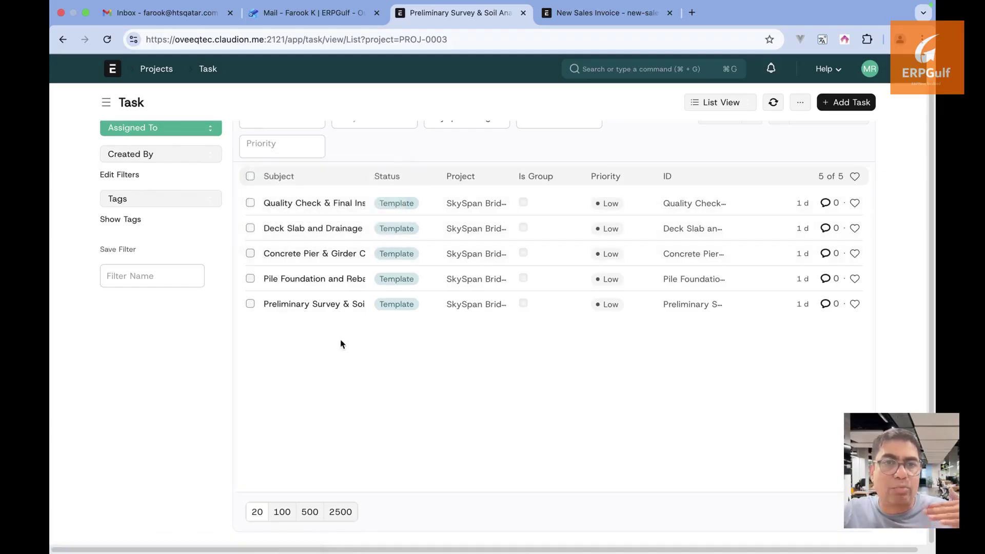
click(341, 305)
scroll(594, 465, down, 10)
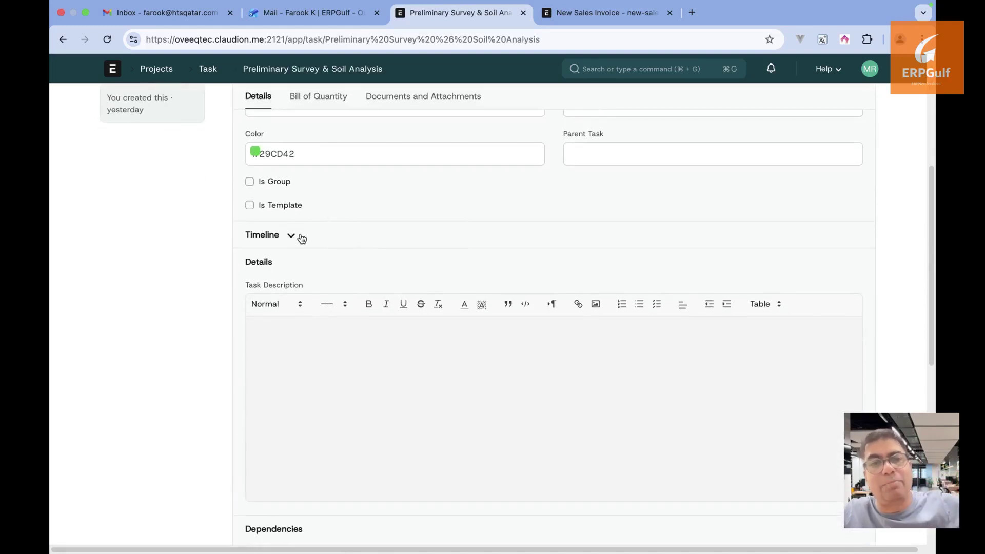
click(300, 235)
click(669, 321)
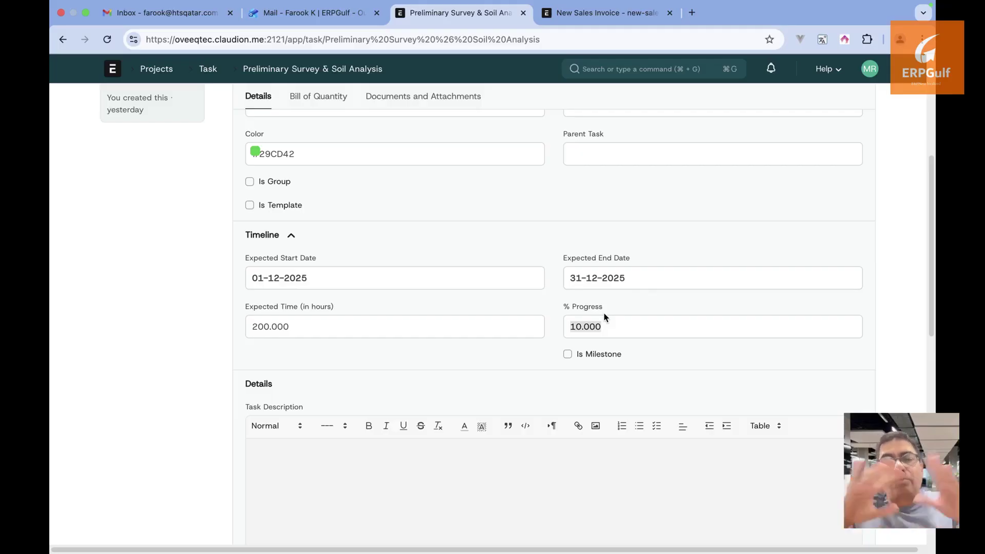
key(Left)
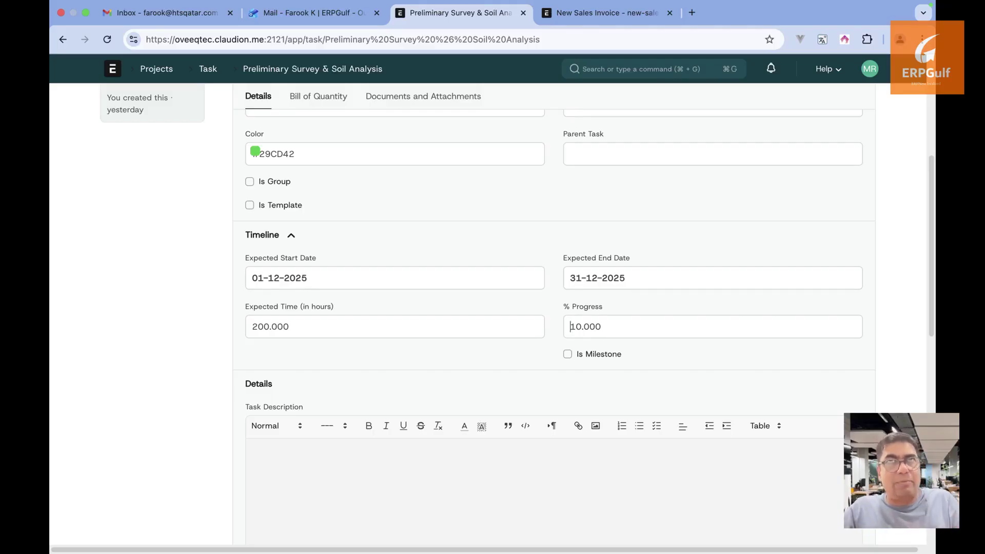
scroll(519, 401, down, 5)
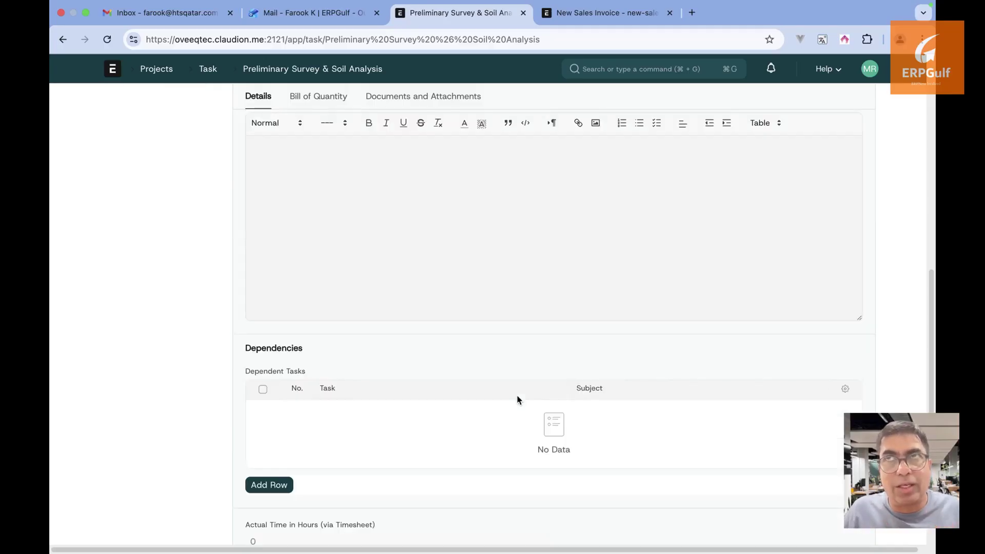
scroll(518, 400, up, 5)
scroll(518, 401, up, 4)
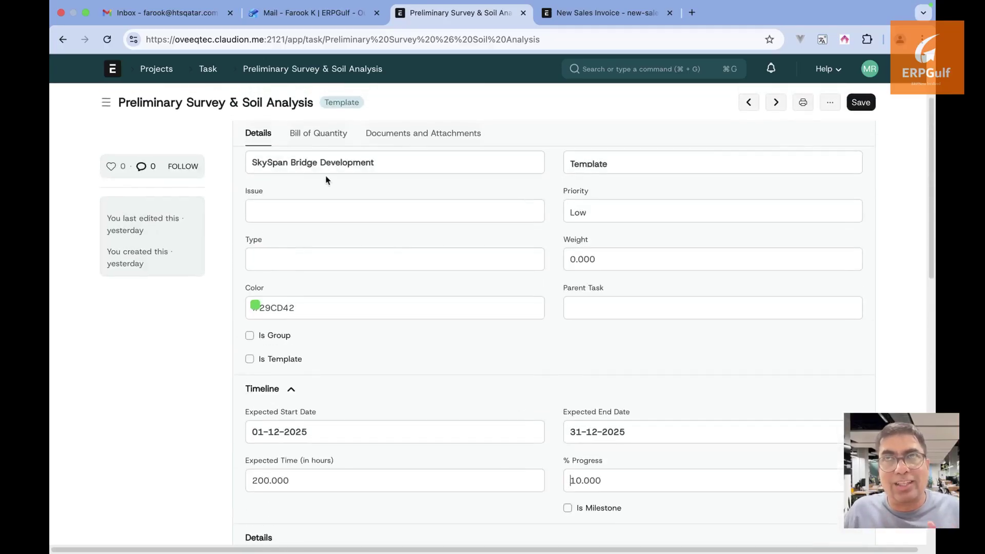
Open SkySpan Bridge Development from the open projects list and switch % Complete Method to Manual
click(155, 74)
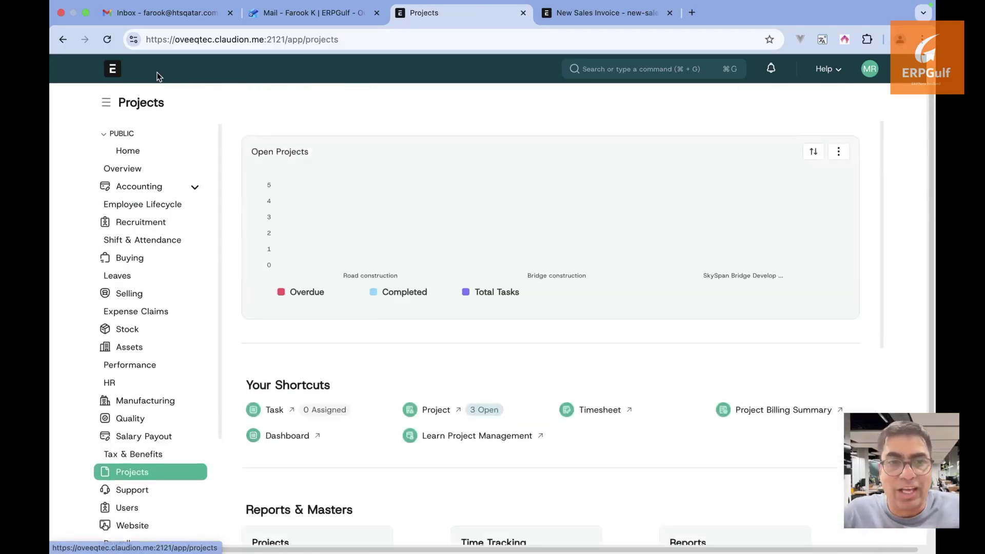
click(435, 411)
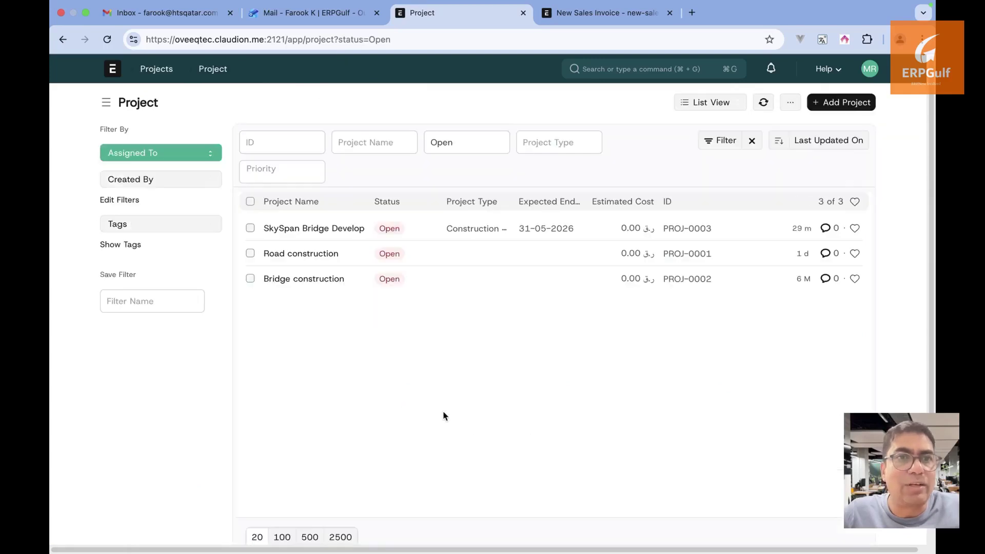
click(350, 234)
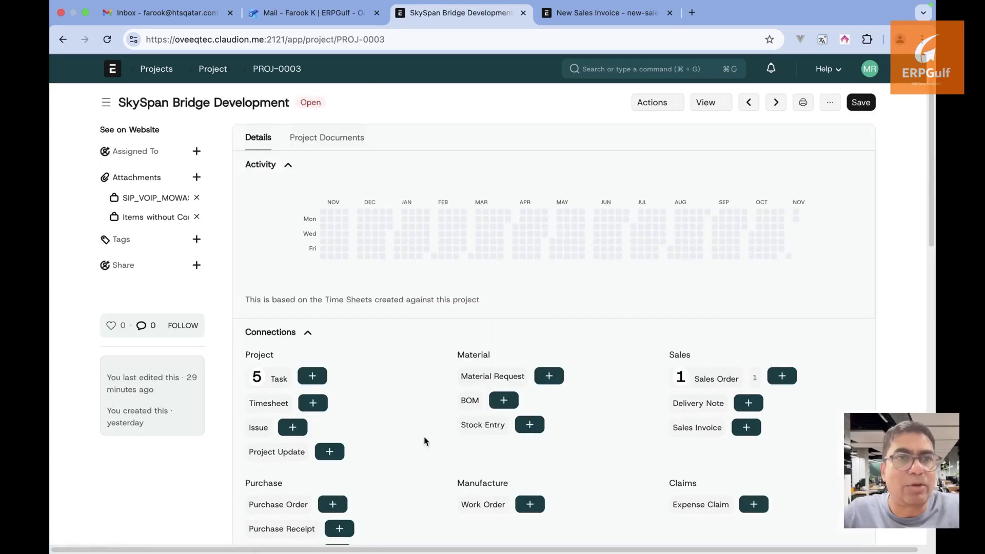
scroll(425, 441, down, 5)
scroll(424, 440, down, 3)
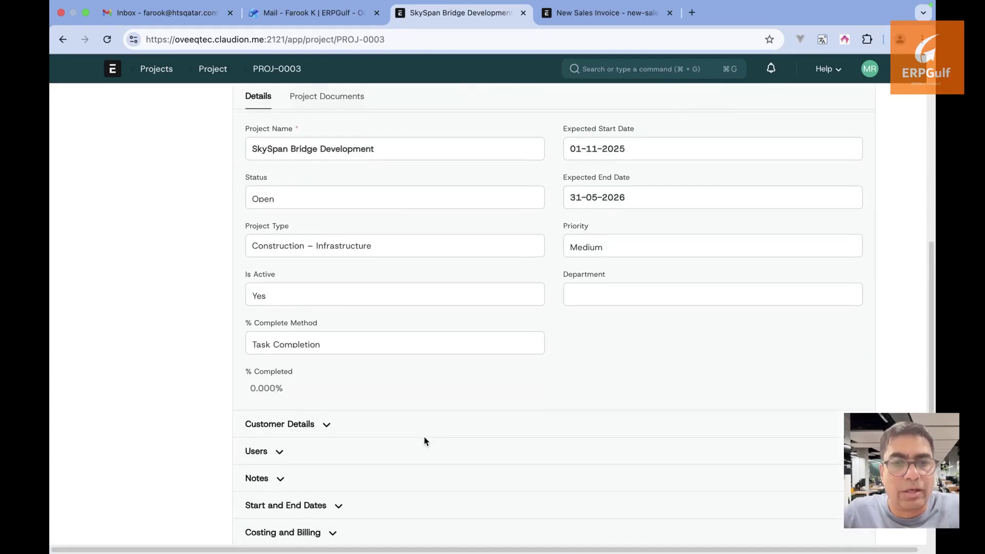
click(367, 344)
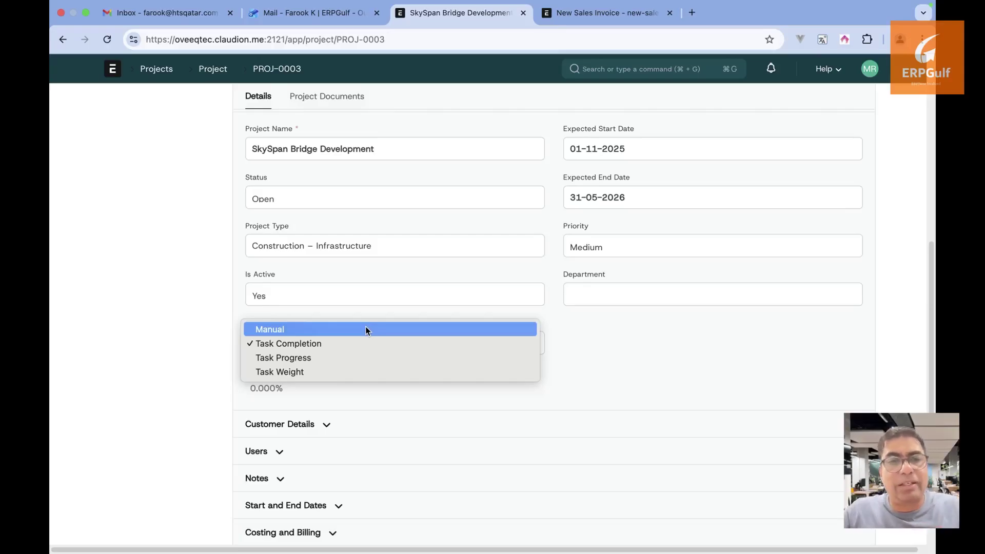
click(366, 329)
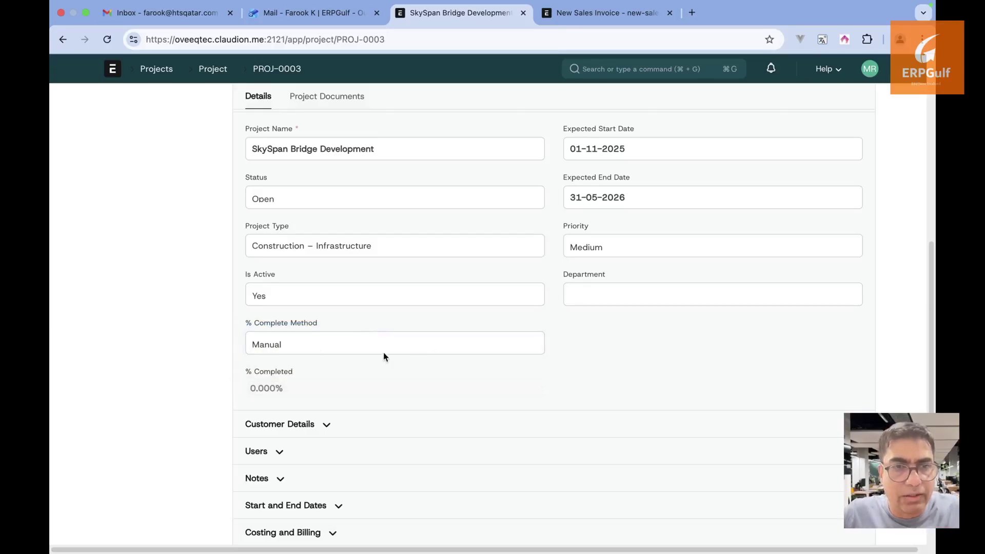
click(383, 345)
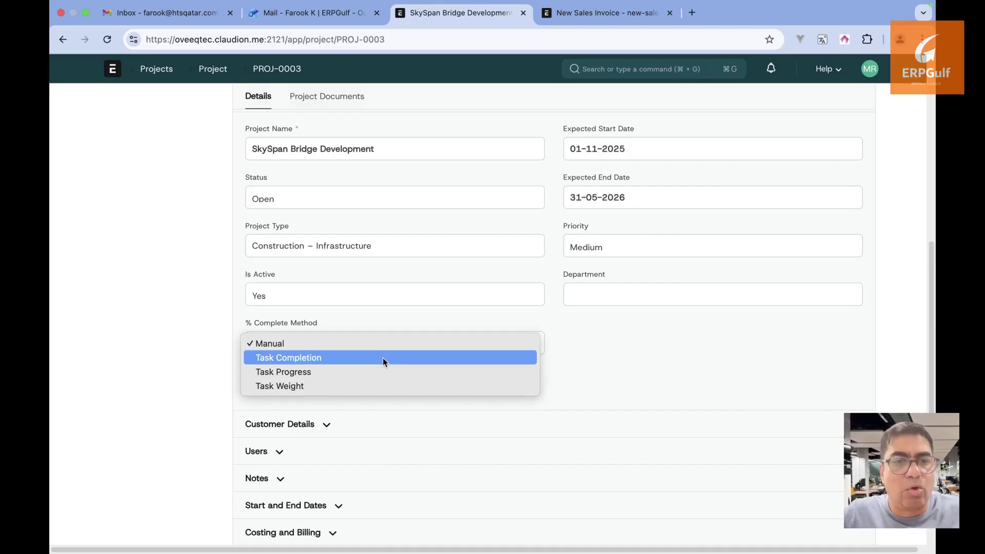
Search Google for 'erpnext project management' in a new browser tab
click(698, 16)
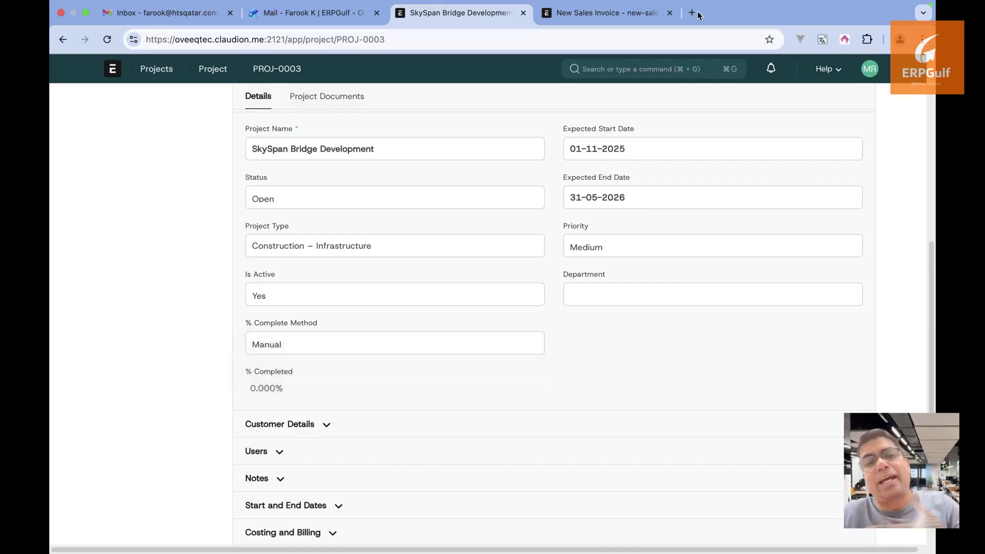
click(698, 15)
text(erpnext )
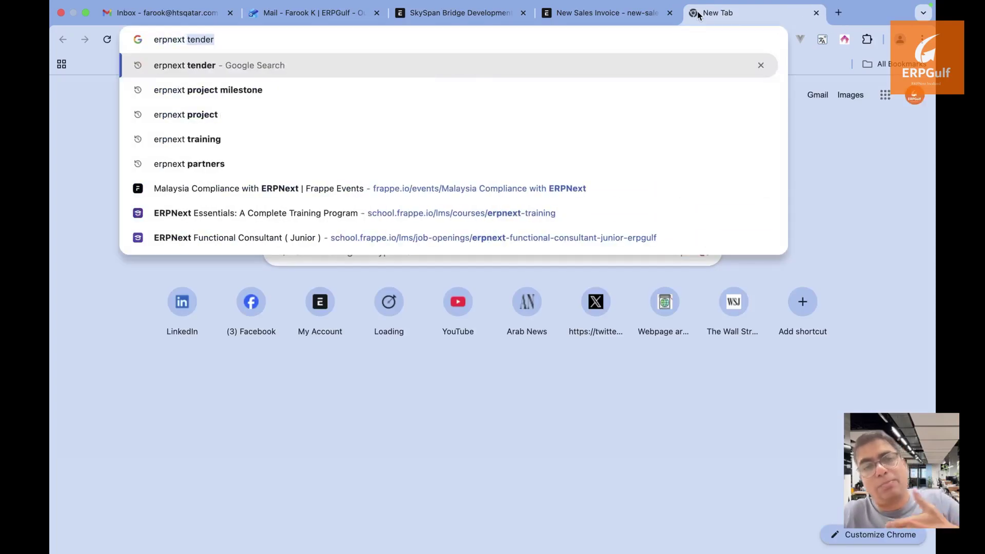
text(projec)
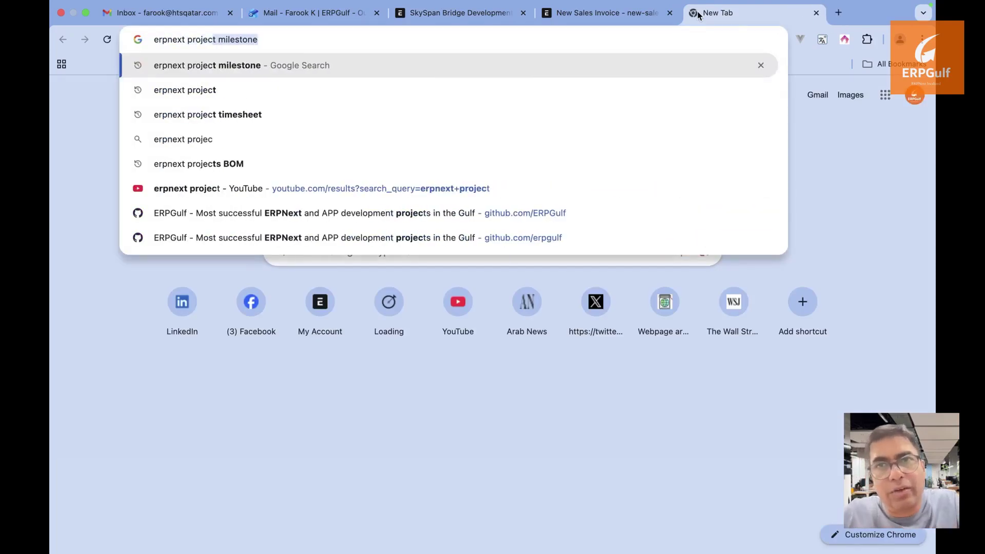
text(t manage)
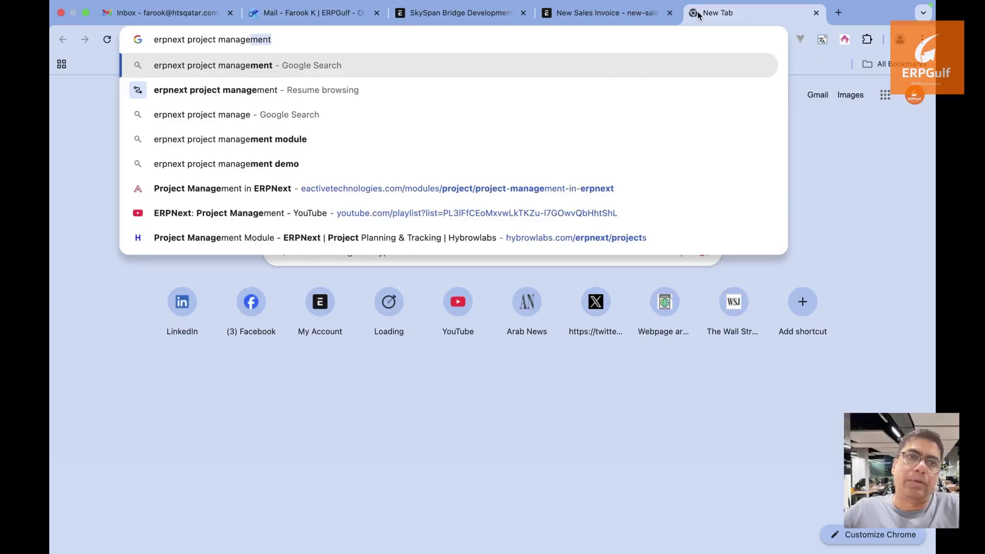
key(Return)
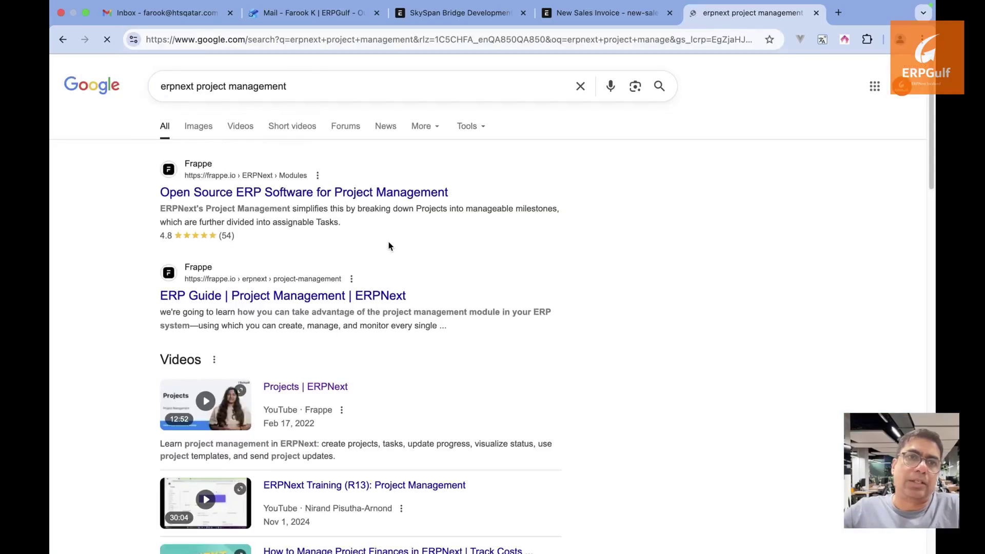
scroll(389, 244, down, 1)
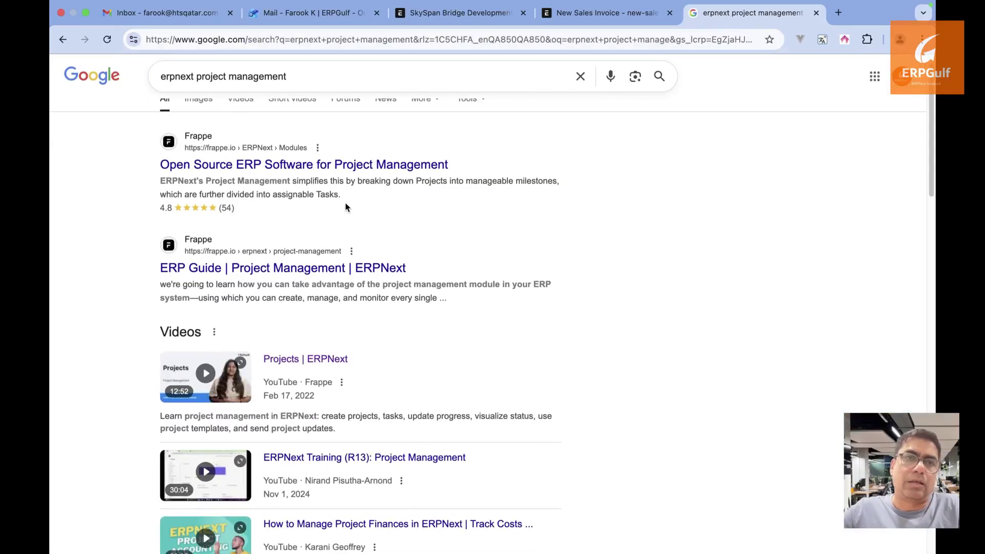
Open frappe.io's 'Open Source ERP Software for Project Management' result and scroll through its feature sections
click(355, 165)
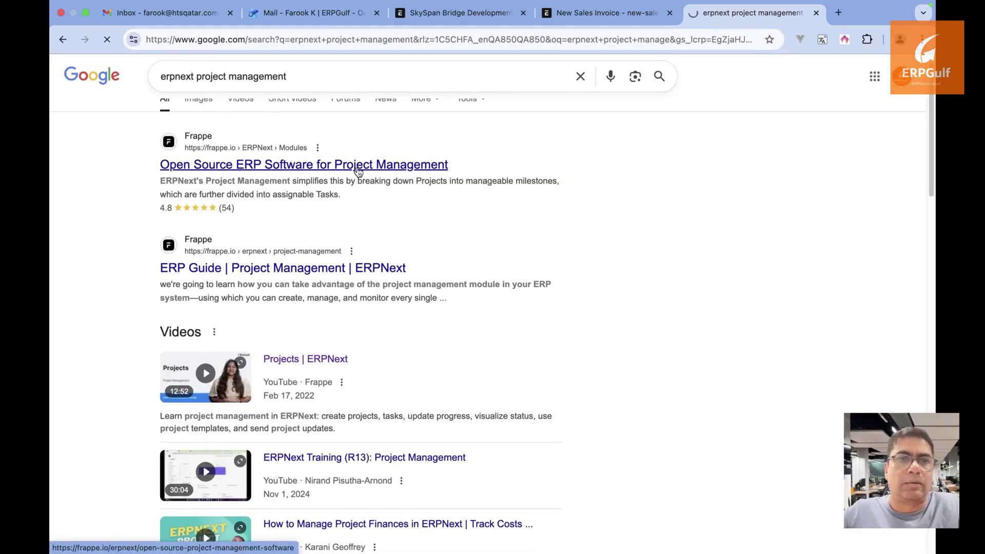
scroll(520, 313, down, 15)
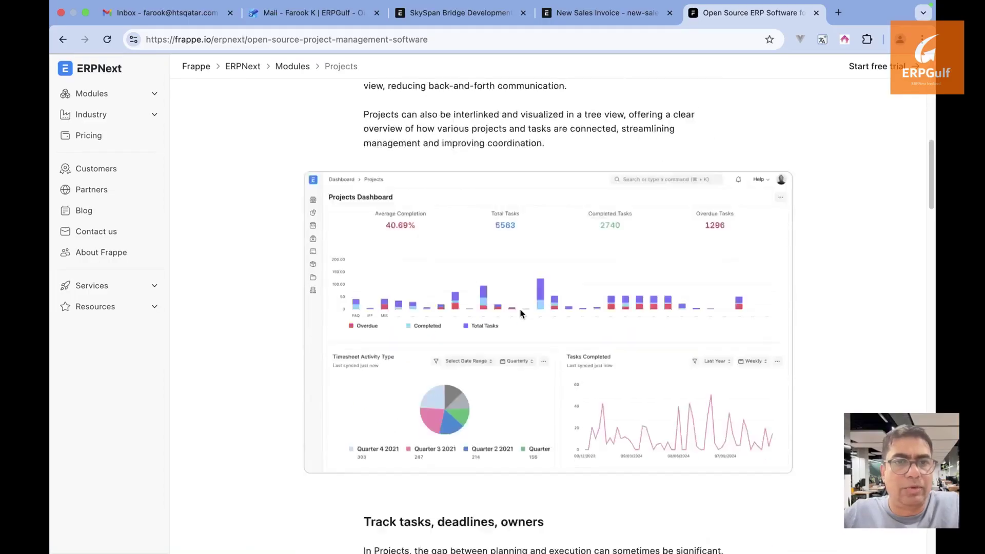
scroll(521, 314, up, 9)
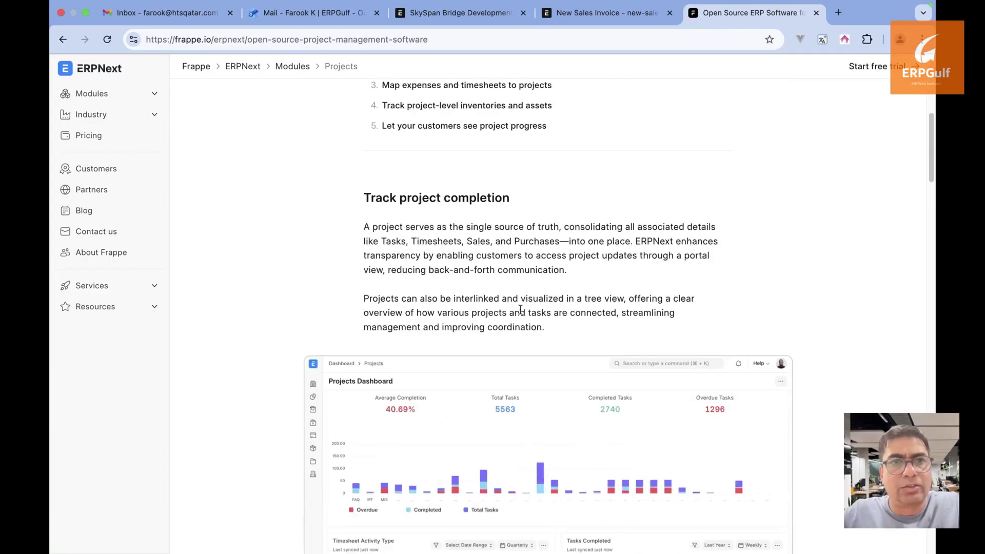
scroll(520, 310, down, 10)
scroll(519, 309, down, 10)
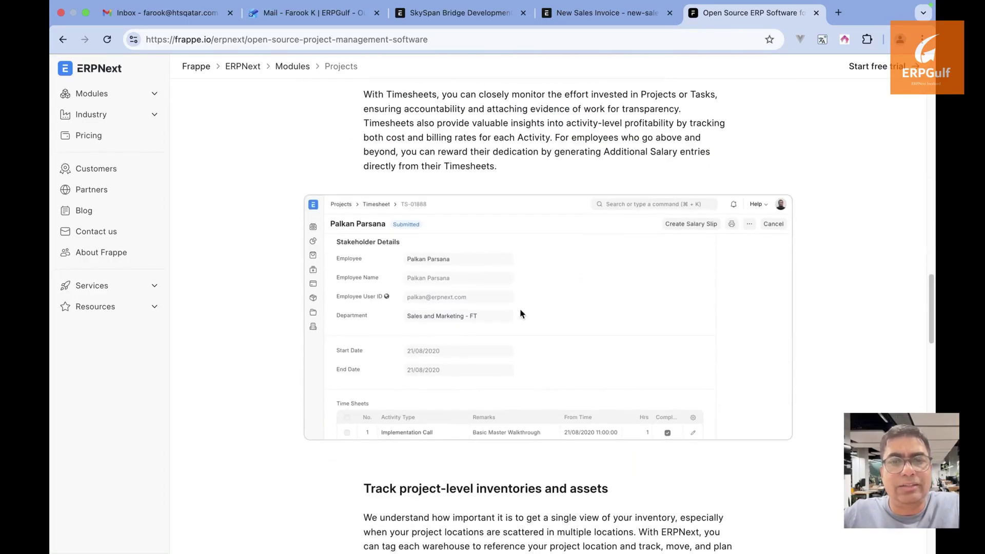
scroll(520, 314, up, 10)
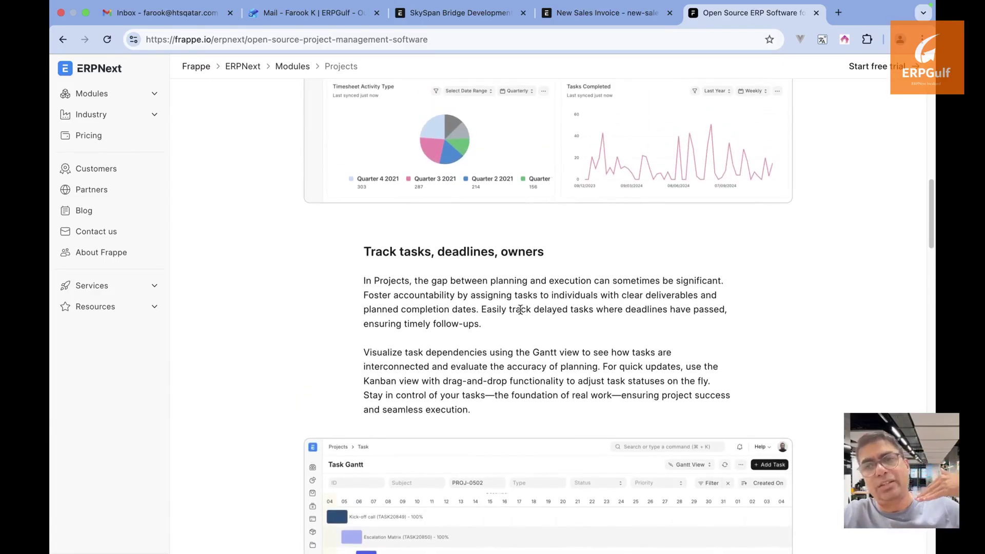
scroll(520, 310, down, 3)
scroll(520, 310, up, 10)
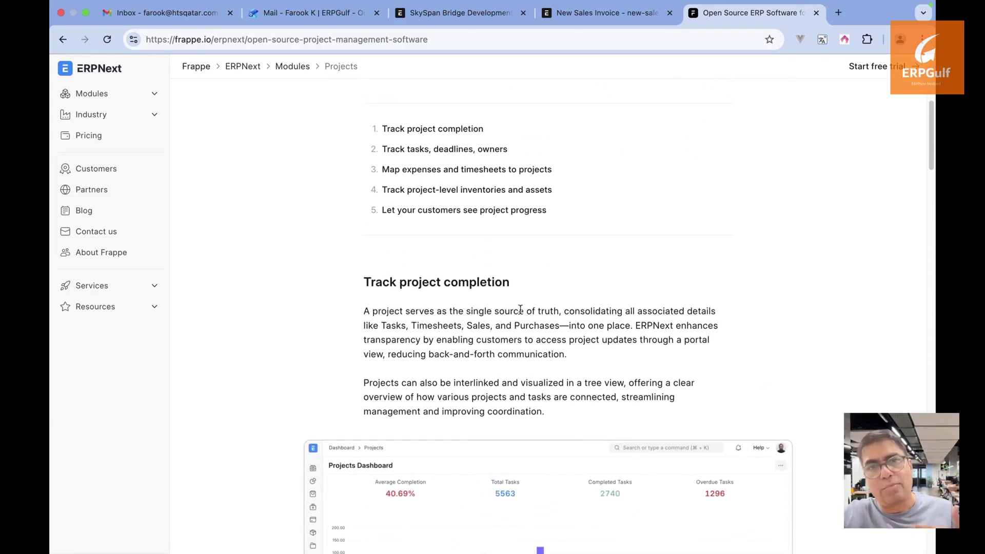
scroll(520, 310, down, 1)
scroll(520, 309, down, 20)
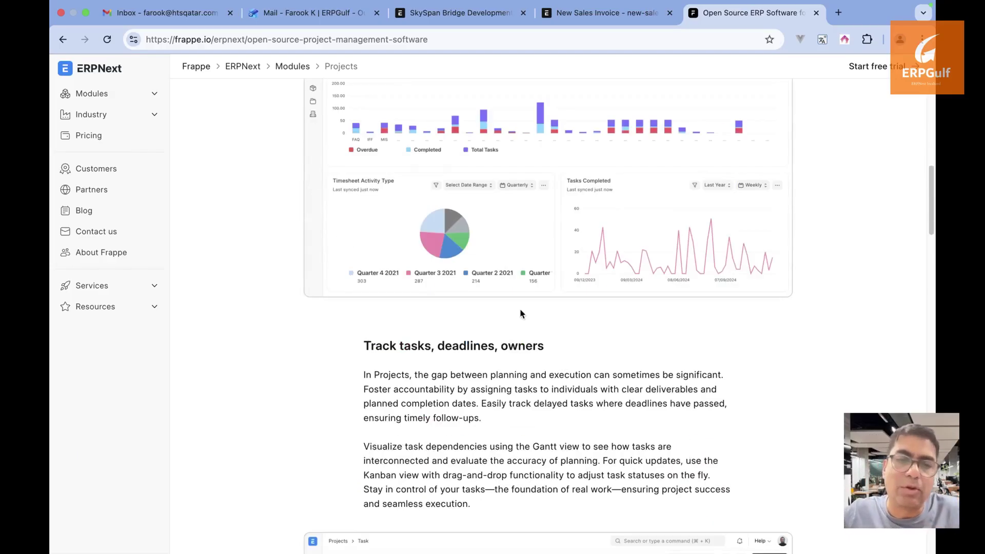
scroll(520, 313, down, 18)
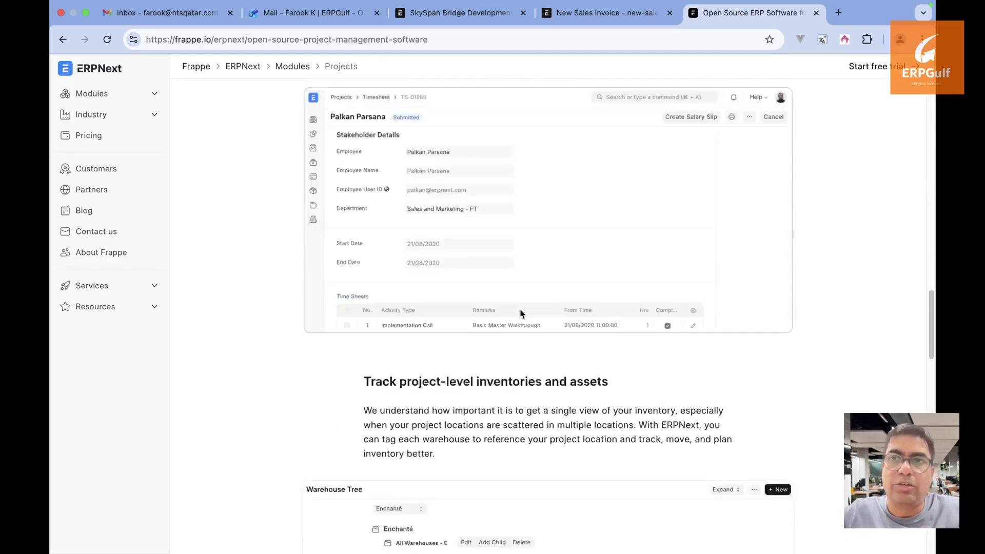
scroll(520, 311, down, 15)
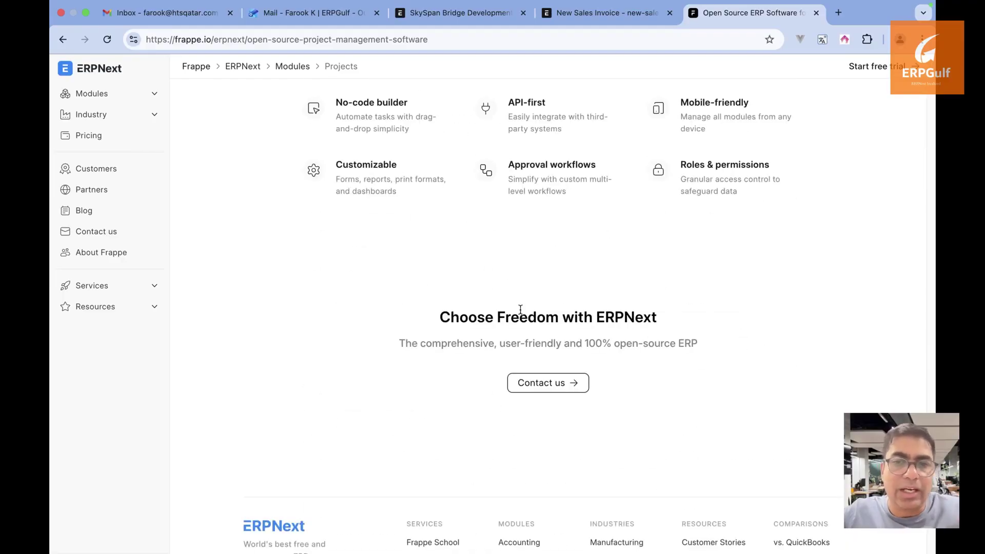
scroll(520, 310, up, 6)
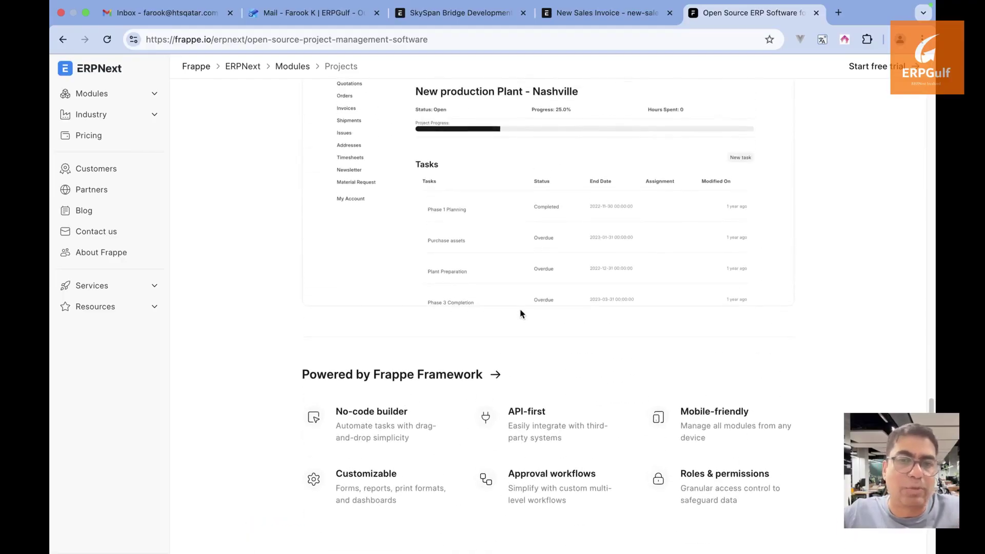
Close the Bulk Operation success message, then choose Task Weight as SkySpan's % Complete Method
click(594, 22)
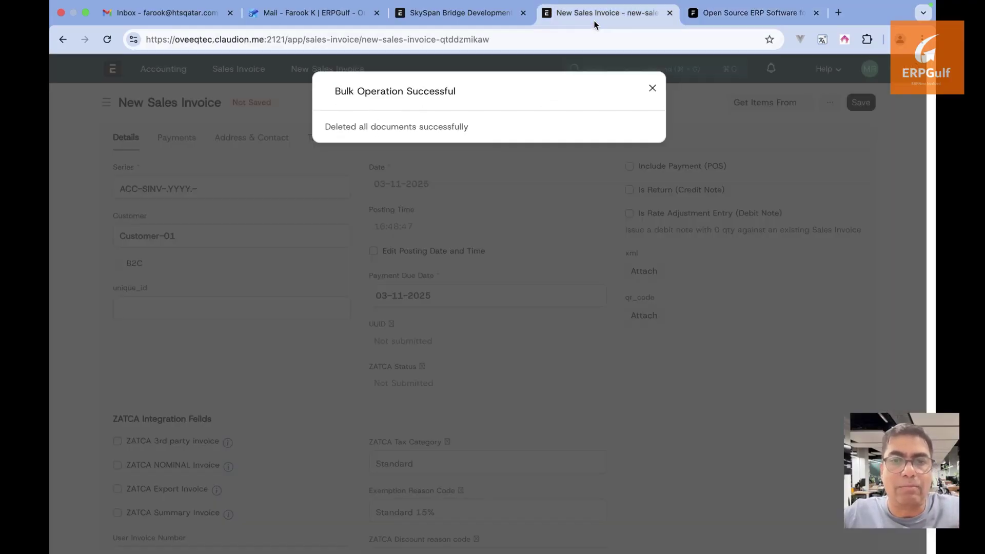
click(652, 89)
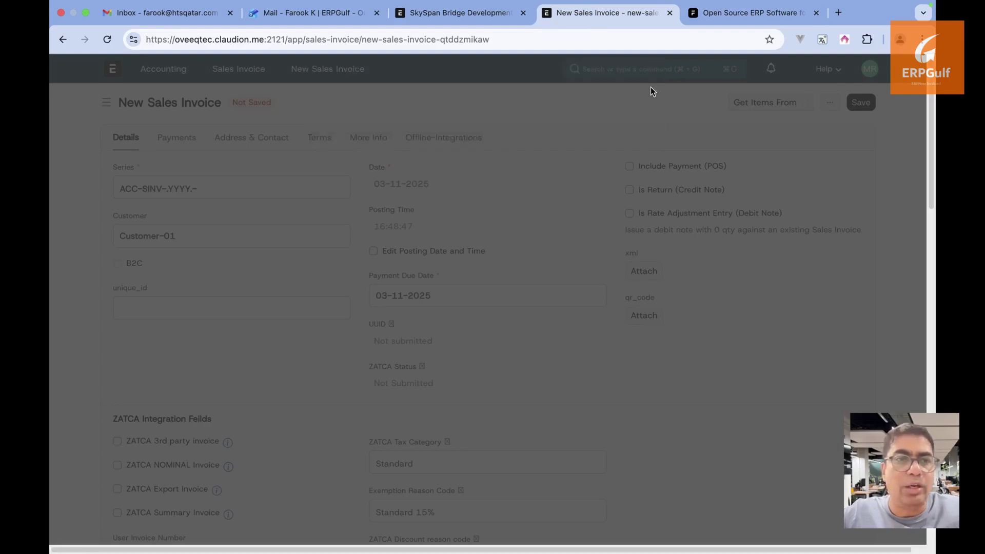
click(459, 12)
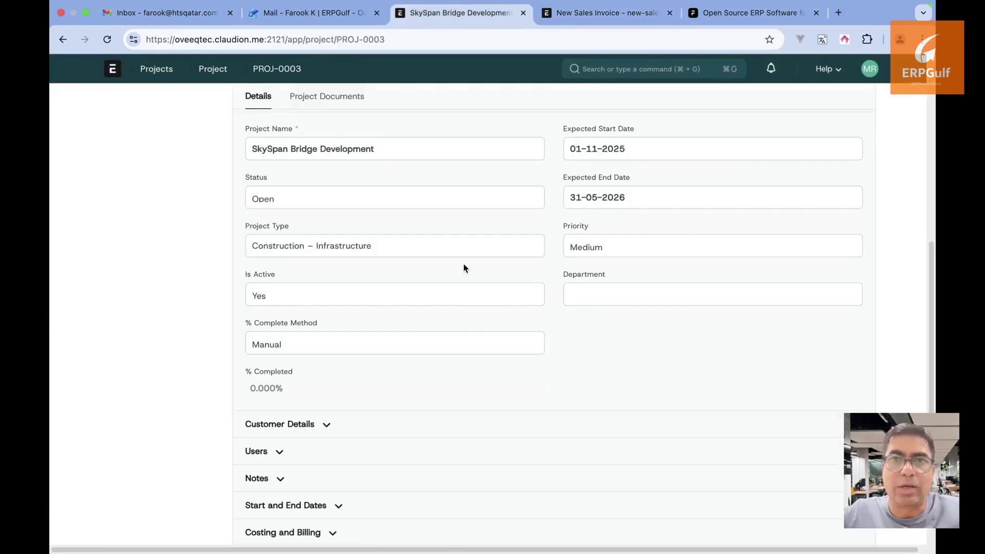
click(387, 343)
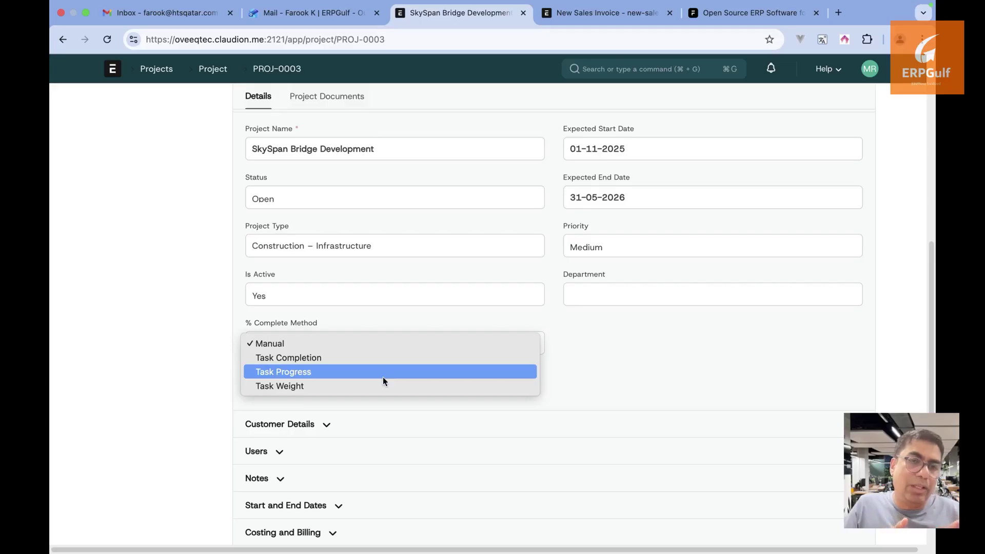
click(383, 384)
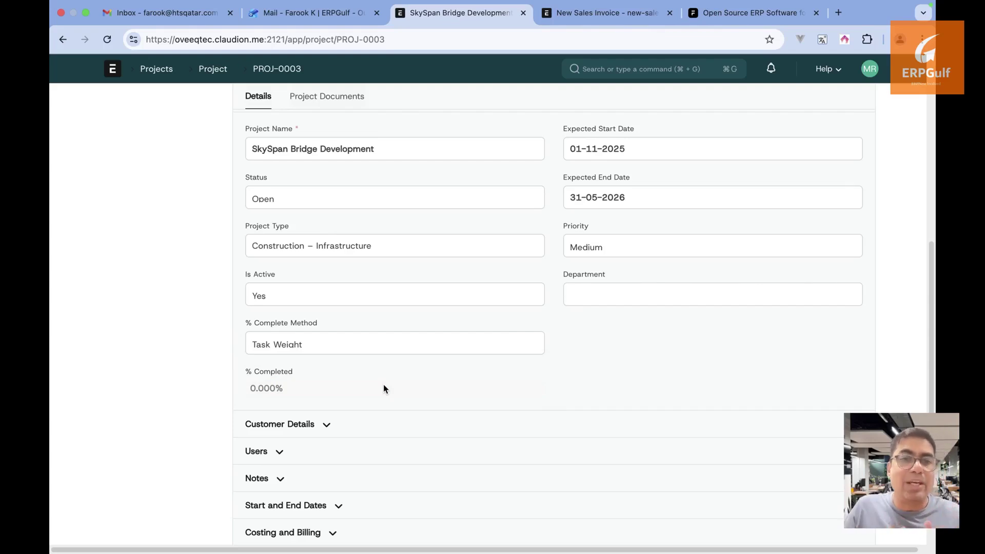
scroll(384, 388, down, 1)
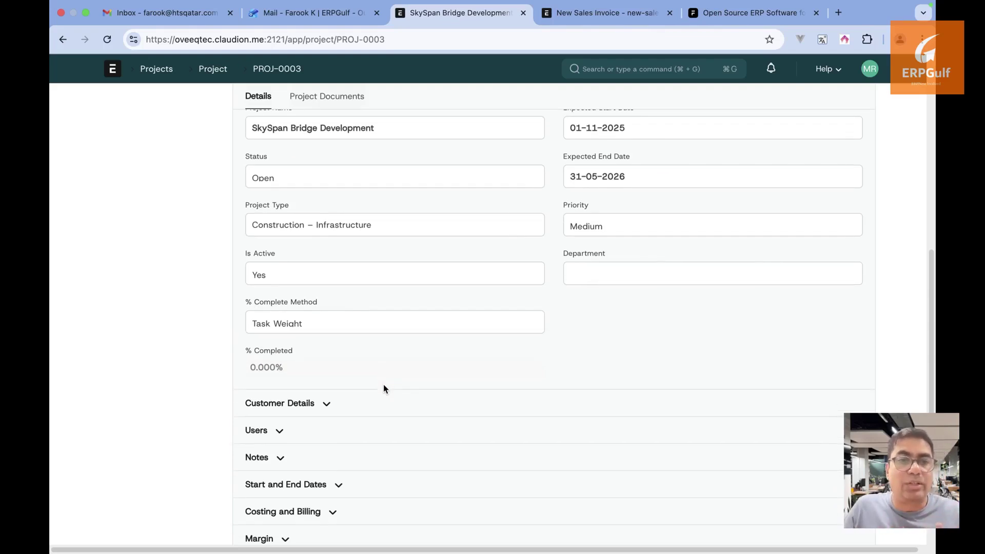
Open Preliminary Survey & Soil Analysis through the SkySpan Bridge Development project's Task connections
click(214, 70)
click(337, 203)
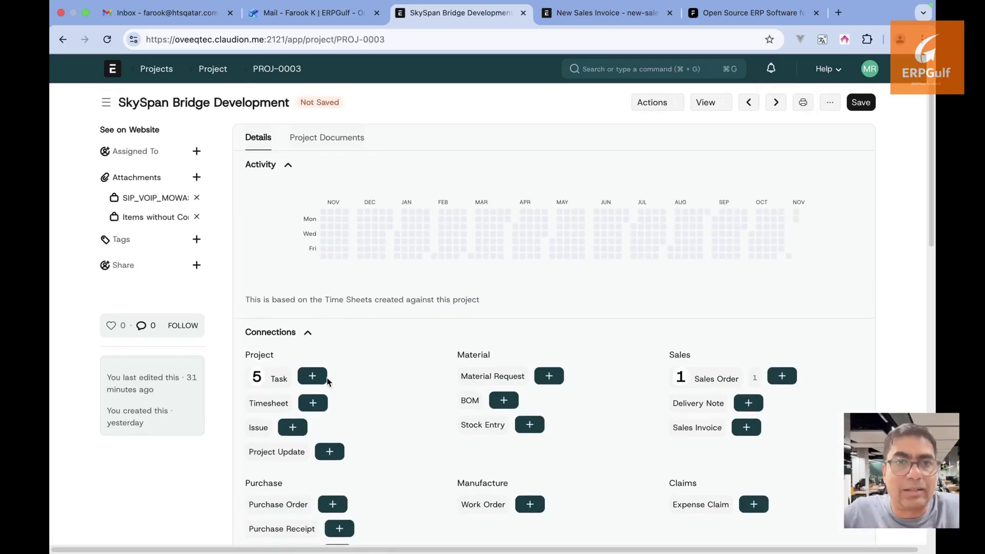
click(278, 379)
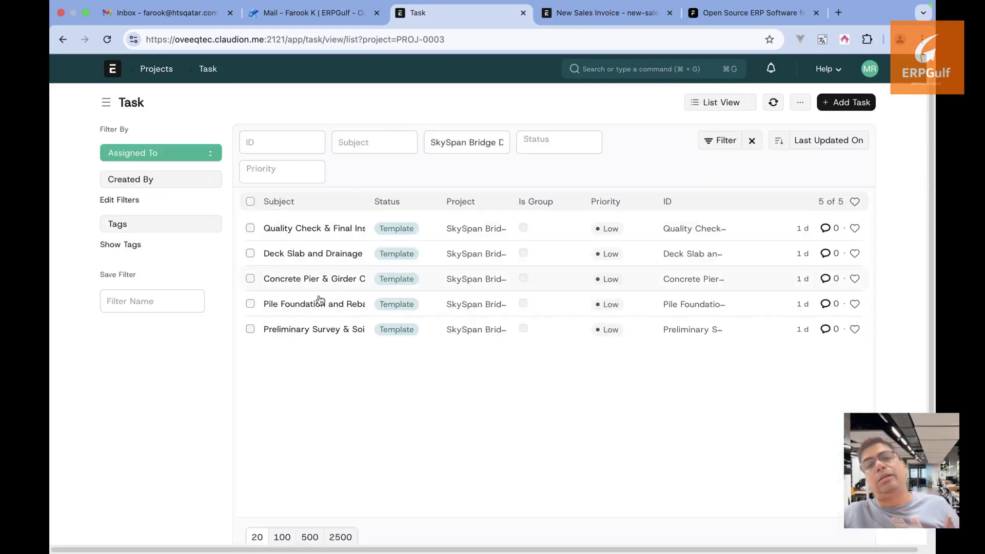
click(329, 330)
scroll(331, 335, down, 2)
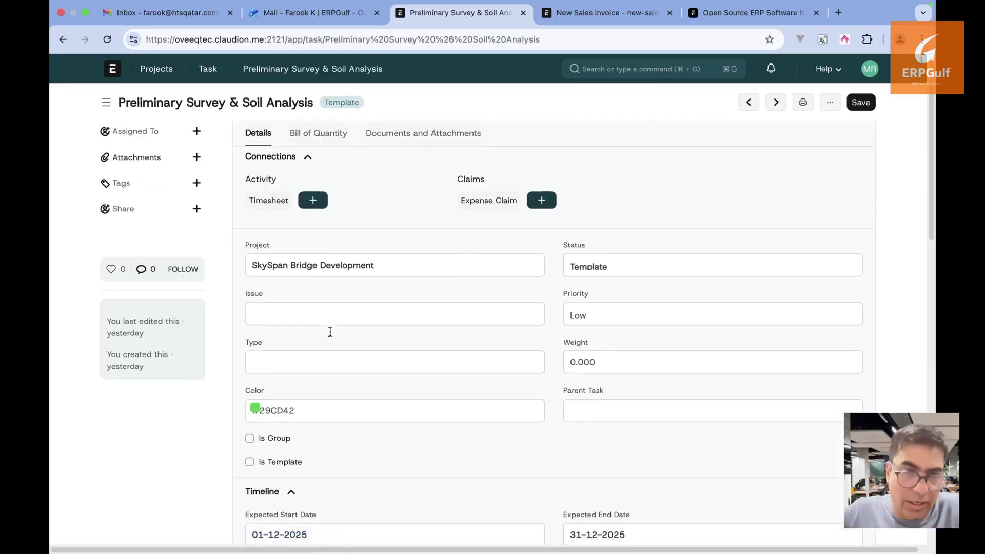
scroll(331, 335, down, 4)
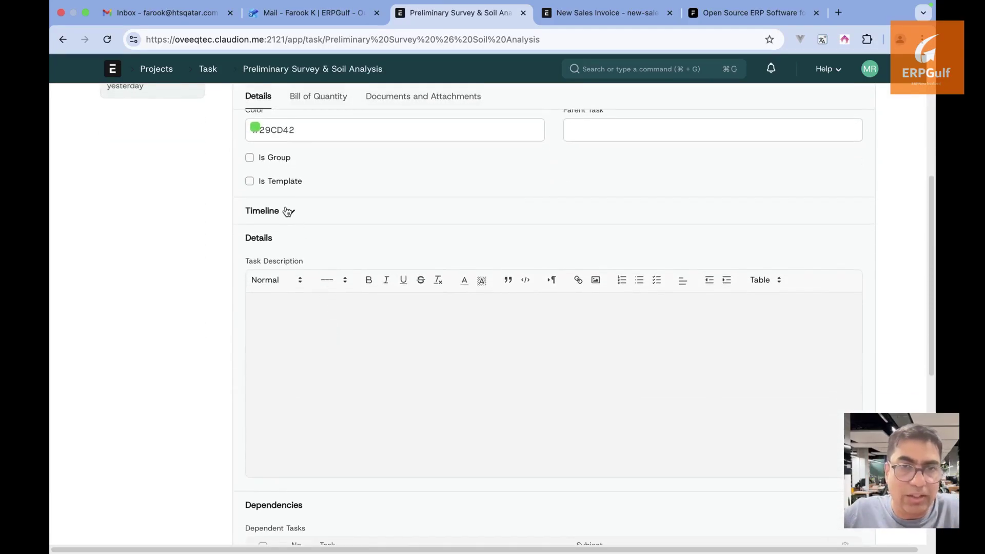
Expand the task's Timeline and check its expected end date without changing it
click(288, 211)
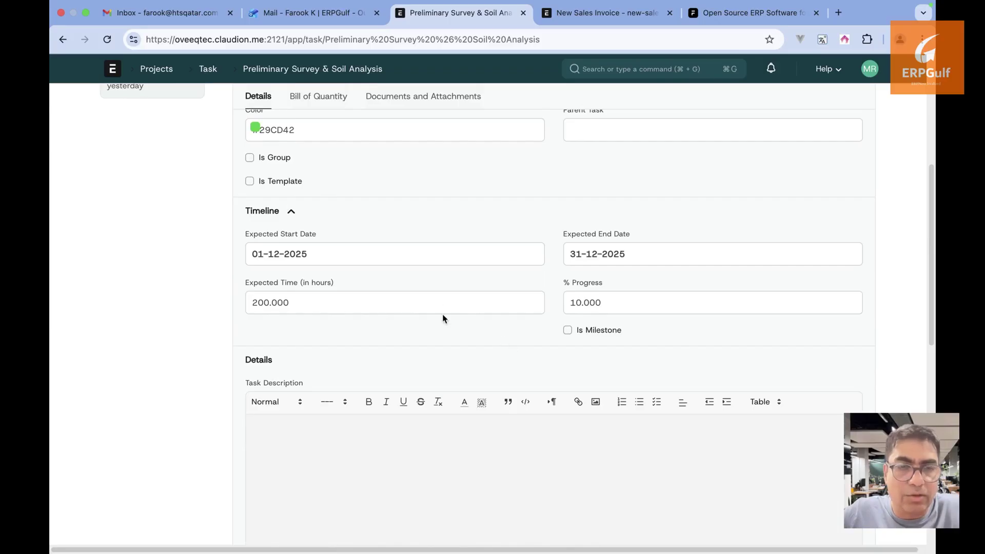
click(636, 260)
click(599, 196)
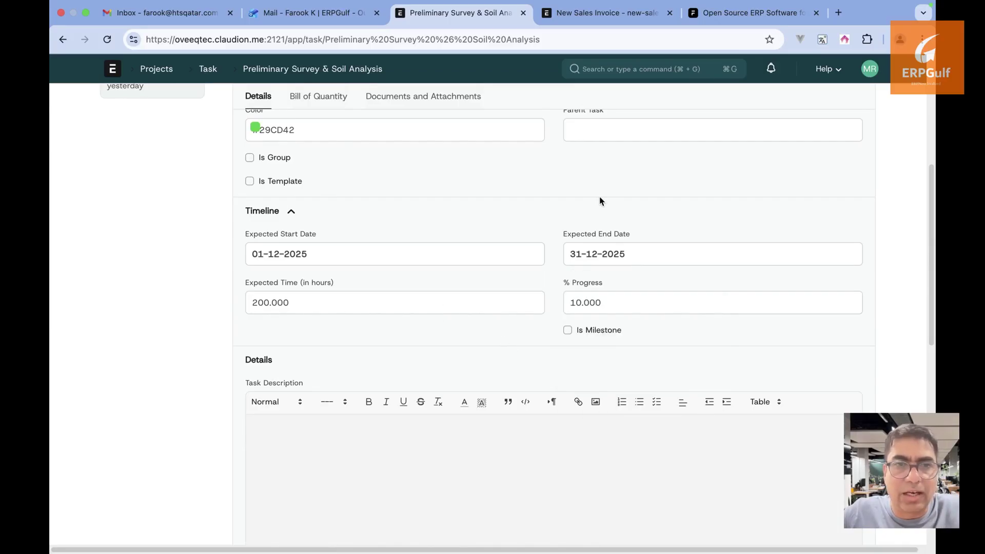
scroll(589, 372, down, 5)
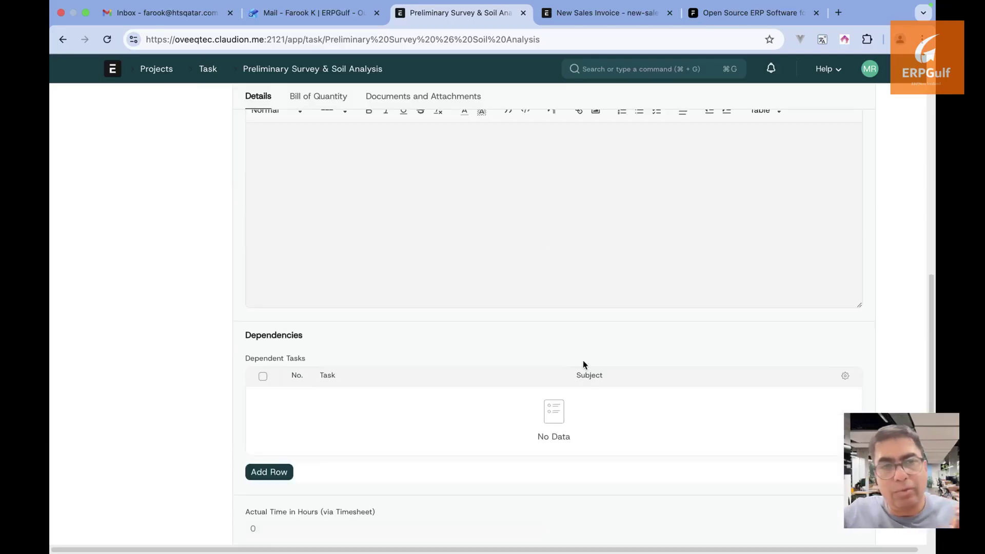
scroll(583, 365, up, 1)
scroll(461, 319, up, 3)
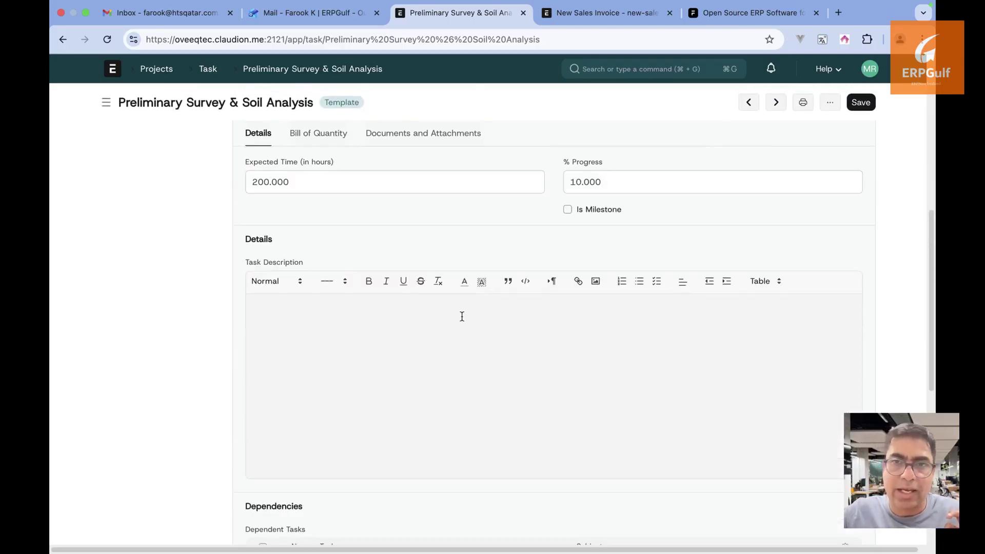
Add an empty Dependencies row, view the available tasks, then return to the project's task list
click(339, 347)
scroll(339, 351, down, 4)
scroll(338, 352, down, 2)
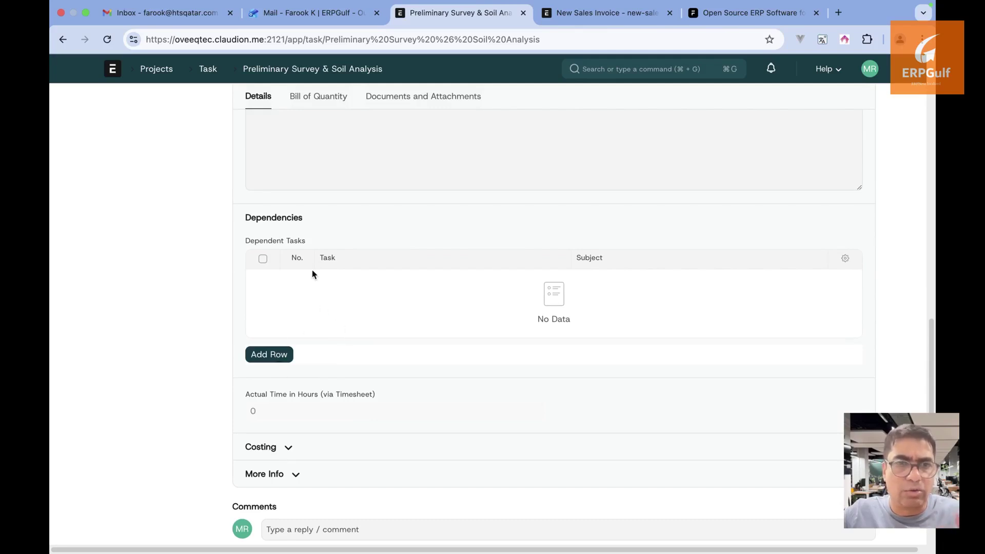
click(288, 354)
click(422, 220)
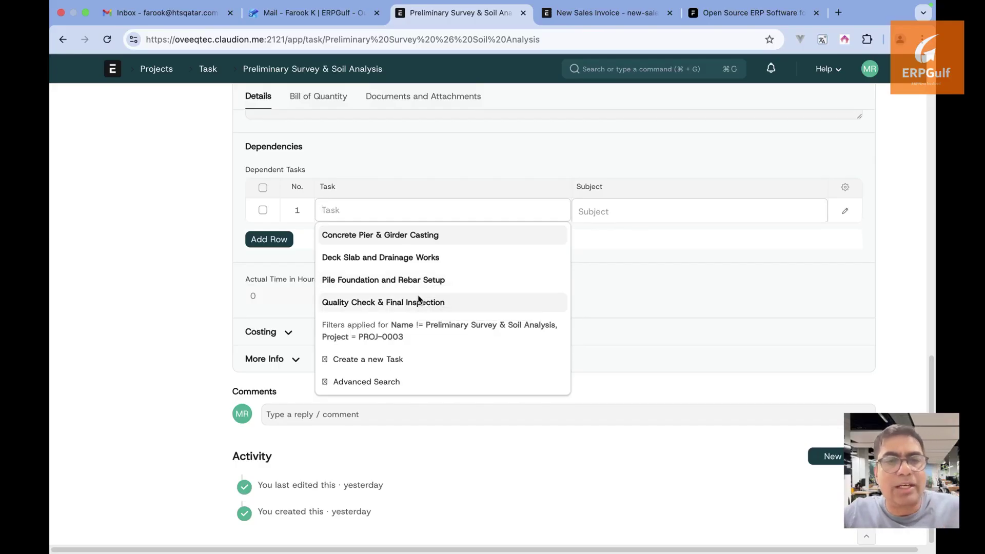
click(208, 68)
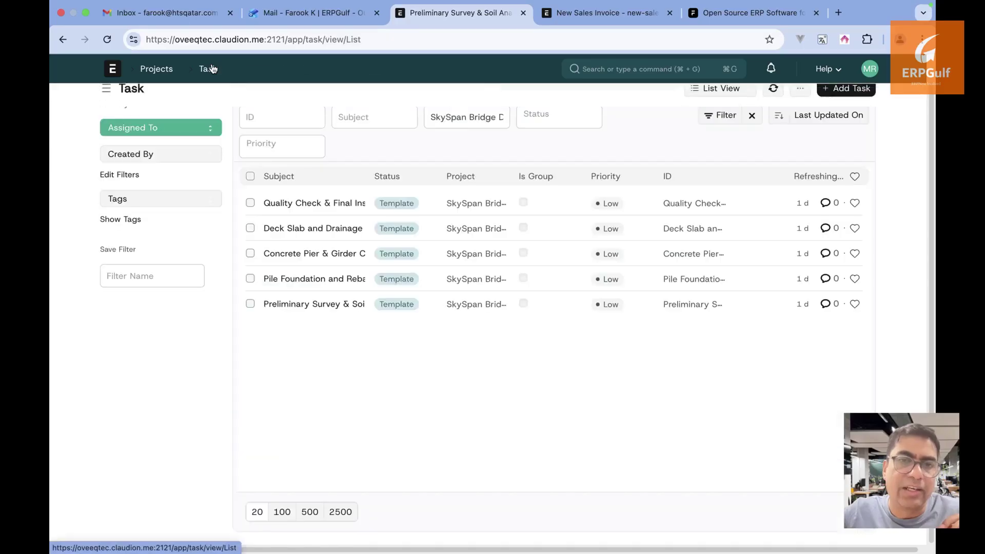
In Pile Foundation and Rebar Setup, add a dependency row, browse tasks without choosing, and return
click(328, 280)
scroll(326, 282, down, 8)
scroll(326, 282, down, 10)
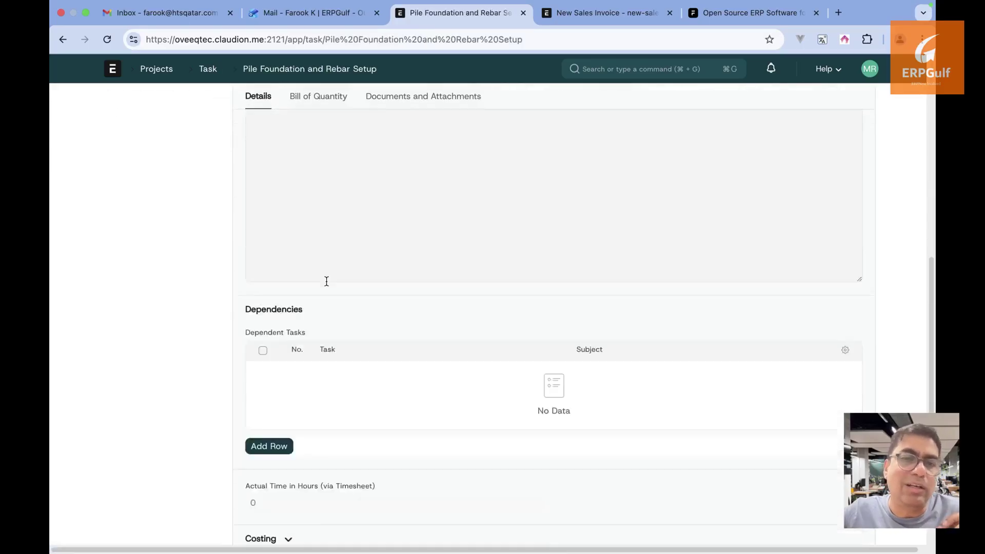
scroll(325, 282, up, 3)
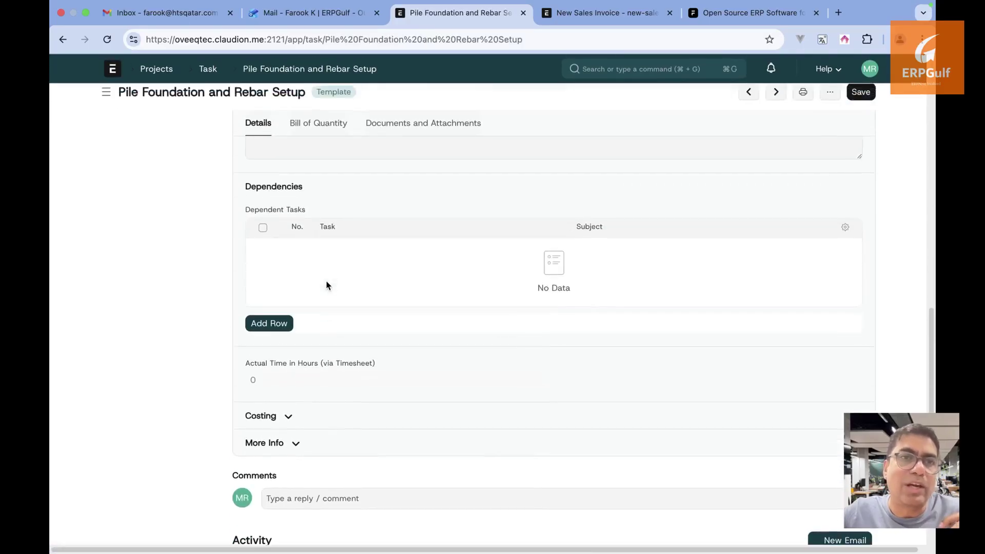
click(279, 322)
click(425, 211)
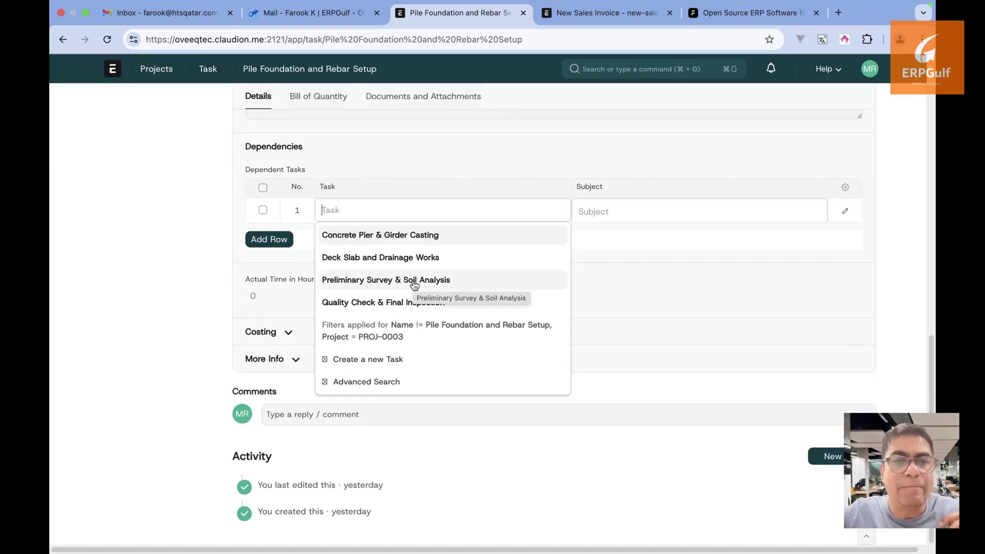
click(181, 322)
scroll(181, 321, up, 5)
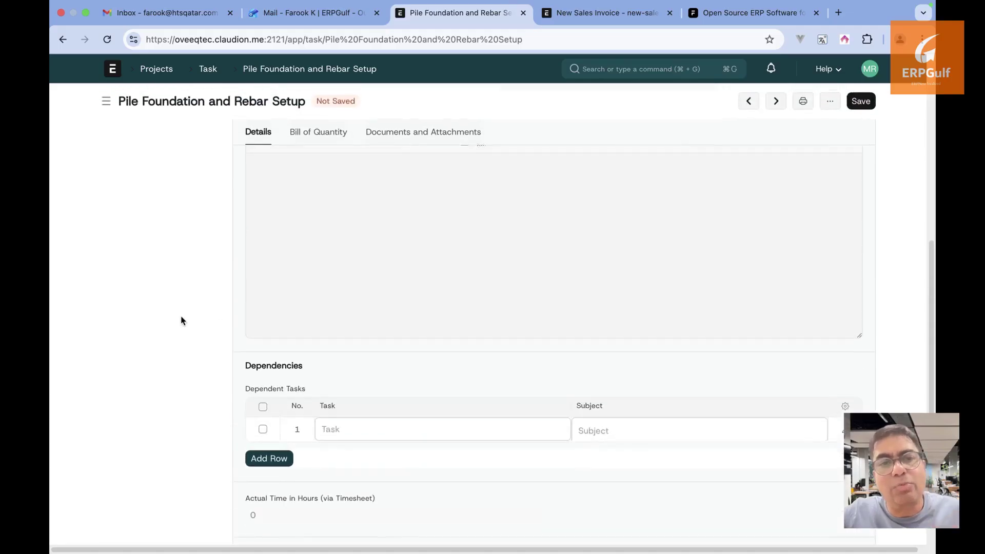
scroll(180, 322, up, 7)
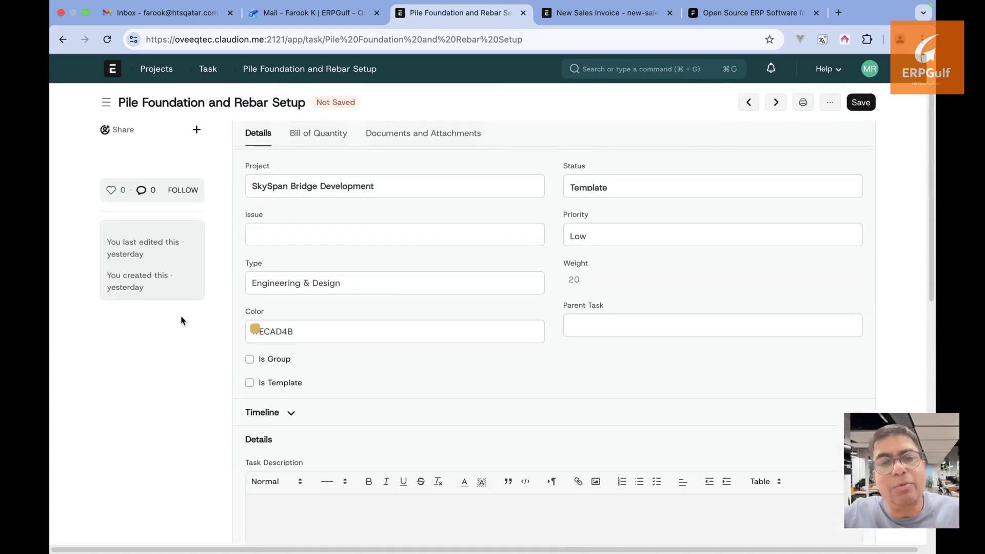
scroll(181, 321, down, 3)
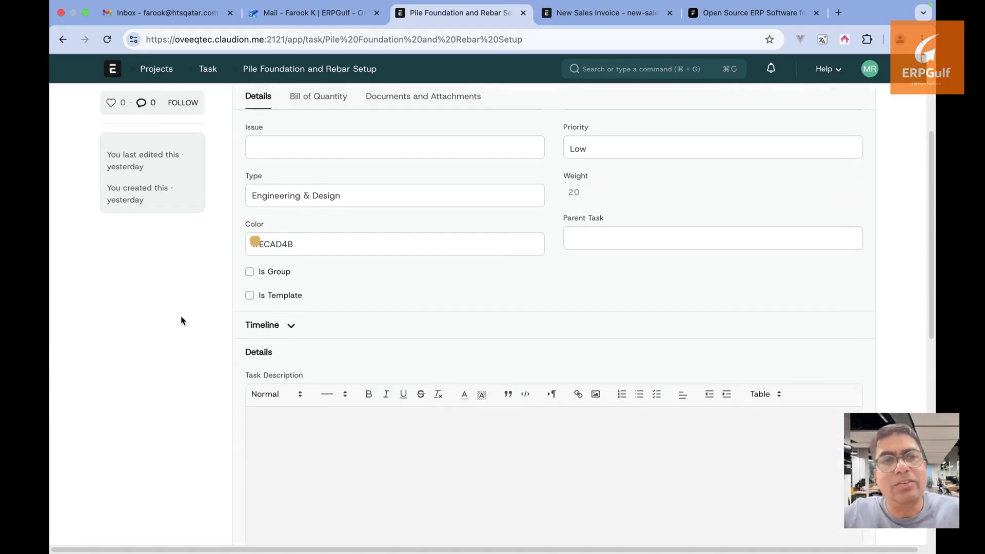
click(208, 69)
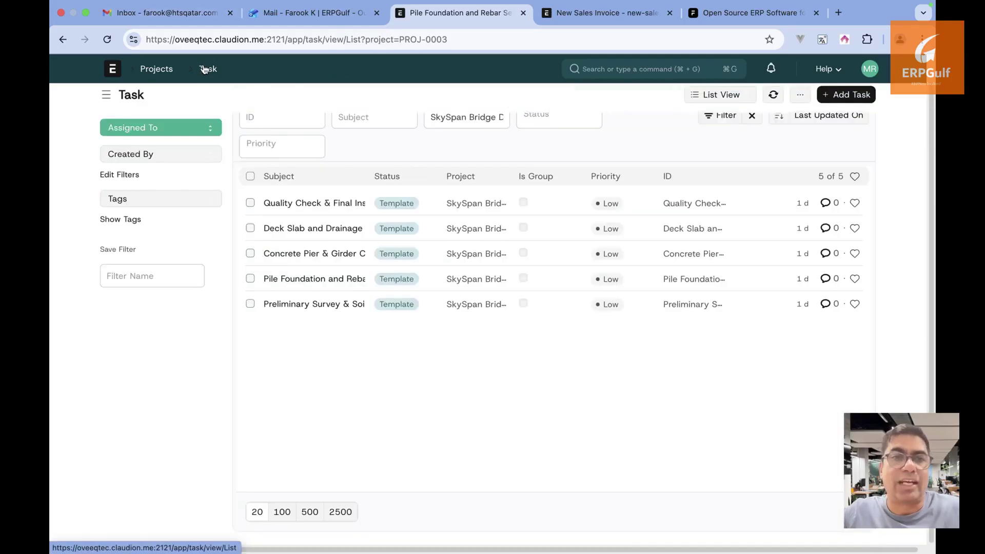
Delete Preliminary Survey & Soil Analysis's empty dependent-task row and expand its Costing section
click(312, 305)
scroll(354, 361, down, 5)
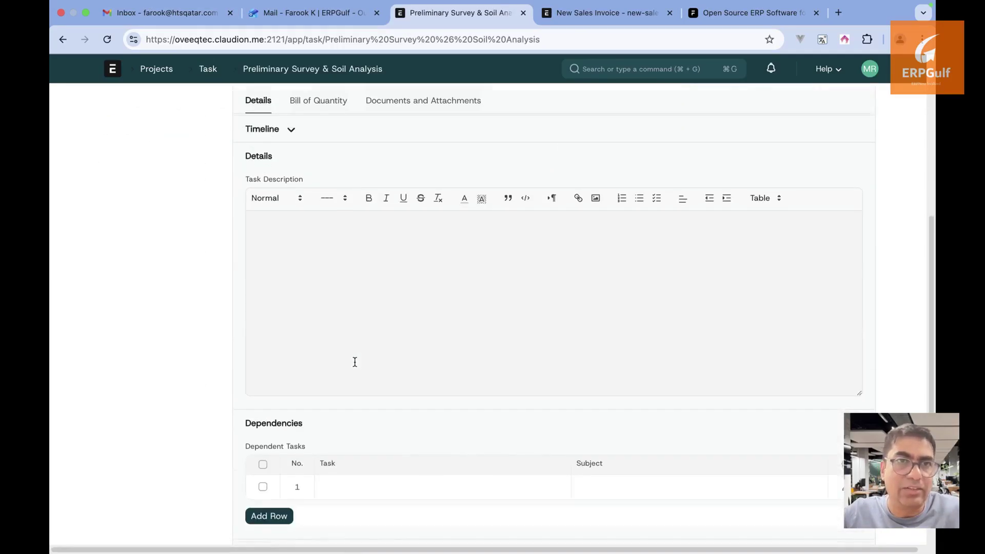
scroll(354, 362, down, 3)
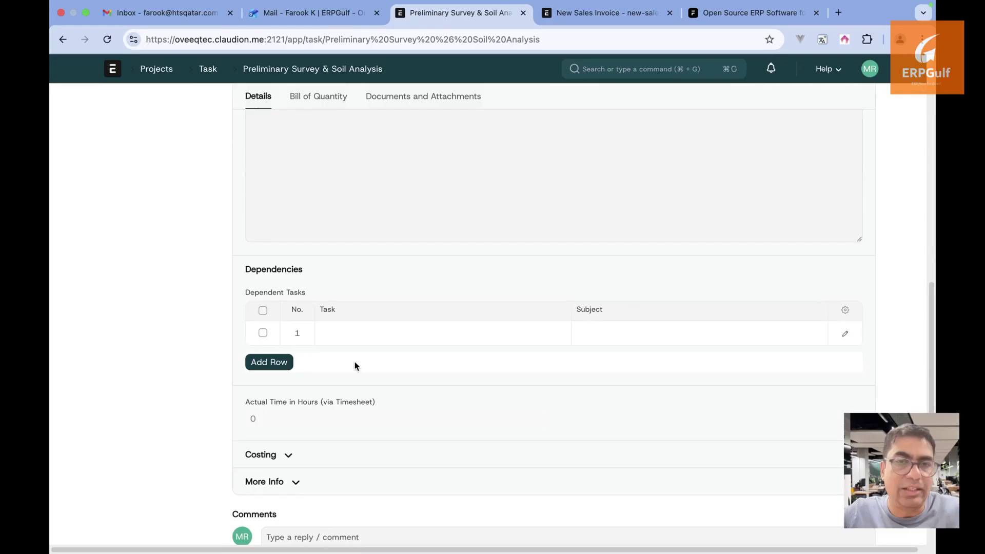
click(265, 333)
click(270, 363)
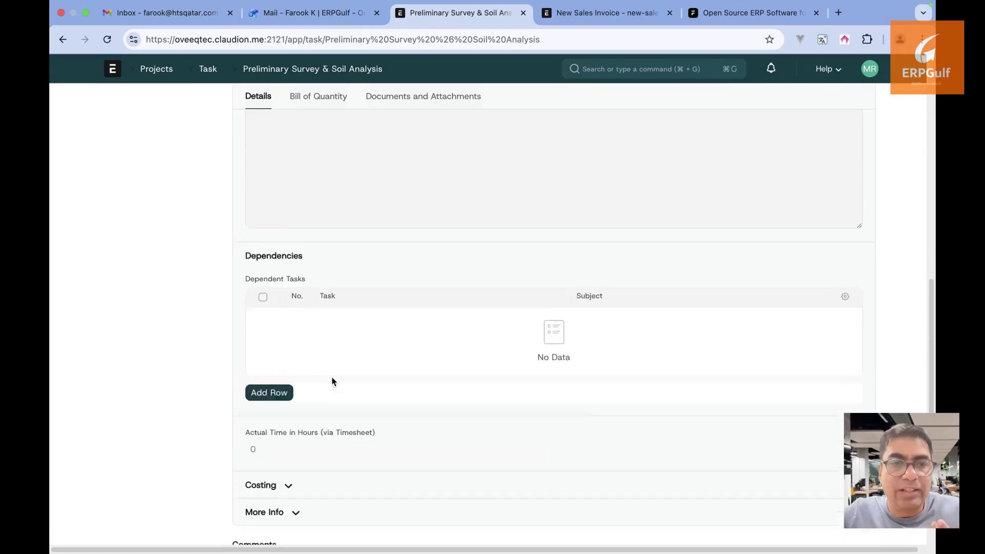
scroll(332, 381, down, 3)
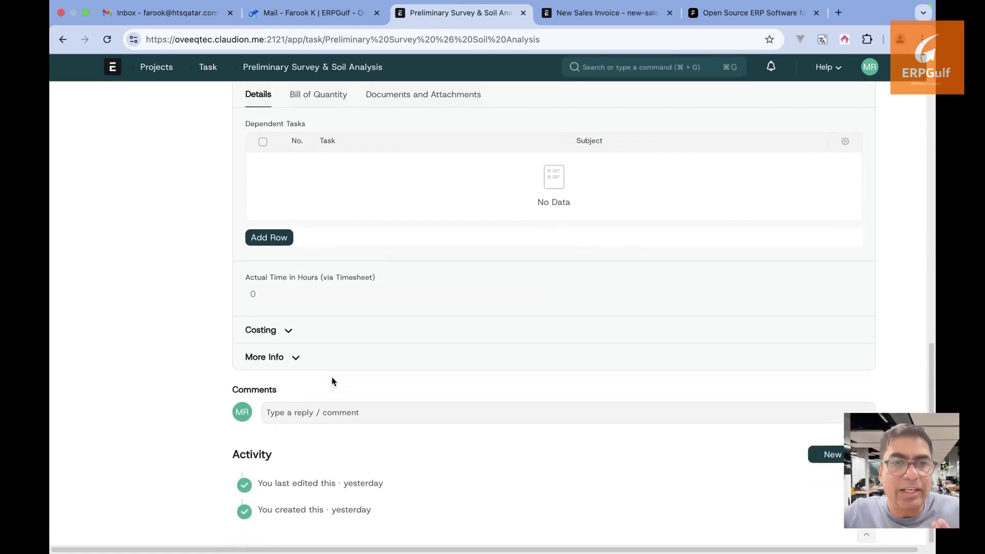
click(289, 334)
Look over the task's Documents section, then switch to its still-empty Bill of Quantity table
scroll(349, 387, down, 1)
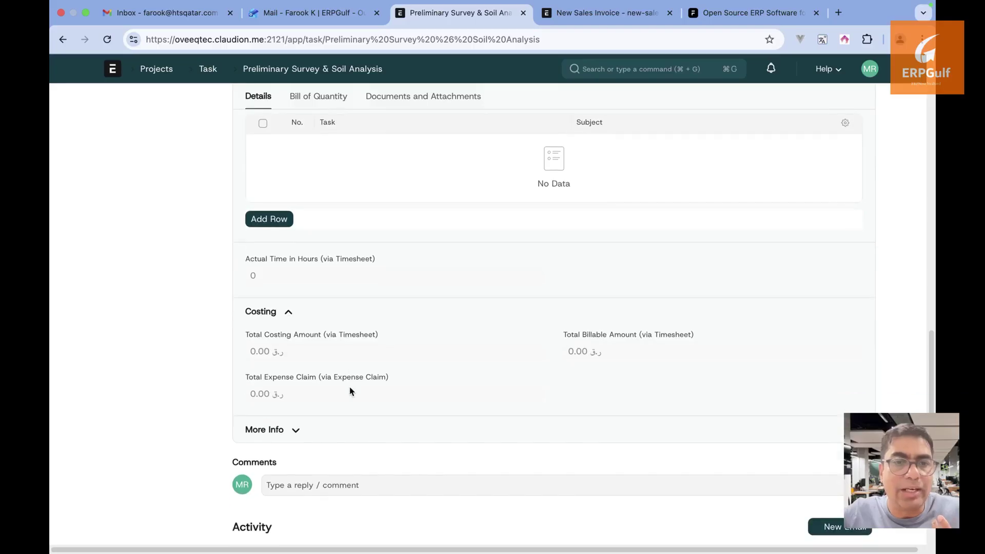
scroll(335, 342, up, 10)
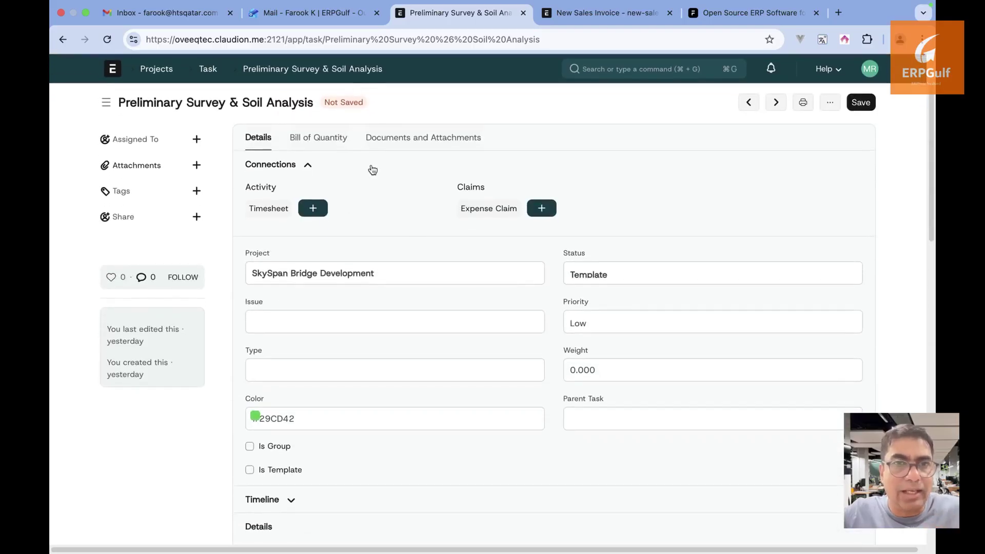
click(429, 145)
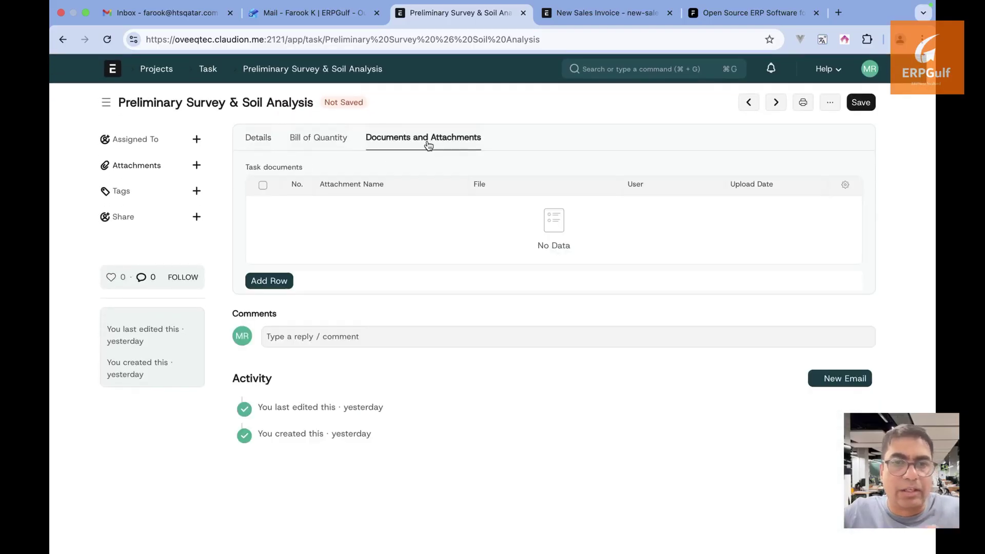
click(269, 281)
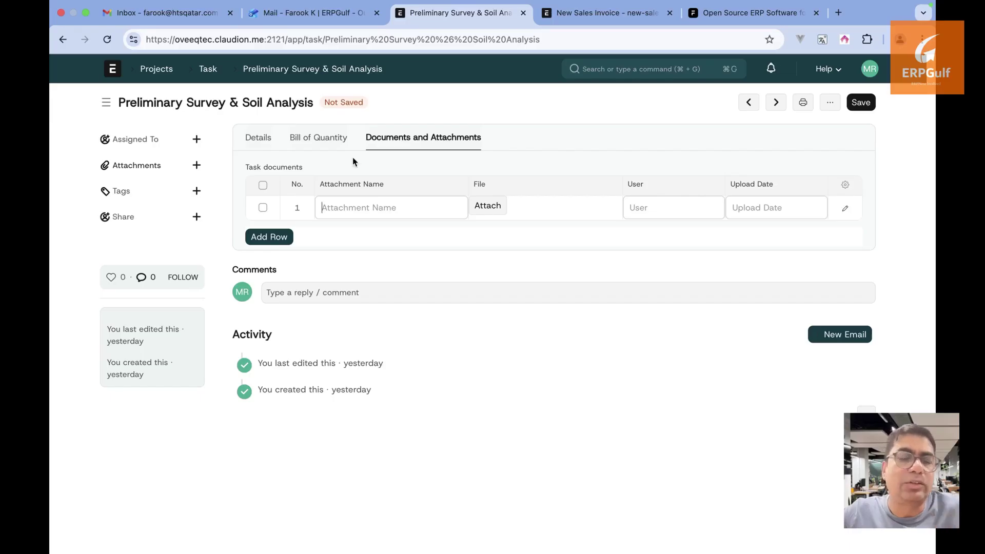
click(331, 145)
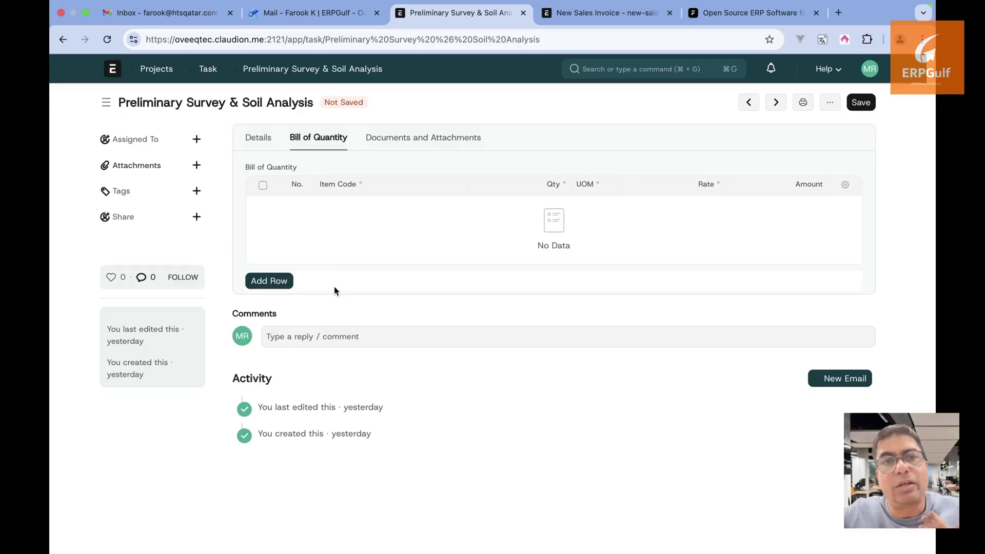
Add a Concrete Admixture line with quantity 100 in Ton (Long)/Cubic Yard
click(270, 281)
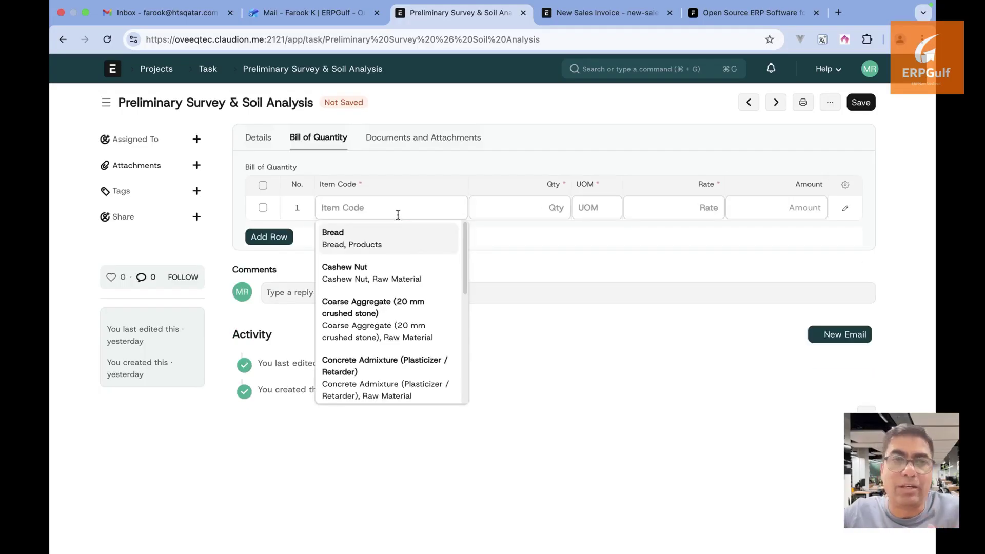
scroll(409, 325, down, 2)
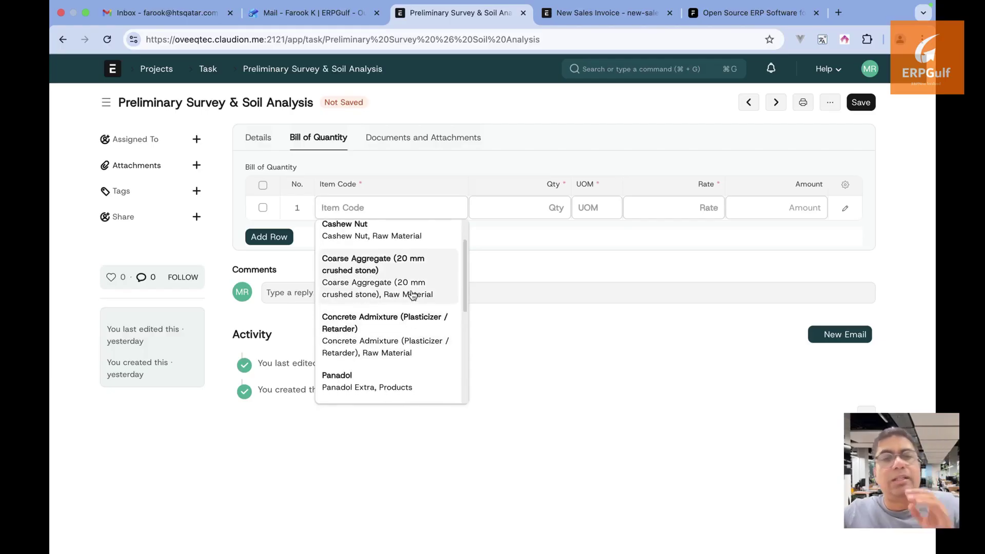
click(413, 343)
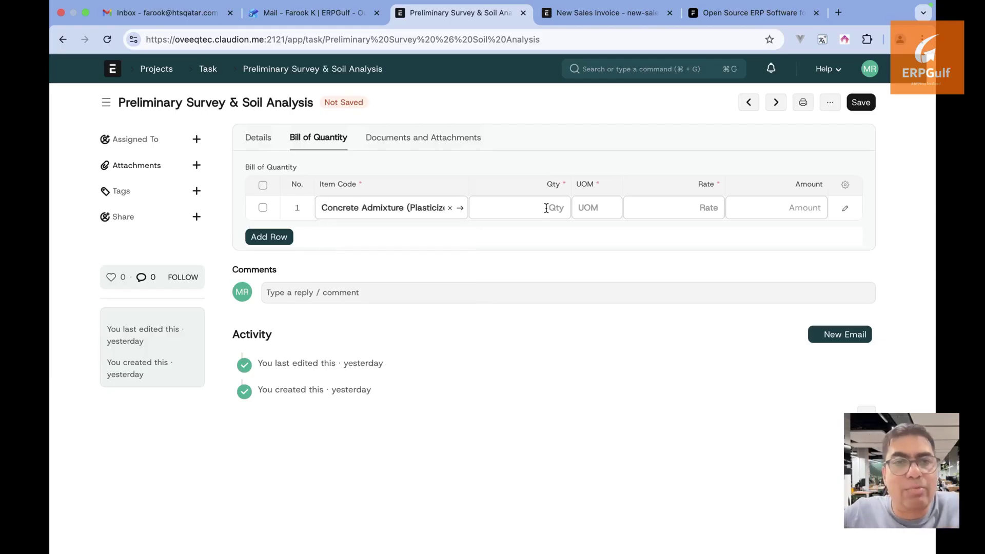
text(100)
key(Tab)
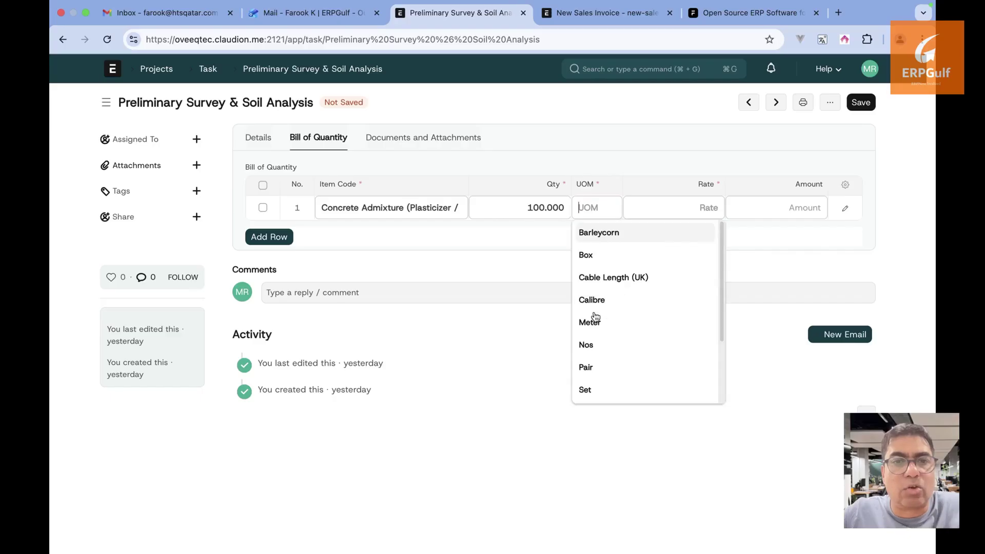
text(to)
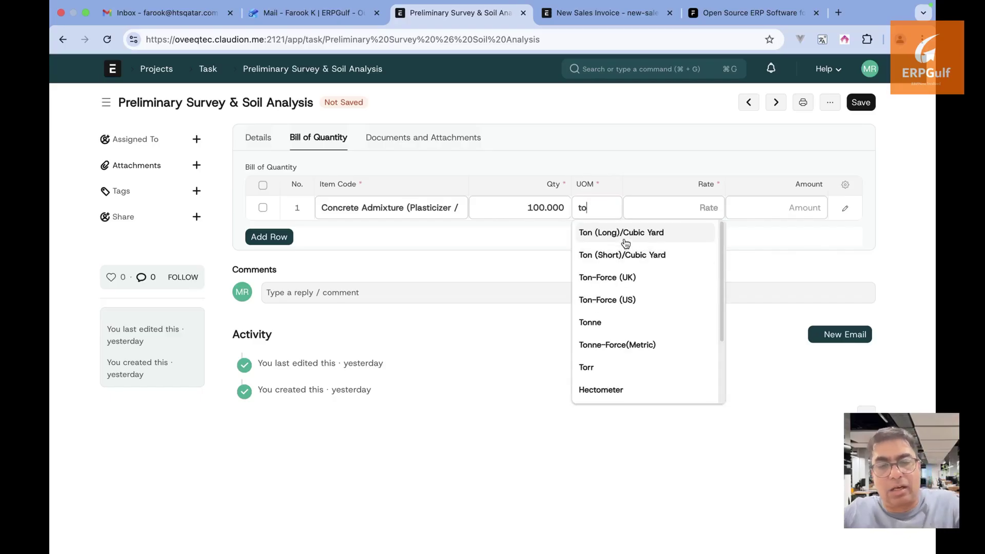
click(626, 233)
click(678, 213)
text(100)
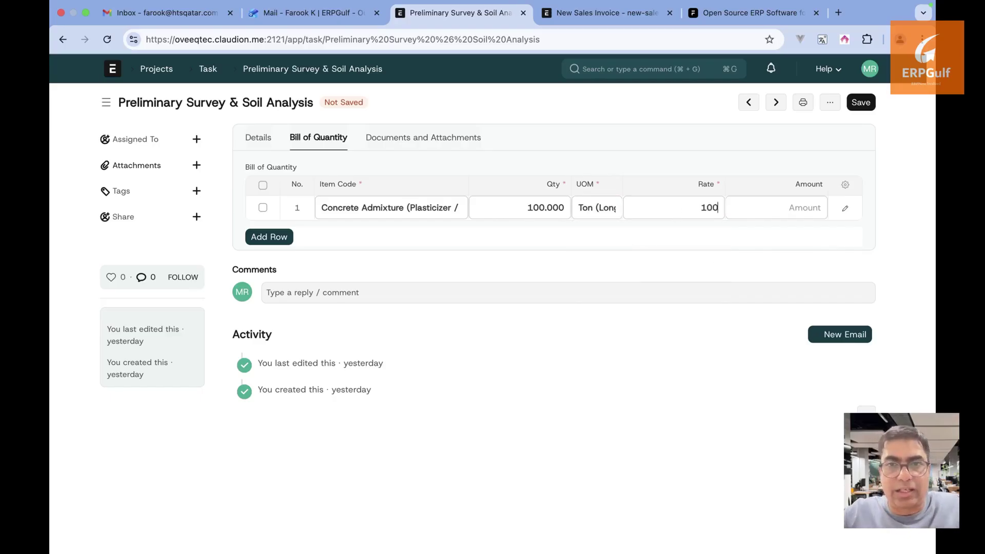
key(Tab)
Add a Coarse Aggregate (20 mm crushed stone) line with quantity 300 in Meter
scroll(379, 359, down, 3)
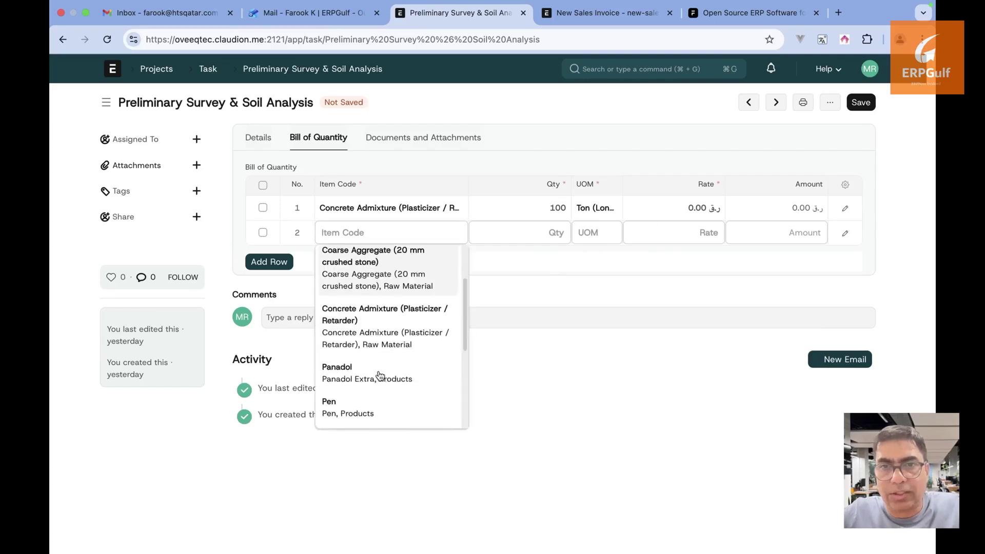
scroll(380, 376, up, 1)
scroll(379, 374, up, 2)
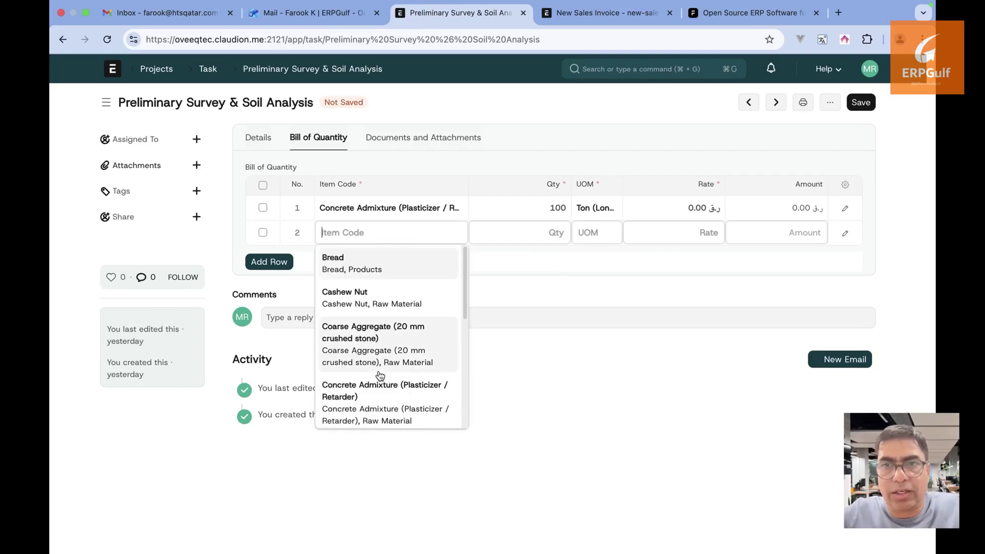
click(391, 341)
click(544, 227)
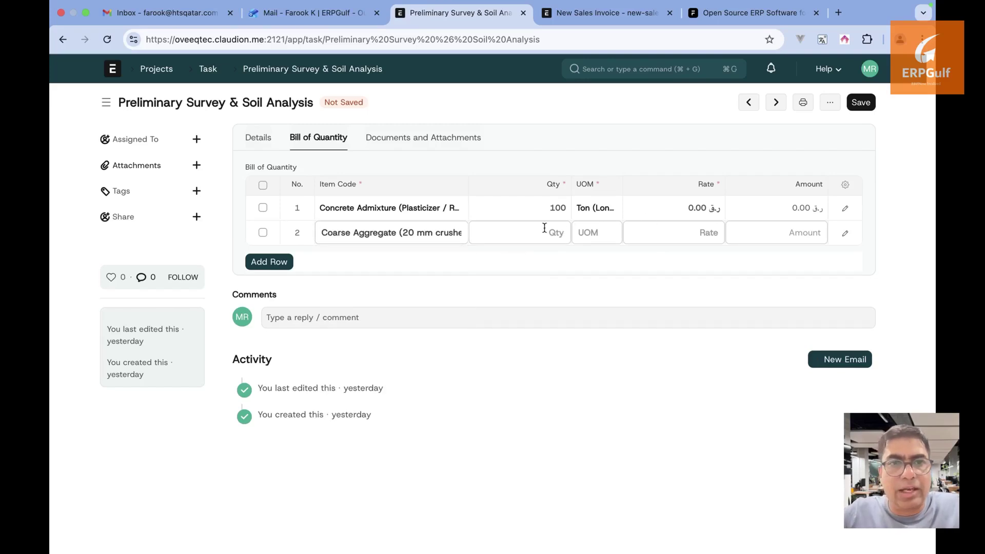
text(300)
key(Tab)
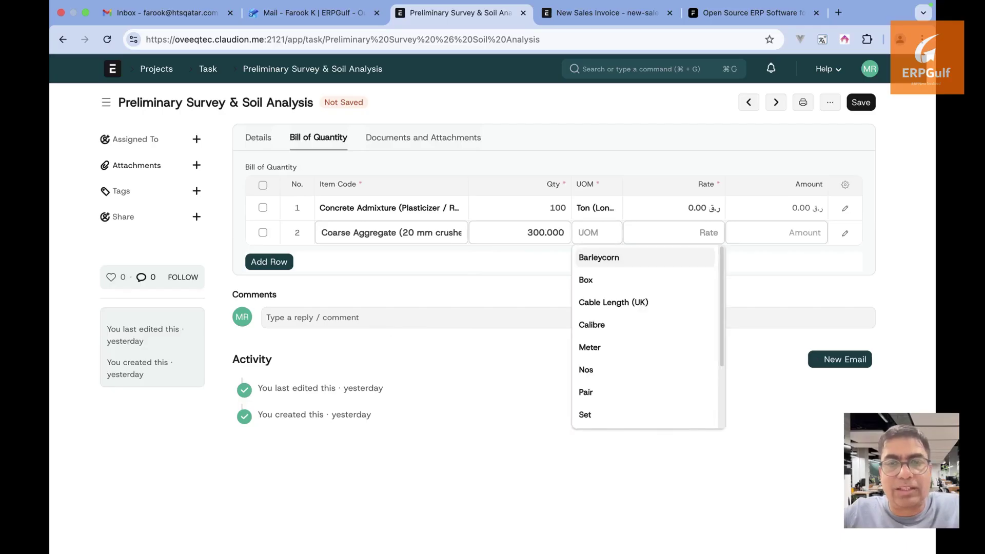
click(601, 350)
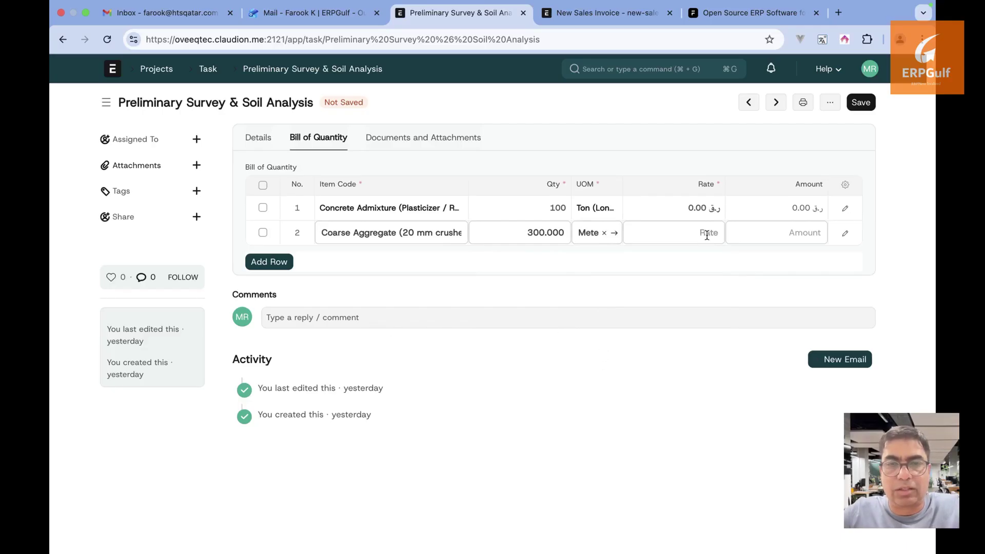
click(700, 242)
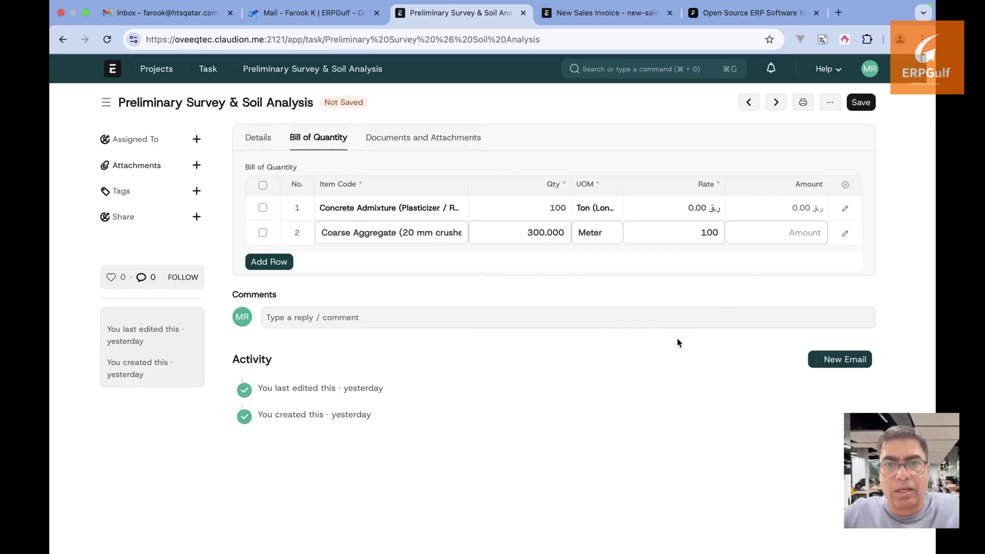
Set the Concrete Admixture line's rate to 200
click(706, 207)
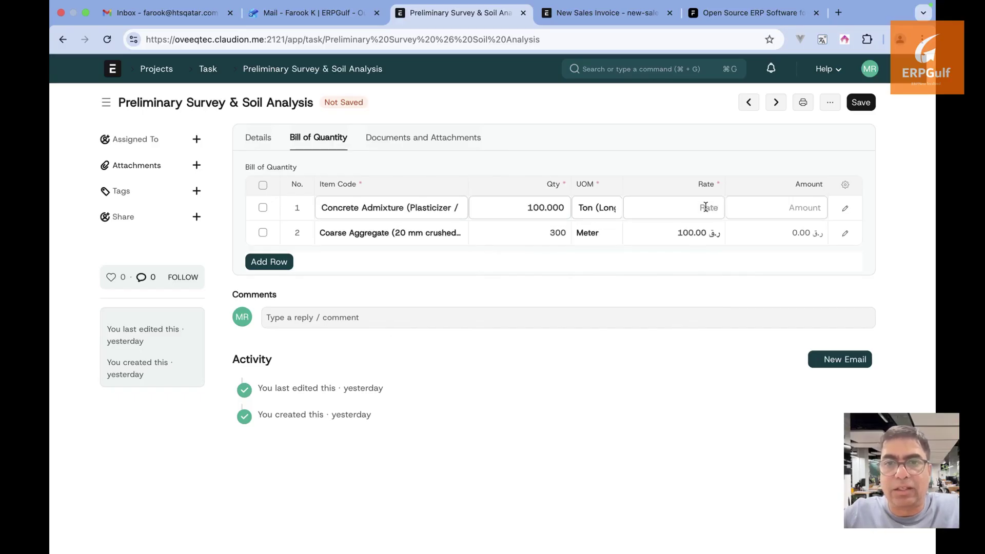
text(200)
click(664, 347)
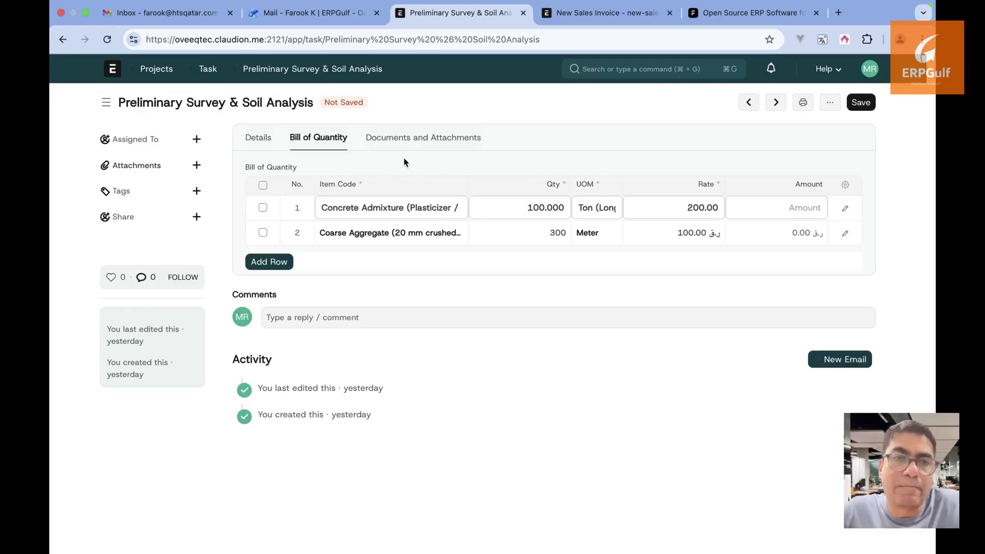
click(416, 148)
click(312, 143)
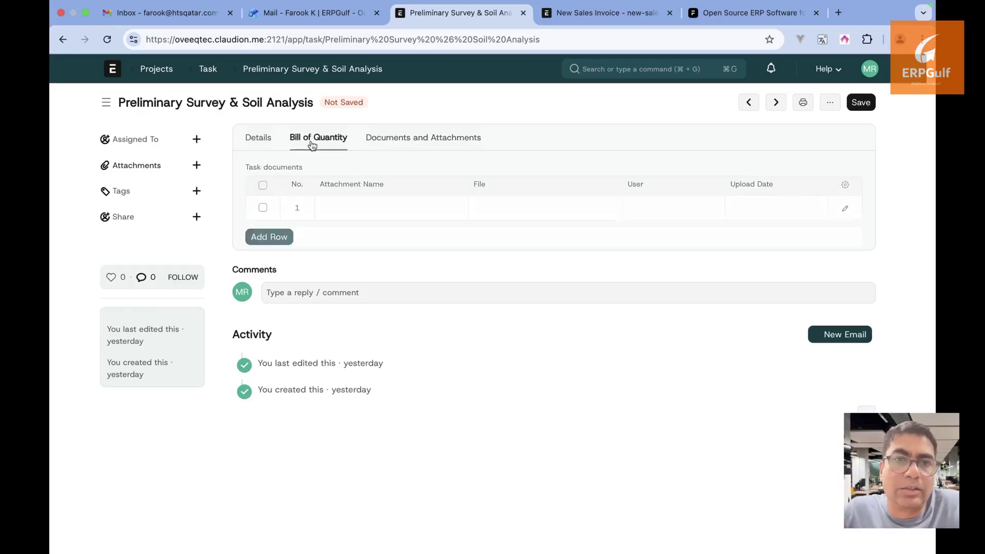
click(268, 147)
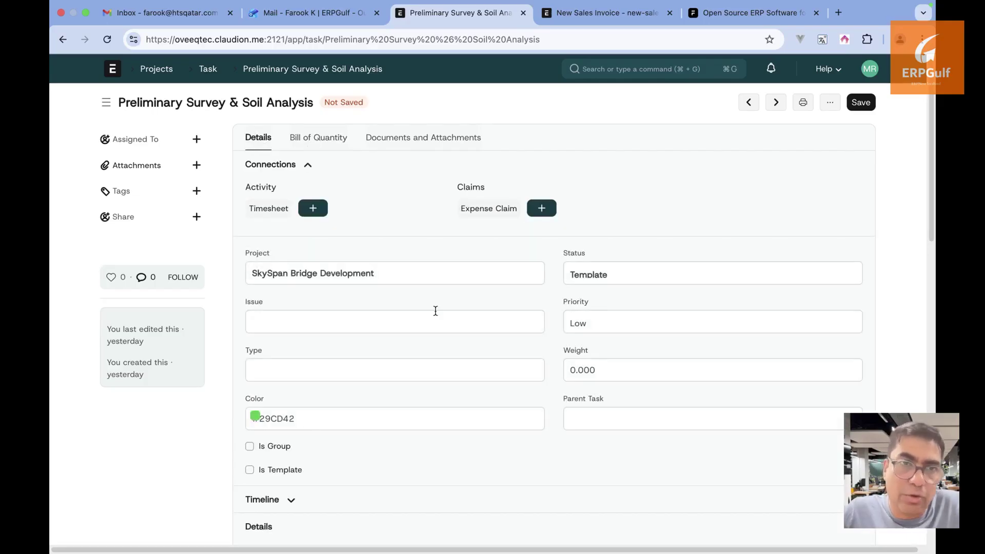
scroll(434, 311, down, 10)
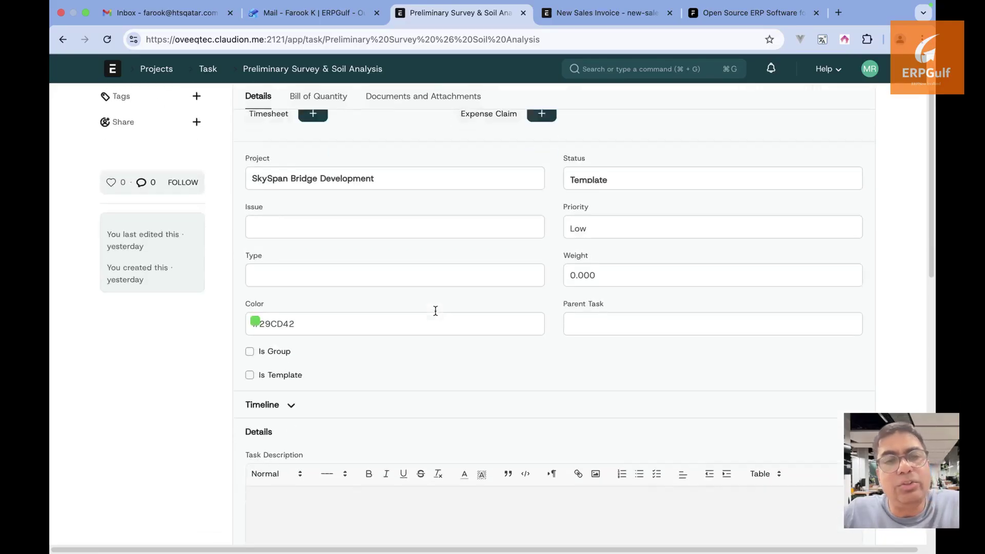
scroll(435, 315, down, 4)
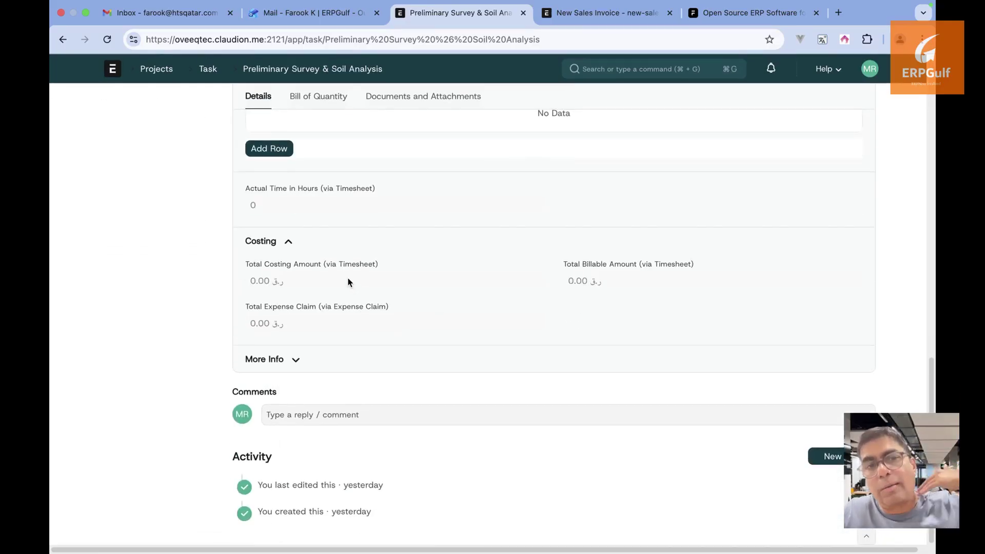
click(294, 360)
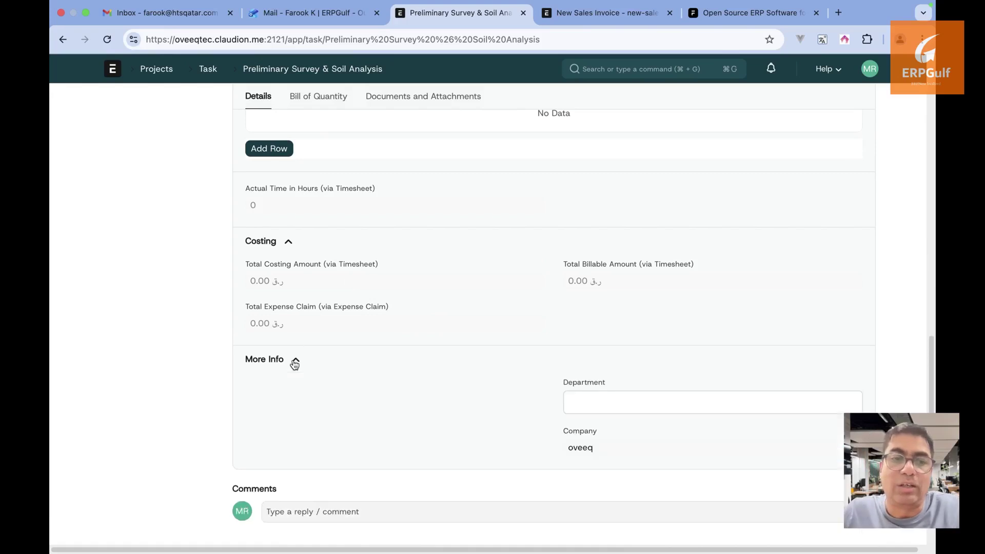
scroll(293, 360, up, 10)
scroll(293, 360, up, 8)
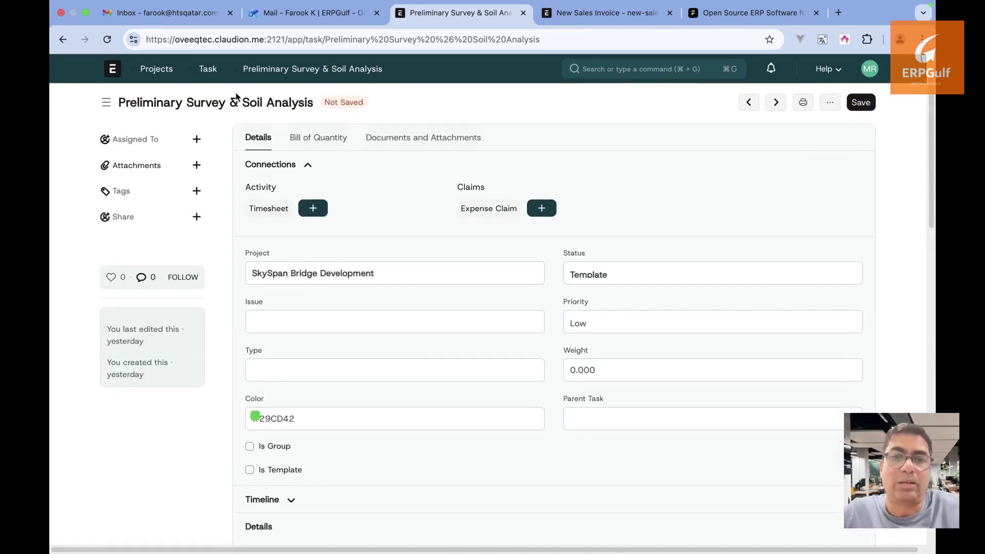
click(304, 151)
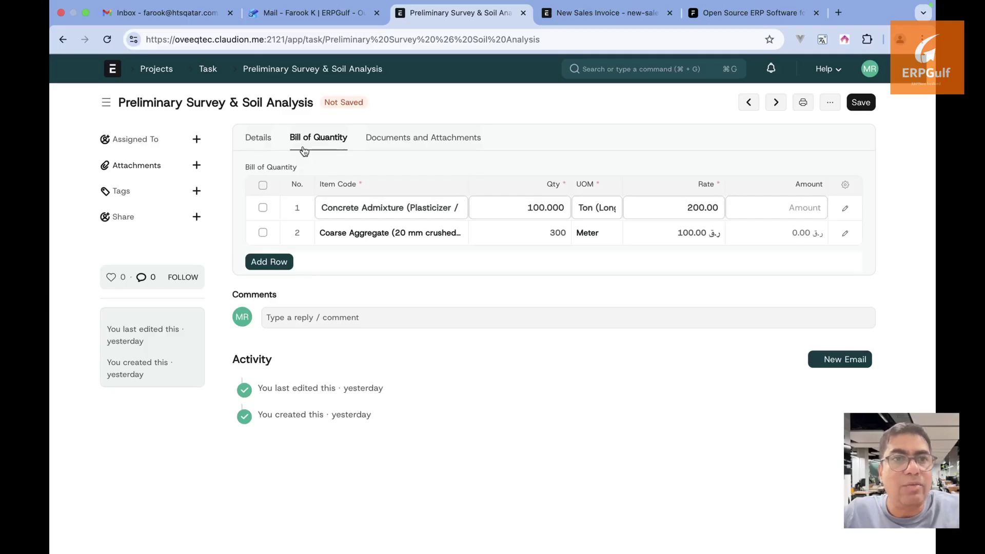
Open SkySpan Bridge Development from the Projects workspace and expand its Costing and Billing totals
click(159, 73)
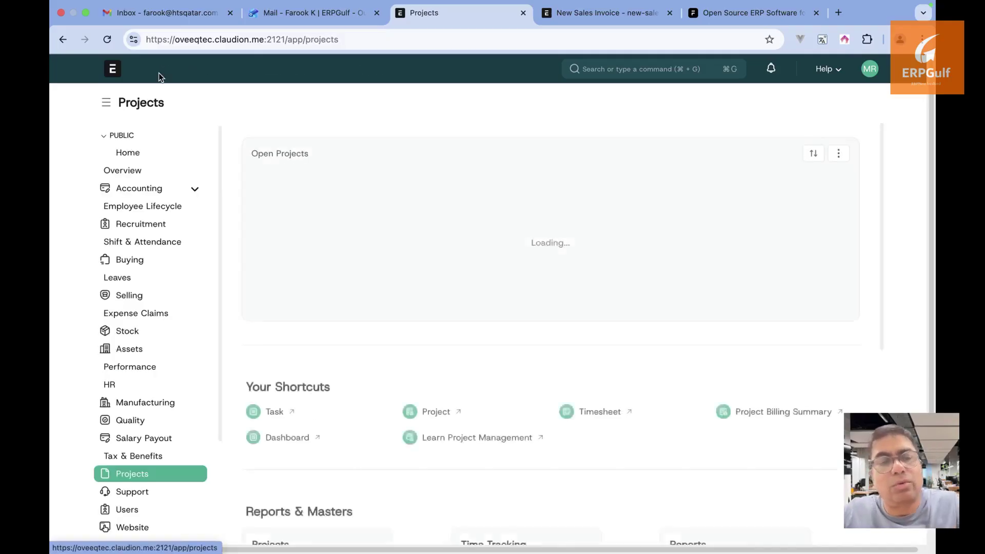
scroll(369, 345, down, 1)
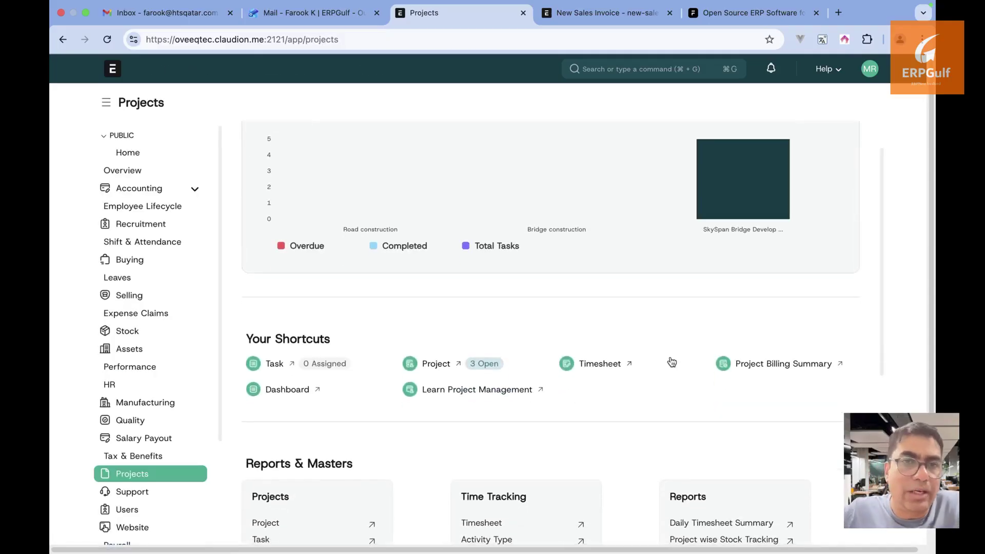
scroll(672, 362, down, 2)
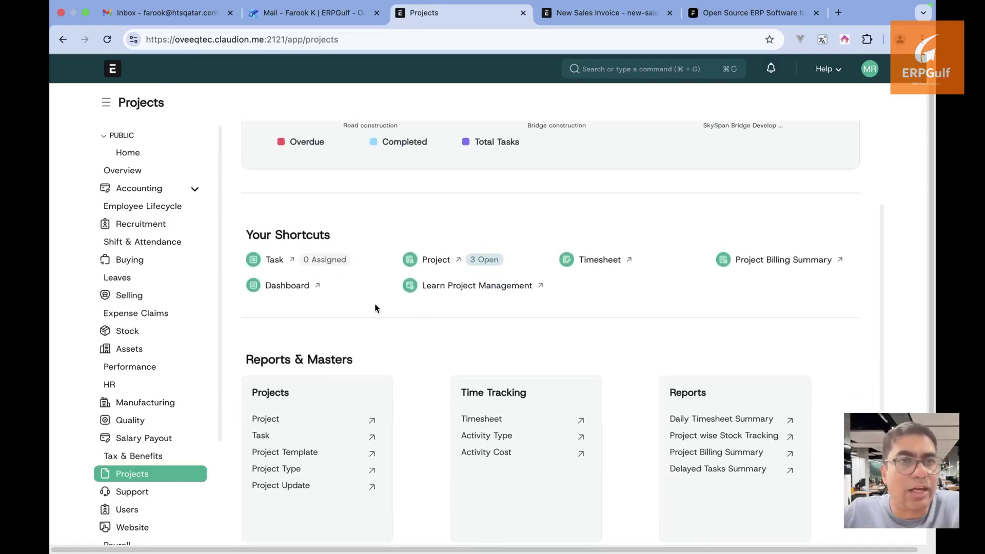
scroll(375, 305, down, 1)
scroll(390, 318, up, 4)
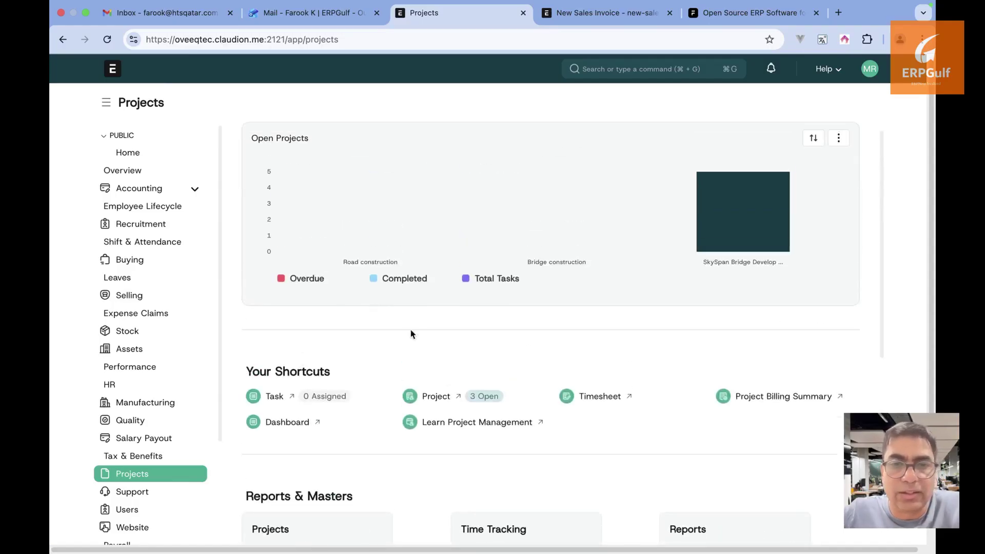
click(435, 397)
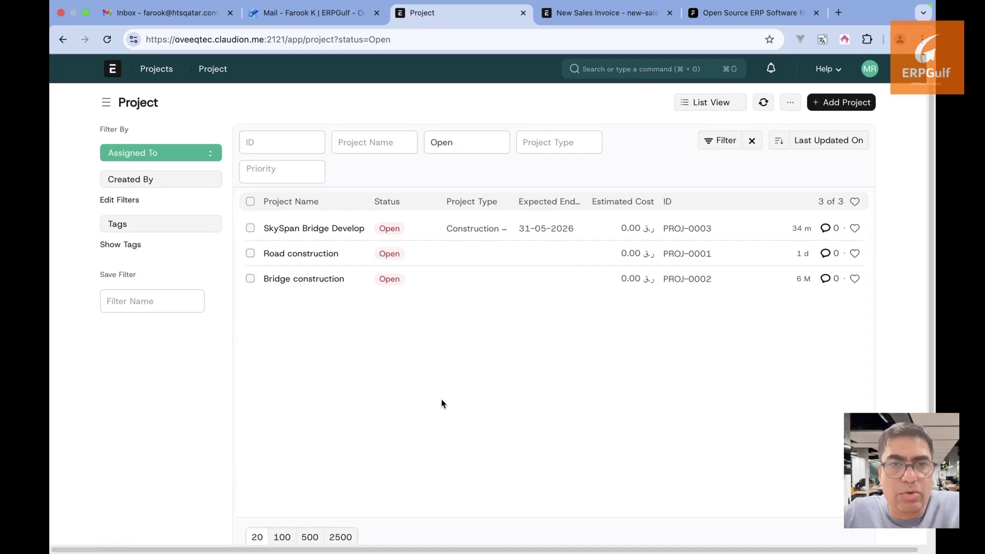
click(347, 224)
scroll(466, 426, down, 10)
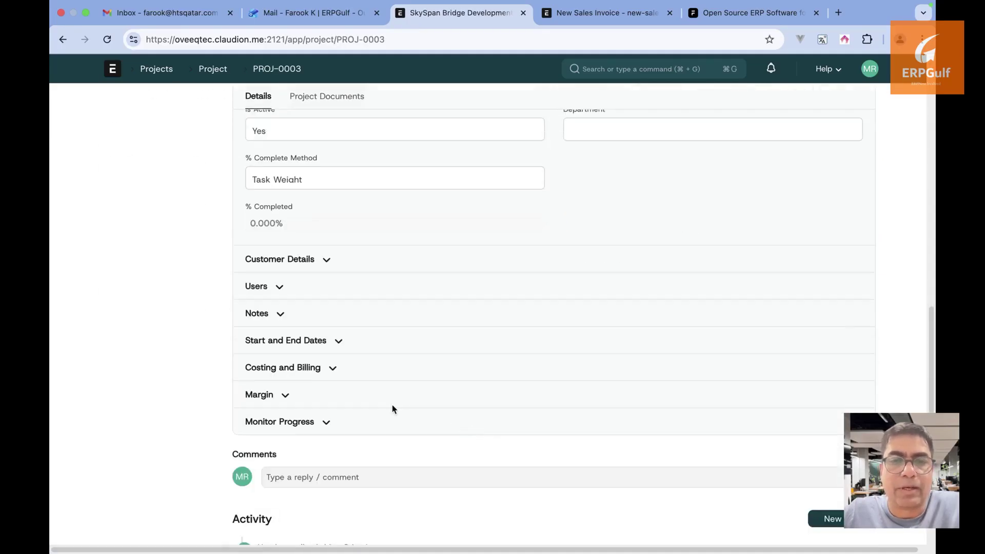
click(331, 368)
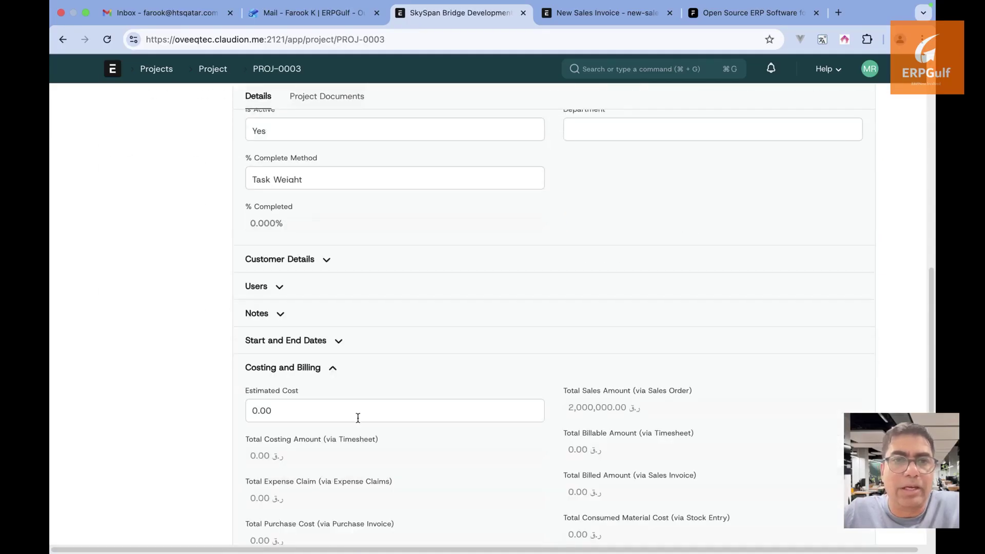
scroll(358, 418, down, 3)
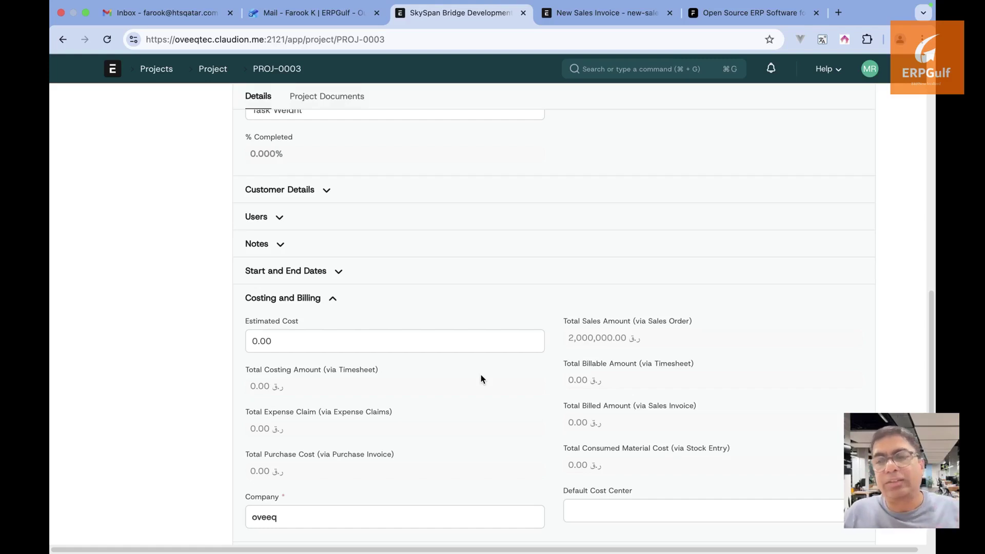
scroll(481, 375, up, 20)
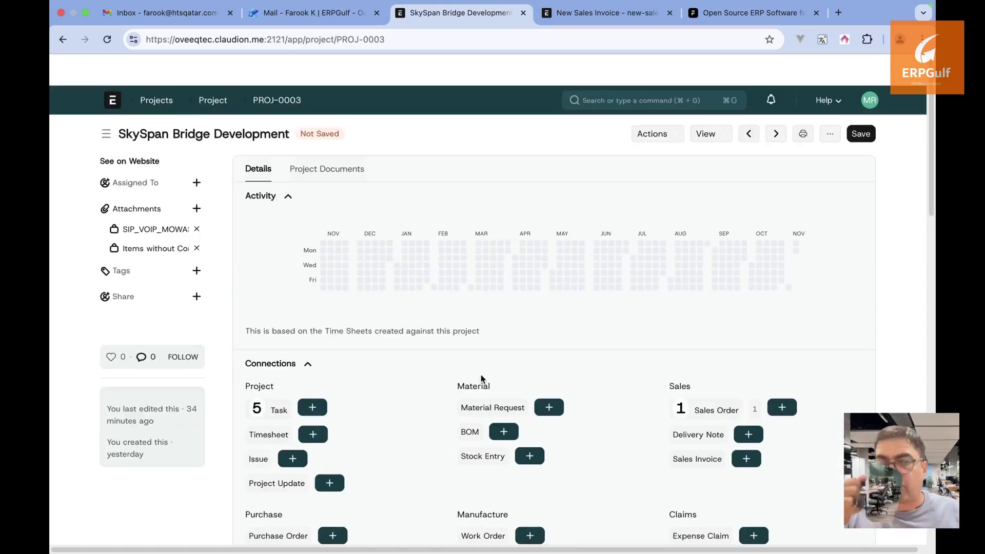
Run Update Costing and Billing from the project's Actions menu and dismiss the confirmation
click(666, 104)
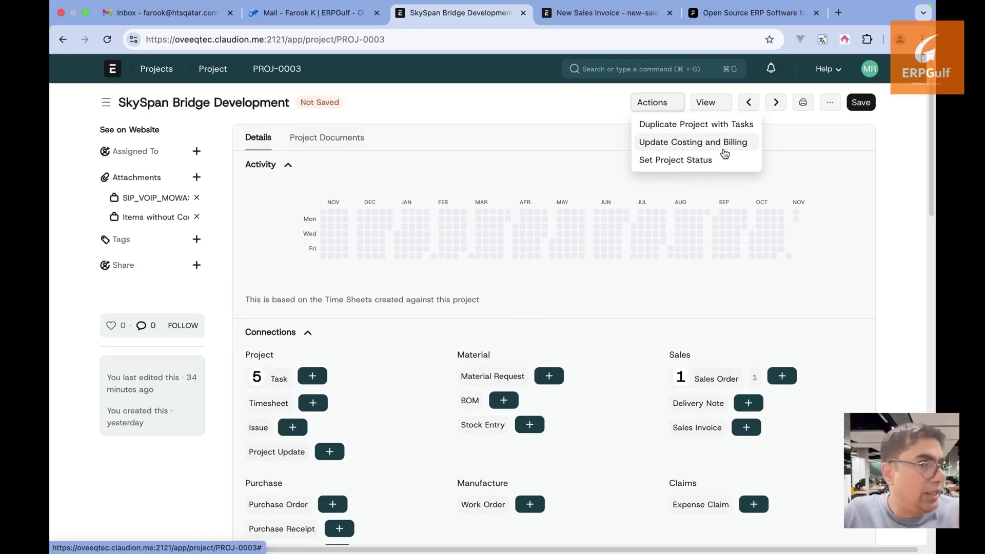
click(725, 154)
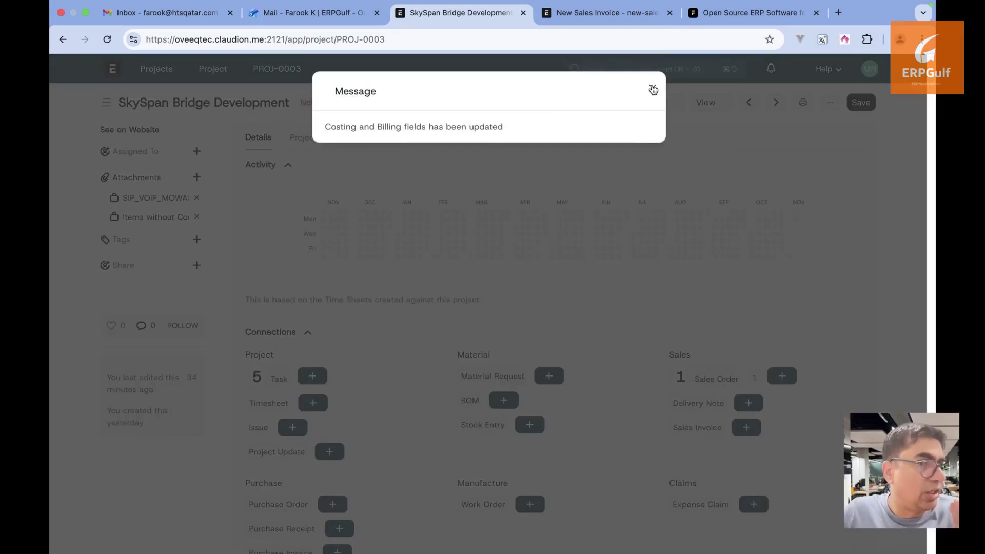
click(652, 86)
scroll(667, 302, down, 10)
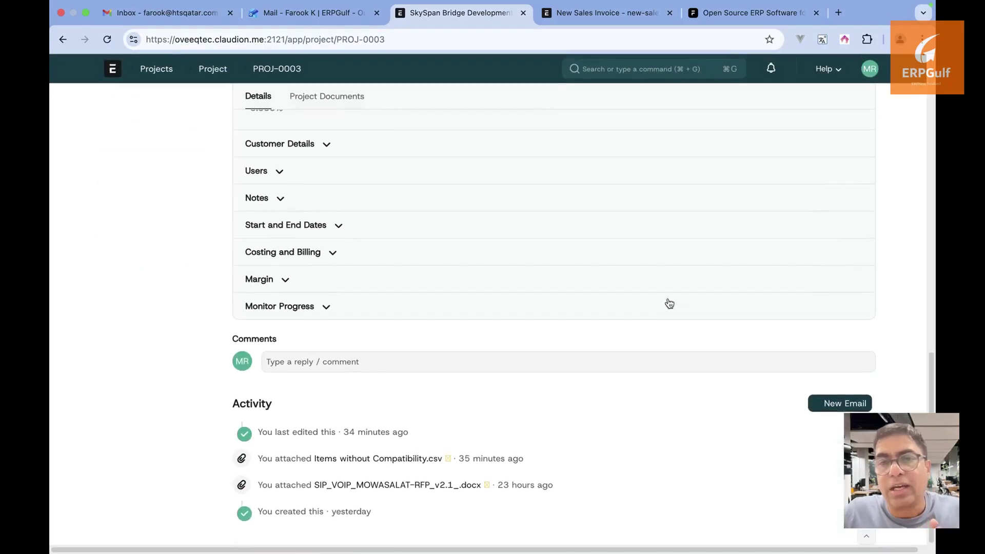
Expand Costing and Billing, Margin and Monitor Progress to review 2,000,000.00 QAR billing against zero costs
right_click(668, 297)
click(313, 300)
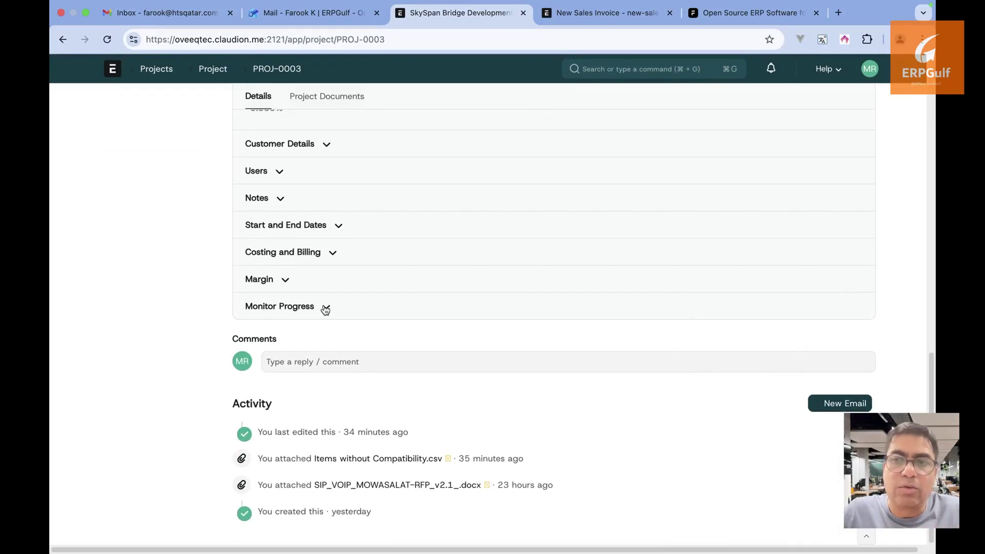
click(329, 251)
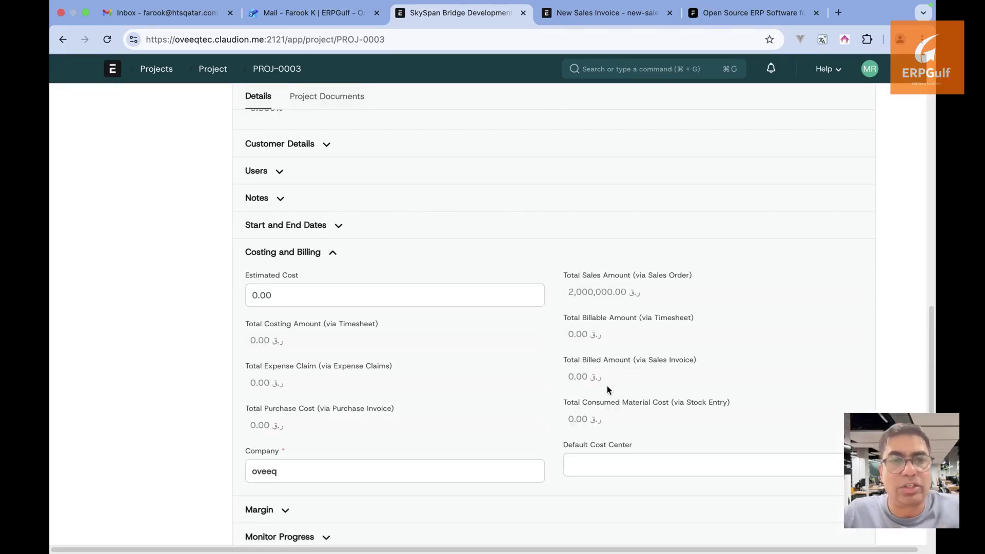
drag(635, 302, 724, 299)
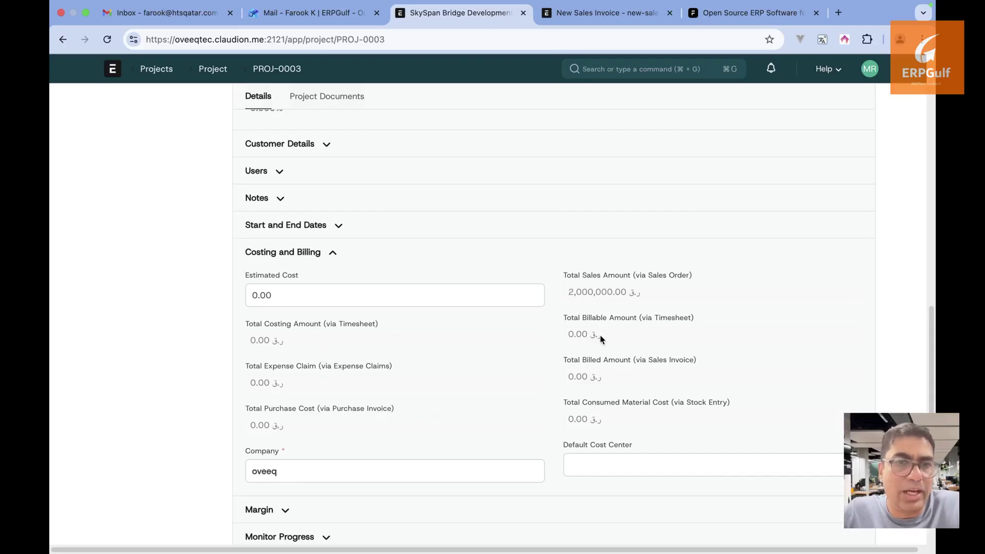
scroll(601, 338, down, 1)
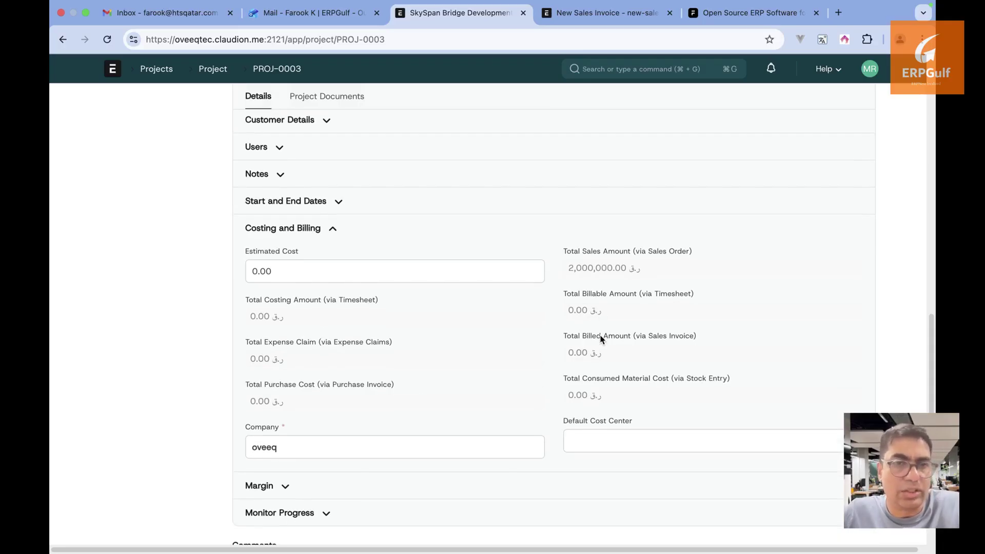
click(286, 486)
scroll(288, 488, down, 3)
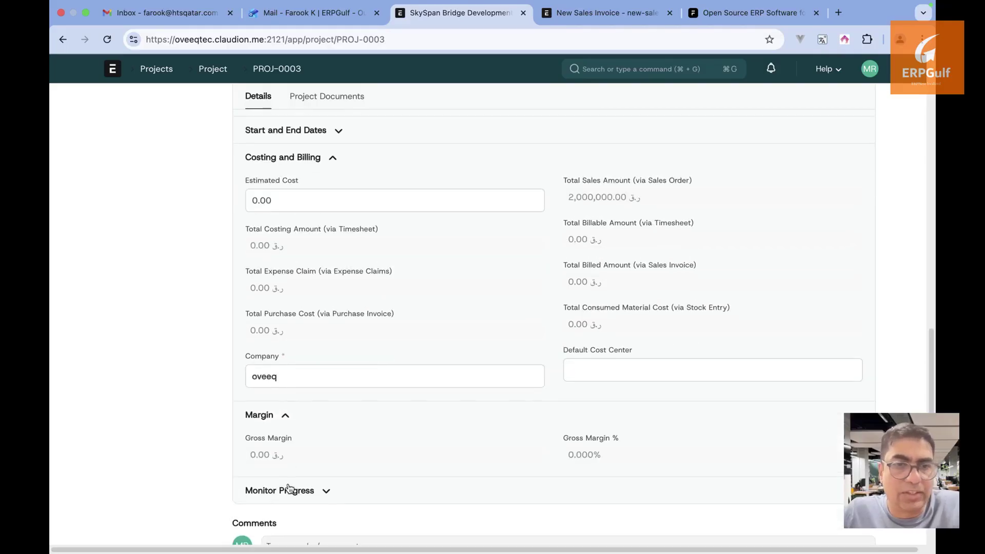
click(311, 492)
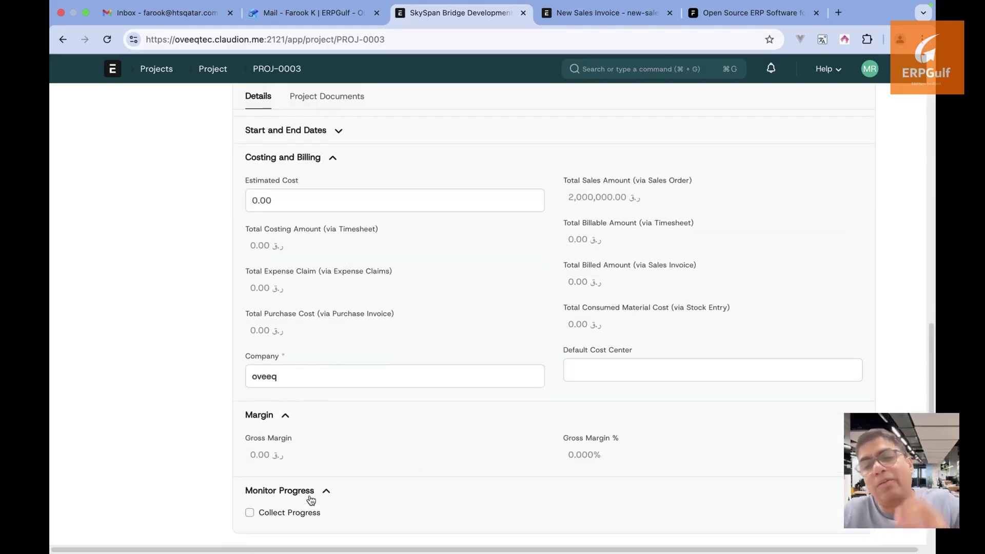
scroll(310, 494, down, 1)
scroll(310, 495, up, 15)
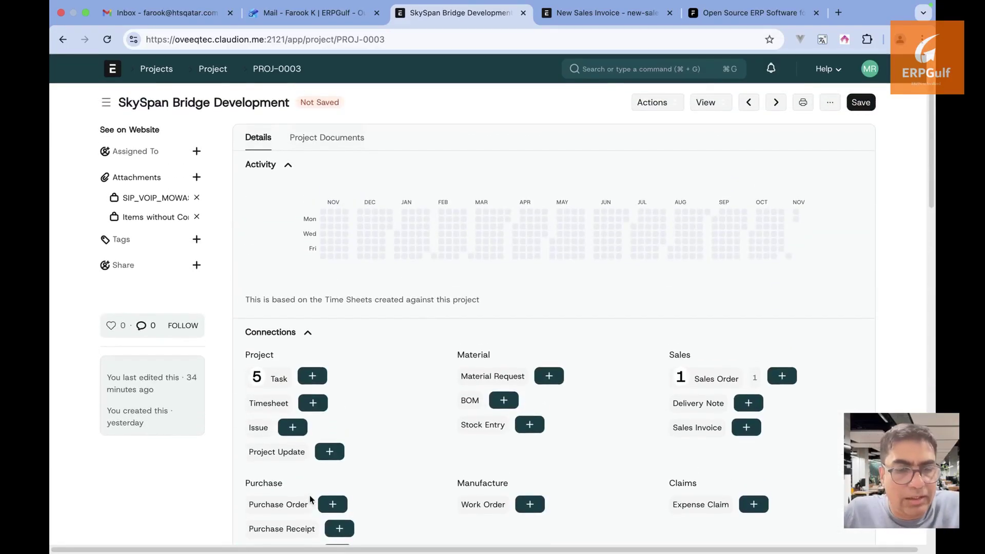
scroll(310, 497, down, 2)
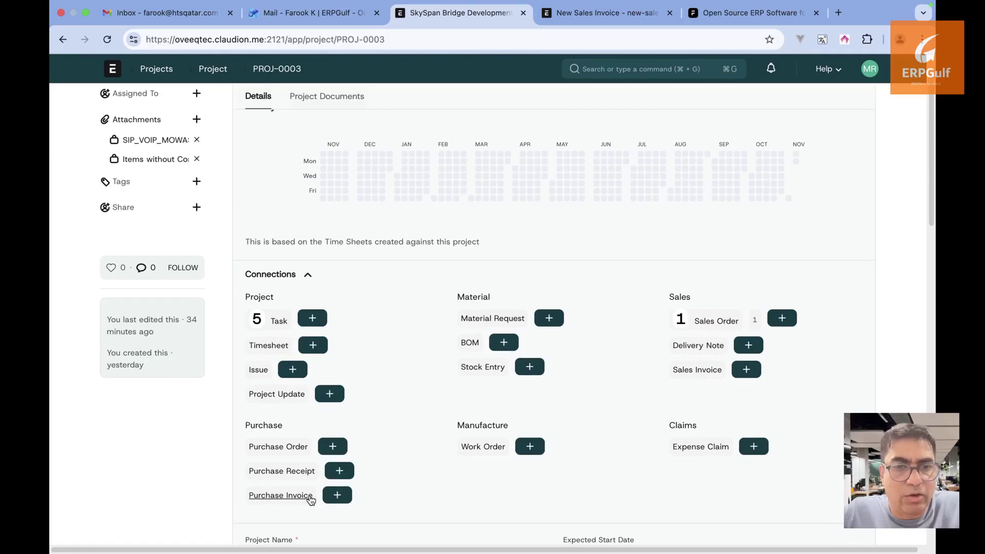
Find and open the Sales Invoice list with the search bar
click(605, 18)
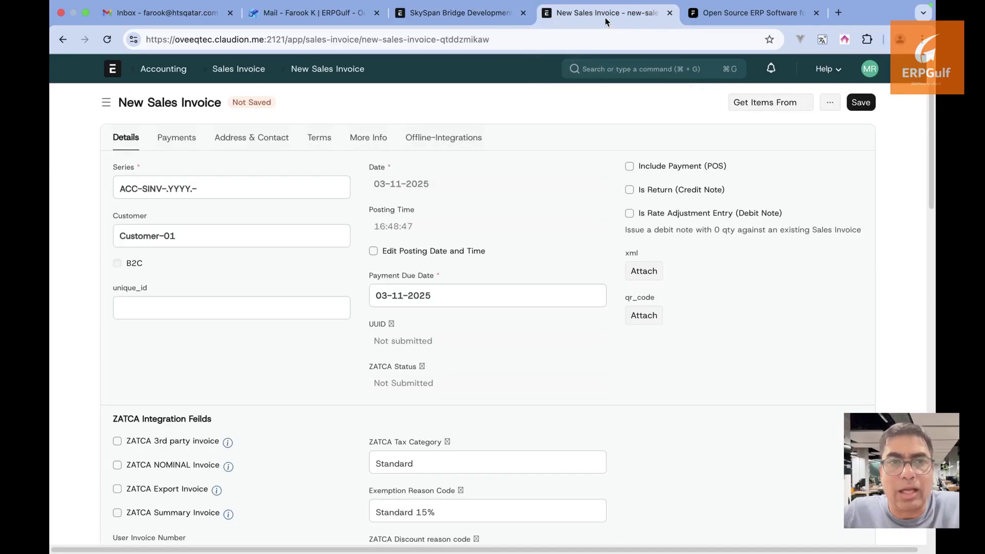
click(596, 72)
text(accoutn)
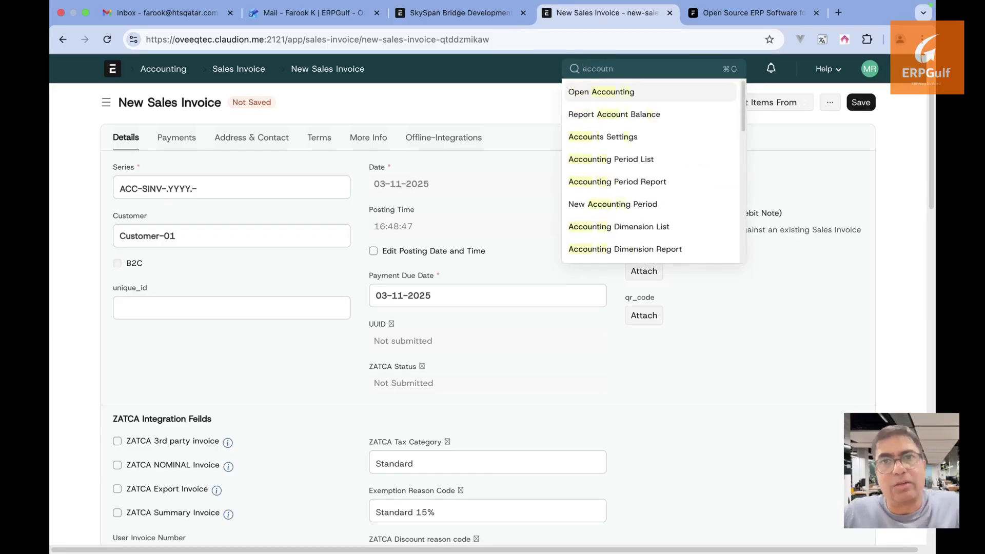
key(super+a)
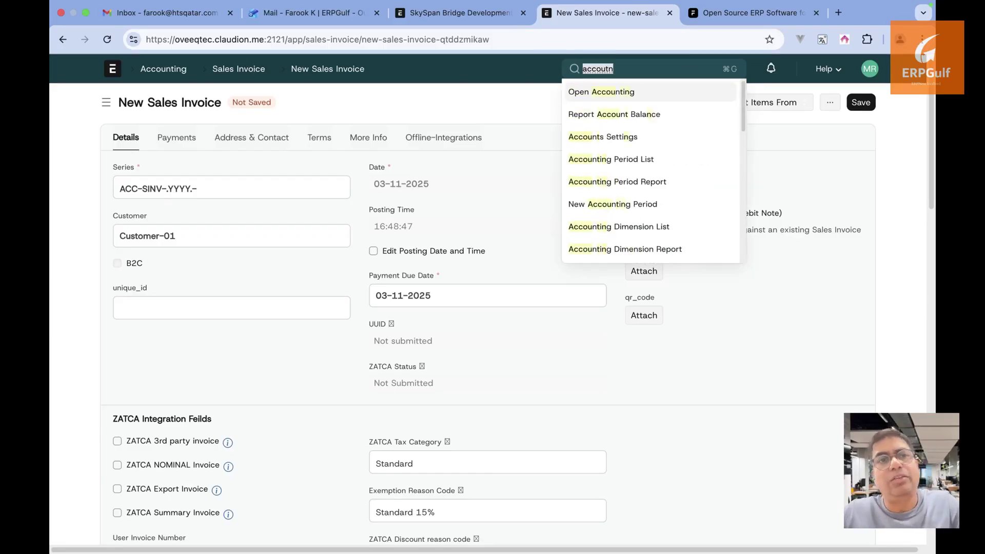
text(sale)
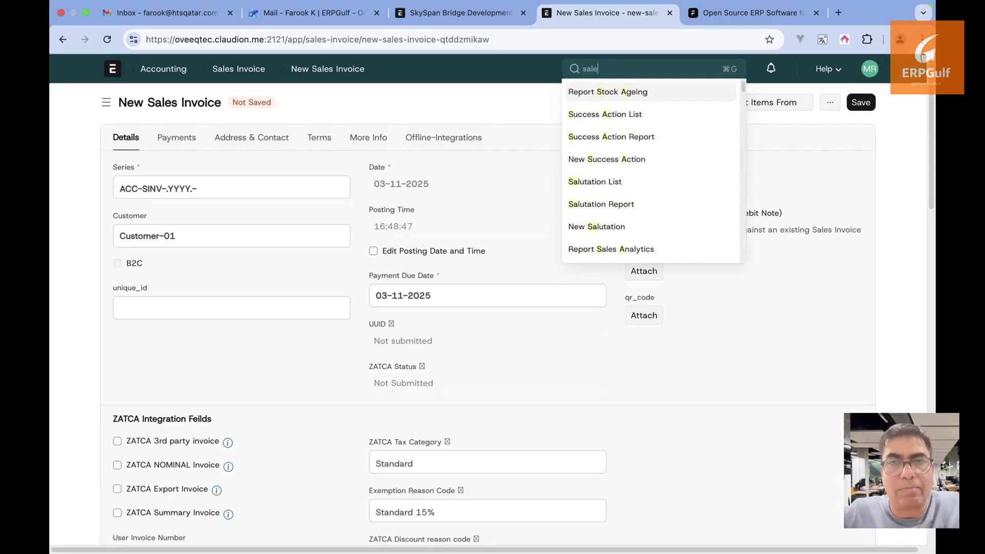
text(s inv)
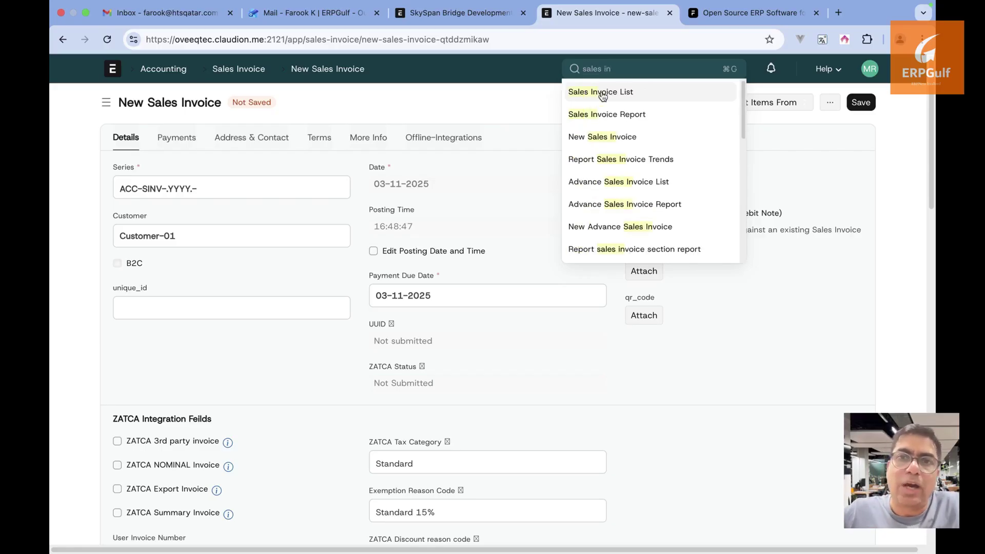
click(598, 92)
click(454, 12)
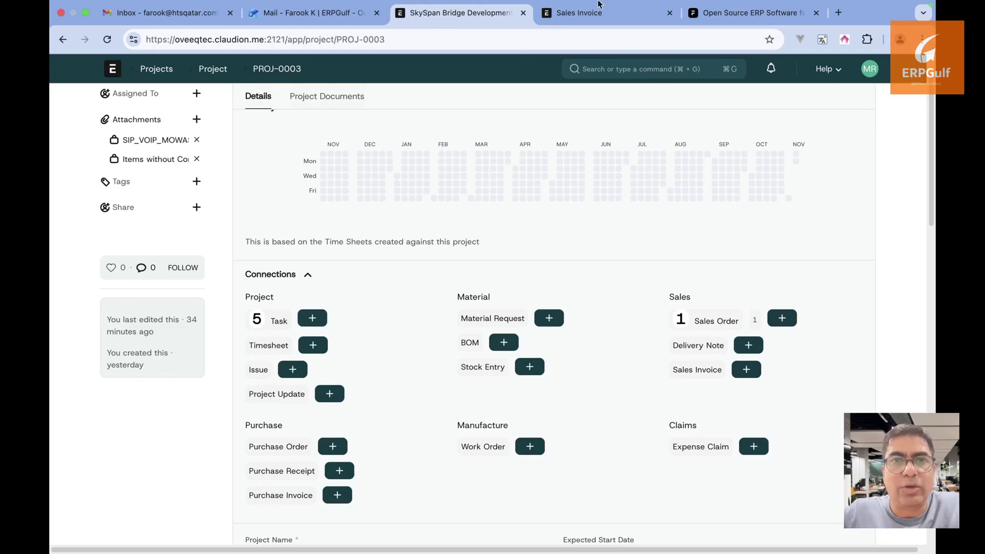
click(626, 13)
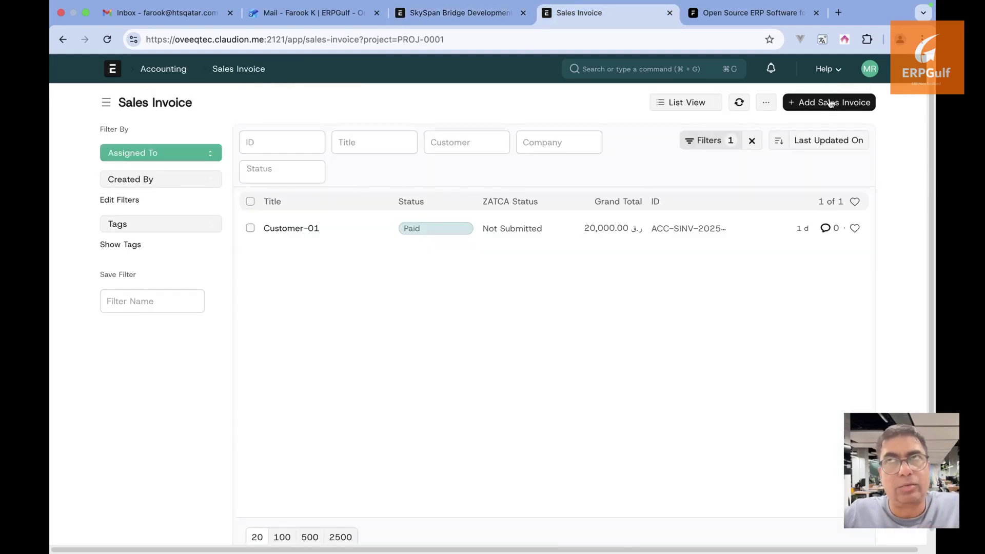
Start a new sales invoice for Customer-01 and open its first item row
click(828, 109)
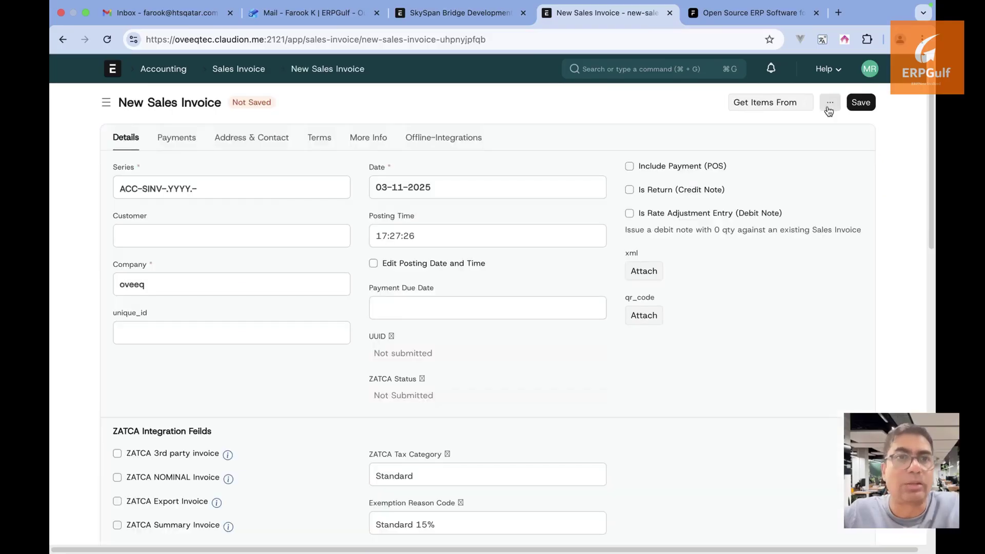
click(257, 233)
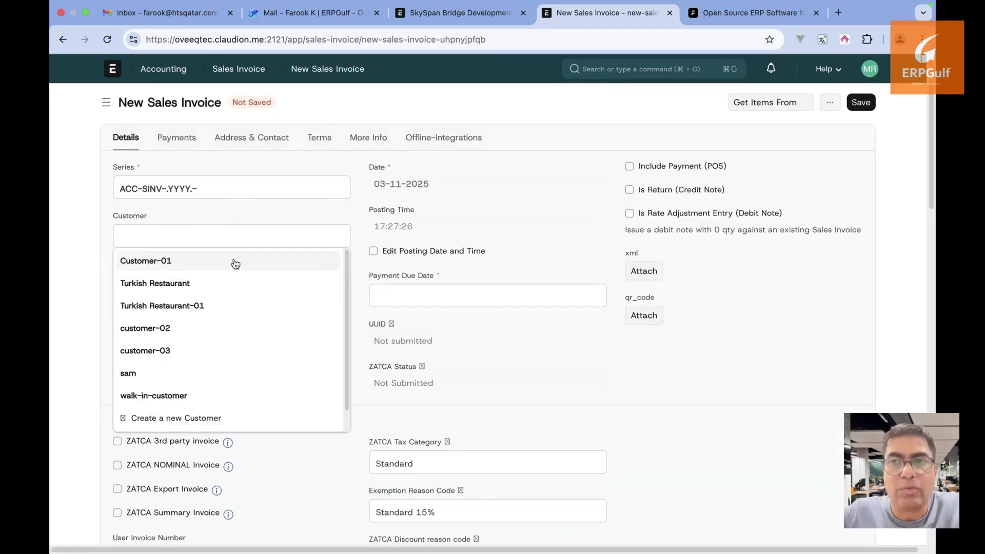
click(235, 261)
scroll(460, 322, down, 7)
scroll(459, 322, down, 5)
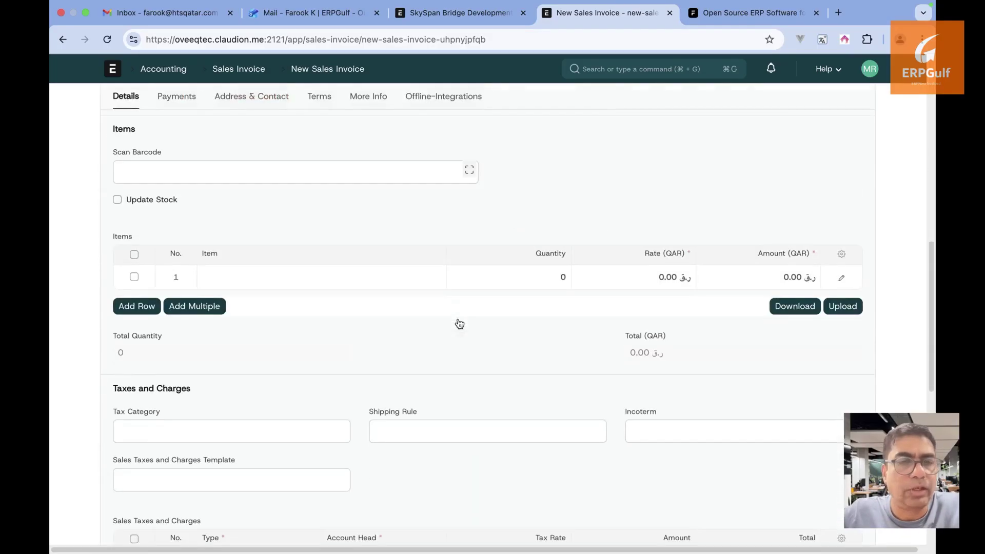
click(364, 277)
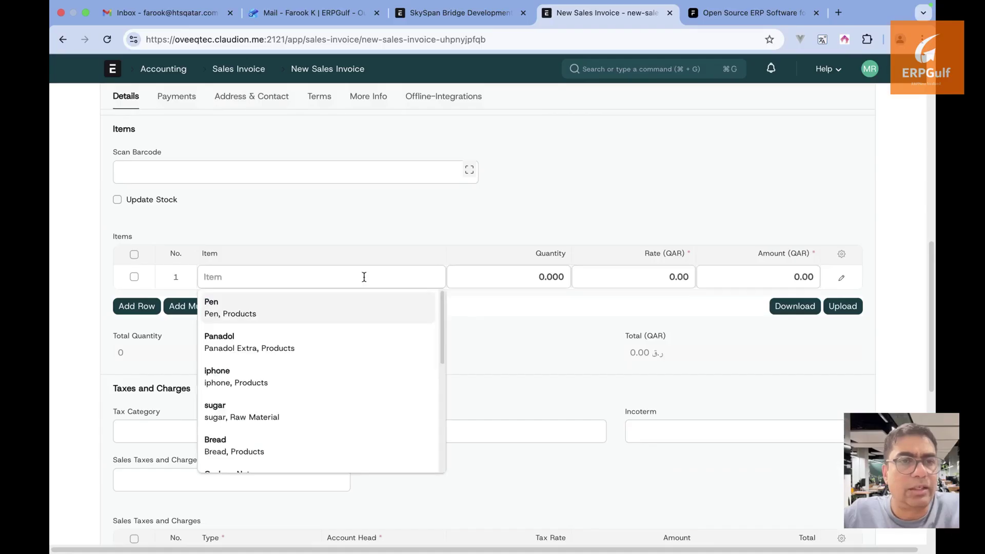
click(590, 178)
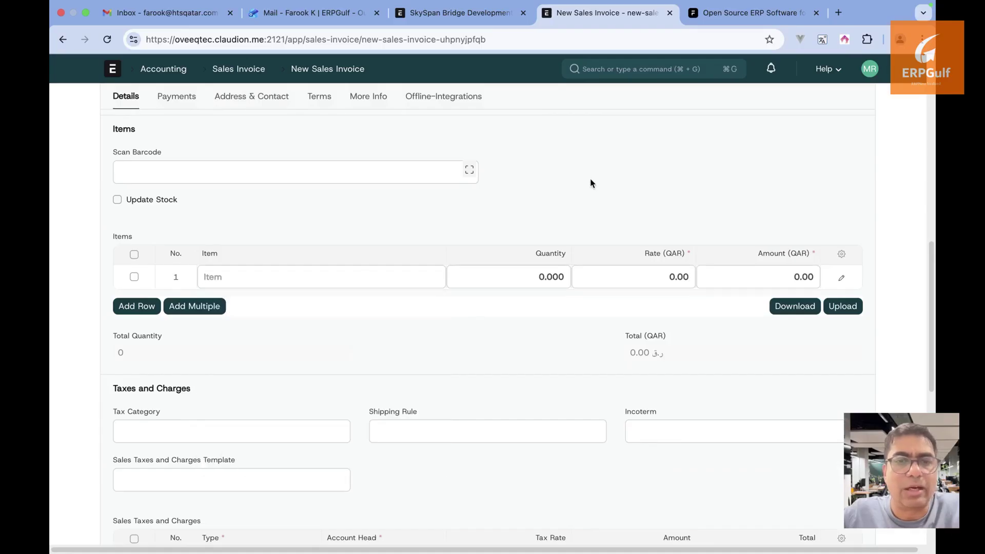
click(680, 75)
Create a new purchase invoice for Supplier-01
text(purchs)
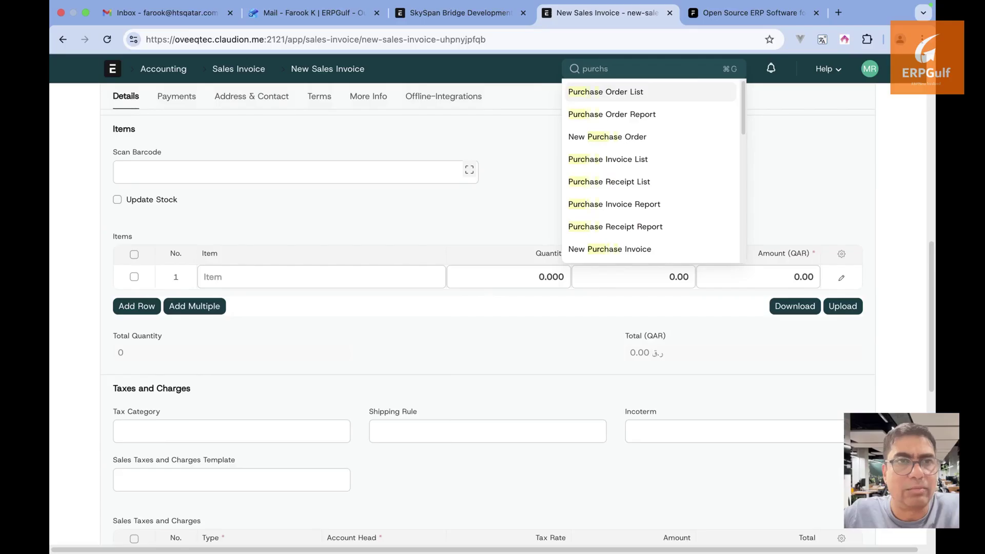
key(BackSpace)
text(ase in)
click(673, 94)
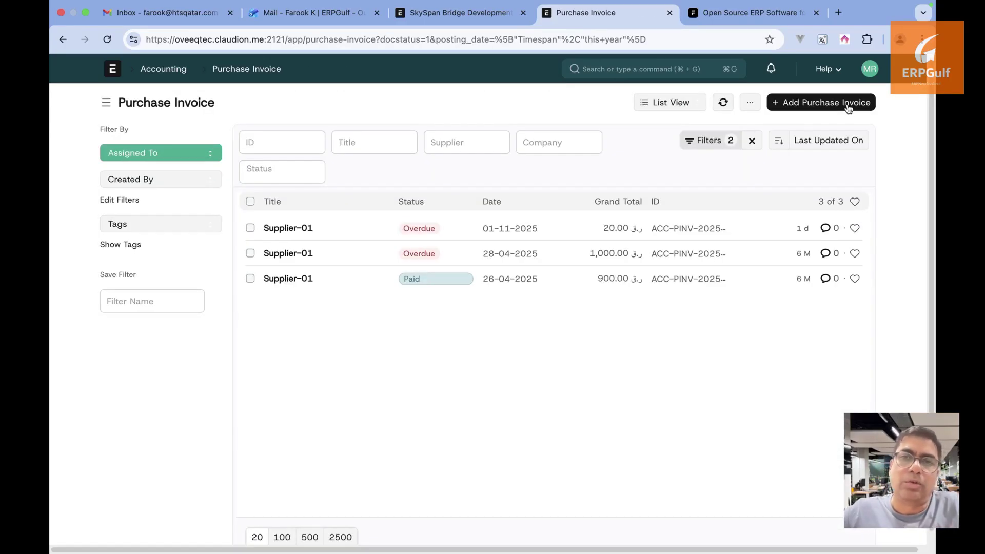
click(847, 103)
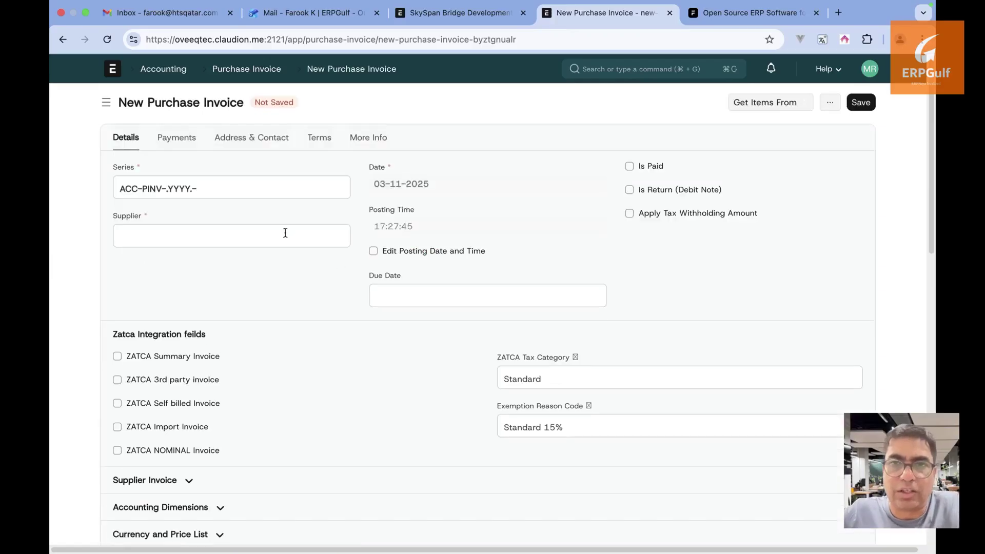
click(285, 233)
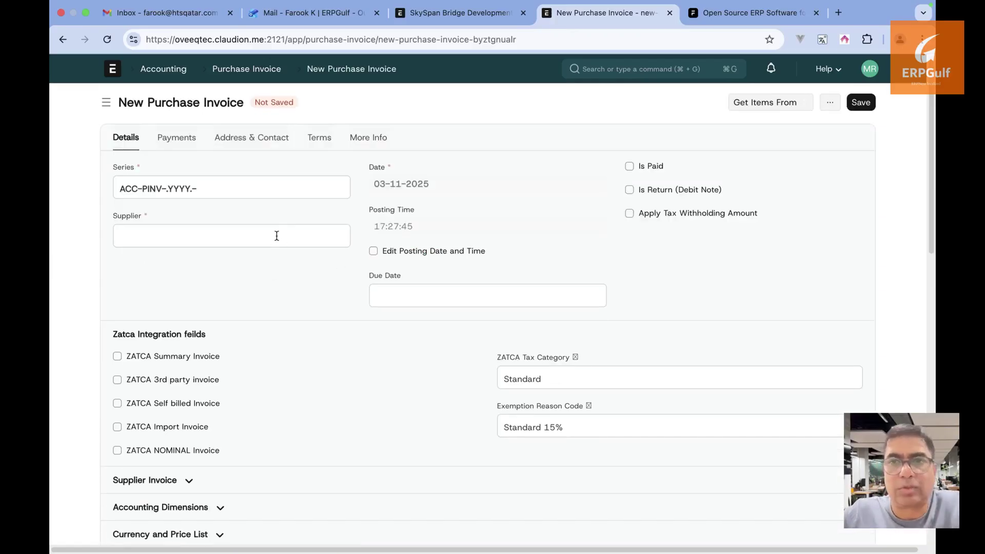
click(277, 235)
click(269, 259)
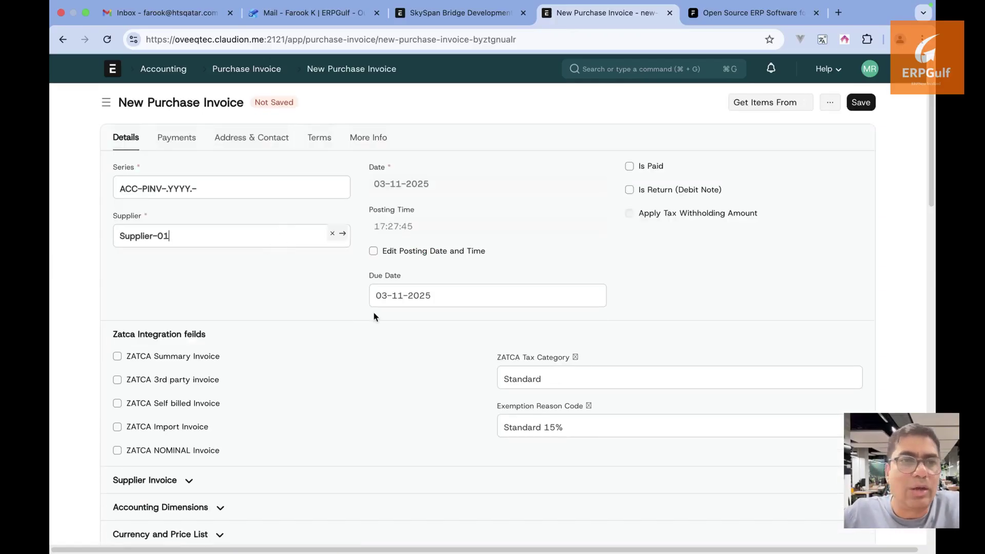
Add Coarse Aggregate (20 mm crushed stone) as the first item at a rate of 20,000
scroll(373, 312, down, 5)
click(320, 417)
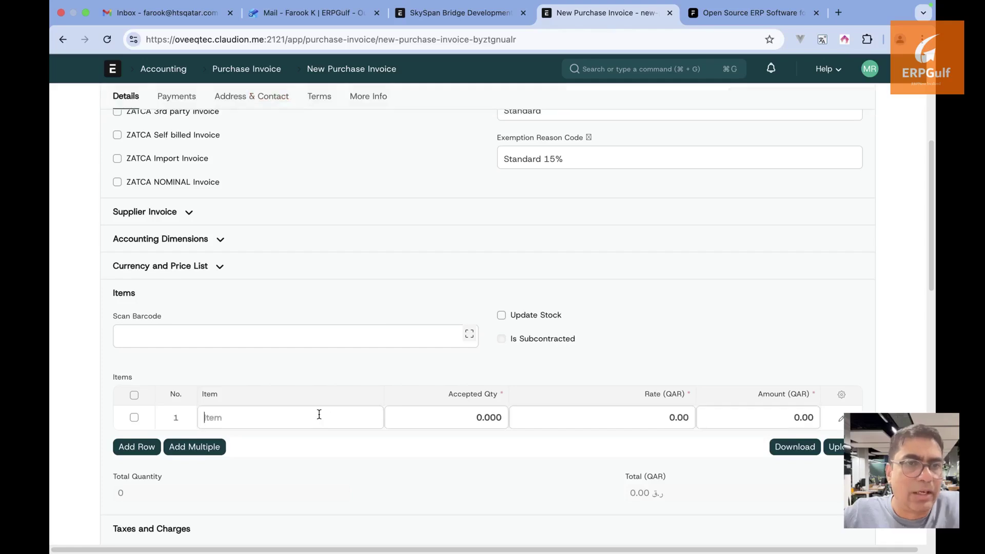
scroll(318, 472, down, 5)
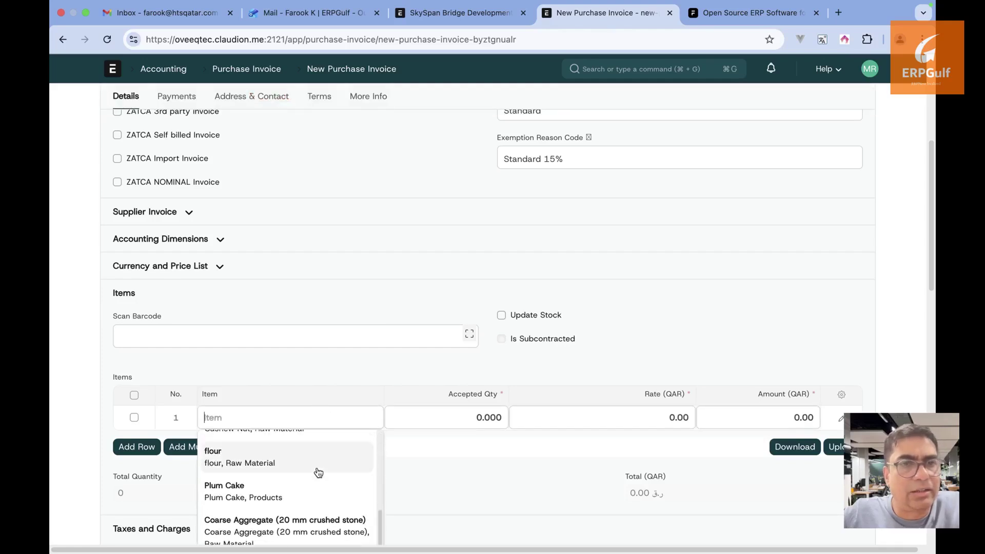
scroll(318, 472, down, 1)
click(322, 485)
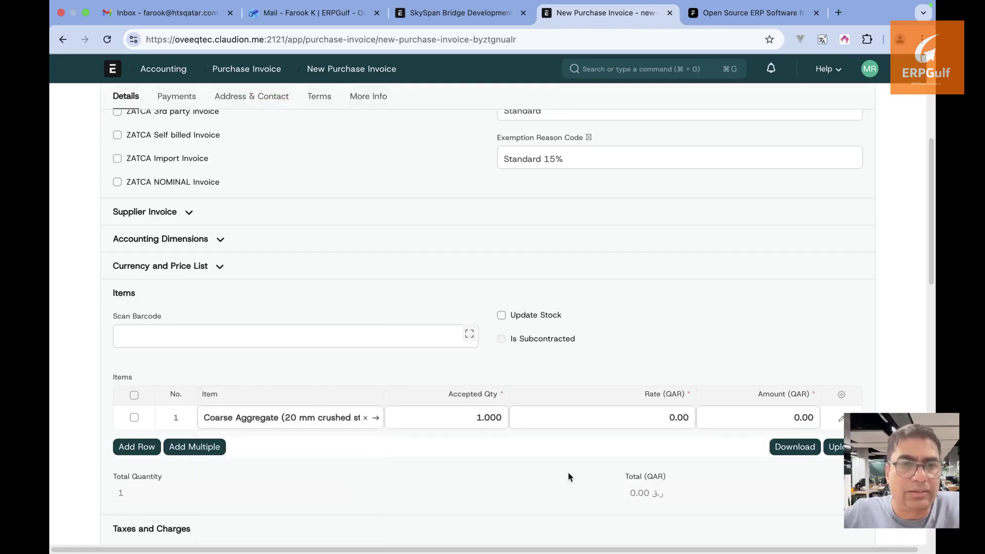
scroll(568, 476, up, 1)
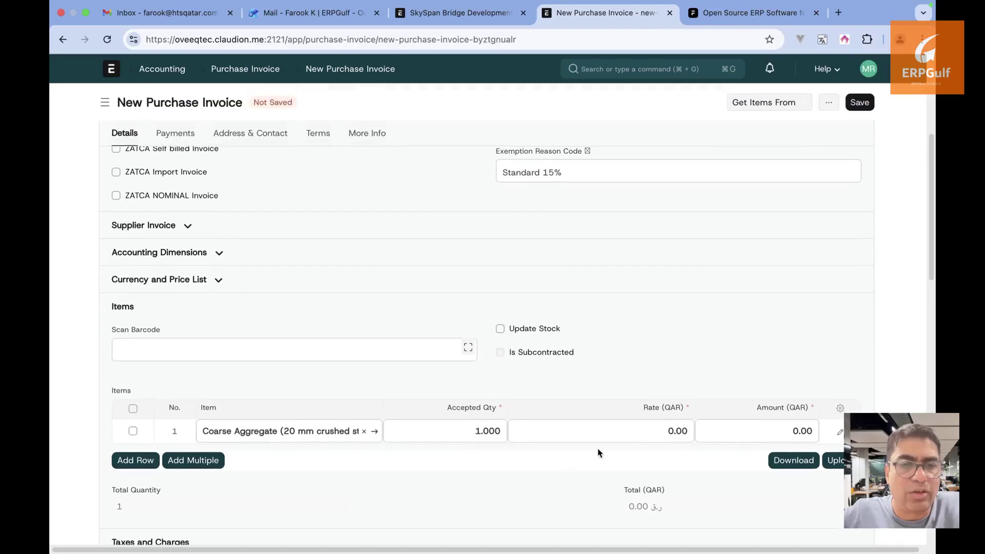
click(622, 429)
text(1000)
key(Tab)
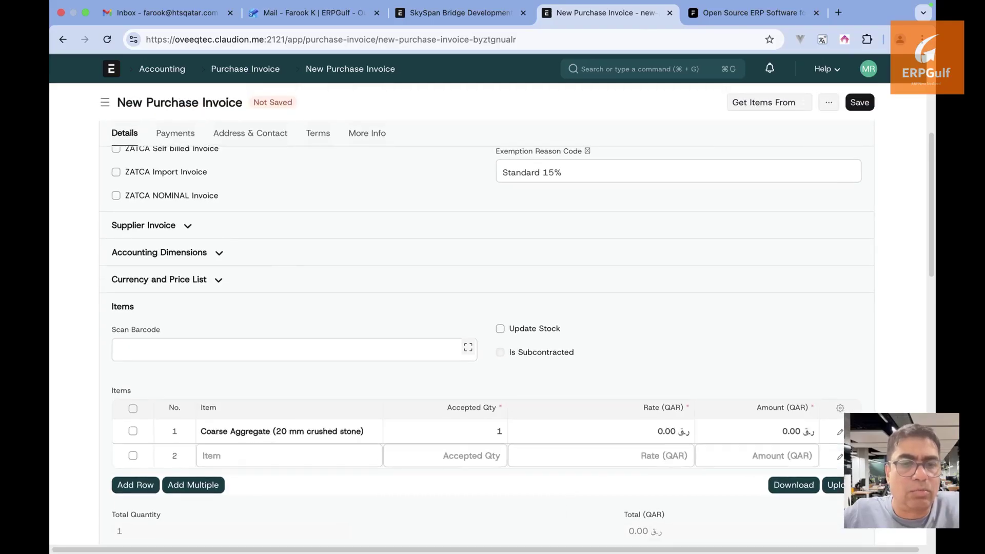
click(600, 430)
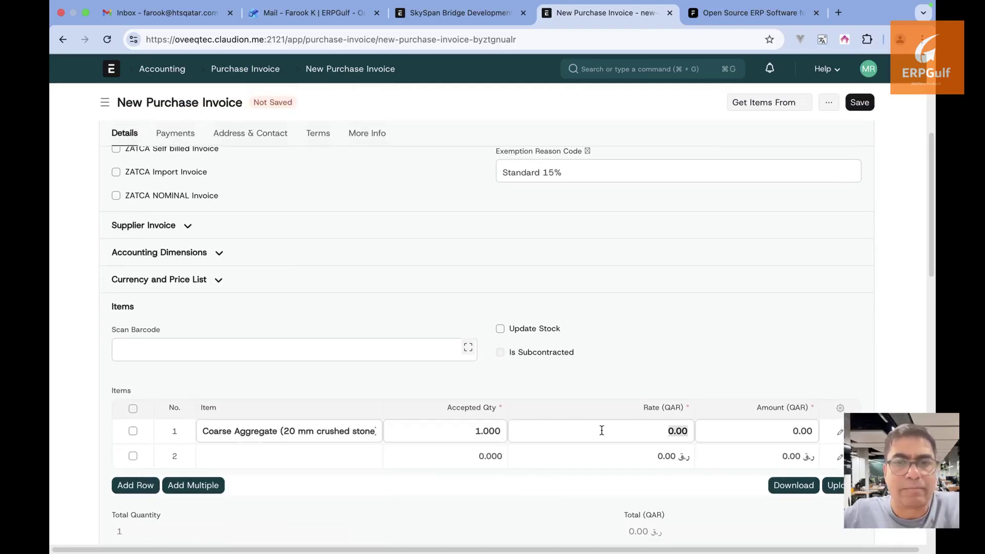
text(20,000)
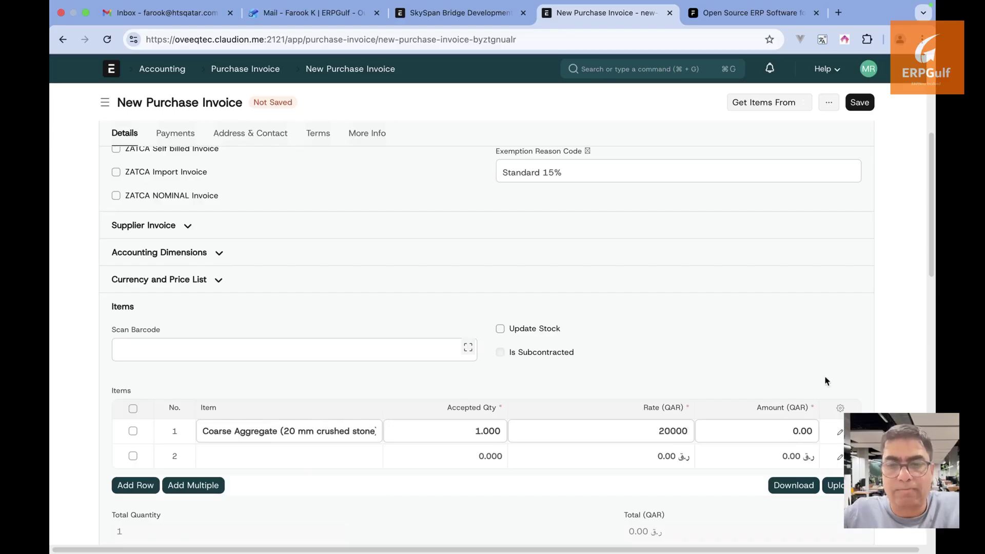
click(854, 365)
Delete the empty second item row from the purchase invoice
scroll(854, 365, down, 2)
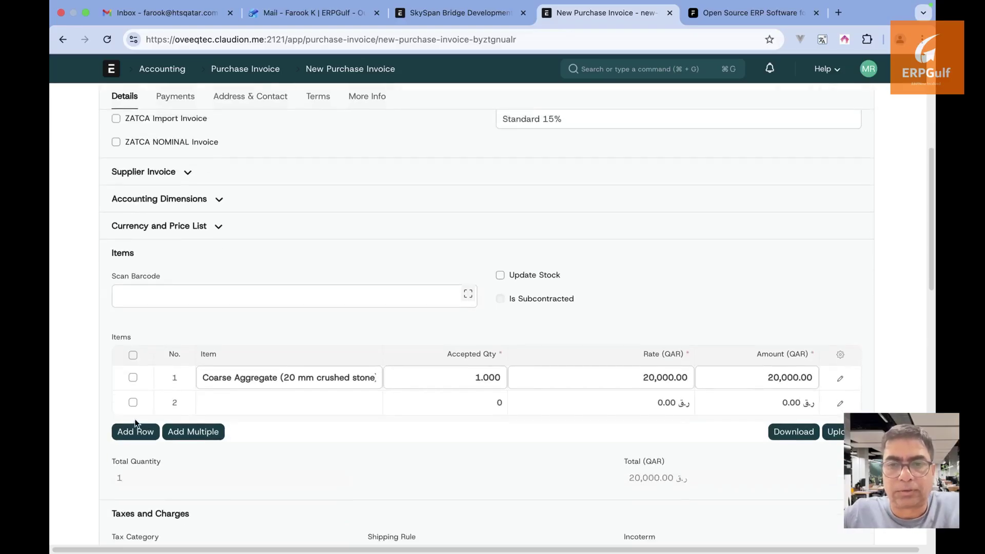
click(133, 402)
click(139, 436)
scroll(140, 436, down, 8)
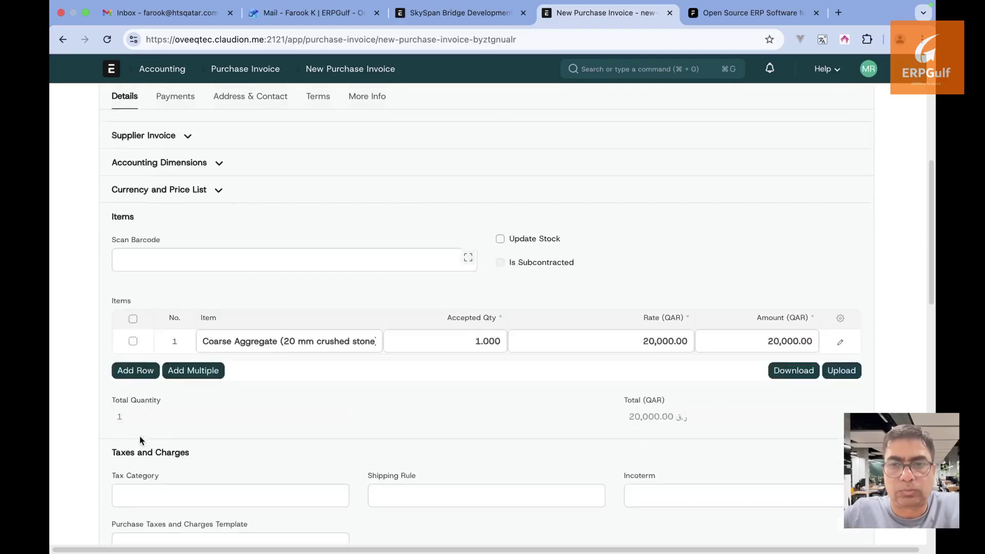
scroll(140, 436, down, 3)
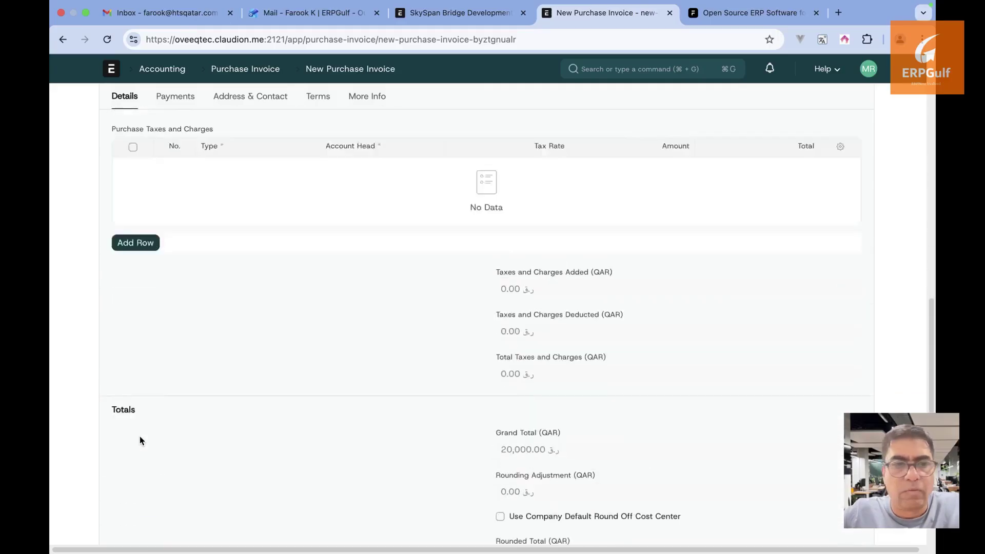
scroll(139, 436, up, 15)
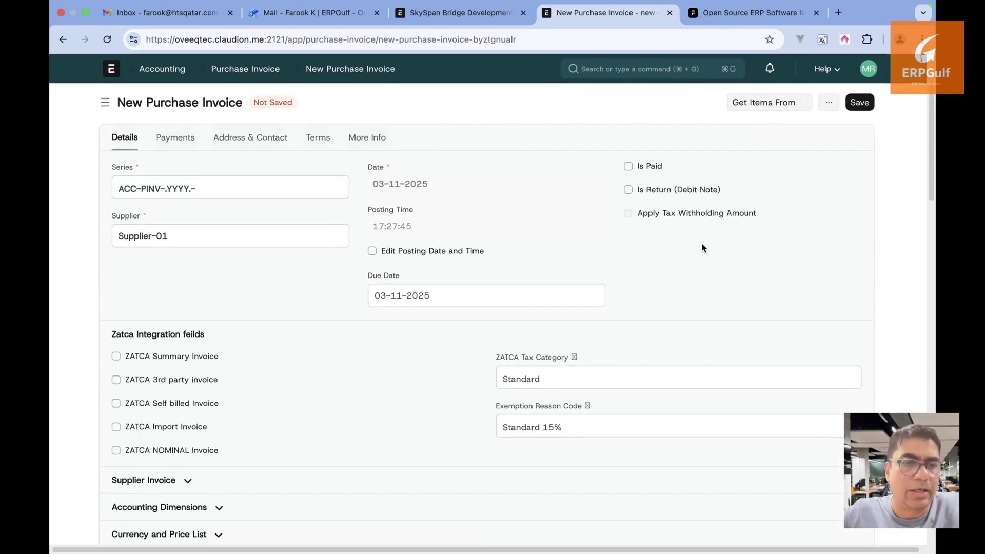
Save the draft and set the Accounting Dimensions project to SkySpan Bridge Development
click(860, 103)
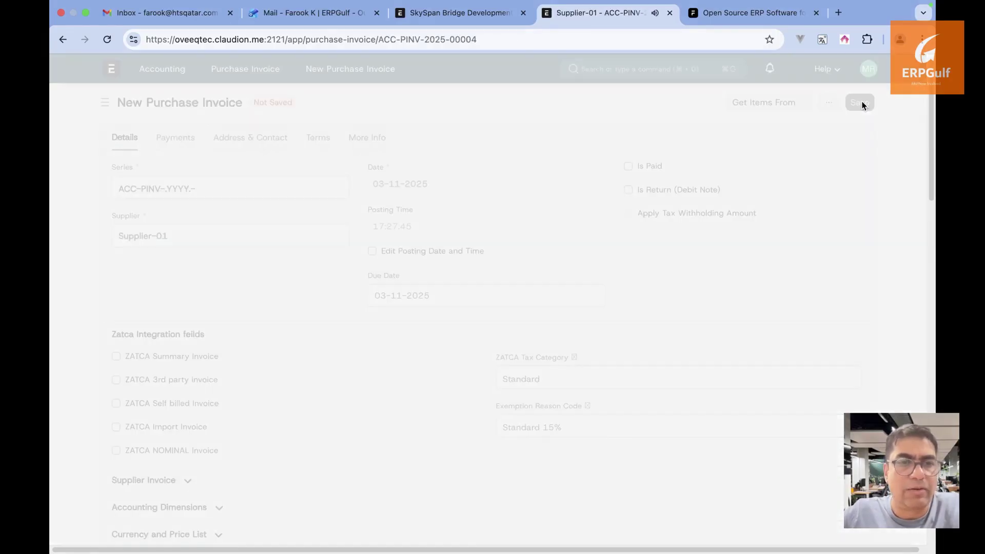
scroll(251, 451, down, 5)
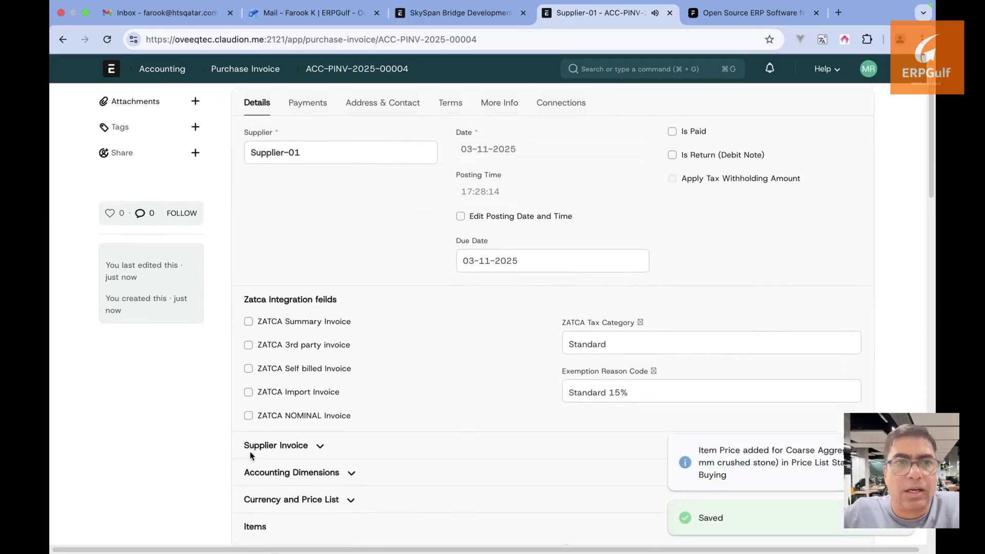
scroll(352, 395, down, 2)
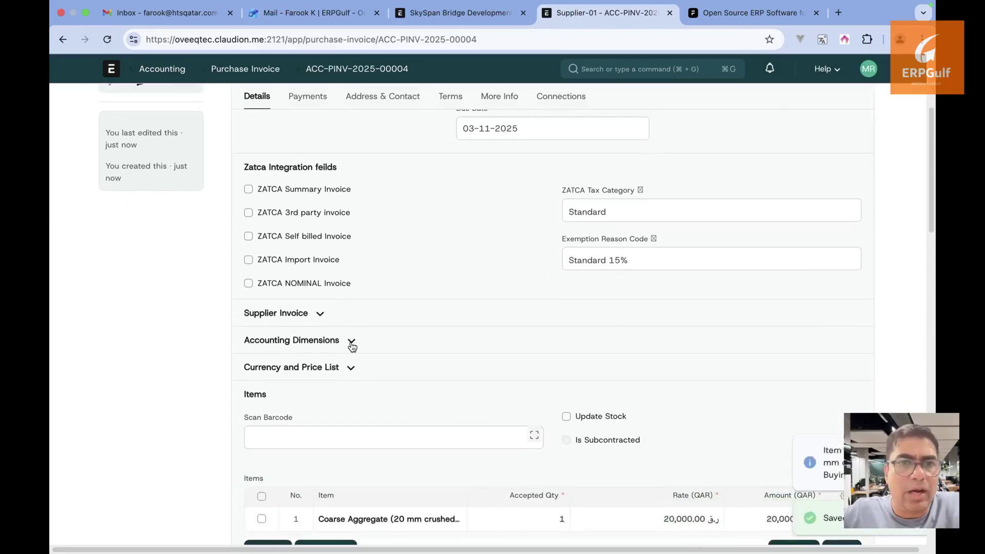
click(351, 339)
scroll(349, 340, down, 2)
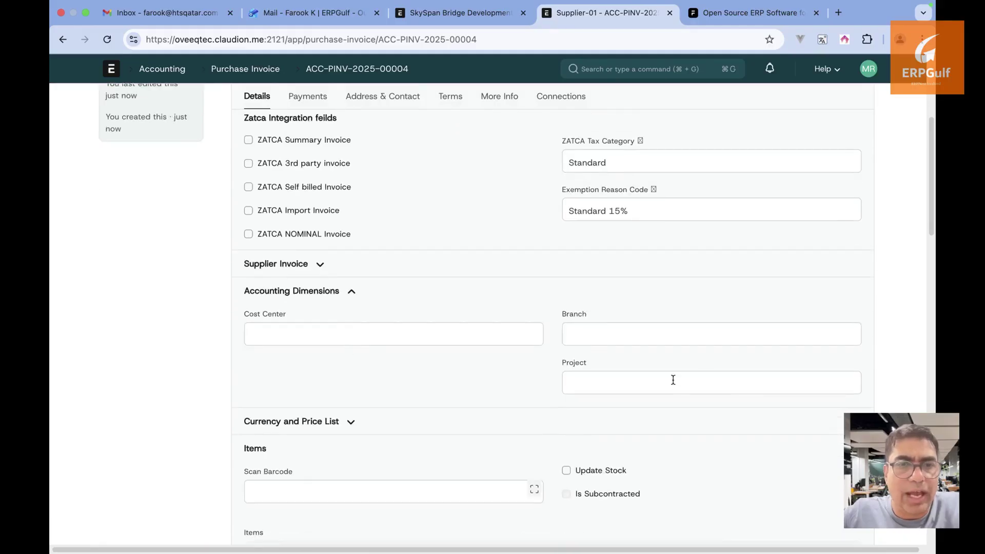
click(499, 343)
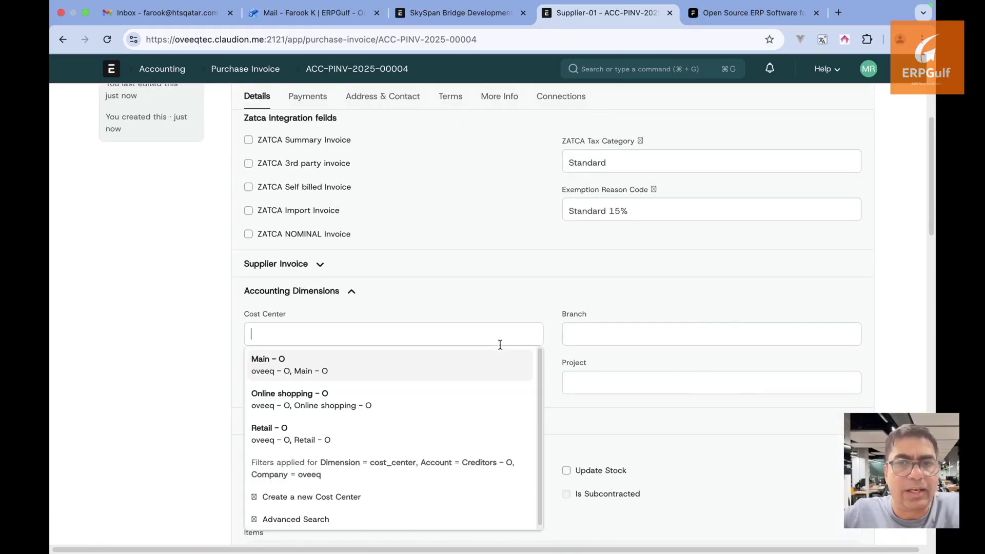
click(504, 315)
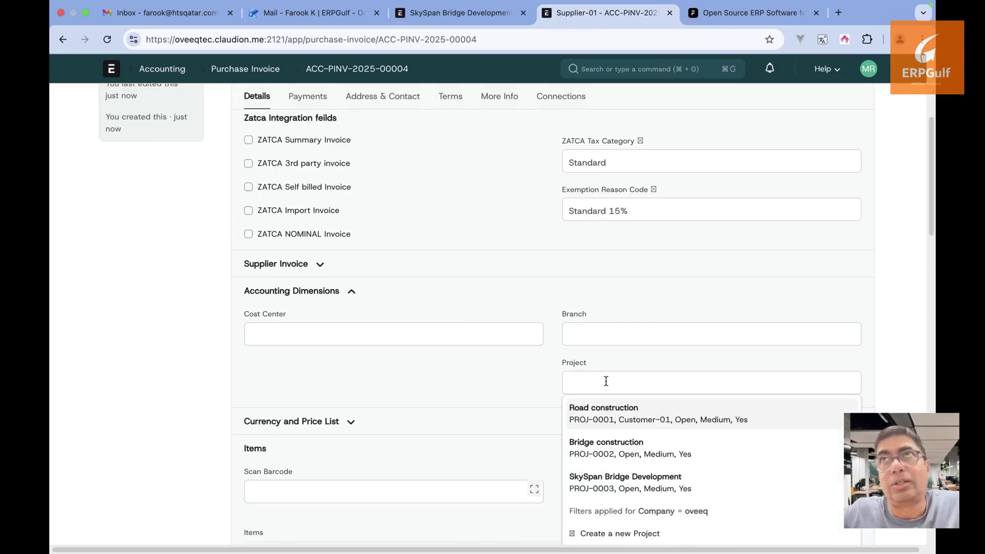
click(622, 476)
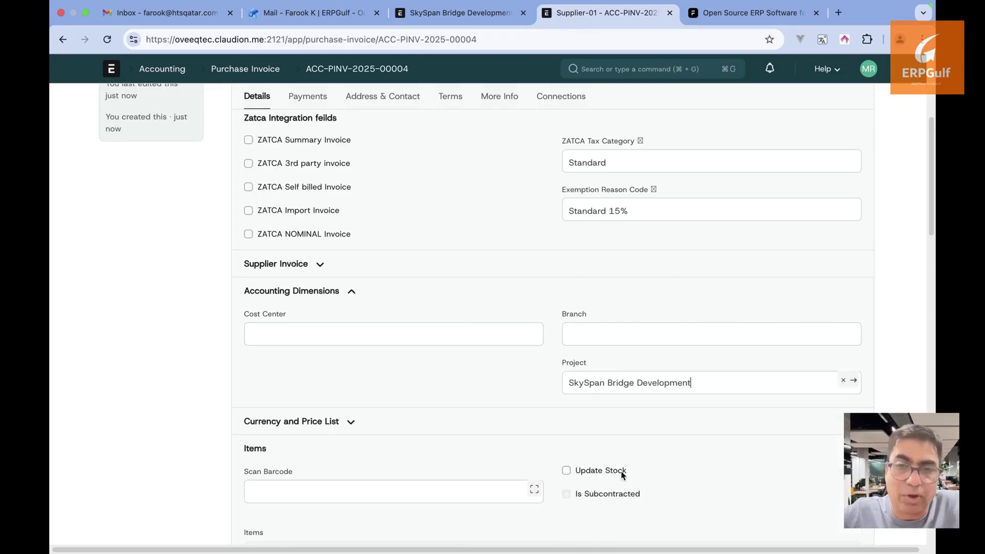
scroll(531, 402, up, 4)
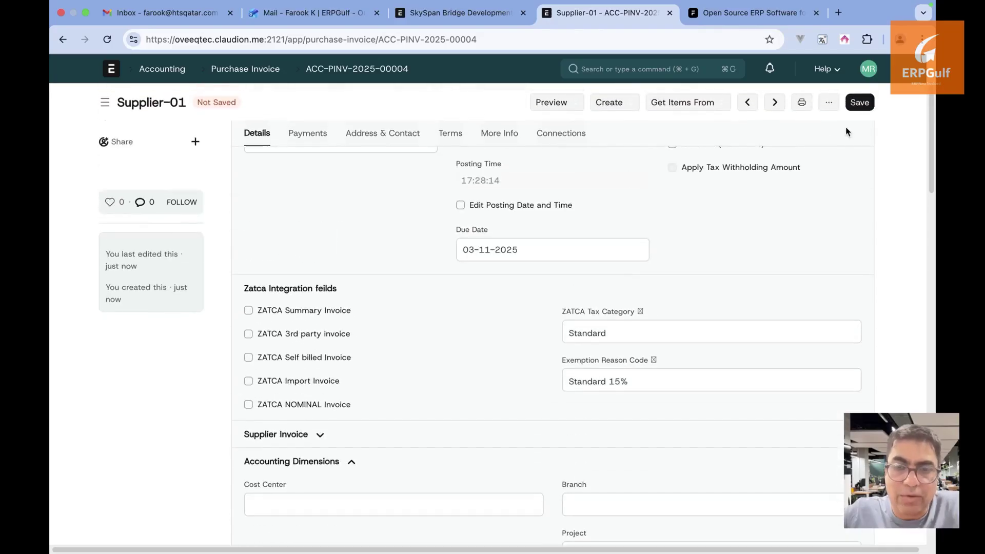
Save and submit purchase invoice ACC-PINV-2025-00004, confirming the submission
click(859, 103)
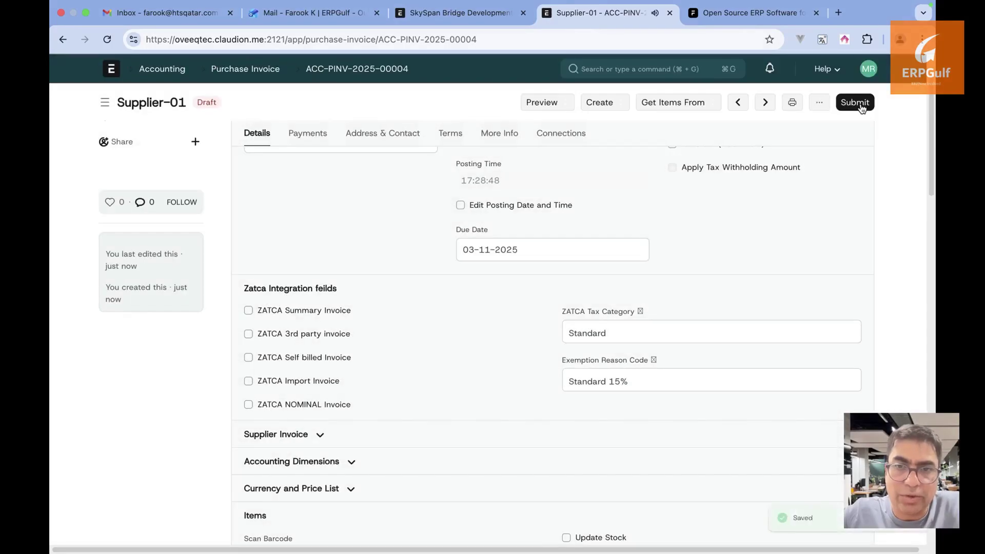
click(860, 103)
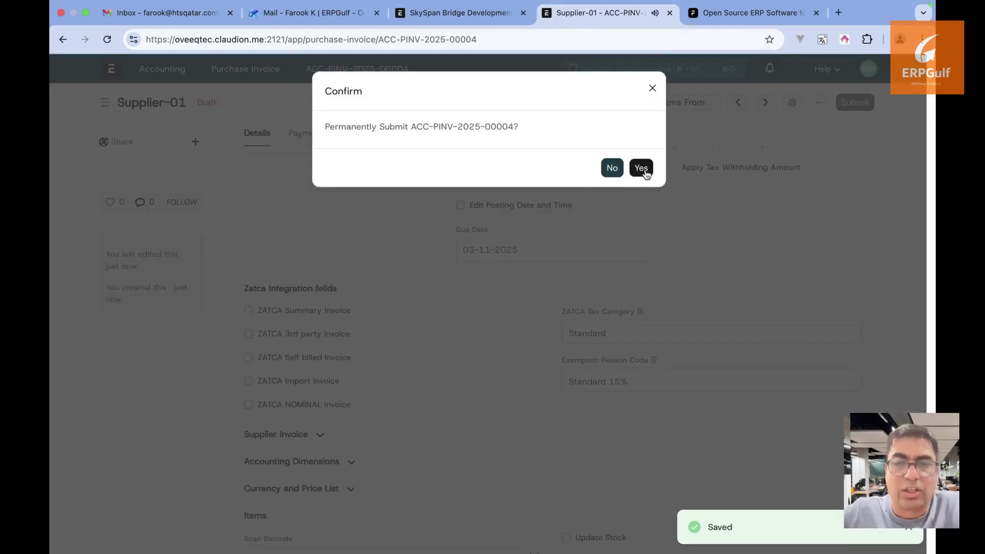
click(644, 169)
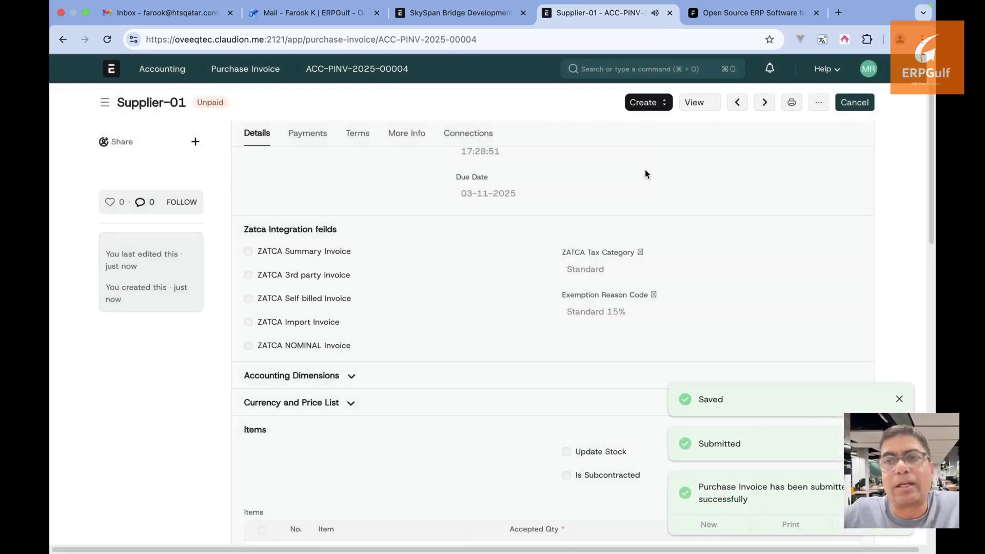
scroll(645, 173, down, 5)
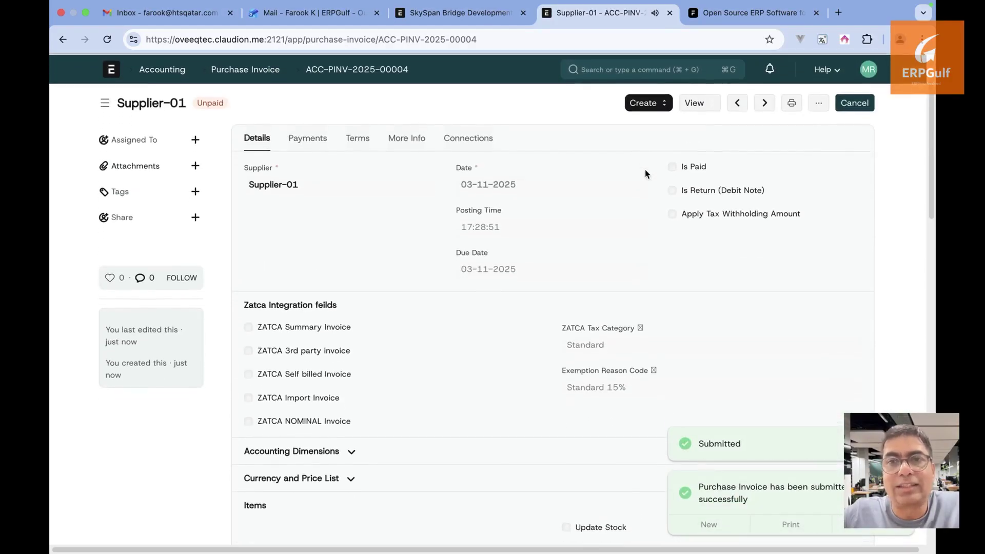
Start a new stock entry from the Stock Entry list
click(684, 66)
text(stock en)
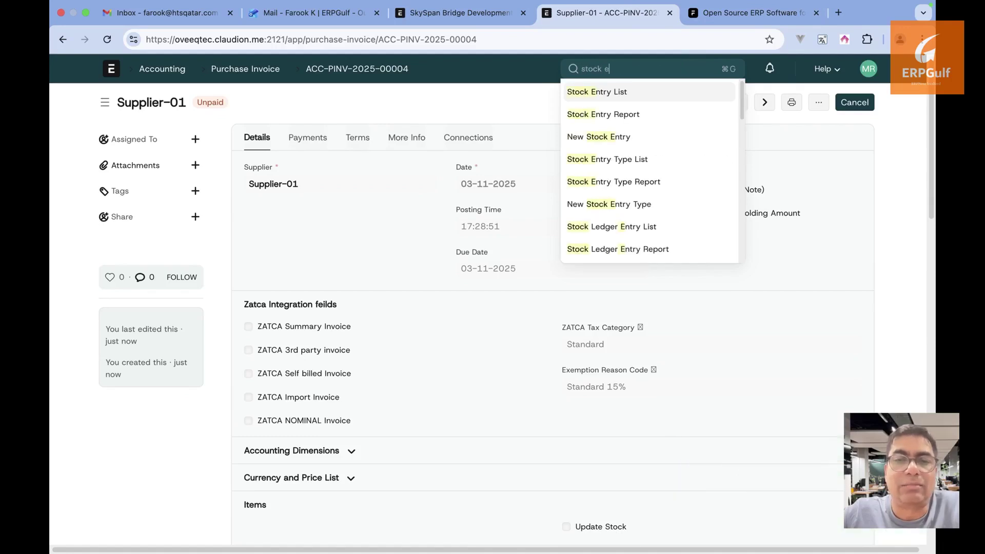
click(671, 96)
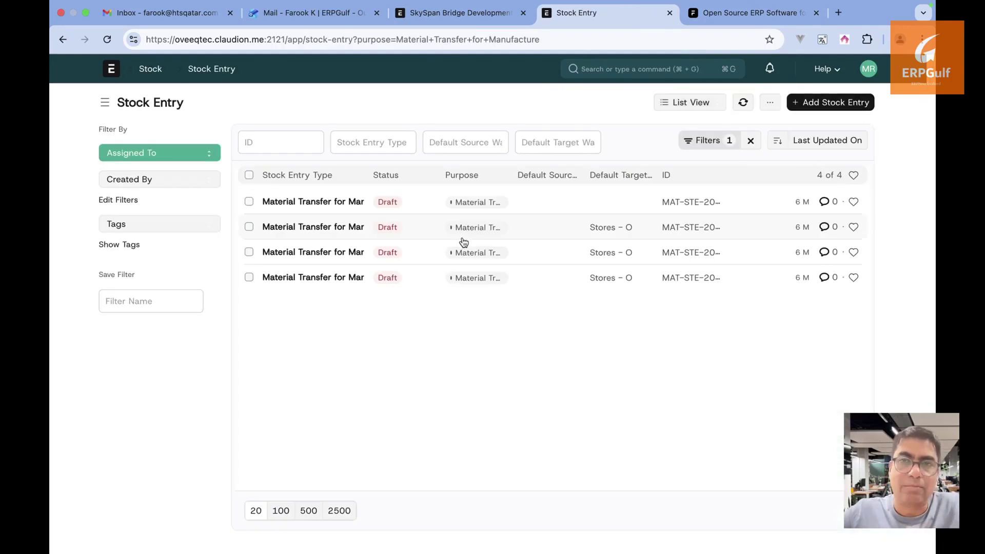
click(809, 107)
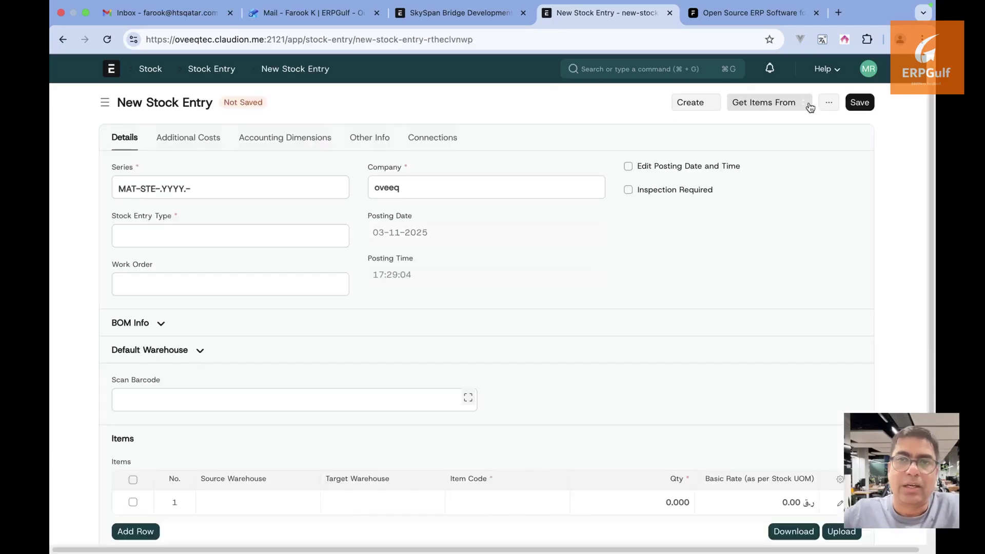
Open the first item row's details and expand its Accounting Dimensions
scroll(337, 326, down, 1)
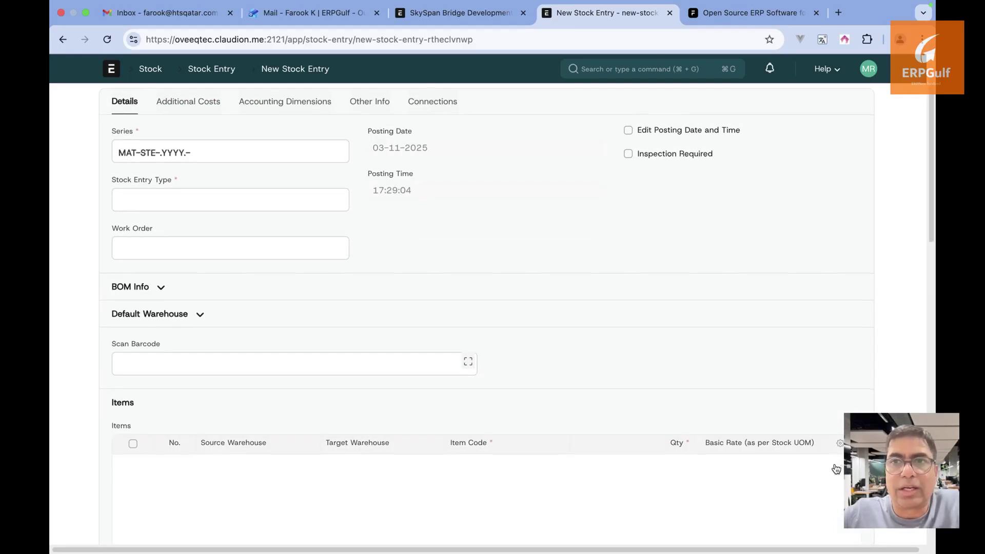
click(841, 470)
scroll(563, 353, down, 4)
scroll(563, 353, down, 5)
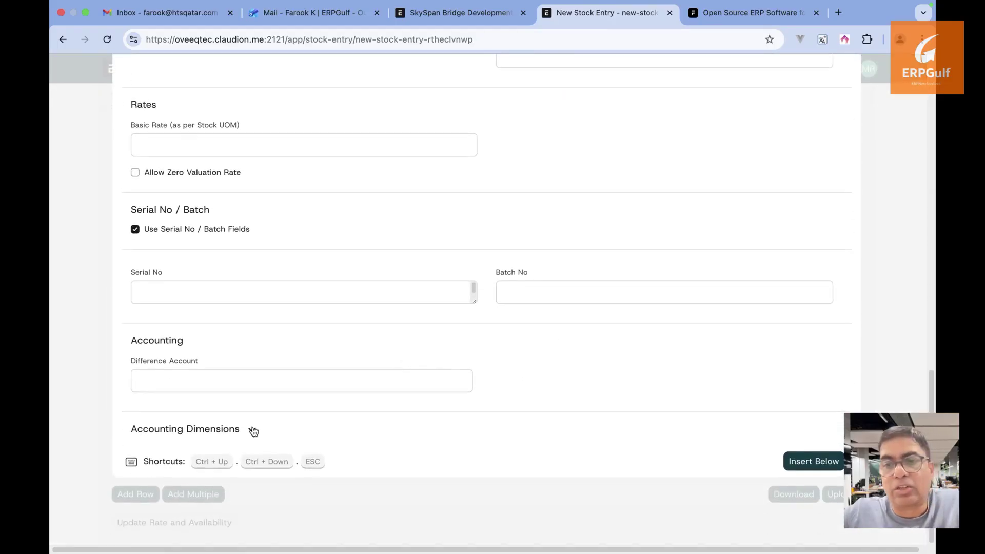
click(252, 430)
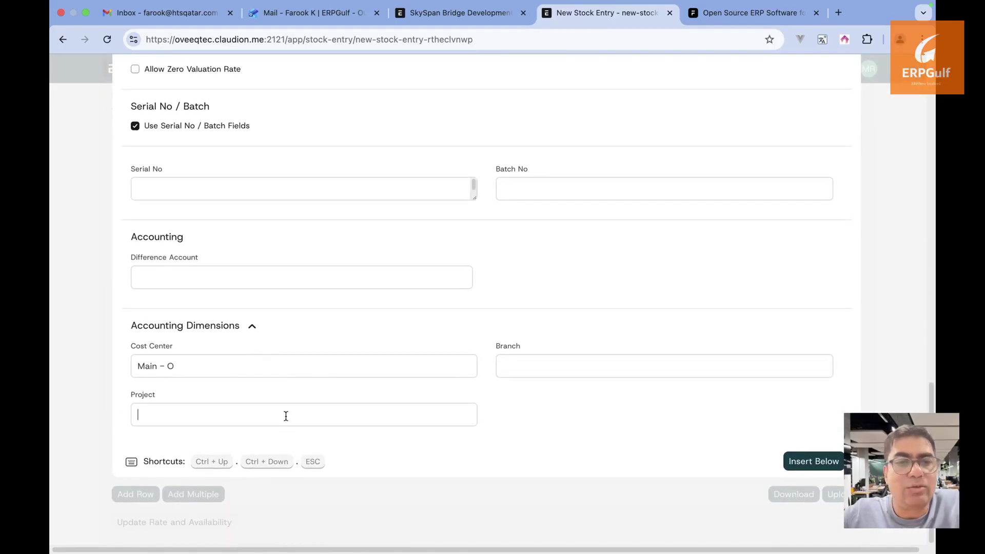
scroll(360, 335, down, 1)
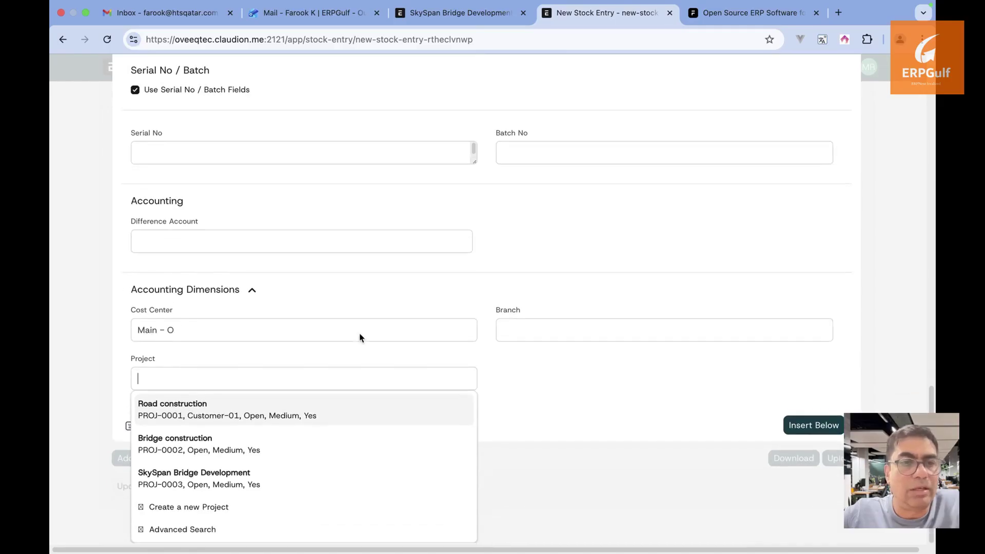
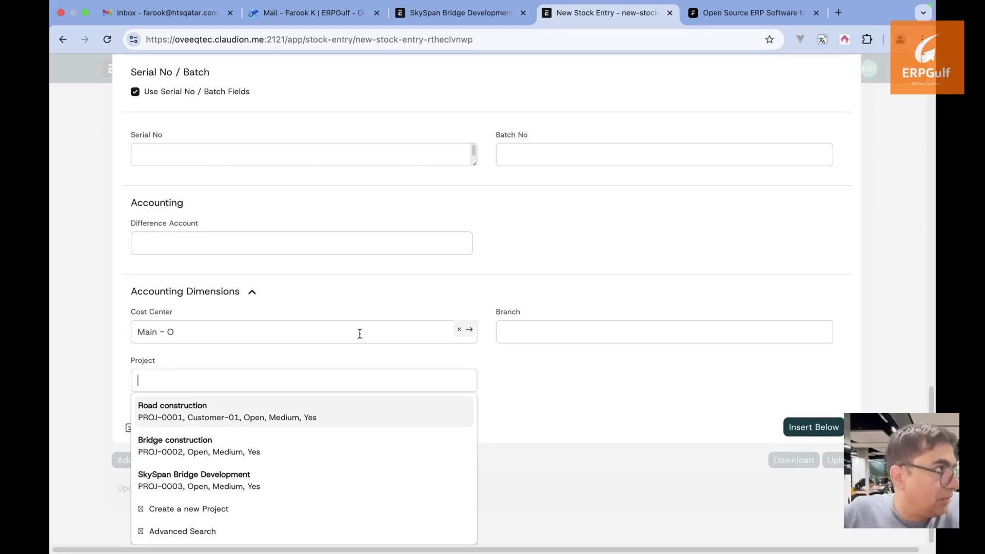
Collapse the first item row's editor to get back to the New Stock Entry's Items table
click(905, 194)
scroll(906, 193, up, 2)
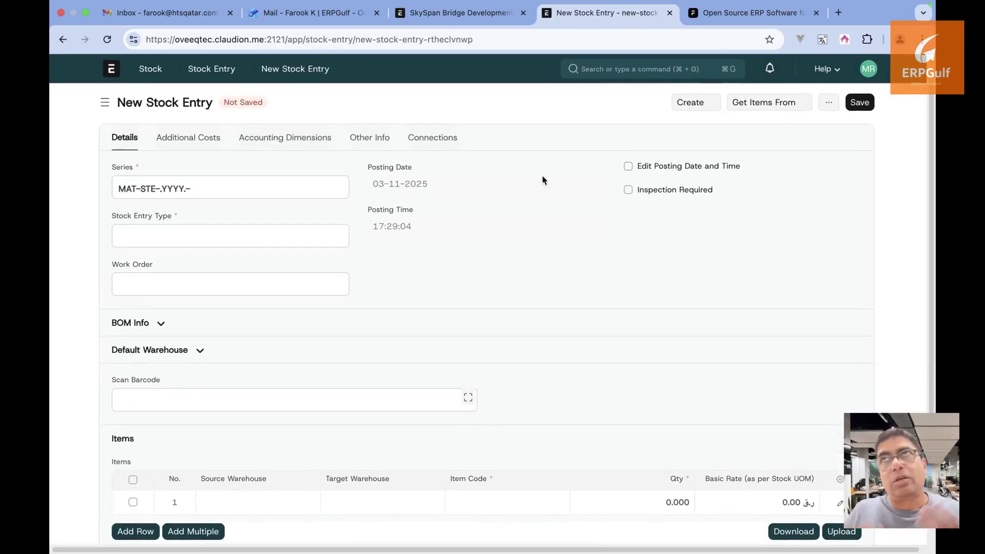
scroll(360, 363, down, 2)
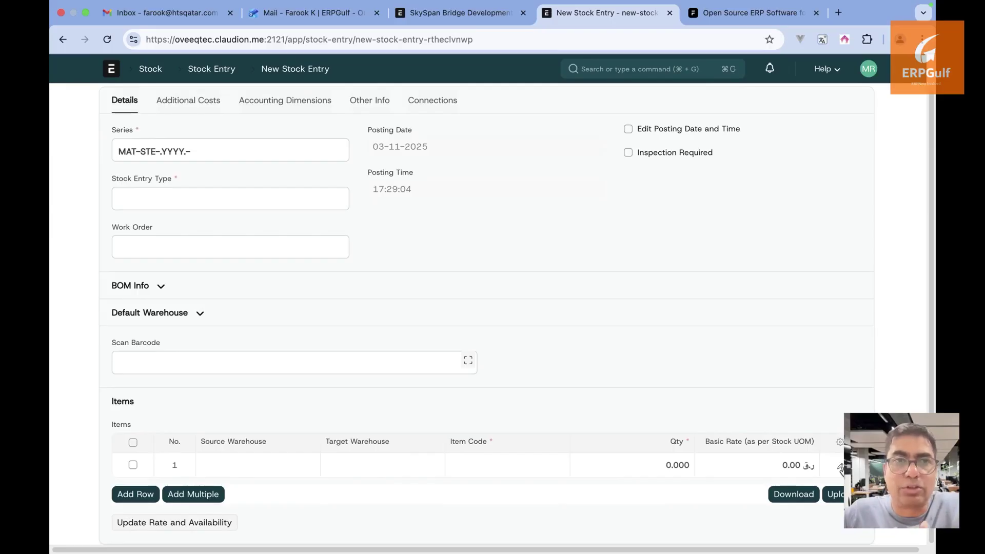
Search for 'journal' and start a new Journal Entry from the Journal Entry list
click(693, 71)
text(jouna)
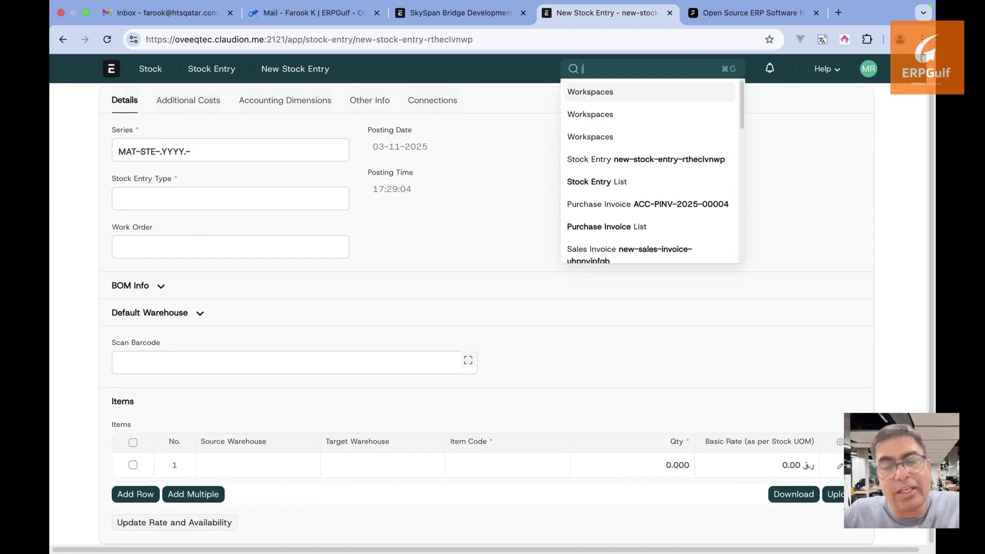
click(684, 91)
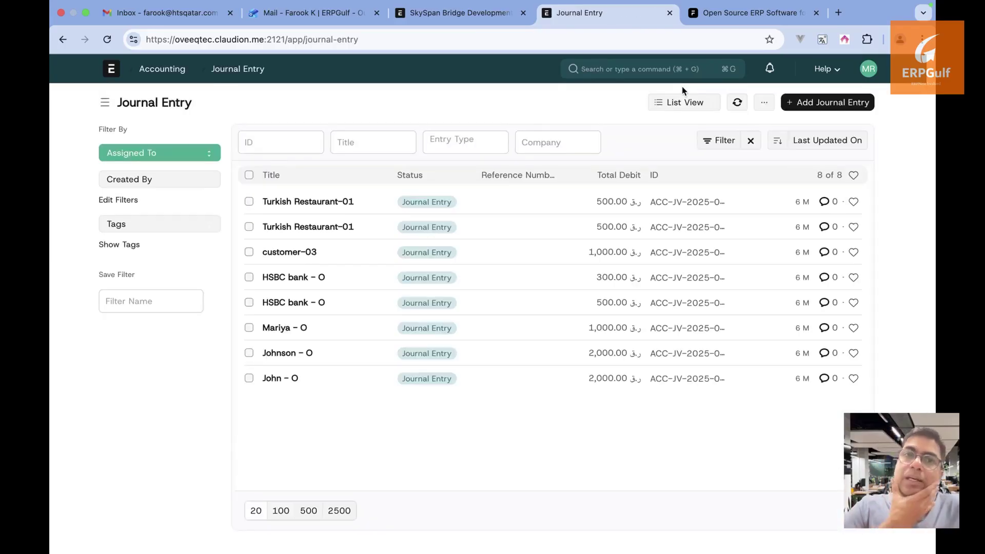
click(826, 111)
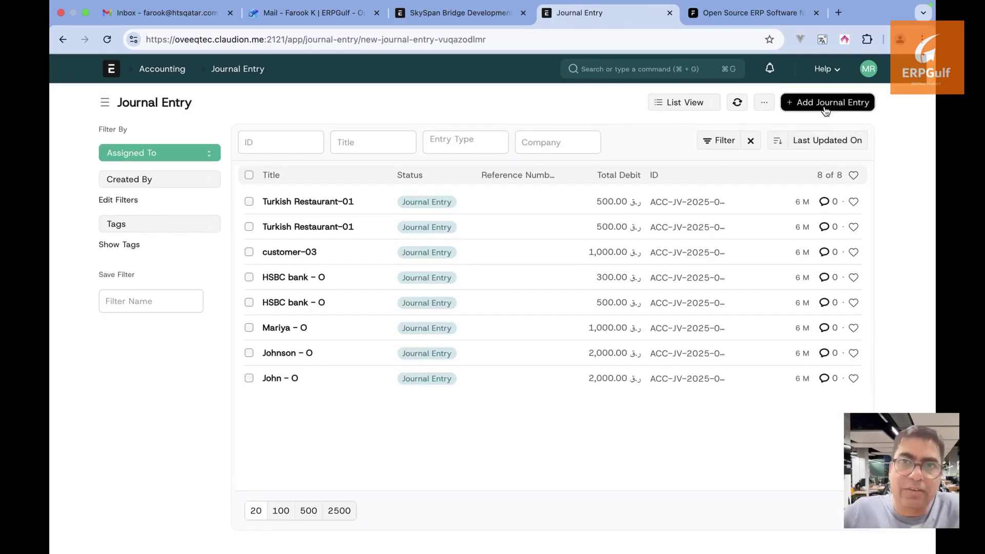
scroll(679, 334, down, 1)
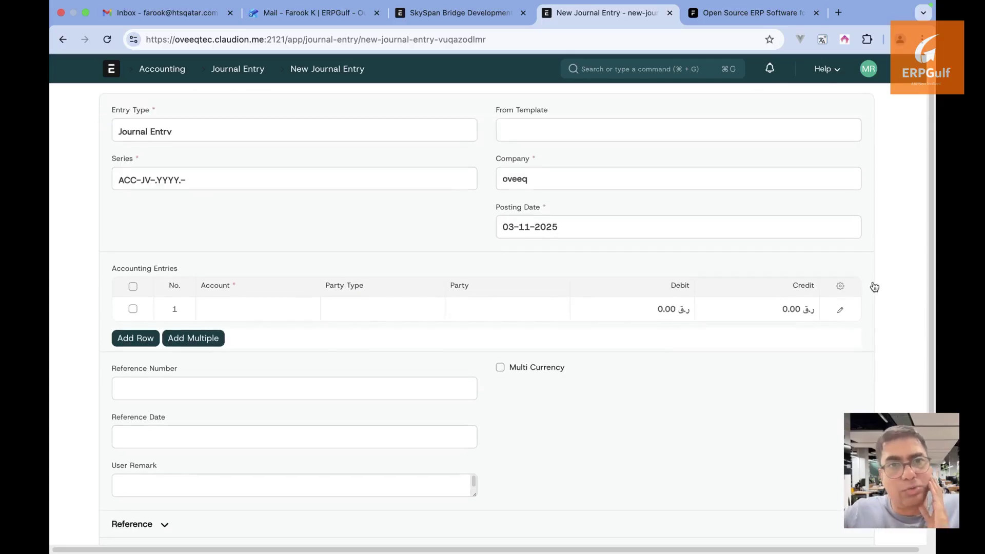
Set the first accounting row's Project dimension to SkySpan Bridge Development
click(838, 310)
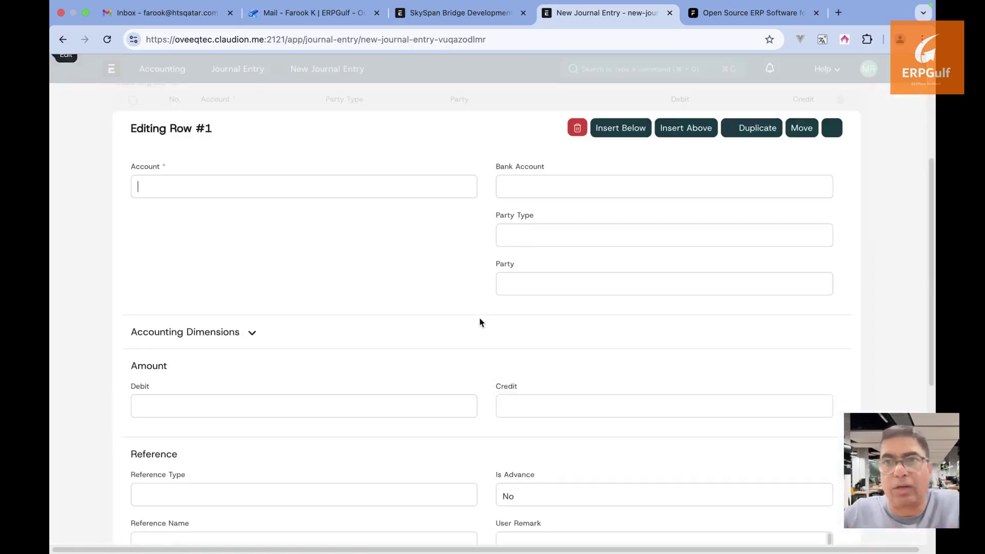
scroll(480, 323, down, 3)
key(Escape)
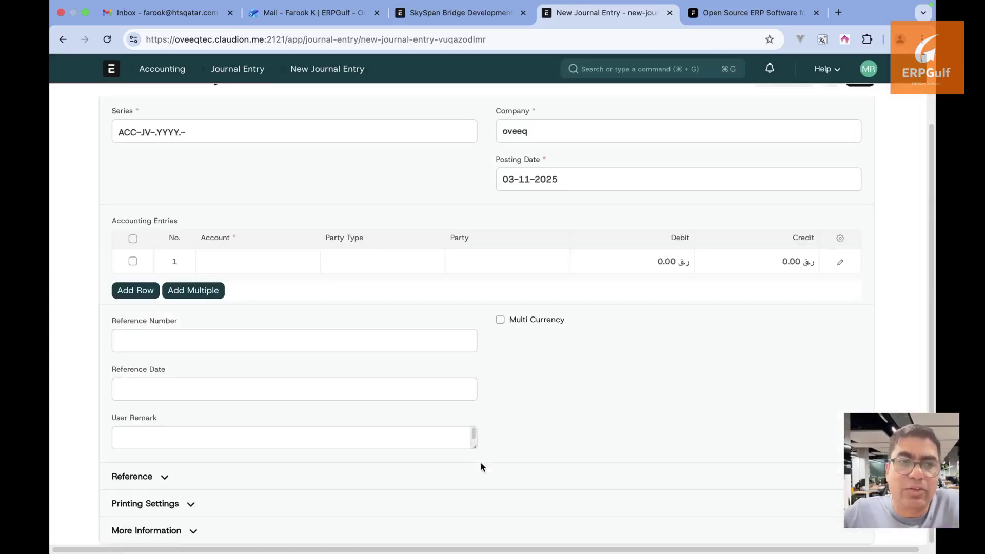
click(848, 261)
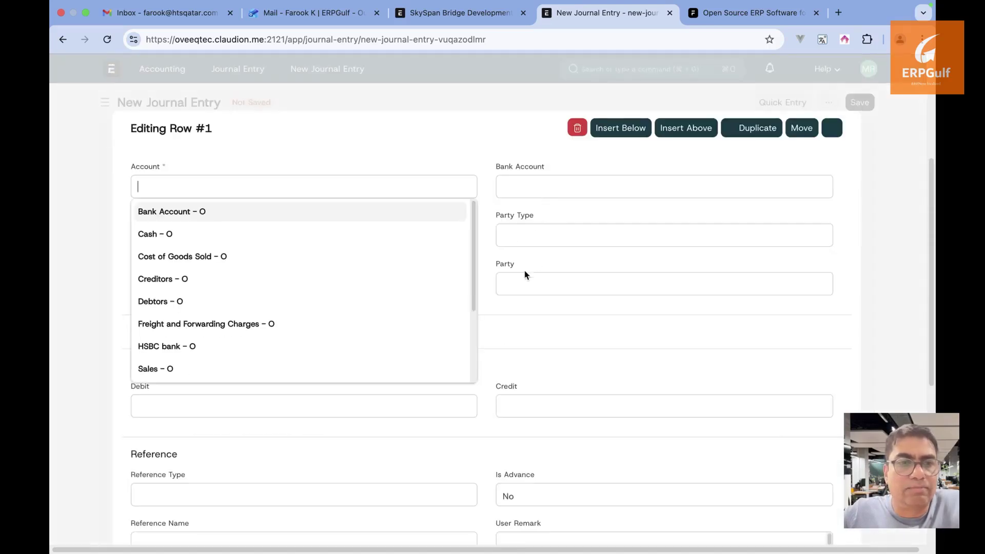
click(524, 265)
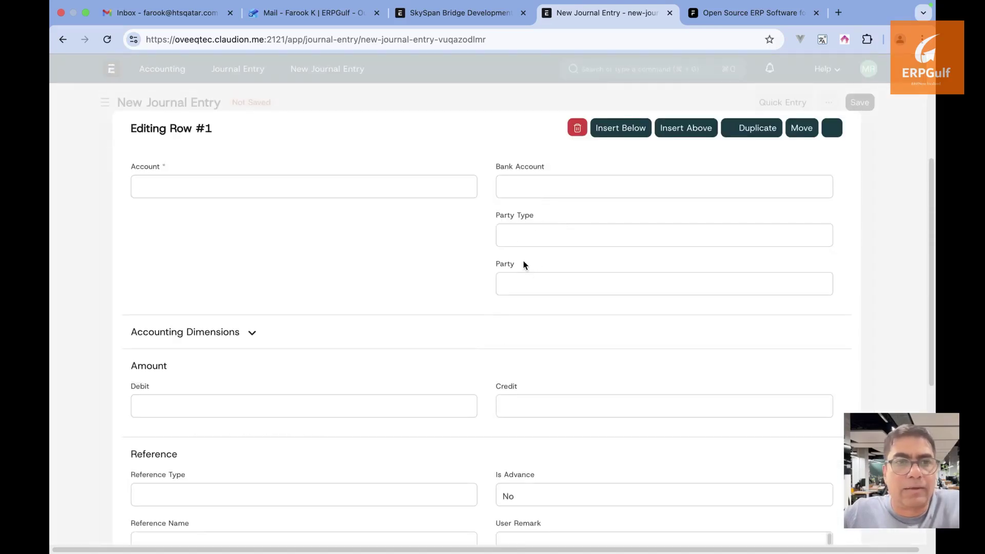
click(260, 331)
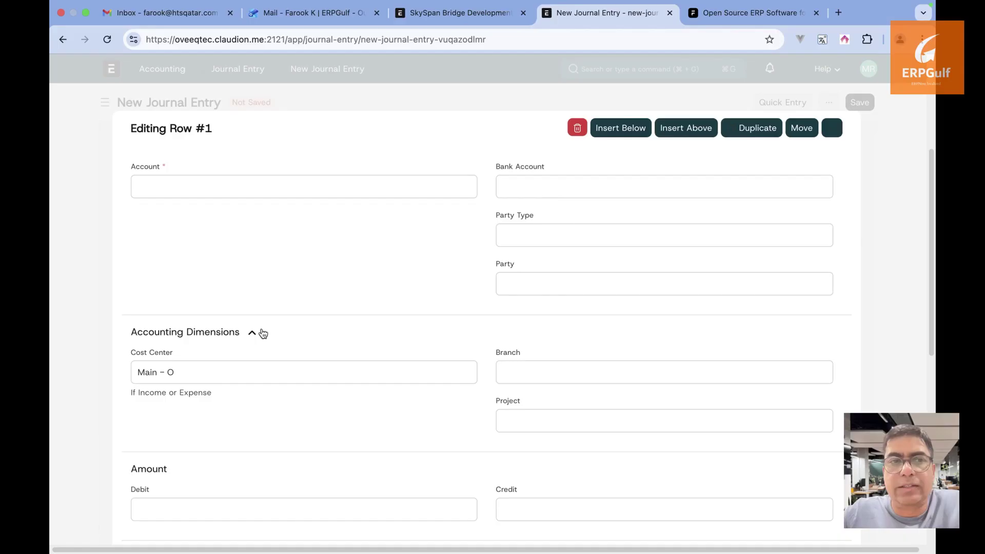
click(533, 422)
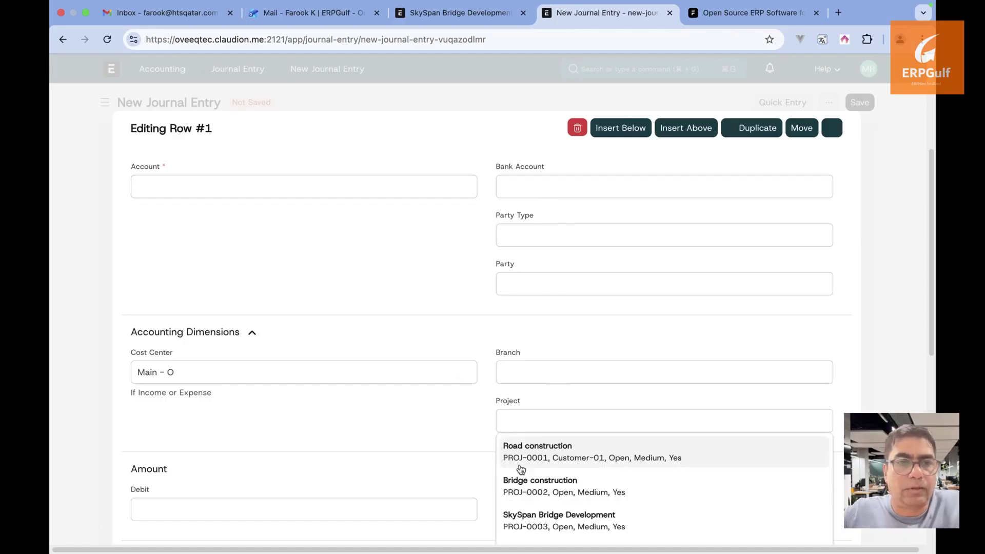
click(515, 522)
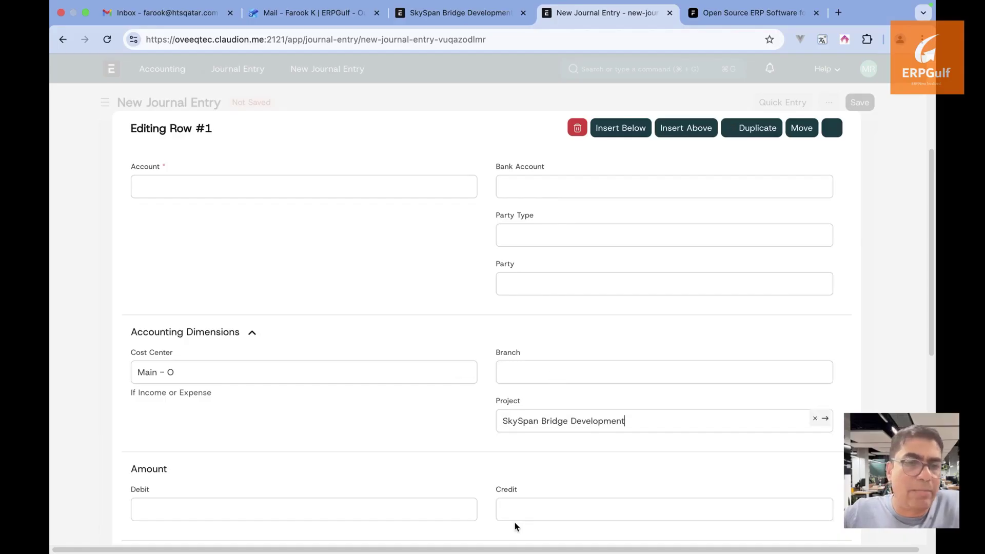
click(890, 279)
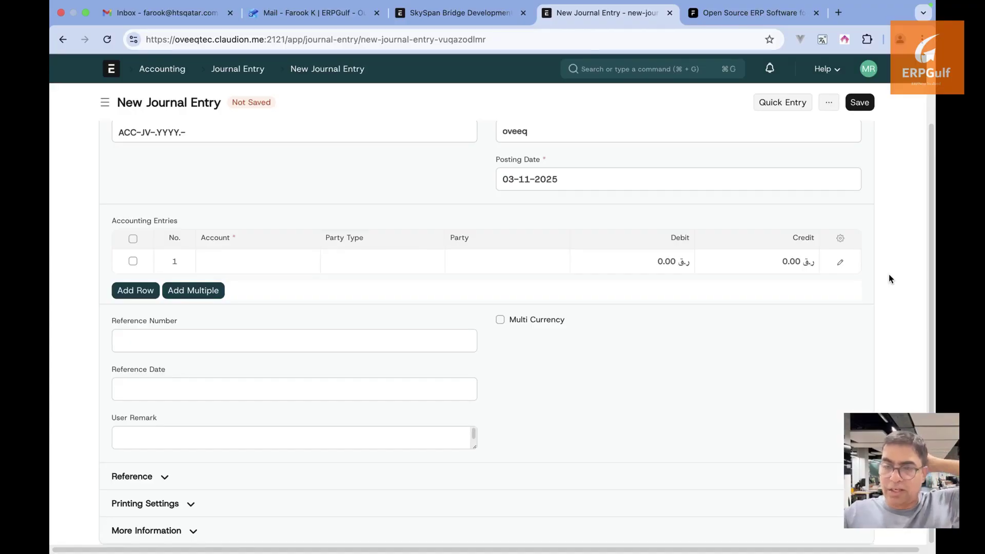
scroll(890, 279, up, 3)
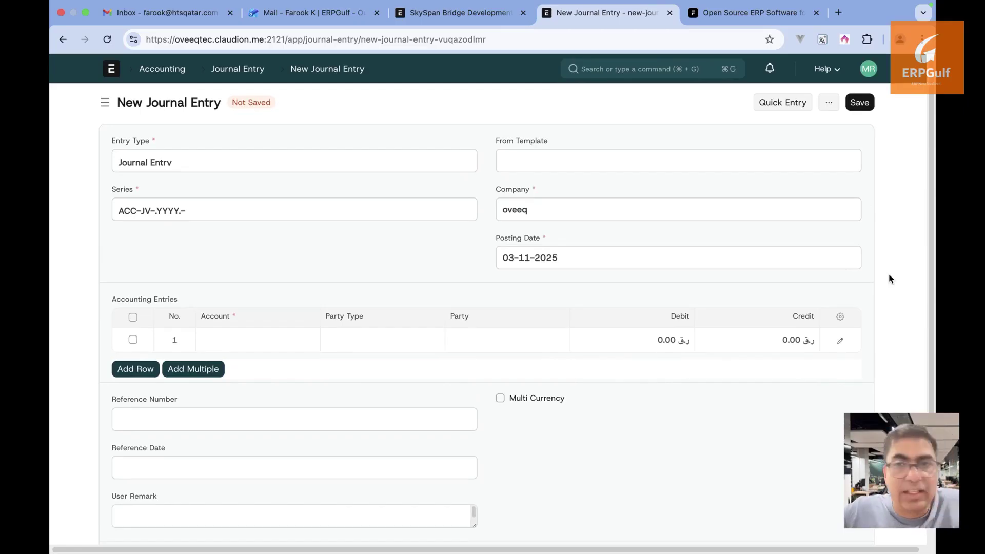
Open the Profit and Loss Statement from Chart of Accounts' Financial Statements
click(700, 71)
text(chart of)
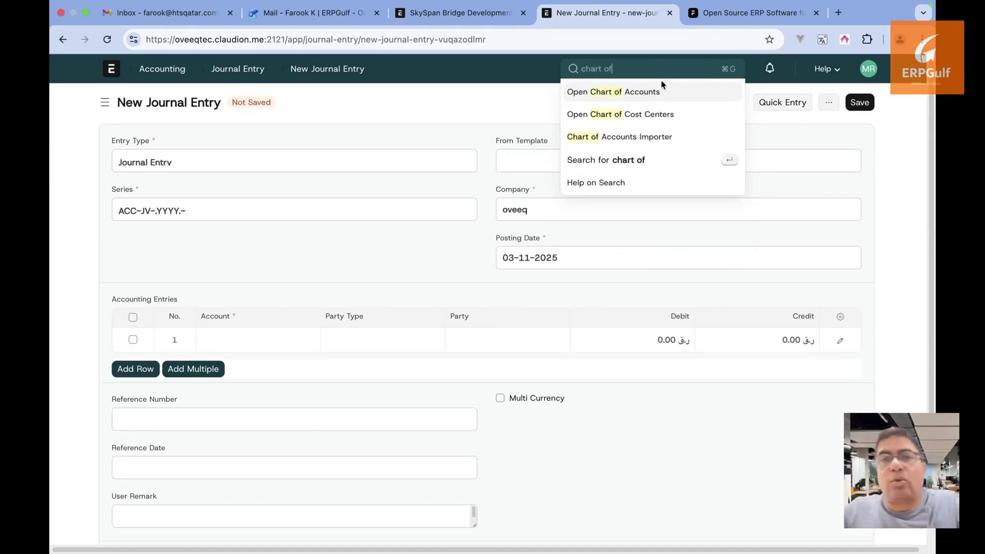
click(662, 95)
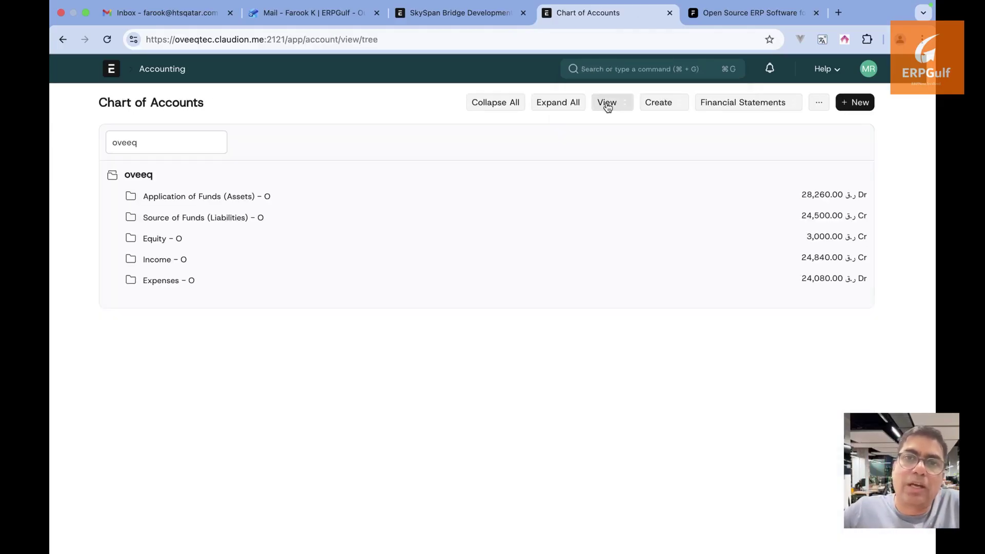
click(702, 101)
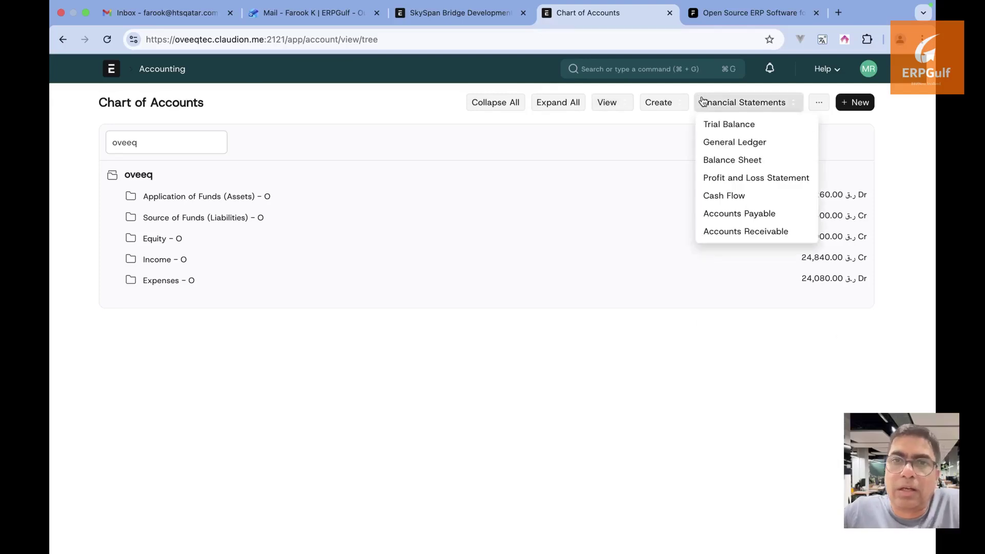
click(715, 177)
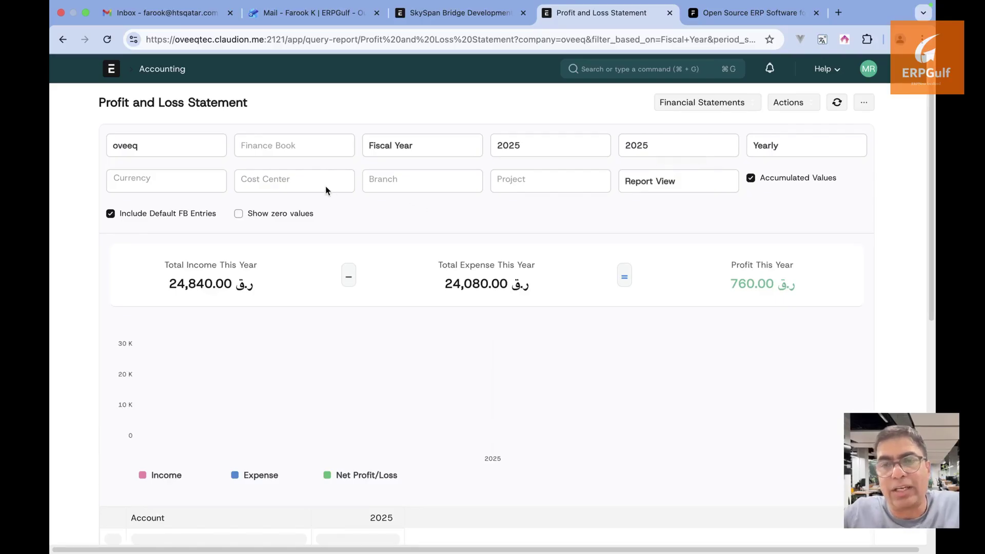
Filter the report to SkySpan Bridge Development, showing 20,000.00 expense and −20,000.00 profit
click(529, 190)
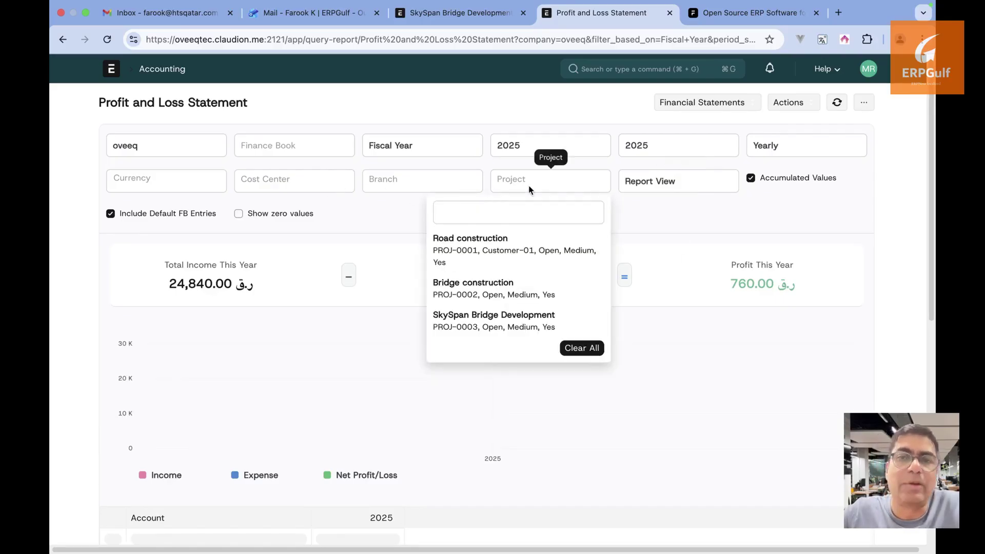
click(505, 318)
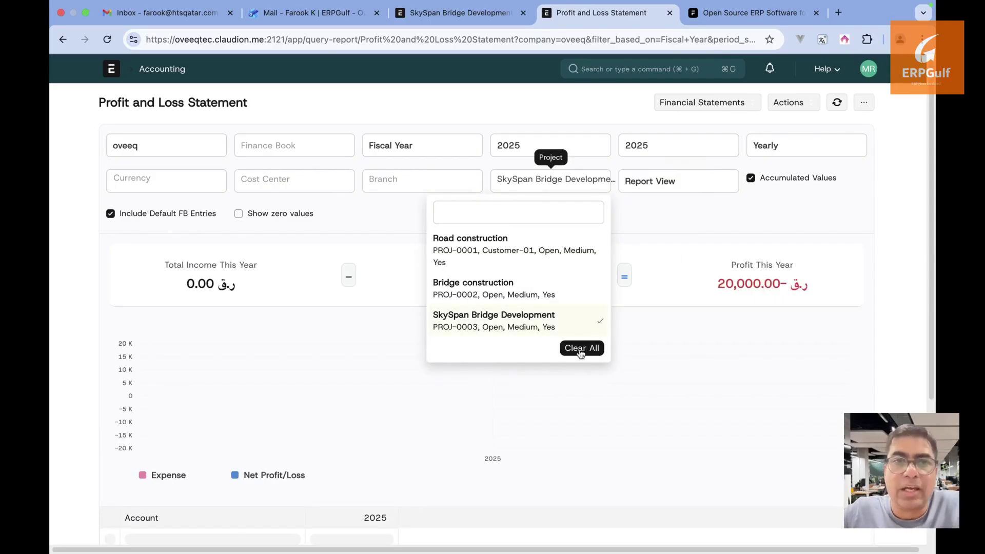
click(638, 323)
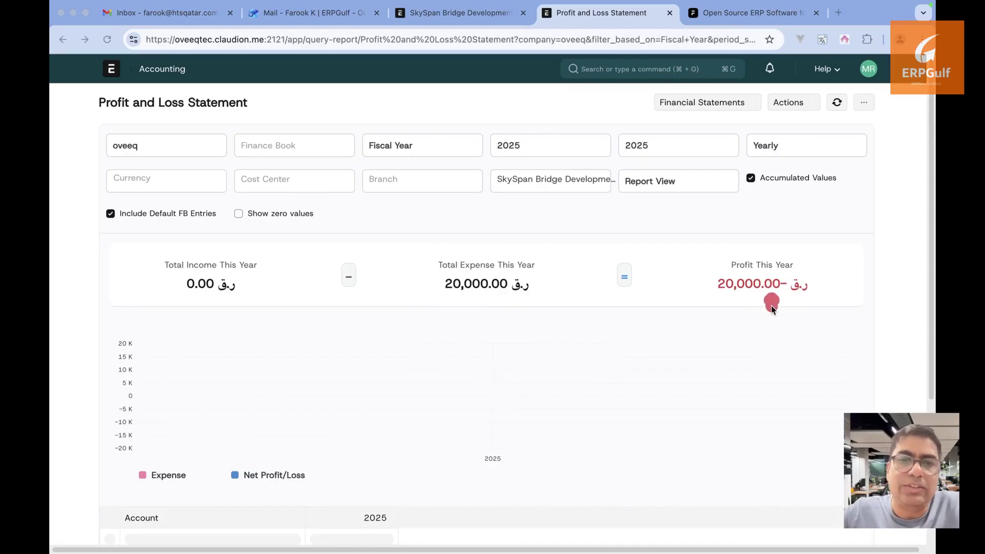
drag(771, 306, 771, 395)
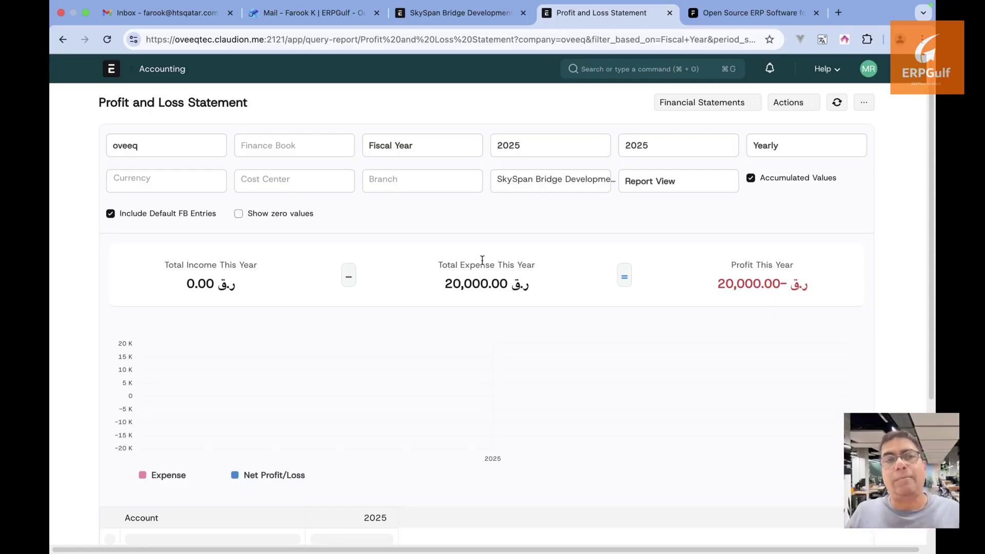
scroll(424, 383, down, 2)
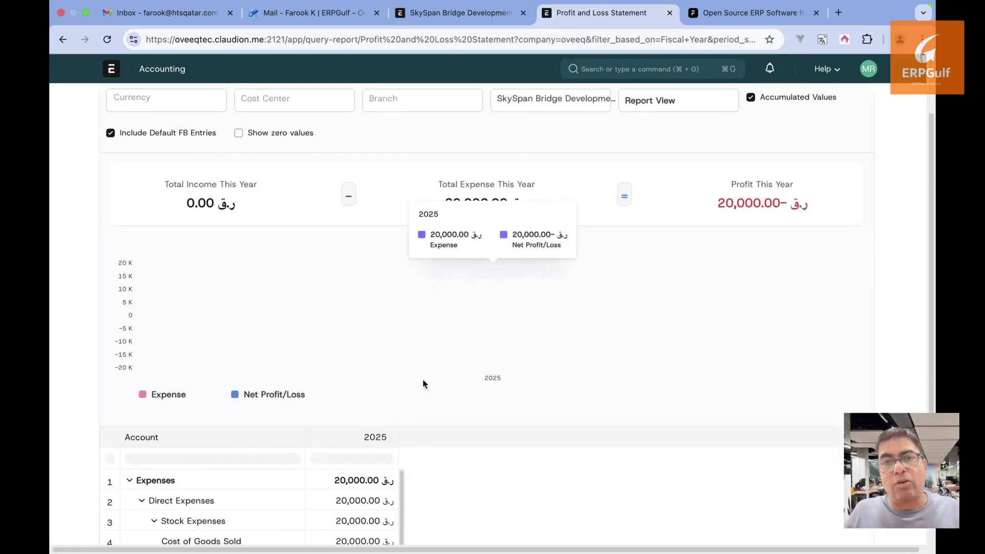
scroll(424, 382, up, 2)
click(690, 105)
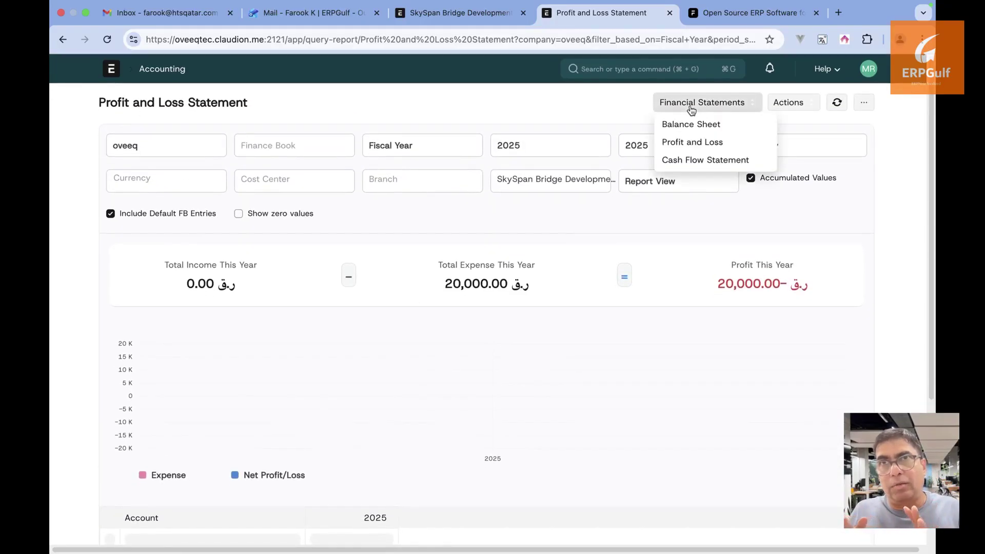
click(694, 127)
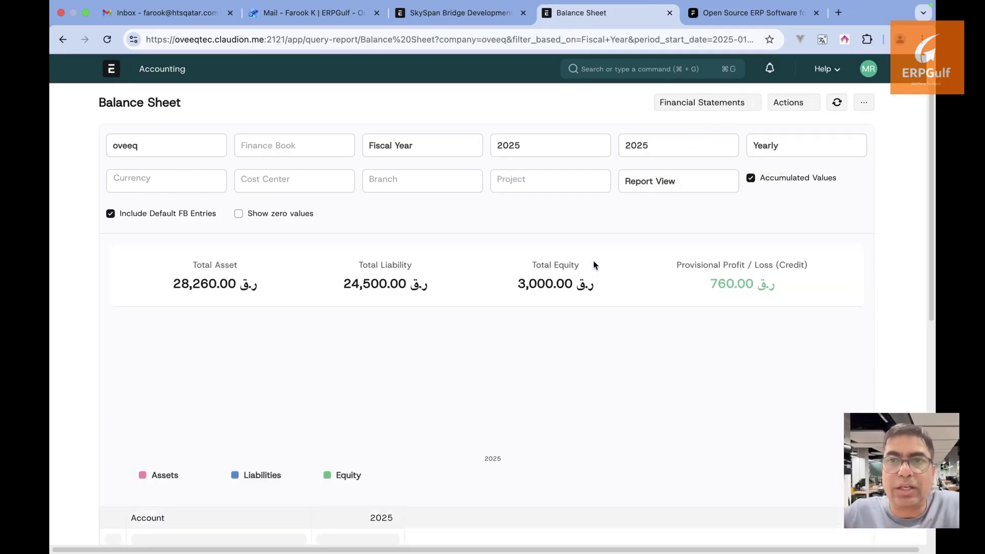
click(729, 105)
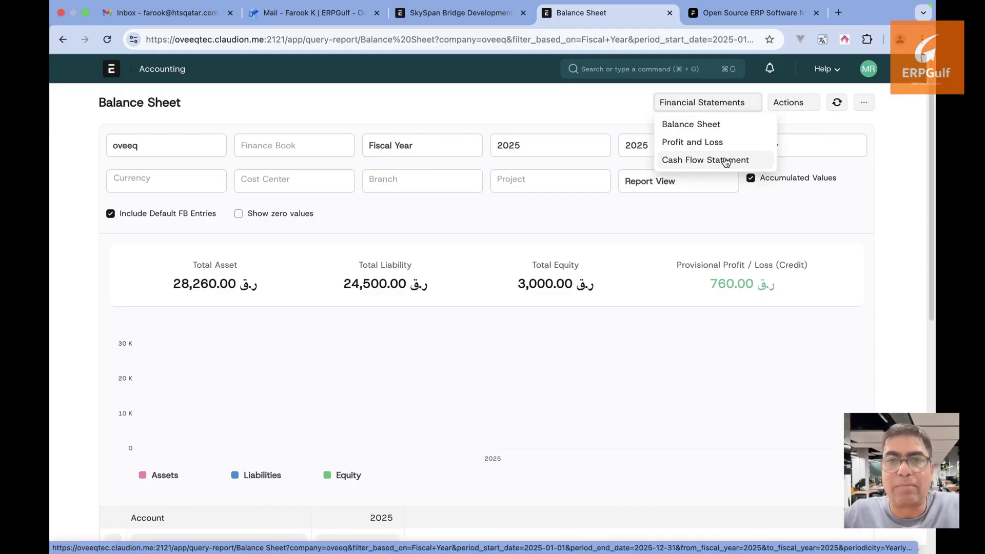
click(725, 161)
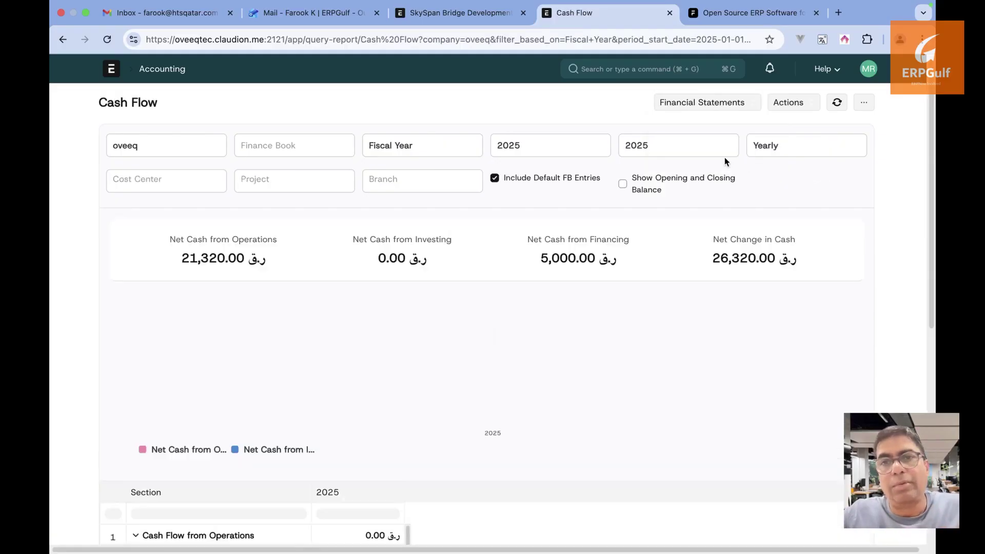
click(696, 109)
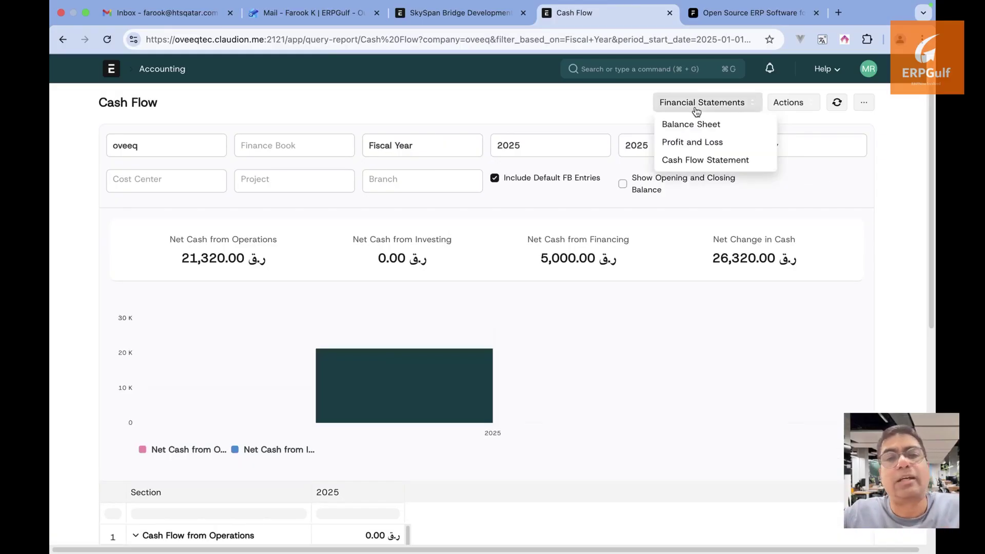
click(570, 101)
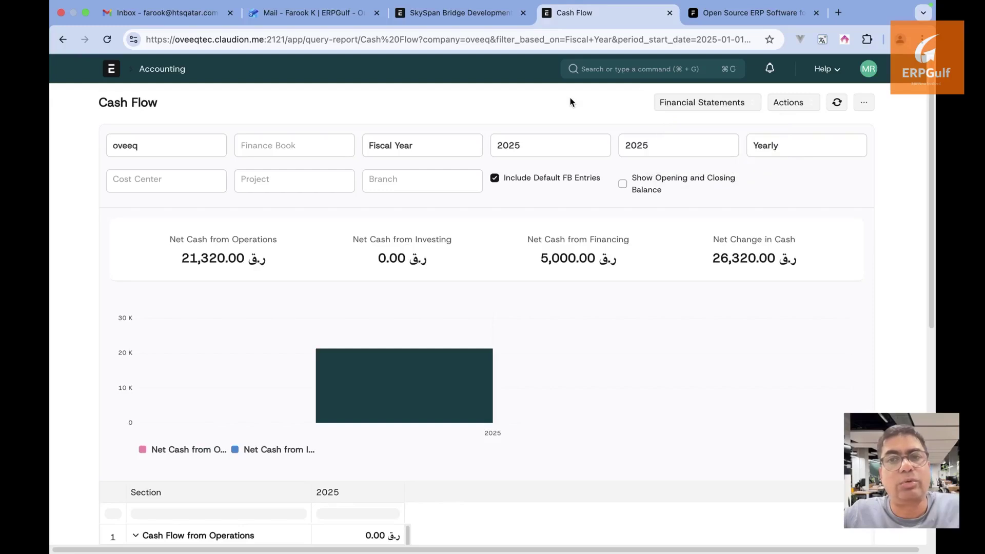
Switch to the SkySpan Bridge Development project and view its linked Purchase Invoice list
click(475, 23)
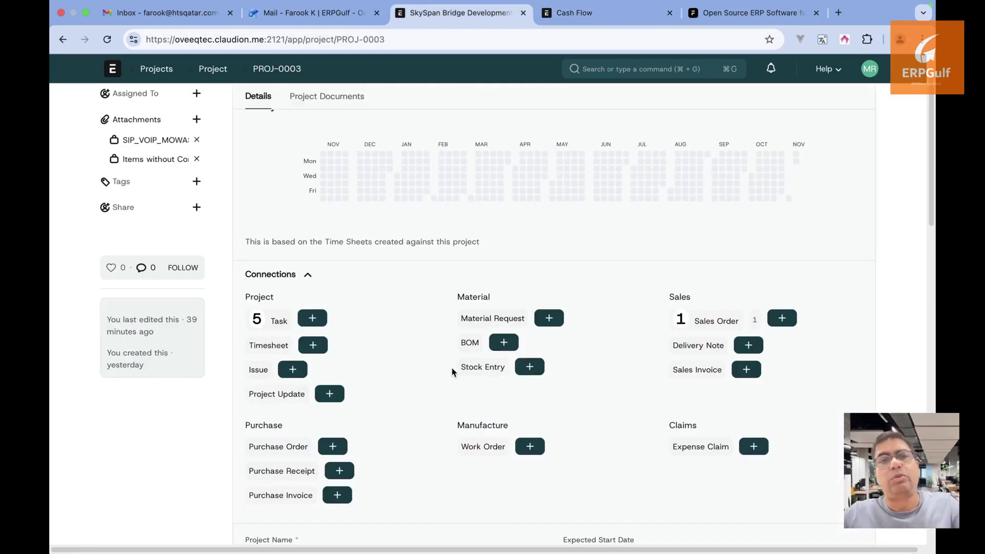
scroll(452, 370, down, 1)
scroll(451, 371, down, 2)
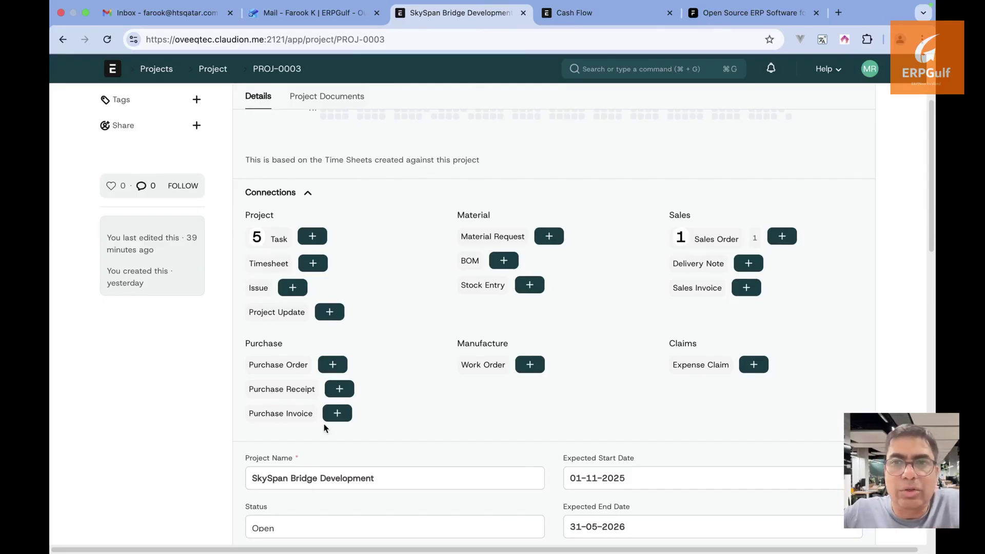
click(289, 414)
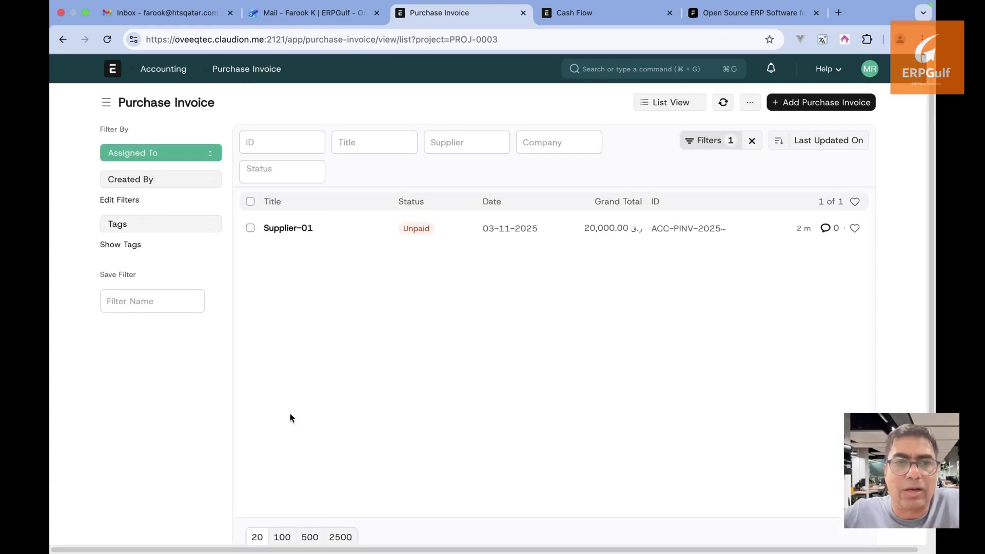
click(63, 40)
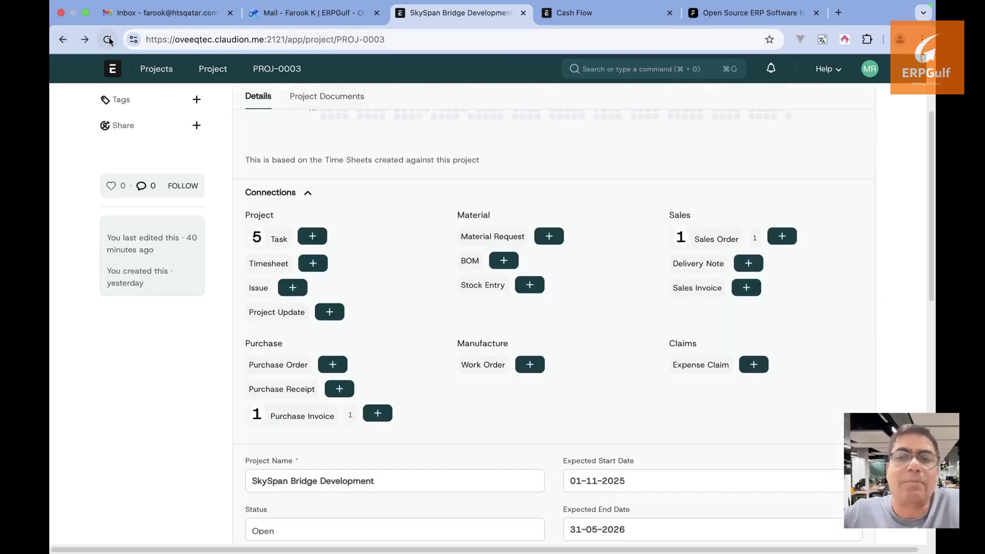
Reload the project page and confirm its connections now show 1 purchase invoice
click(107, 40)
click(540, 218)
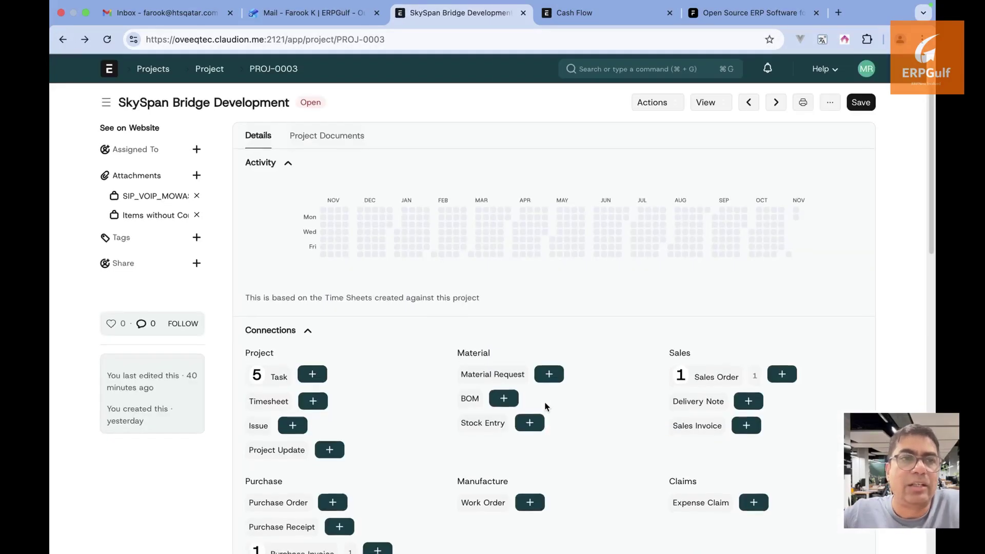
scroll(545, 407, down, 5)
click(364, 435)
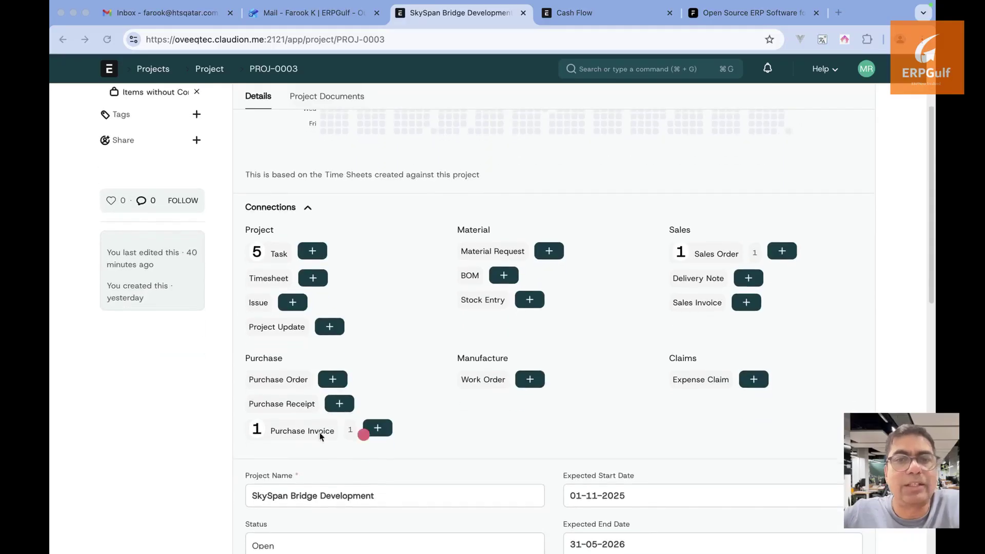
click(432, 234)
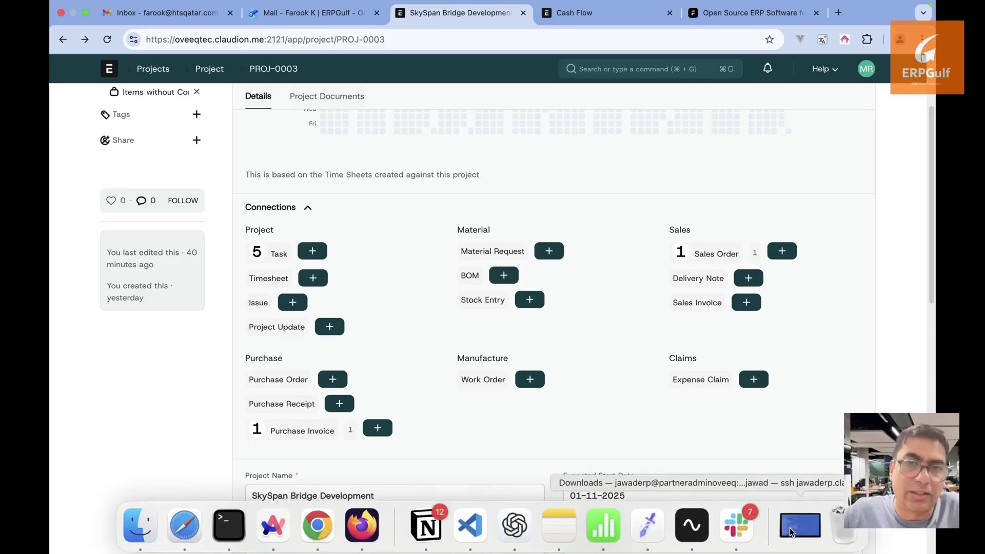
mouse_move(684, 552)
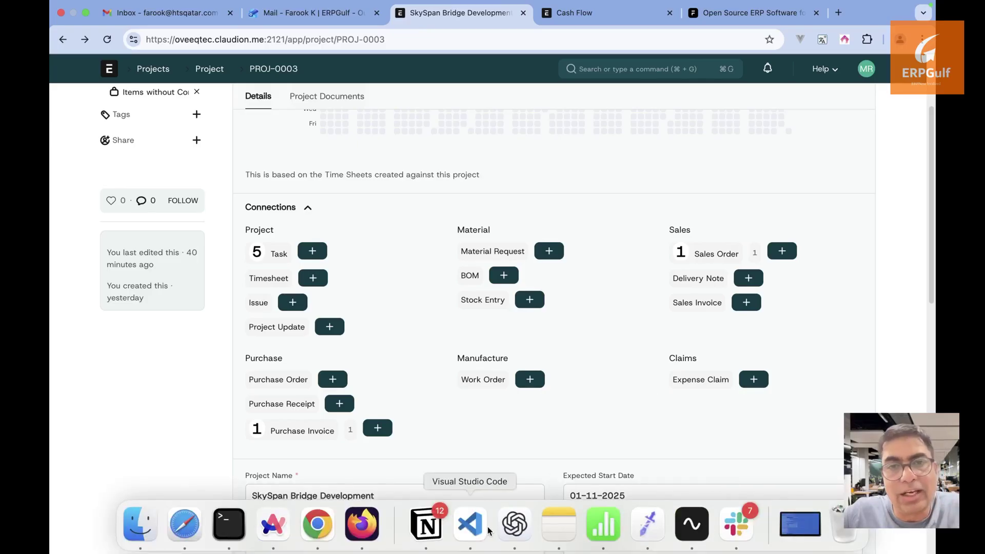
mouse_move(469, 548)
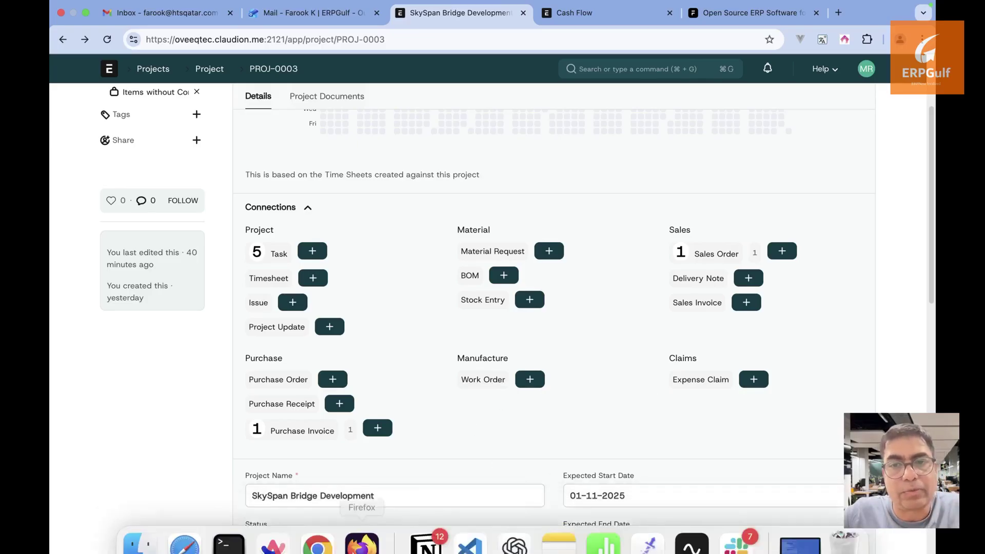
click(739, 539)
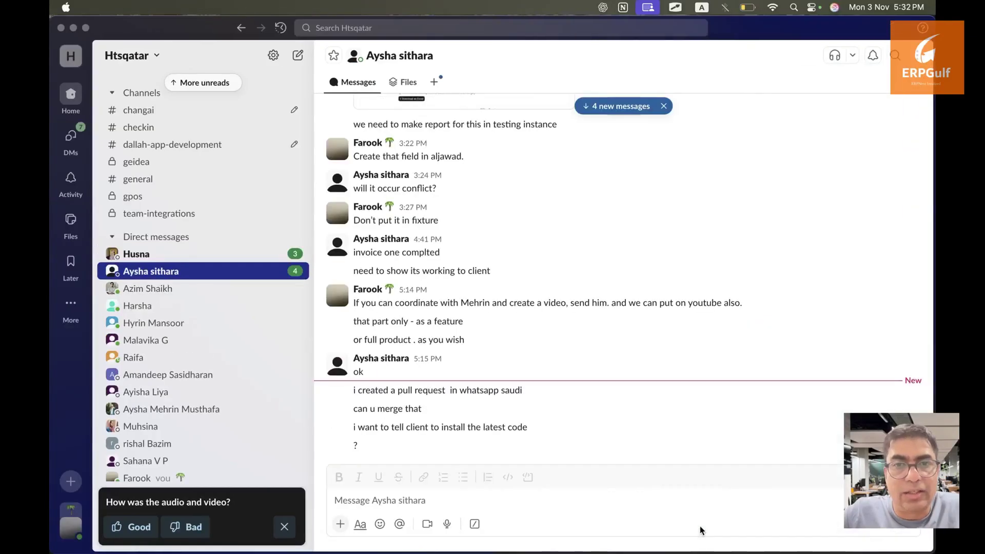
key(ctrl+Right)
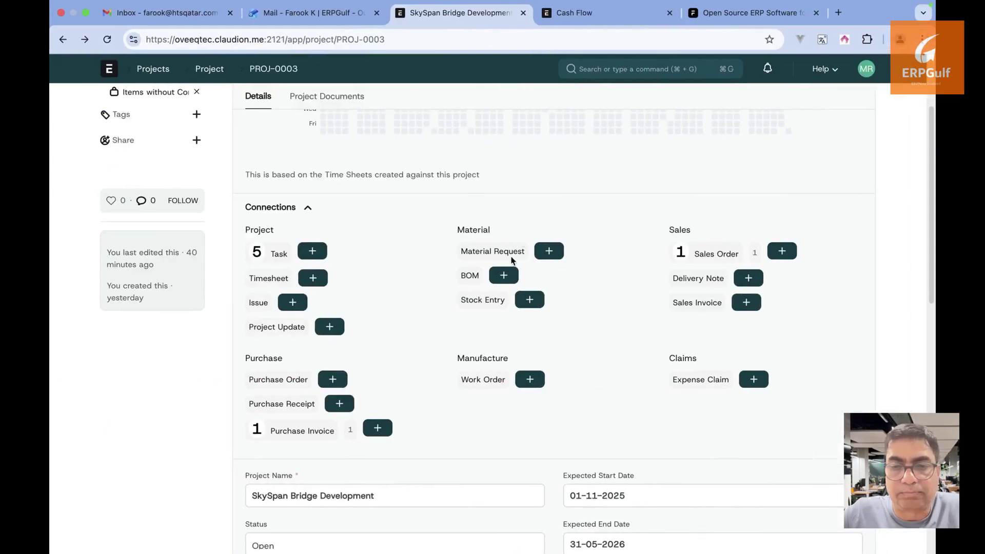
Check the project's linked Material Requests (none) and abandon an unsaved new Material Request
click(512, 256)
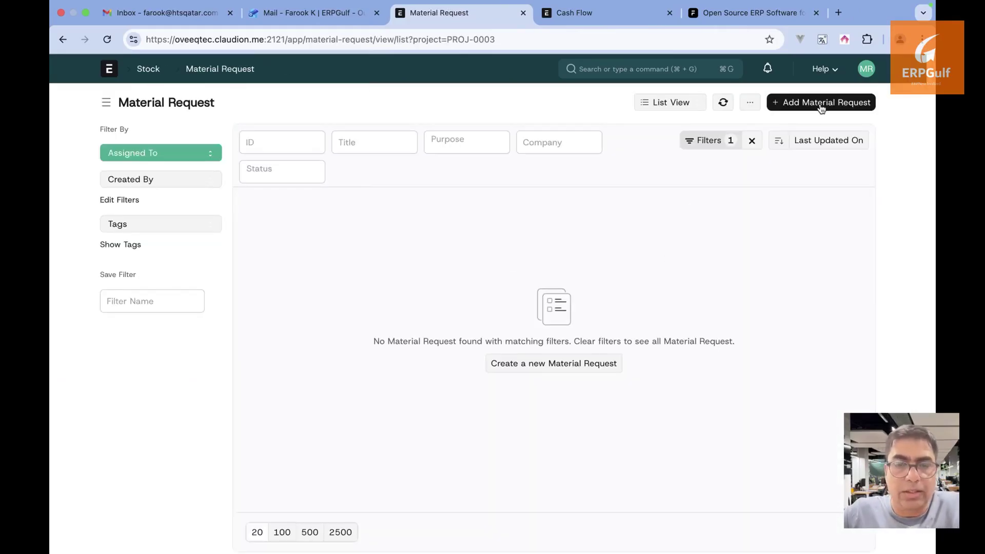
click(822, 103)
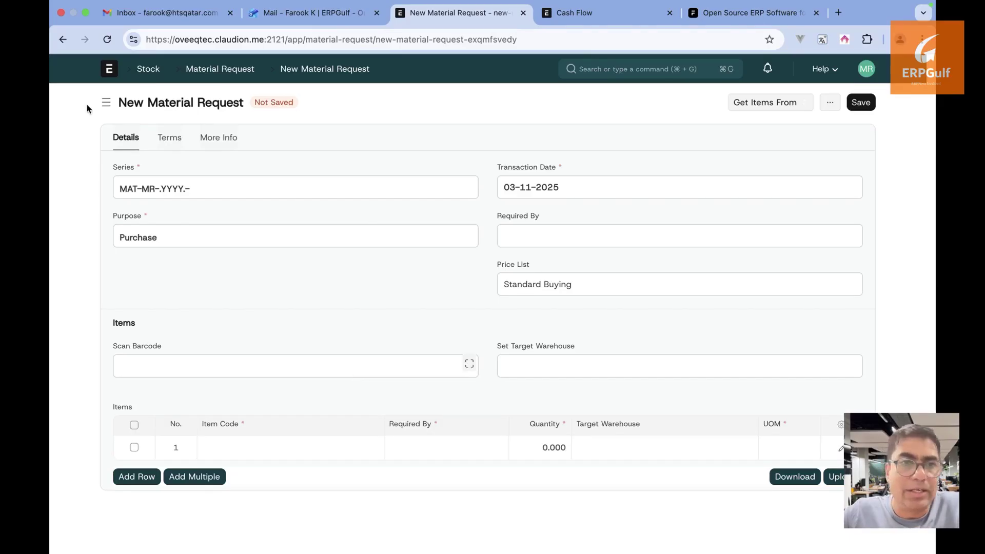
click(61, 44)
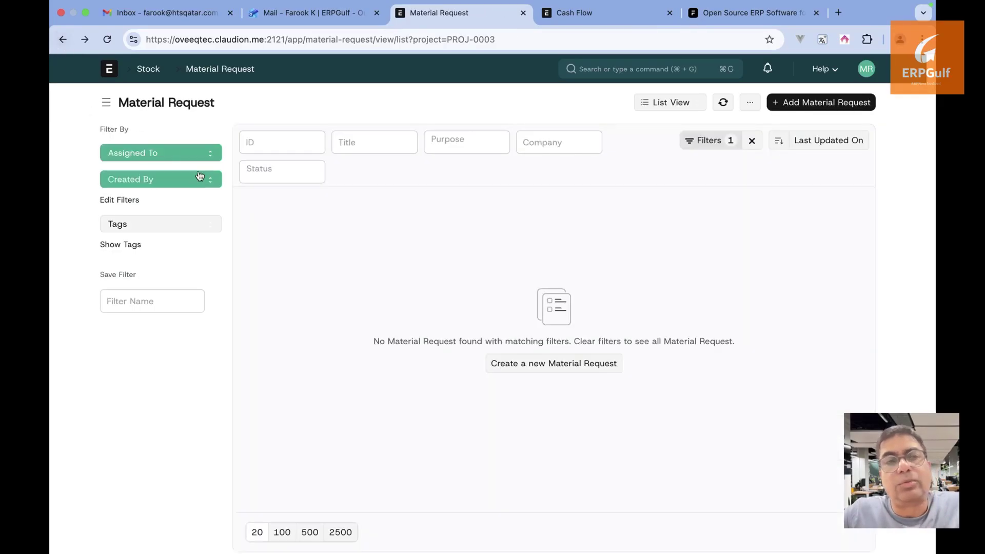
click(62, 40)
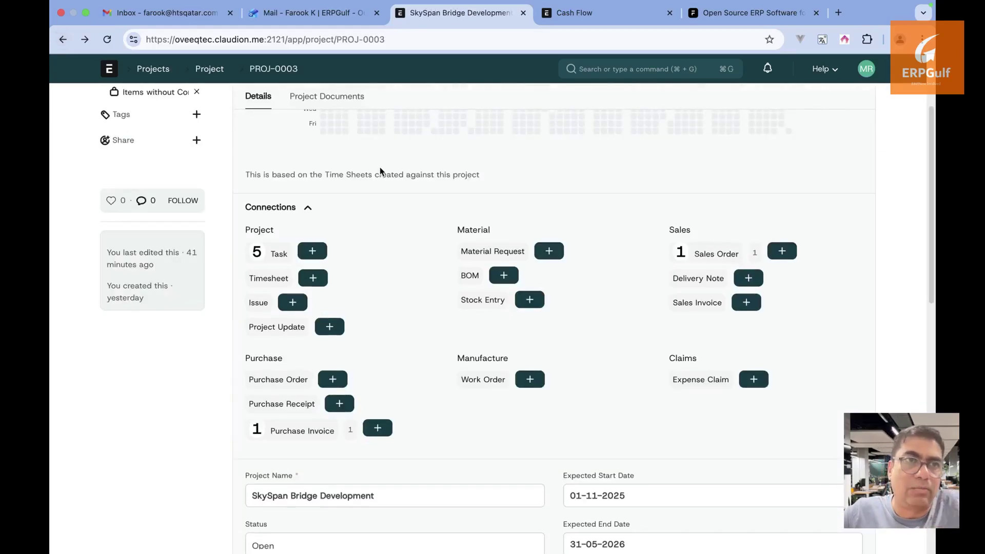
Switch to Slack and open the colleague's direct message conversation
key(super+Tab)
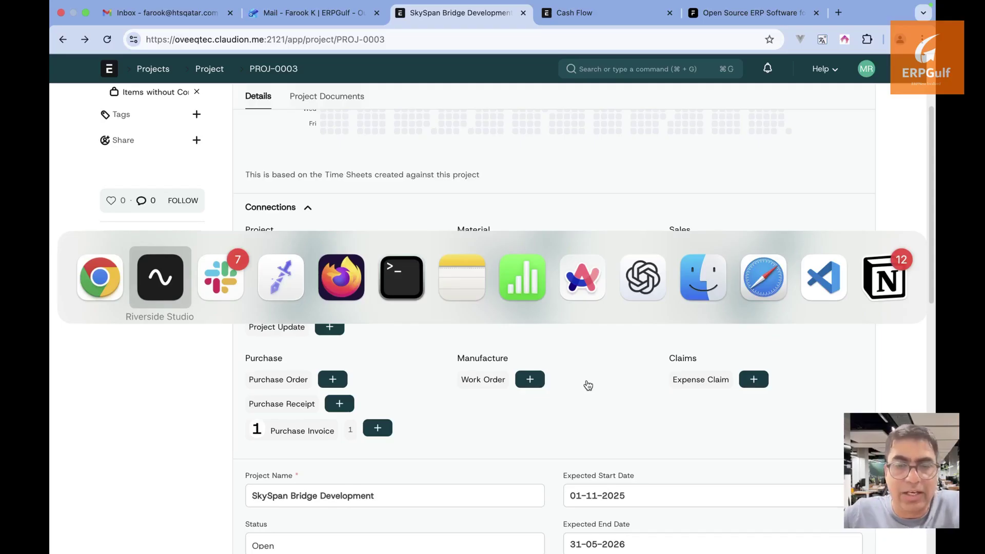
key(super+Tab)
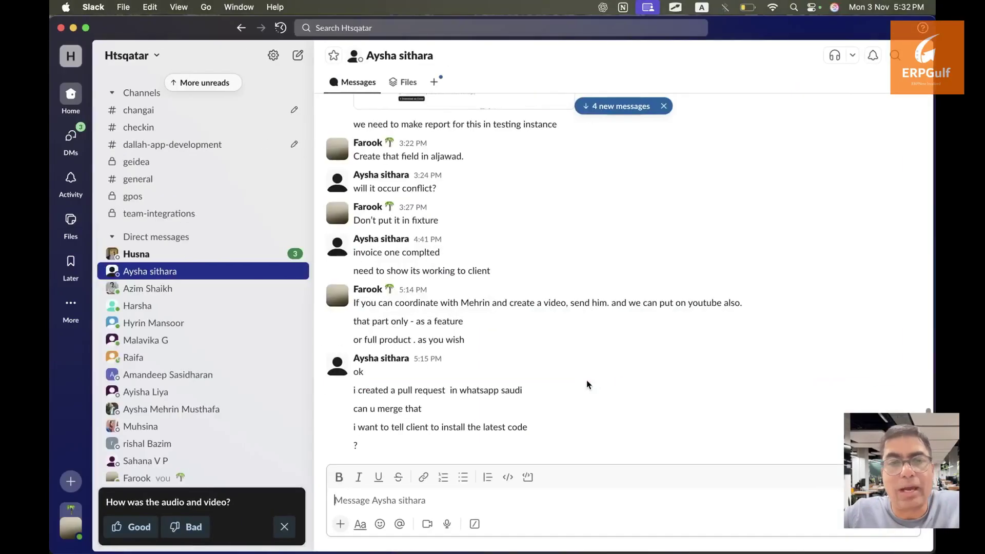
scroll(287, 354, down, 2)
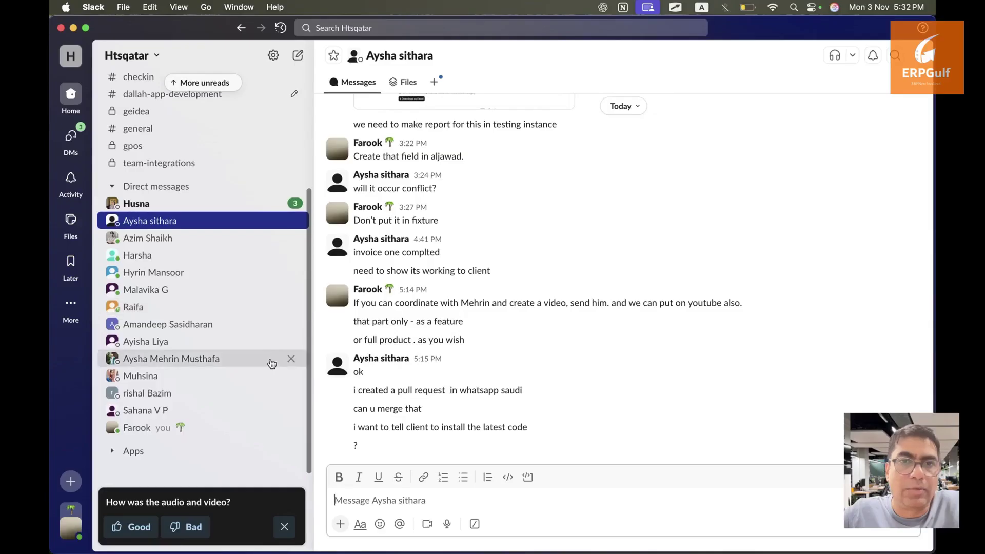
click(238, 374)
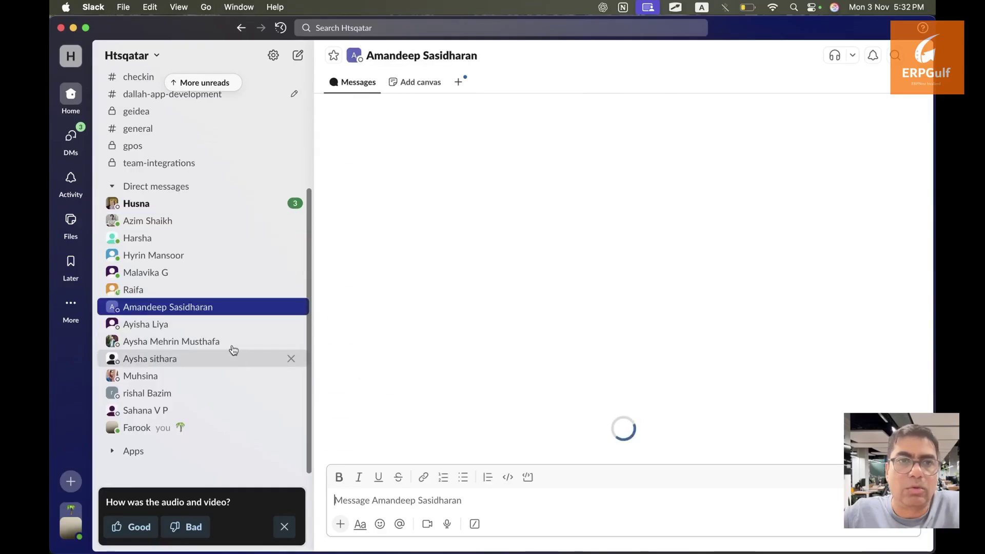
click(232, 345)
click(231, 343)
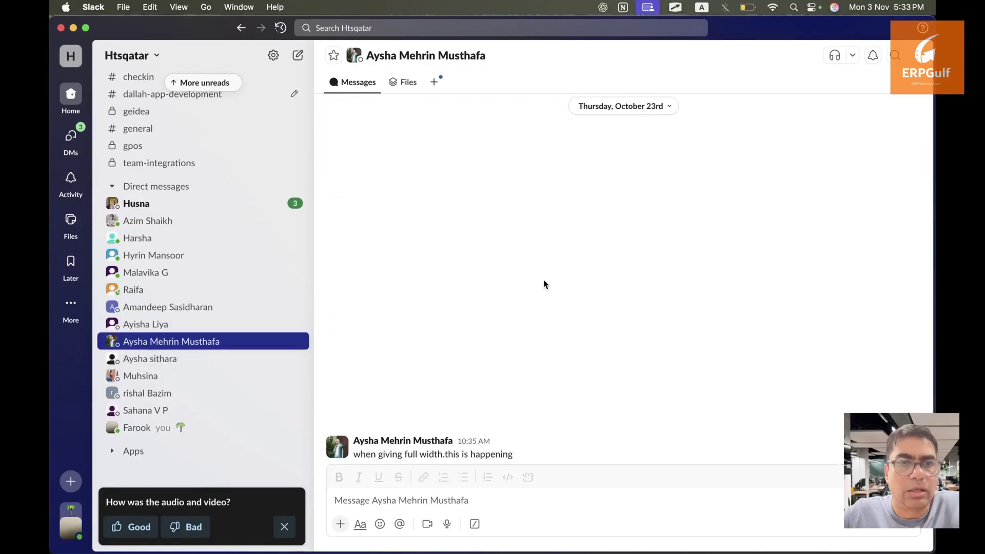
Play the shared 'Mobile app - Made with Clipchamp (4).mp4' video in the full-window viewer
scroll(545, 284, down, 10)
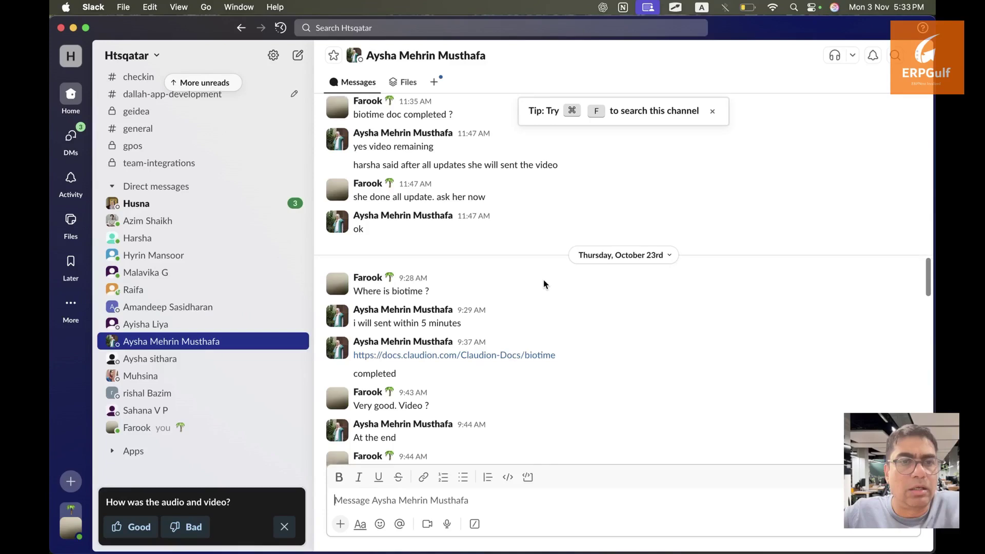
scroll(545, 284, down, 10)
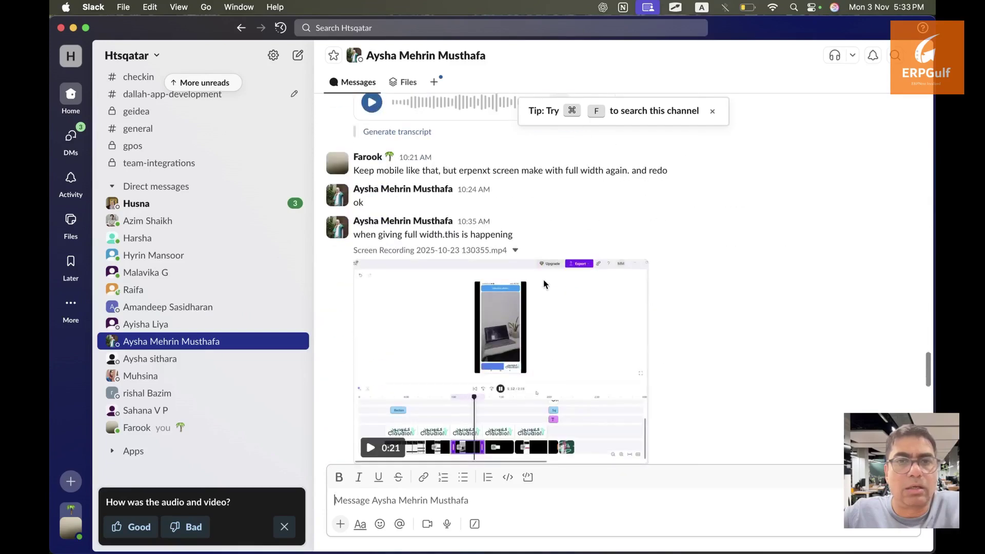
scroll(545, 284, down, 5)
scroll(462, 308, up, 3)
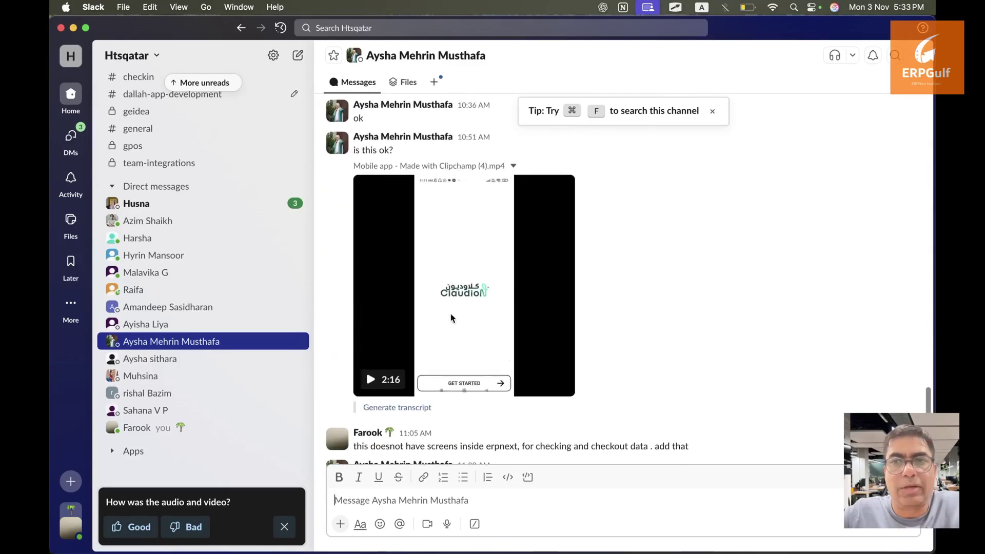
click(368, 379)
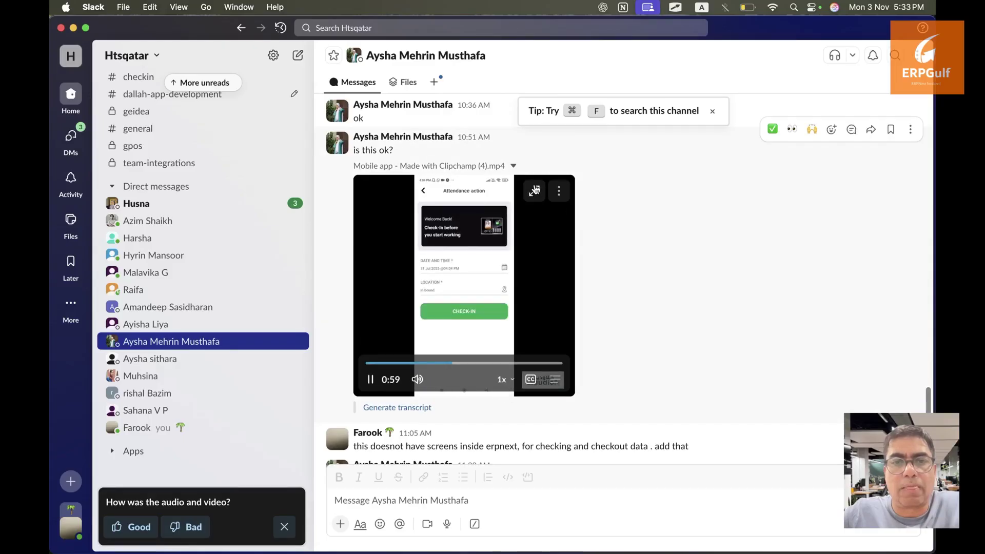
click(534, 188)
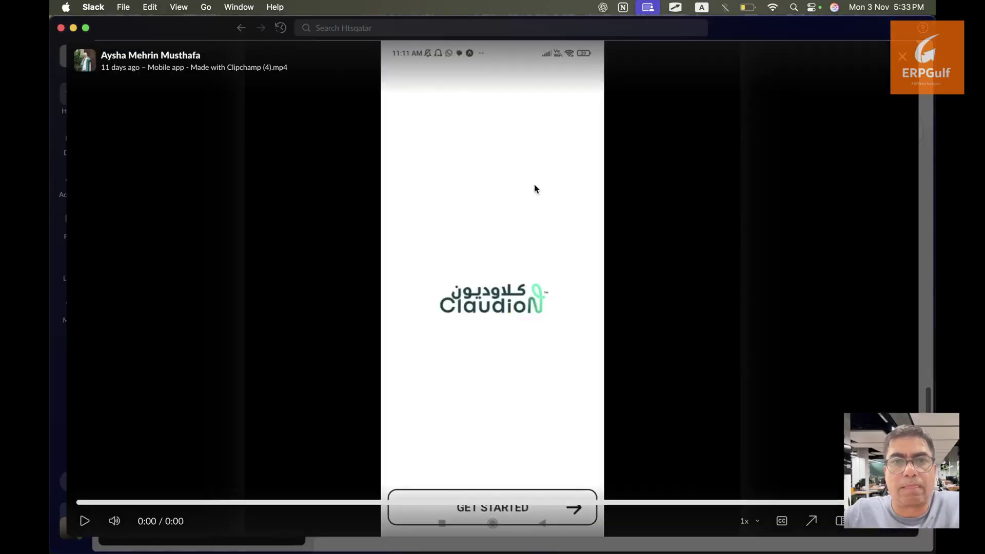
Scrub the app demo around 0:43–0:50, then close the viewer and return to the ERPNext project
click(341, 503)
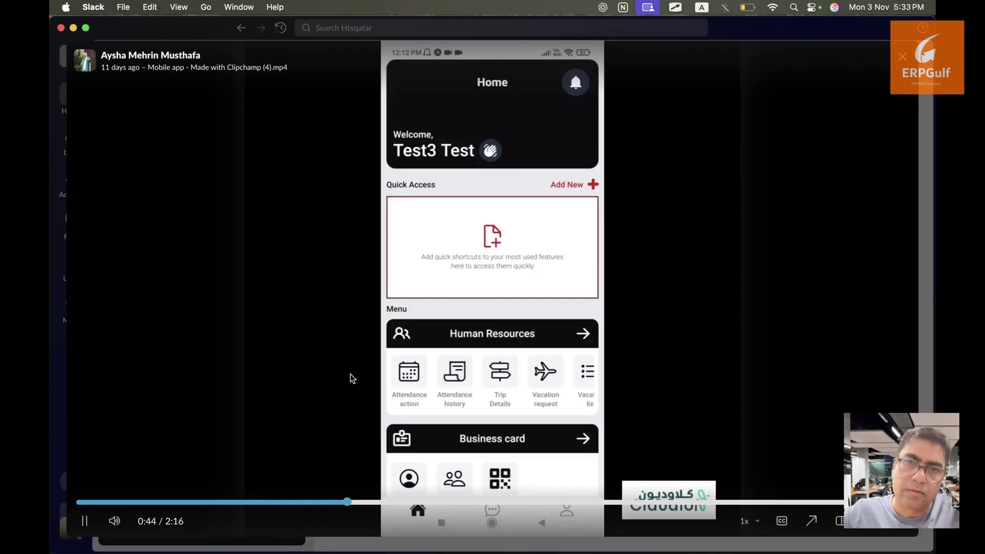
key(space)
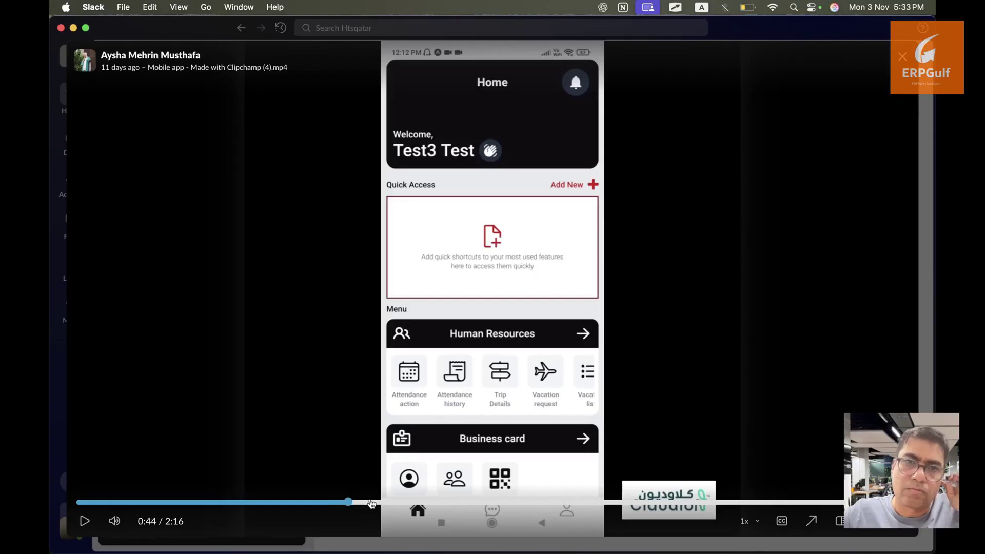
click(370, 502)
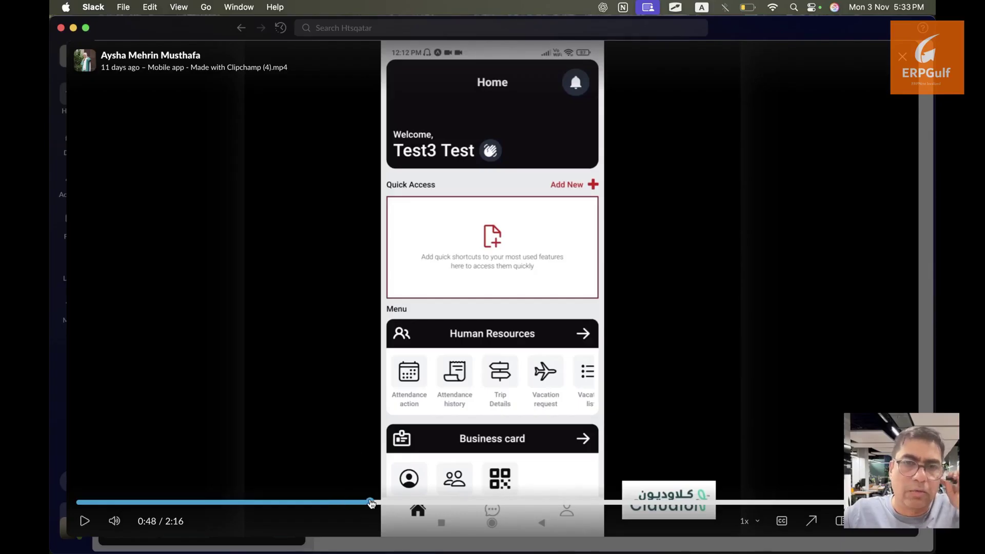
click(386, 503)
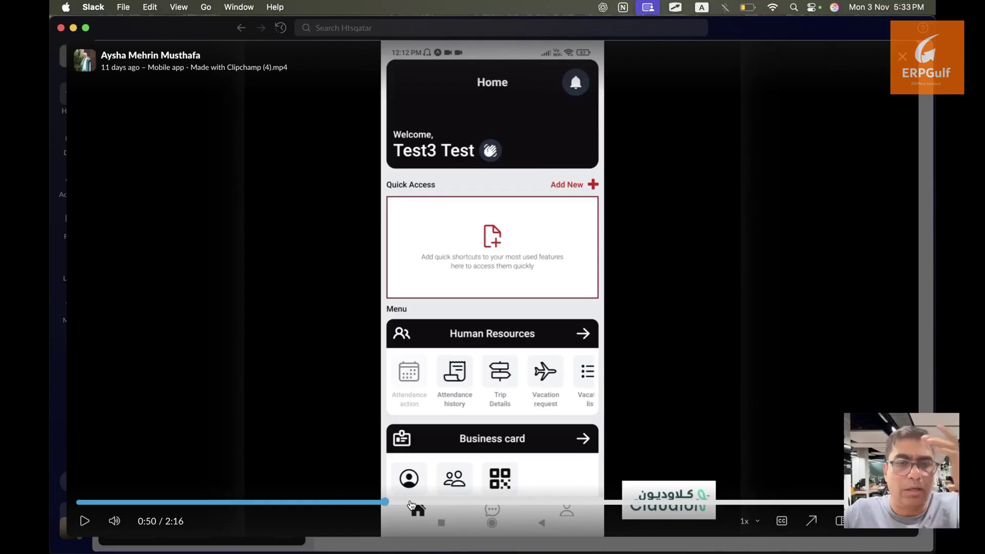
click(410, 503)
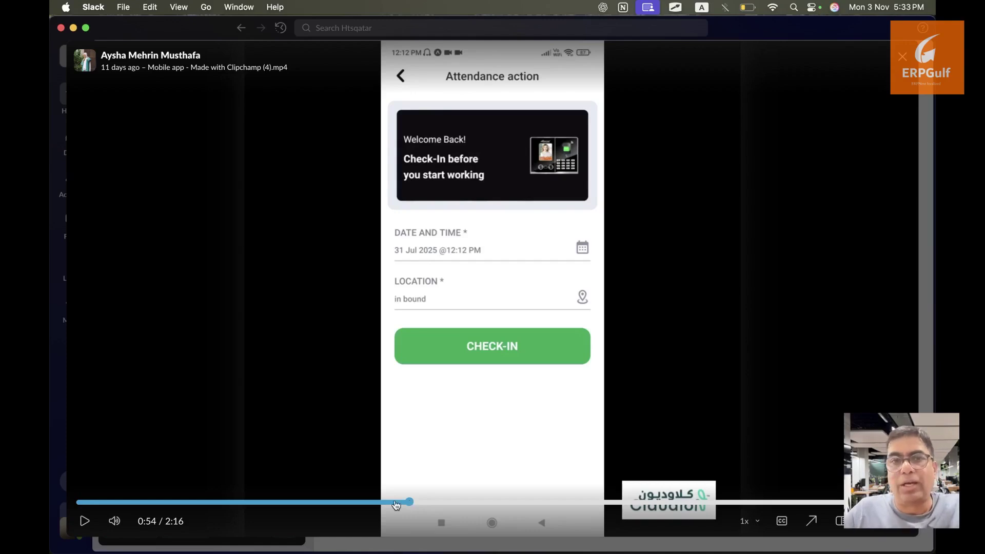
click(386, 503)
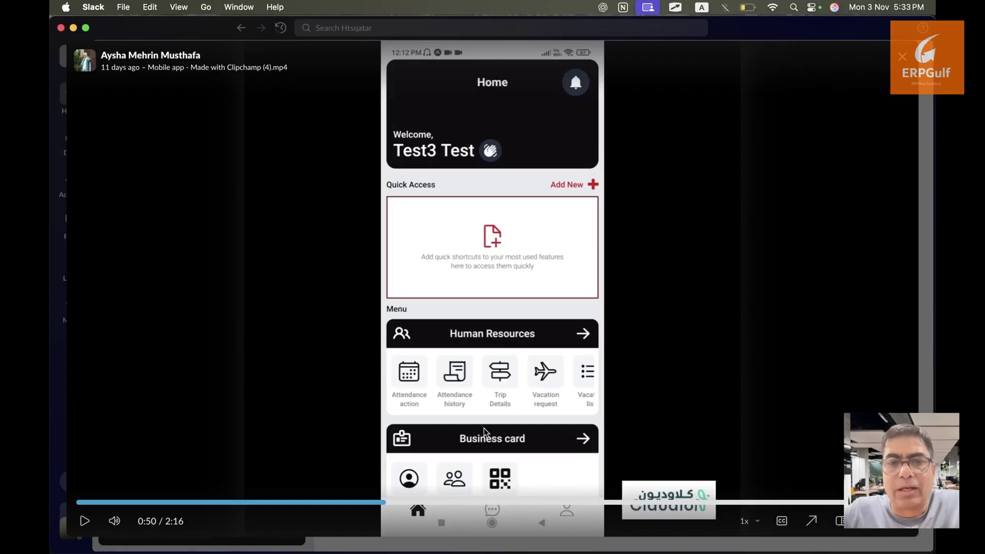
key(Escape)
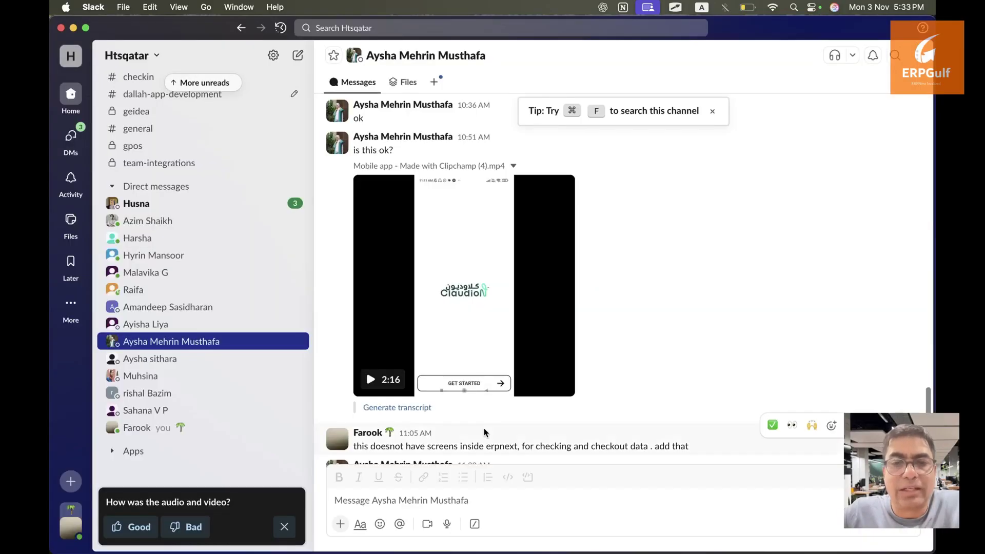
key(super+Tab)
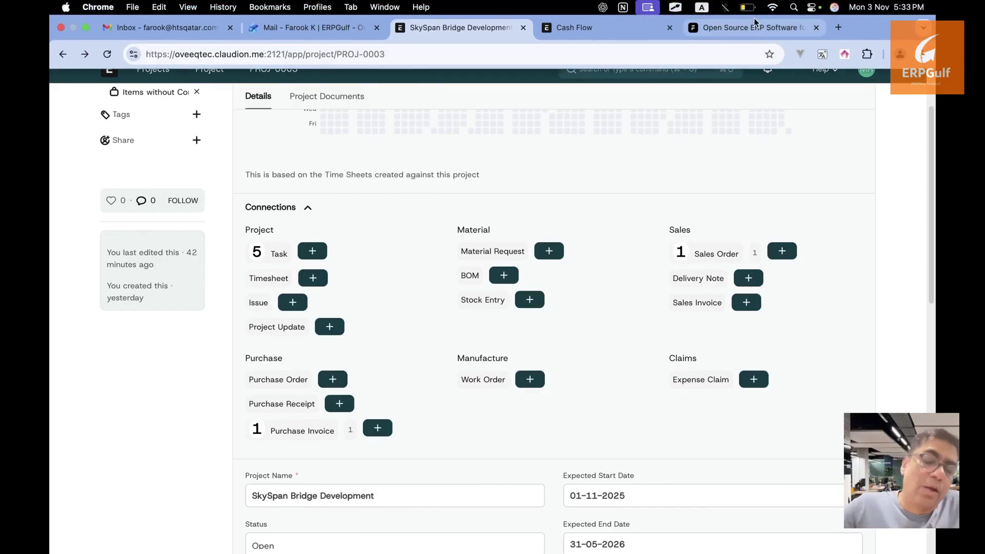
Open the second ERPNext site (erpgulf.com) in a new tab and switch to the desk
click(840, 30)
text(ay)
key(Return)
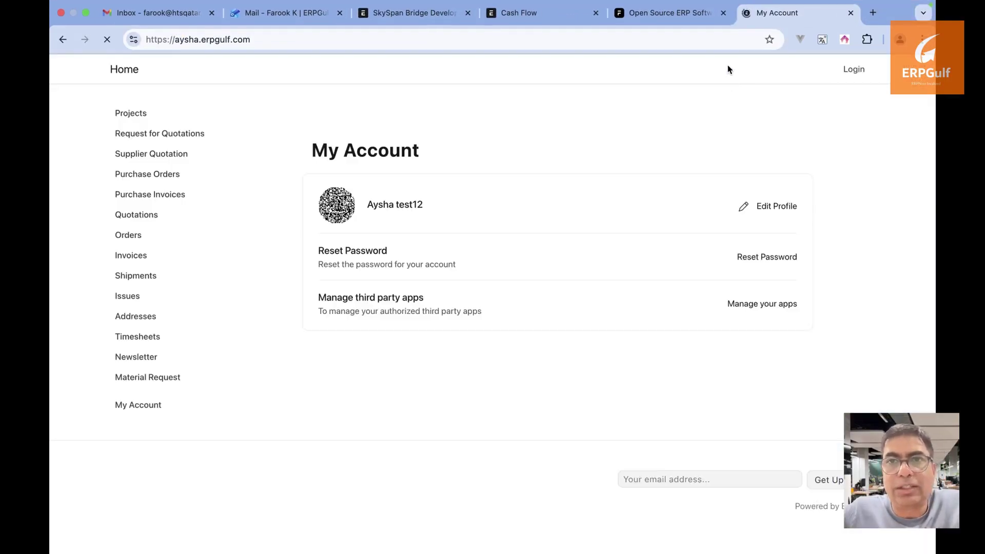
click(854, 69)
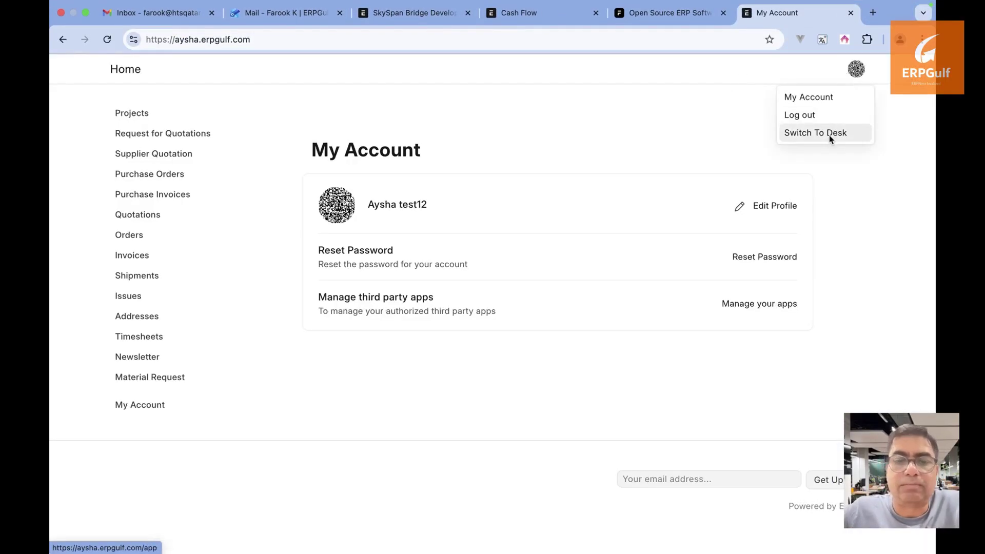
click(829, 134)
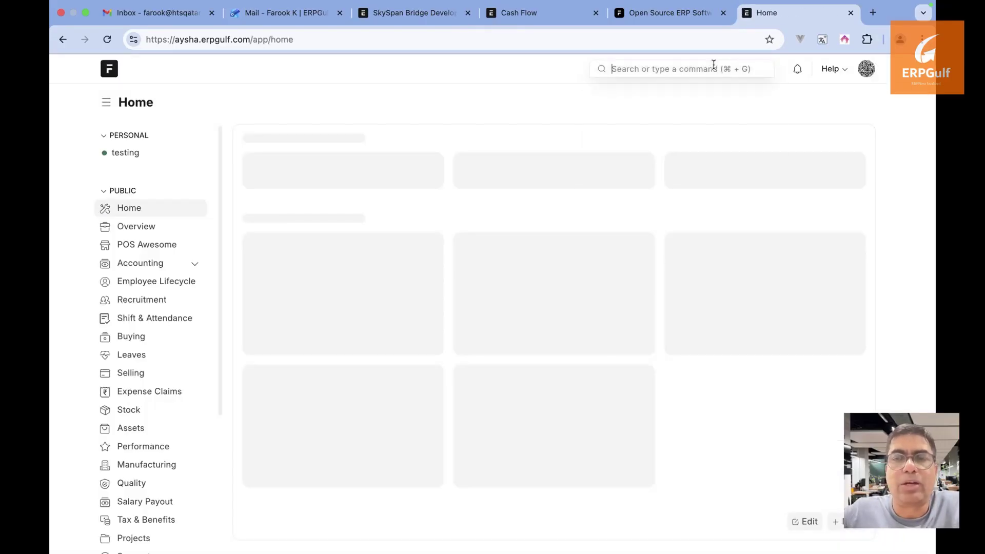
Open the Employee list in List View and open the first active employee's record
text(emp)
click(701, 99)
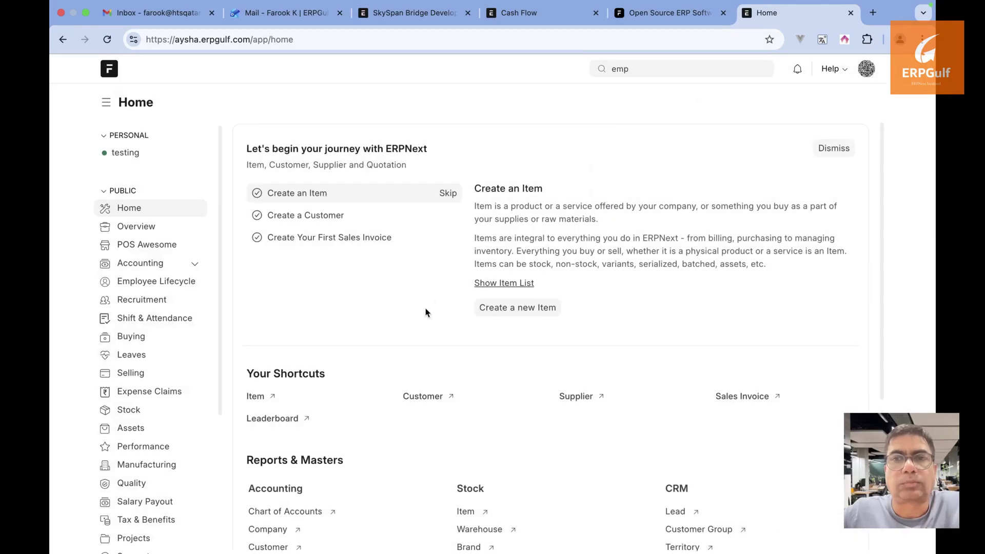
click(673, 68)
text(l)
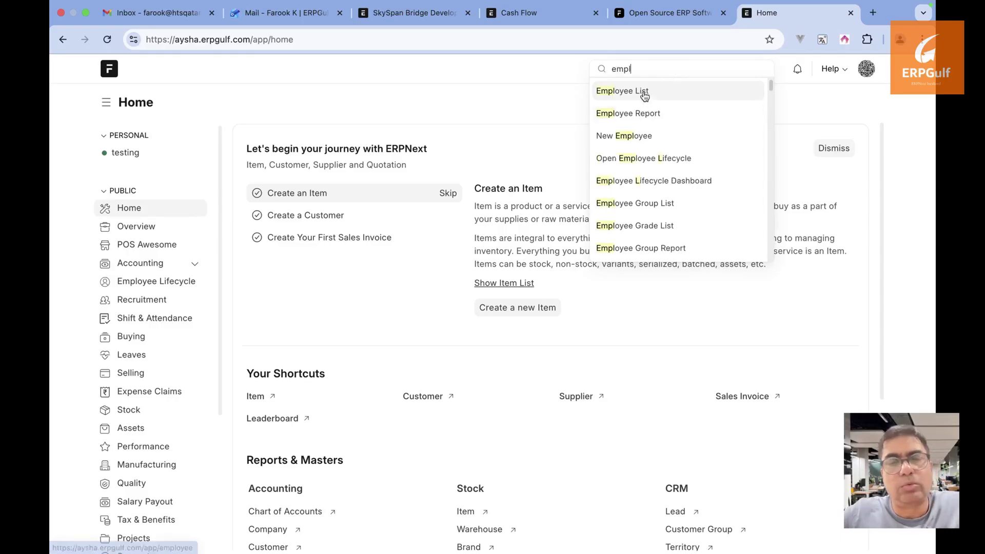
click(644, 94)
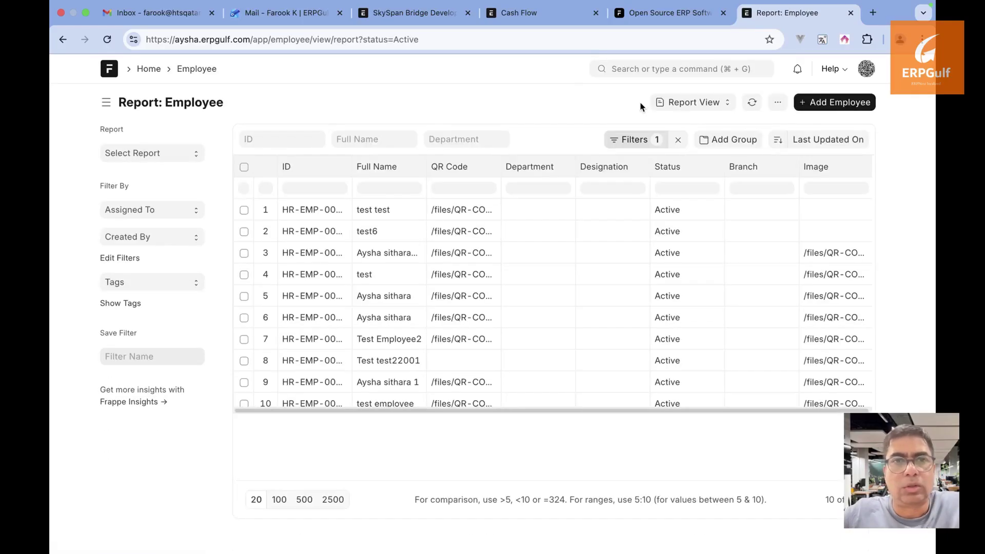
click(680, 67)
click(496, 81)
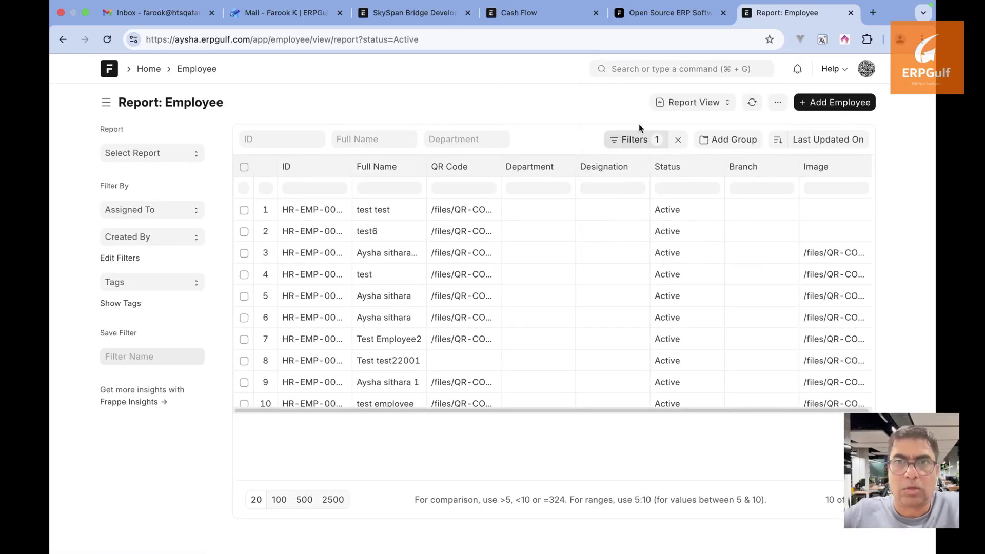
click(681, 107)
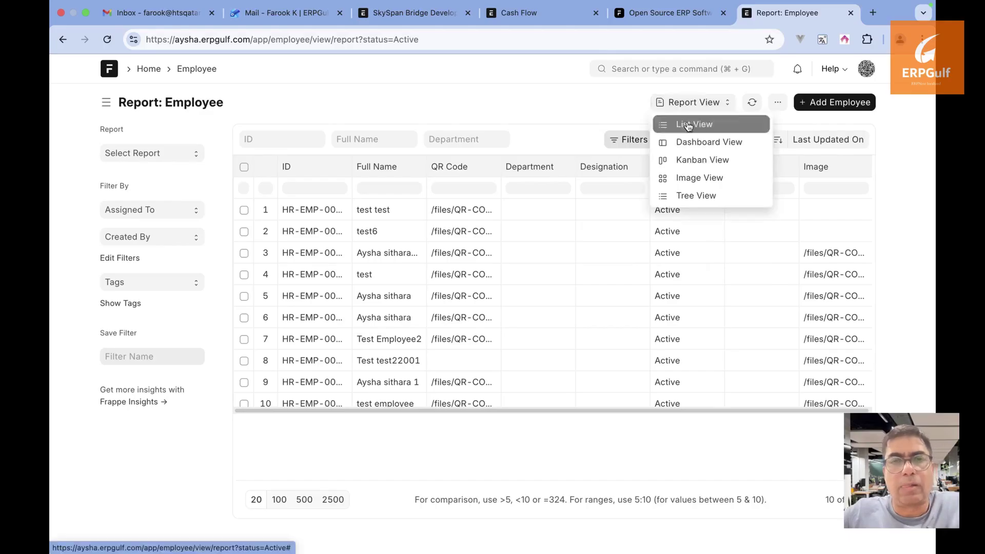
click(688, 126)
click(348, 248)
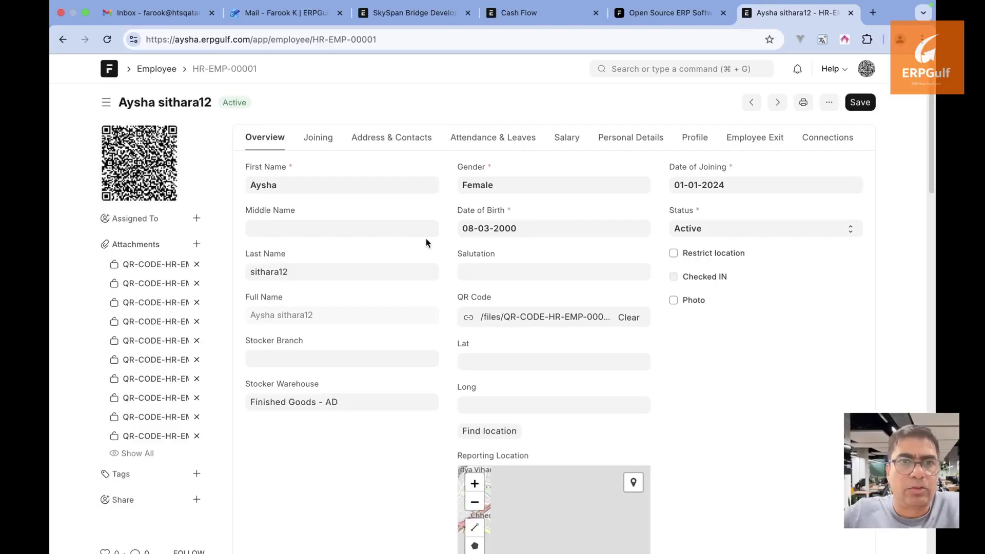
Review the employee's Reporting Location map and Reporting Radius of 100, then close the employee tab
scroll(426, 241, down, 3)
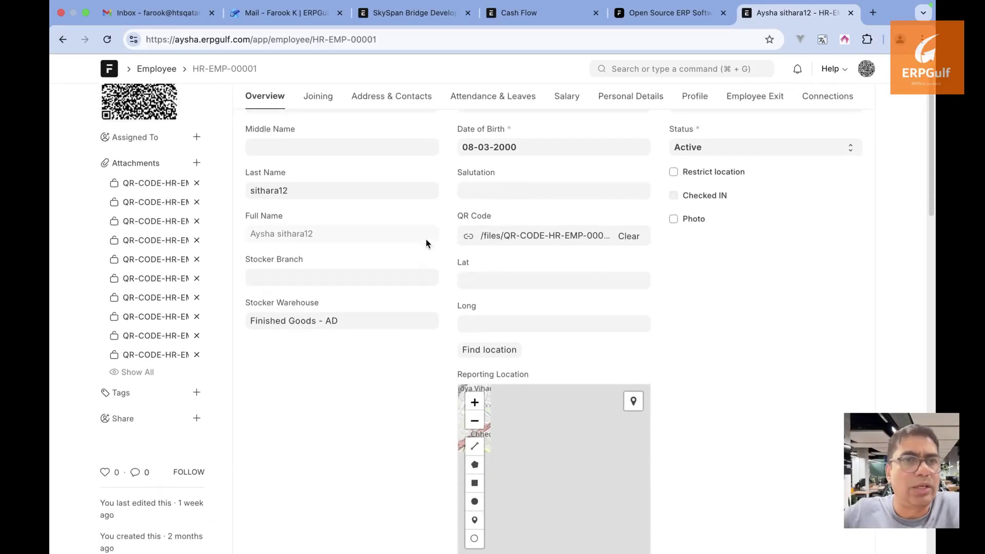
scroll(695, 305, down, 3)
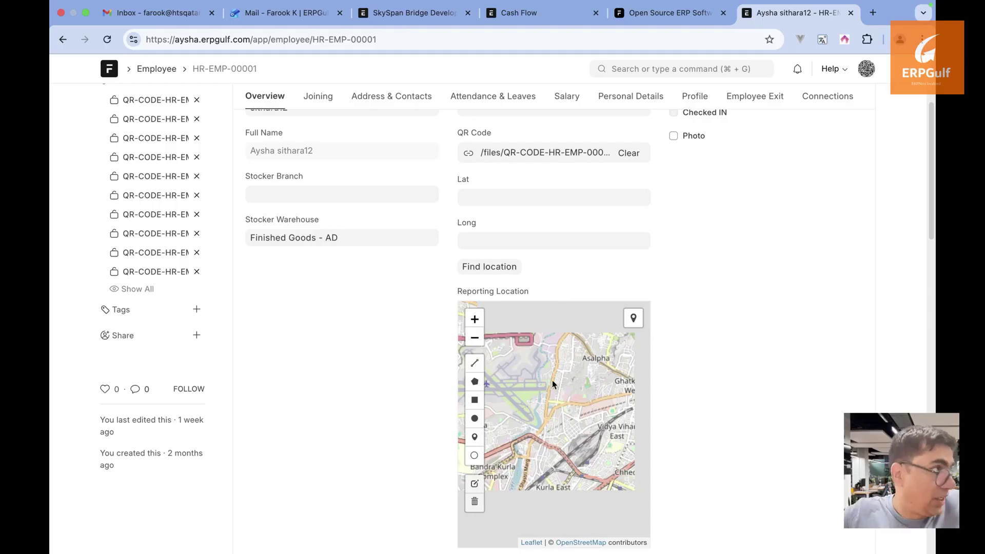
scroll(701, 385, down, 2)
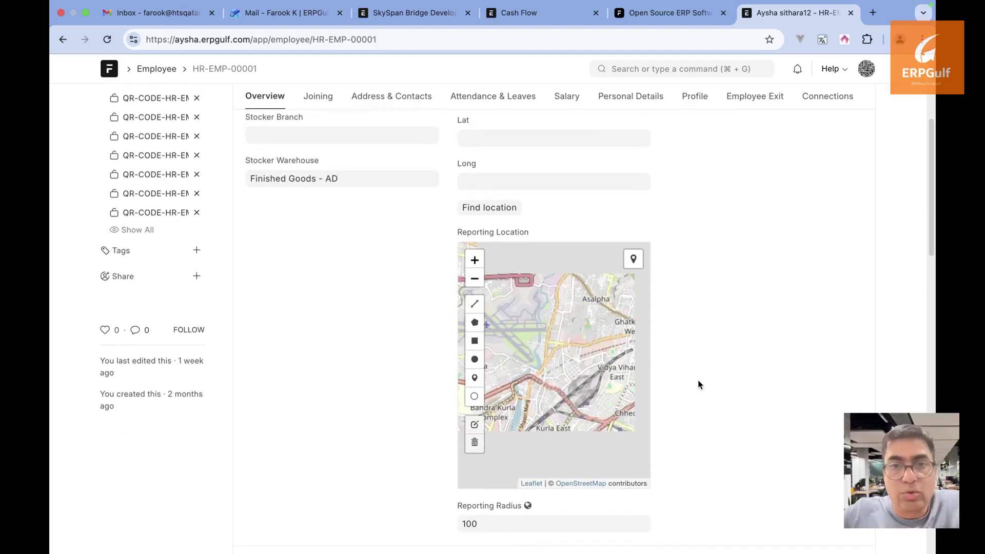
click(500, 526)
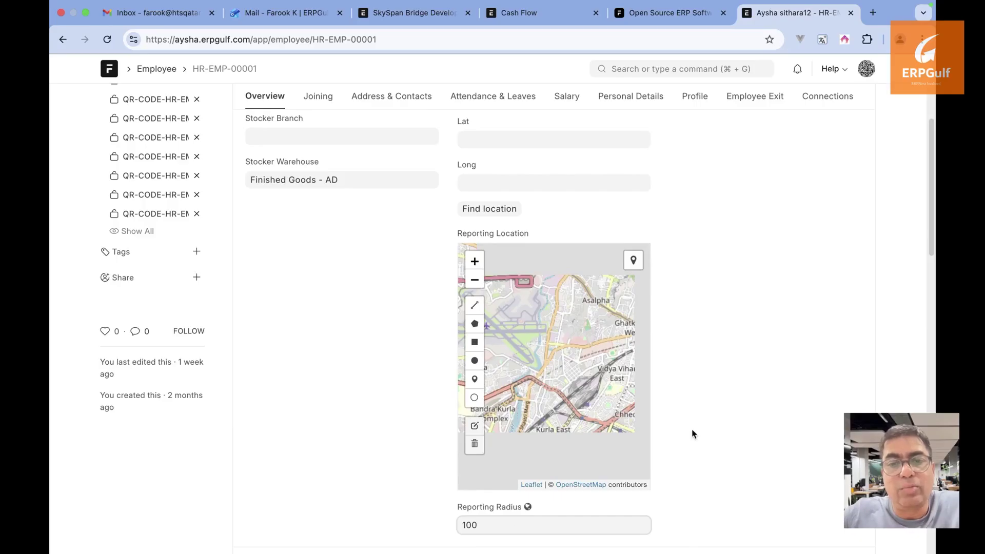
click(556, 373)
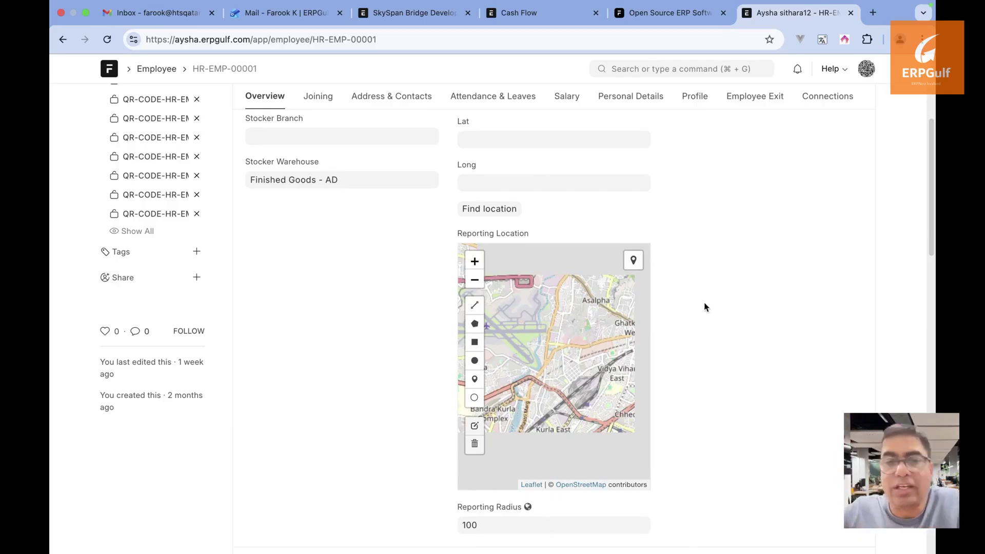
scroll(706, 307, up, 5)
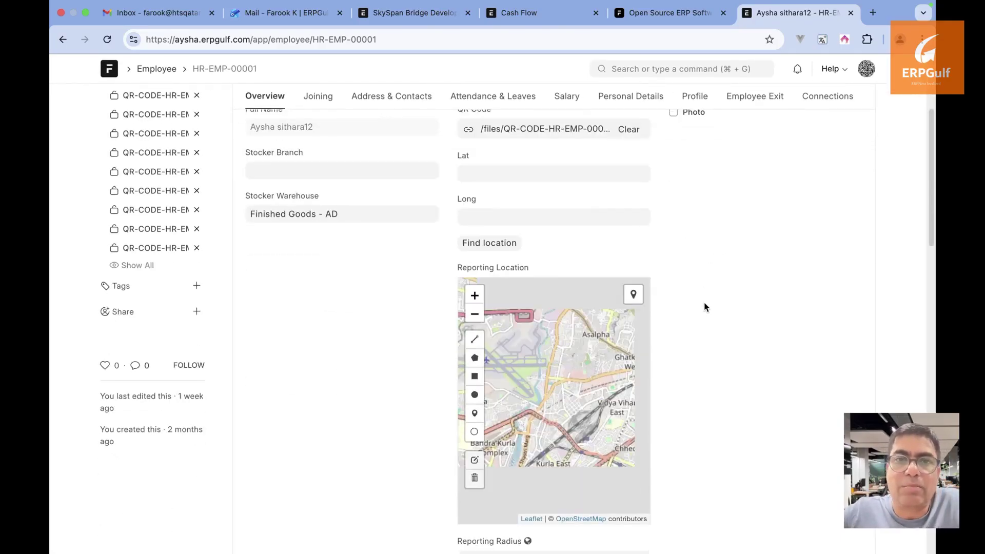
click(850, 12)
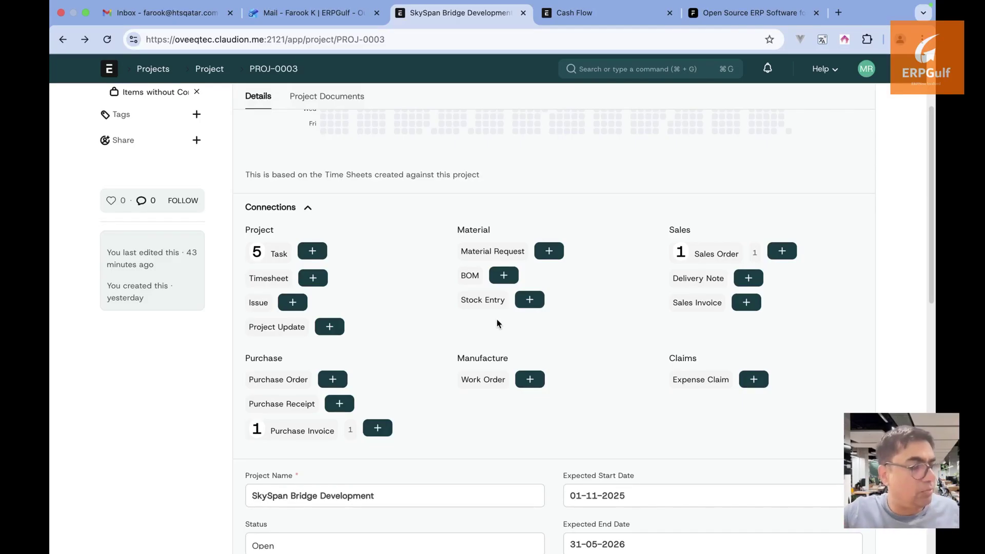
Open the list of the project's 5 linked tasks from its Connections
scroll(497, 323, down, 1)
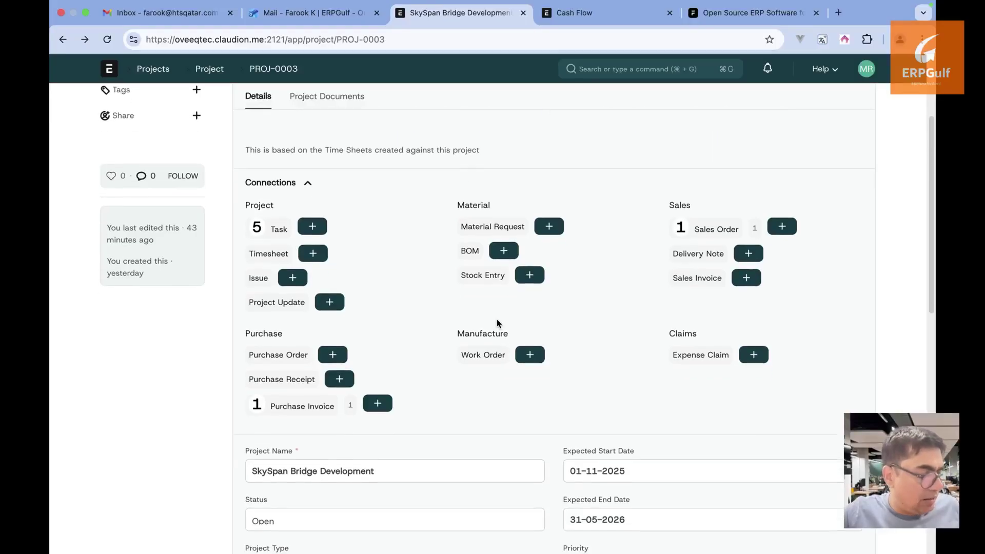
scroll(496, 319, up, 4)
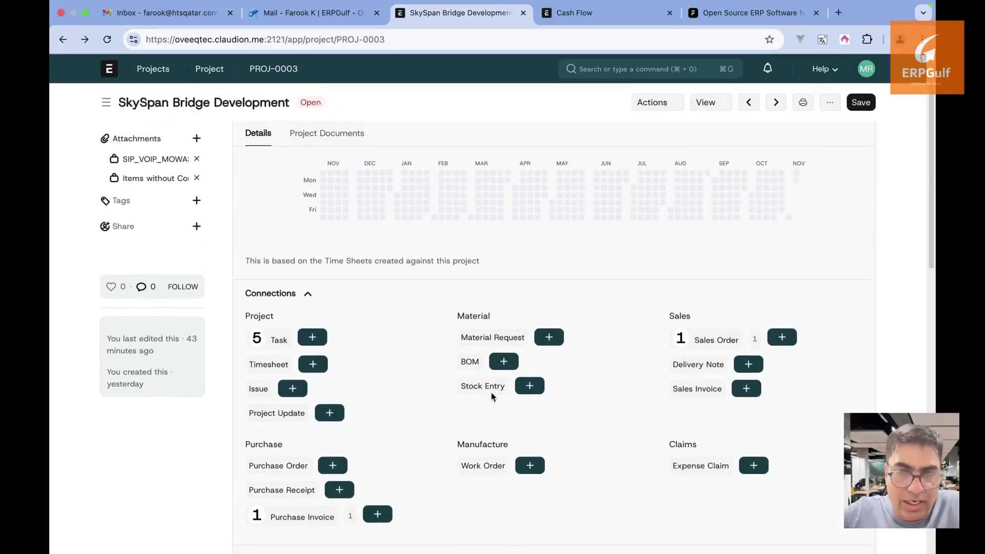
scroll(564, 394, down, 1)
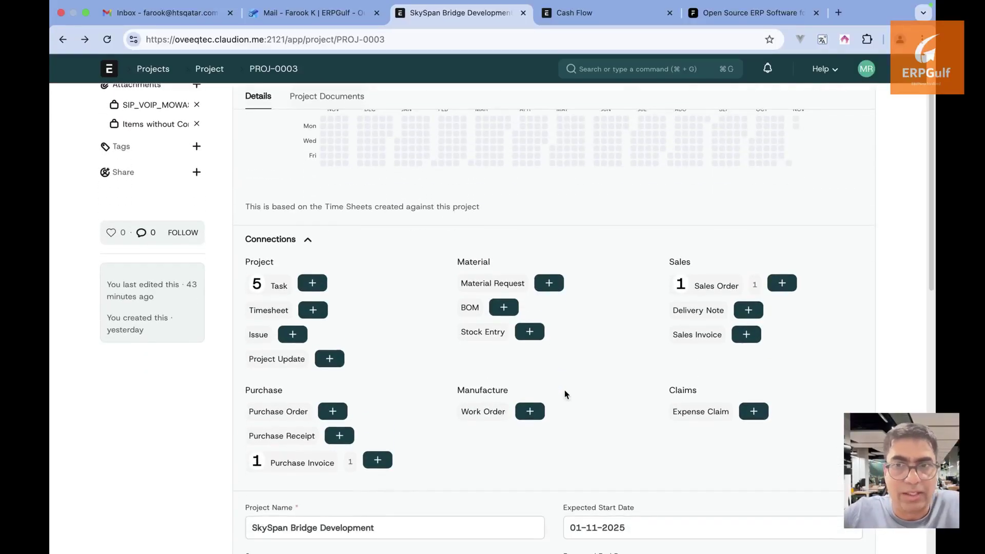
scroll(565, 393, down, 1)
scroll(564, 390, down, 3)
scroll(564, 390, up, 6)
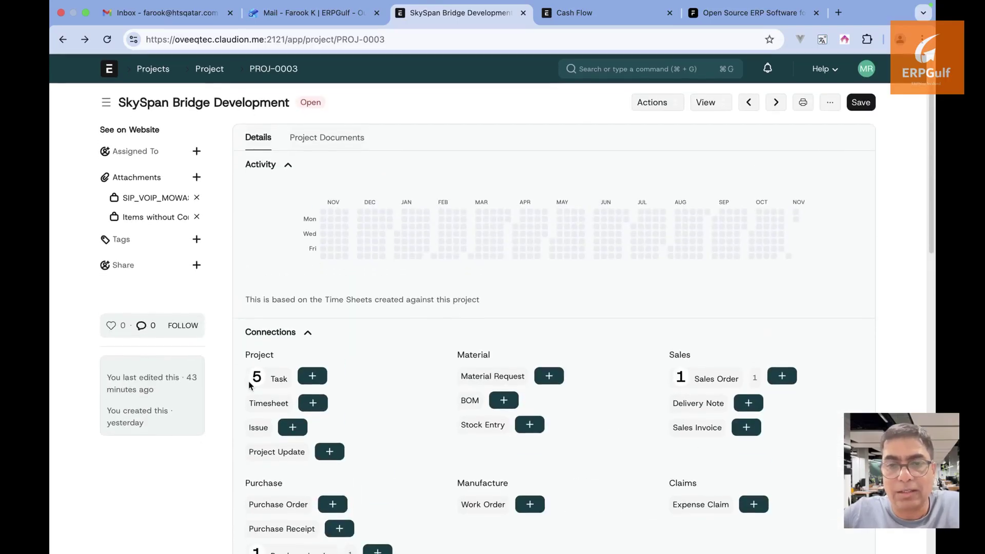
click(279, 380)
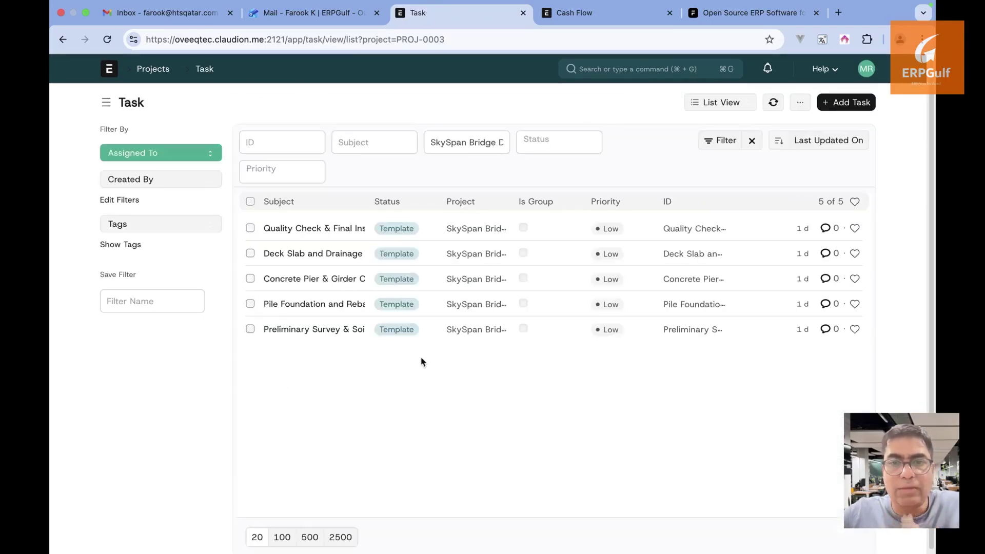
Open the Preliminary Survey & Soil Analysis task and start a new linked Timesheet
click(314, 330)
scroll(315, 329, down, 10)
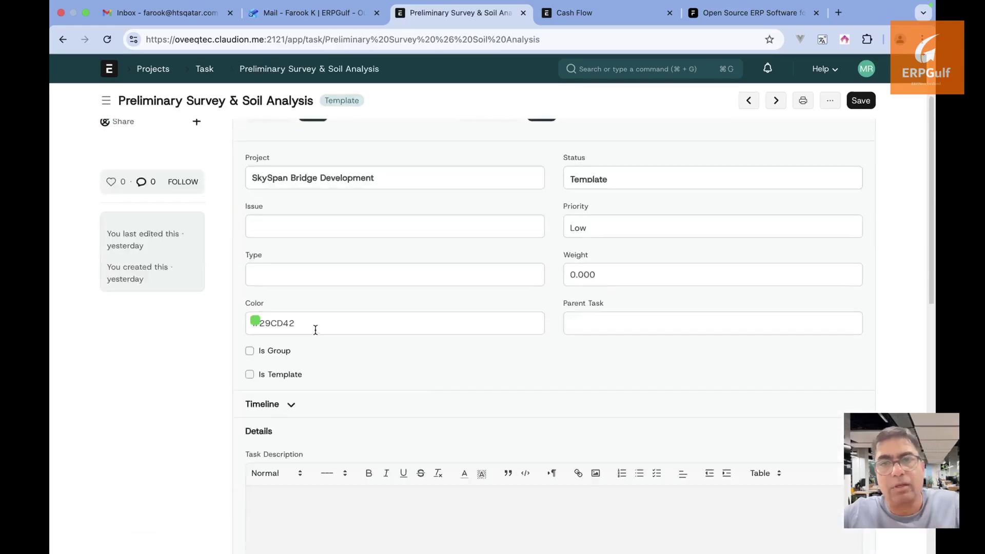
scroll(315, 333, down, 3)
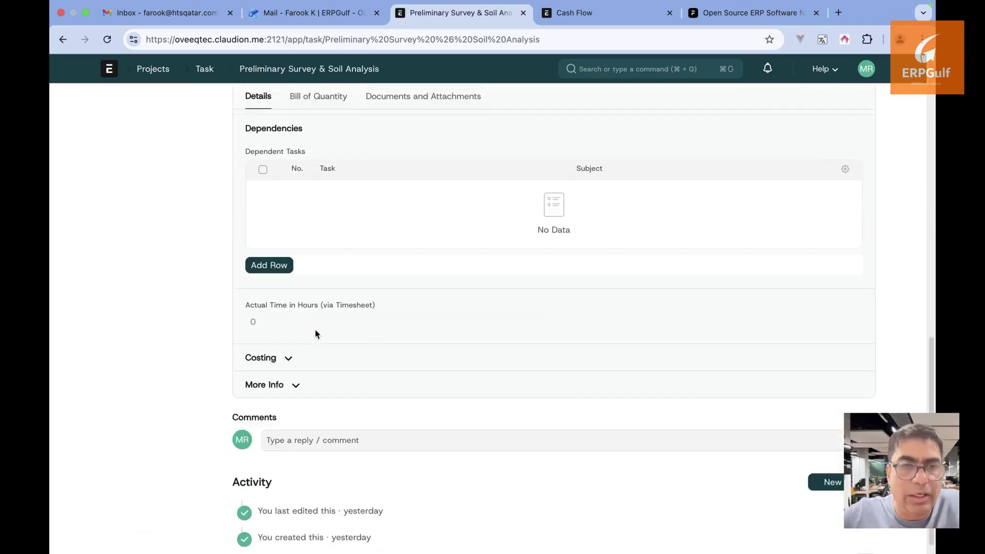
scroll(315, 331, up, 15)
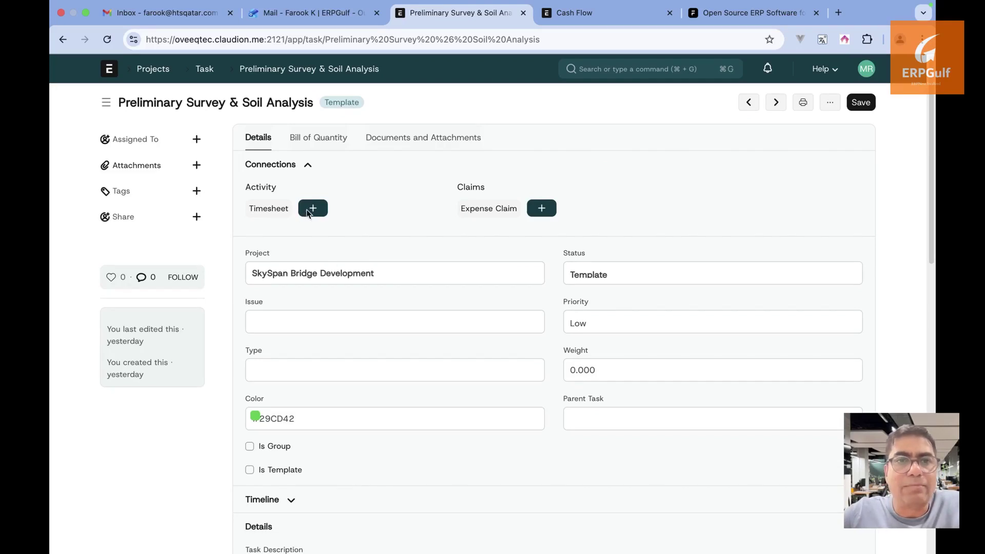
click(308, 214)
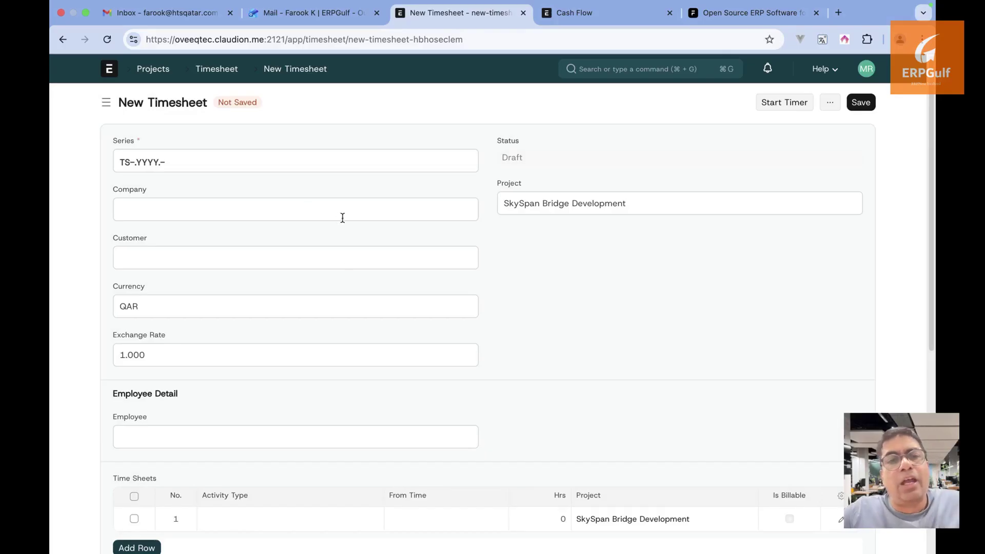
Set the timesheet company to oveeq and the customer to Customer-01
click(343, 220)
click(341, 237)
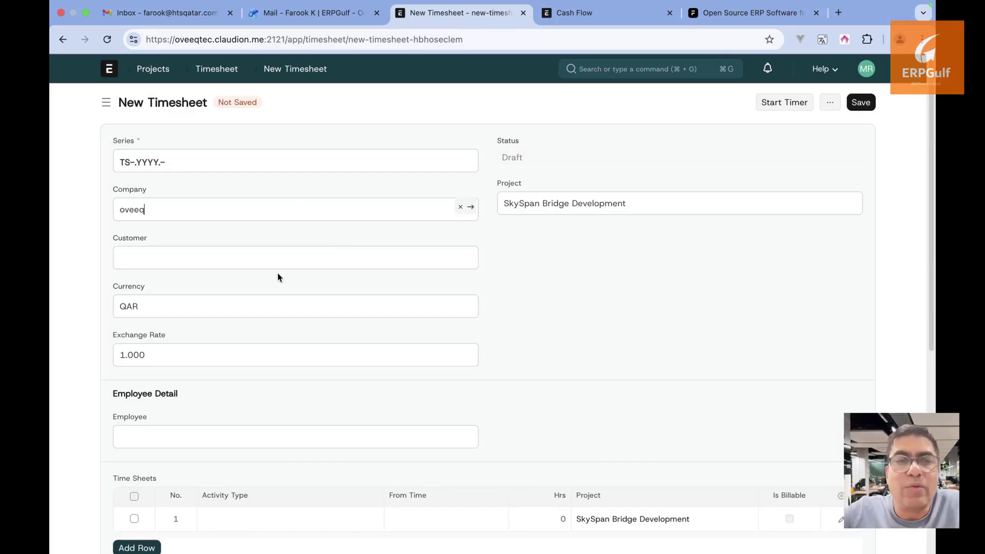
click(277, 266)
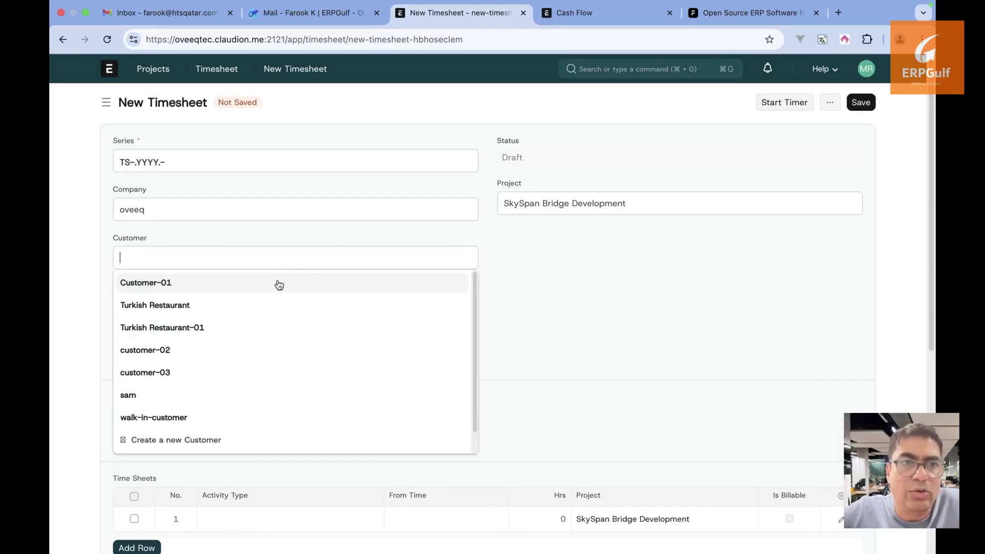
click(277, 283)
scroll(539, 338, down, 3)
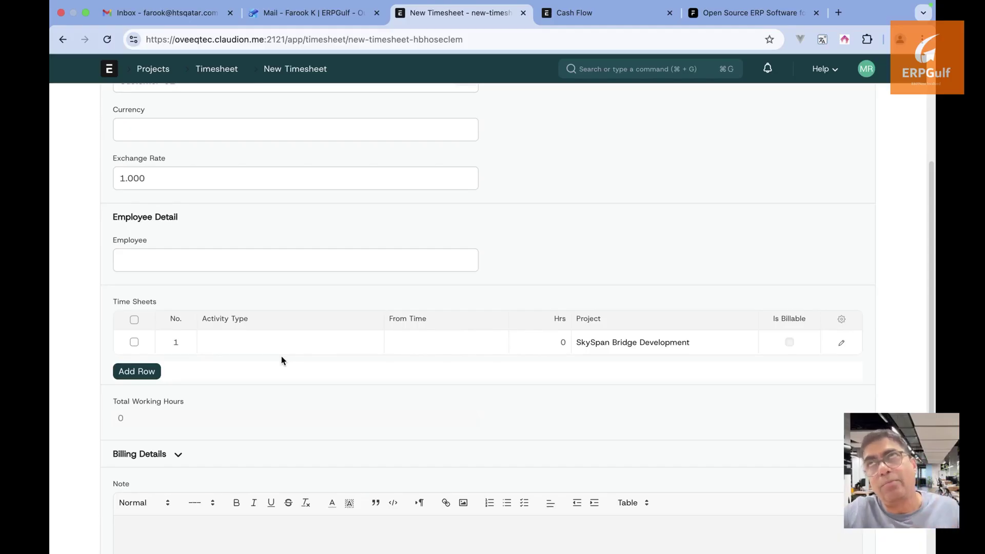
scroll(281, 356, down, 1)
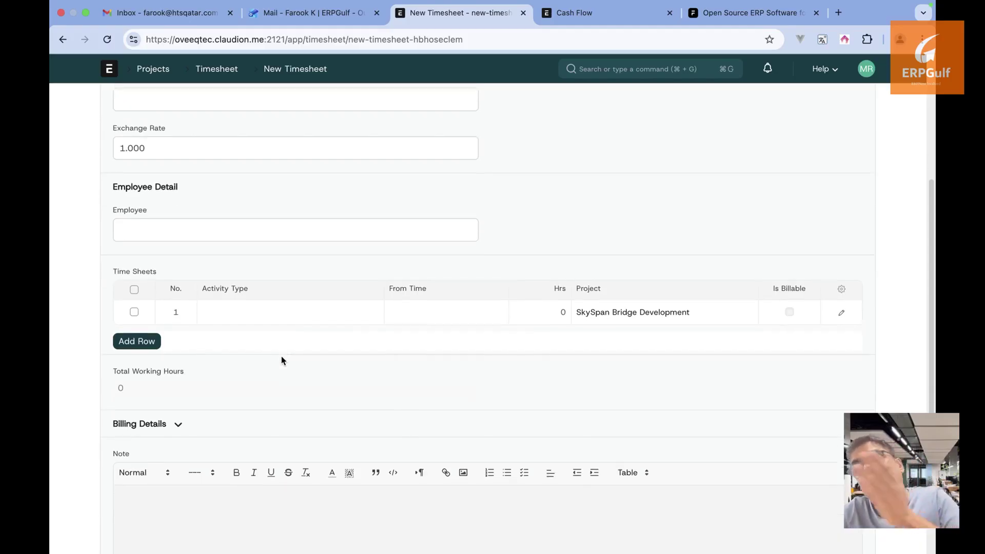
click(277, 312)
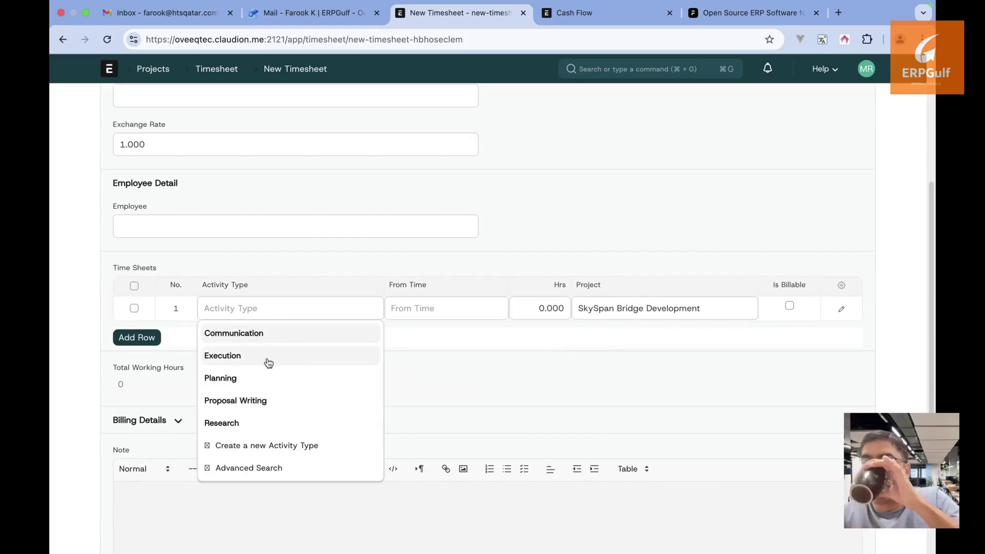
click(268, 378)
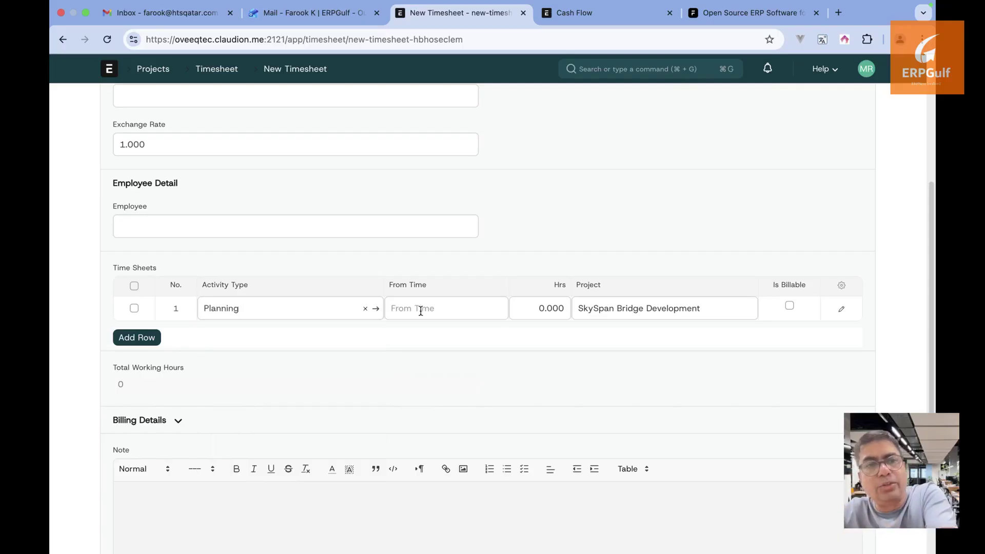
click(421, 311)
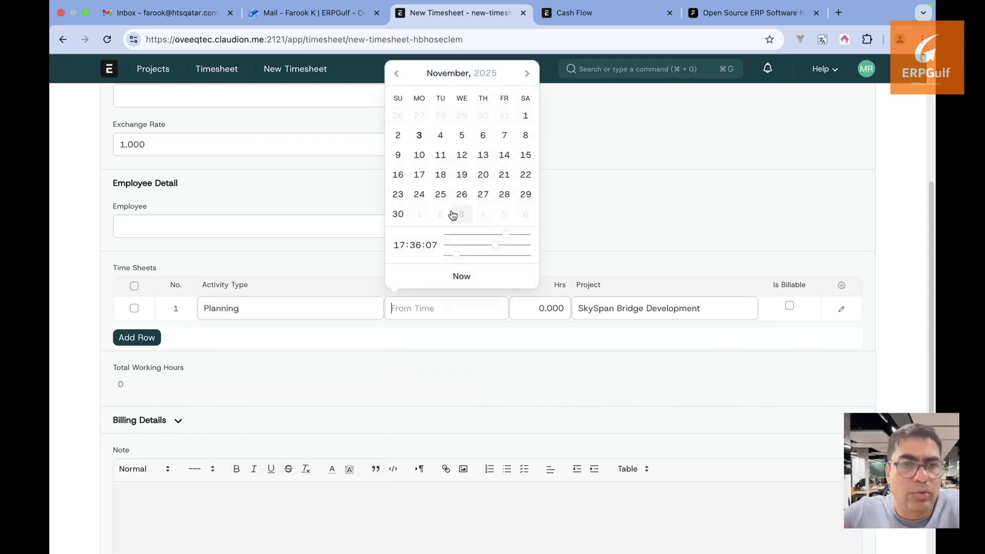
click(461, 194)
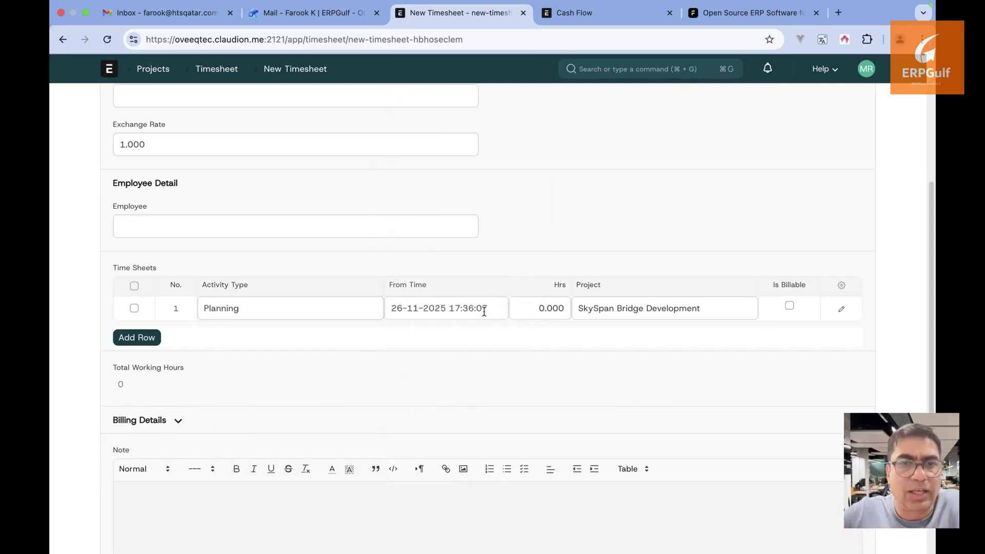
click(544, 311)
key(BackSpace)
text(10)
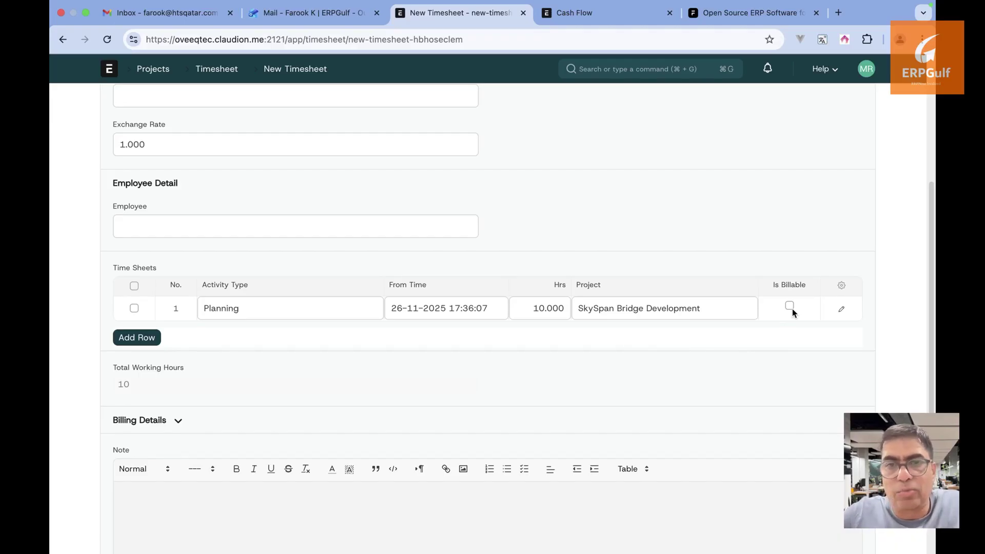
click(791, 308)
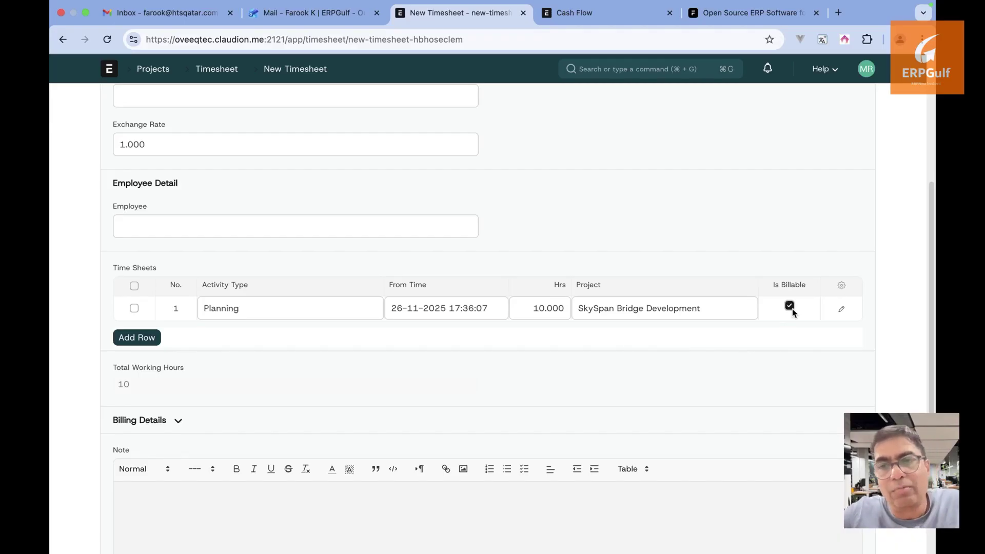
In the Planning row's details, set Billing Rate 20 and Costing Rate 10
click(841, 310)
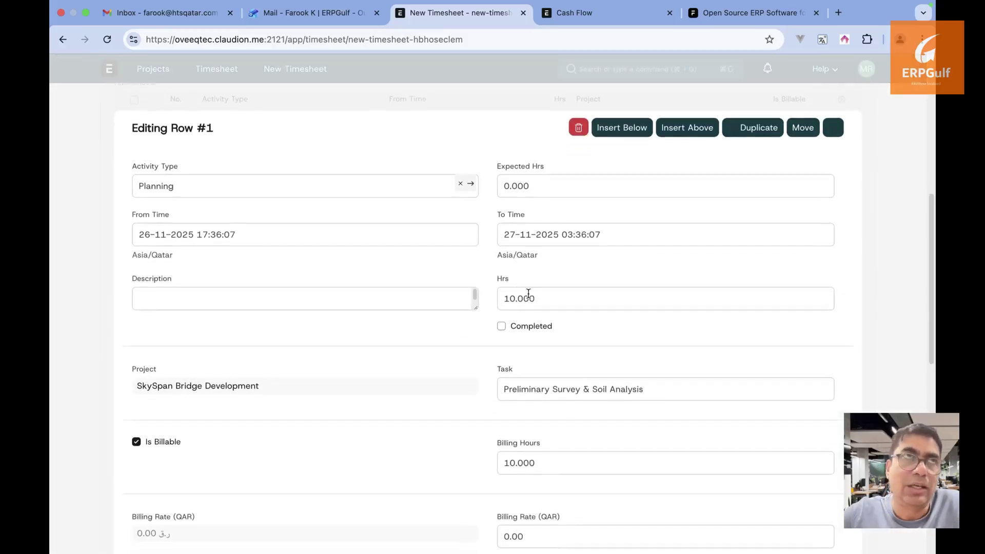
scroll(528, 293, down, 2)
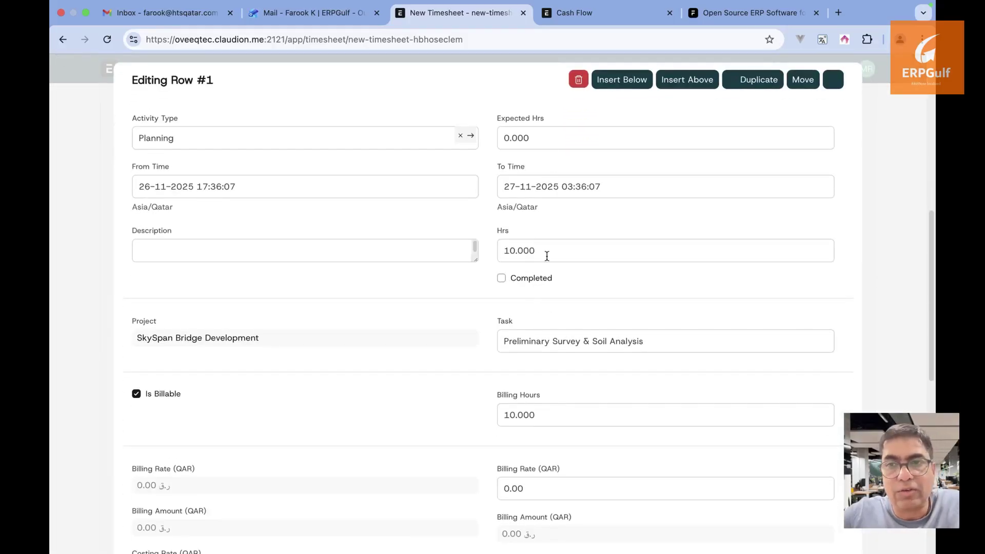
scroll(523, 343, down, 2)
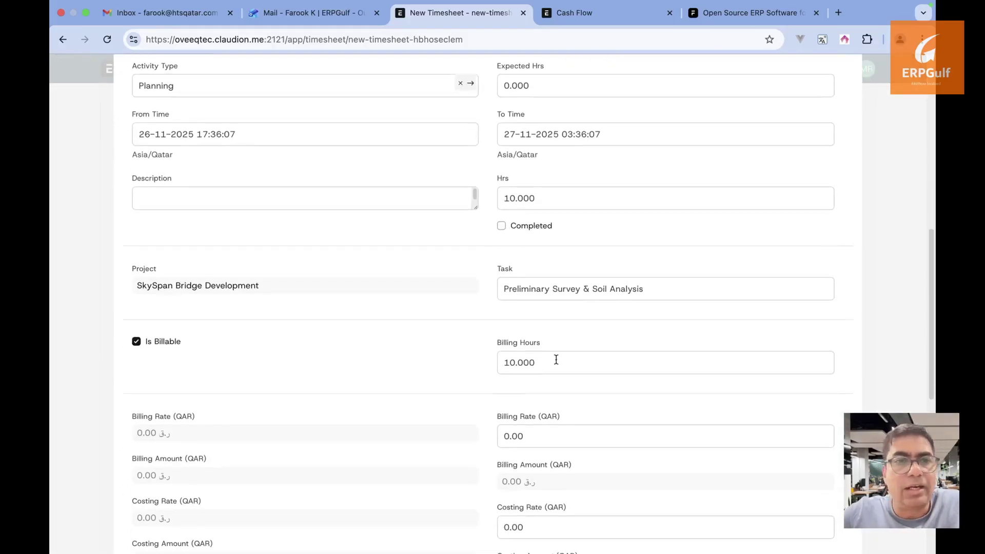
scroll(559, 363, down, 2)
click(546, 383)
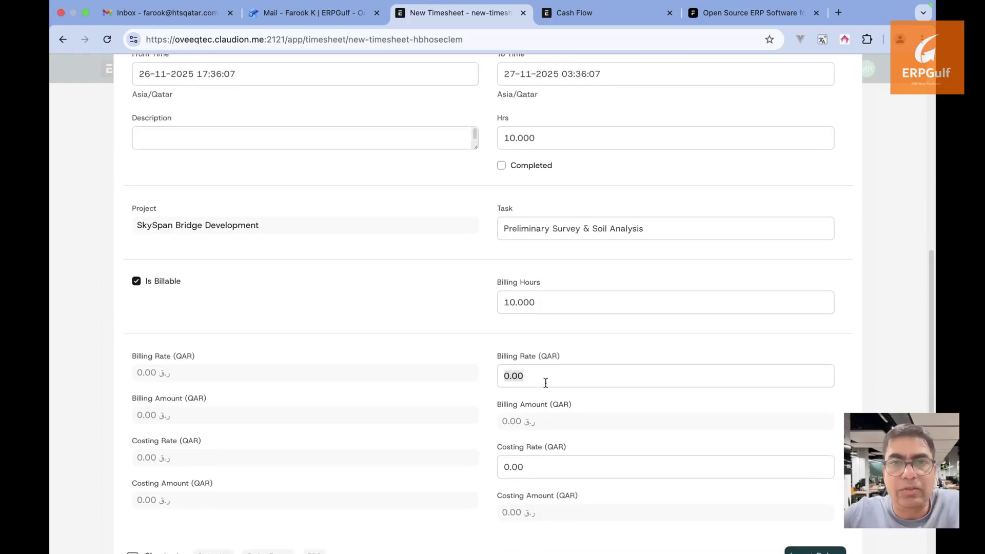
text(20)
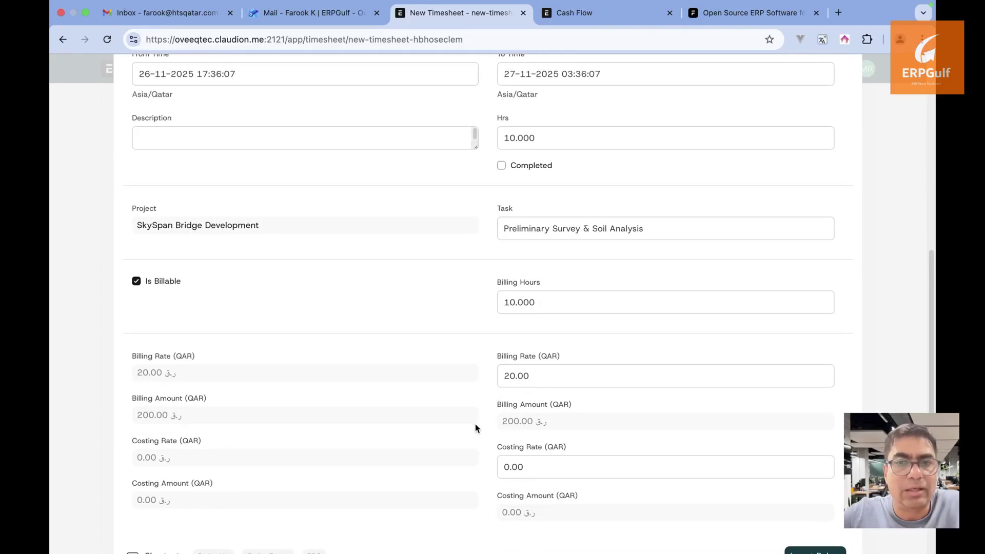
scroll(475, 423, down, 2)
click(564, 422)
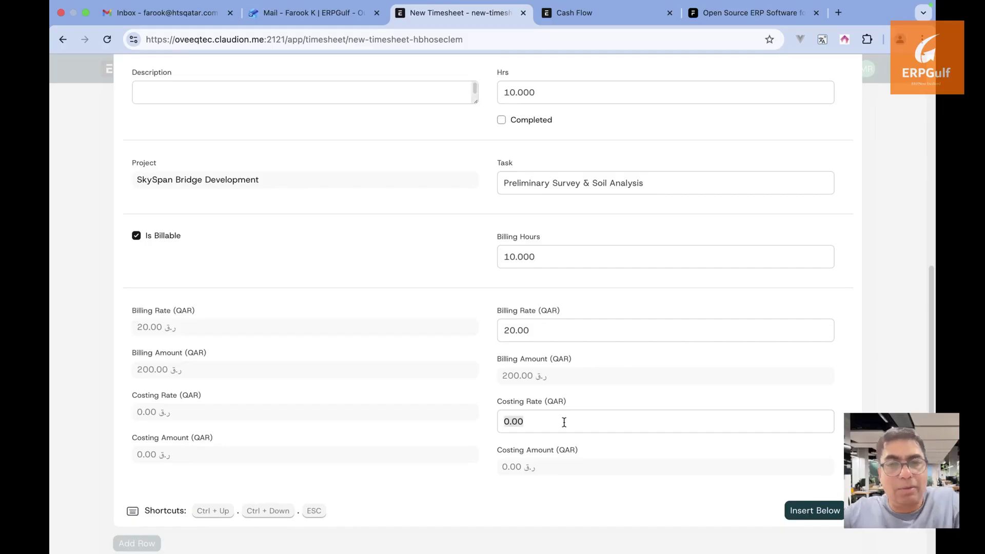
text(10)
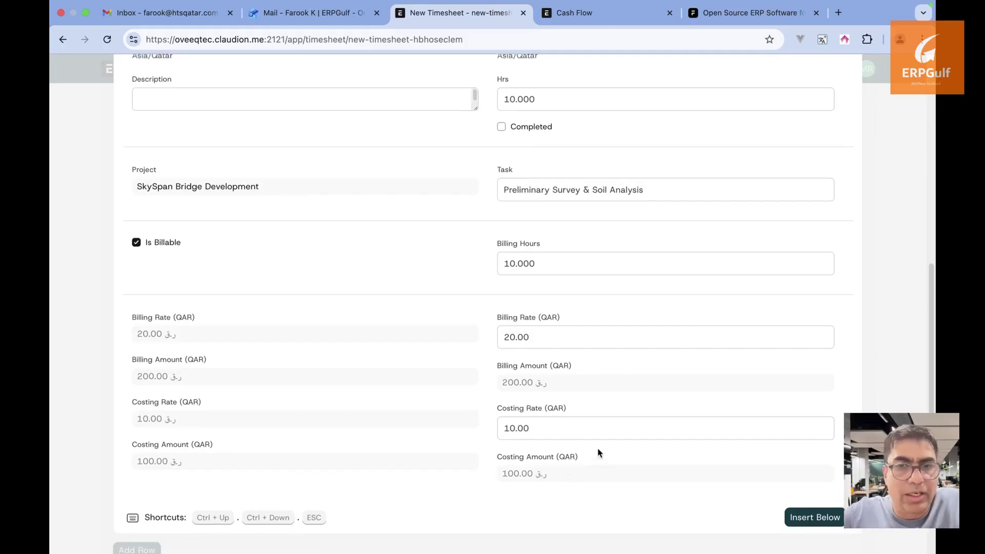
scroll(759, 280, up, 5)
click(884, 256)
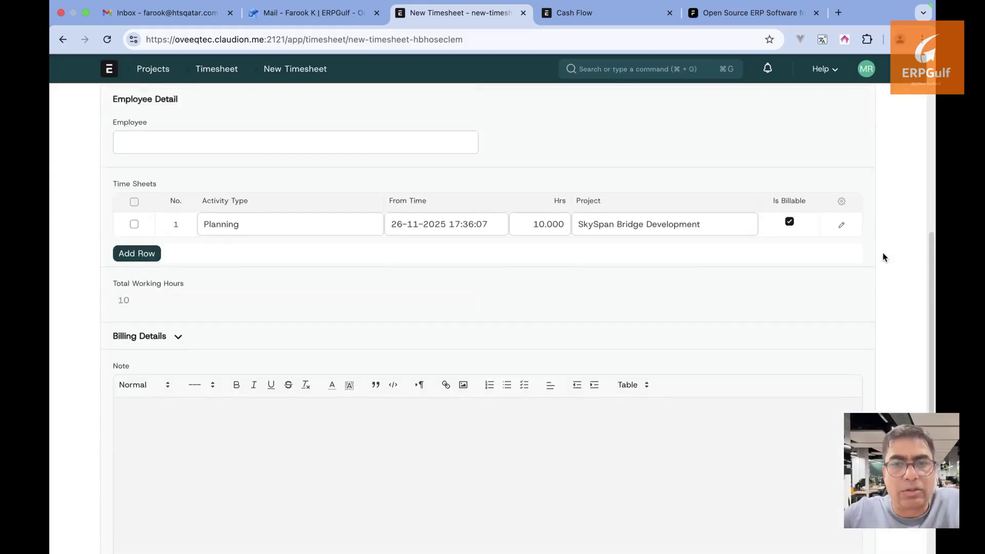
scroll(868, 139, up, 6)
Save the timesheet as TS-2025-00006 and close the Timer dialog without starting it
click(861, 102)
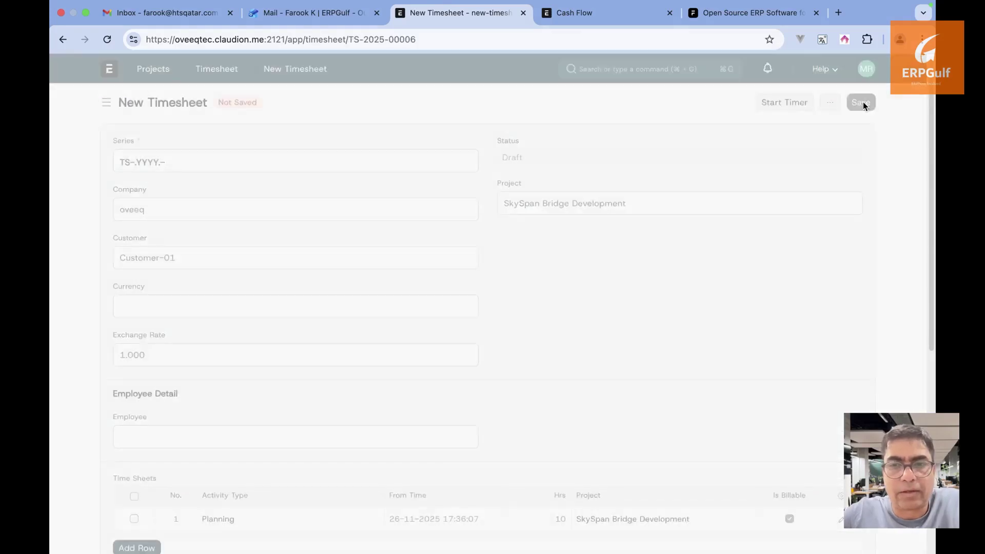
click(703, 102)
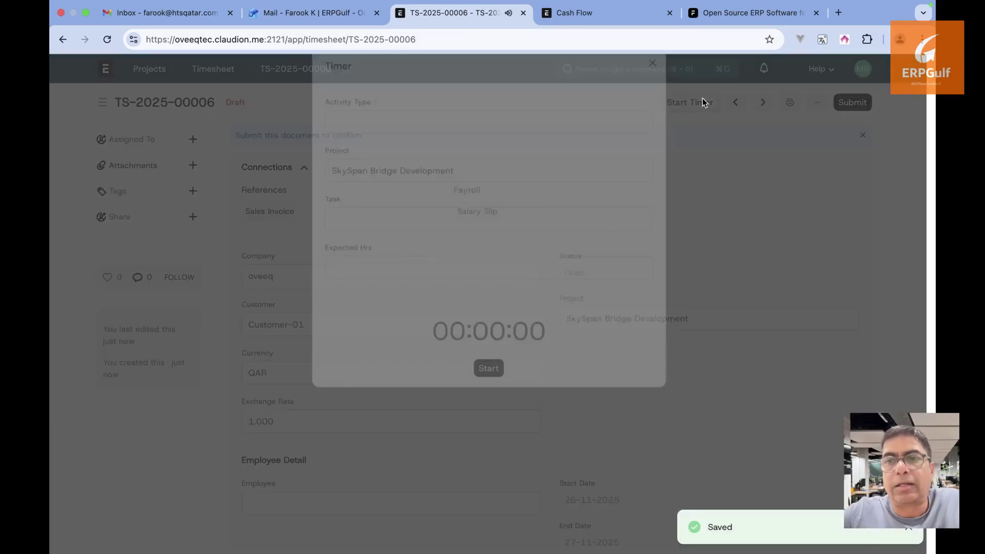
click(638, 99)
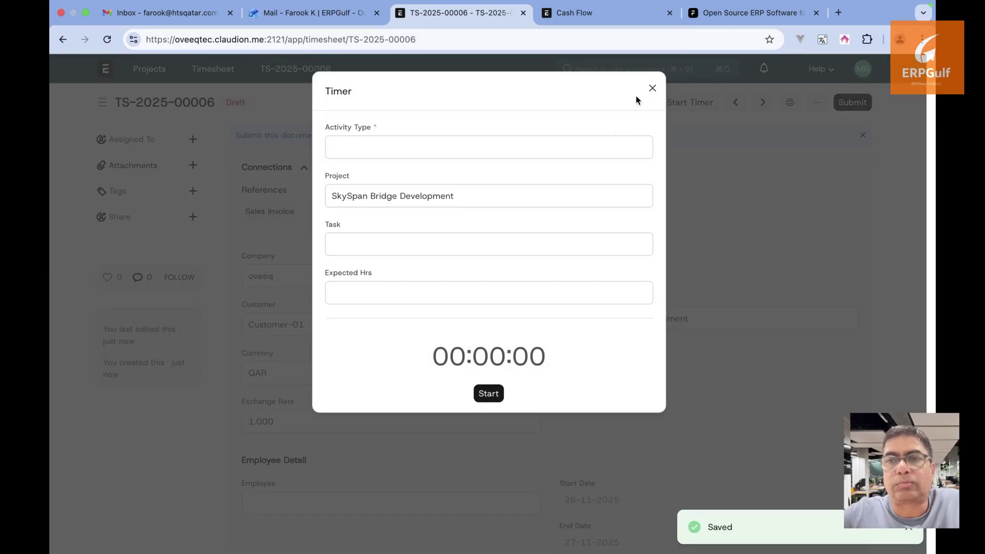
click(652, 88)
Submit TS-2025-00006, confirming with Yes, then go back to the Preliminary Survey & Soil Analysis task
scroll(653, 287, down, 2)
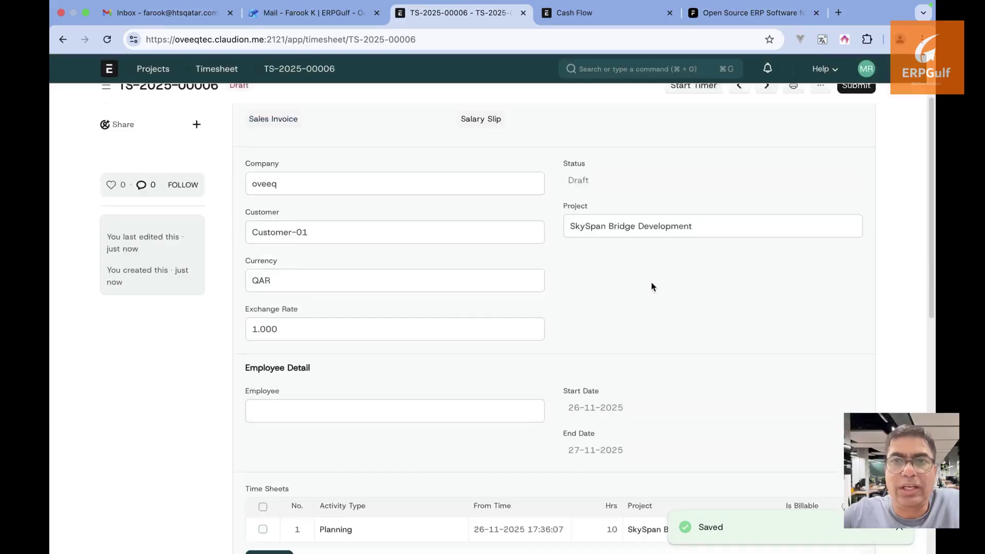
scroll(653, 286, down, 3)
scroll(652, 286, down, 3)
scroll(652, 286, up, 8)
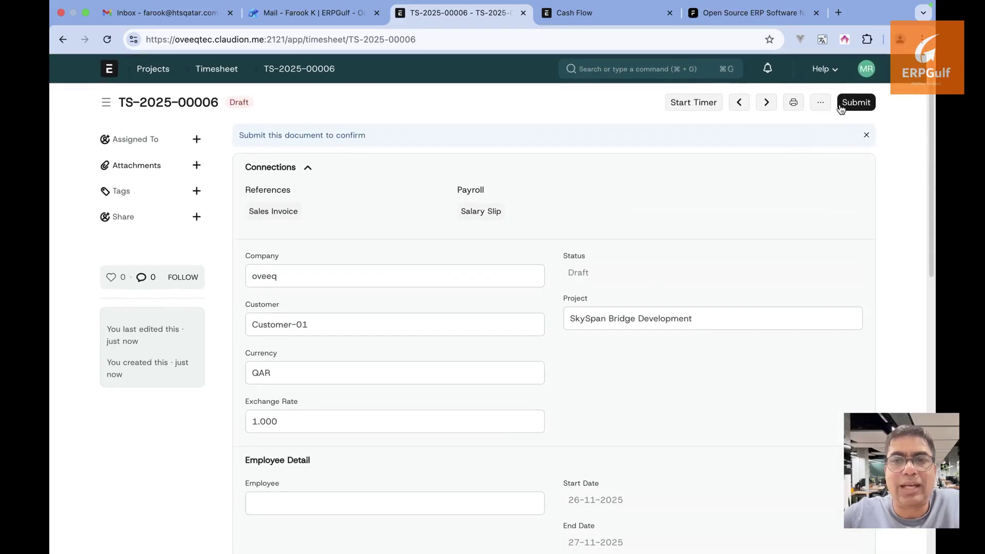
scroll(565, 272, down, 1)
scroll(821, 123, up, 2)
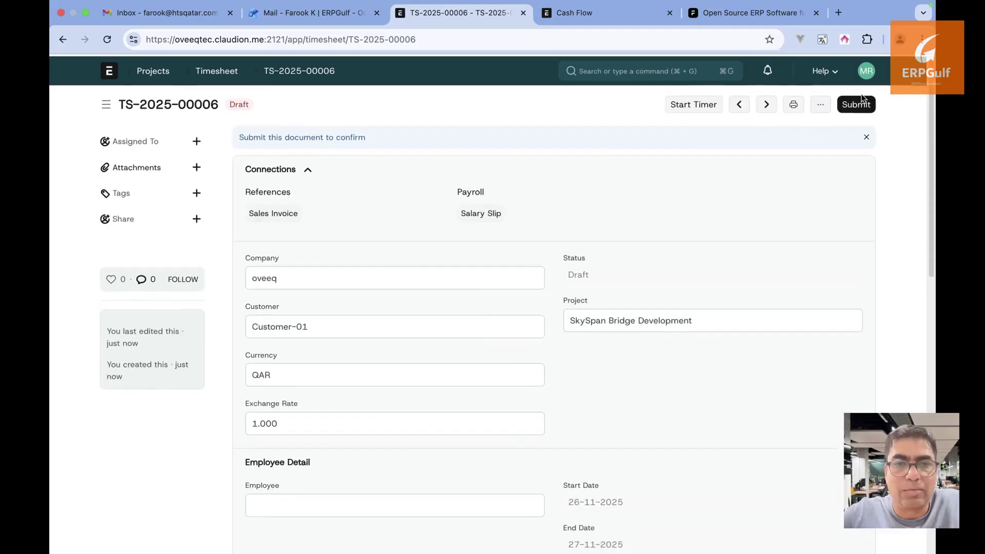
click(857, 105)
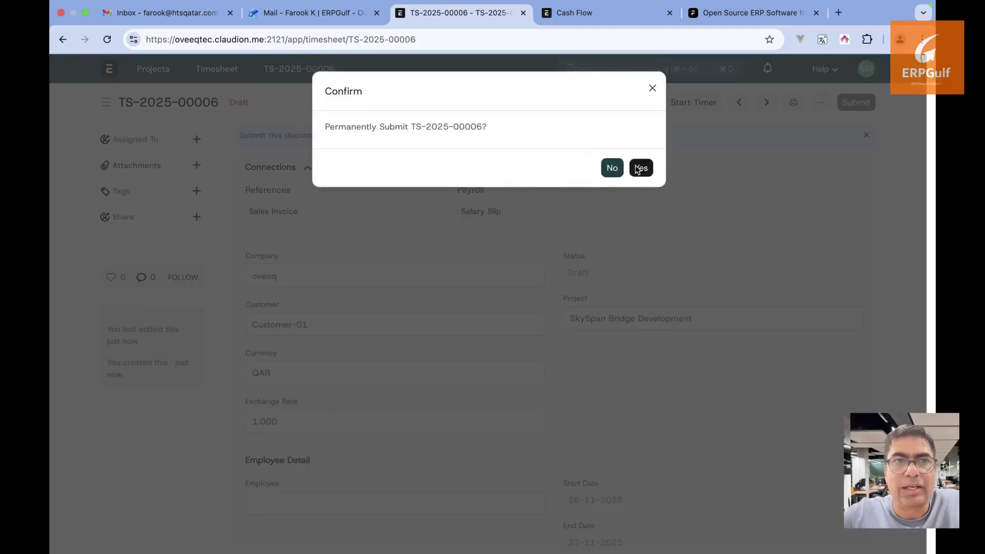
click(637, 170)
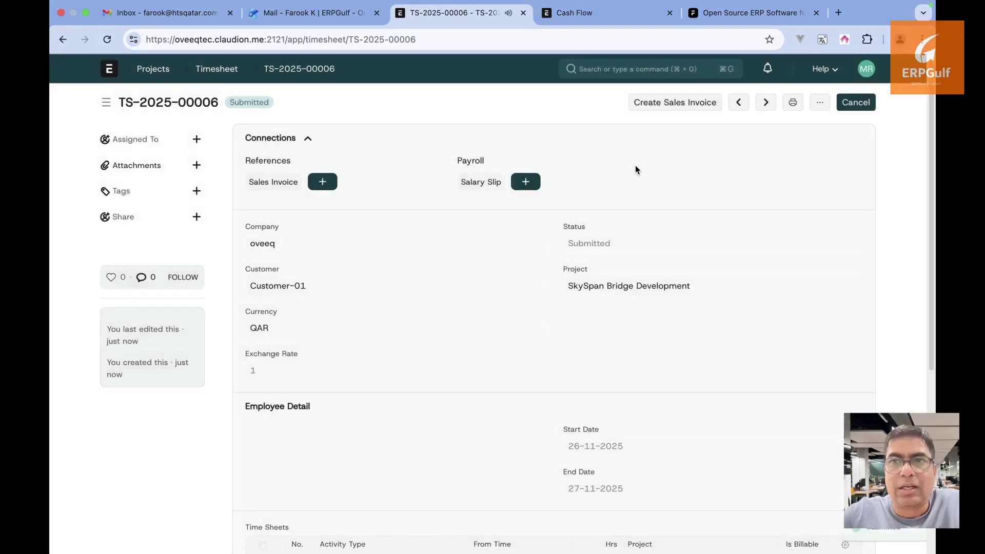
click(62, 41)
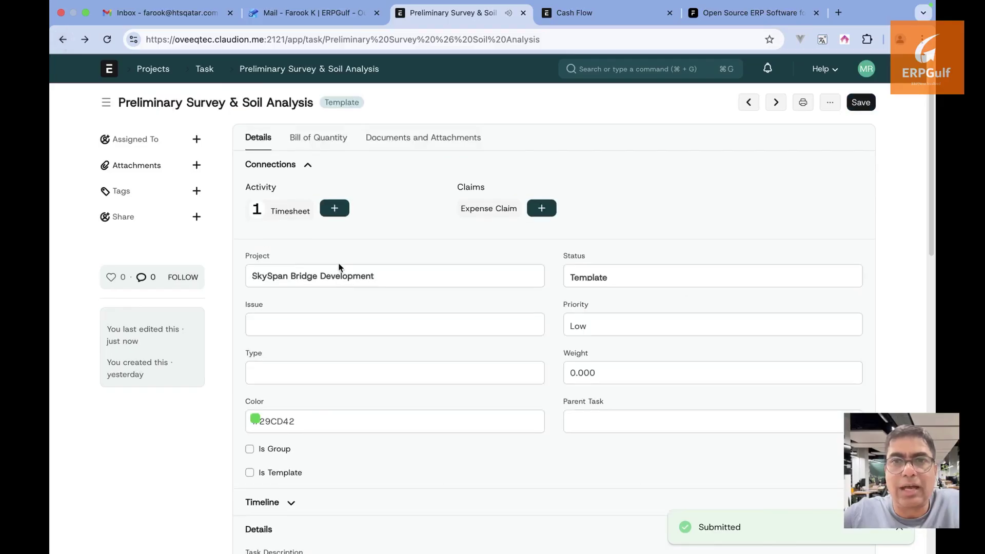
Expand the task's Costing section showing 100.00 costing and 200.00 billable amounts
scroll(338, 267, down, 10)
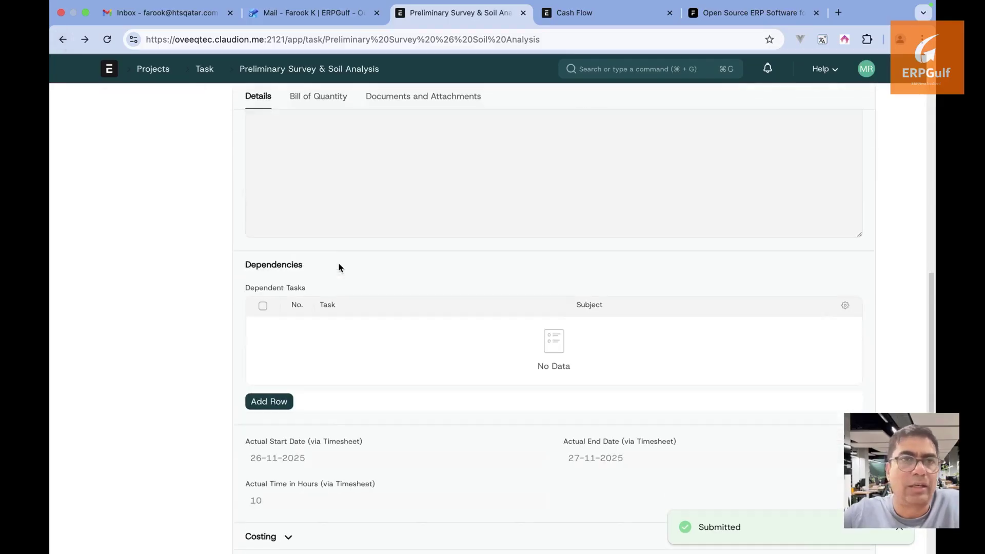
scroll(338, 267, down, 4)
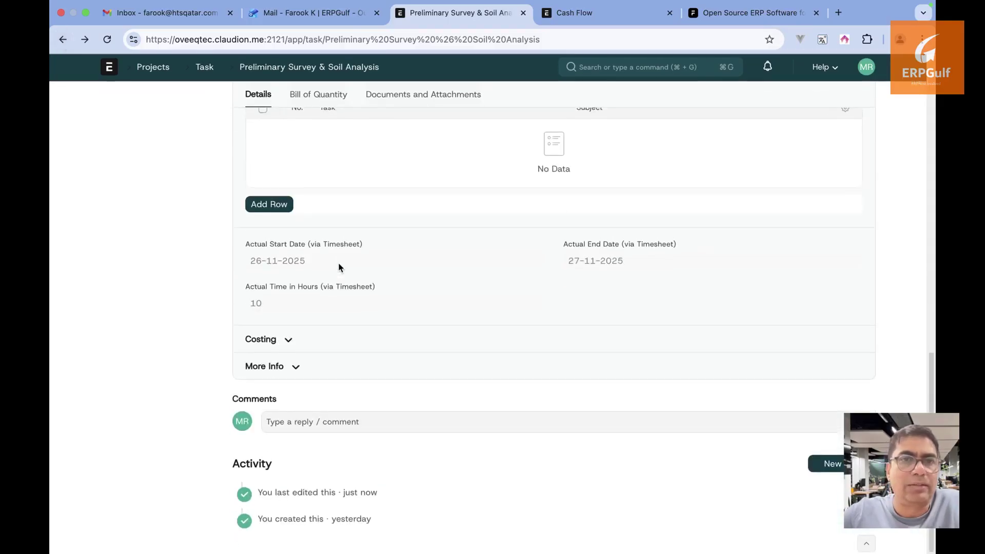
click(280, 345)
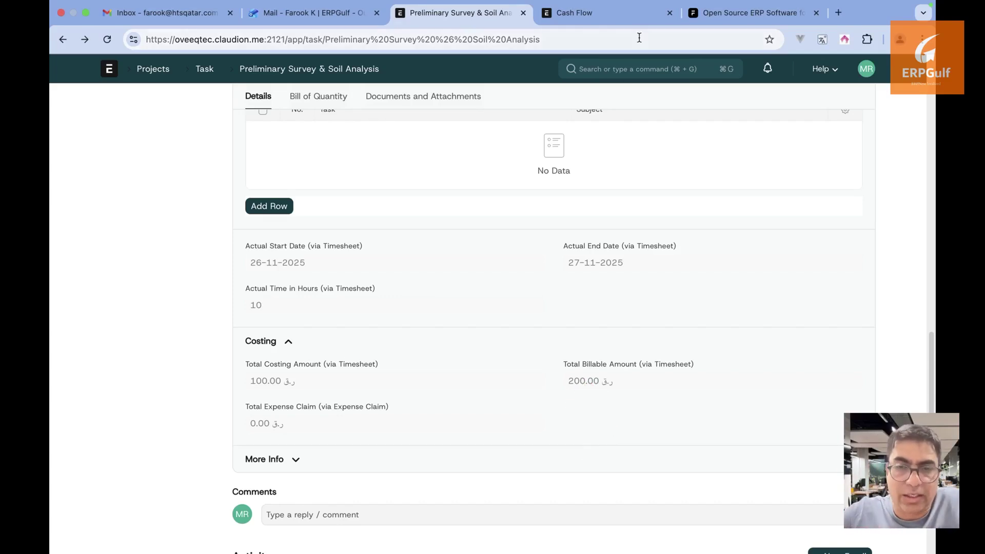
Search 'check' to open the Employee Checkin list on this site, then go back to the task
click(740, 16)
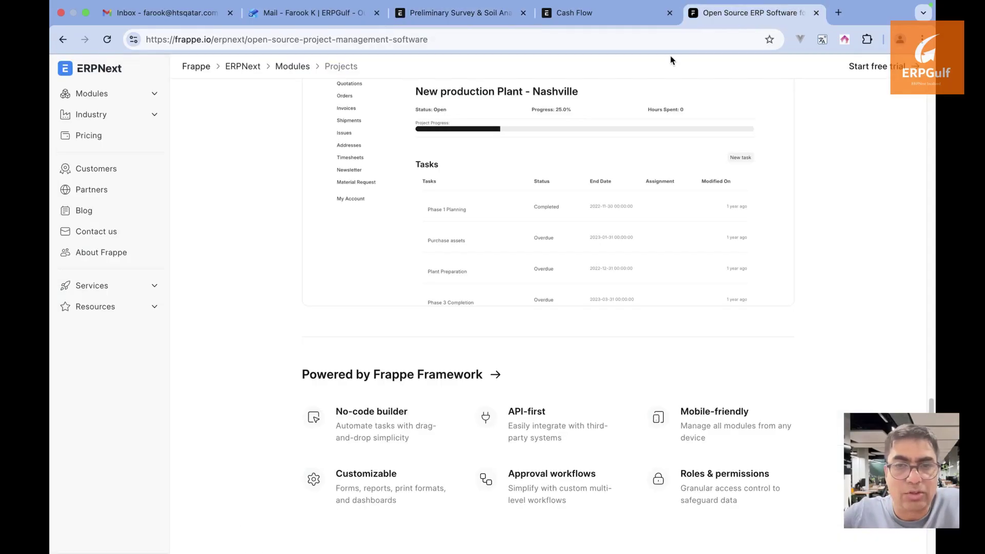
click(644, 21)
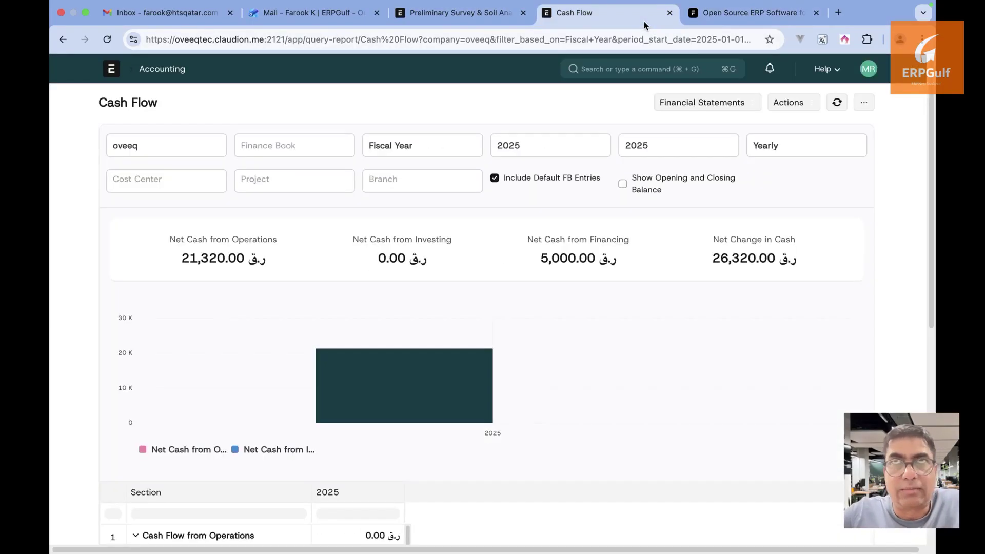
click(485, 21)
click(657, 68)
text(check)
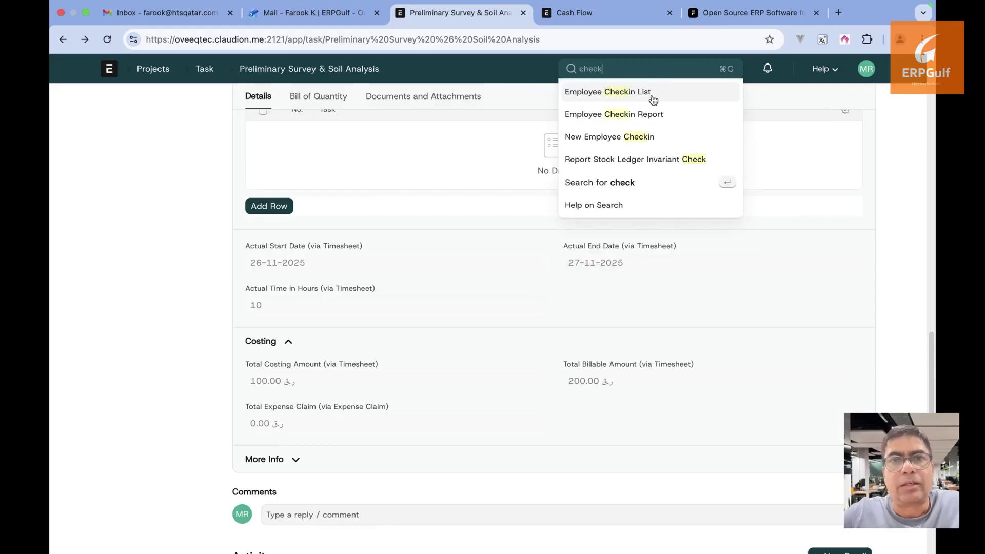
click(652, 97)
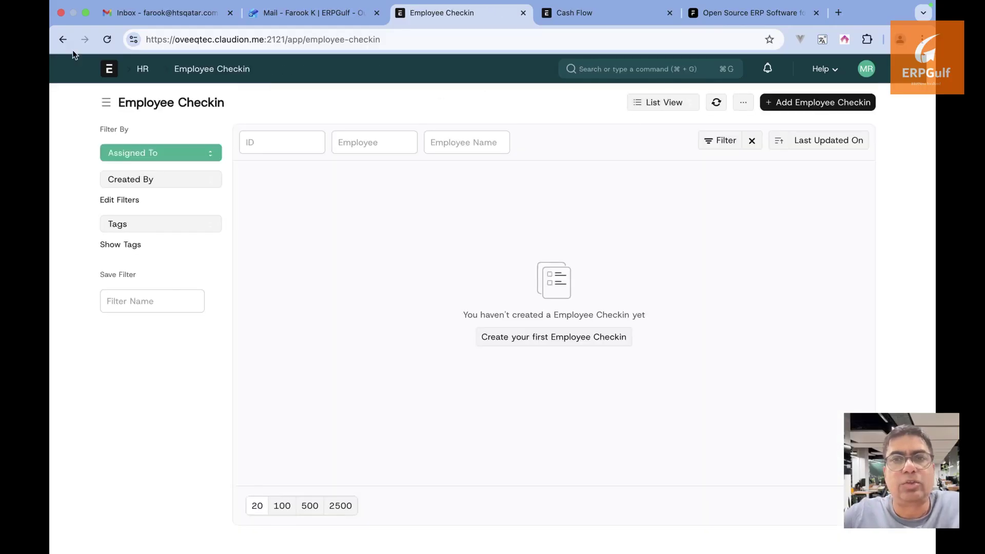
click(63, 39)
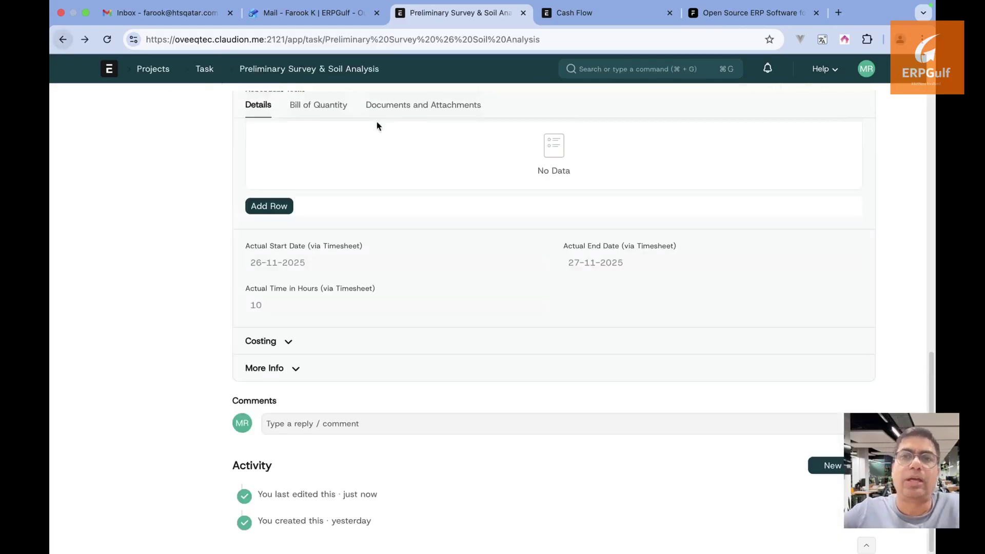
Load the second ERPNext site in a new tab and switch from the portal to the Desk
click(838, 13)
text(sy)
key(BackSpace)
key(BackSpace)
text(ay)
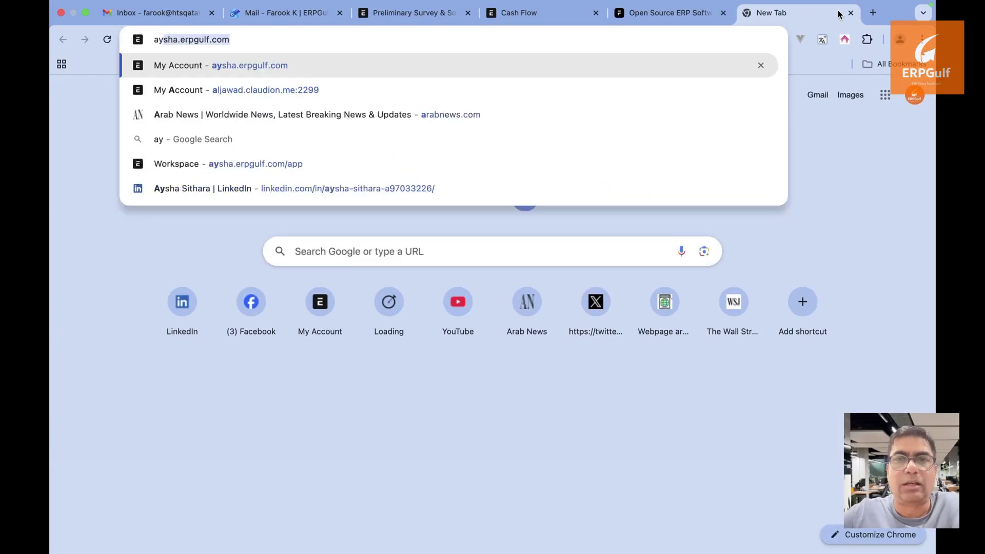
key(Return)
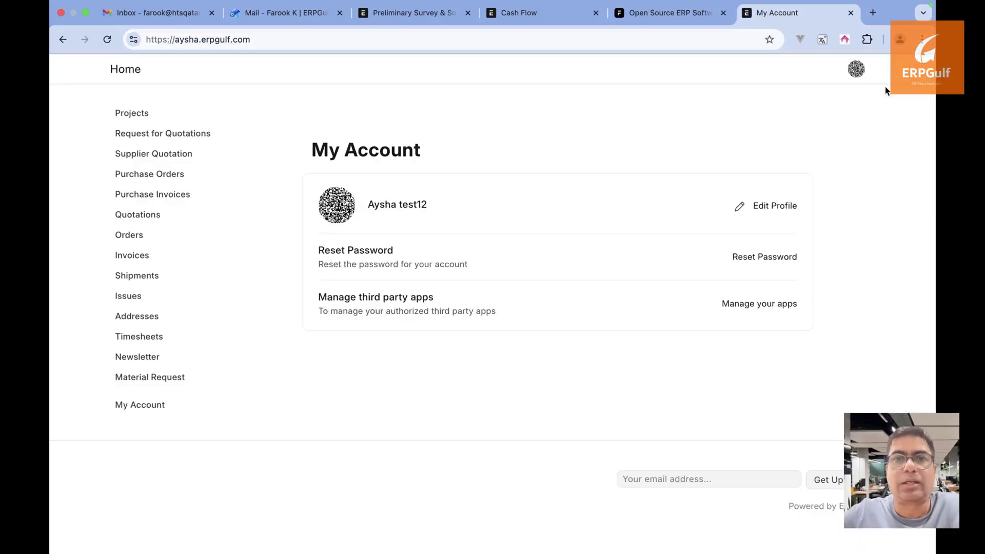
click(855, 68)
click(838, 134)
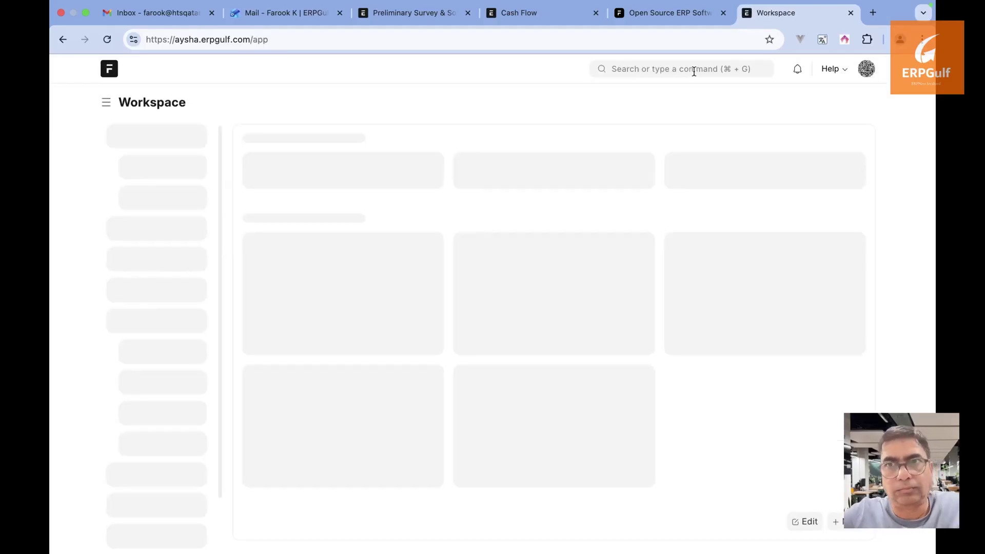
Open the second site's Employee Checkin list (99 entries), then return to the Cash Flow tab
click(692, 68)
text(check)
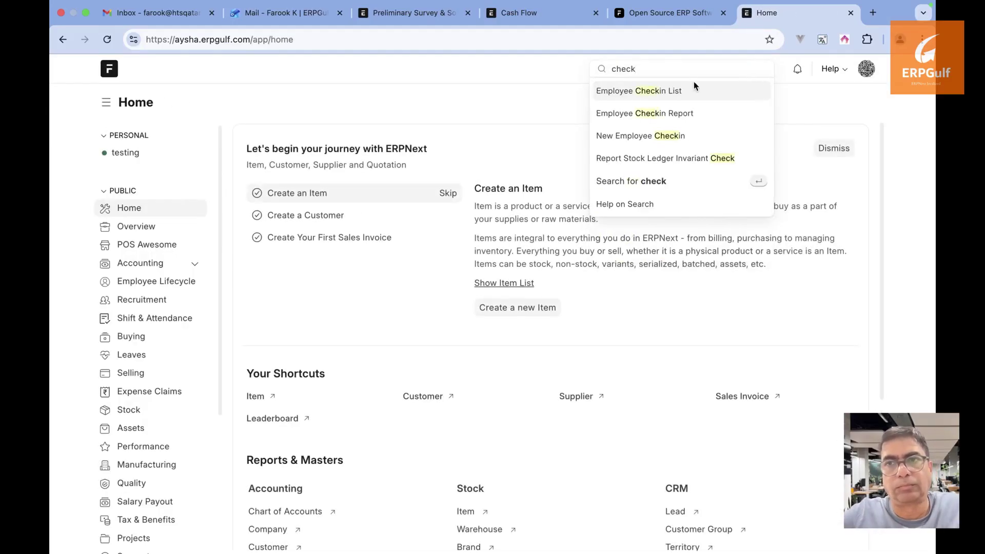
click(693, 88)
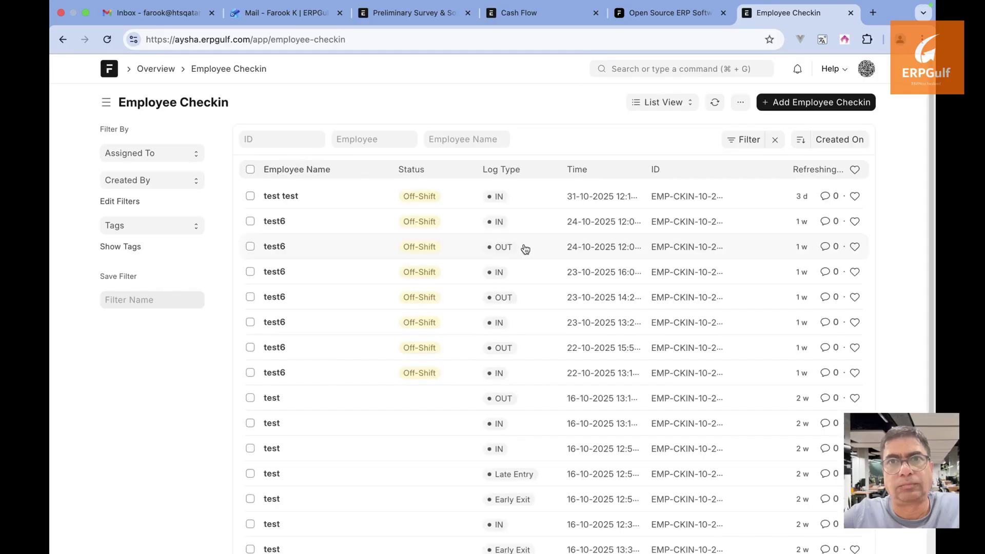
scroll(523, 248, down, 10)
scroll(523, 248, up, 10)
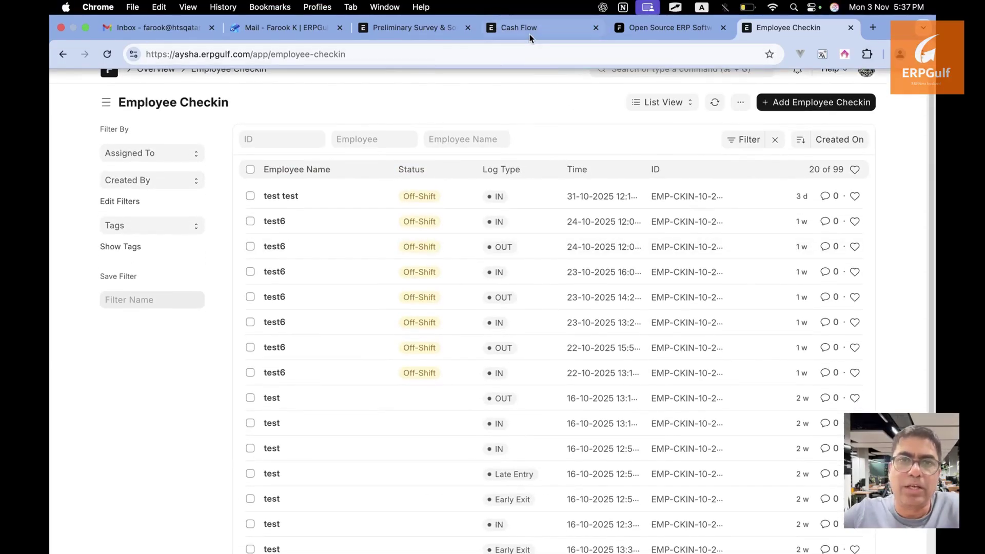
click(530, 33)
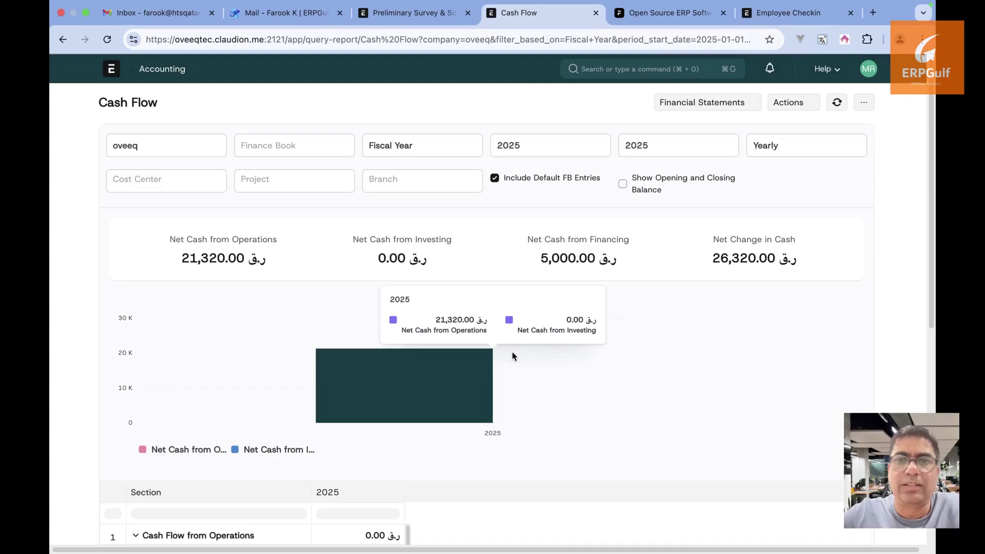
Return to the Preliminary Survey & Soil Analysis task and view its Bill of Quantity section
click(424, 15)
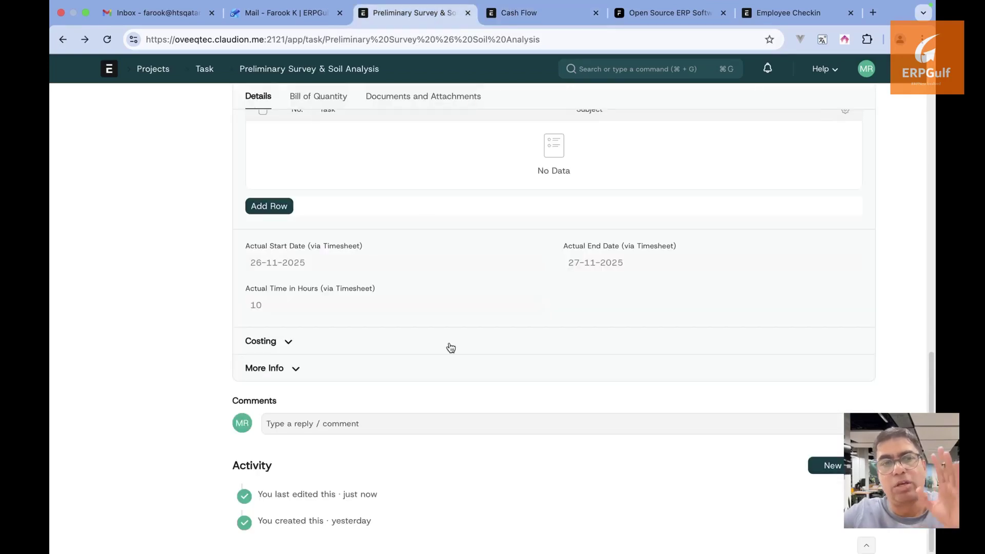
scroll(317, 339, up, 15)
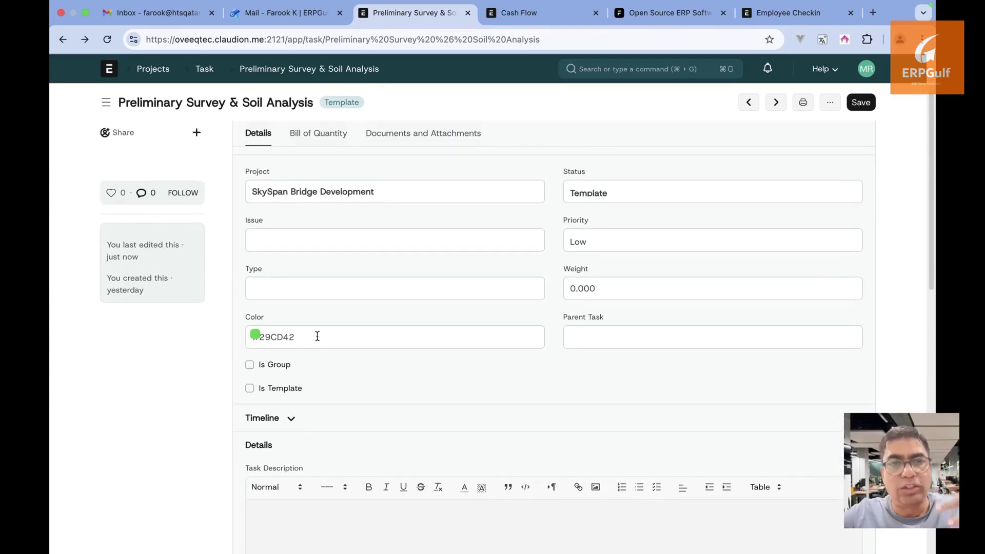
scroll(312, 248, up, 3)
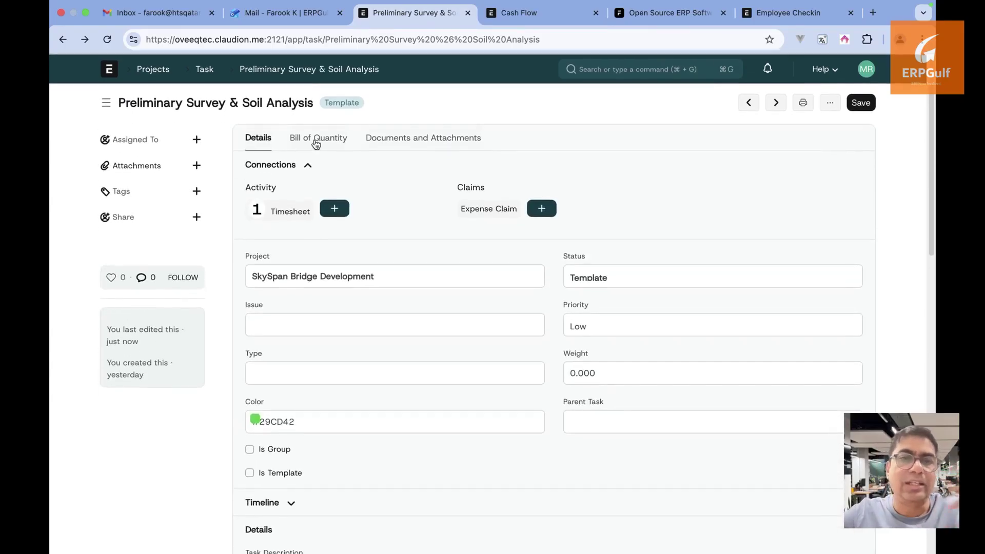
click(317, 134)
Review the Concrete Pier & Girder Casting task, then go to the Manufacturing workspace
click(204, 71)
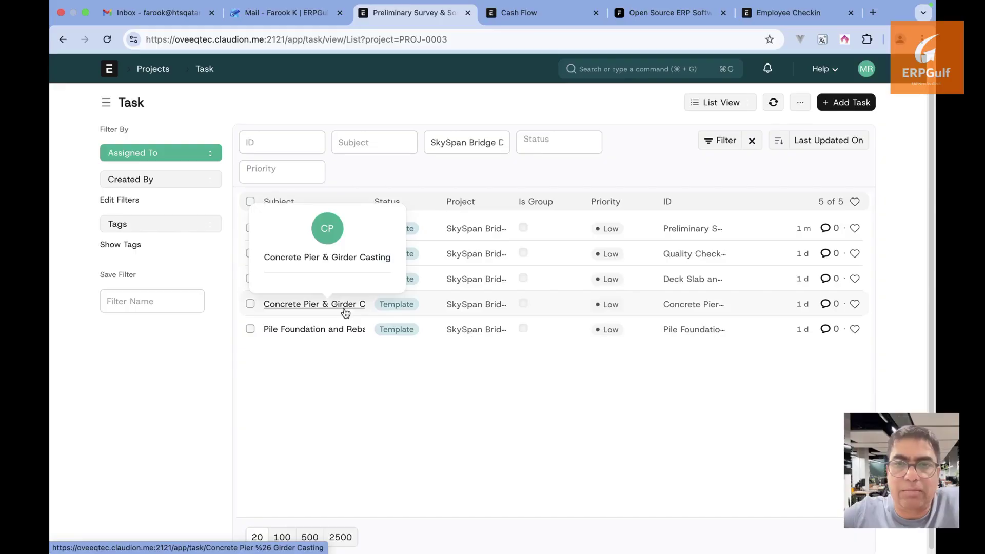
click(345, 310)
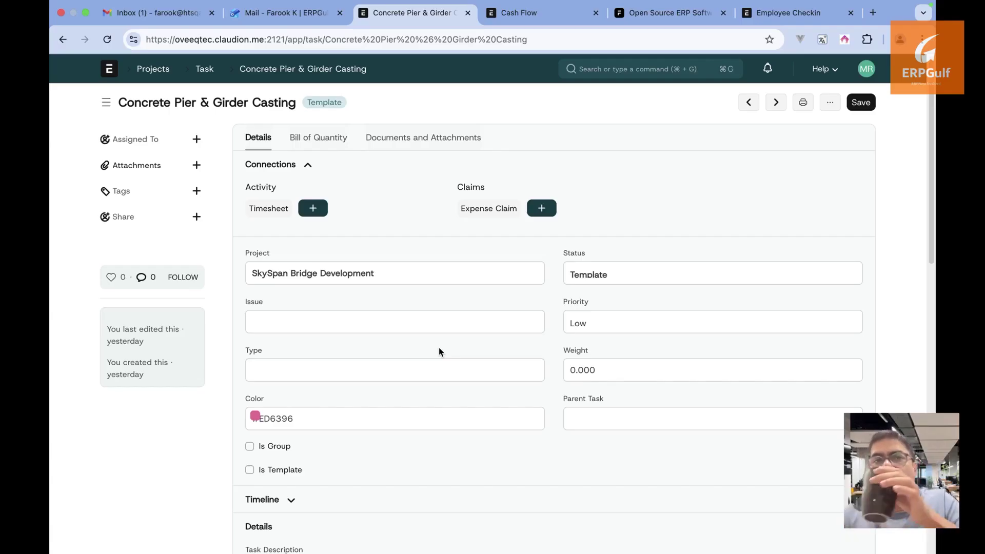
scroll(439, 351, down, 2)
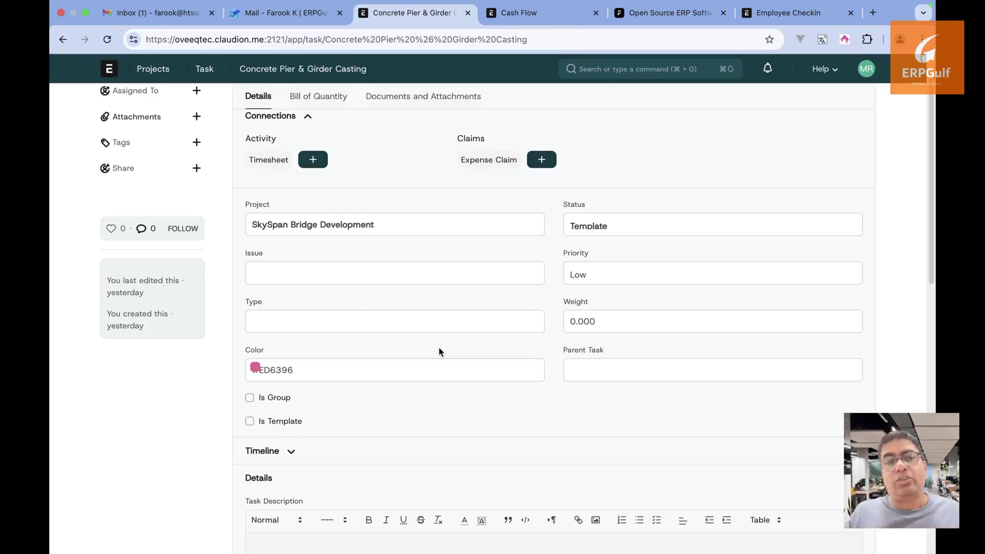
scroll(439, 349, down, 2)
scroll(439, 349, up, 4)
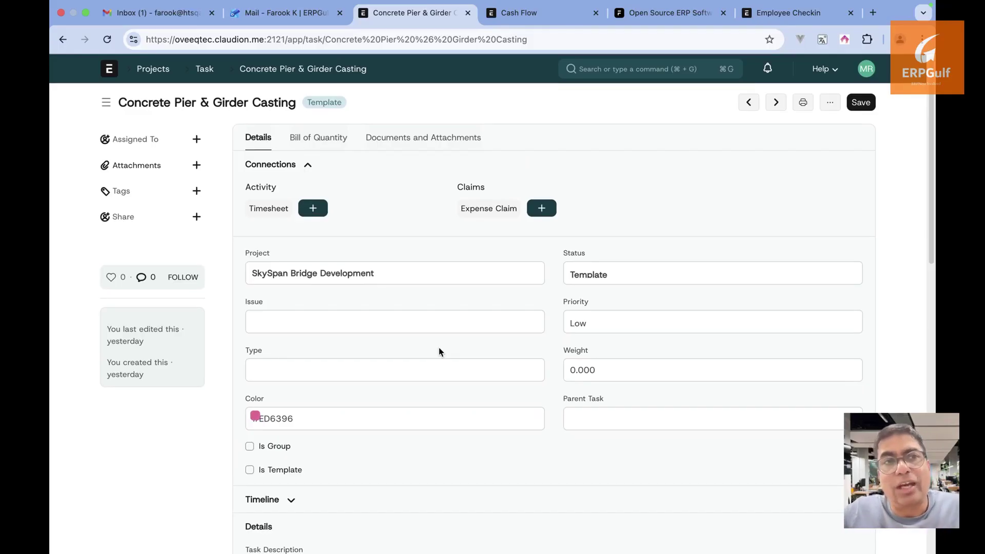
click(113, 69)
click(183, 409)
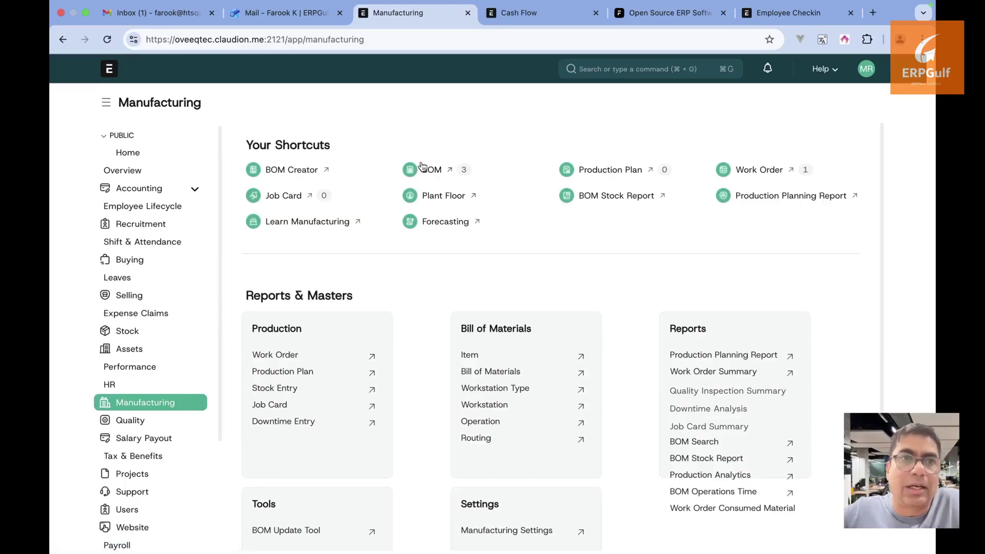
Open BOM-Concrete (M25 Grade)-001 from the BOM list and review its production item
click(422, 168)
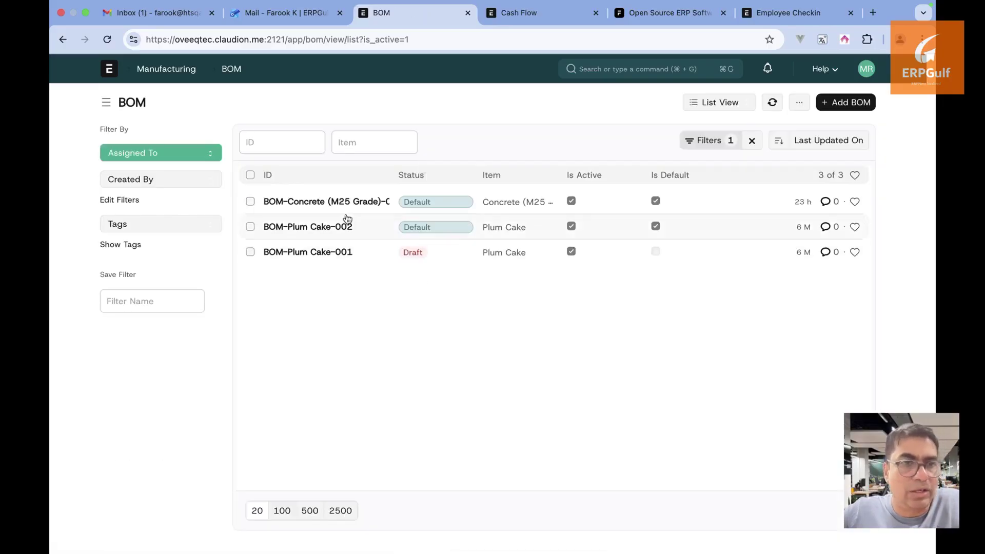
click(340, 201)
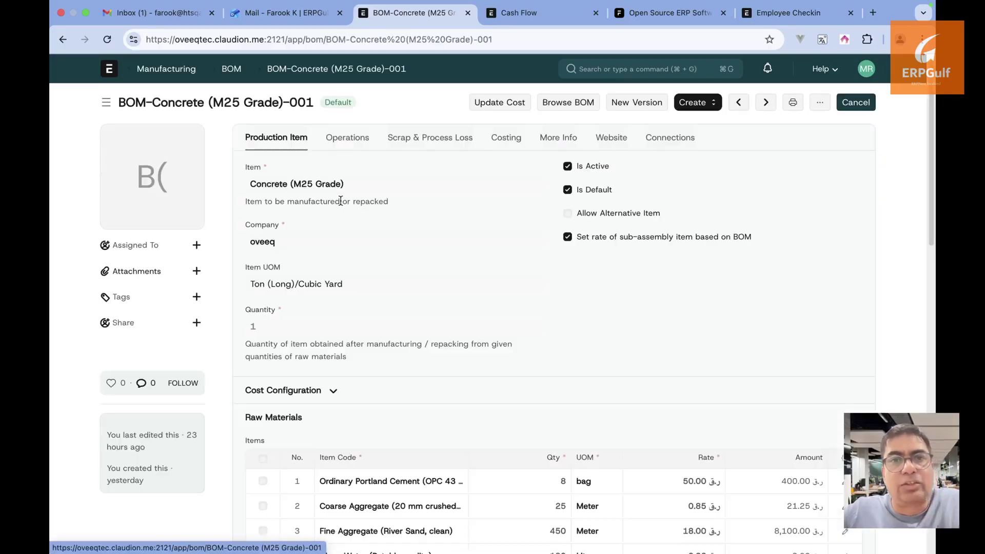
scroll(446, 300, down, 2)
scroll(446, 298, up, 3)
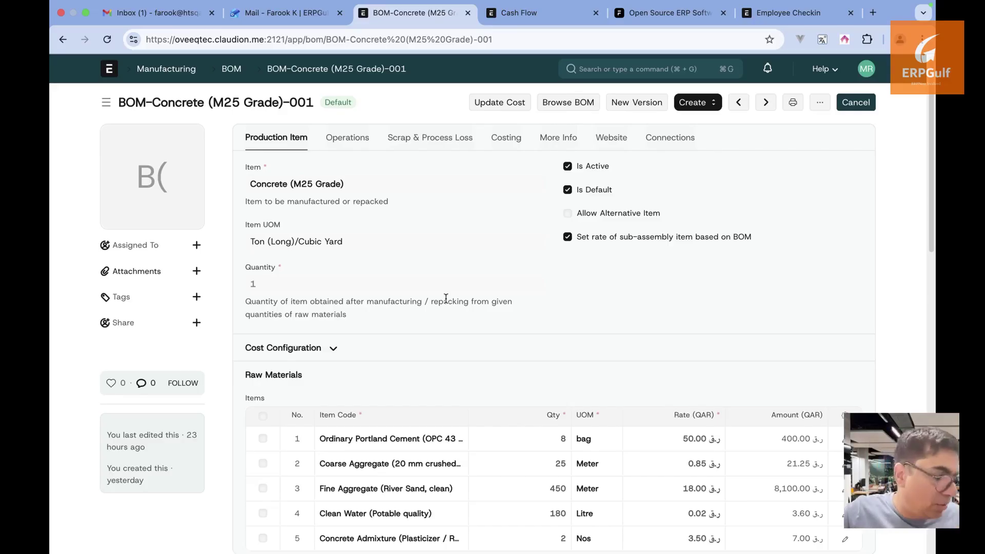
scroll(446, 298, down, 2)
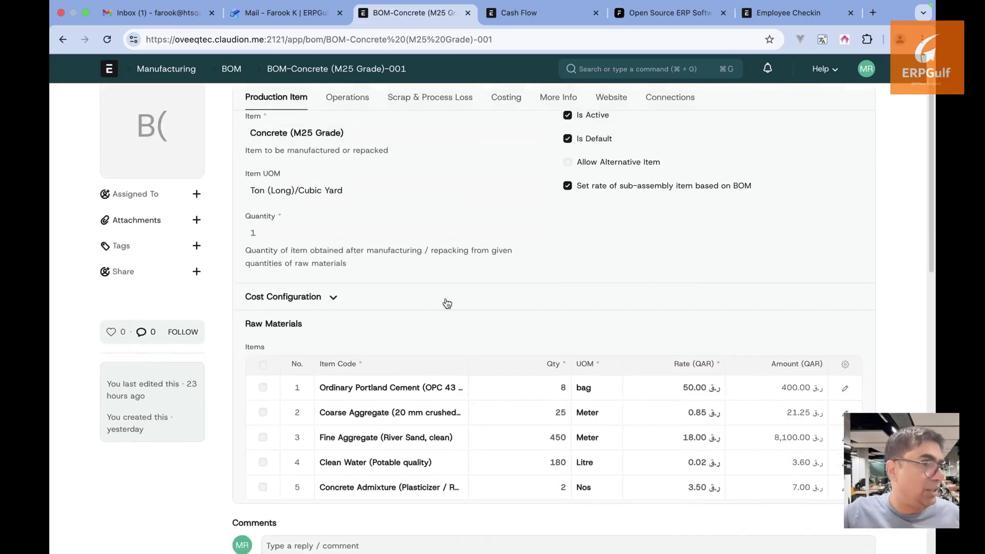
scroll(446, 298, down, 2)
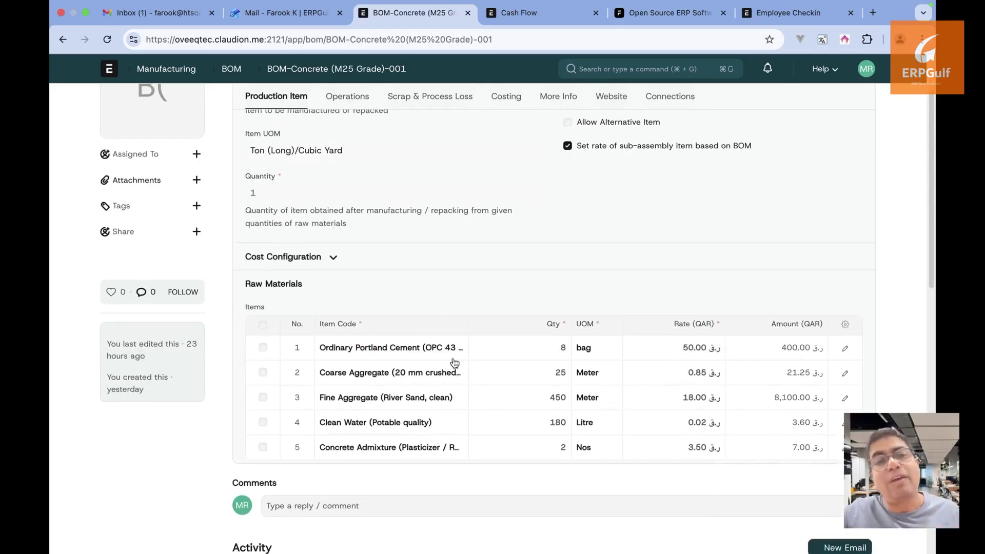
scroll(406, 333, up, 4)
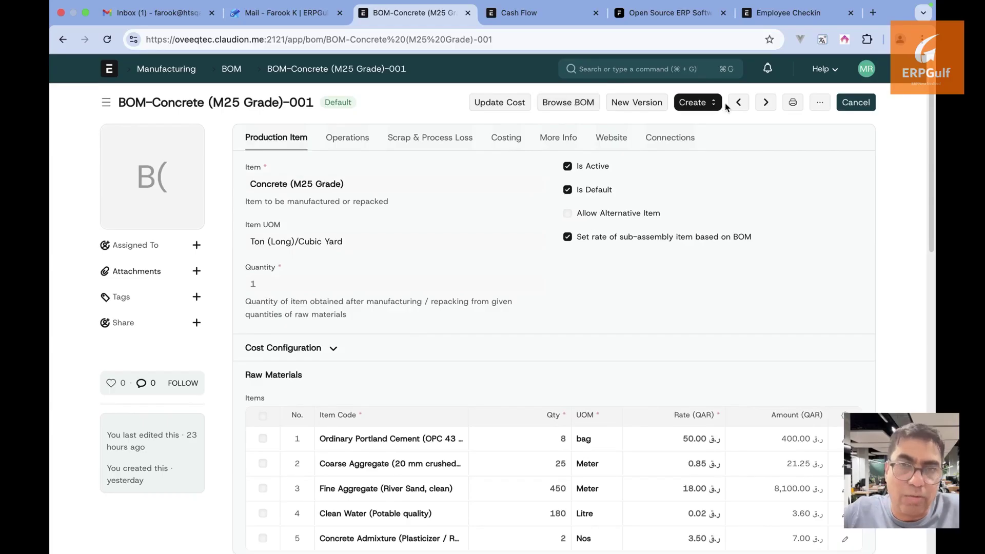
Check the BOM's Create options, then review raw materials: cement, coarse aggregate, sand, water, admixture
click(702, 106)
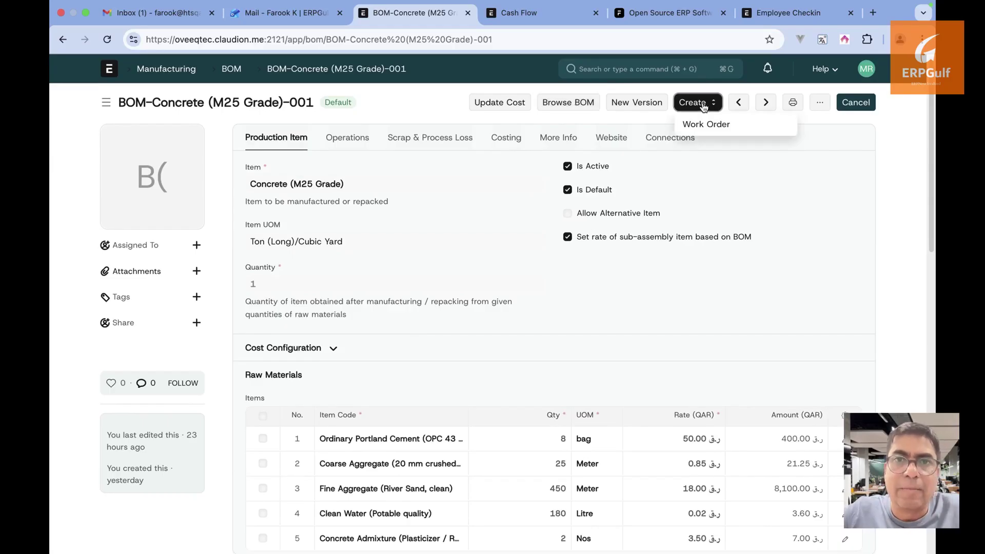
click(605, 368)
scroll(605, 368, down, 2)
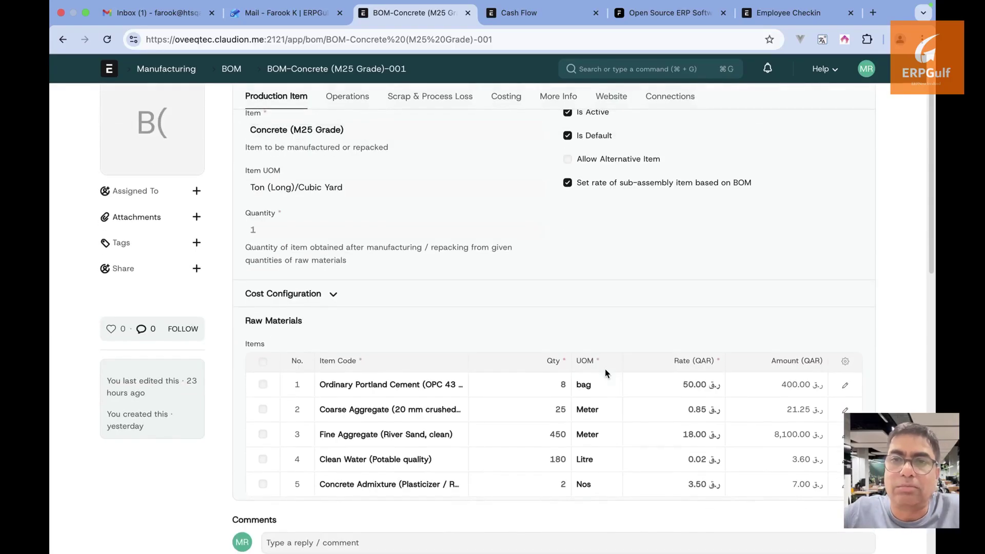
scroll(605, 368, down, 1)
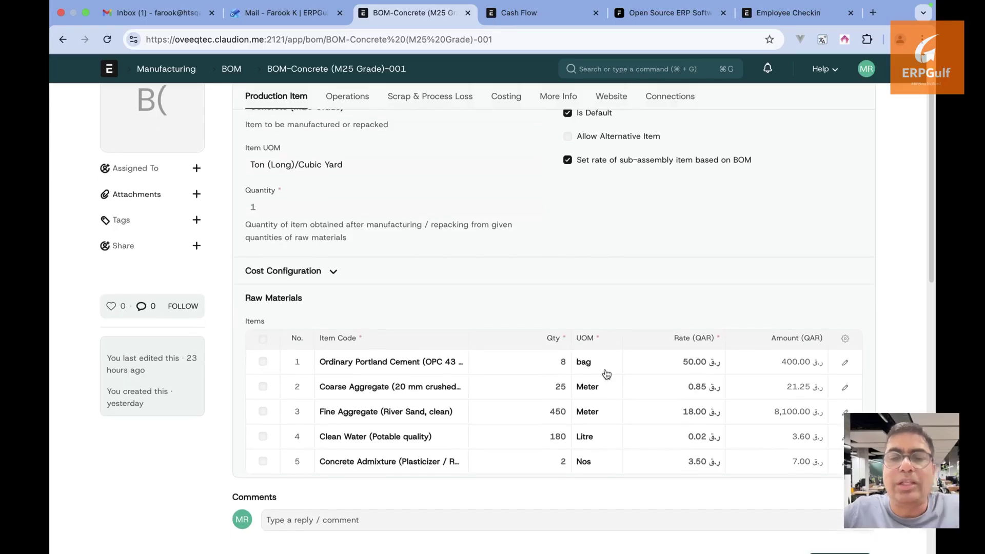
scroll(605, 368, up, 3)
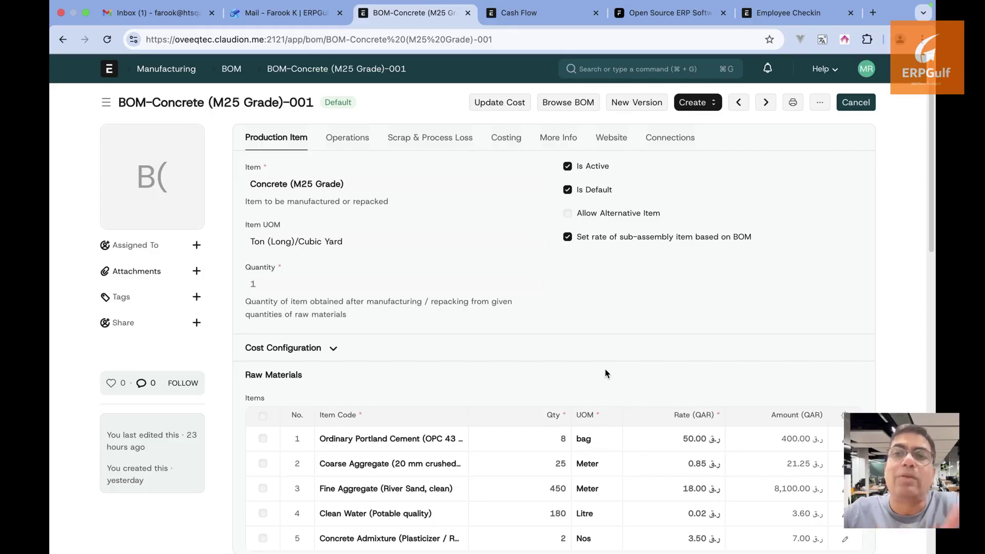
scroll(604, 368, down, 1)
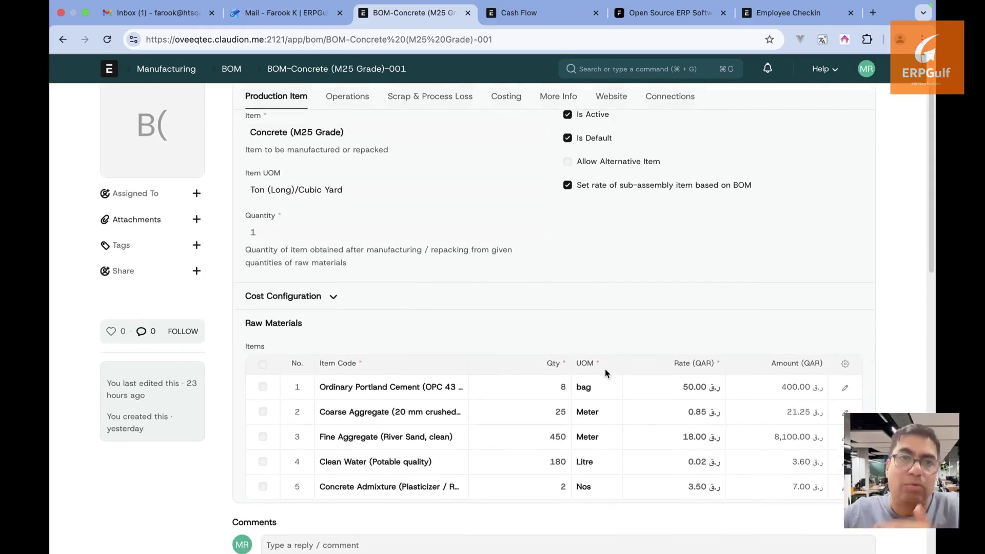
scroll(604, 369, up, 1)
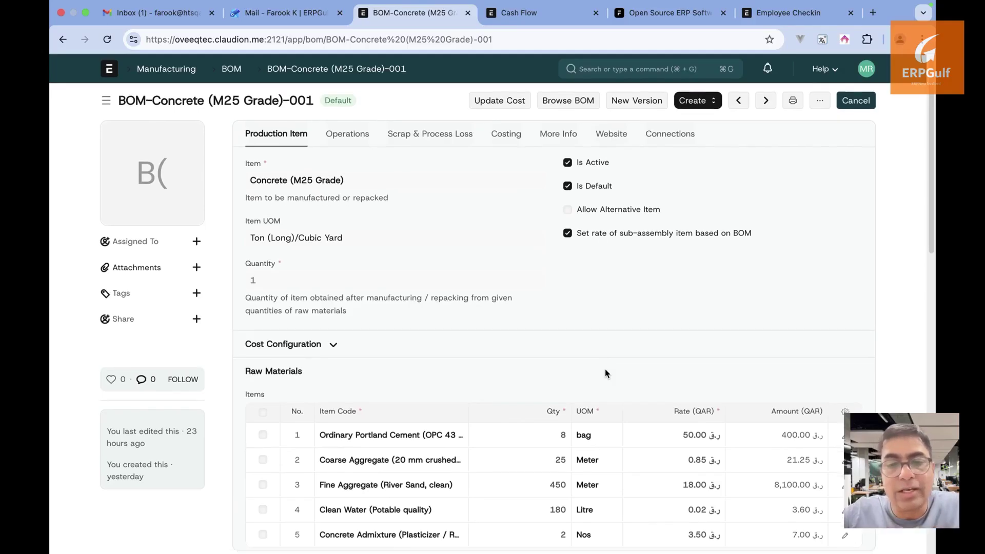
scroll(605, 368, down, 1)
scroll(604, 368, up, 1)
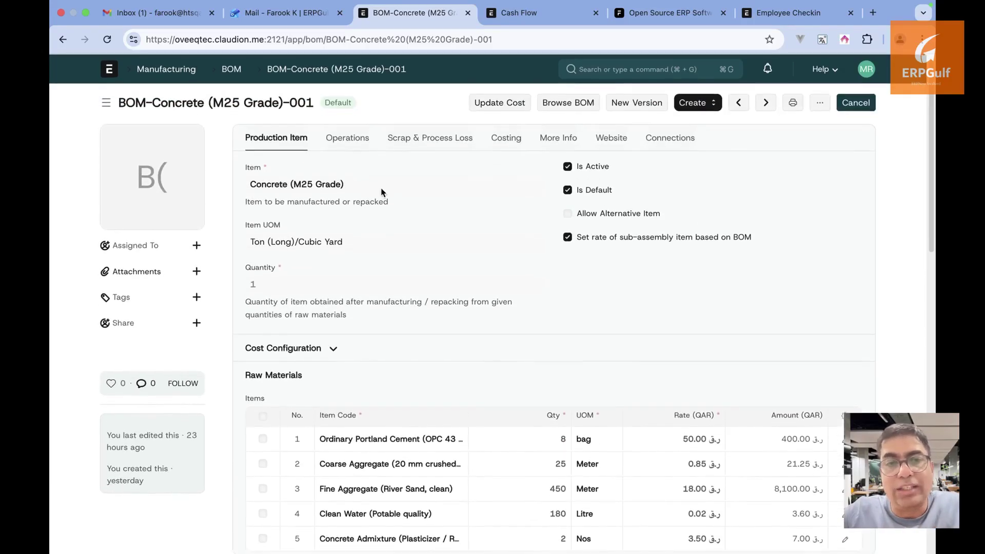
Confirm the Production Plan list is empty, then return to the Manufacturing workspace
click(188, 72)
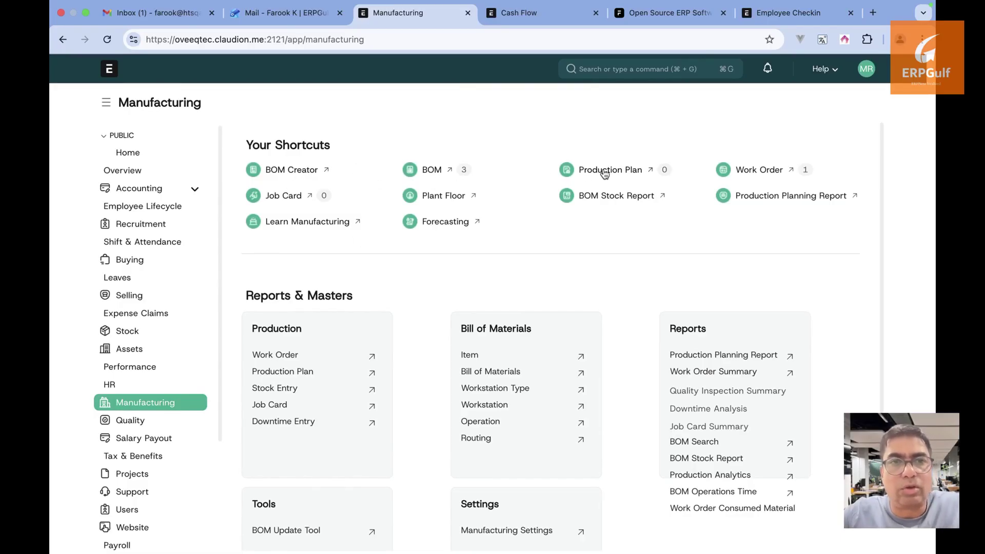
click(633, 169)
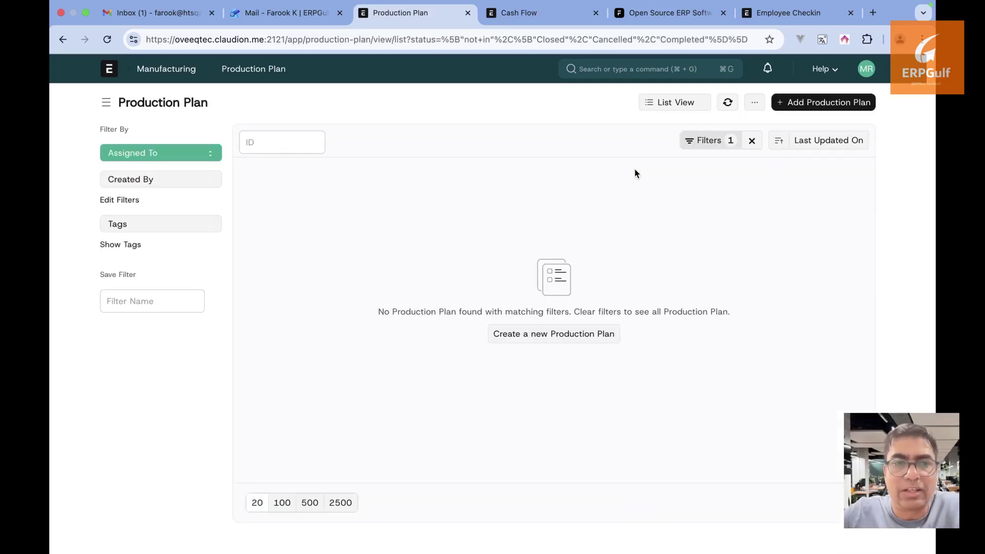
click(62, 40)
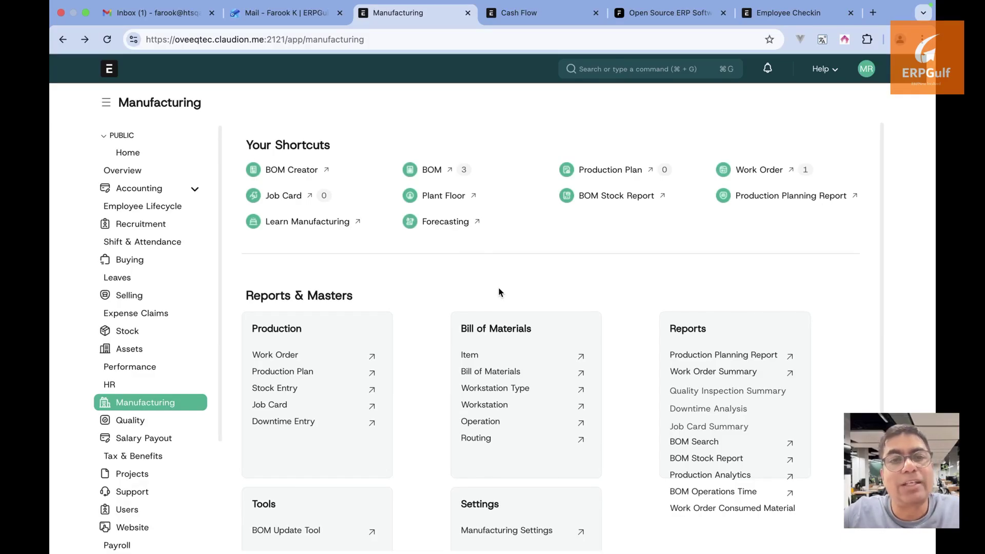
scroll(499, 292, down, 3)
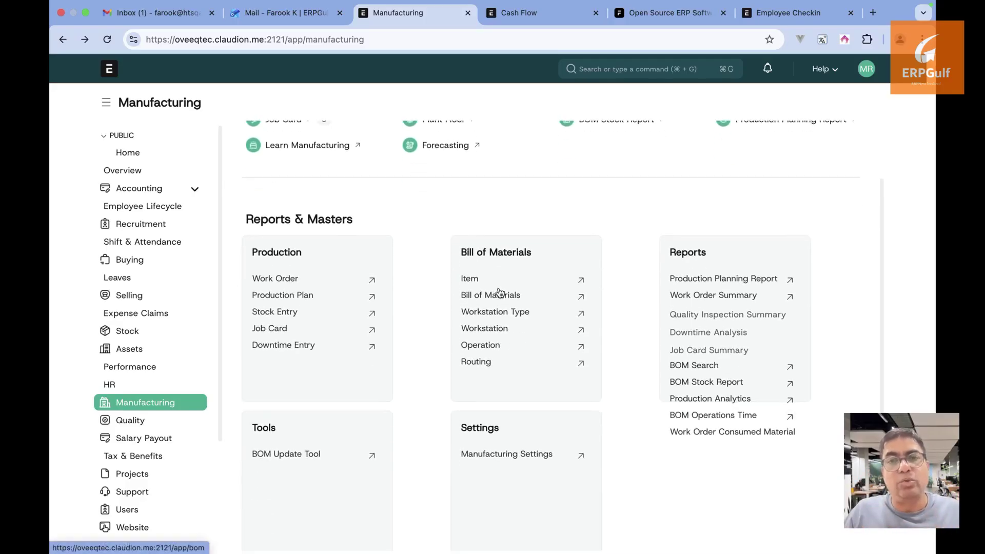
scroll(499, 292, up, 3)
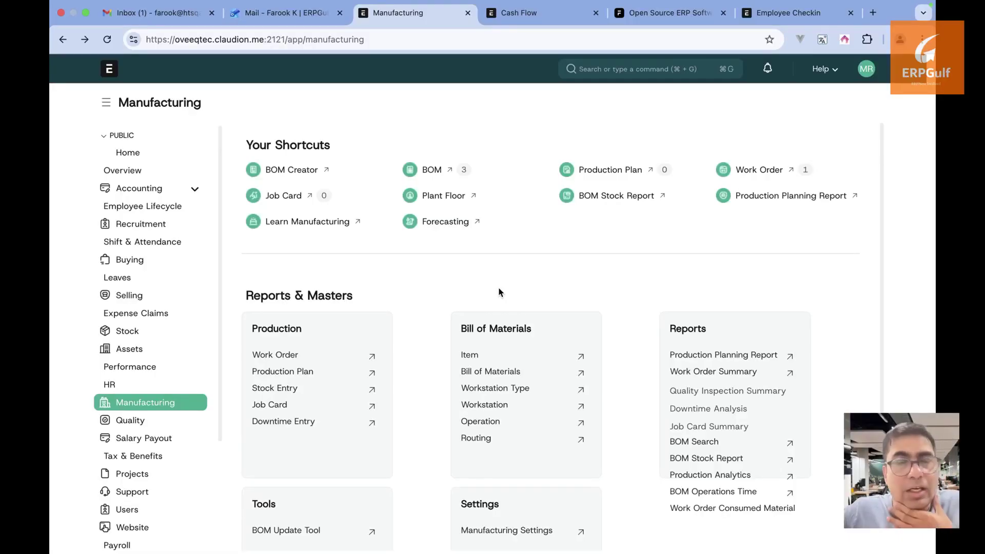
Go to the Projects workspace and open the Task list with its filter cleared
click(110, 70)
scroll(200, 370, down, 2)
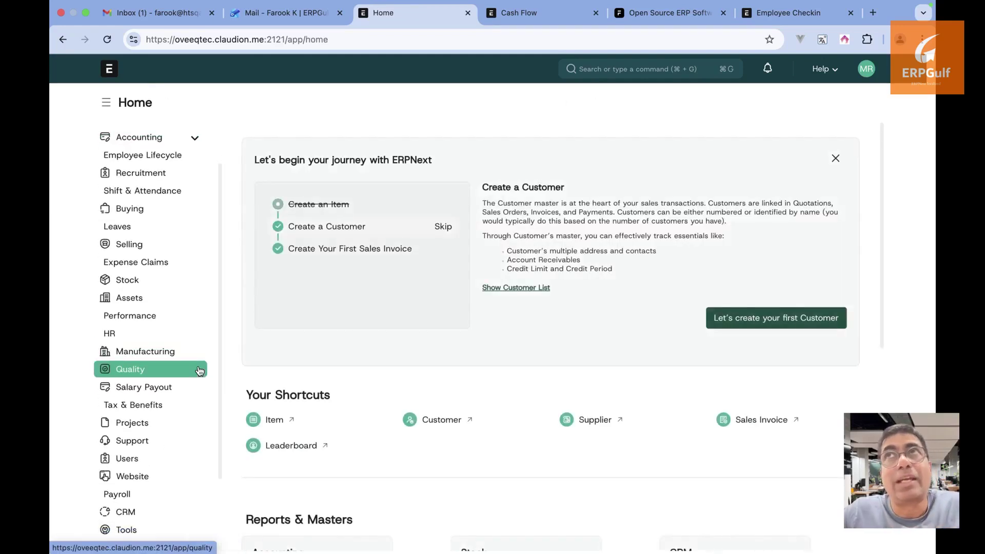
click(162, 424)
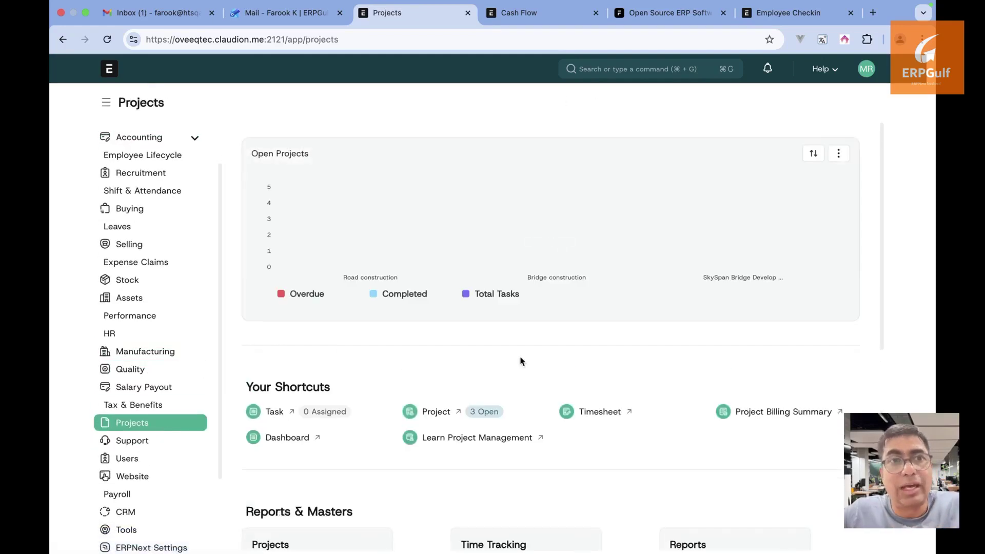
scroll(521, 361, down, 3)
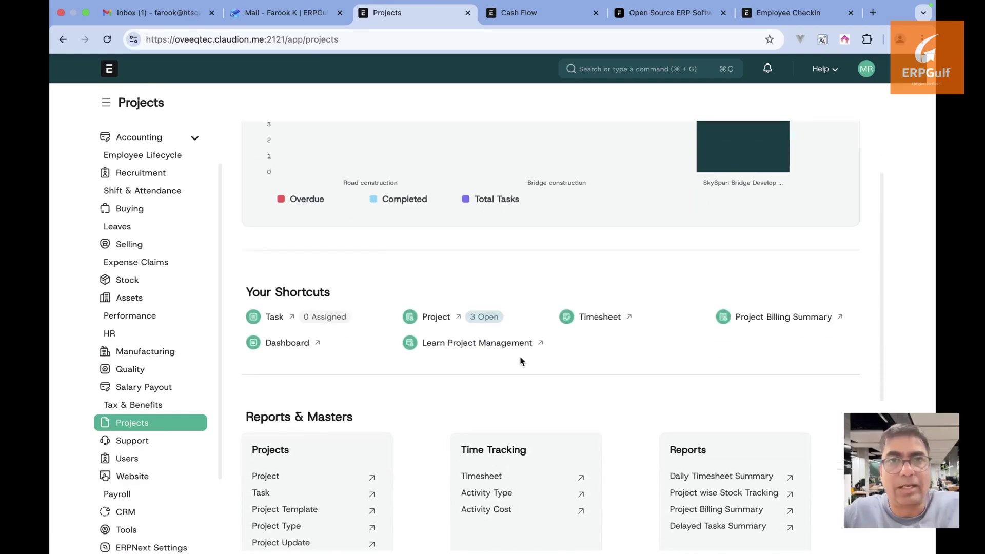
scroll(521, 362, down, 1)
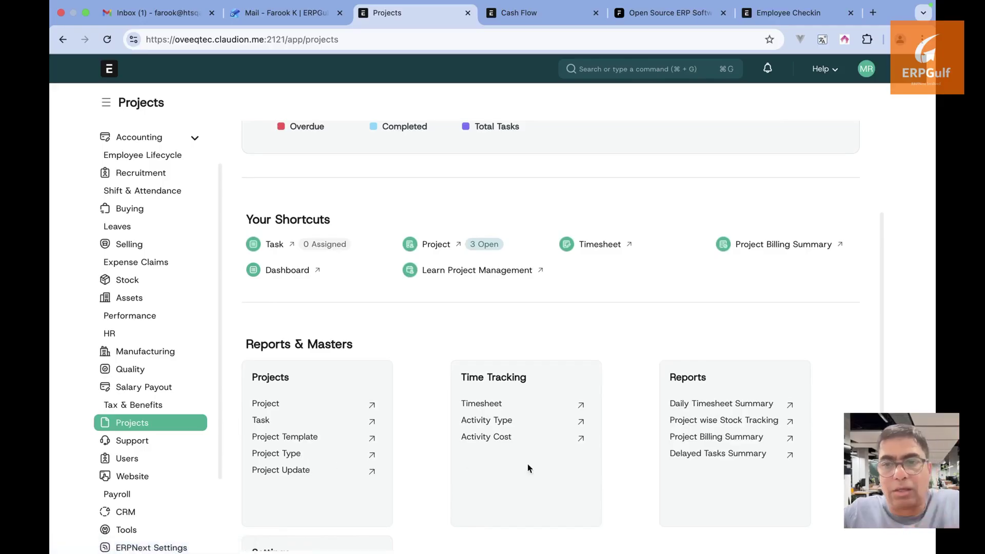
scroll(571, 472, up, 3)
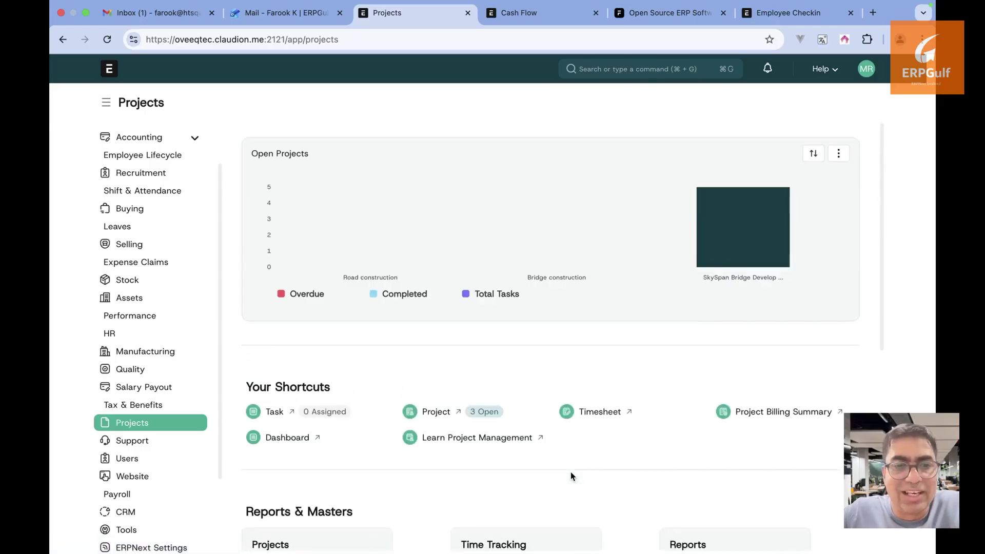
click(277, 412)
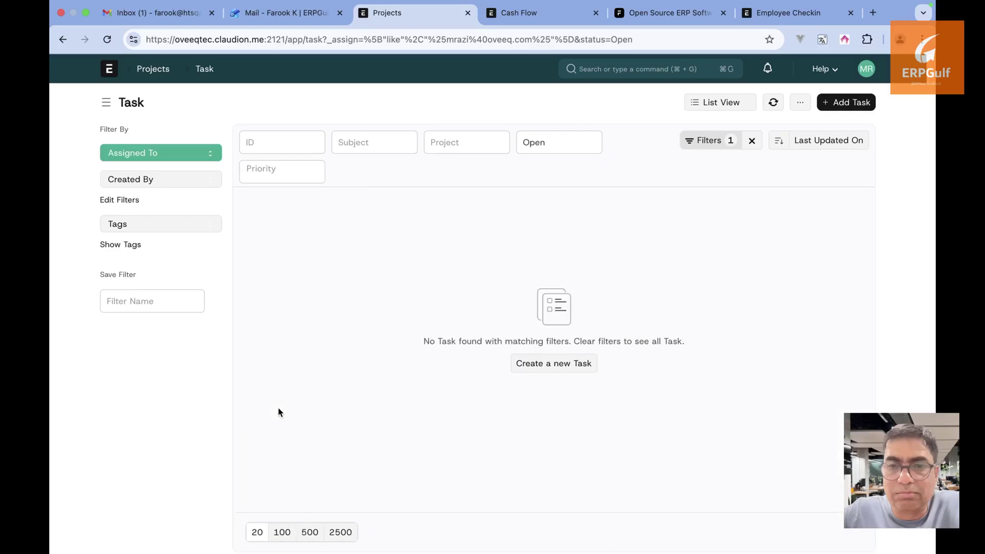
click(752, 141)
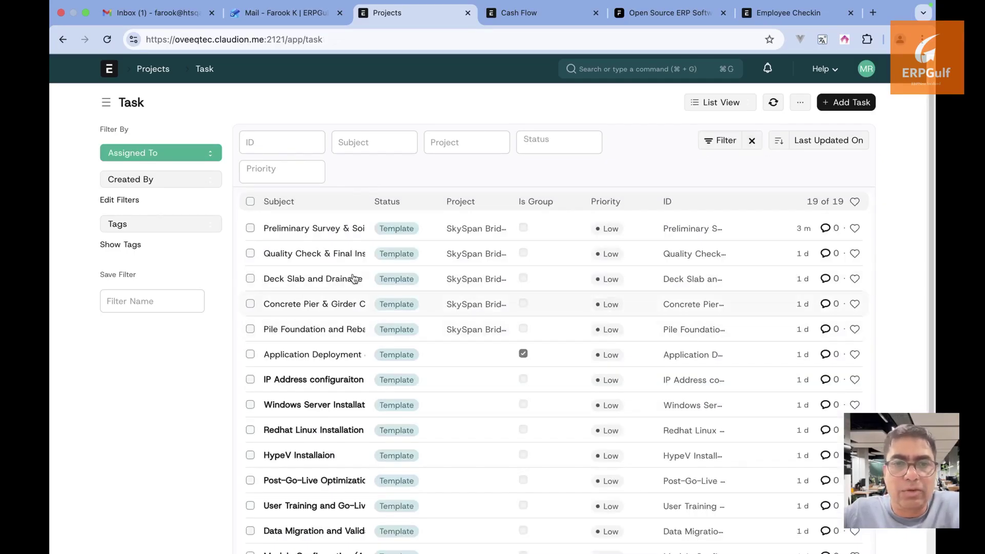
Review the Preliminary Survey & Soil Analysis task's details and timeline, then return to Projects
click(331, 229)
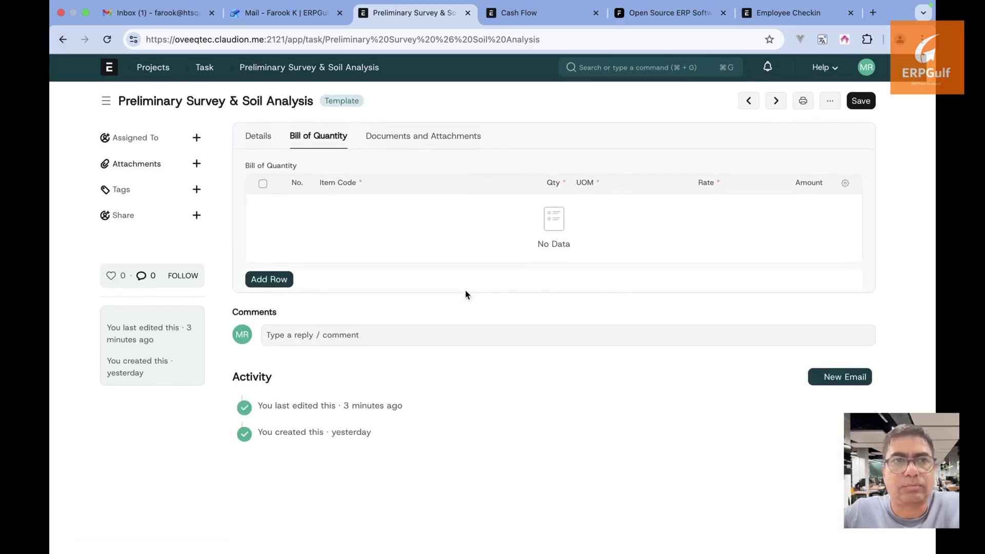
click(249, 147)
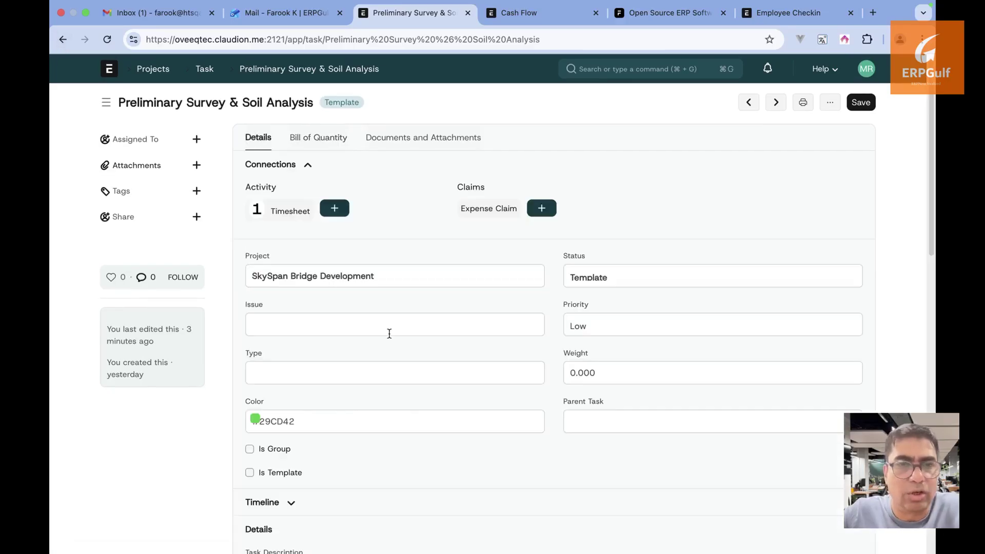
scroll(389, 334, down, 5)
click(285, 253)
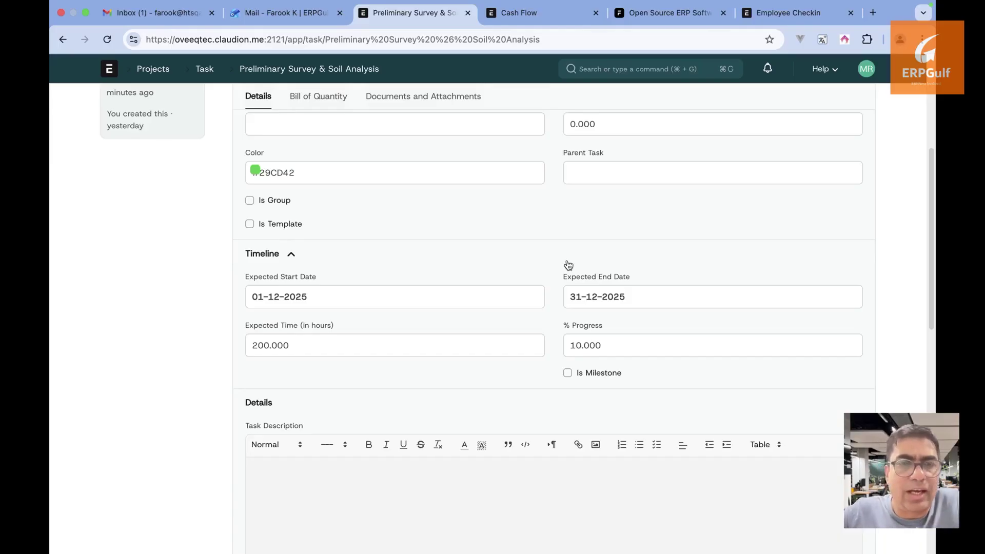
click(146, 69)
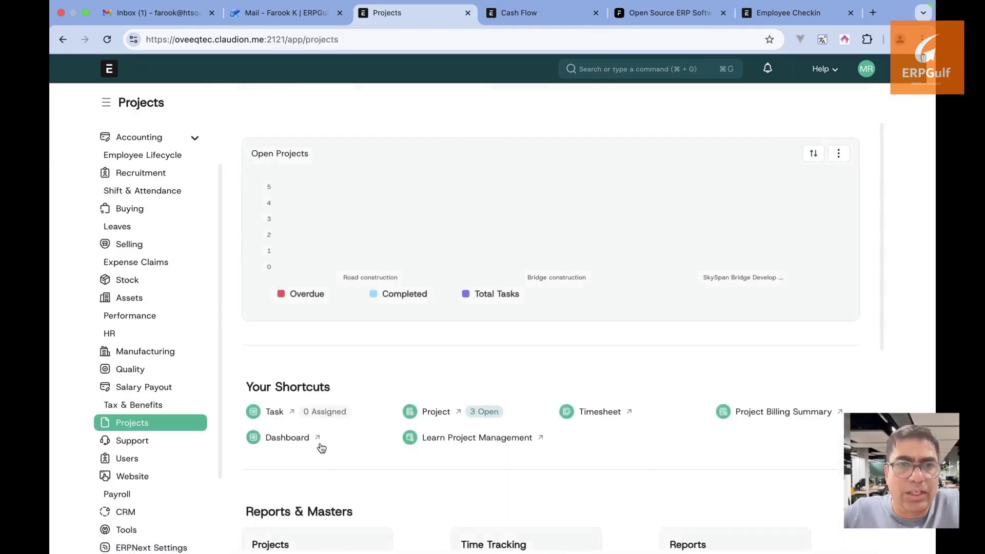
scroll(321, 449, down, 4)
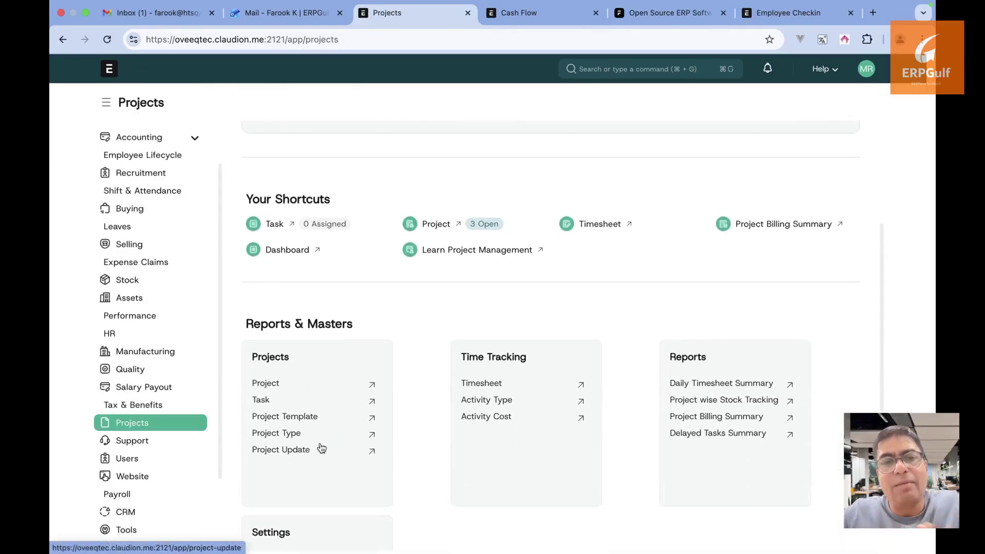
scroll(321, 448, down, 2)
click(306, 488)
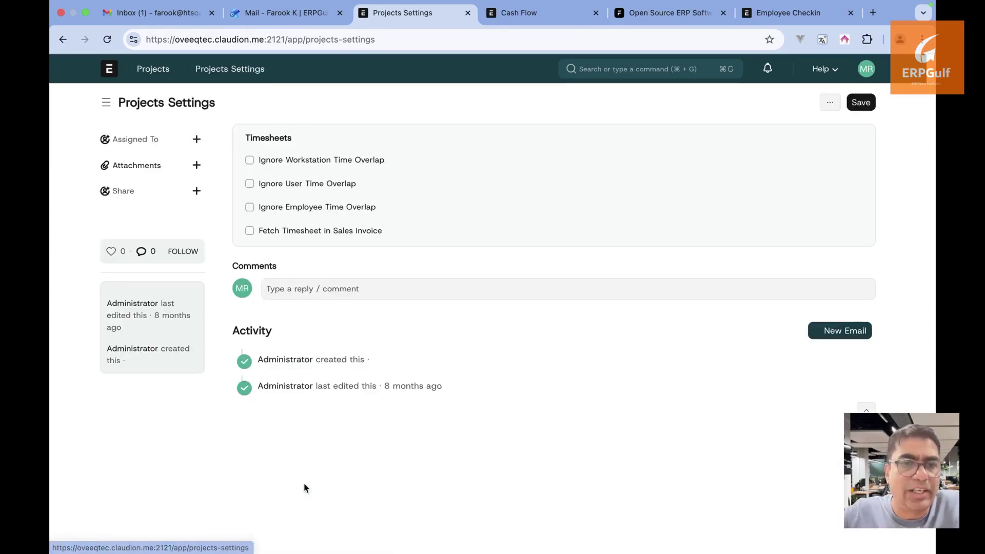
click(350, 187)
click(350, 187)
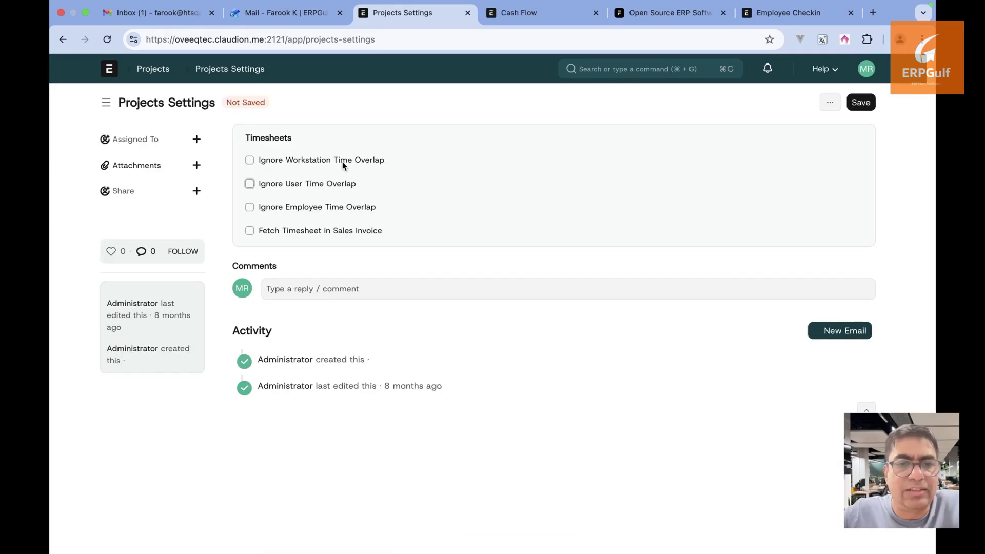
click(343, 161)
click(340, 160)
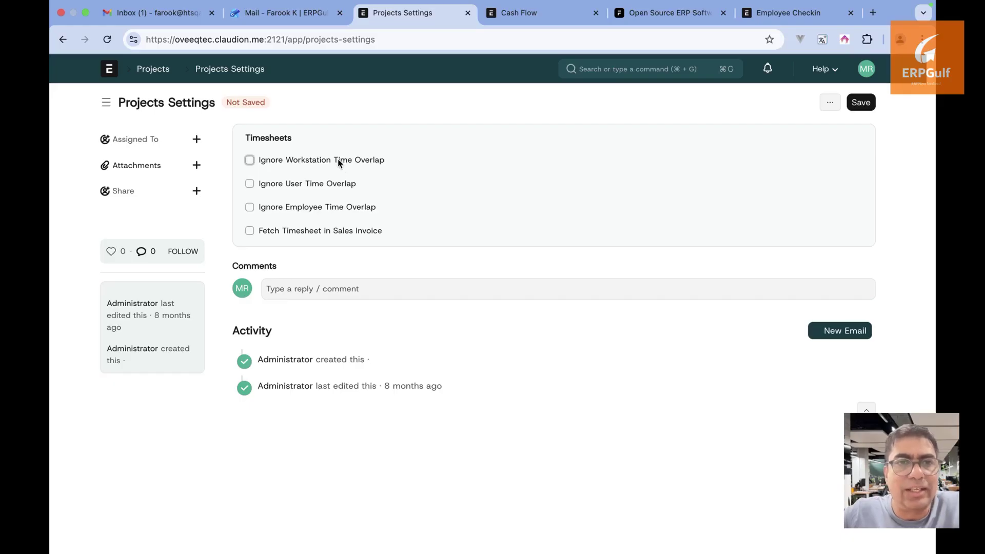
click(63, 40)
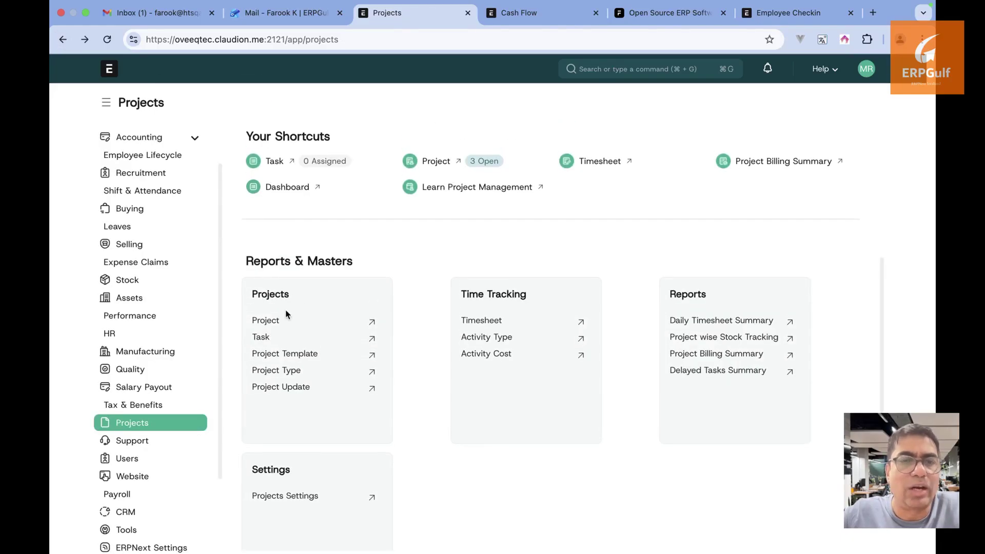
Open SkySpan Bridge Development (PROJ-0003) and view its linked Expense Claims, which are empty
click(276, 318)
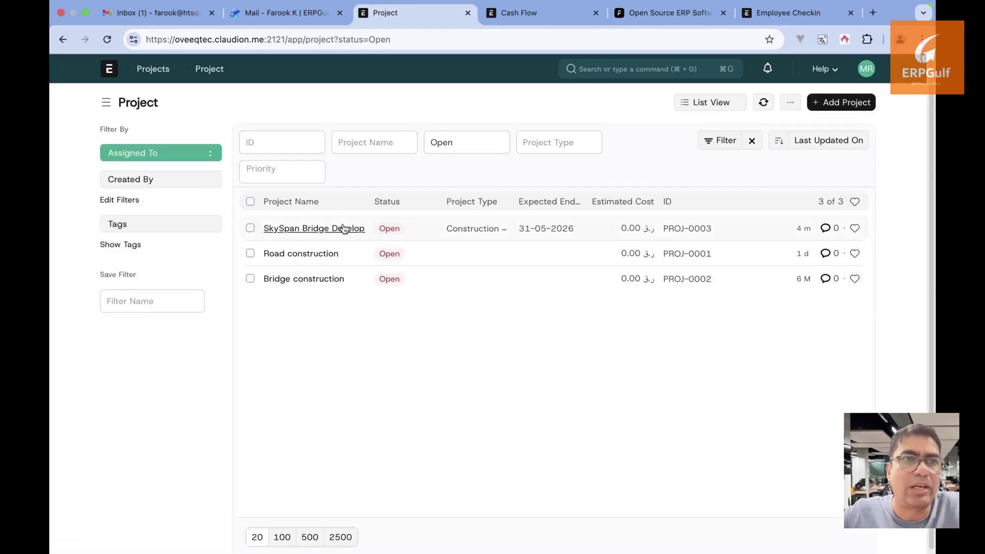
click(343, 228)
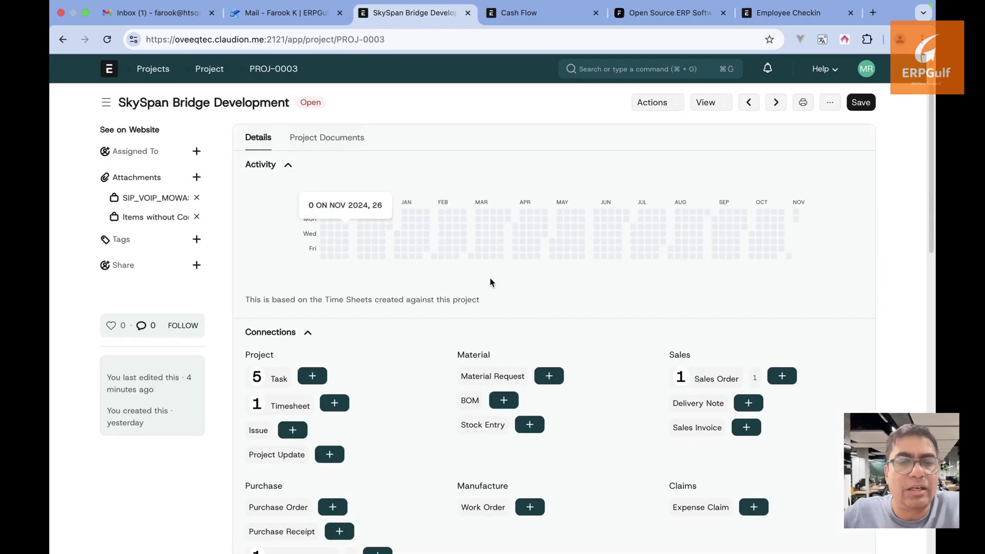
scroll(490, 282, down, 3)
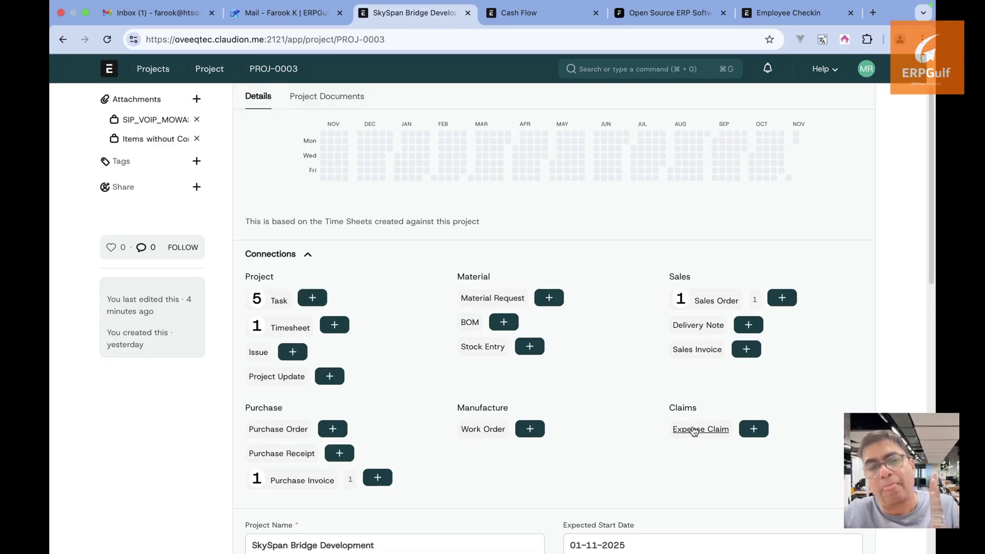
click(693, 431)
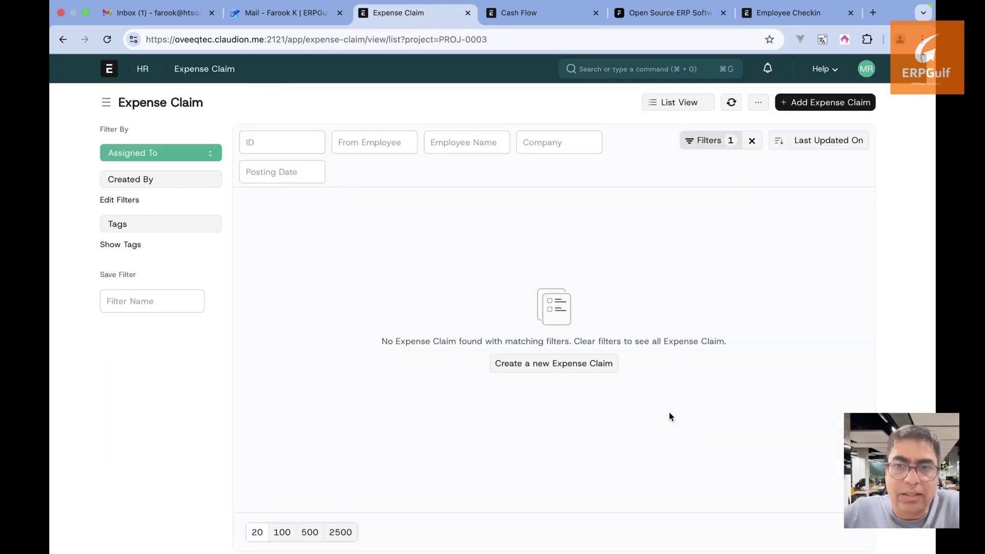
Start a new expense claim for the employee with a Food expense of 10.00
click(597, 363)
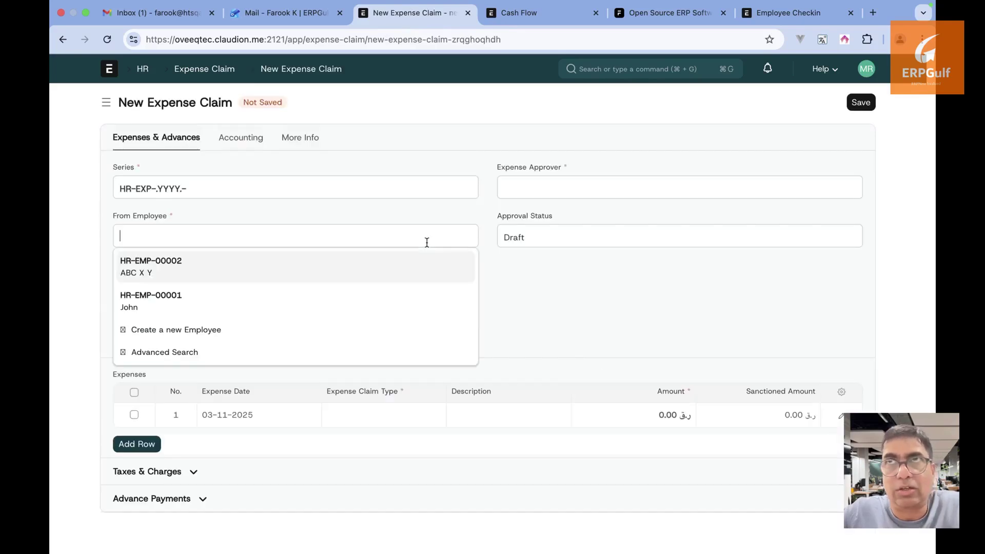
click(412, 271)
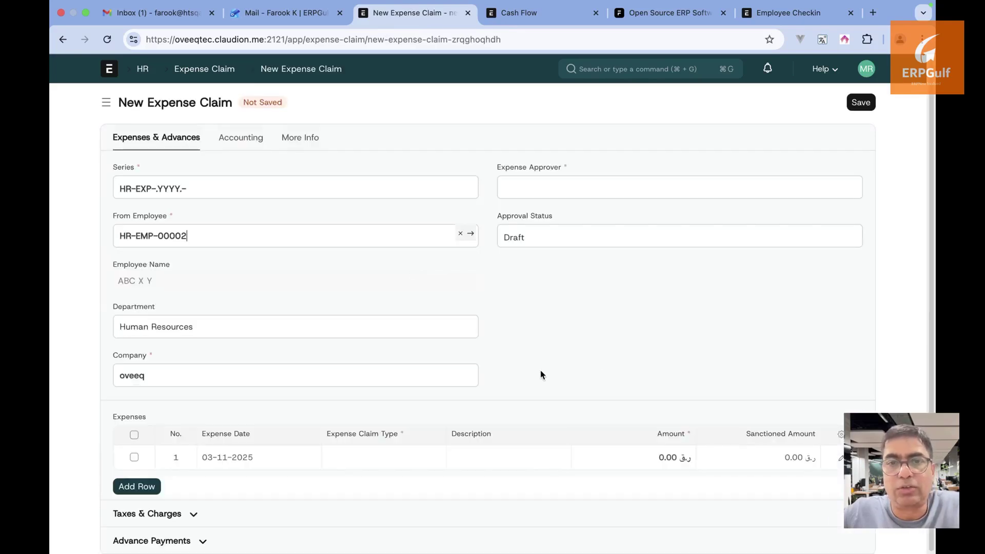
click(384, 450)
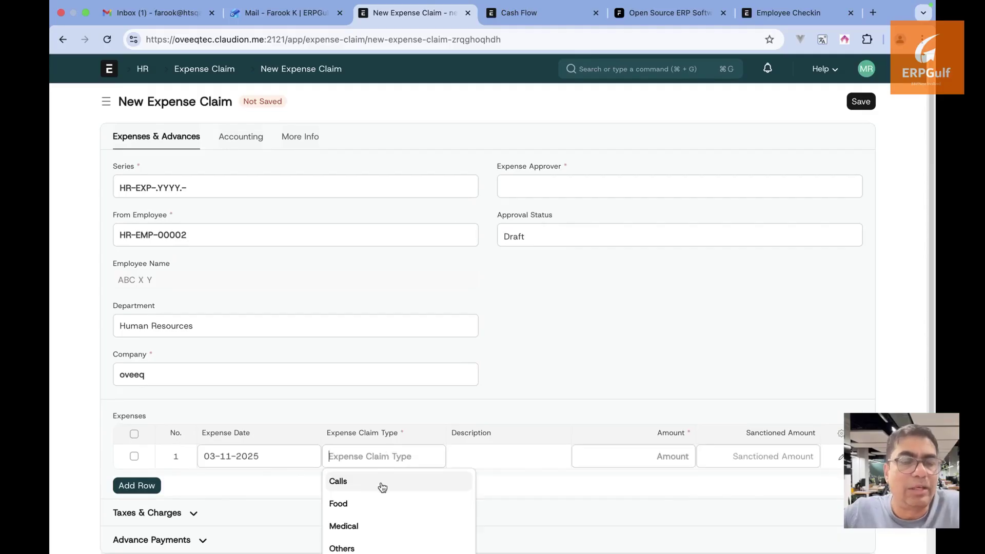
click(378, 502)
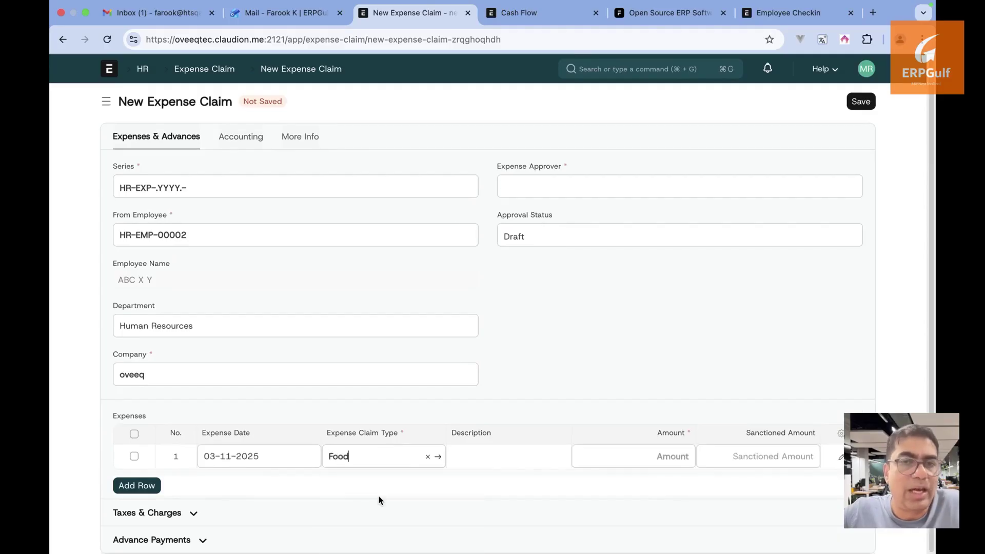
click(494, 456)
text(10)
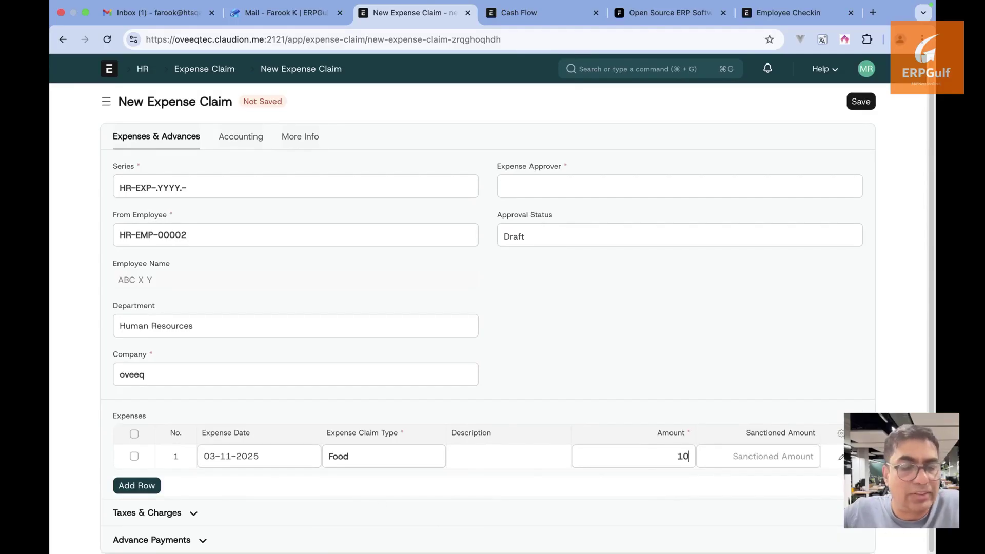
click(734, 383)
Check the SkySpan Bridge Development project on the Accounting tab, then try saving and dismiss the missing-fields warning
scroll(734, 383, down, 2)
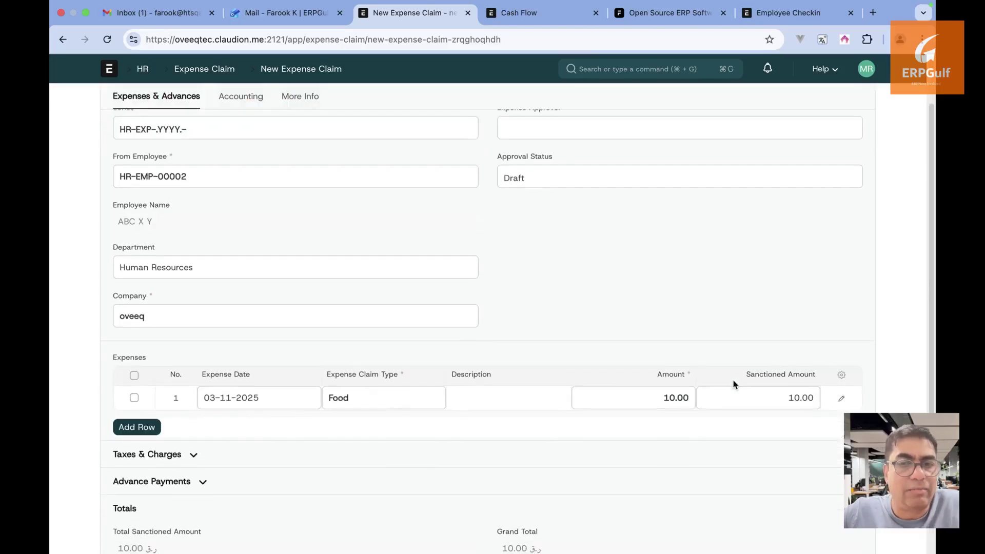
scroll(533, 400, down, 2)
scroll(352, 356, up, 4)
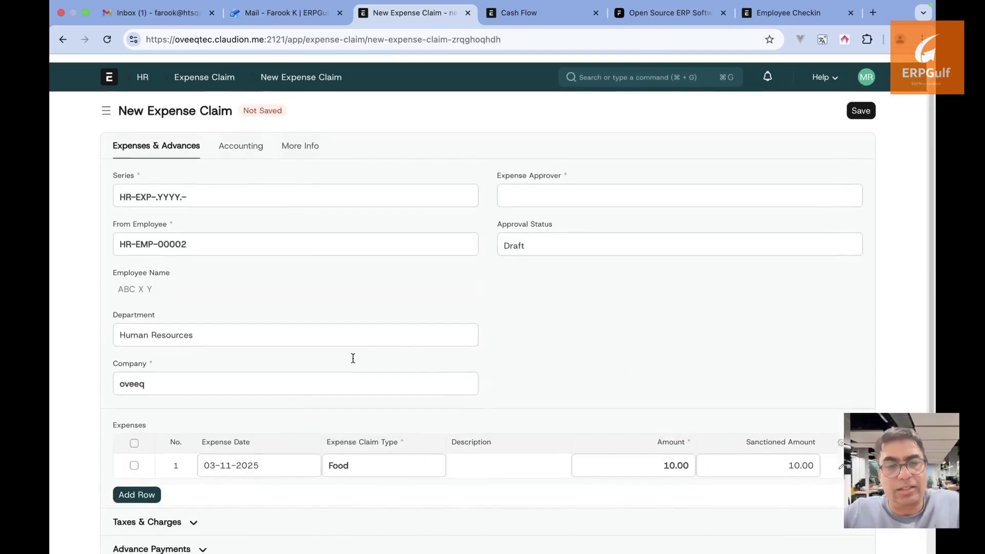
click(247, 138)
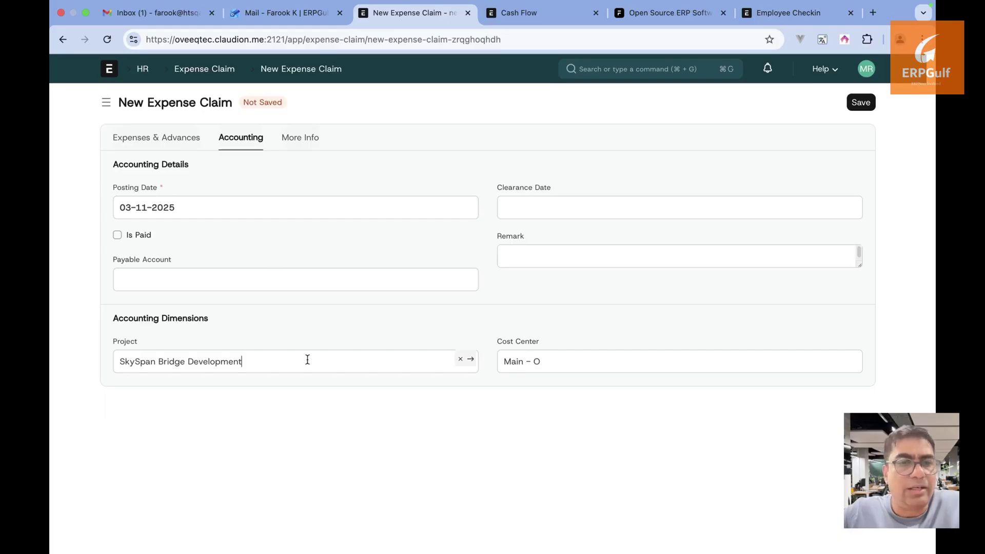
click(862, 104)
click(651, 81)
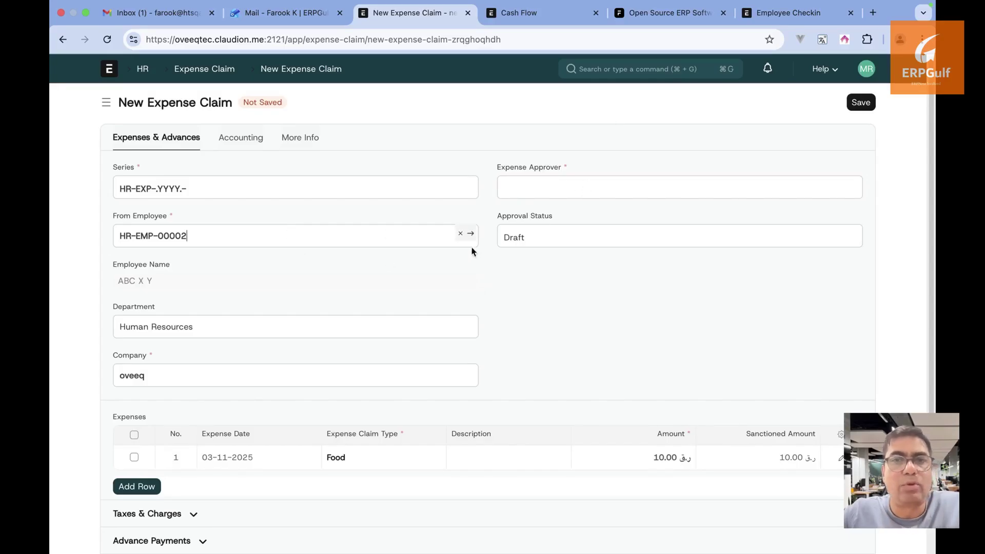
Open the claiming employee's record and review its joining, attendance, personal and profile details
click(471, 236)
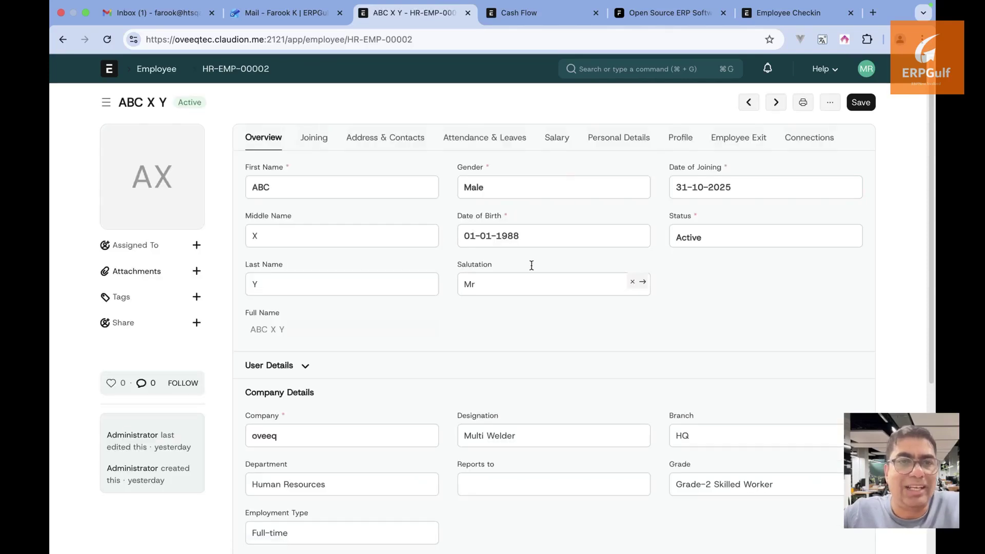
click(320, 139)
click(457, 142)
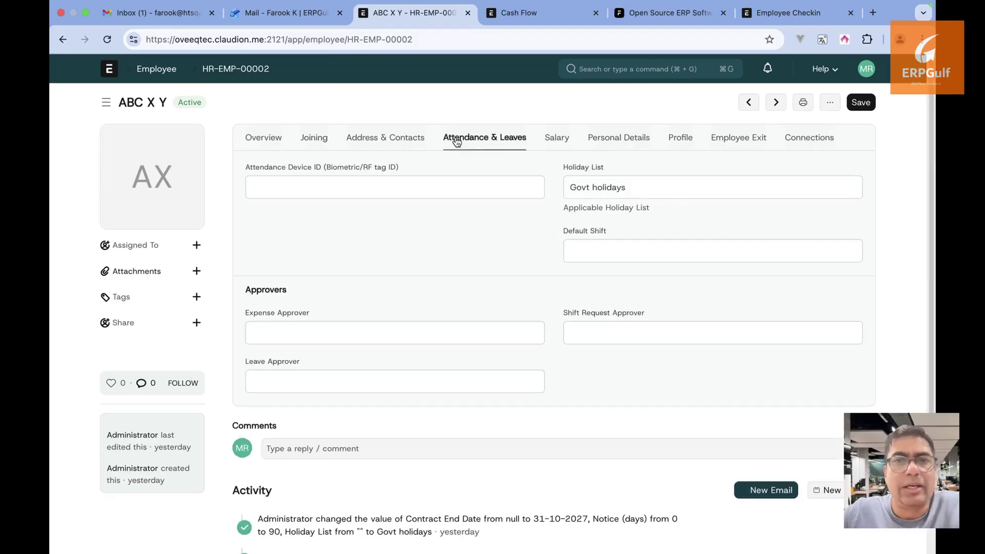
click(600, 142)
click(690, 146)
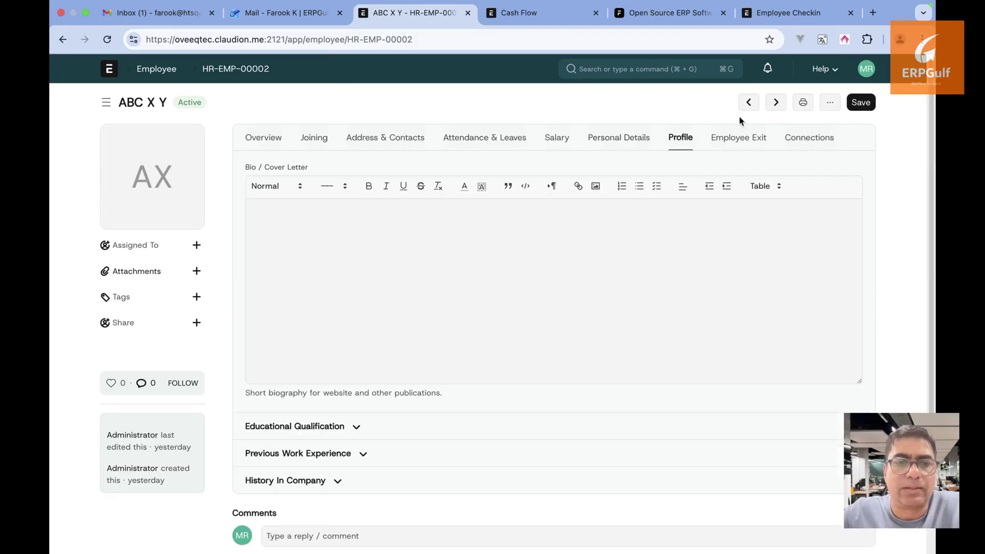
Jump to the employee's Expense Approver field, assign an approver user, and save the record
click(829, 103)
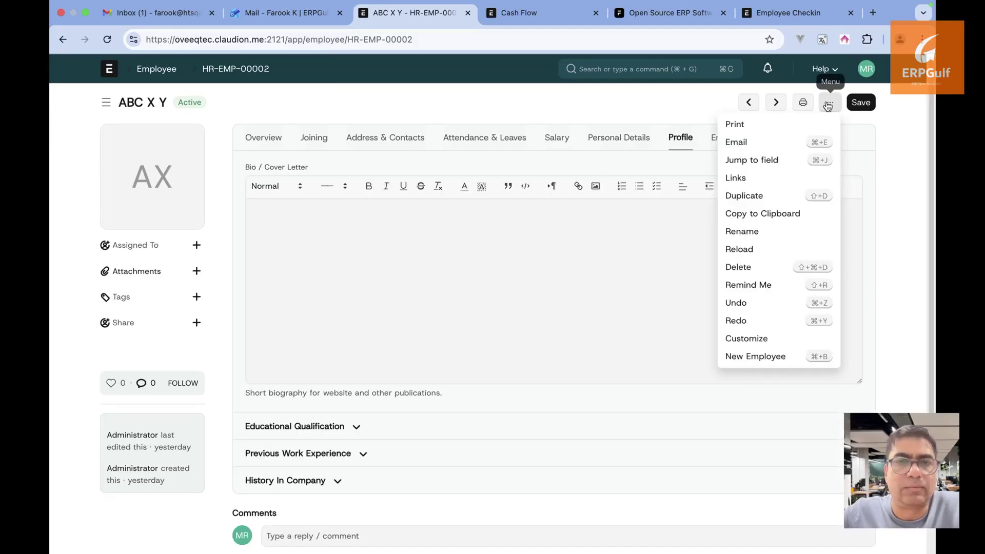
click(784, 161)
text(appr)
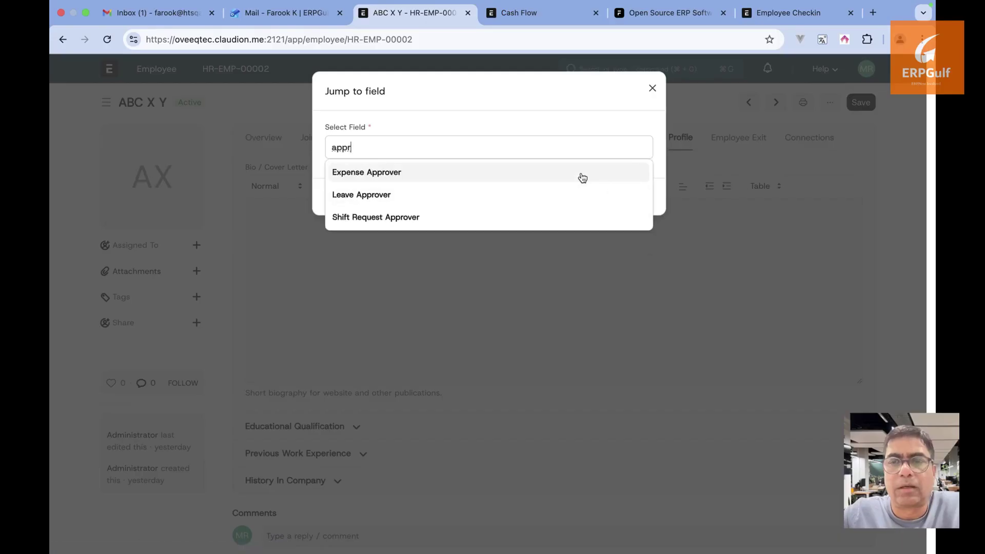
click(582, 173)
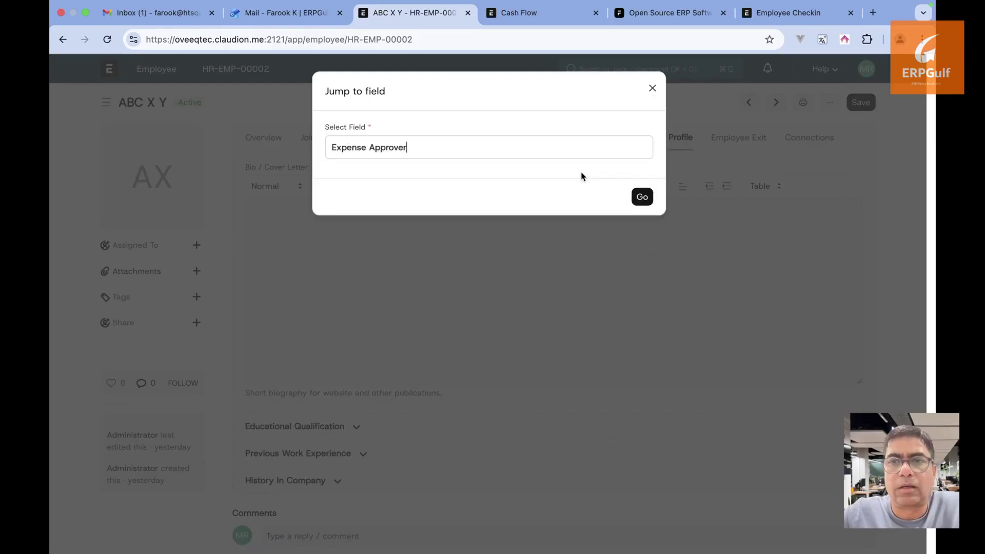
click(644, 198)
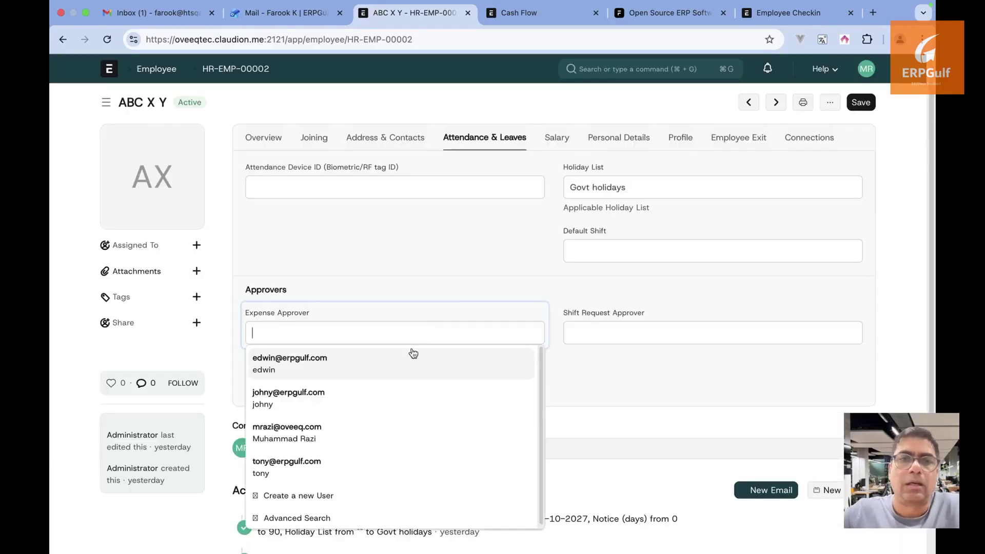
click(410, 370)
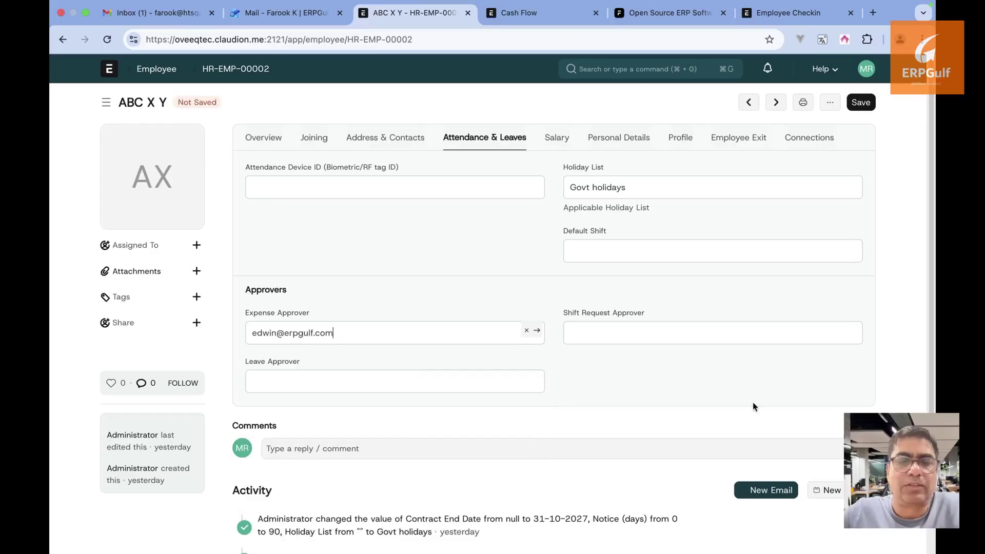
click(860, 103)
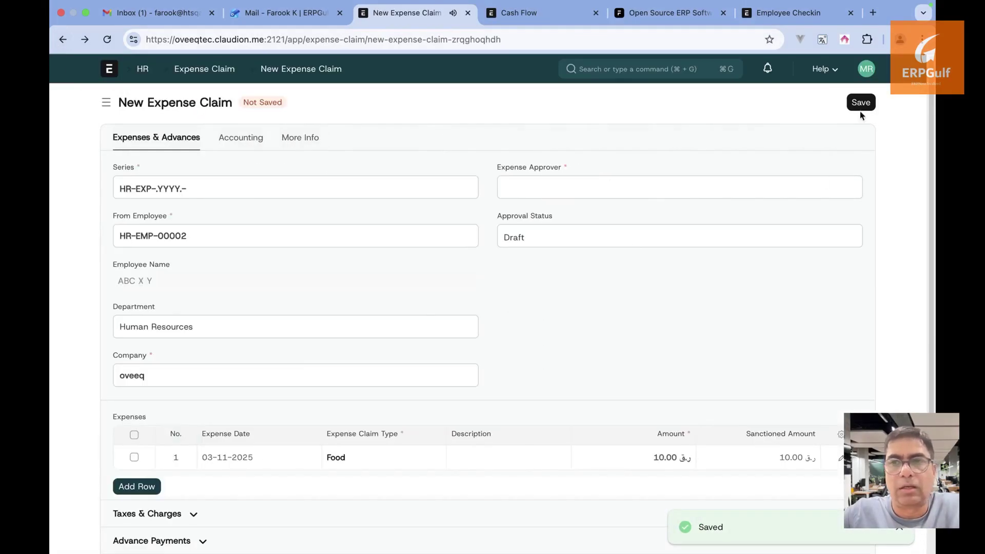
Set the claim's expense approver and save it as draft HR-EXP-2025-00002
click(720, 189)
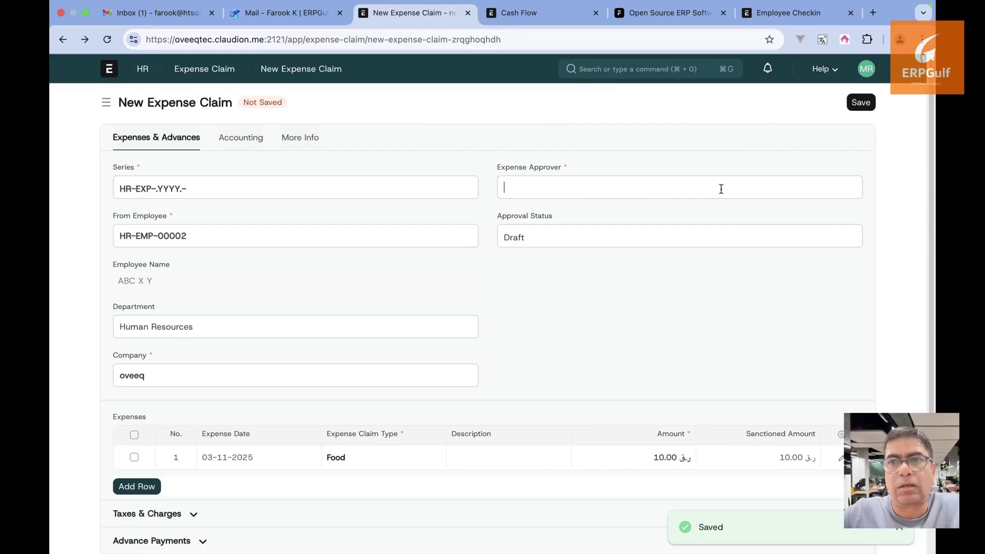
click(689, 220)
click(860, 103)
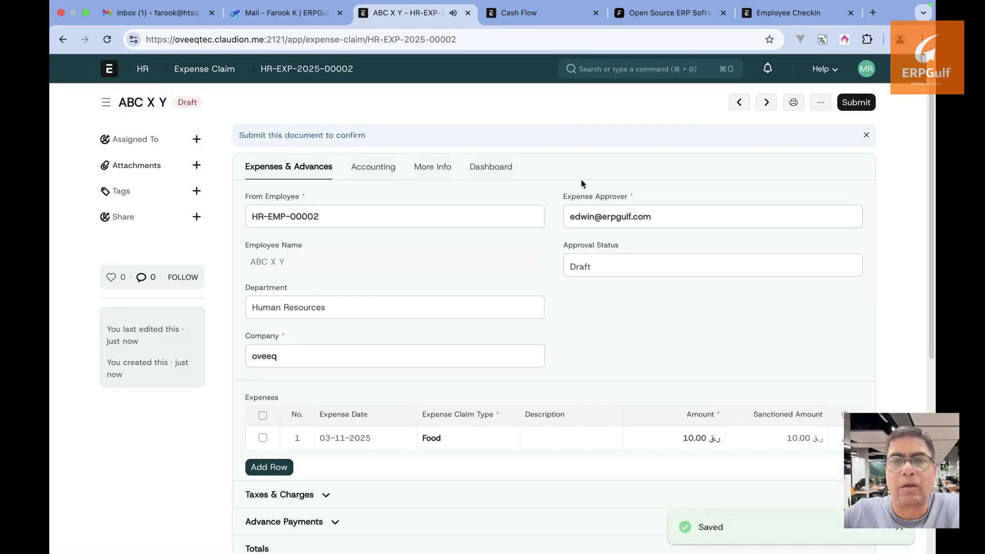
scroll(582, 185, down, 2)
scroll(582, 185, up, 3)
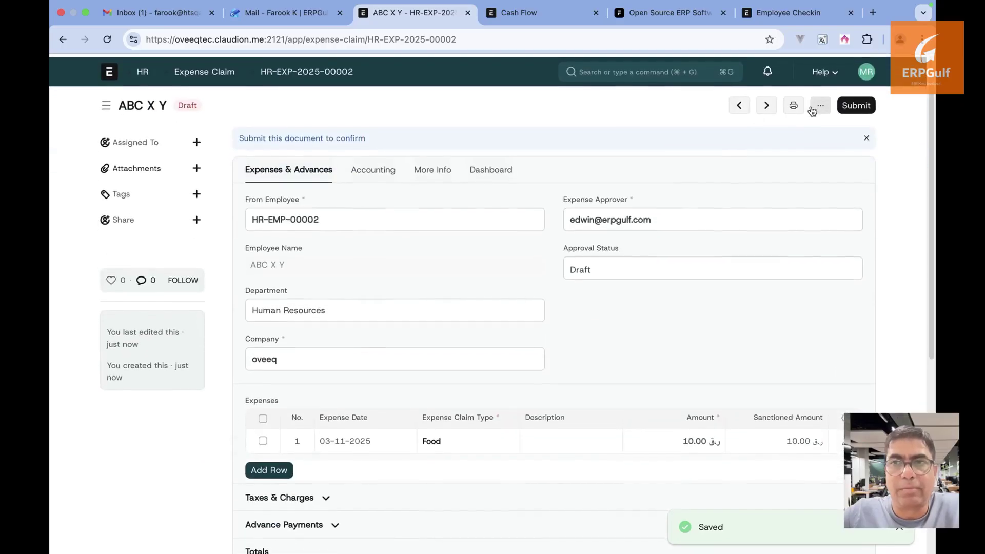
Attempt to submit the claim, dismiss the Payable Account error, and return to the claims list
click(854, 105)
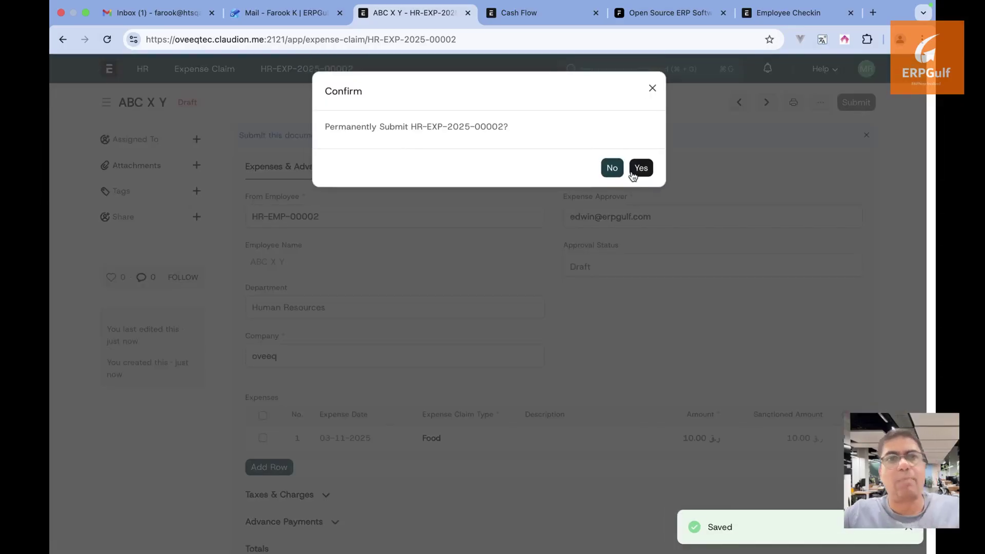
click(641, 167)
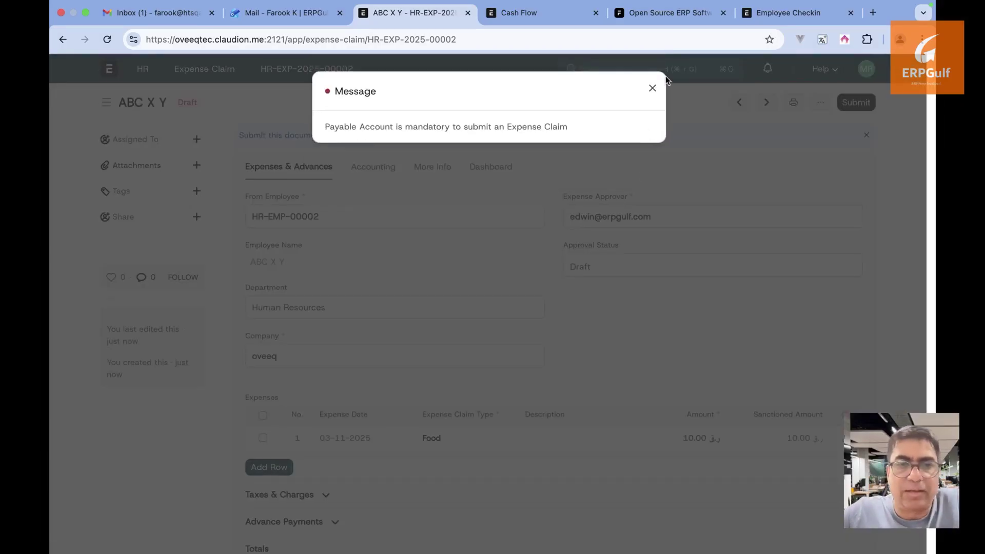
click(652, 89)
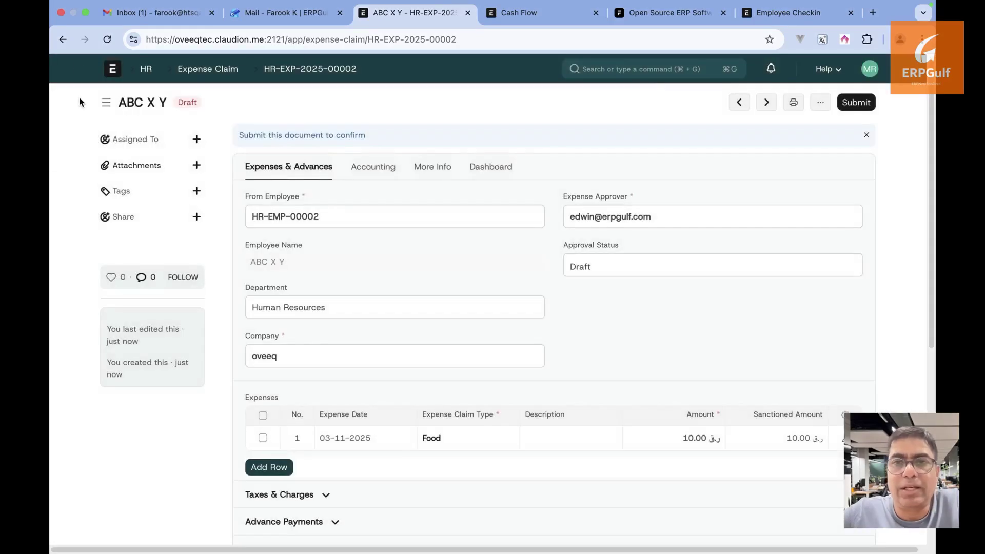
click(62, 45)
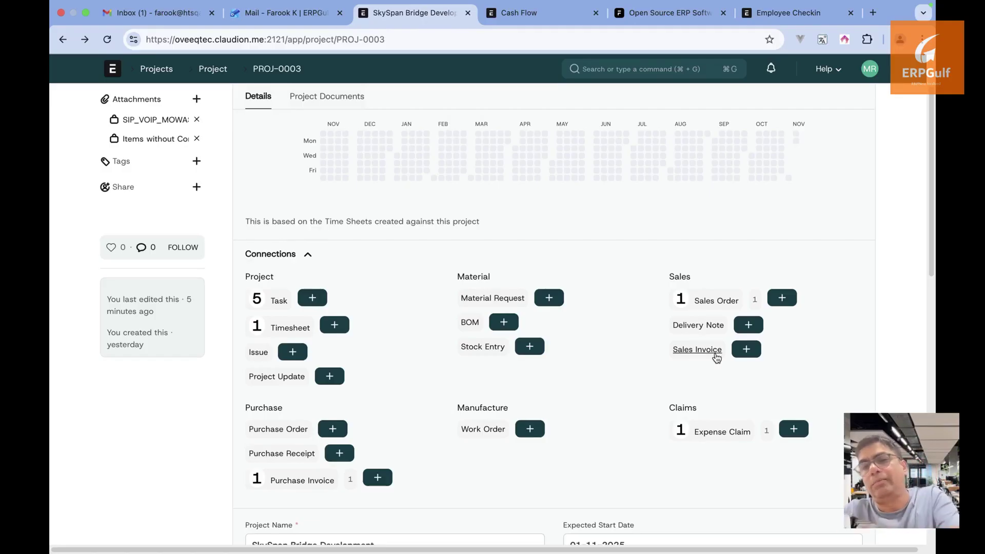
key(super+Tab)
key(super+Tab)
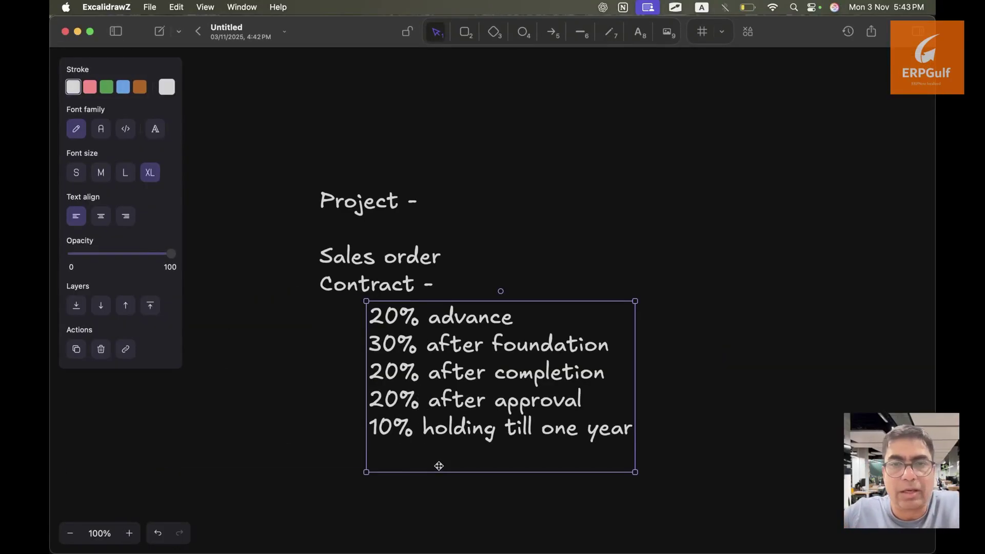
key(super+Tab)
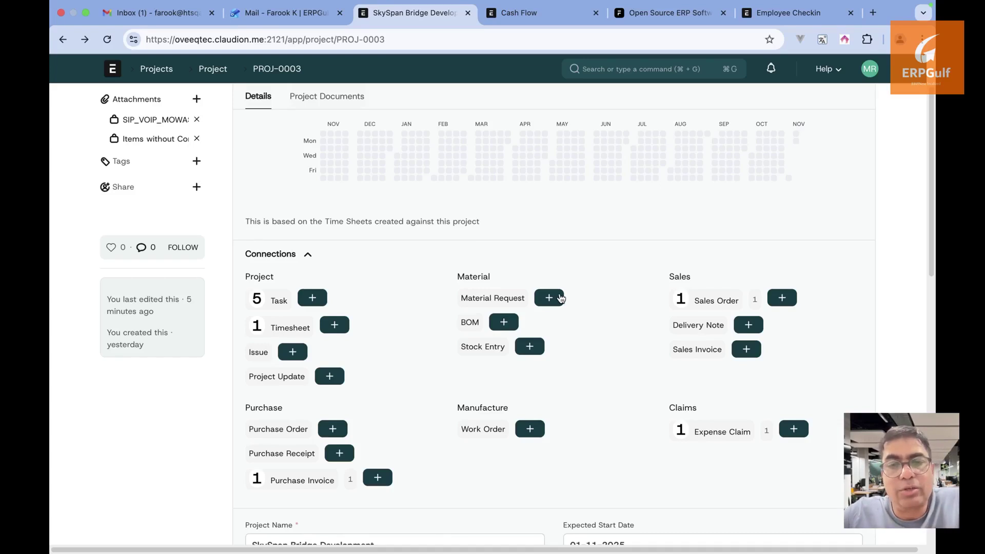
Create a new material request for Pen with today's required-by date
click(549, 298)
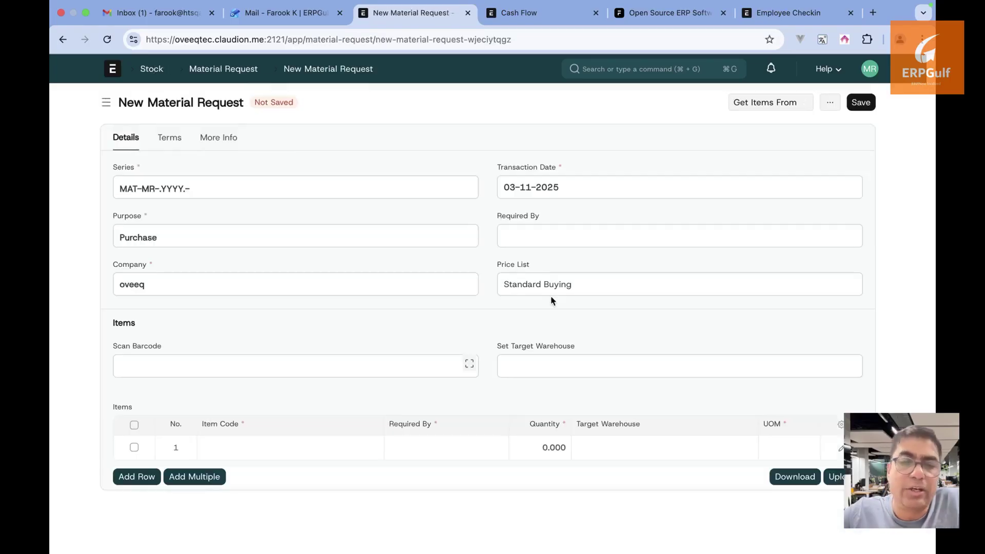
click(345, 453)
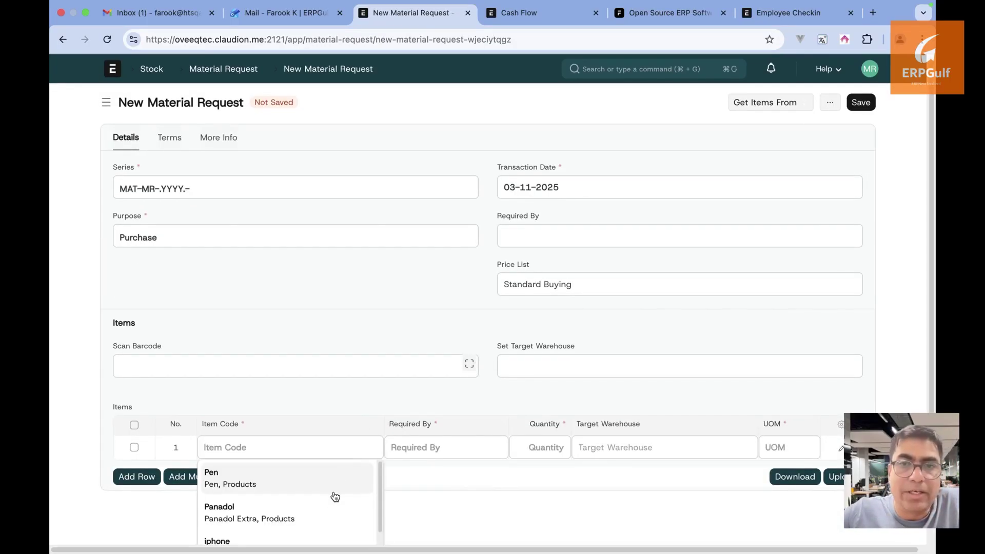
click(332, 490)
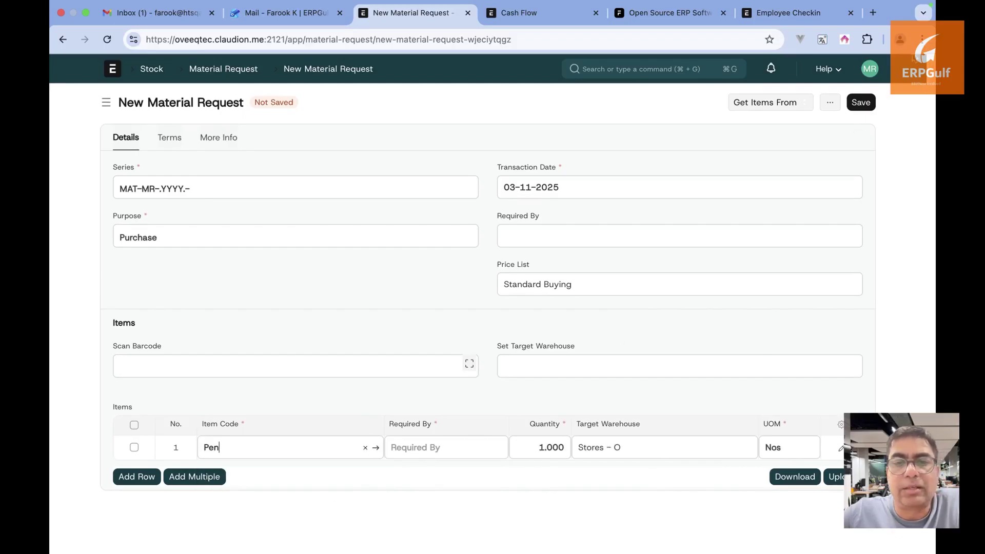
click(858, 103)
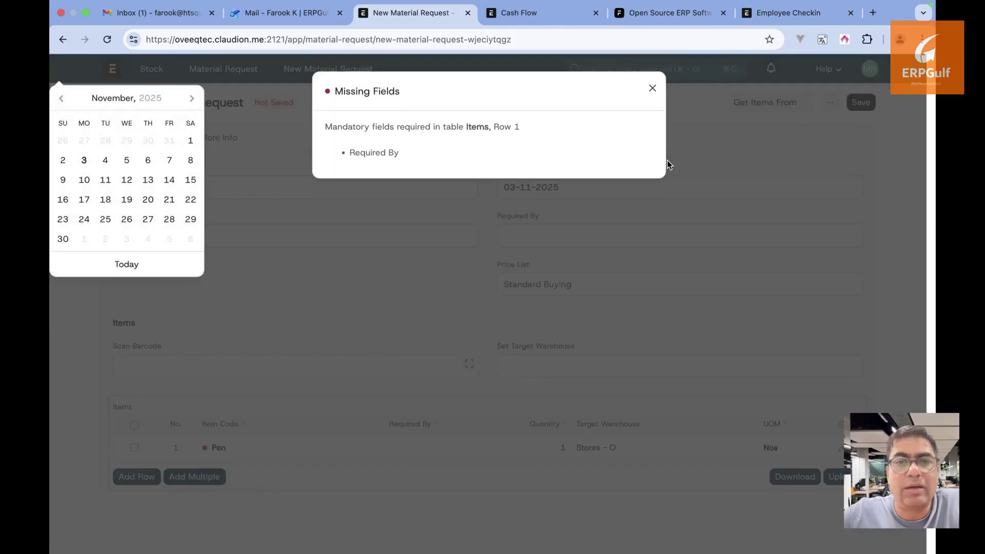
click(127, 266)
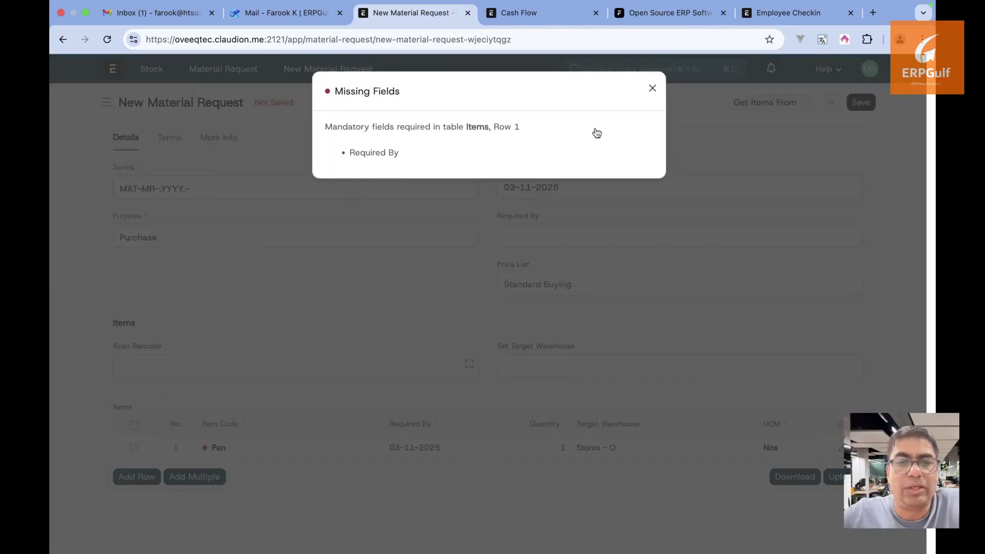
click(652, 89)
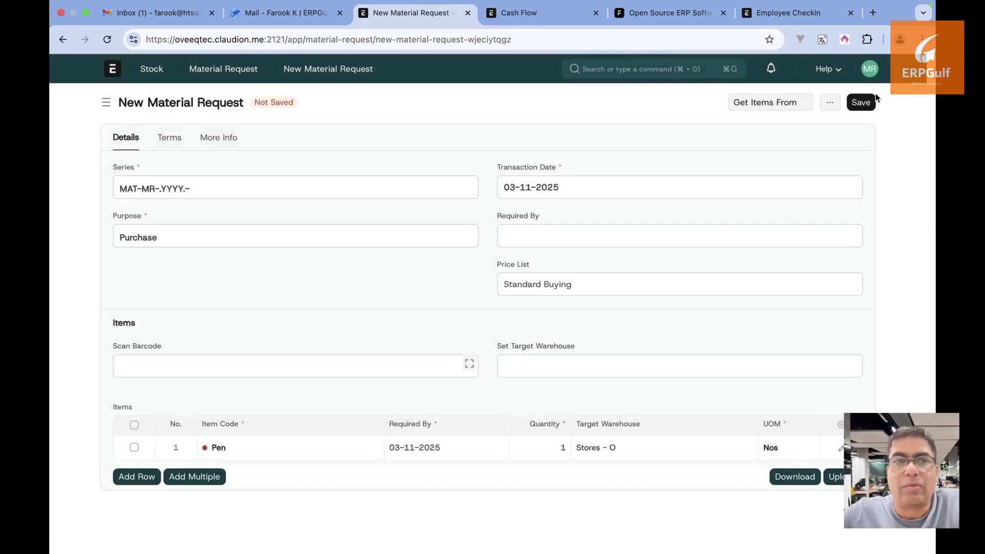
Save and permanently submit the Pen purchase request, then return to the project
click(861, 103)
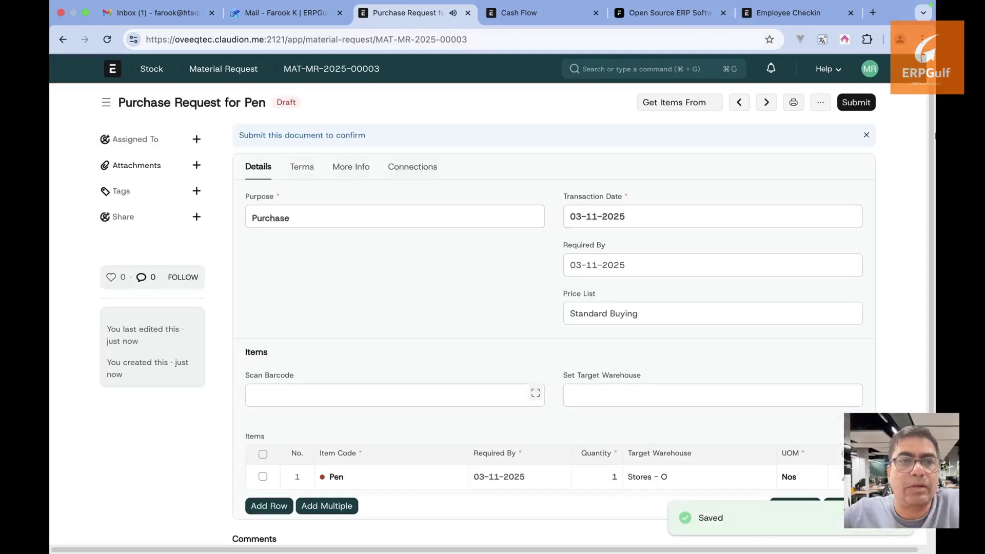
click(862, 104)
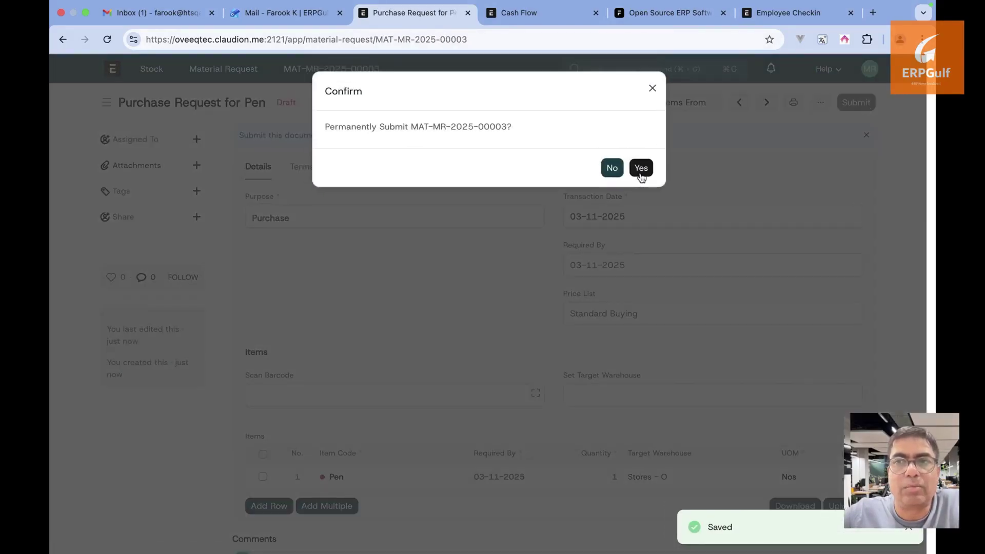
click(639, 171)
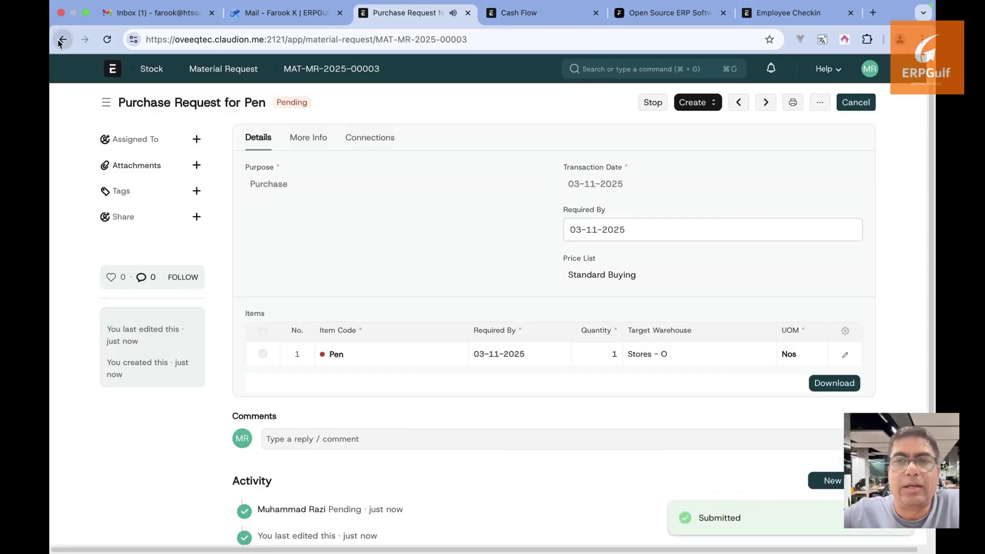
click(63, 39)
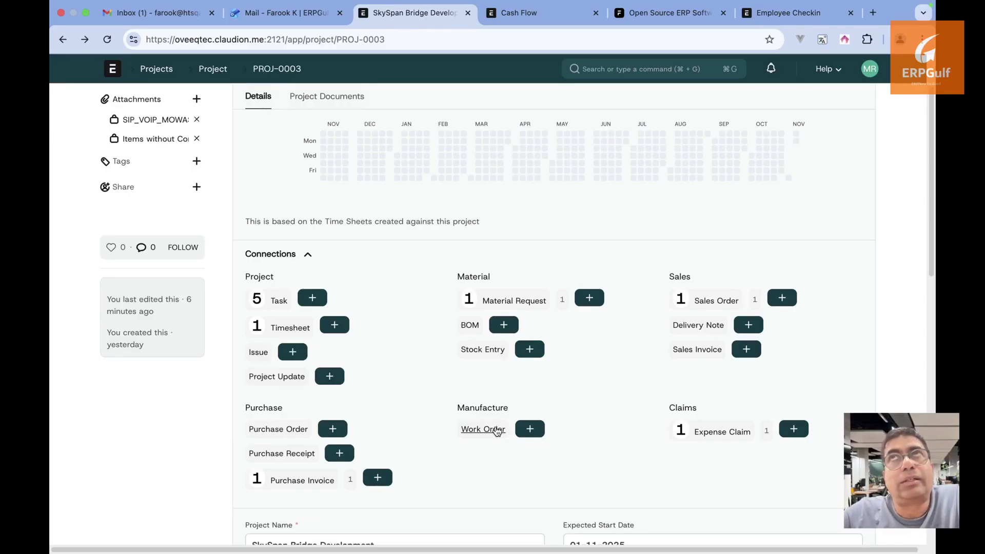
Start a work order for Concrete (M25 Grade) linked to SkySpan Bridge Development
click(528, 430)
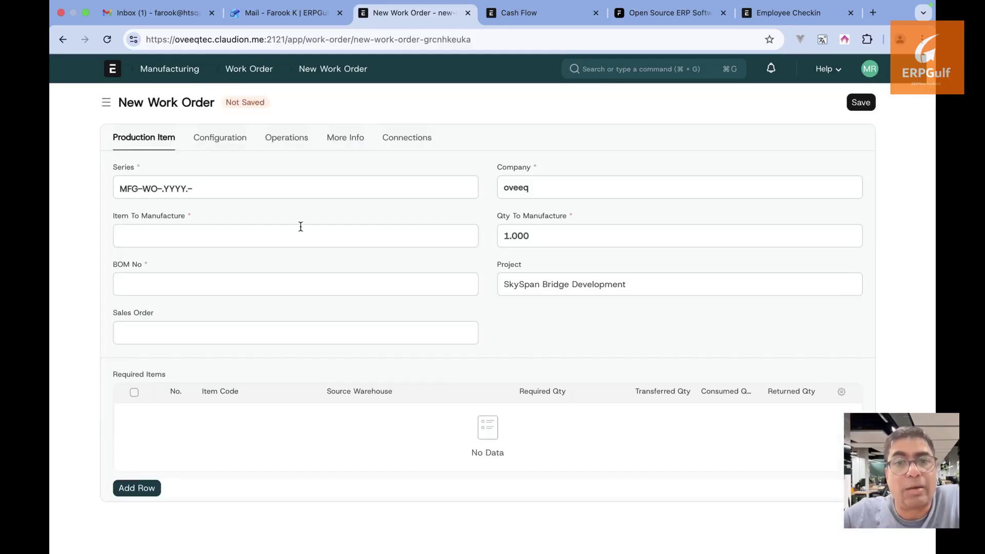
click(301, 226)
scroll(280, 324, down, 3)
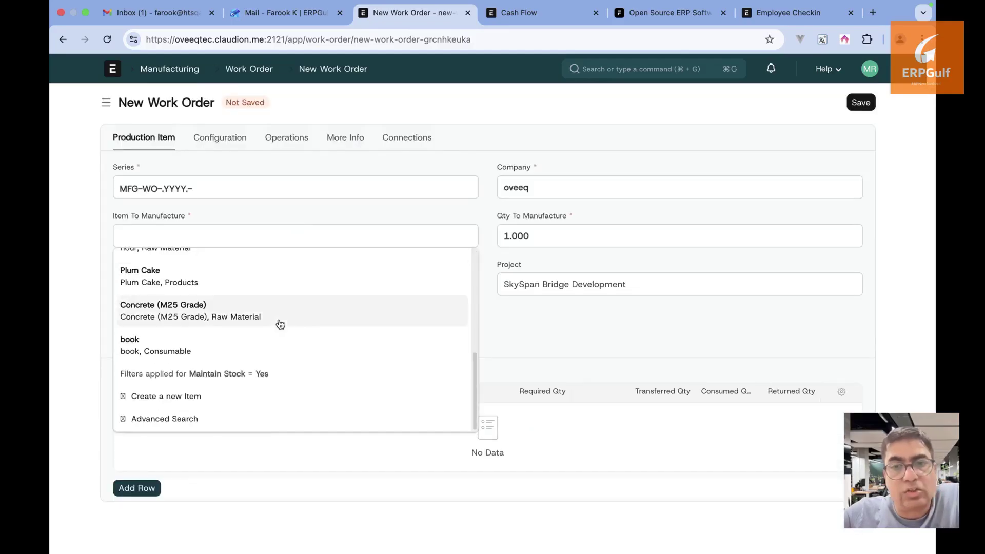
click(287, 308)
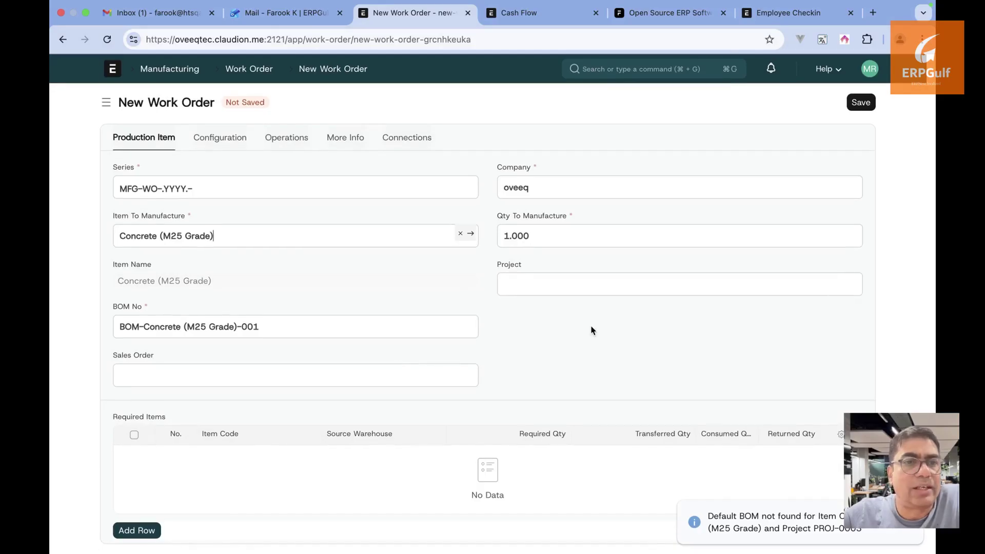
click(579, 285)
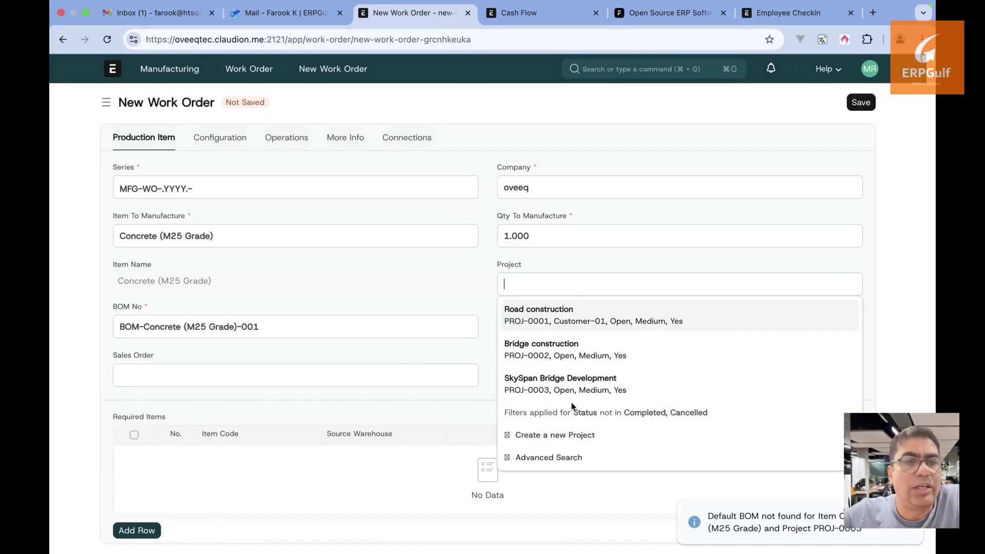
click(571, 382)
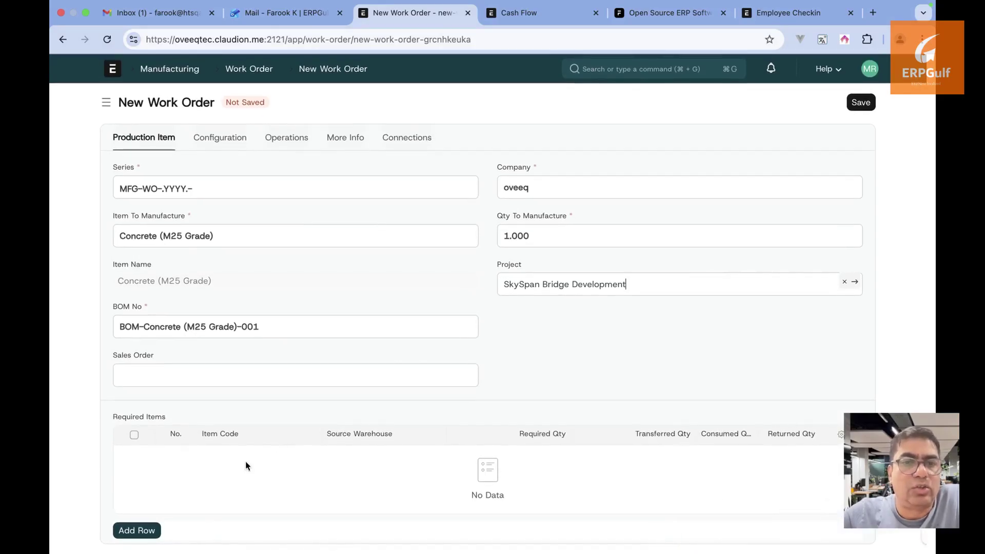
Add Cashew Nut as a required item and try saving, dismissing the missing warehouse warning
click(153, 529)
click(248, 463)
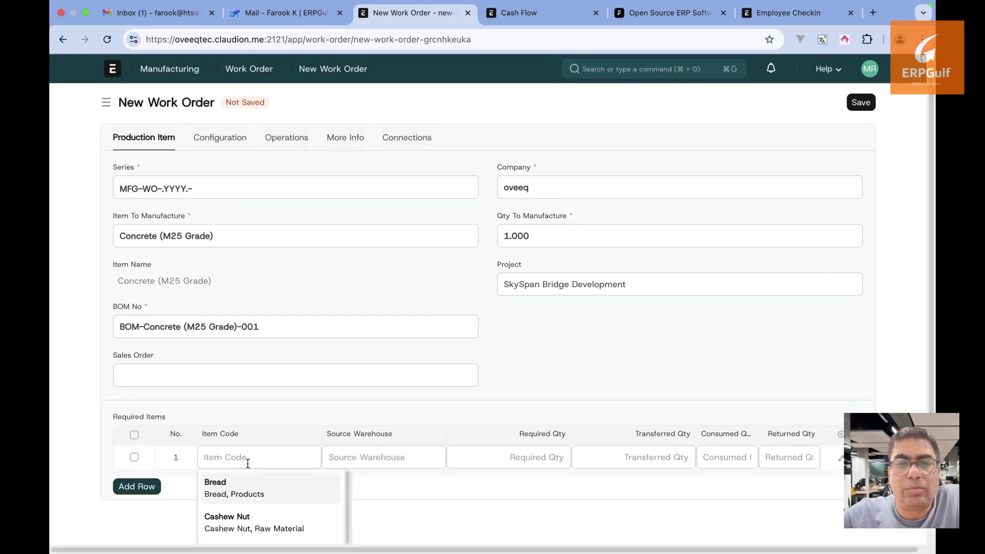
scroll(252, 527, down, 5)
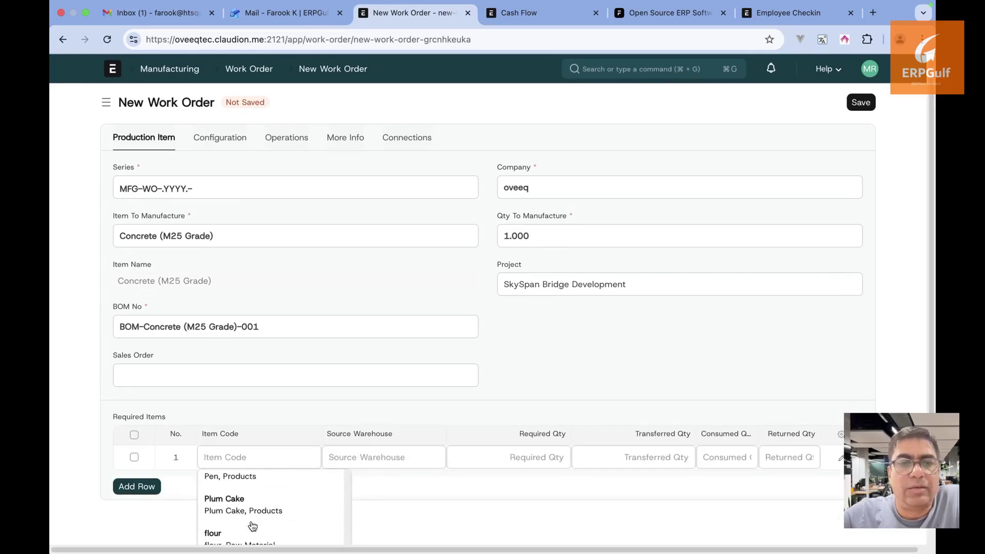
scroll(251, 526, up, 5)
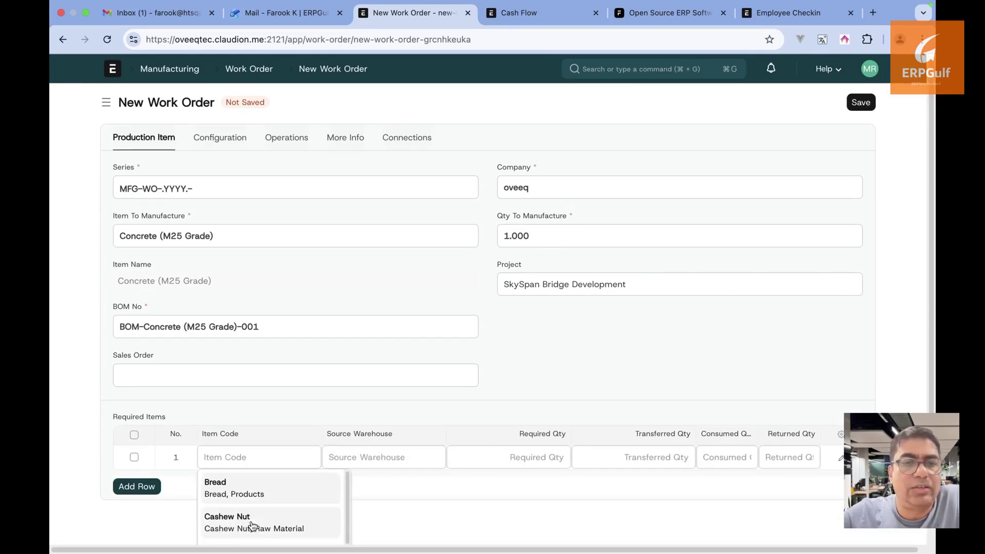
click(252, 523)
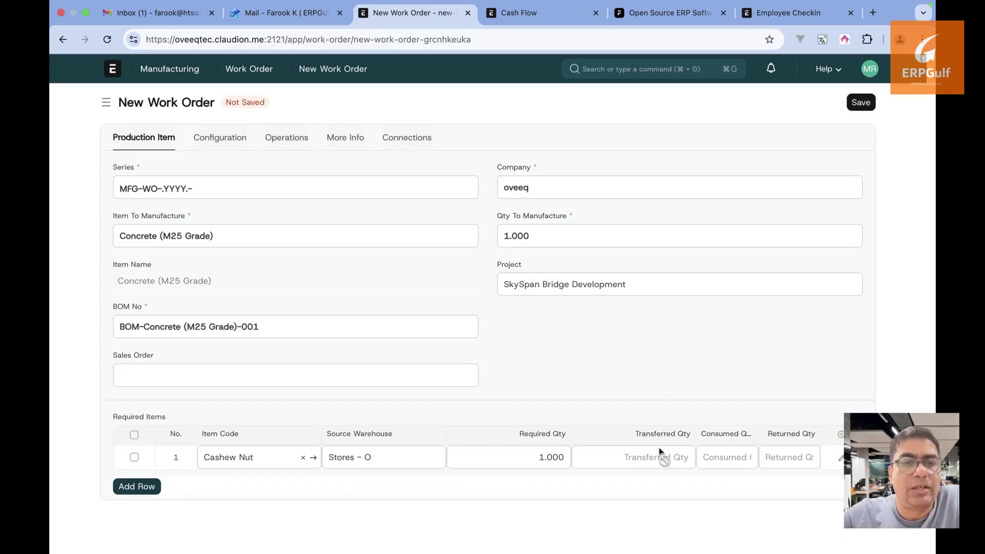
click(860, 103)
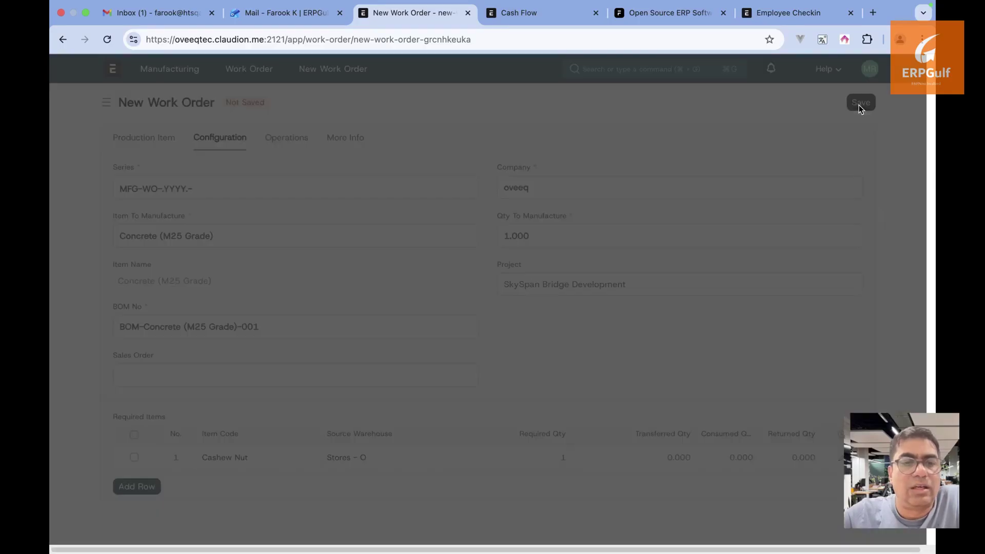
click(652, 90)
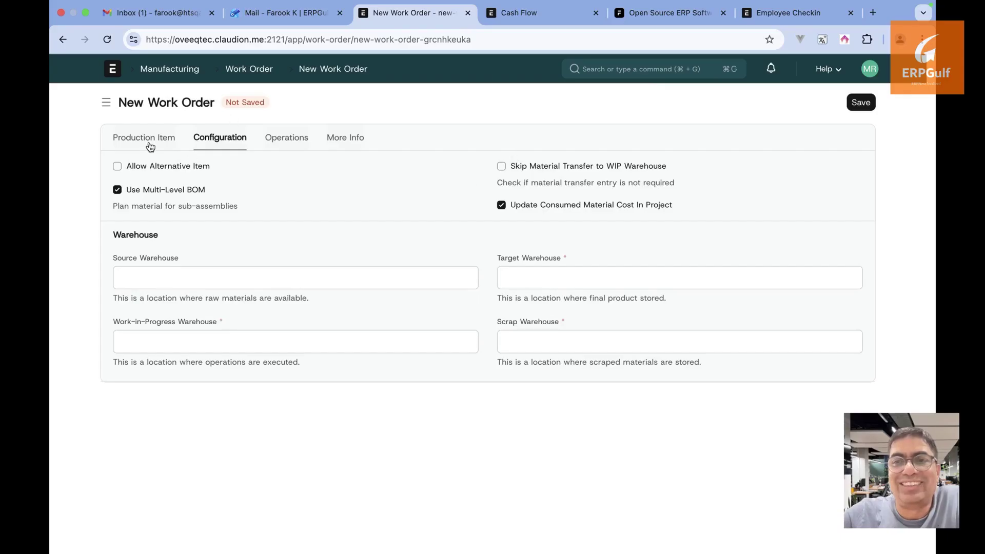
Review the work order's production item, configuration and operations, then go back to the project
click(150, 147)
click(235, 151)
click(277, 148)
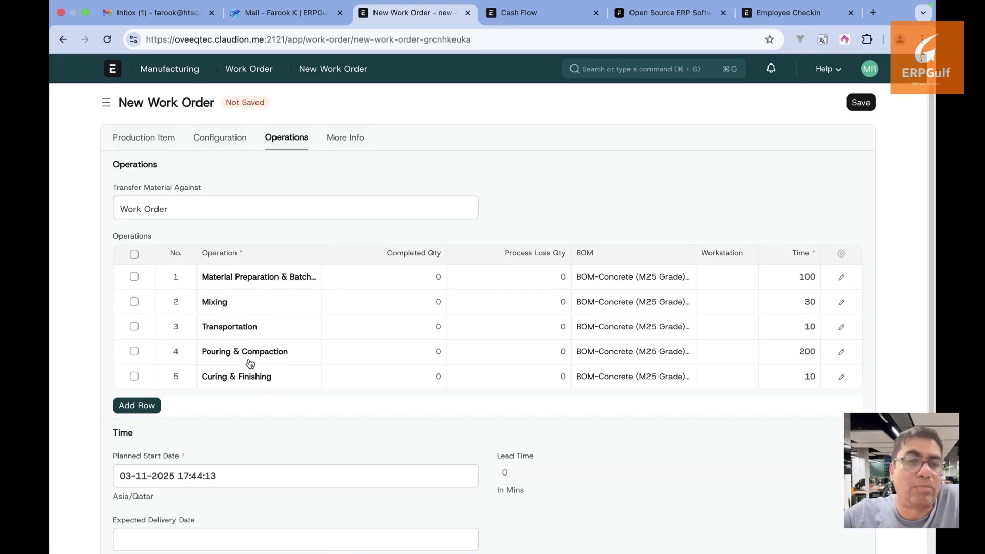
click(55, 44)
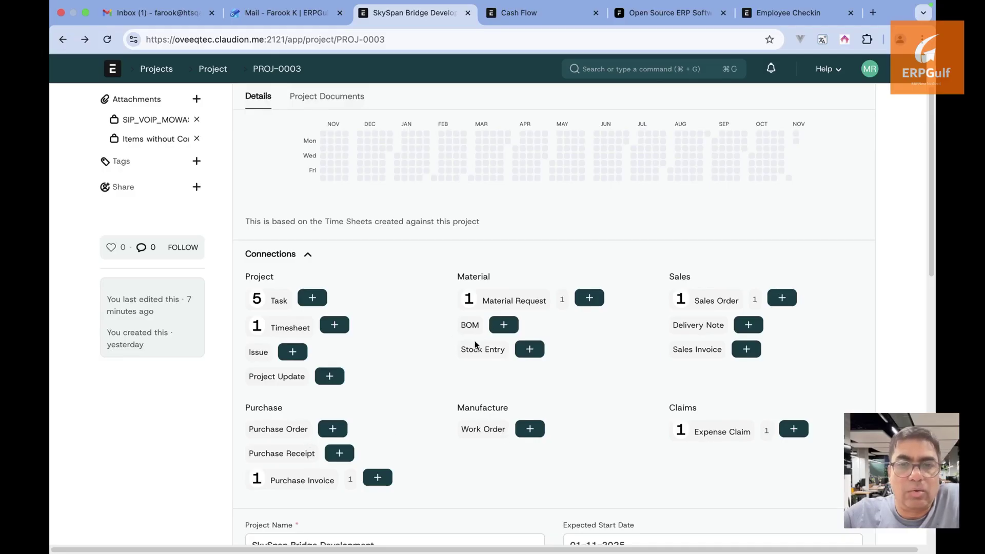
Expand and collapse the project's customer, users, actual start/end dates and monitor progress sections
scroll(672, 351, down, 10)
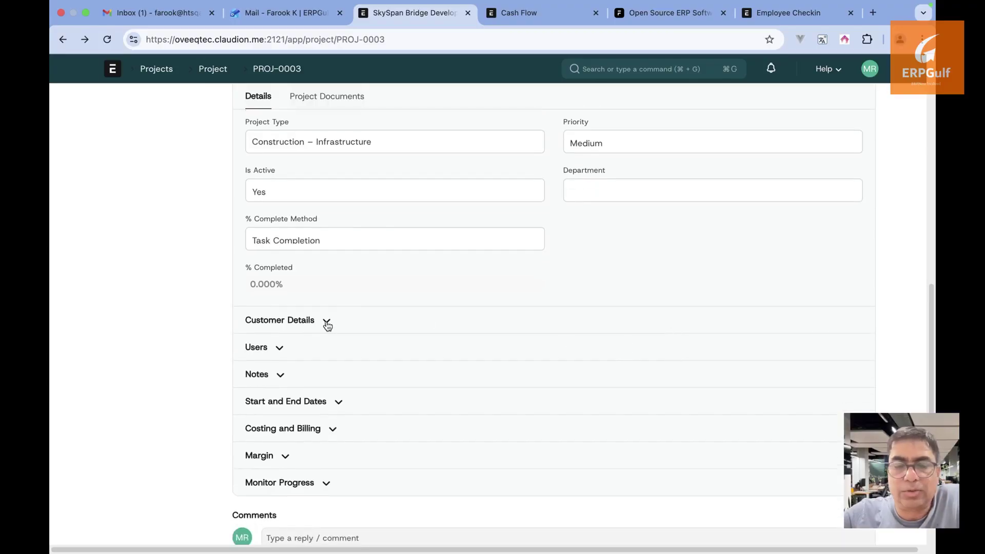
click(326, 321)
click(327, 322)
click(279, 348)
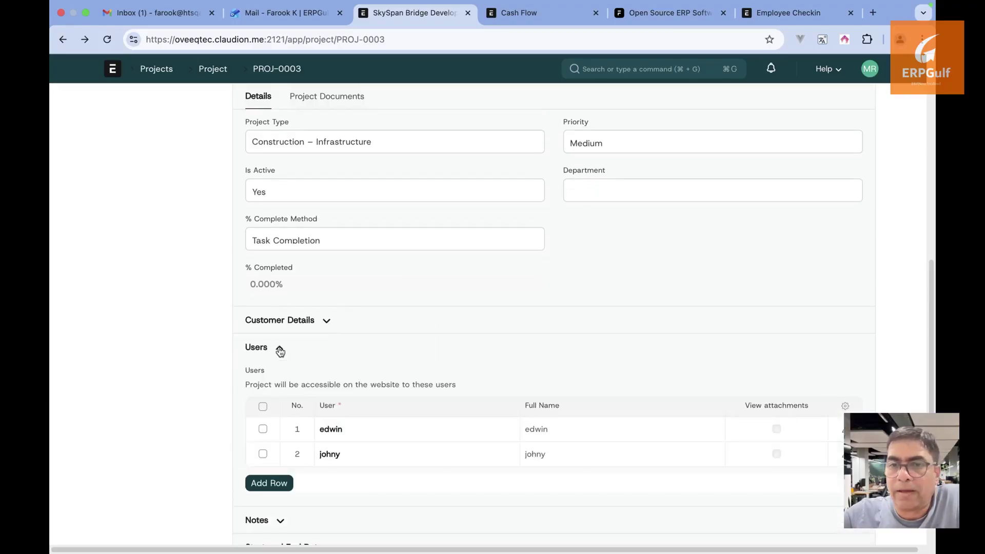
scroll(279, 351, down, 1)
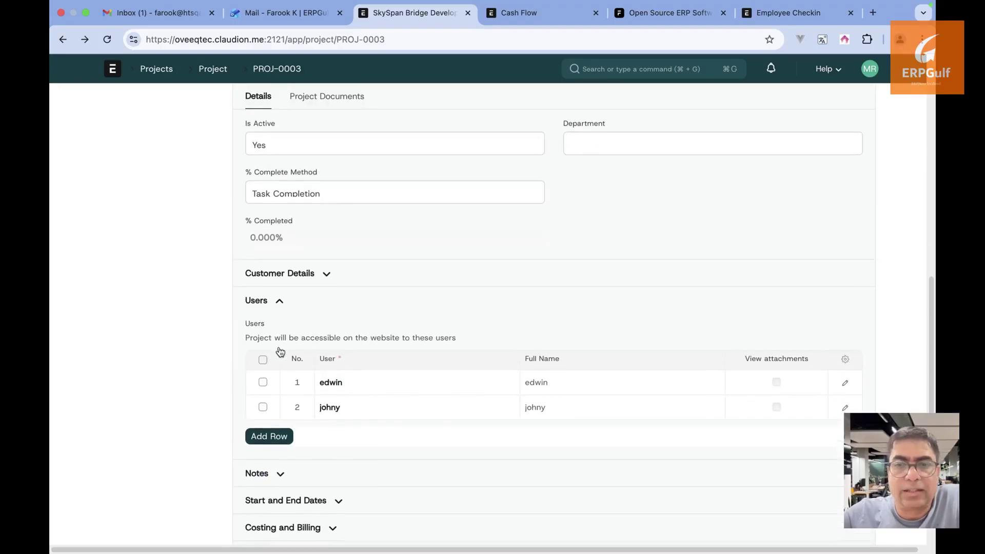
click(278, 302)
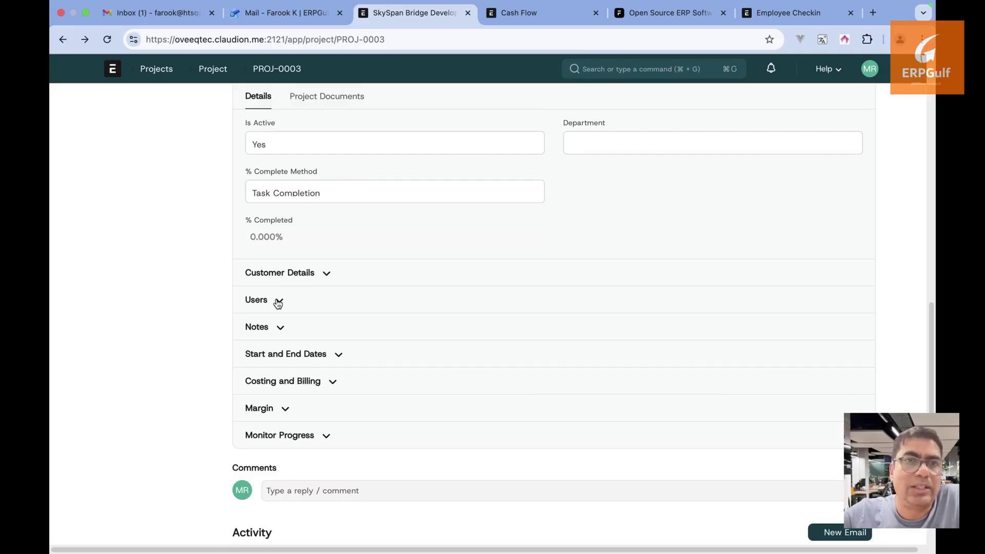
click(278, 303)
click(278, 302)
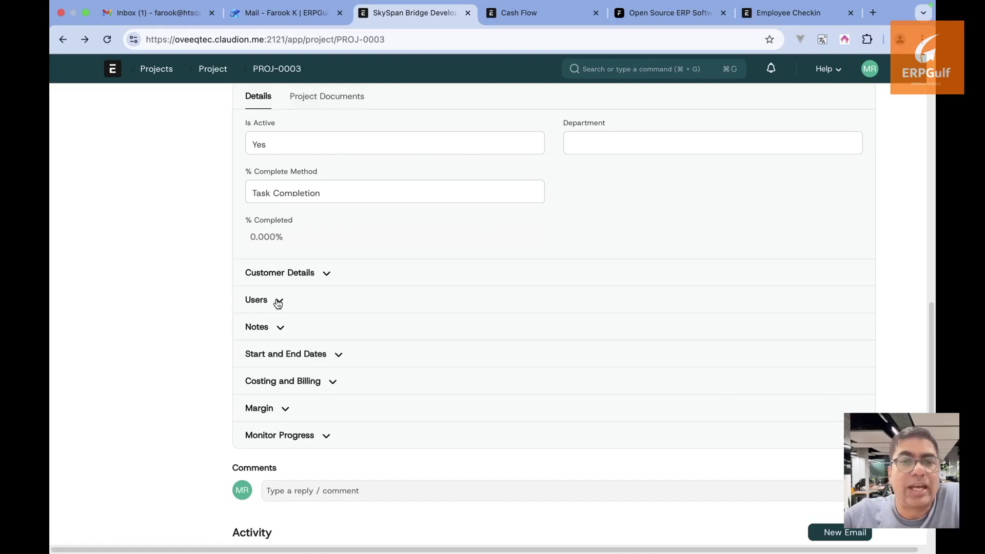
click(338, 356)
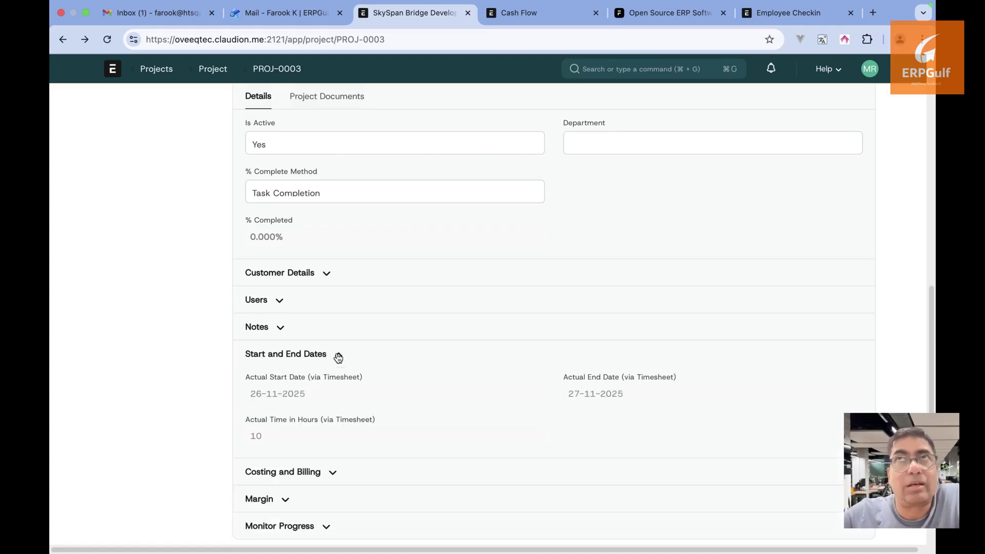
click(338, 356)
scroll(338, 356, down, 1)
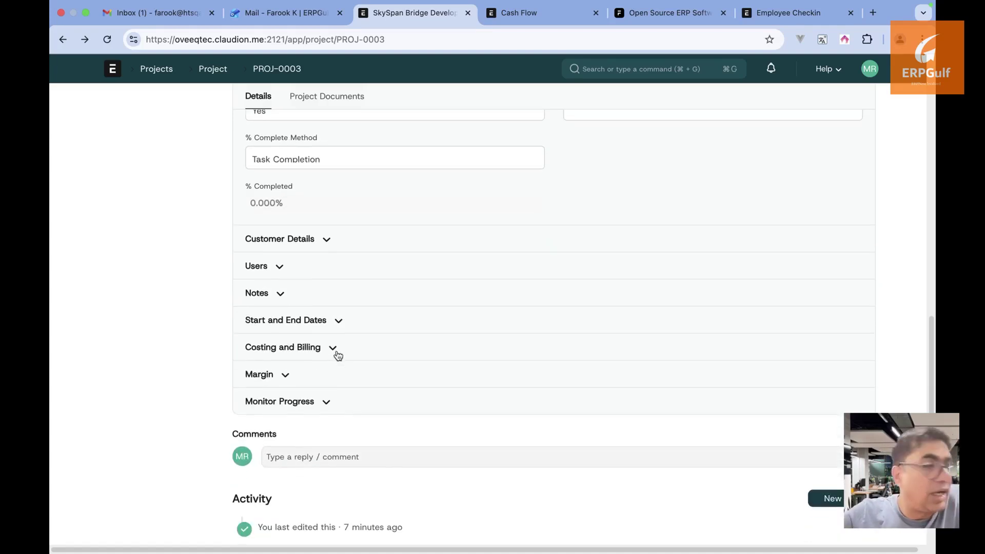
click(307, 389)
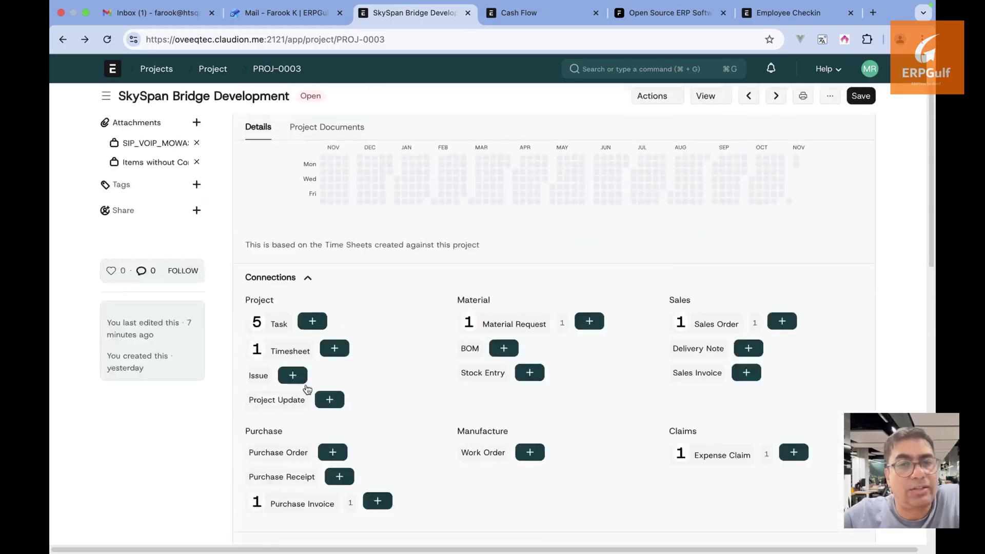
scroll(306, 359, up, 2)
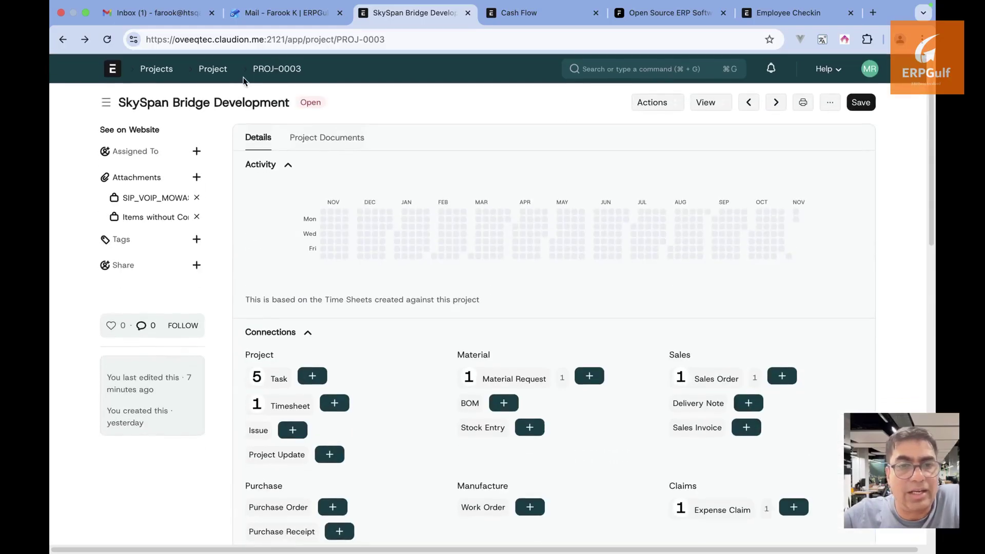
Reopen SkySpan Bridge Development from the Project list and view its connections
click(212, 70)
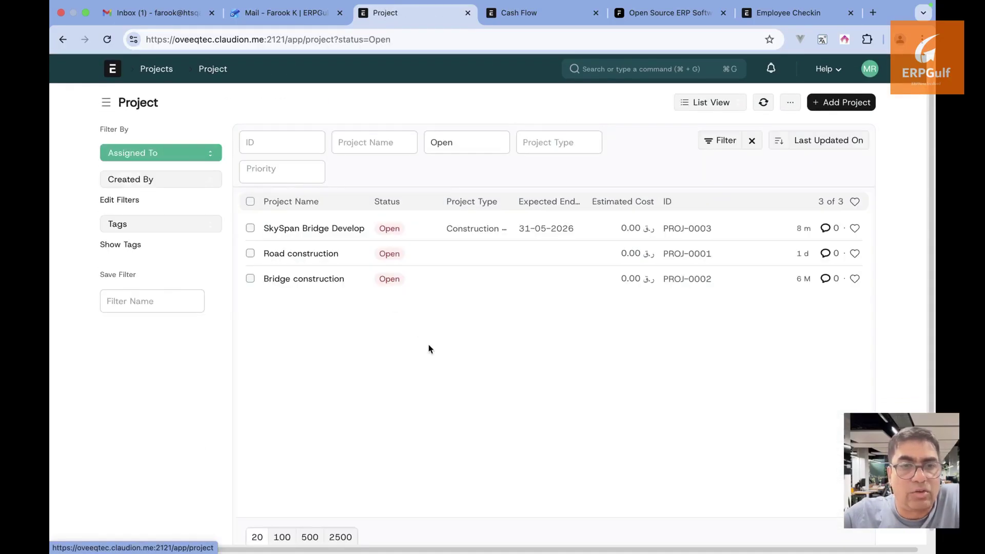
click(347, 229)
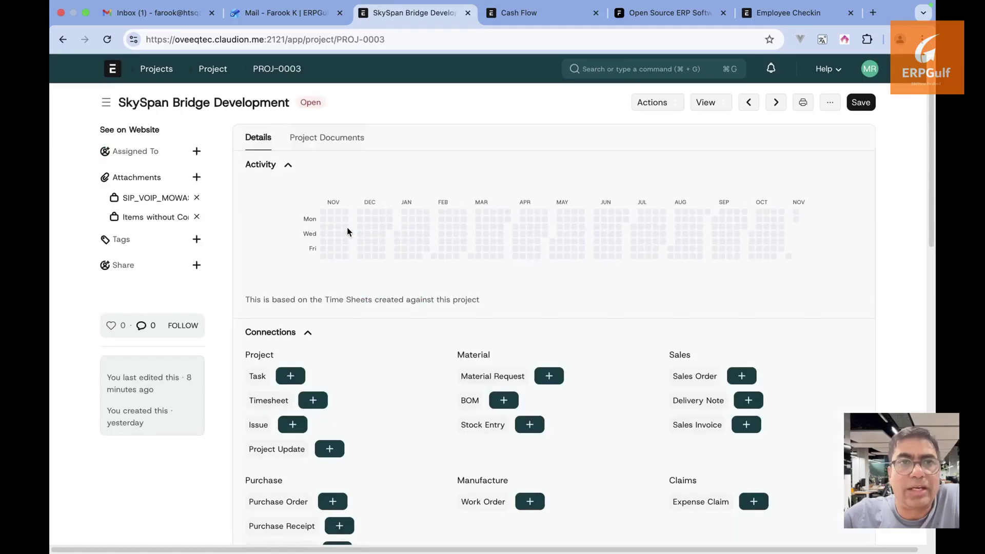
scroll(423, 347, down, 2)
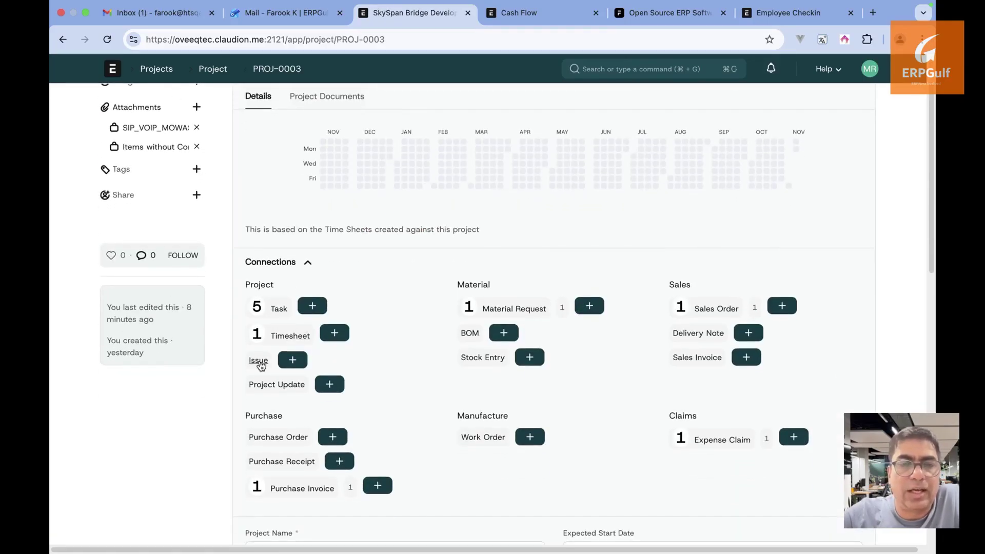
Add a project issue titled 'There is an issue in the tunnel – water clogging' and switch to the full form
click(292, 361)
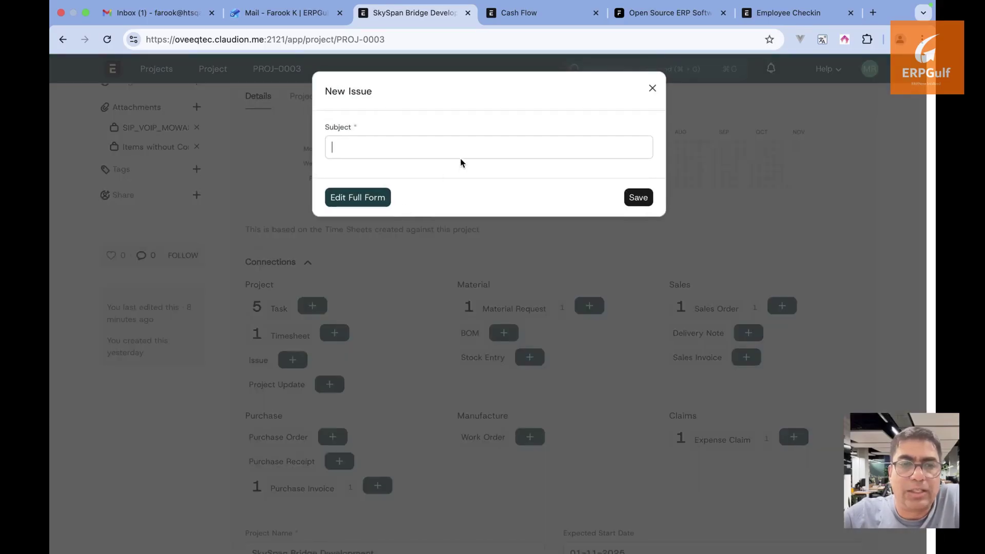
text(There)
key(BackSpace)
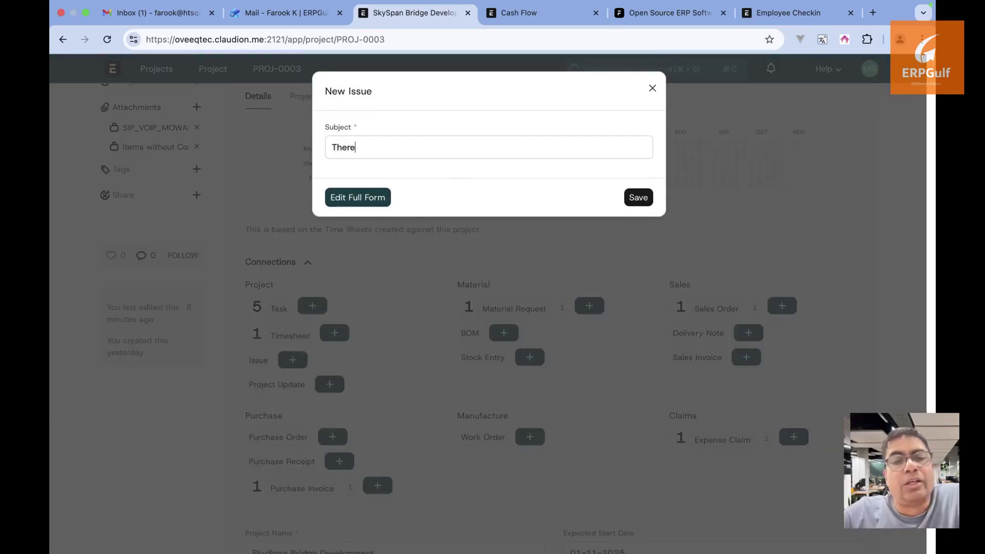
key(BackSpace)
text(e is a )
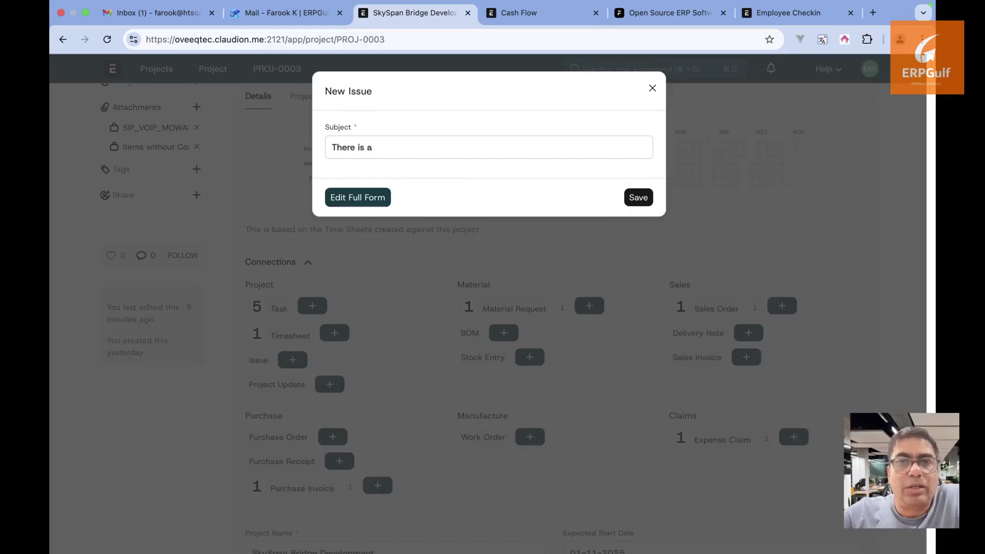
text(n issue in the)
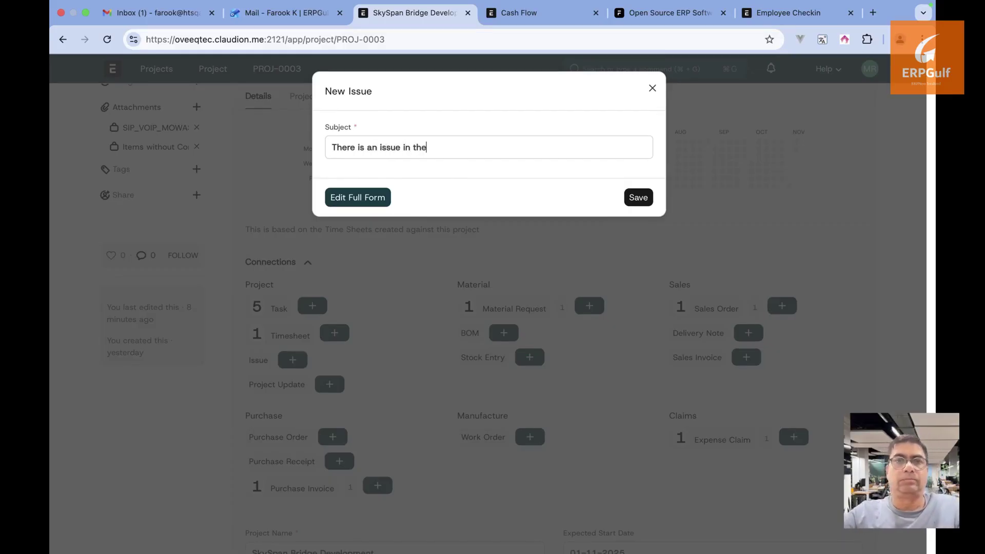
text( tunnel )
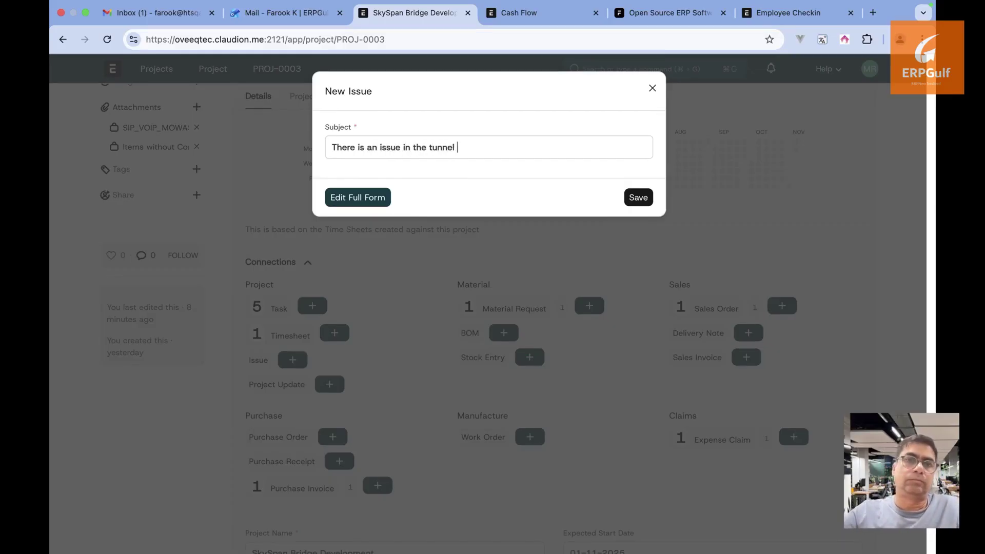
text(– water )
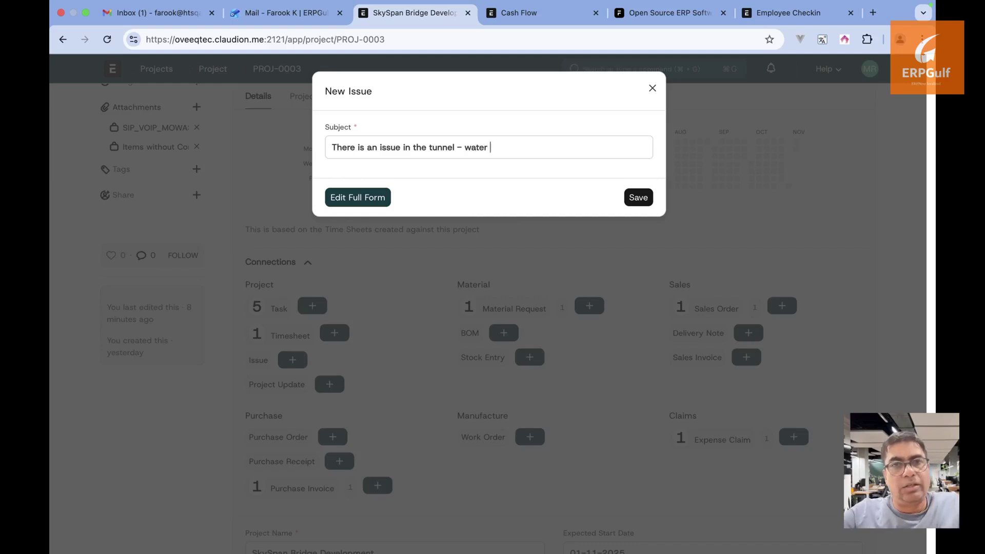
text(clogging)
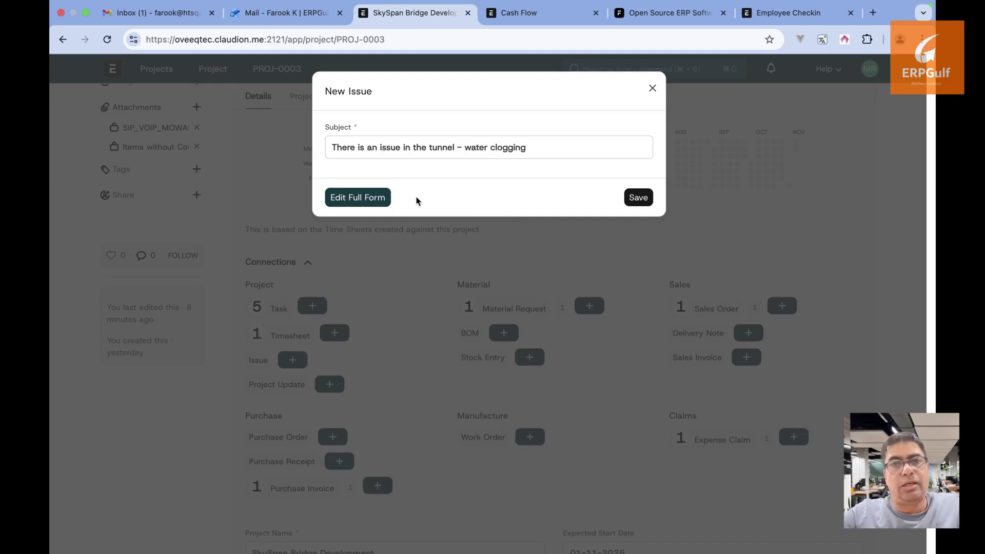
click(365, 198)
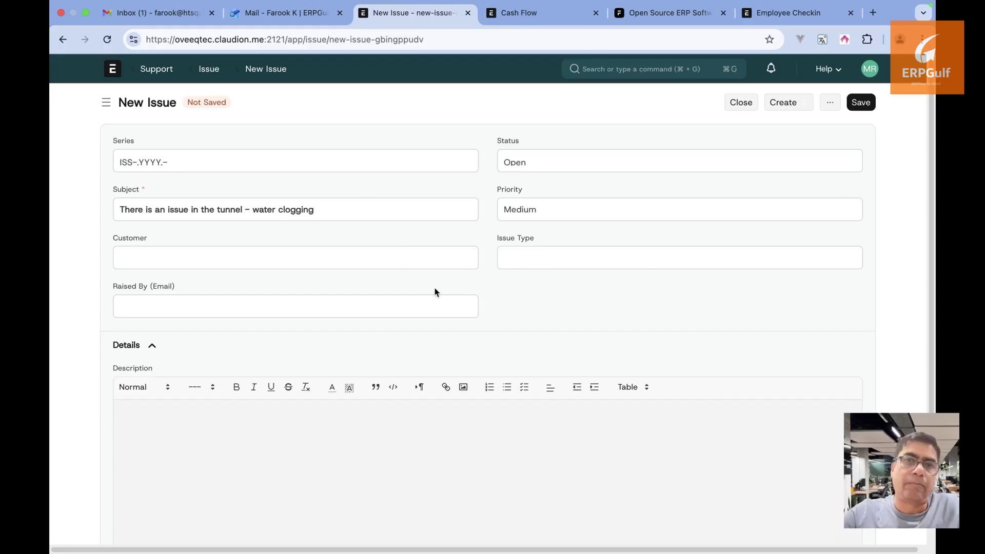
Set the issue priority to High, link the customer, and leave Issue Type empty
key(super+a)
key(BackSpace)
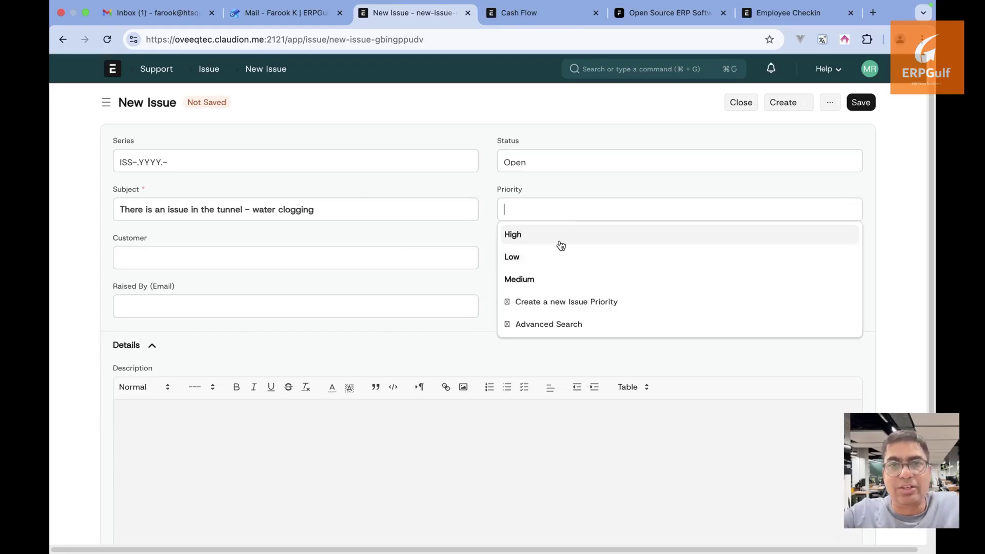
click(560, 244)
click(424, 253)
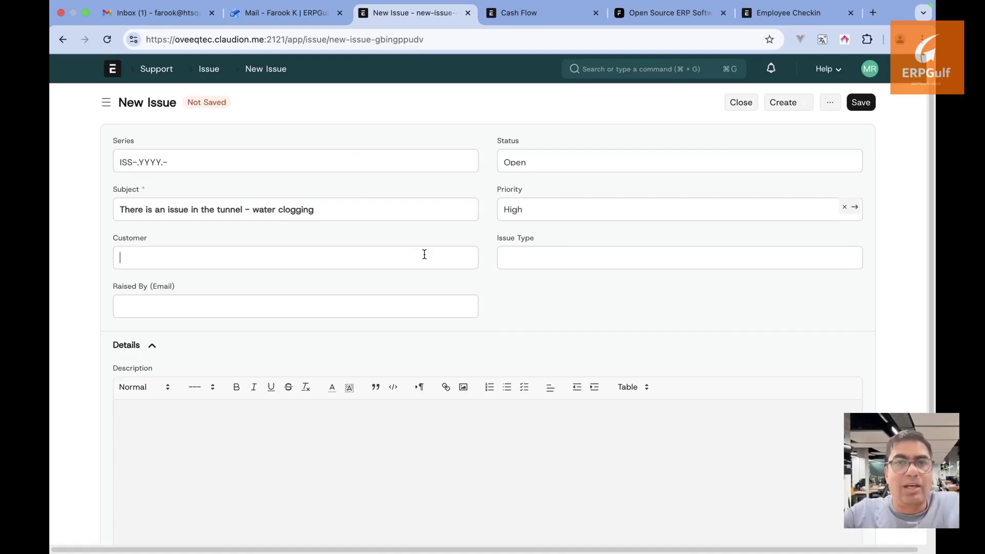
click(392, 284)
click(543, 260)
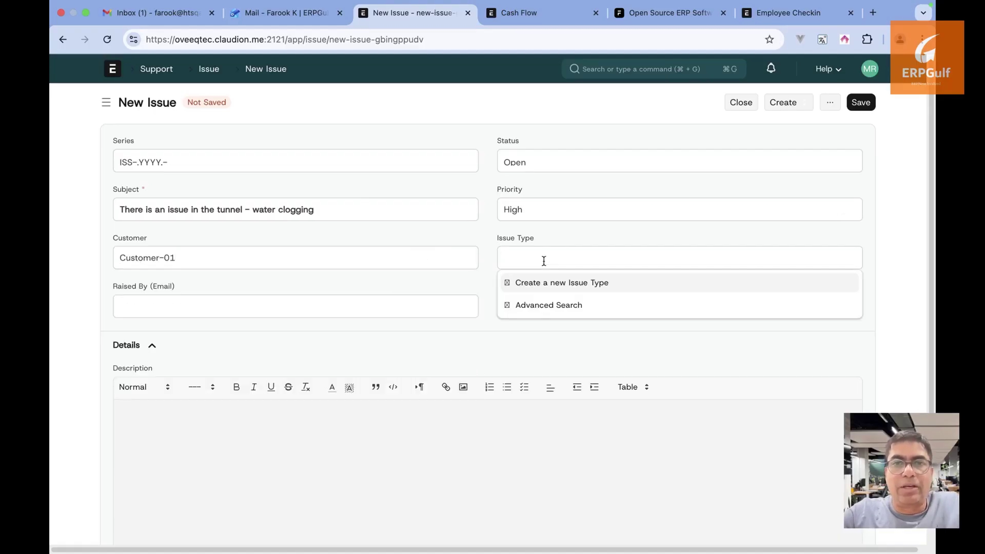
click(435, 284)
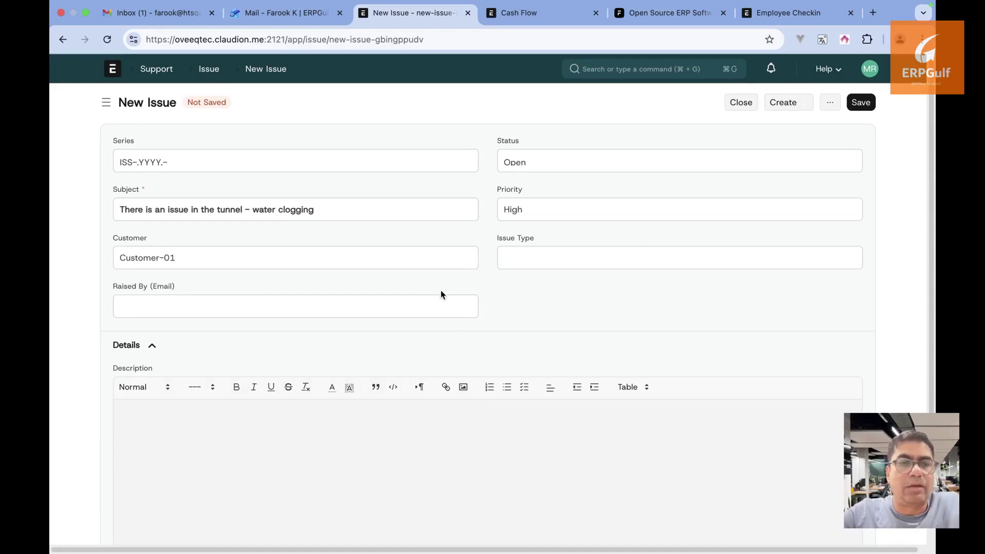
Describe it as 'There is water clogging inside the tunnel', expand response and resolution details, and save
click(426, 497)
text(th)
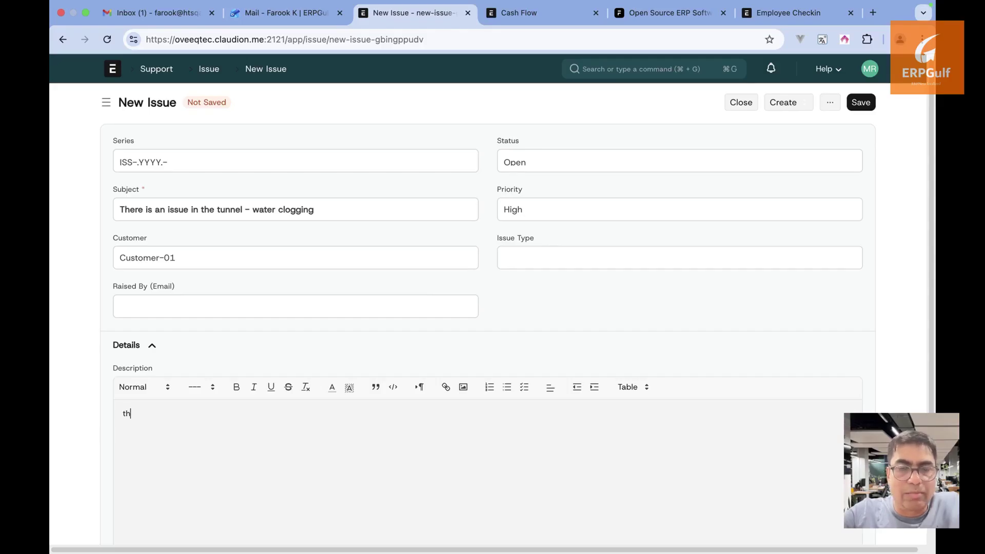
text(ere)
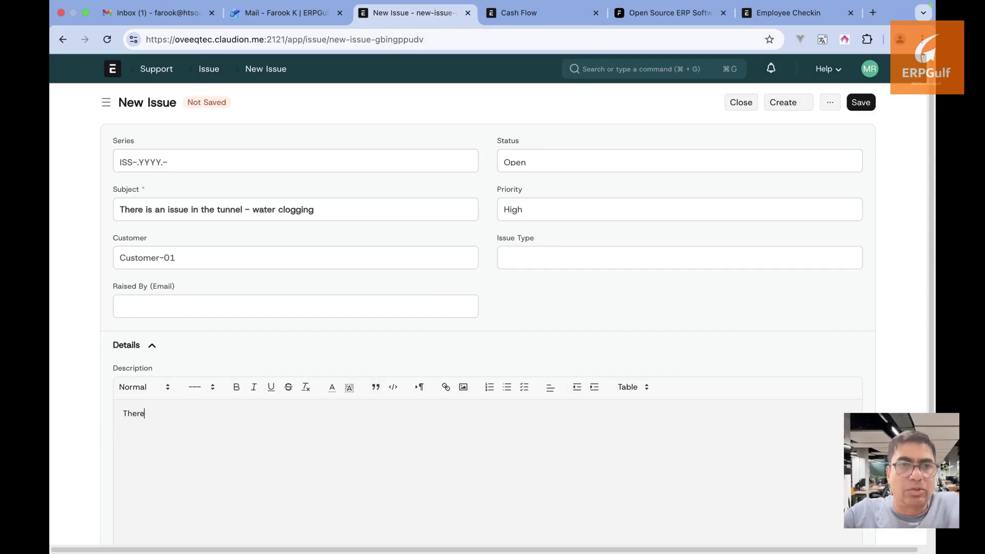
text(iThere is water cloggin)
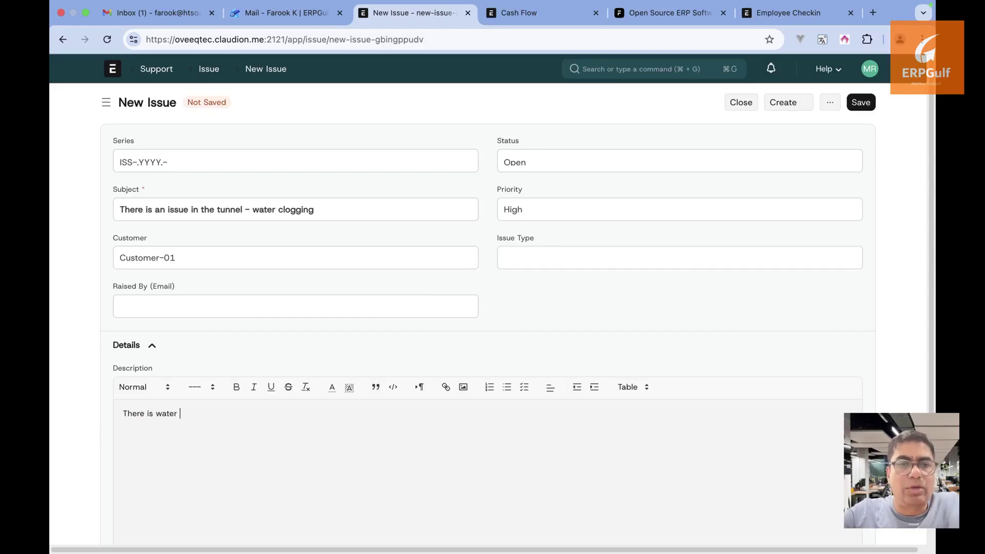
text(g insi)
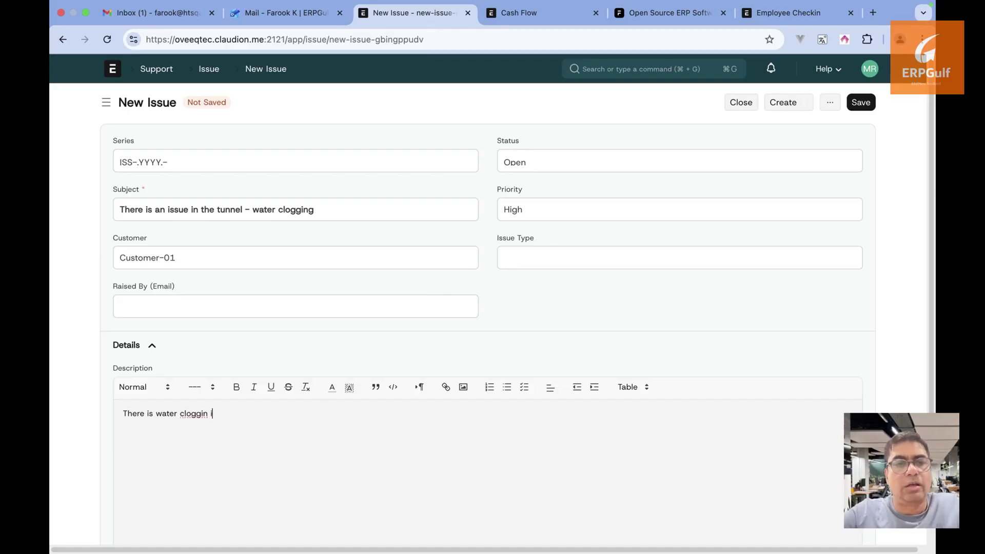
text(de the tunnel)
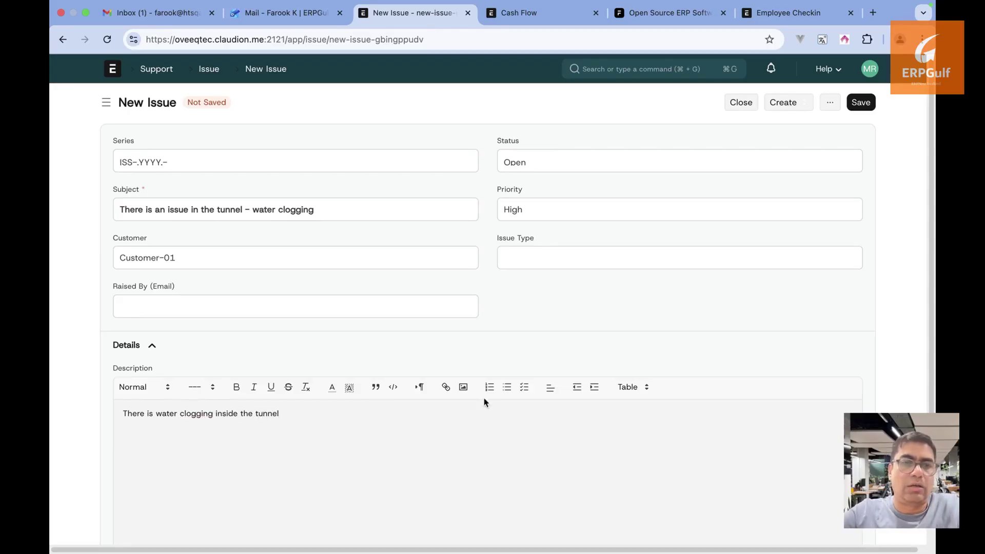
scroll(483, 405, down, 3)
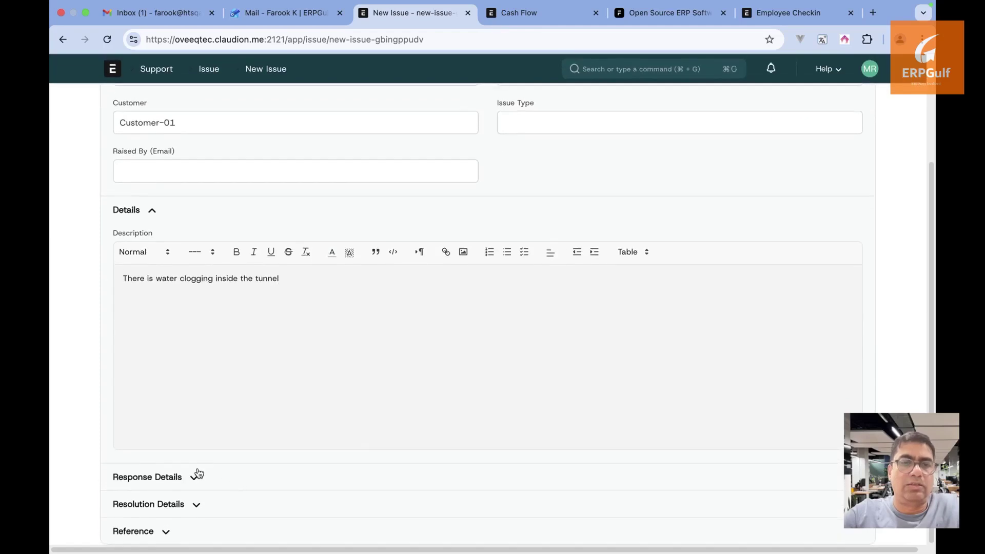
click(195, 474)
scroll(195, 470, down, 2)
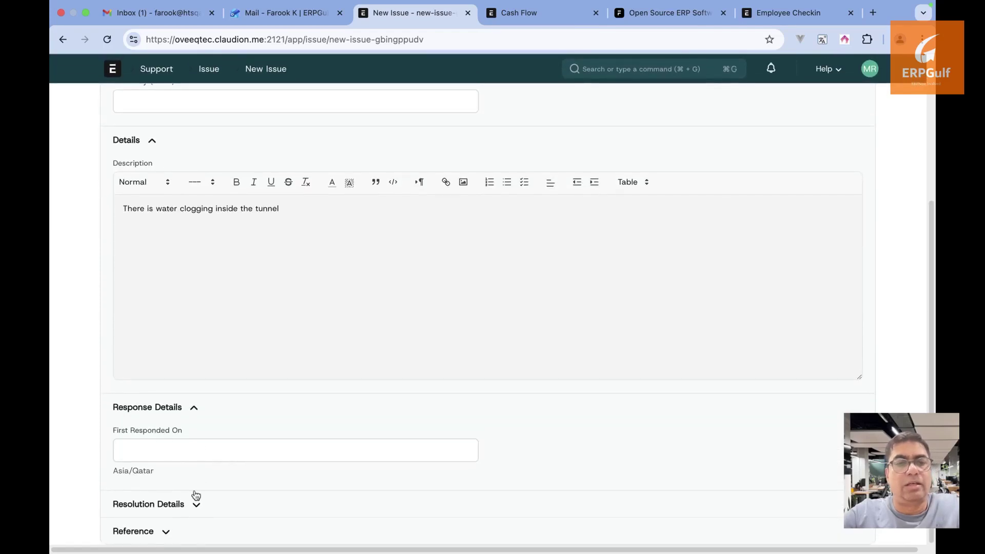
click(185, 510)
scroll(185, 512, down, 1)
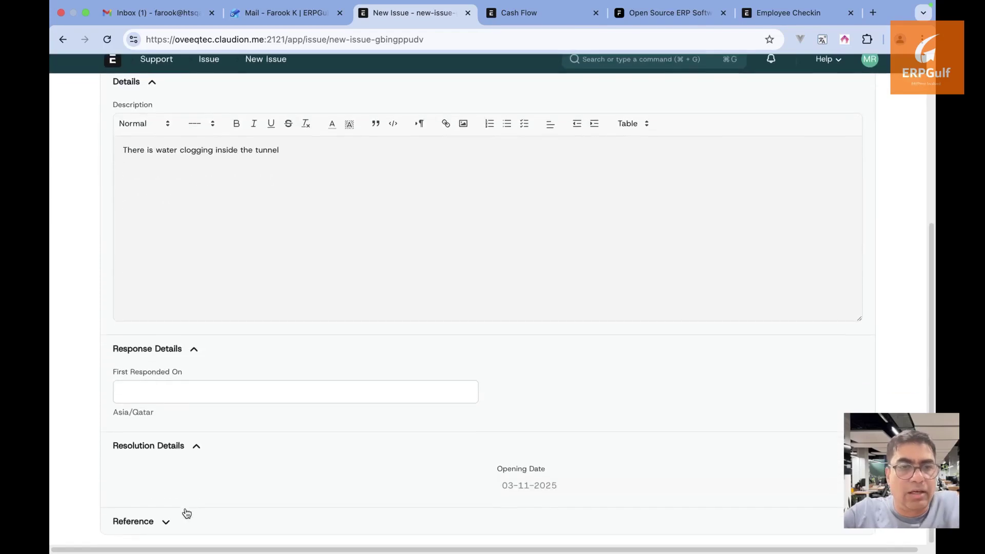
scroll(204, 484, up, 5)
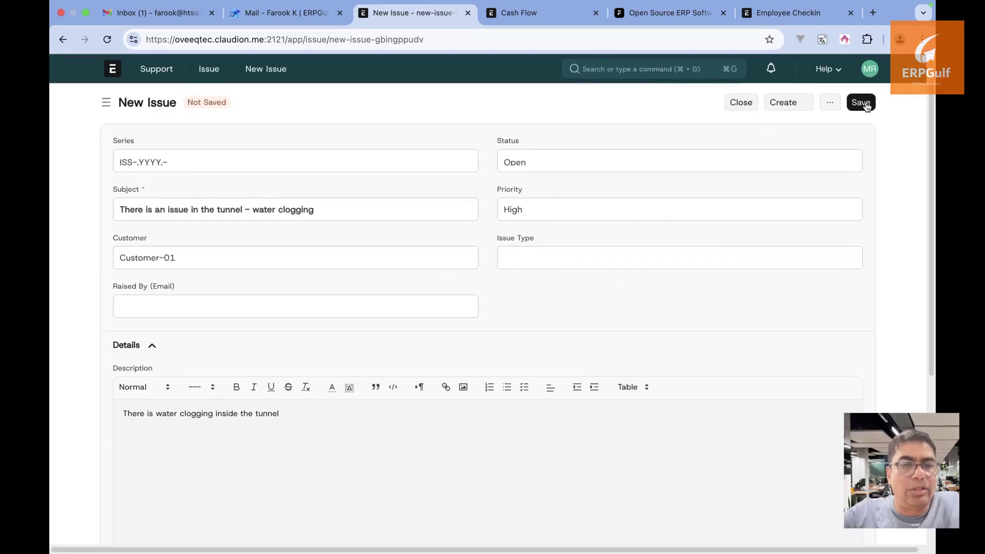
click(863, 104)
click(862, 103)
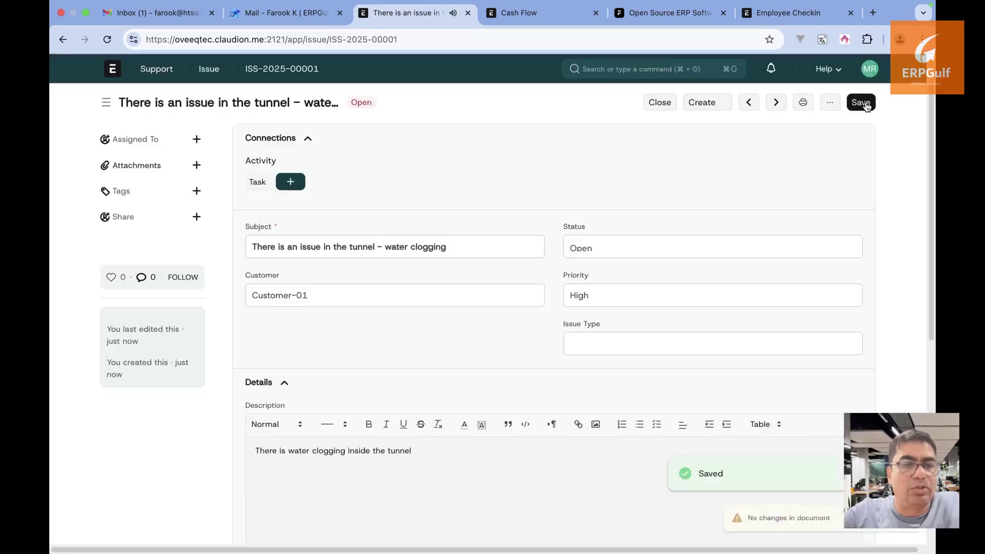
Navigate via the Issue list back to the SkySpan Bridge Development project PROJ-0003
click(214, 71)
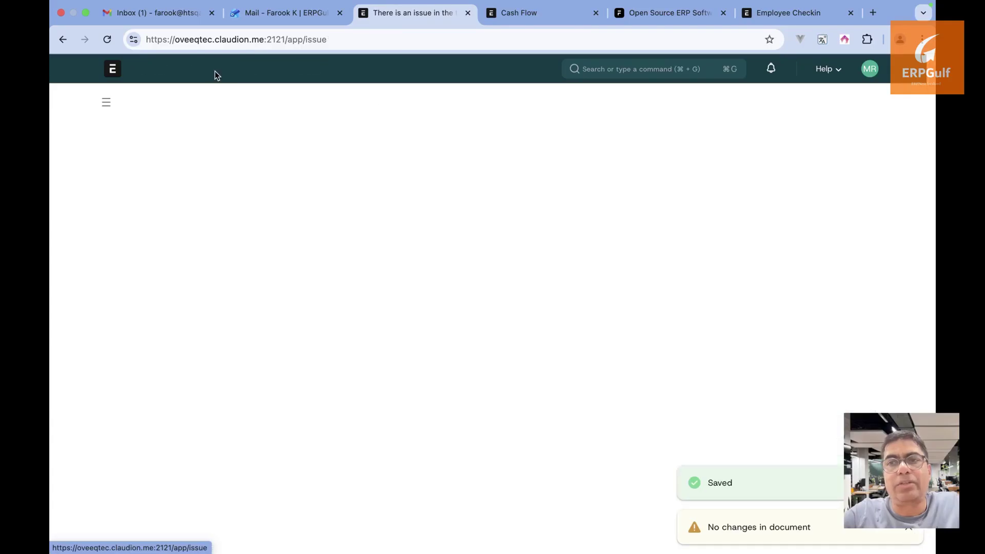
click(63, 39)
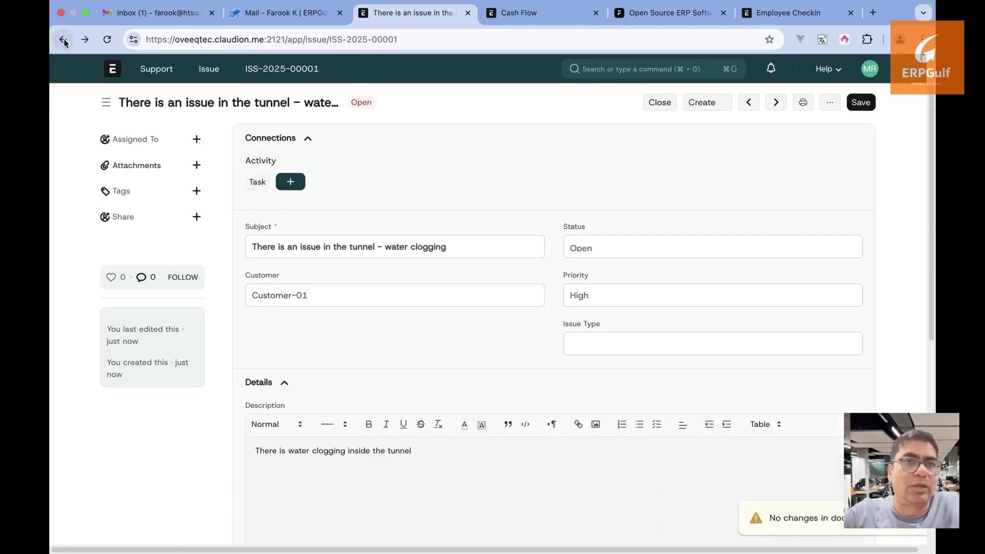
click(63, 40)
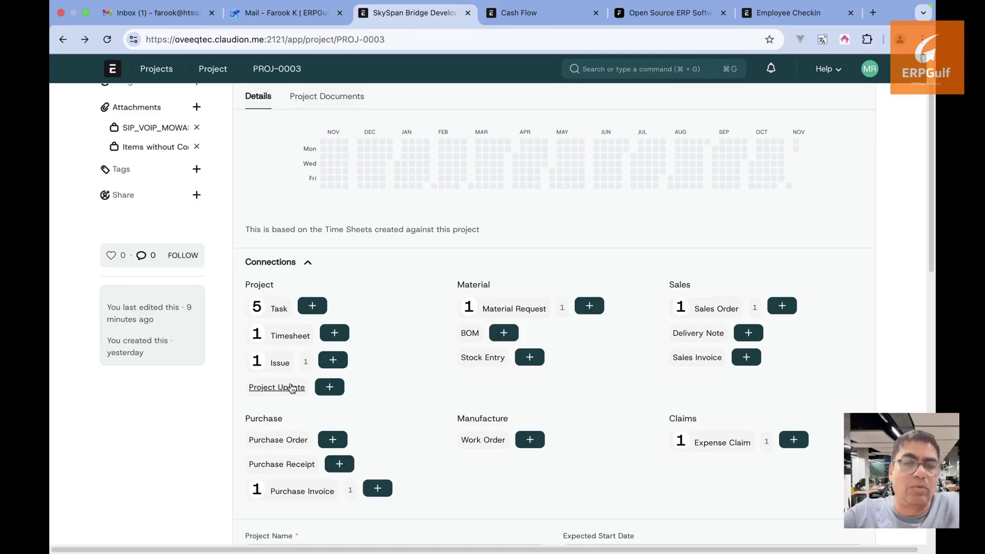
click(292, 388)
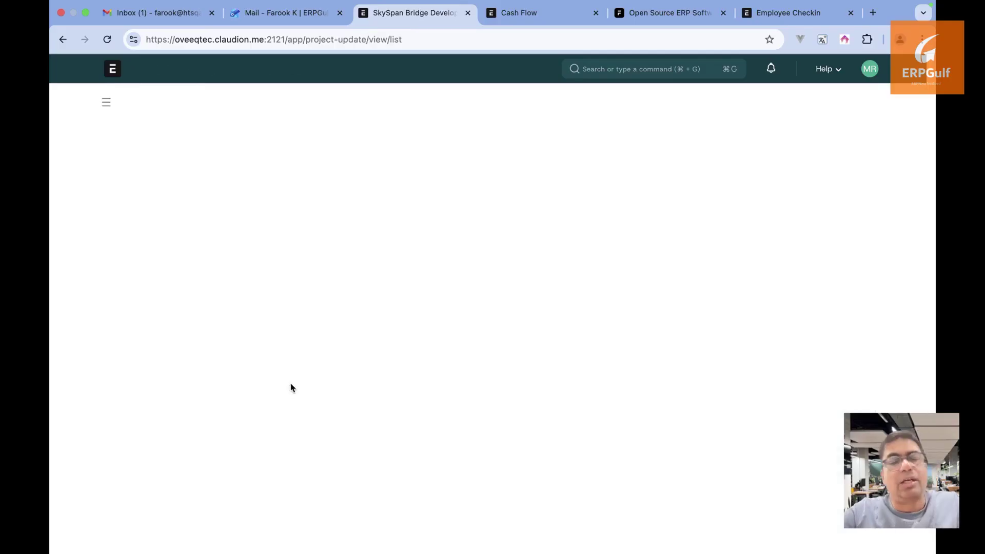
click(831, 105)
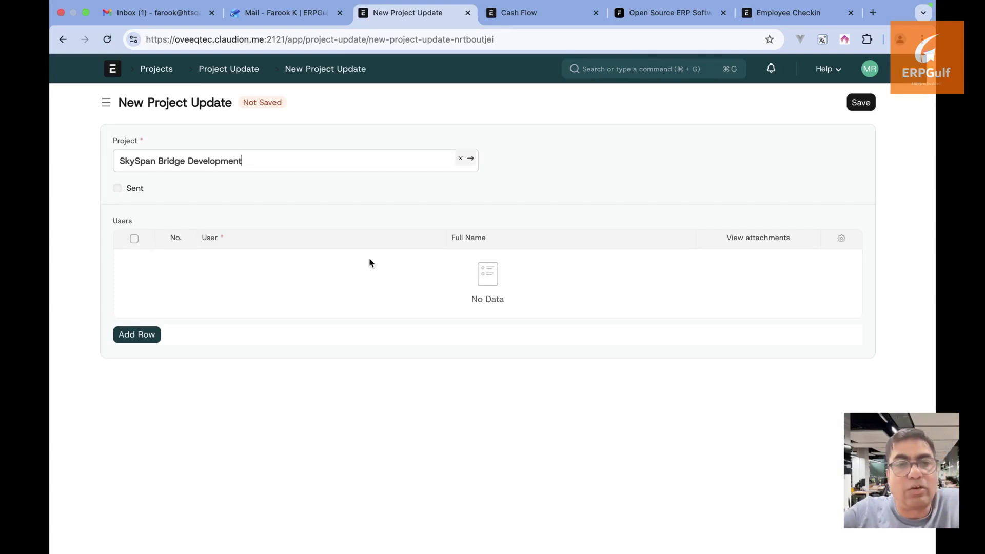
click(63, 43)
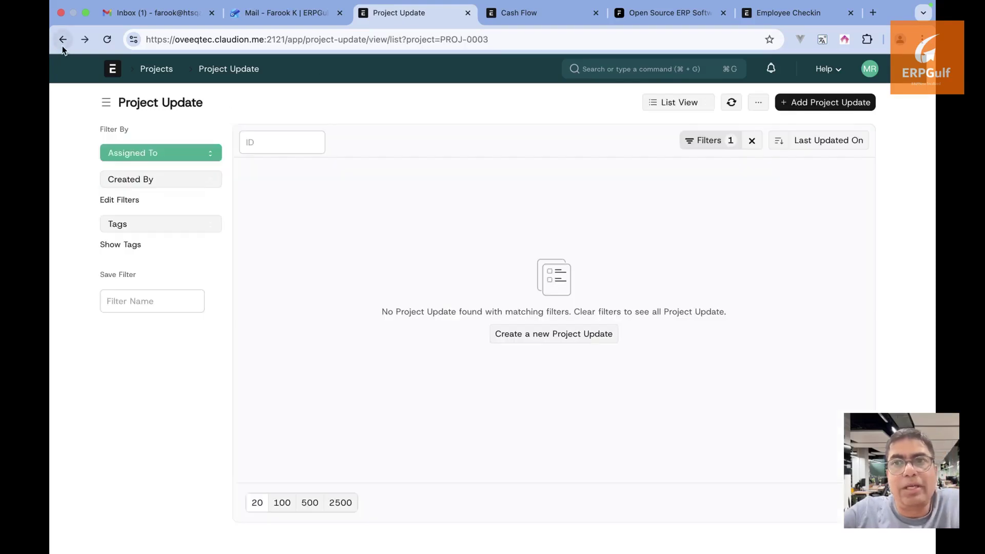
click(62, 49)
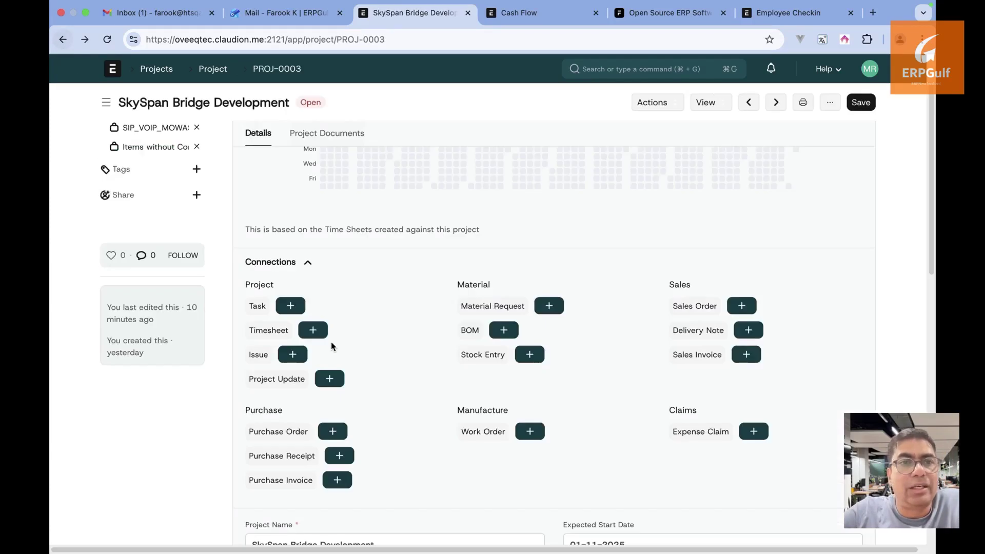
scroll(283, 377, down, 1)
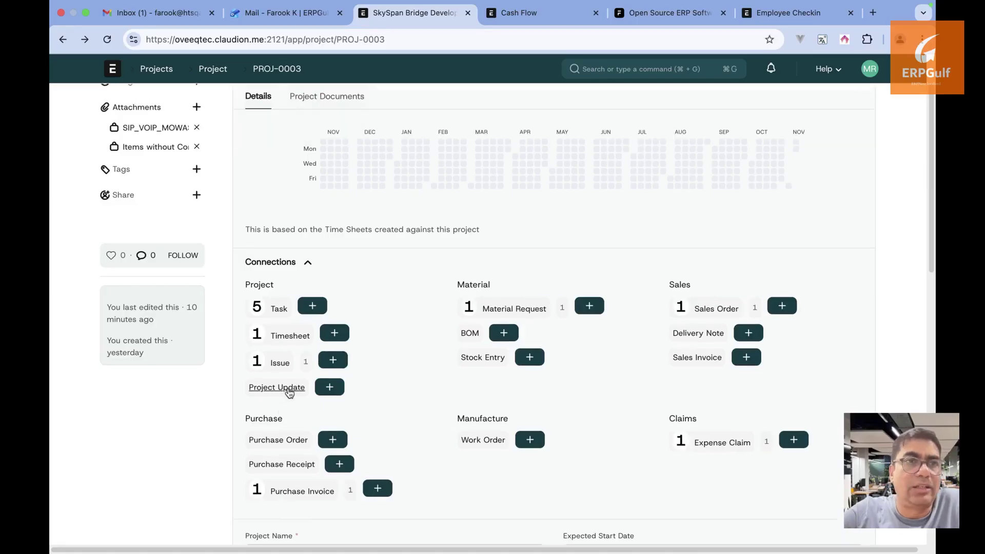
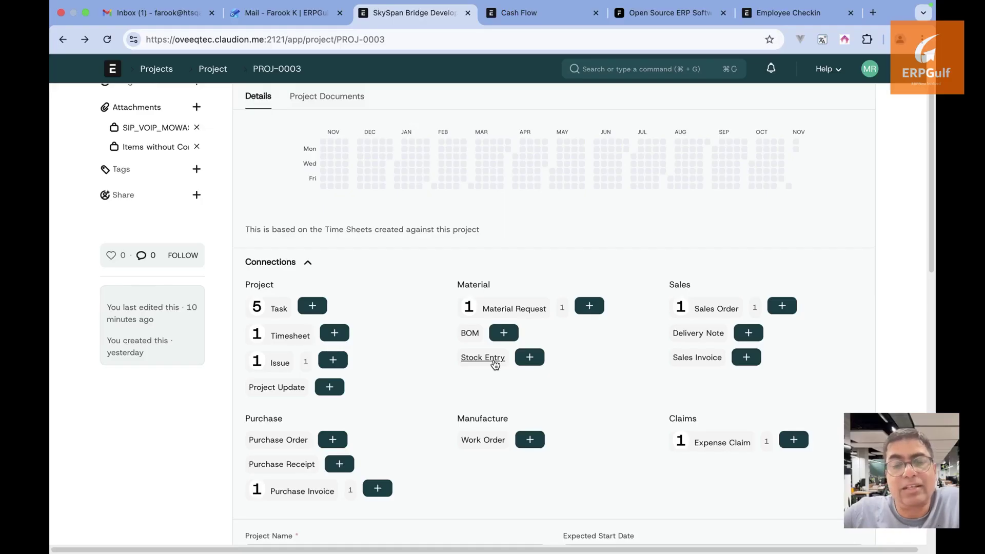
Glance at the project's stock entries, then abandon an unsaved new stock entry
click(483, 358)
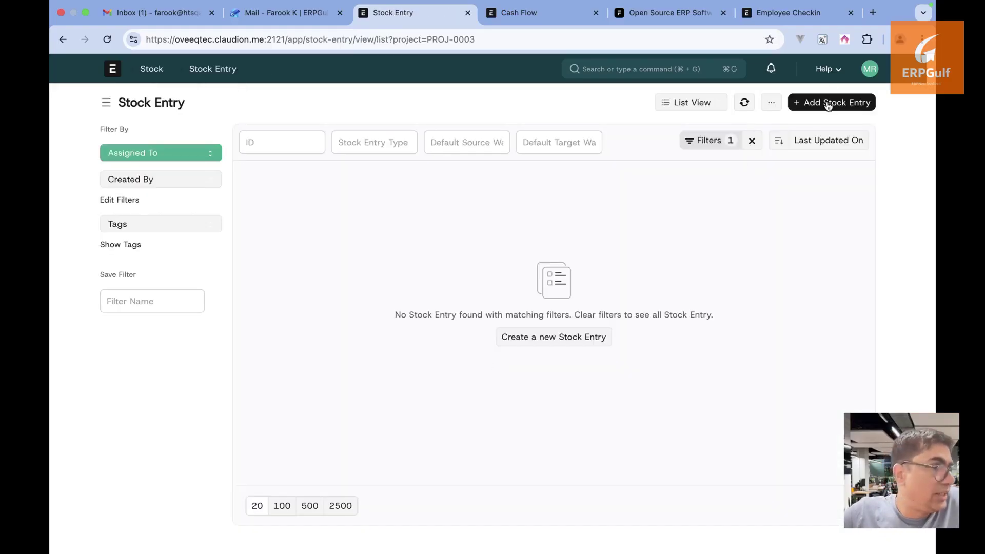
click(828, 104)
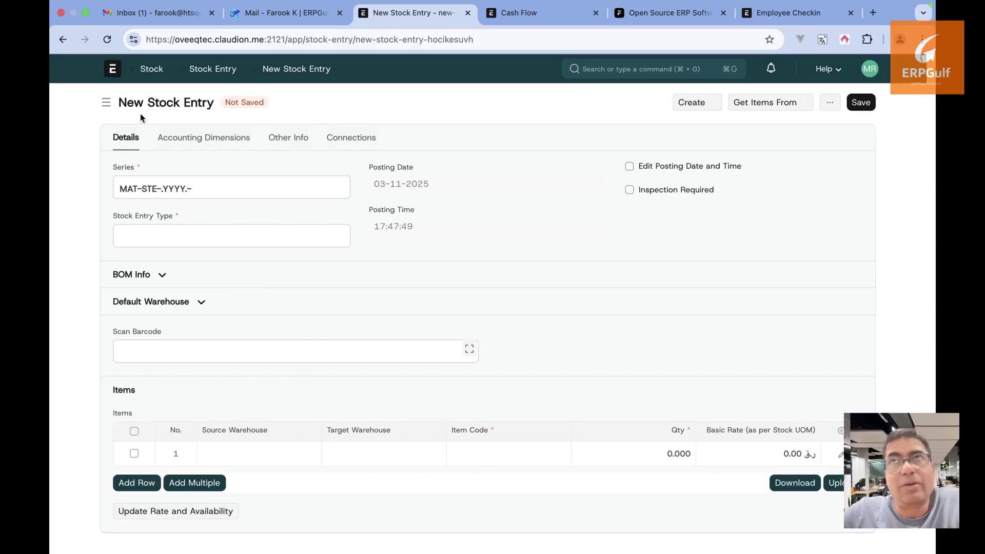
click(61, 44)
click(61, 41)
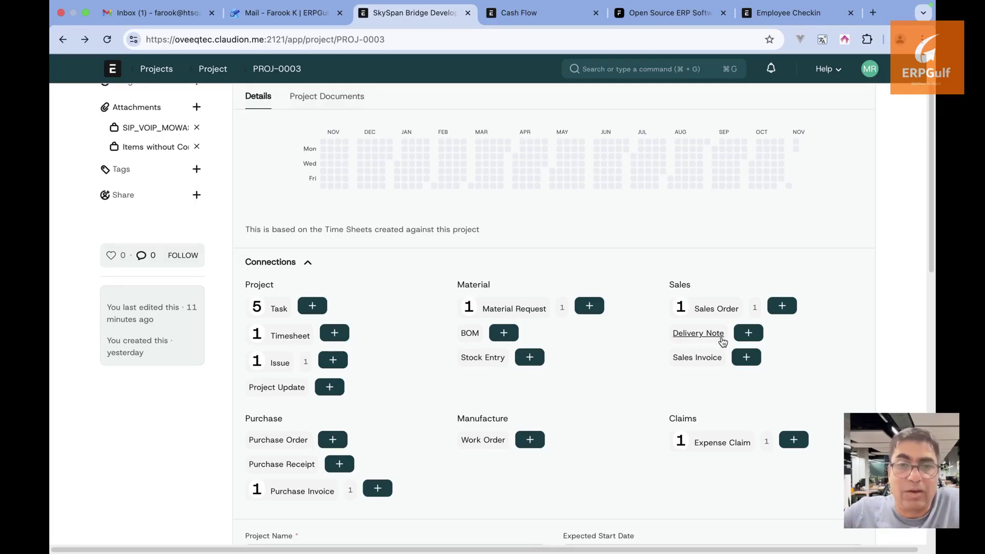
Reopen SkySpan Bridge Development from the open projects list
scroll(709, 382, down, 1)
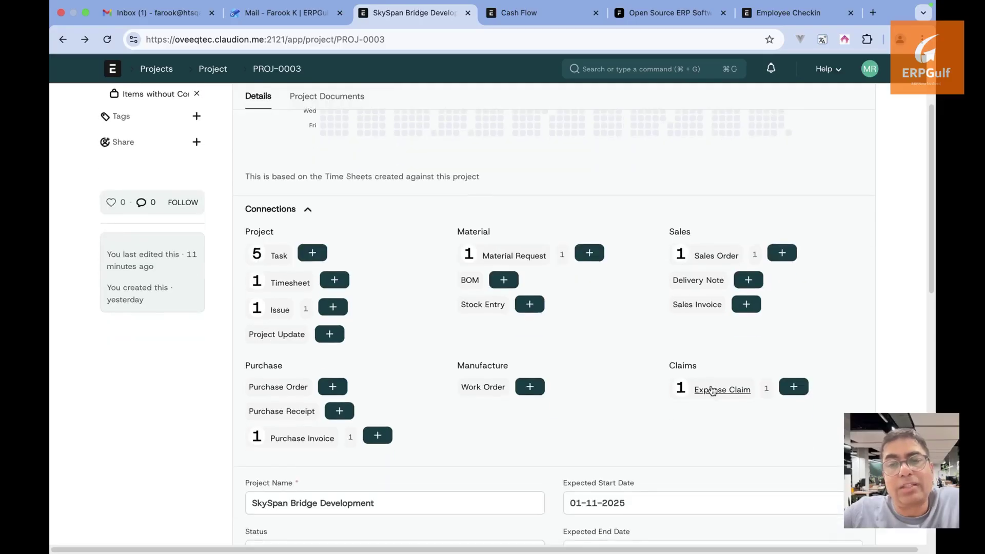
scroll(712, 391, down, 10)
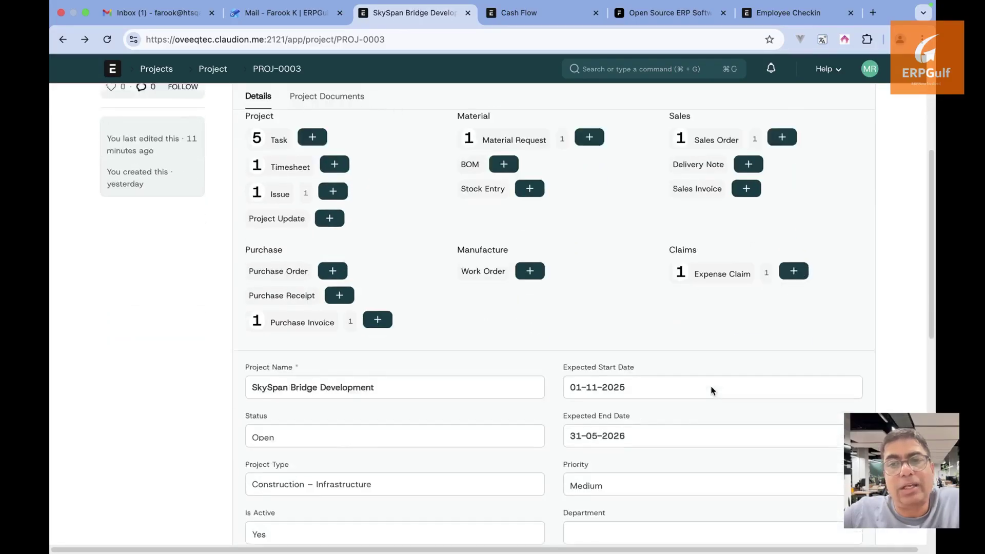
scroll(513, 394, down, 1)
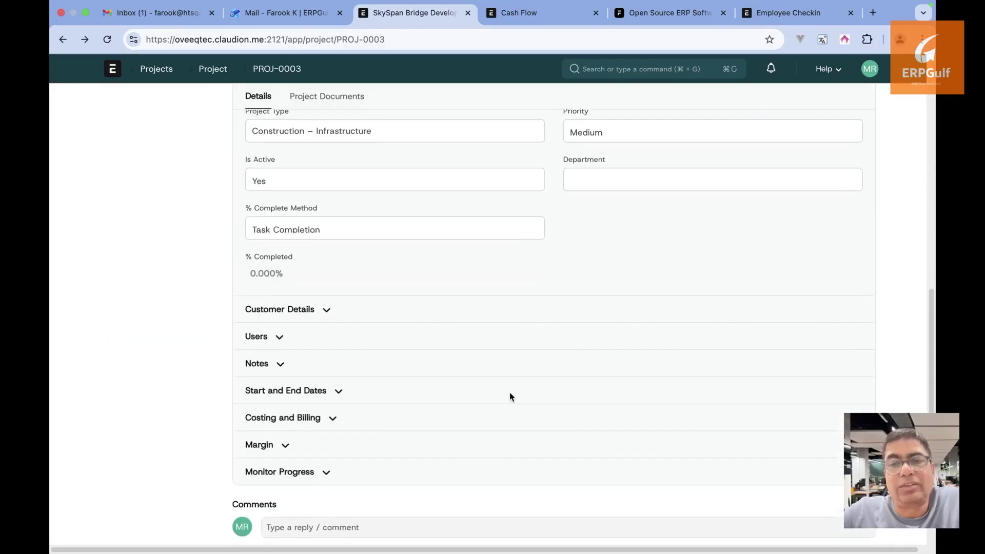
scroll(328, 424, up, 10)
scroll(328, 423, up, 2)
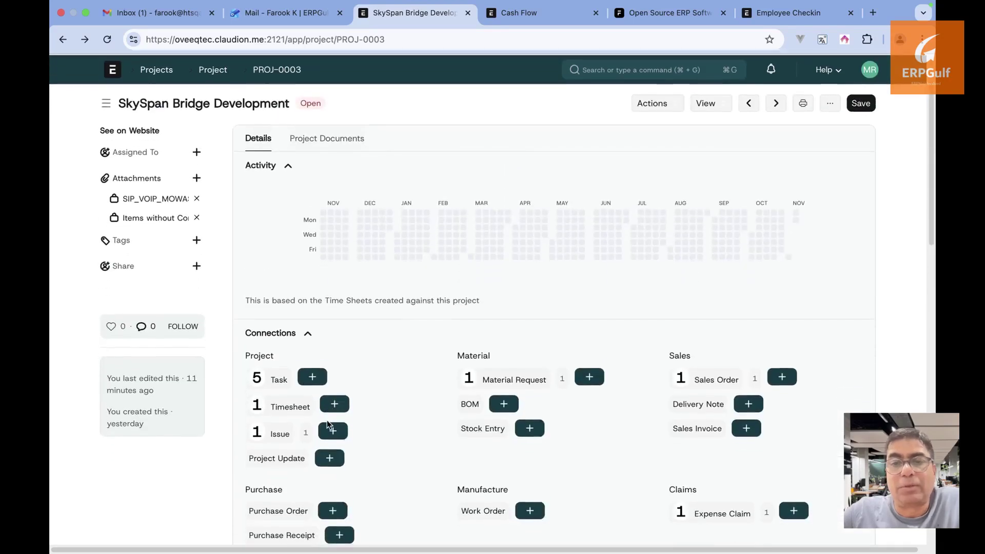
click(218, 71)
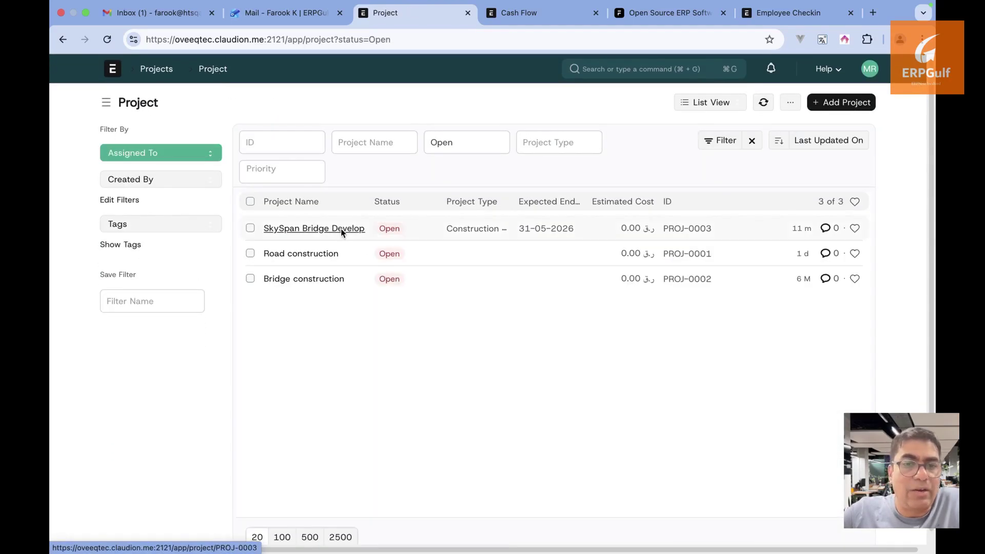
click(359, 228)
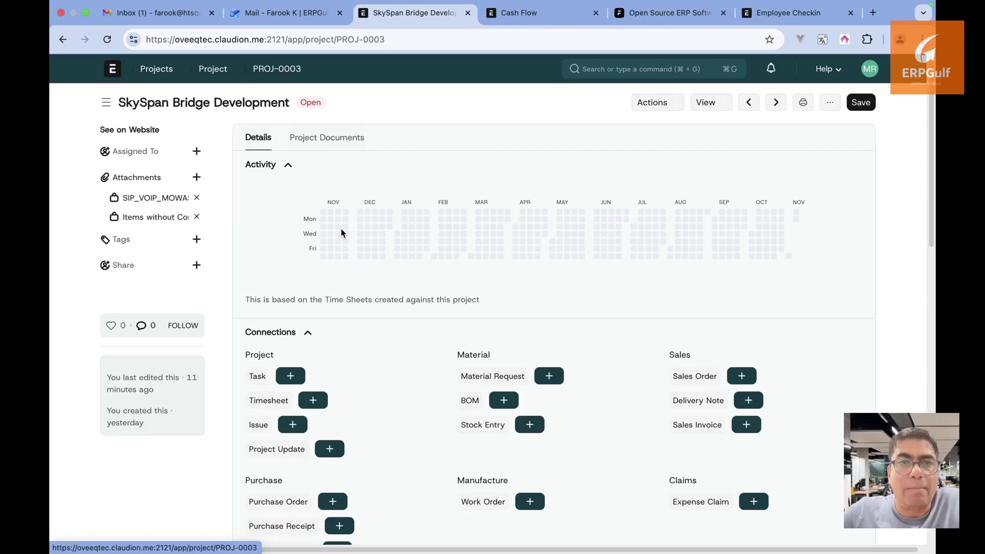
Display the project's tasks in the Gantt Chart view
click(716, 103)
click(725, 128)
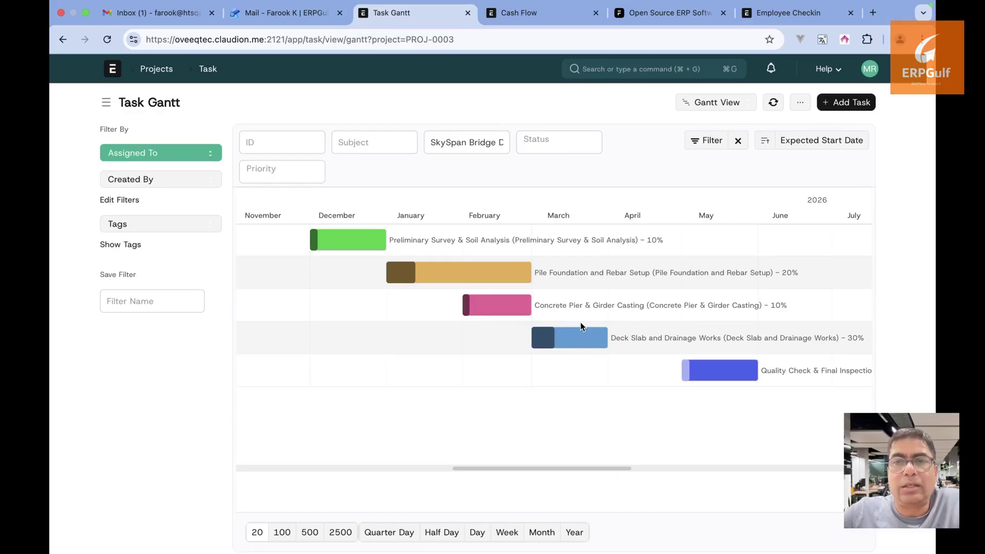
scroll(583, 377, right, 2)
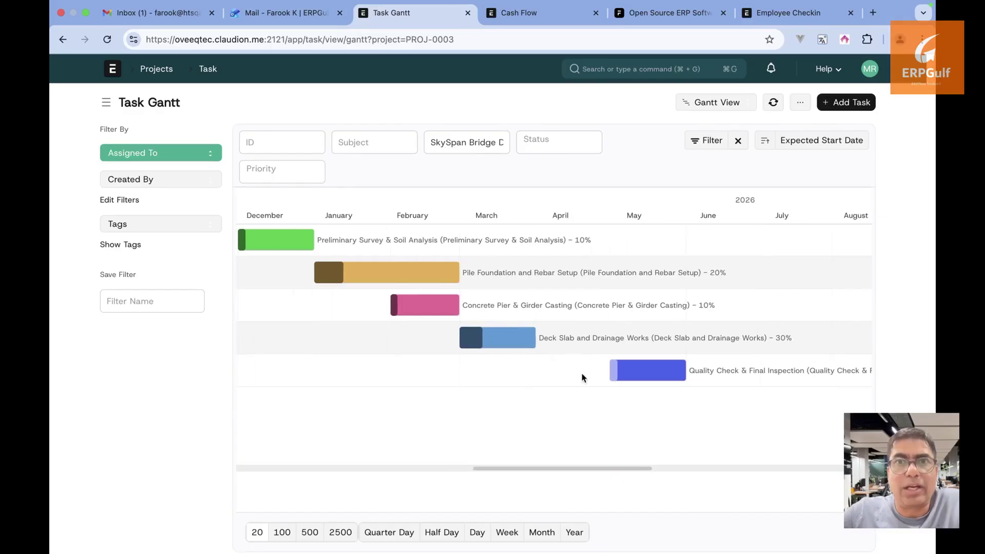
scroll(582, 378, left, 1)
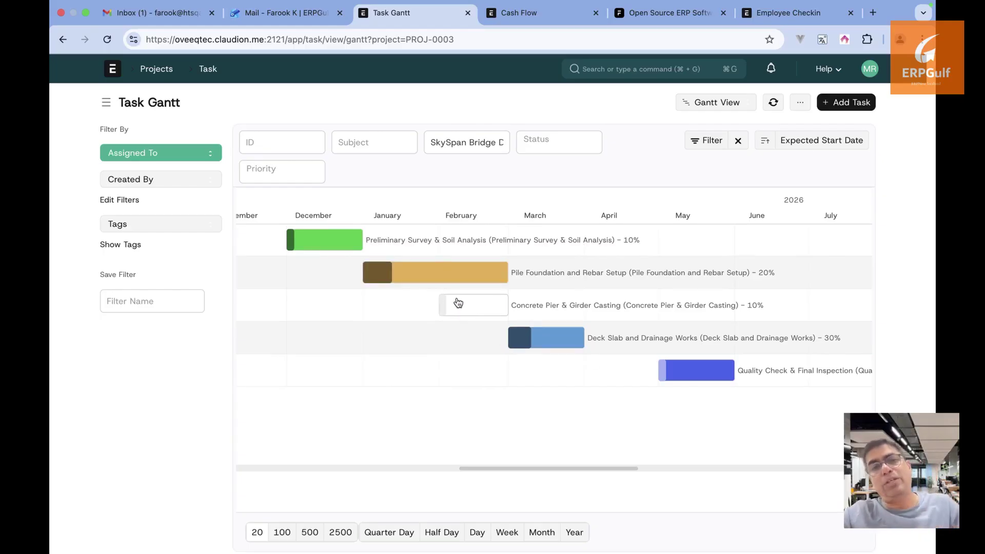
Inspect the Pile Foundation bar and the Concrete Pier & Girder Casting task, then return to the Gantt
click(407, 272)
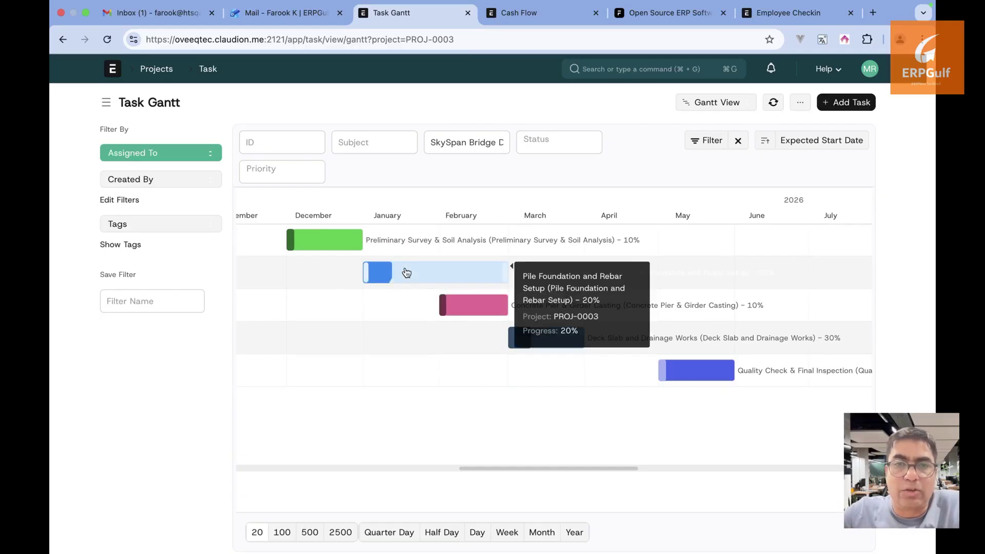
click(479, 309)
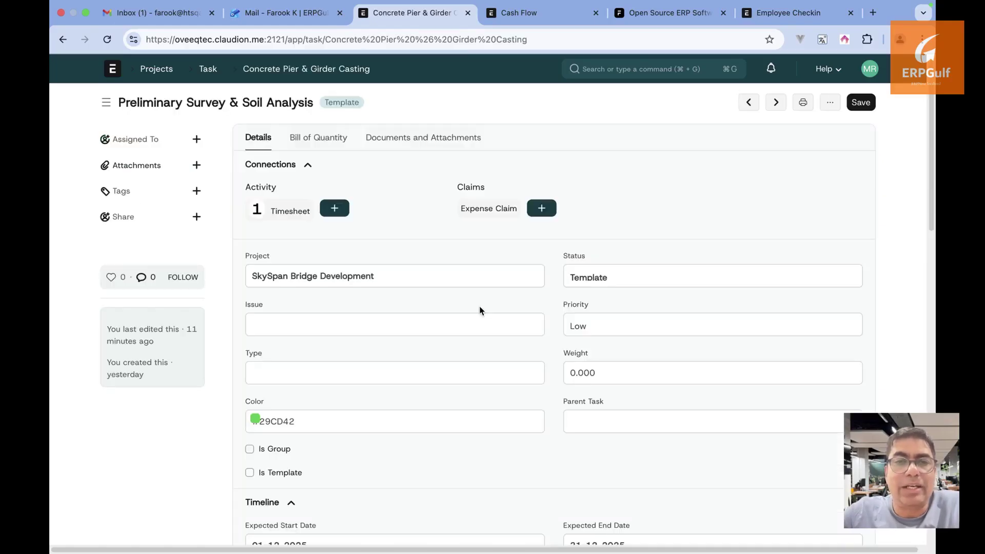
click(58, 35)
click(465, 270)
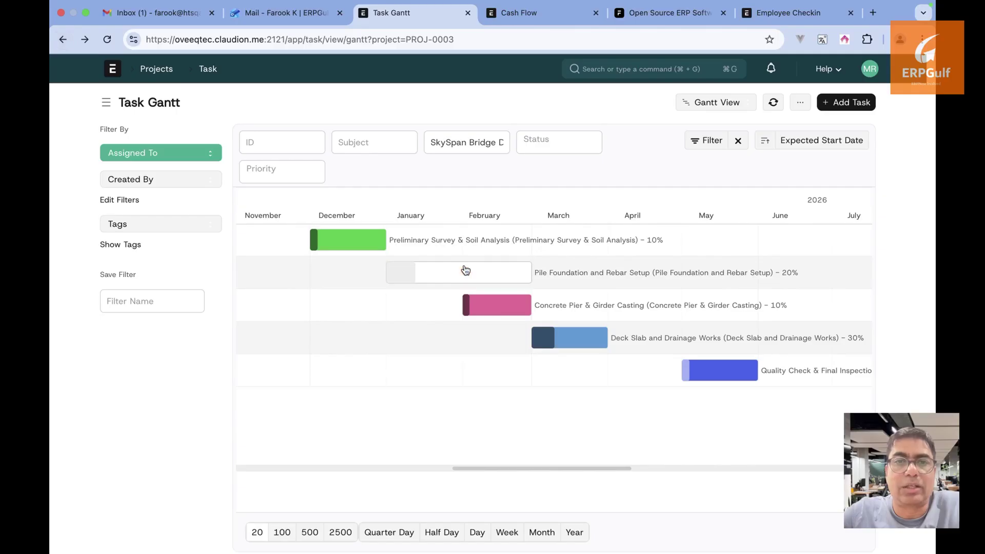
click(741, 106)
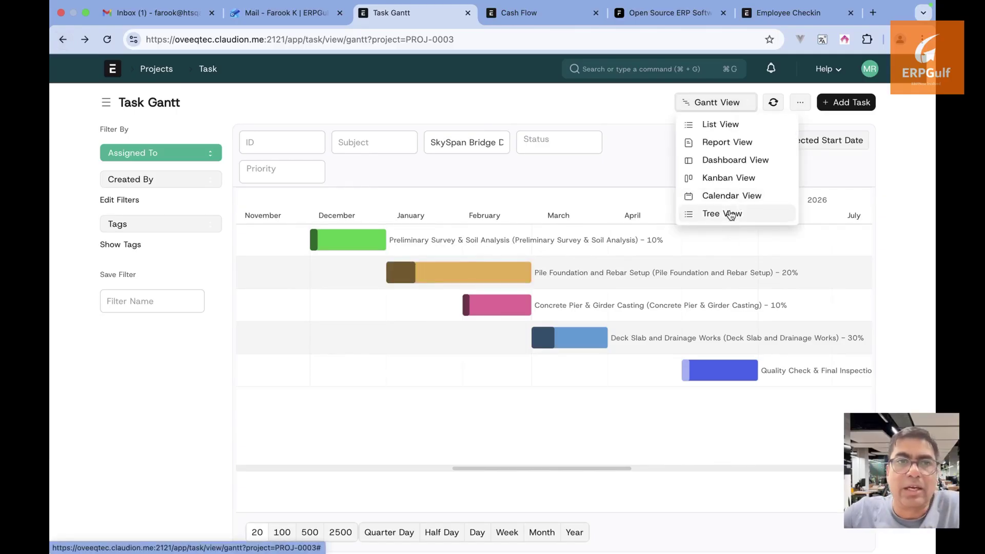
Show tasks in Task Tree view and switch the project filter to Bridge construction
click(731, 214)
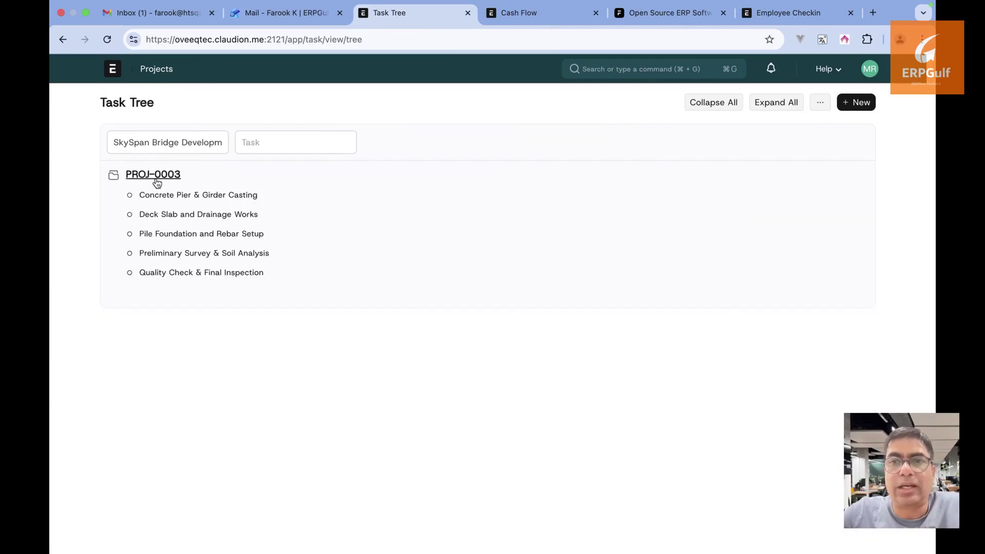
click(157, 179)
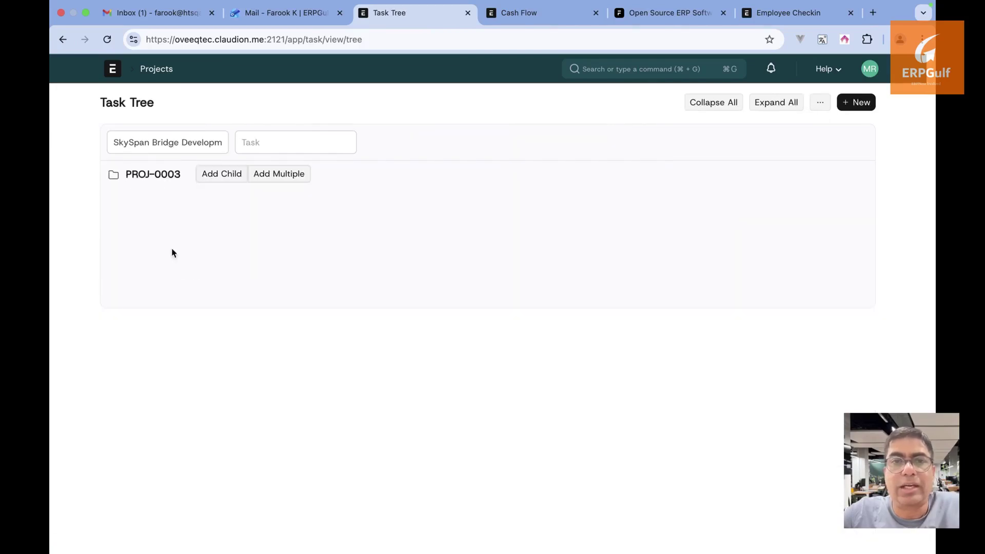
triple_click(172, 148)
key(BackSpace)
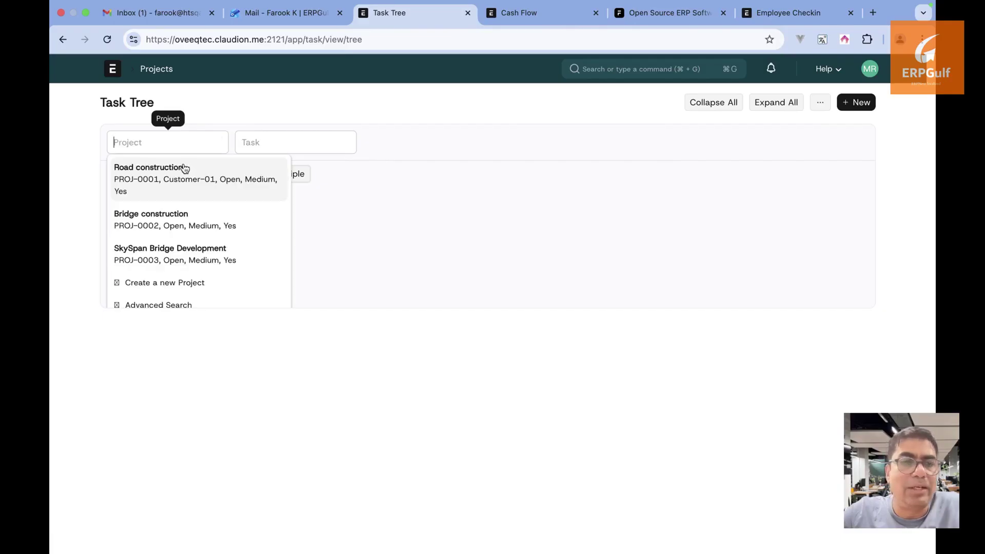
click(186, 220)
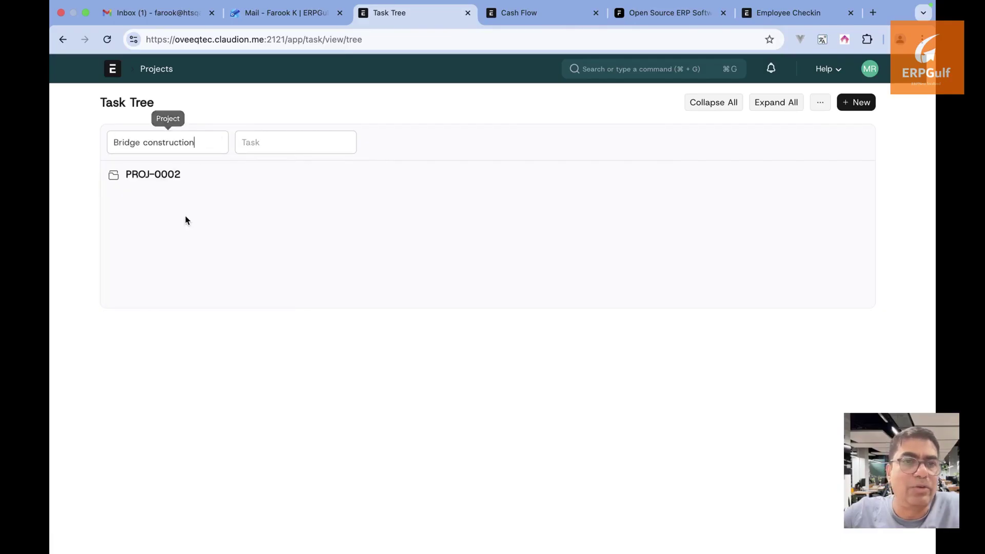
click(164, 175)
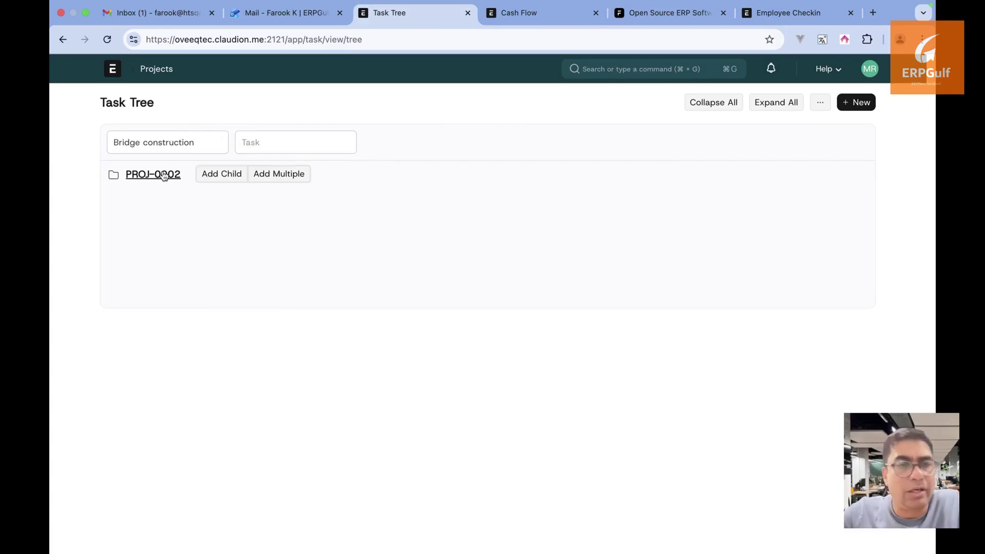
Filter the tree to Road construction, then to SkySpan Bridge Development, and collapse all
triple_click(199, 141)
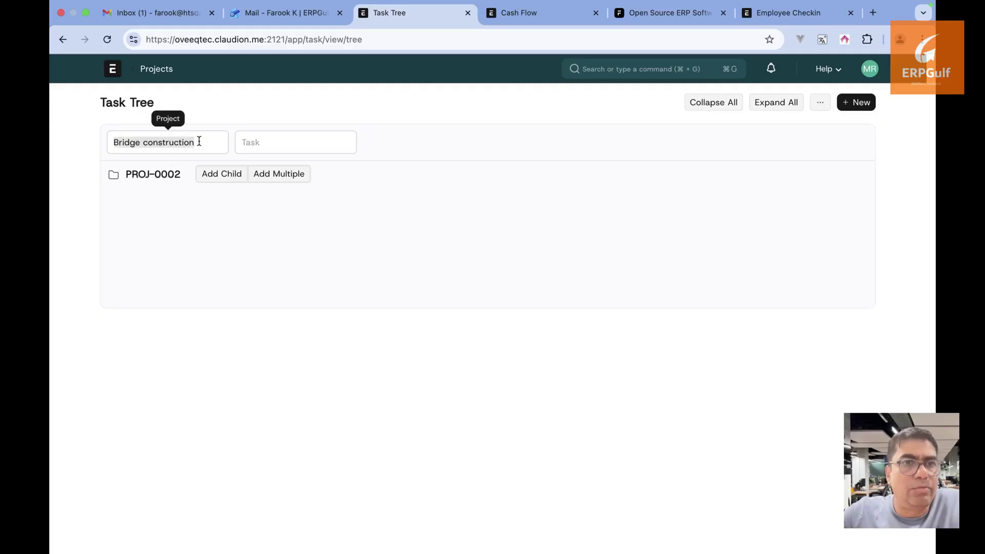
key(BackSpace)
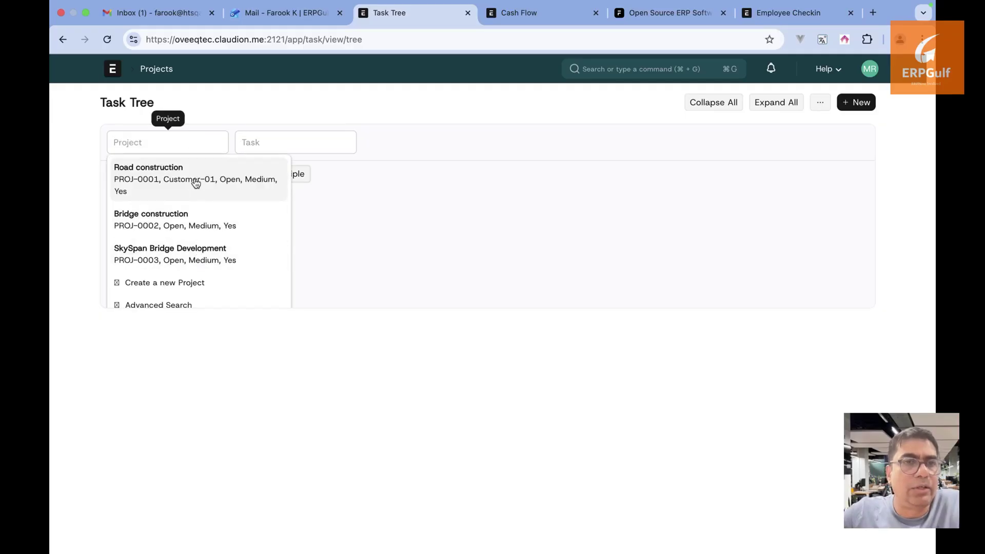
click(195, 183)
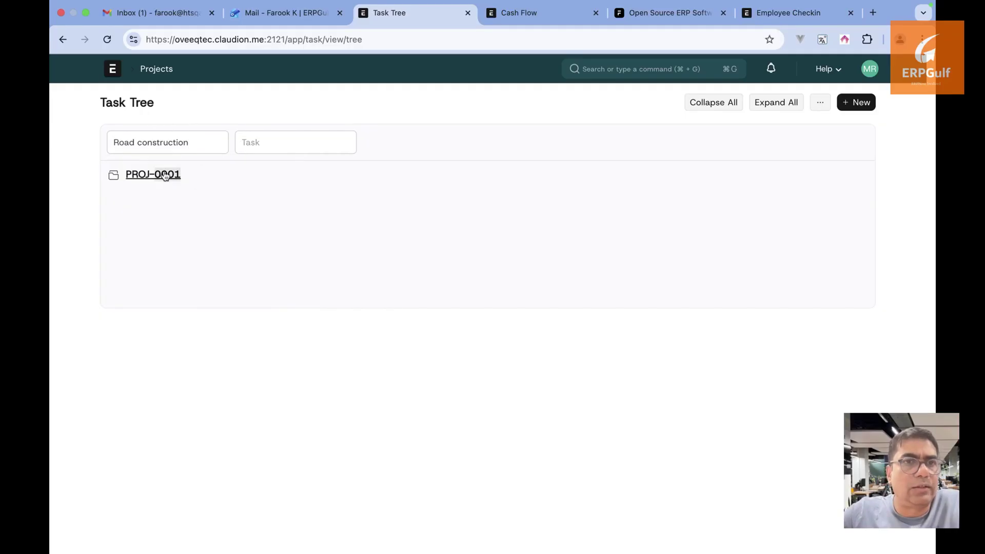
triple_click(194, 141)
key(BackSpace)
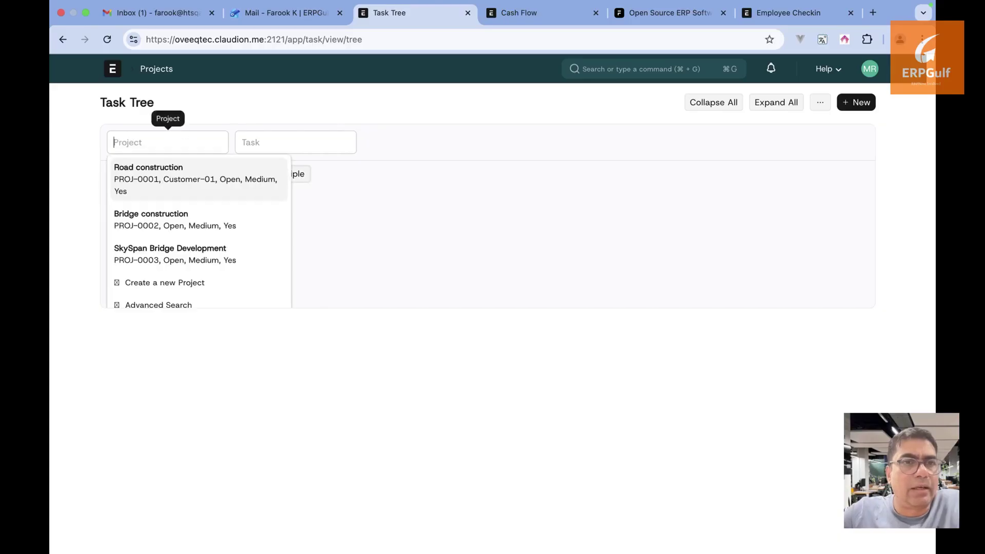
click(195, 262)
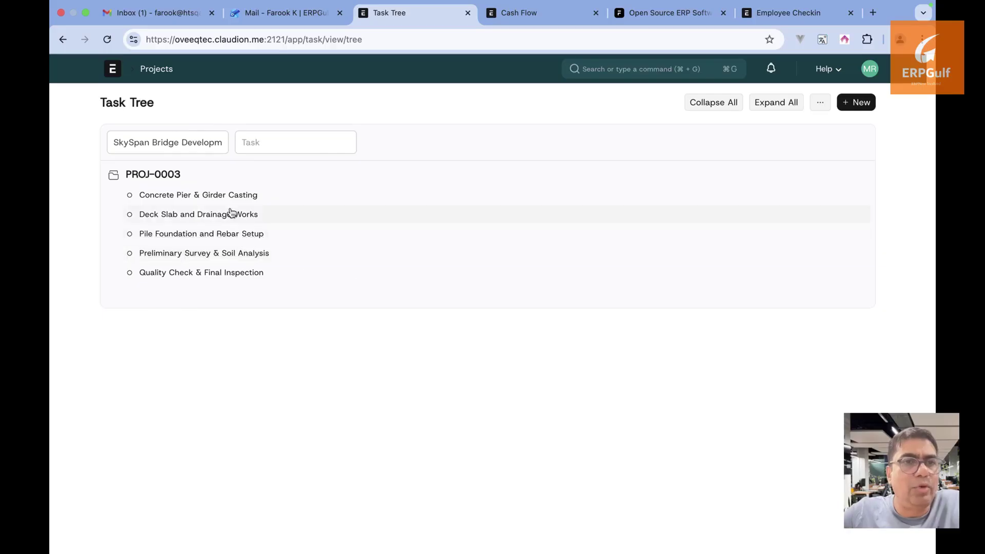
click(711, 113)
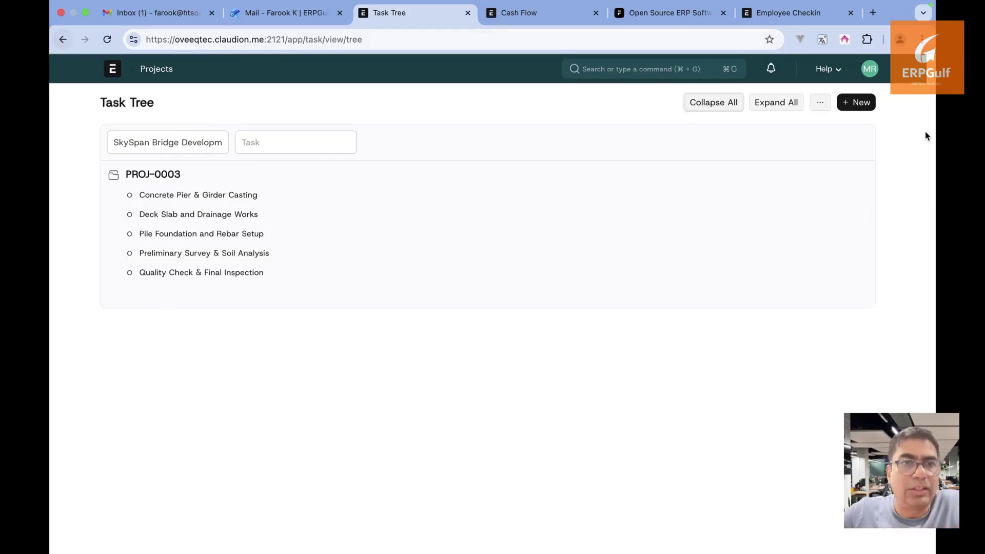
Open the Chart of Accounts by searching 'chart of'
click(680, 69)
text(chart of)
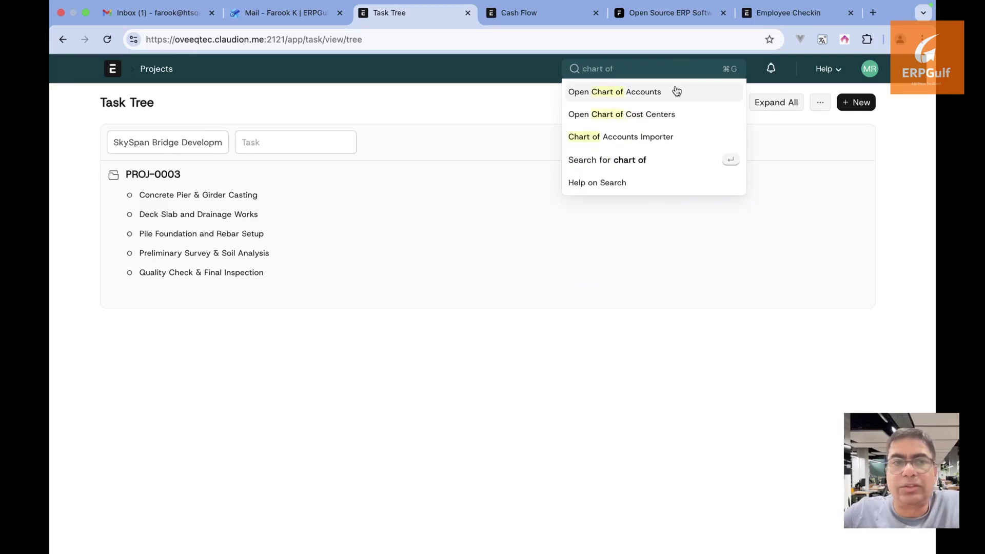
click(676, 92)
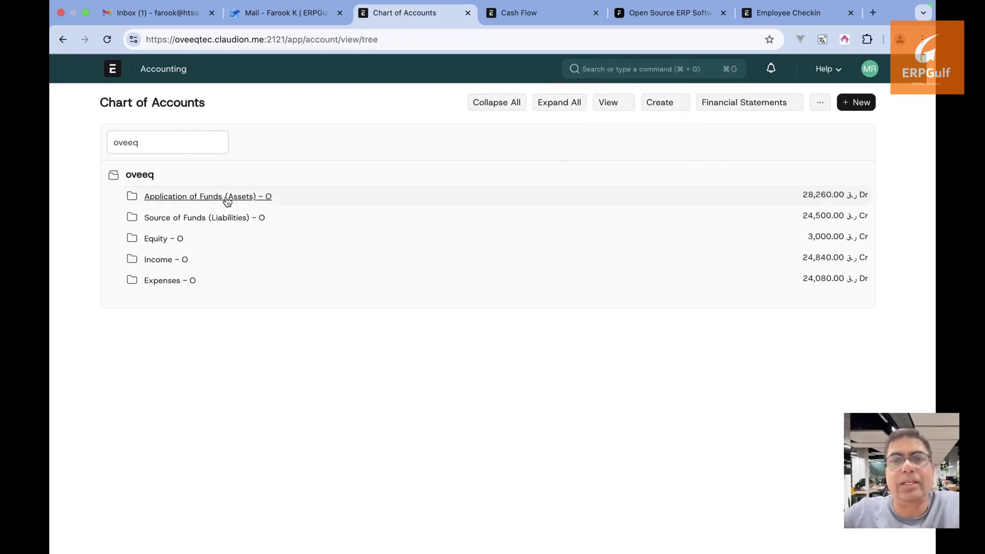
Expand Application of Funds, Current Assets, Accounts Receivable, Bank Accounts and Share holders
click(228, 199)
click(224, 219)
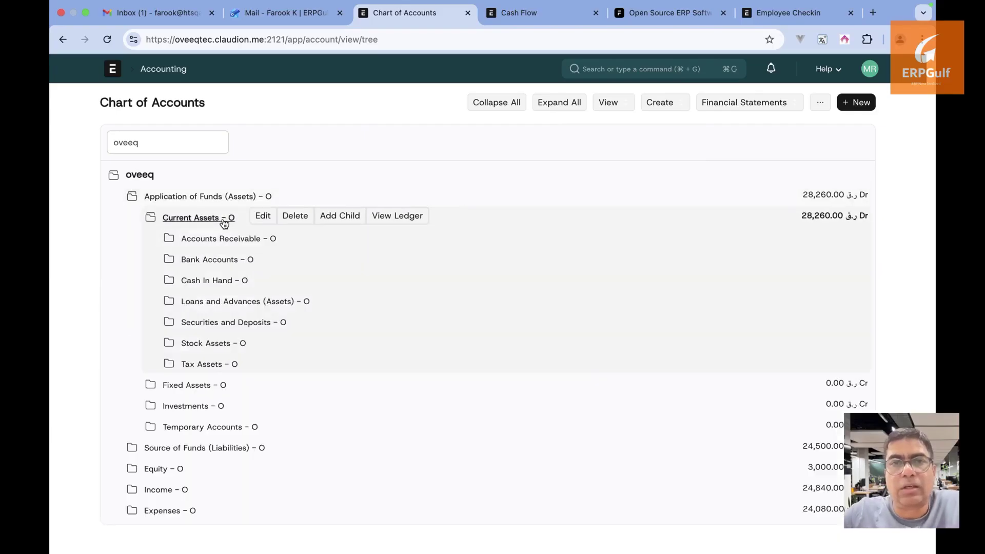
click(234, 241)
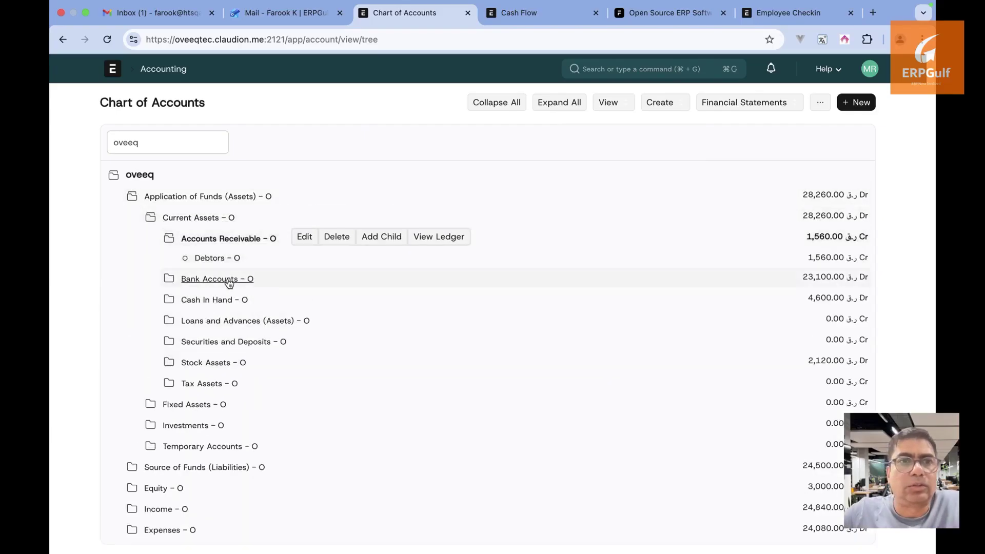
click(229, 282)
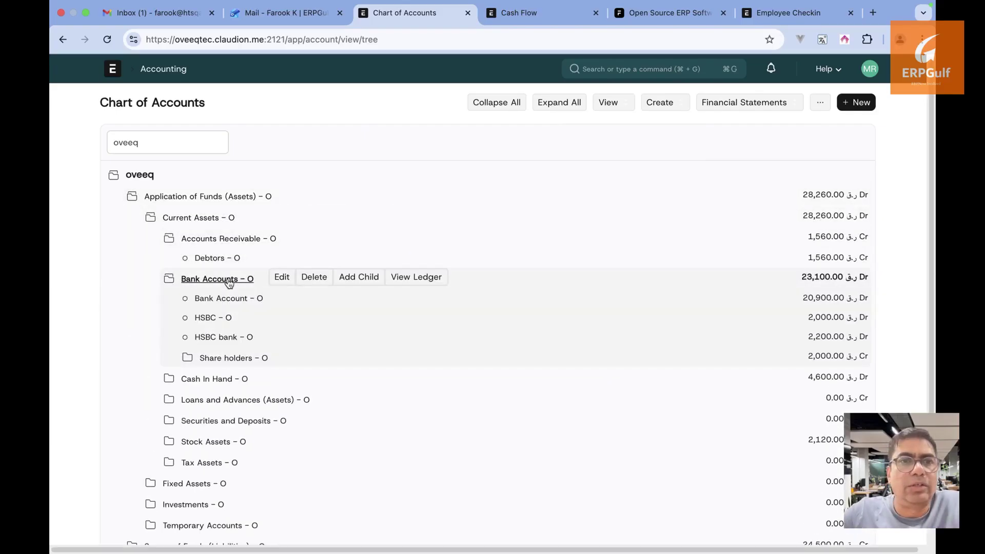
click(237, 358)
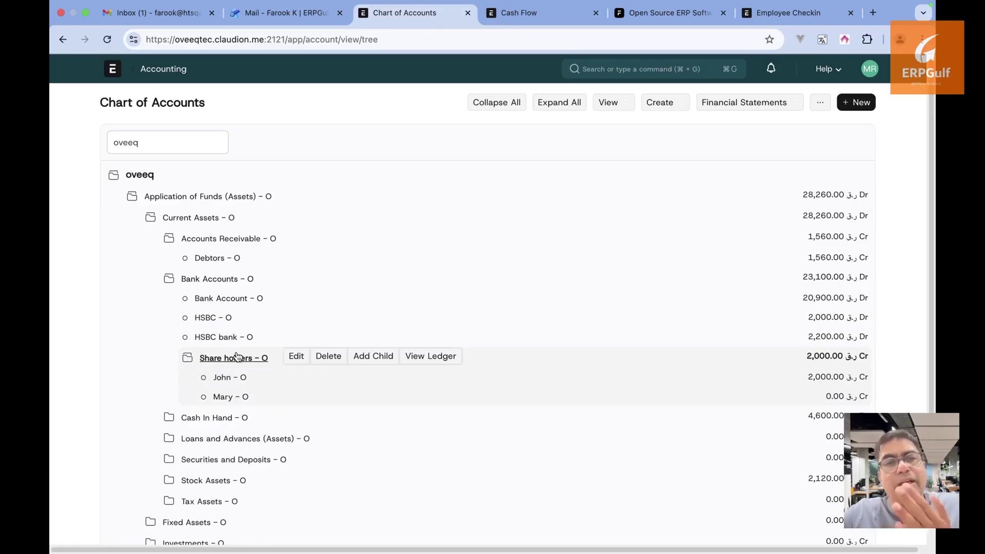
click(114, 70)
View the Project Billing Summary report from the Projects workspace
scroll(165, 402, down, 1)
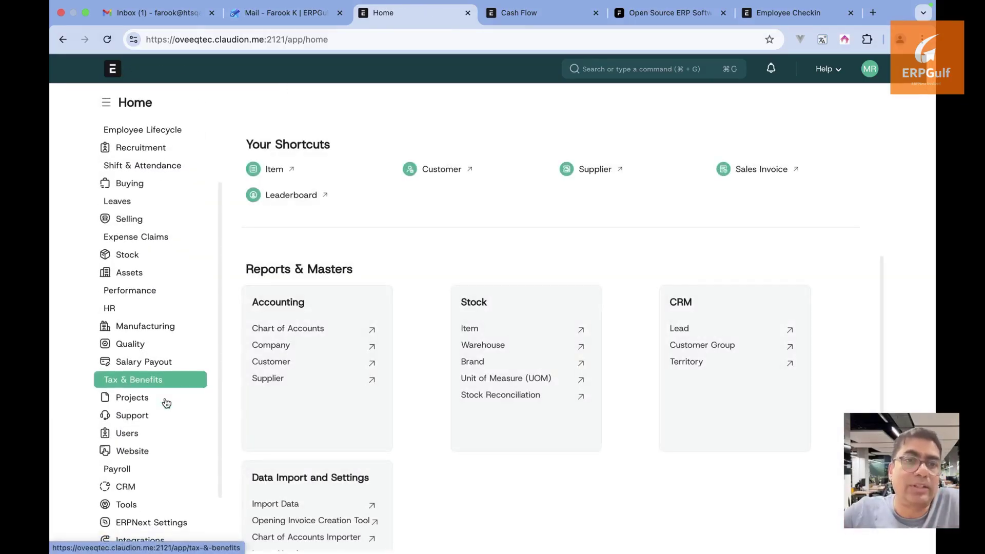
click(165, 403)
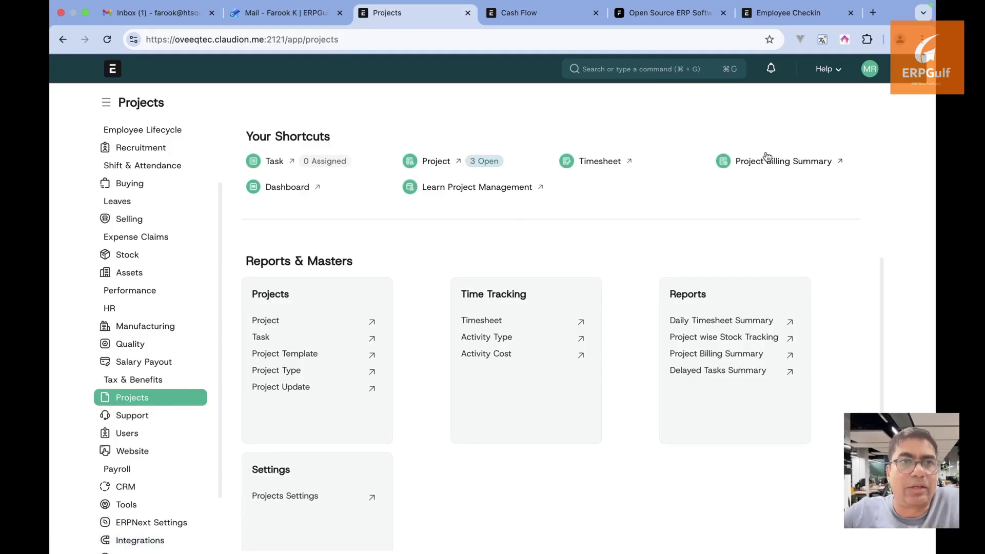
click(794, 165)
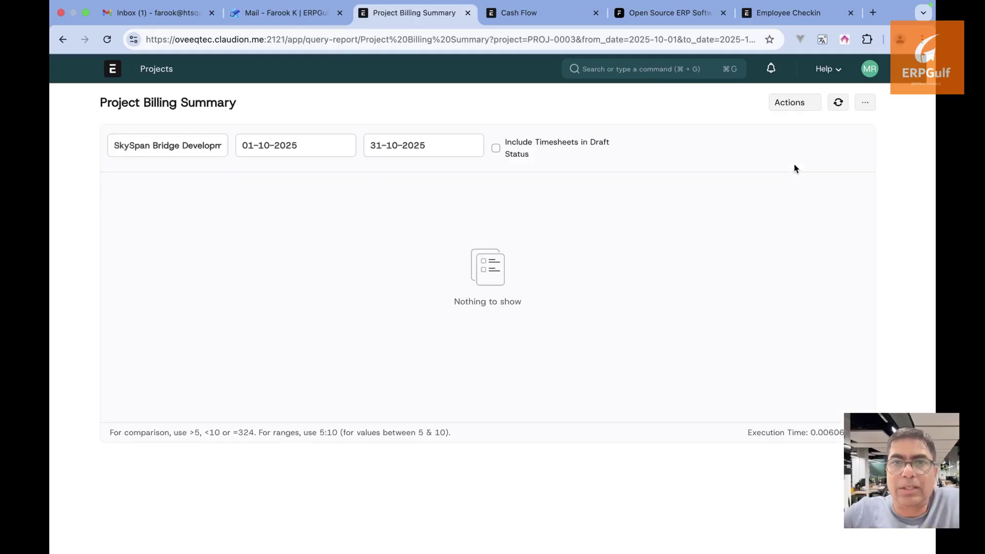
click(62, 40)
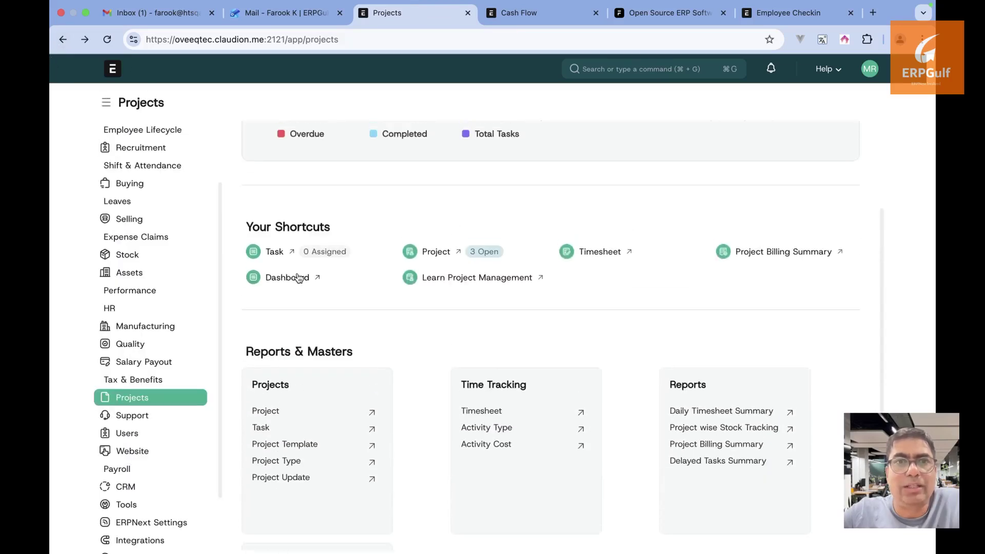
Check the Project Dashboard showing 5 total tasks, then return to Projects
click(287, 277)
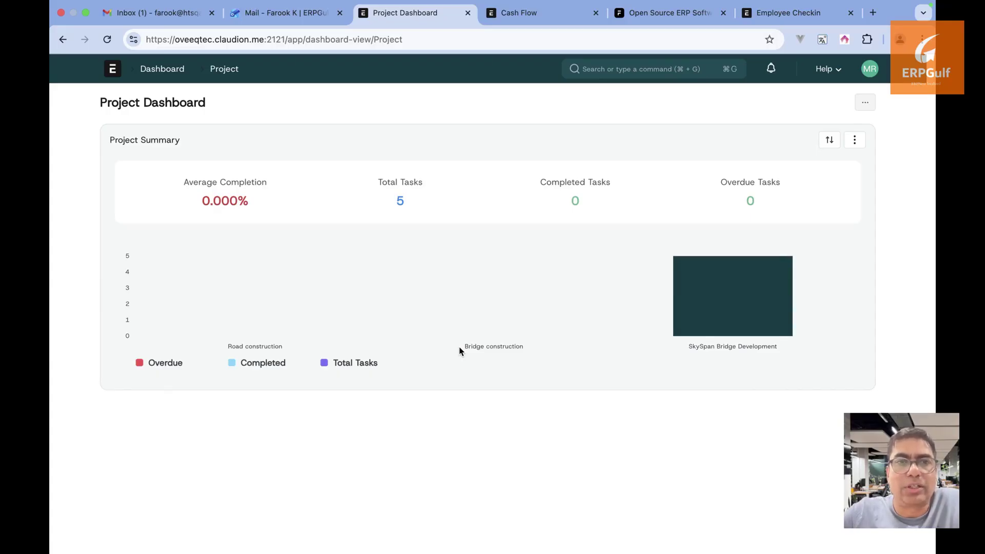
mouse_move(376, 297)
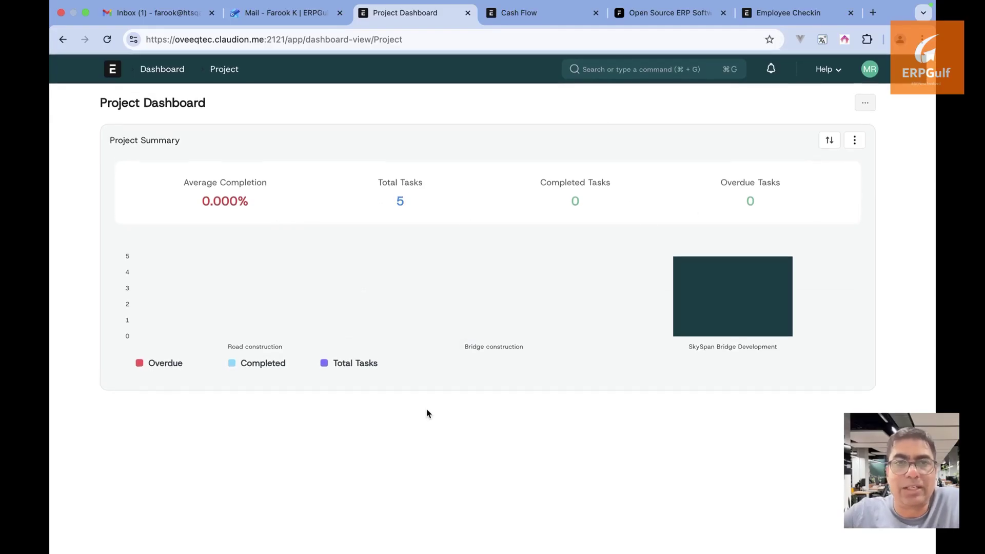
click(61, 41)
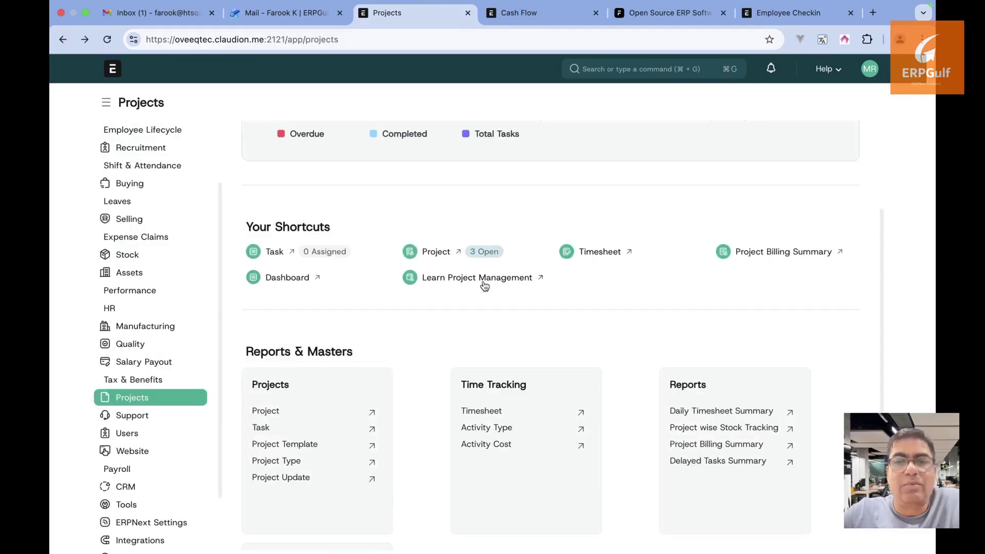
Follow the Learn Project Management shortcut, confirming Leave to reach the Frappe School course
click(483, 282)
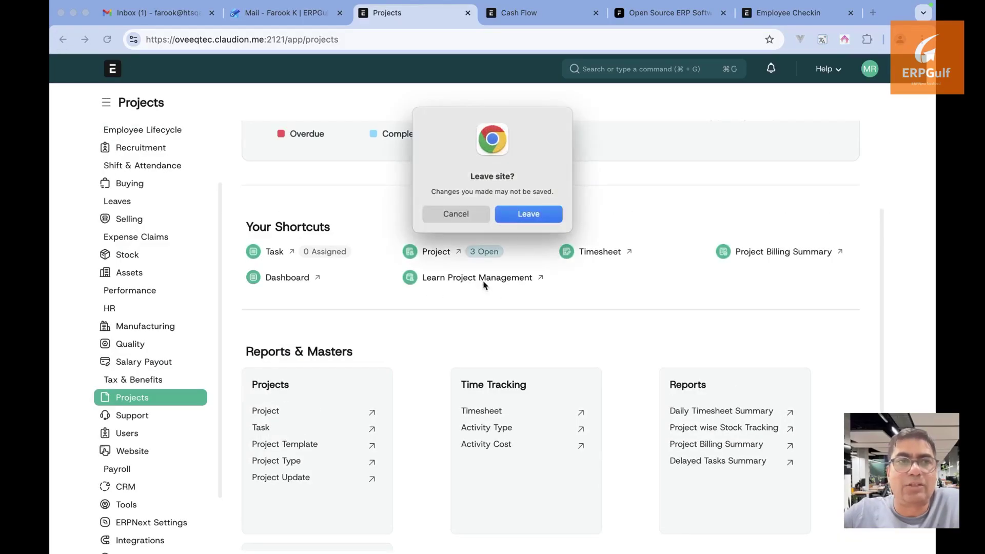
click(541, 215)
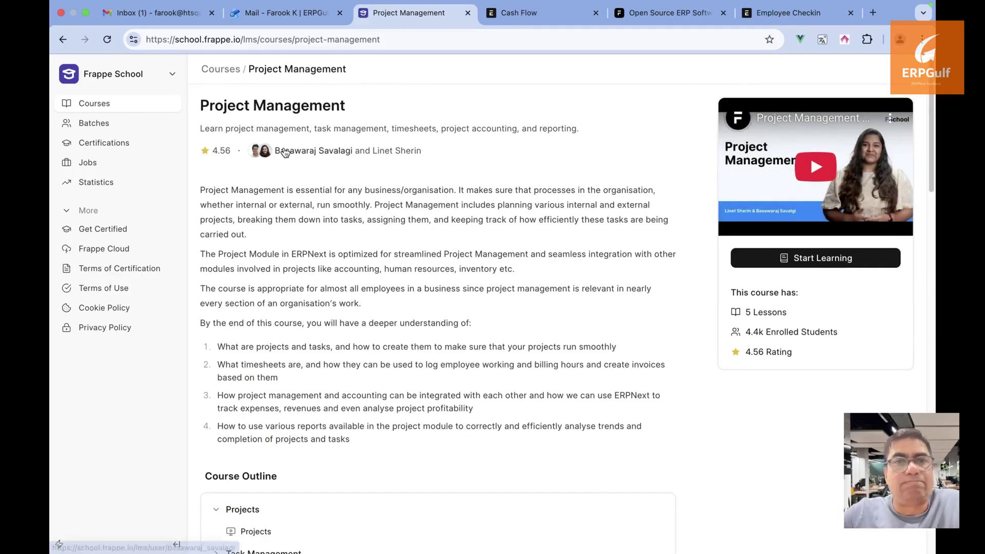
Return to the ERPNext Projects workspace and scroll through it
click(67, 44)
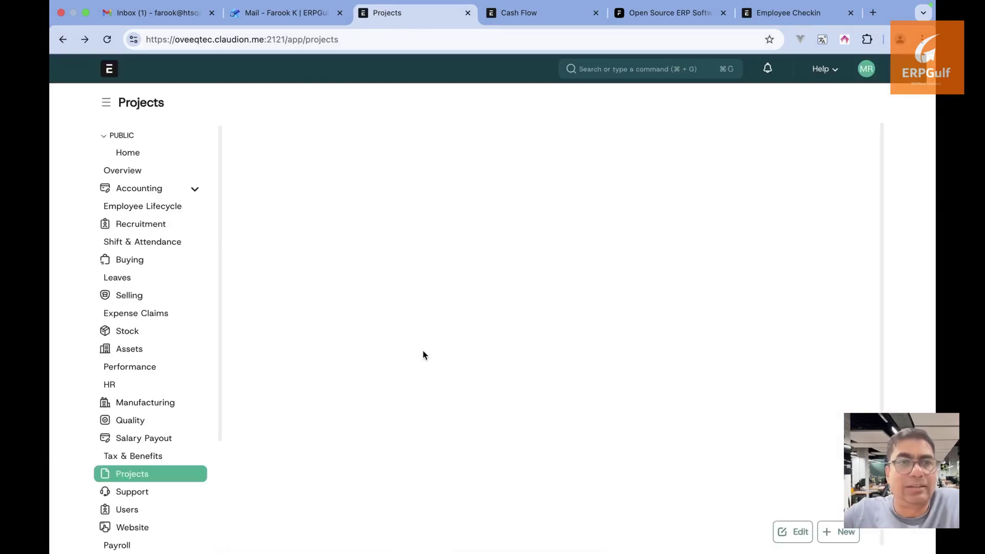
scroll(422, 349, down, 5)
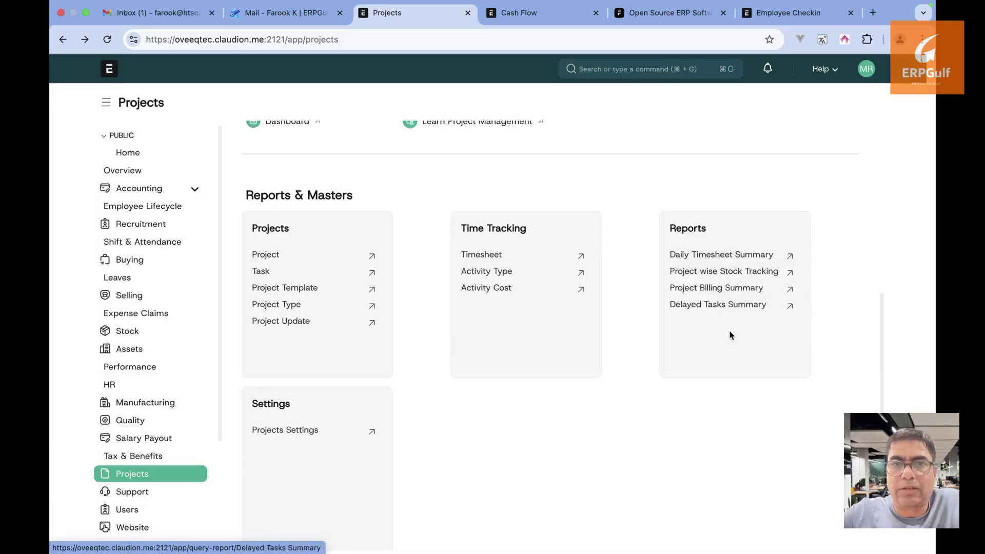
scroll(732, 322, up, 6)
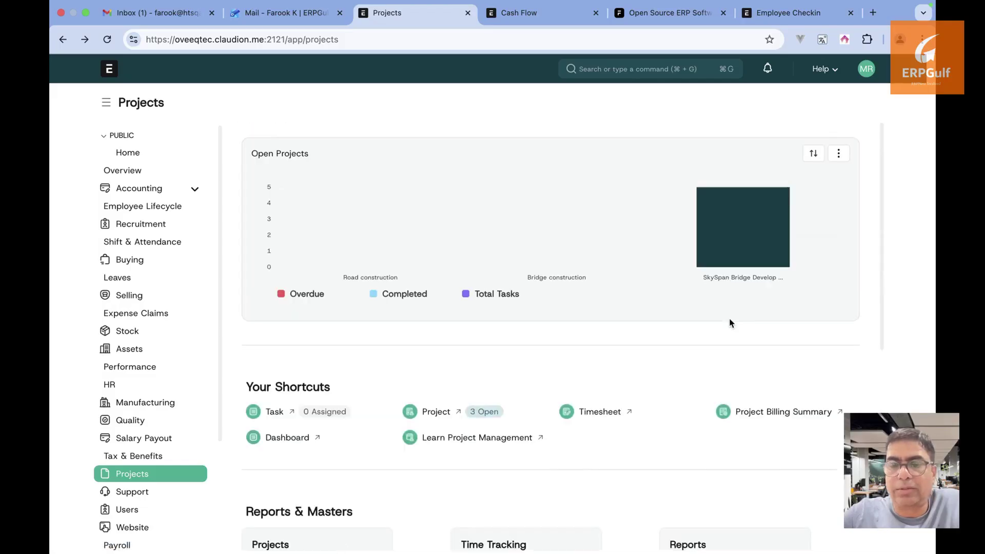
scroll(732, 322, down, 1)
Search 'repo' in the awesome bar, then highlight 'repo' matches on the page
key(super+g)
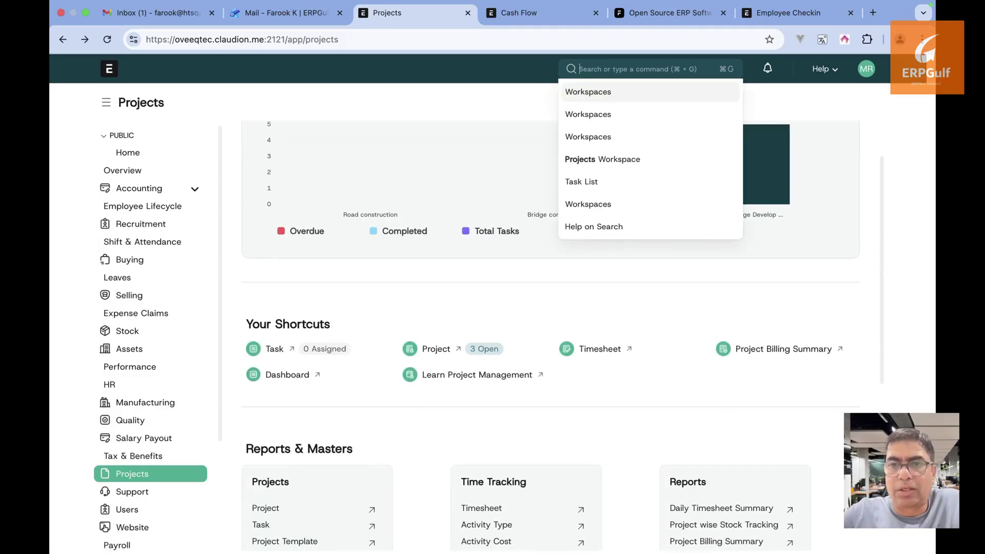
text(repo)
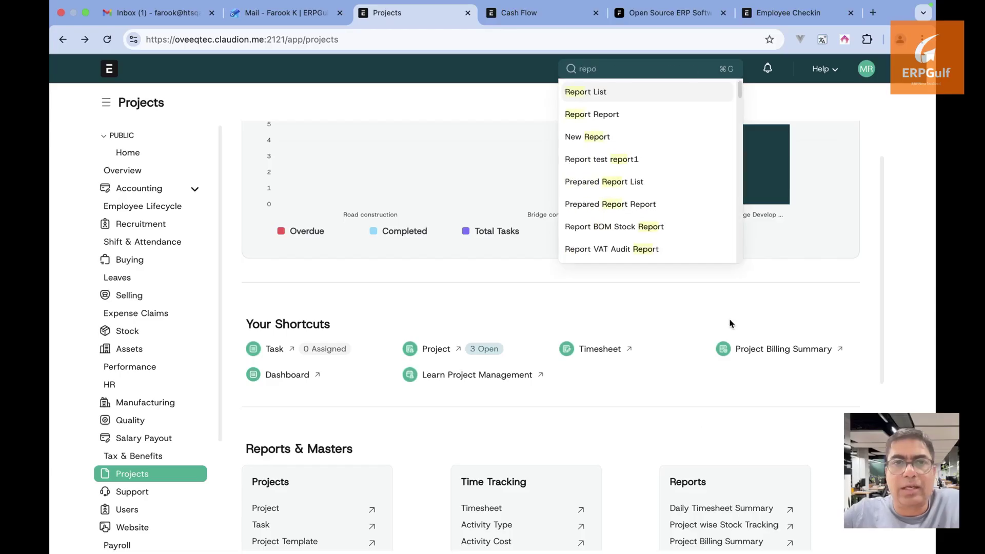
key(Escape)
key(super+f)
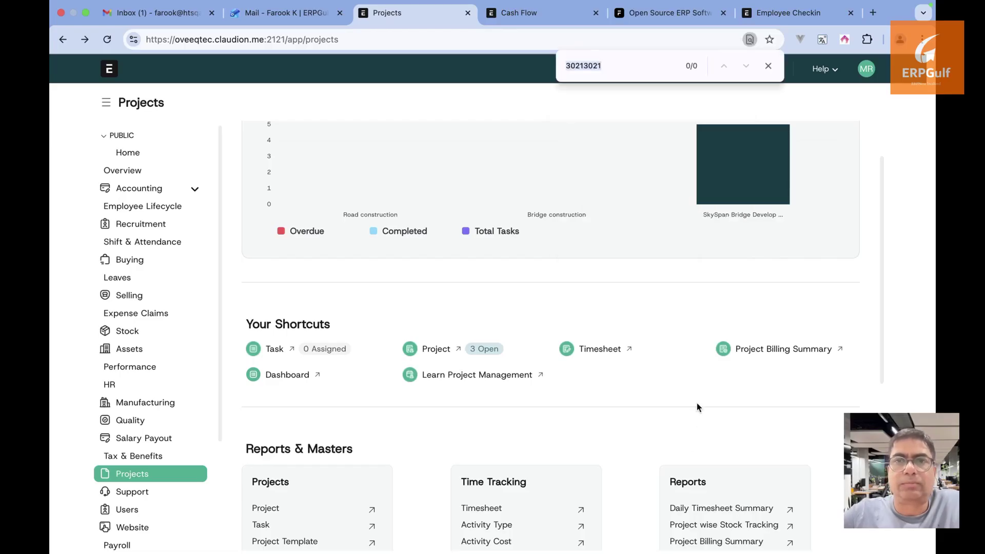
text(repo)
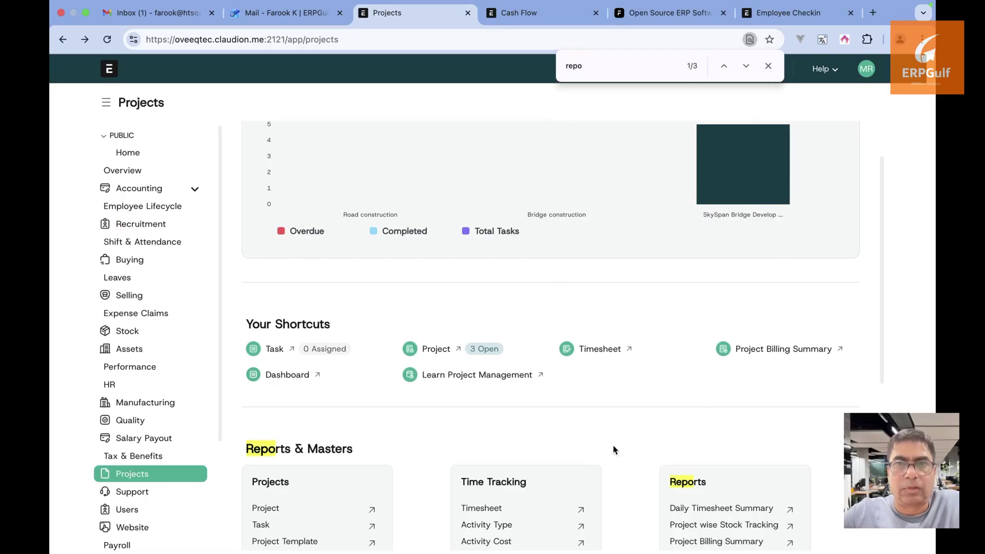
scroll(613, 450, down, 5)
Show the open projects list in Report View
click(278, 298)
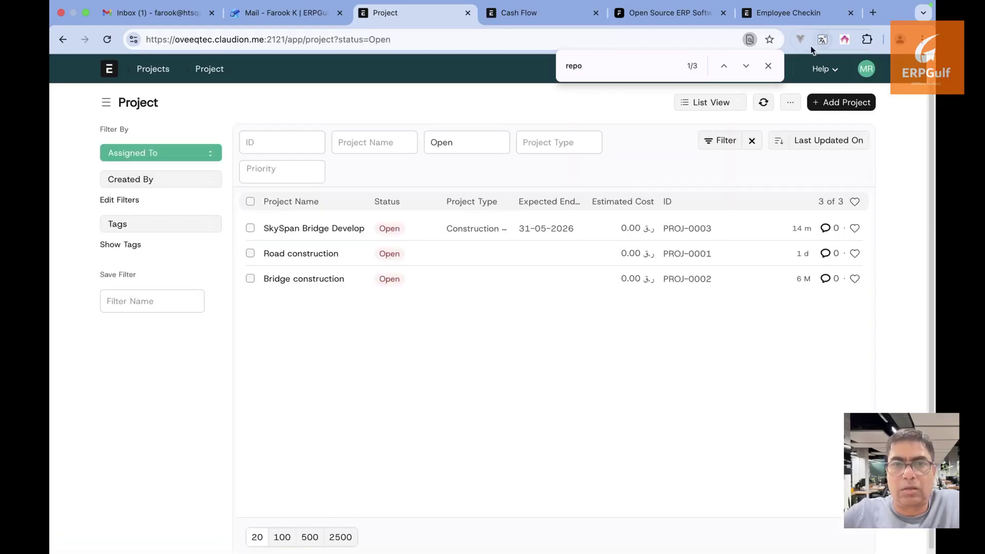
click(768, 66)
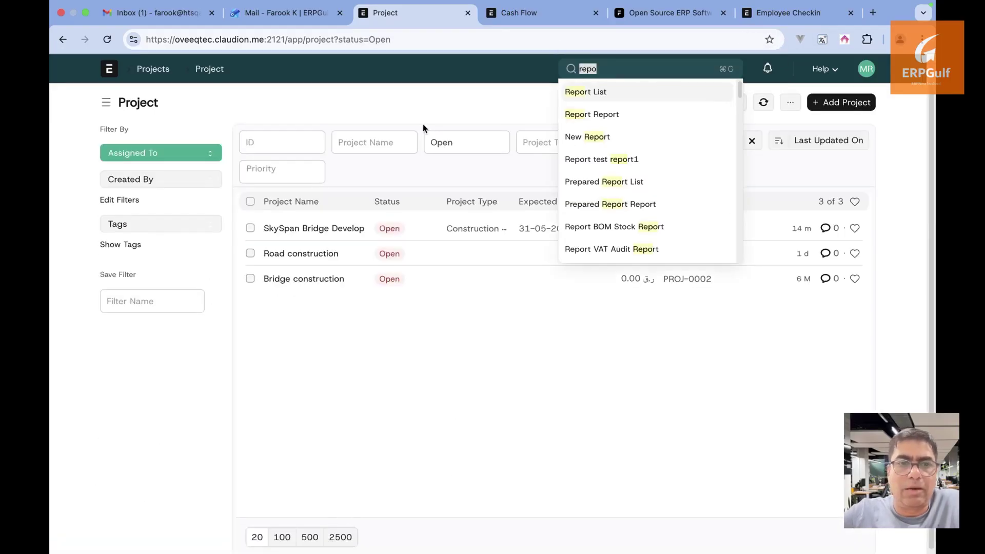
click(461, 118)
click(713, 108)
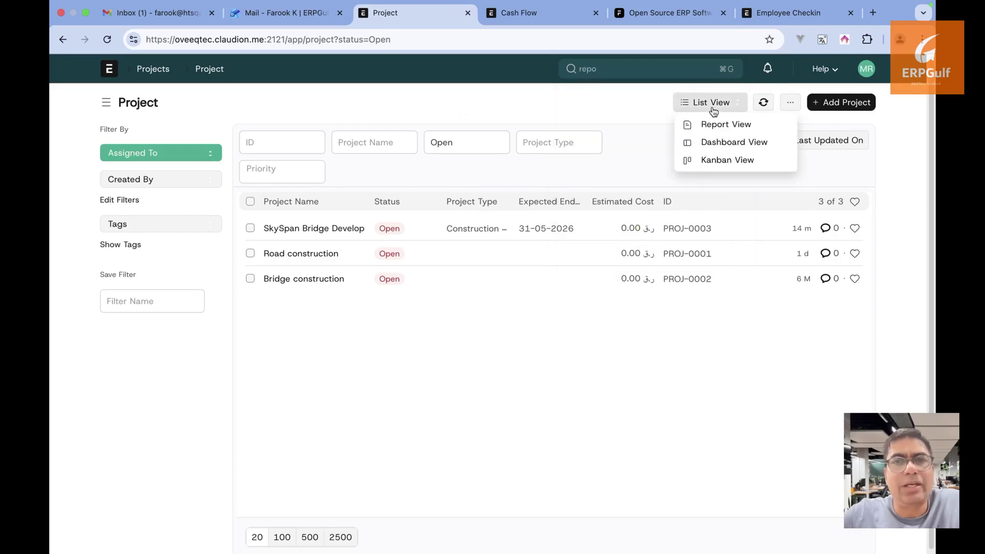
click(712, 126)
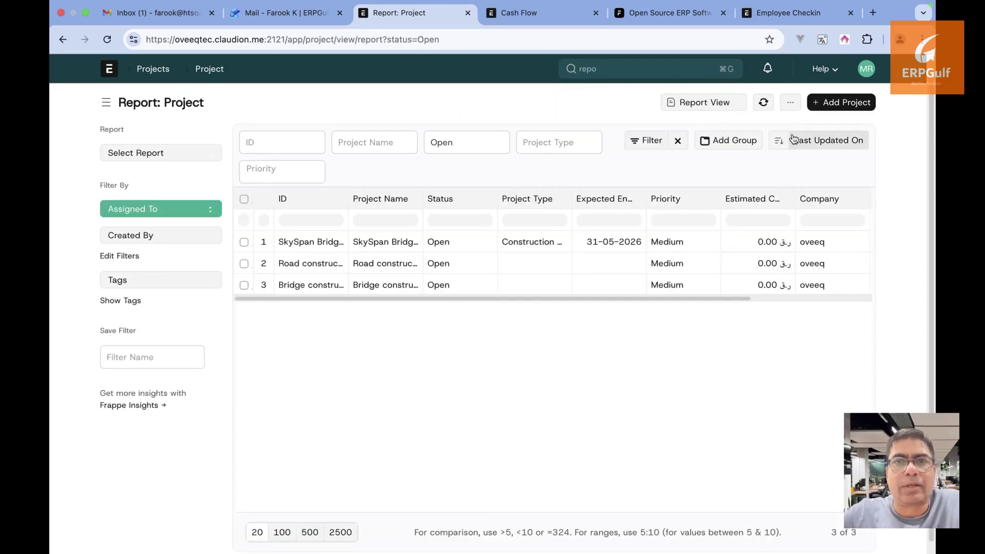
Open SkySpan Bridge Development, then go back to the workspace's Reports & Masters section
click(293, 242)
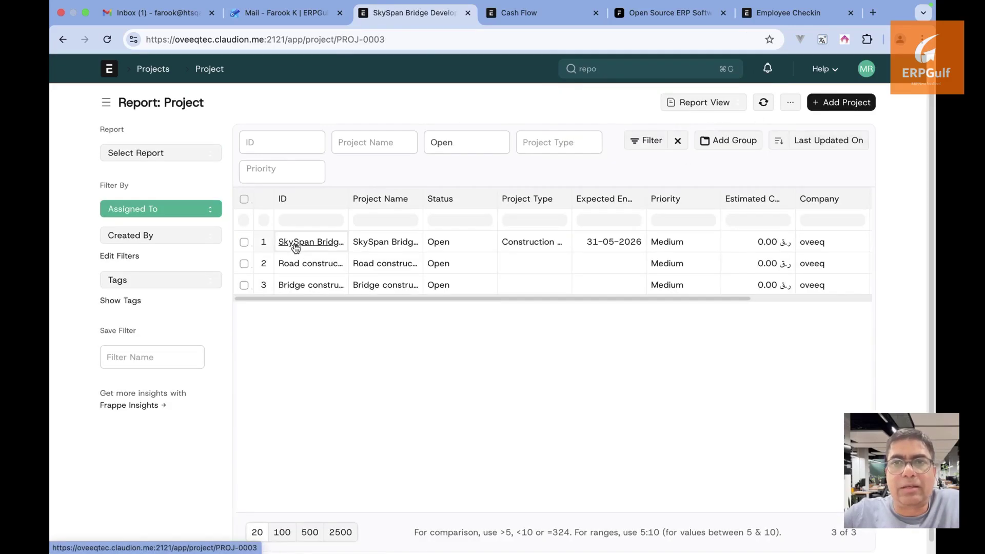
click(62, 40)
click(63, 40)
click(62, 39)
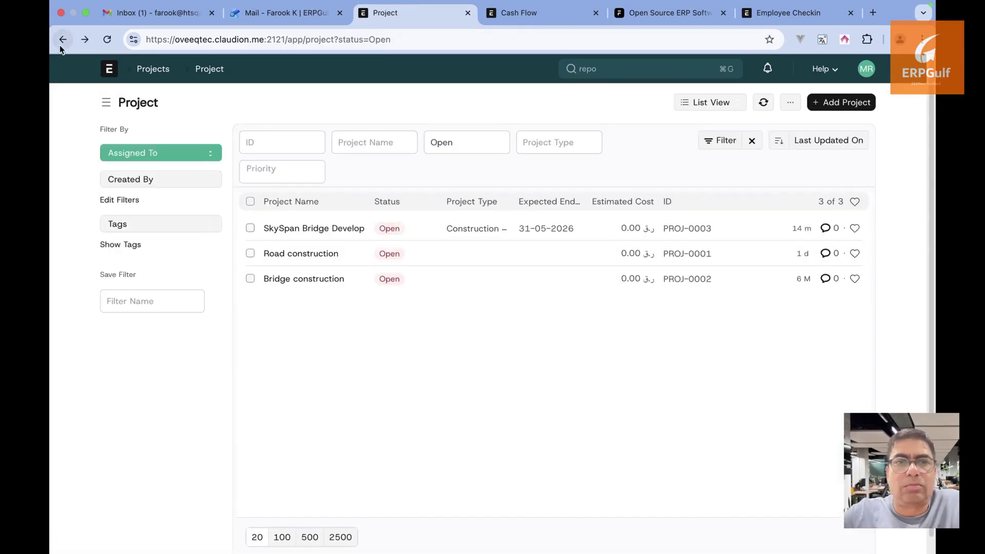
scroll(396, 361, down, 2)
scroll(396, 362, up, 2)
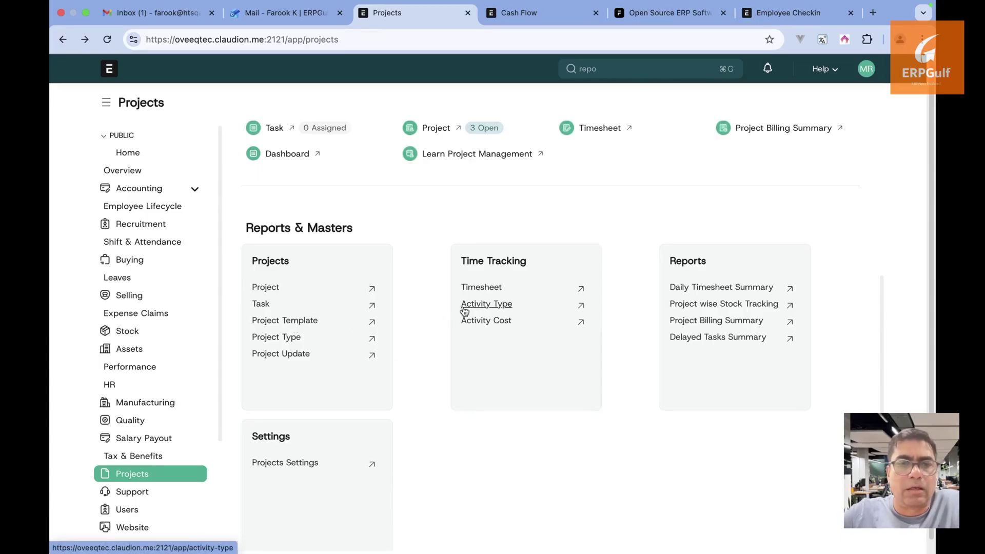
Show the six timesheets in Report View and check the ⋯ options menu
click(481, 287)
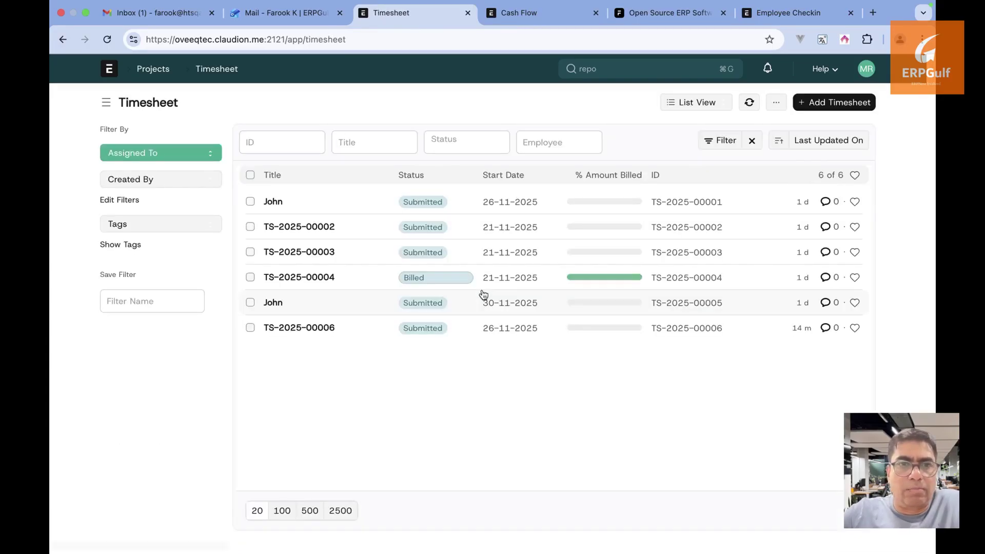
click(699, 103)
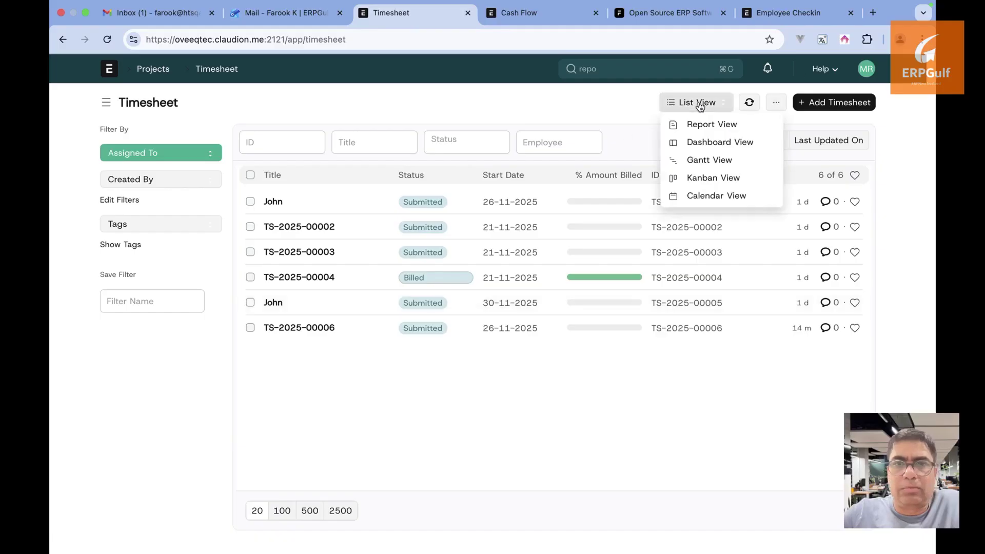
click(707, 124)
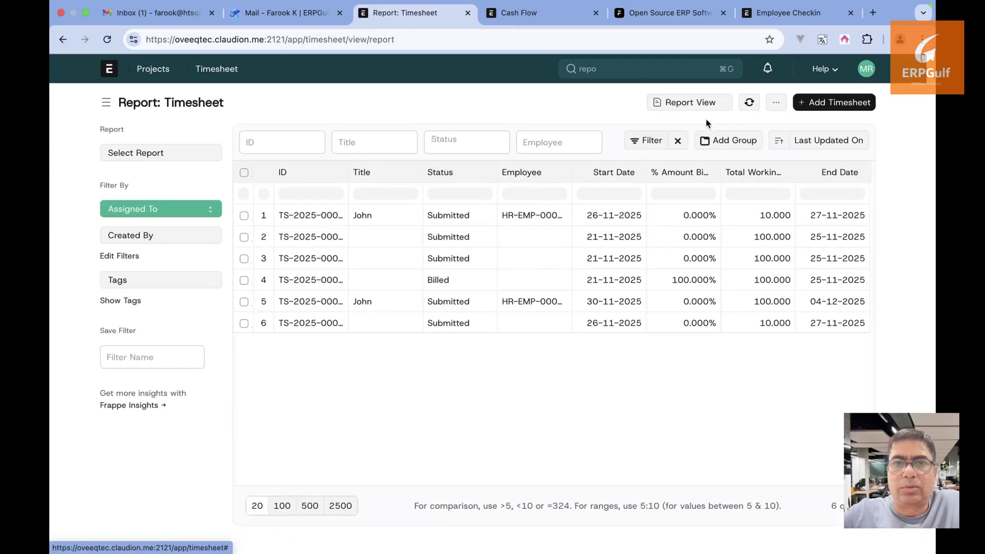
click(778, 106)
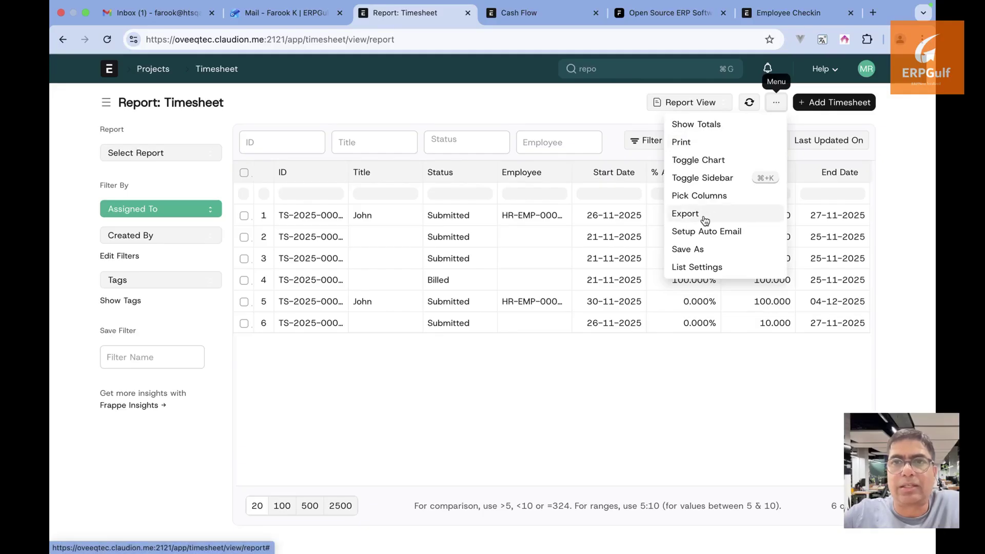
click(638, 70)
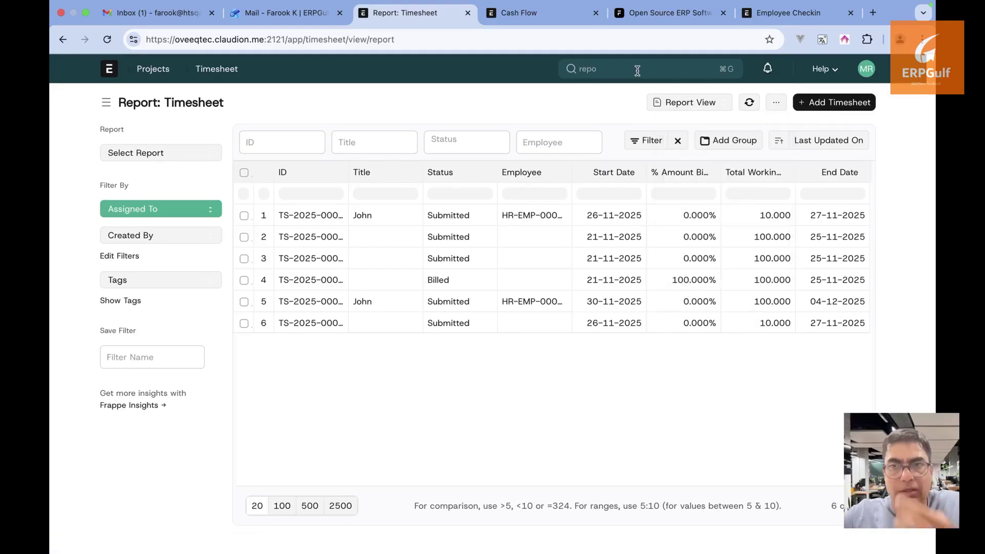
Create a new Notification named 'Issue raised' from the Notification list
text(notifi)
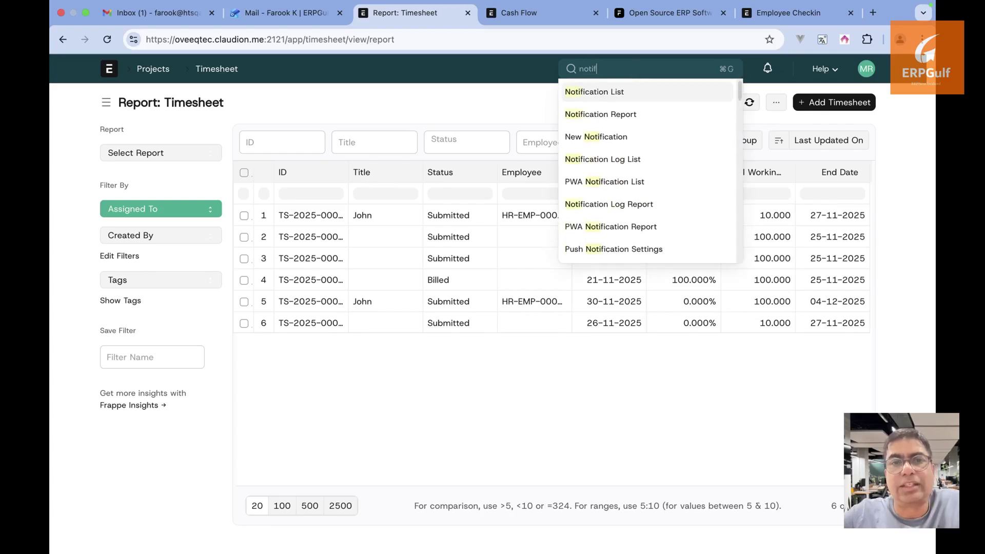
click(636, 96)
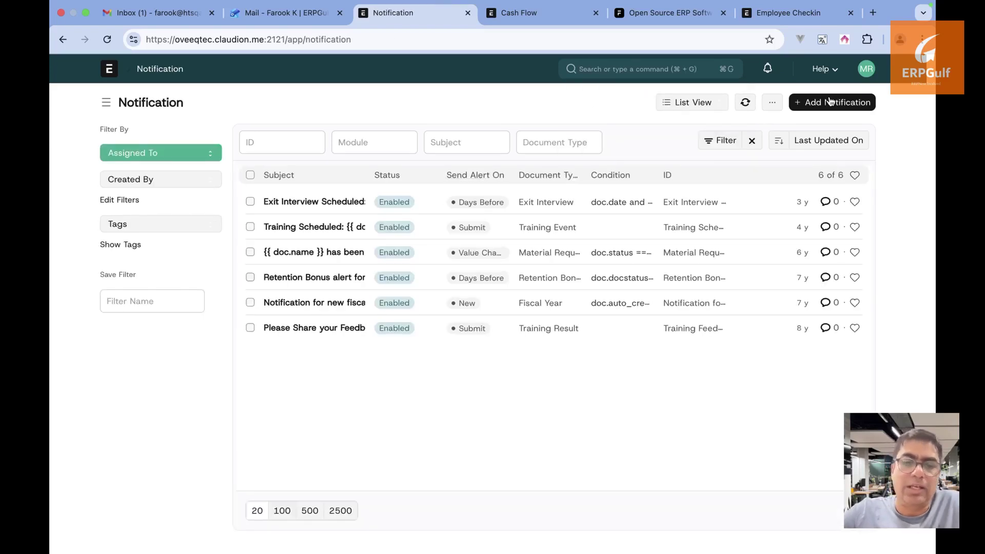
click(831, 102)
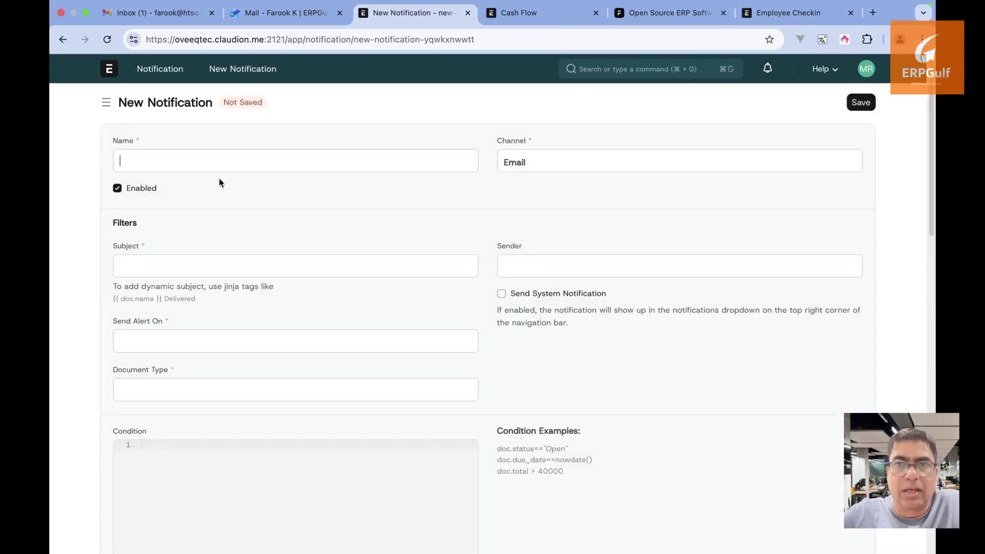
text(Tas)
key(BackSpace)
key(BackSpace)
key(BackSpace)
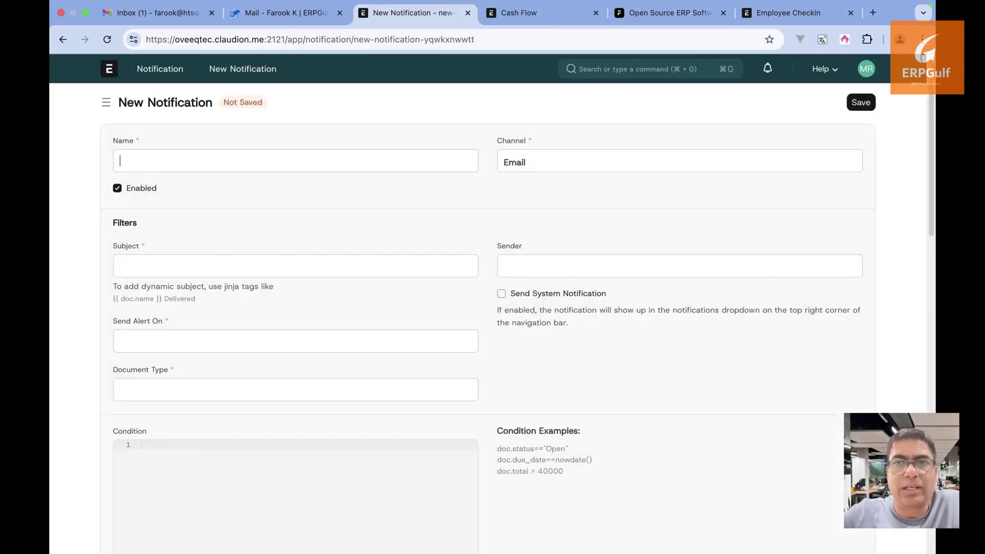
text(Issue raised)
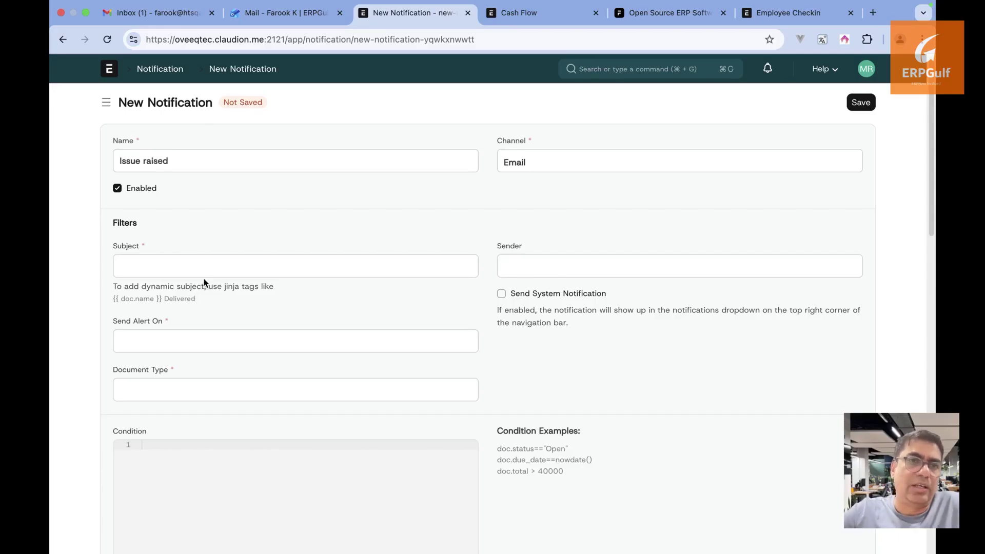
Set Send Alert On to Submit and Document Type to Task
click(191, 344)
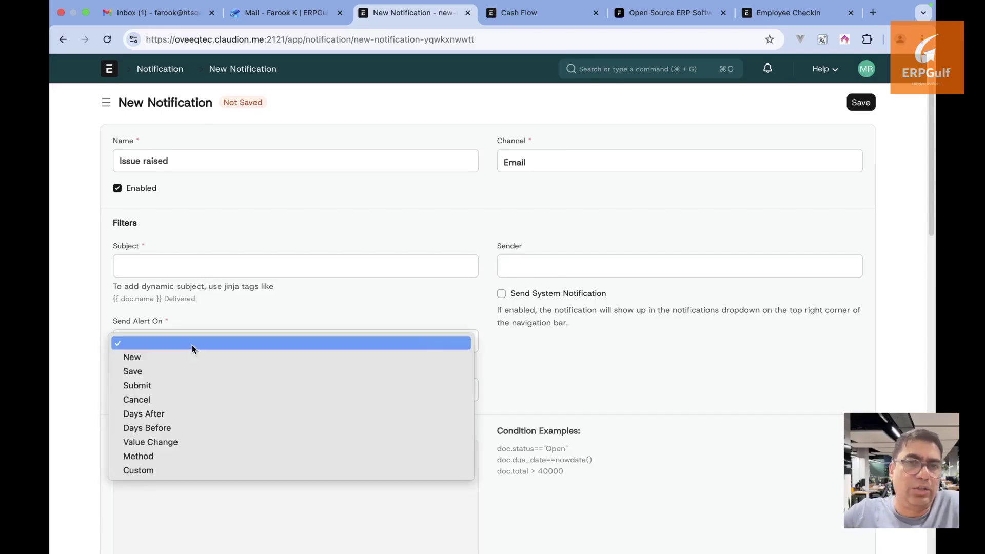
click(210, 386)
click(319, 392)
text(iss)
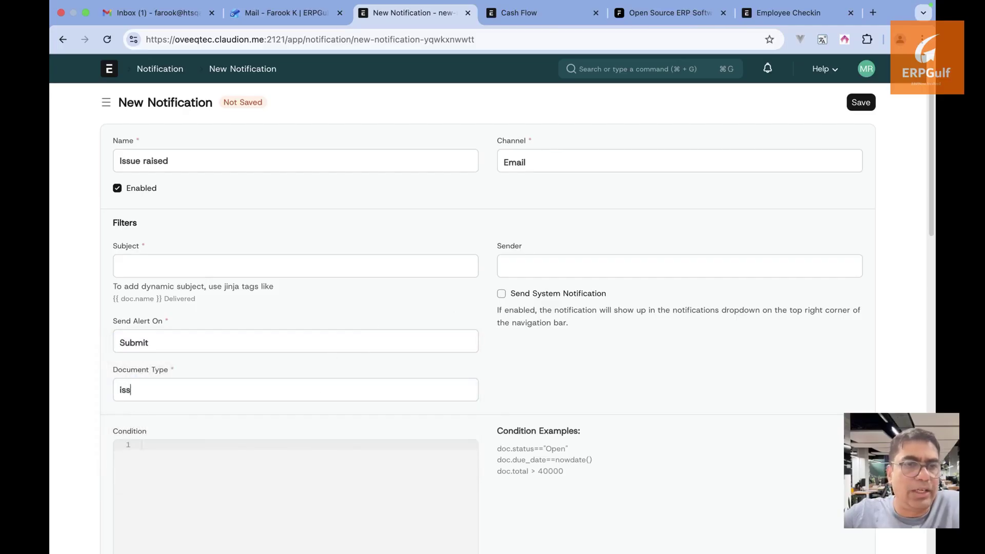
text(ue)
key(BackSpace)
key(BackSpace)
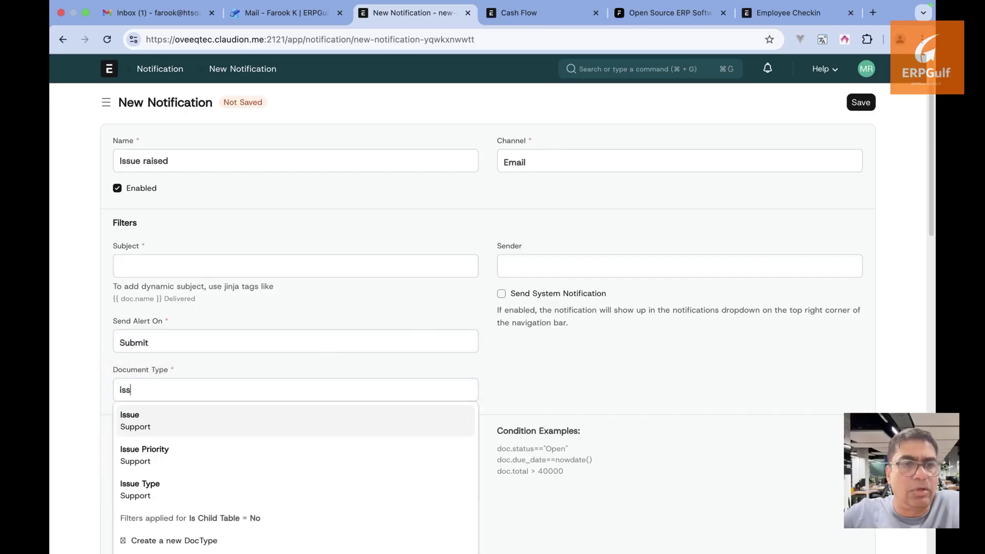
key(BackSpace)
key(BackSpace)
key(BackSpace)
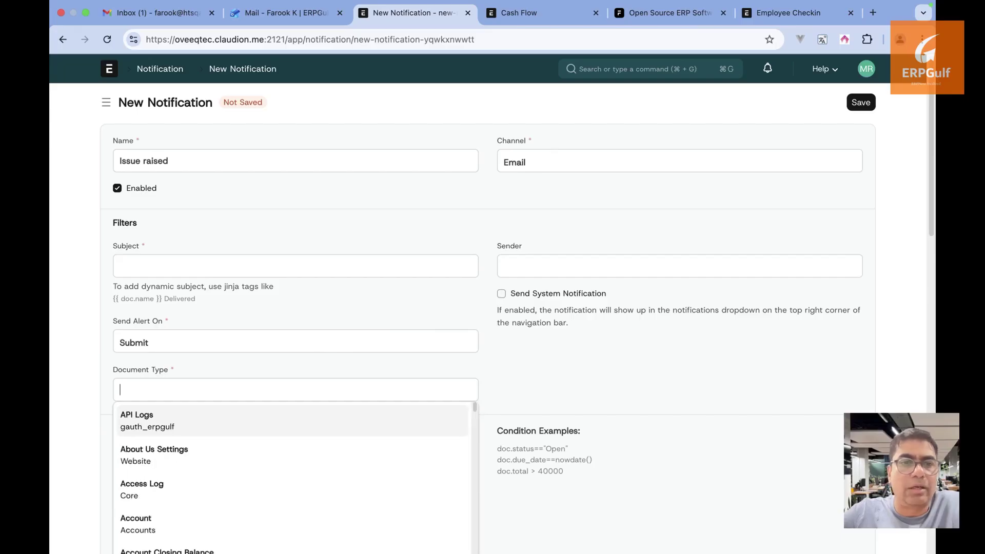
text(taks)
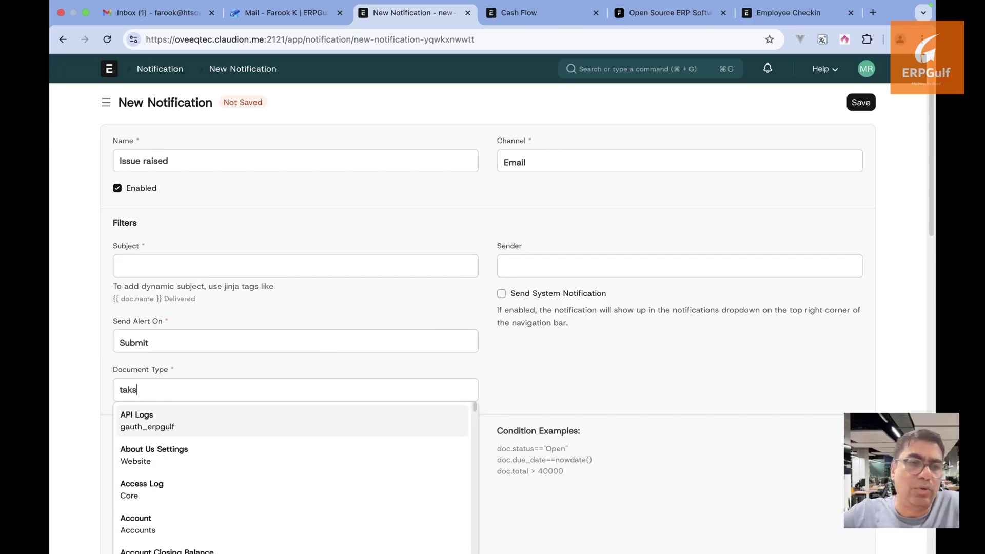
key(BackSpace)
key(BackSpace)
text(sk)
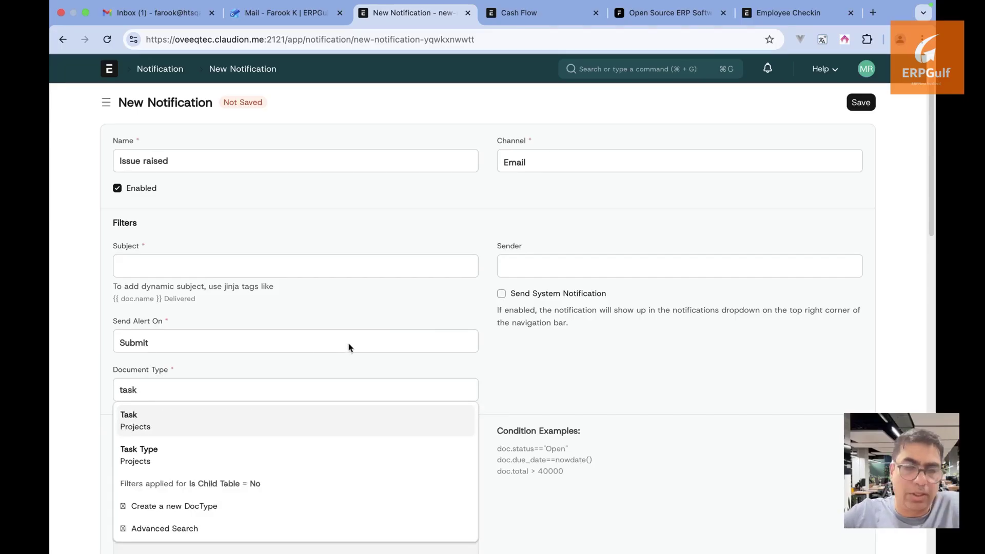
click(297, 422)
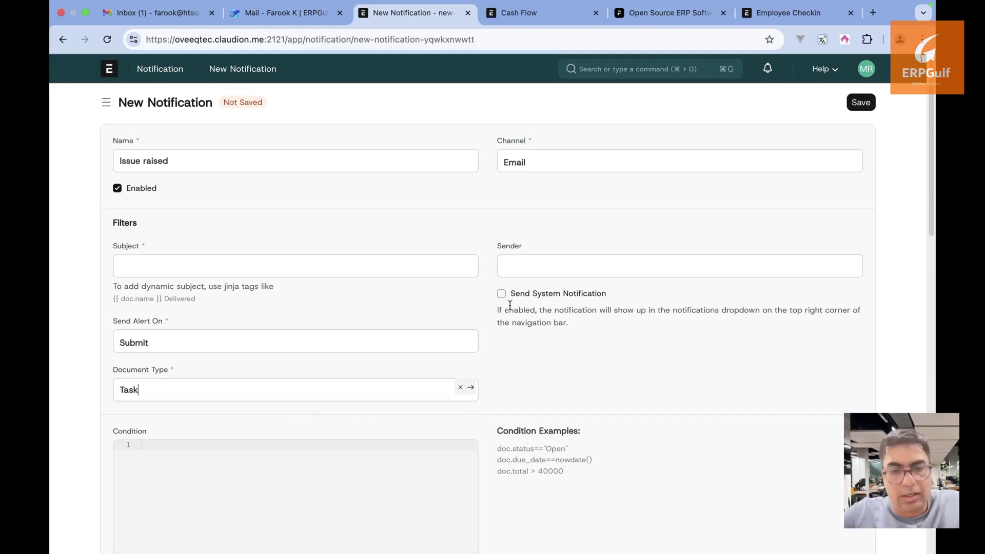
Review the available sender accounts and delivery channel options
click(545, 272)
scroll(497, 359, down, 1)
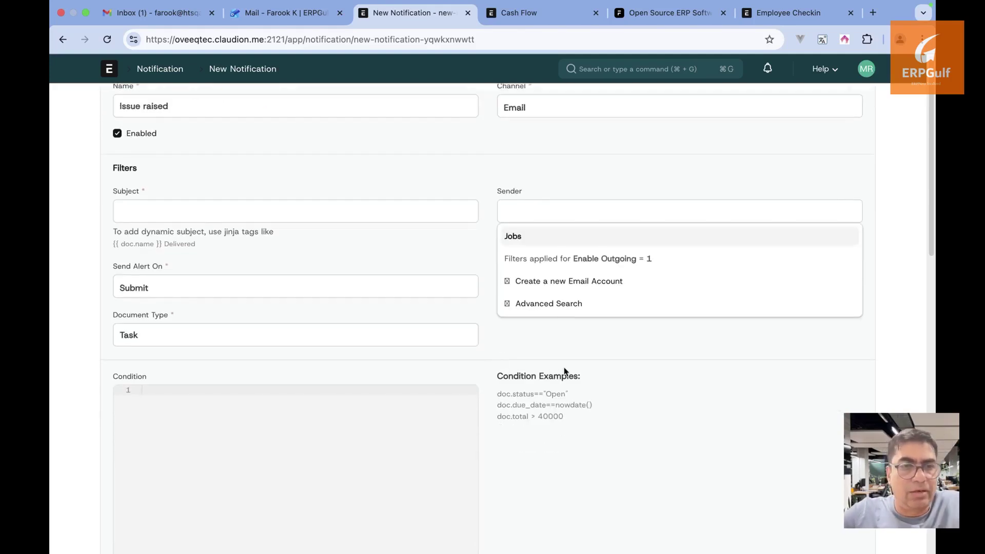
scroll(564, 371, up, 1)
click(612, 159)
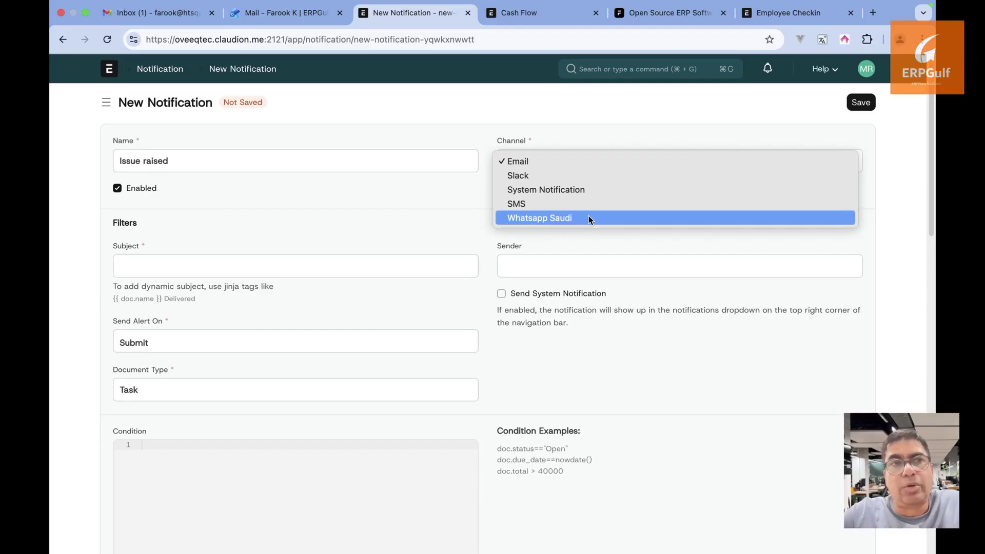
Keep Email as the channel and navigate back to the Projects workspace
click(481, 113)
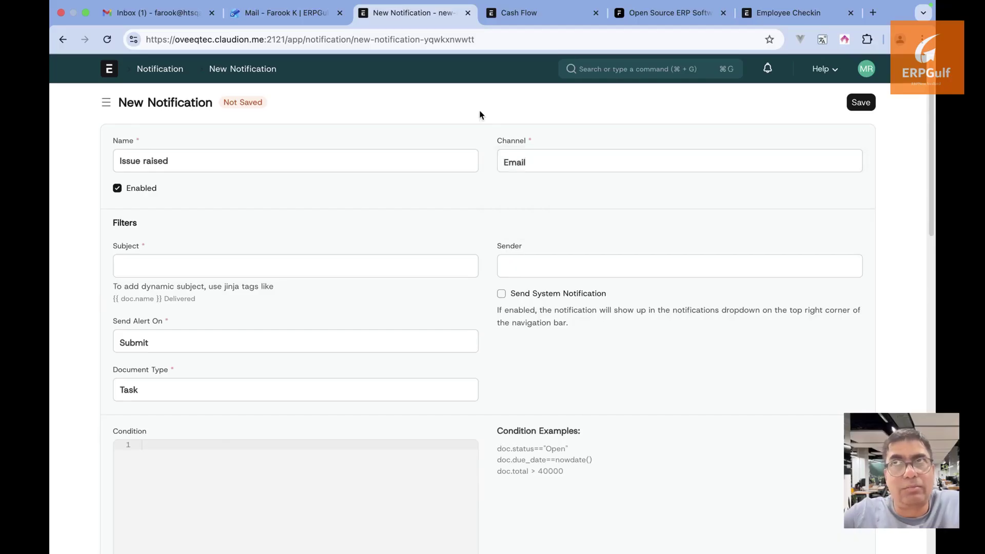
click(63, 38)
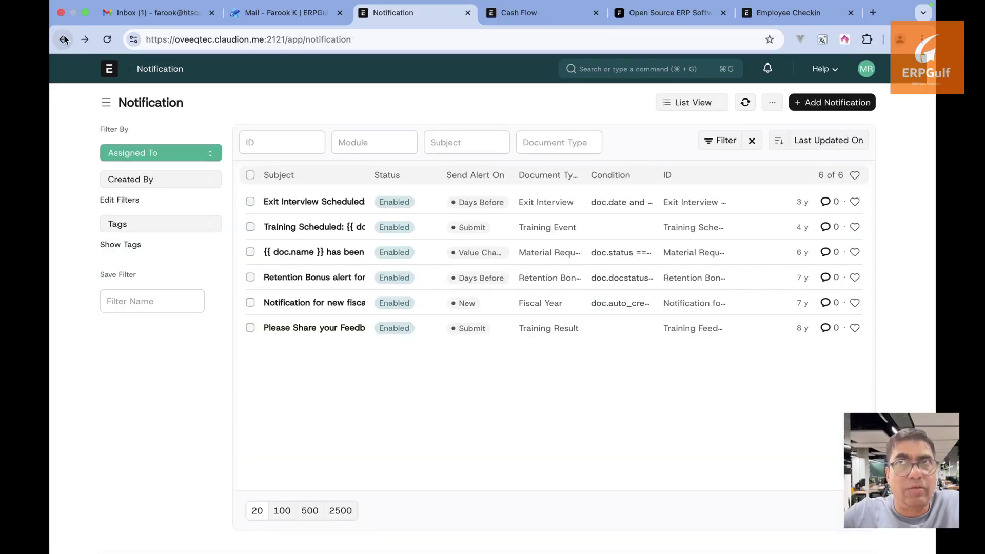
click(63, 39)
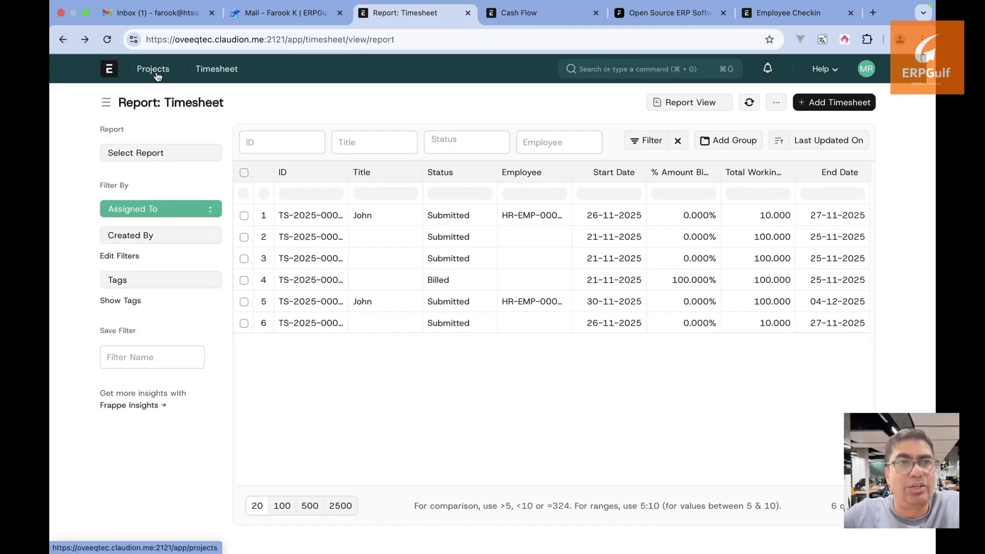
click(154, 71)
Scroll through the workspace's Open Projects chart, shortcuts and reports
scroll(413, 342, down, 1)
scroll(413, 342, down, 1)
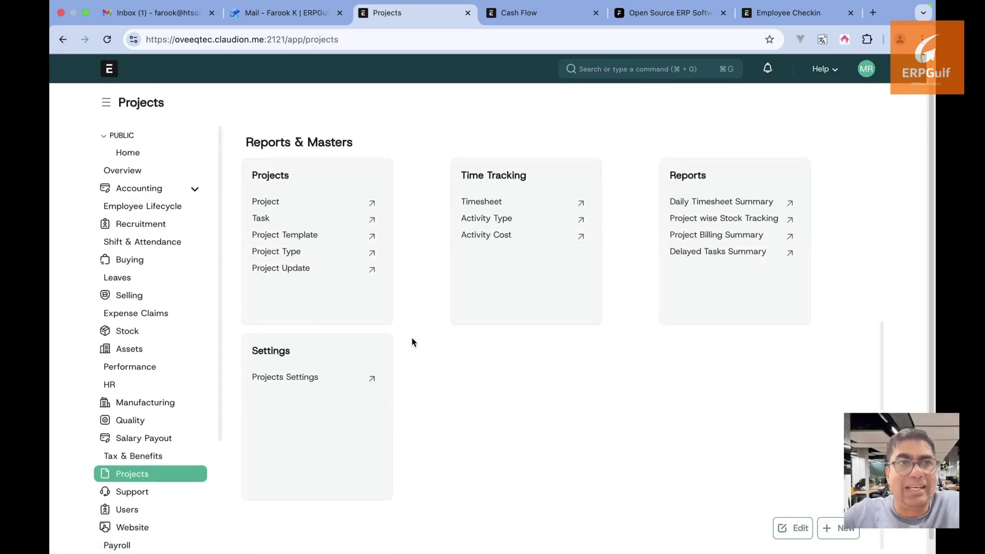
scroll(413, 342, up, 6)
scroll(411, 342, down, 1)
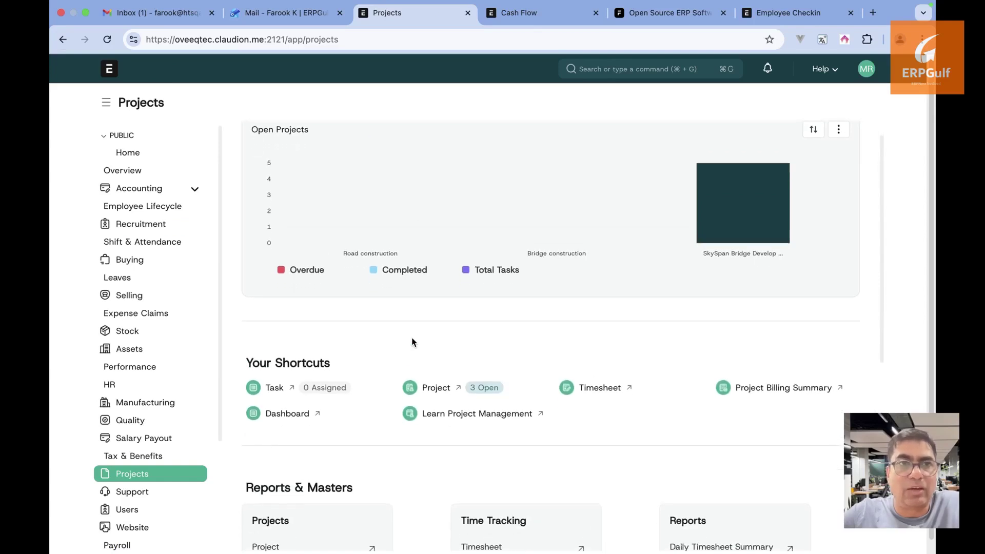
scroll(412, 342, down, 1)
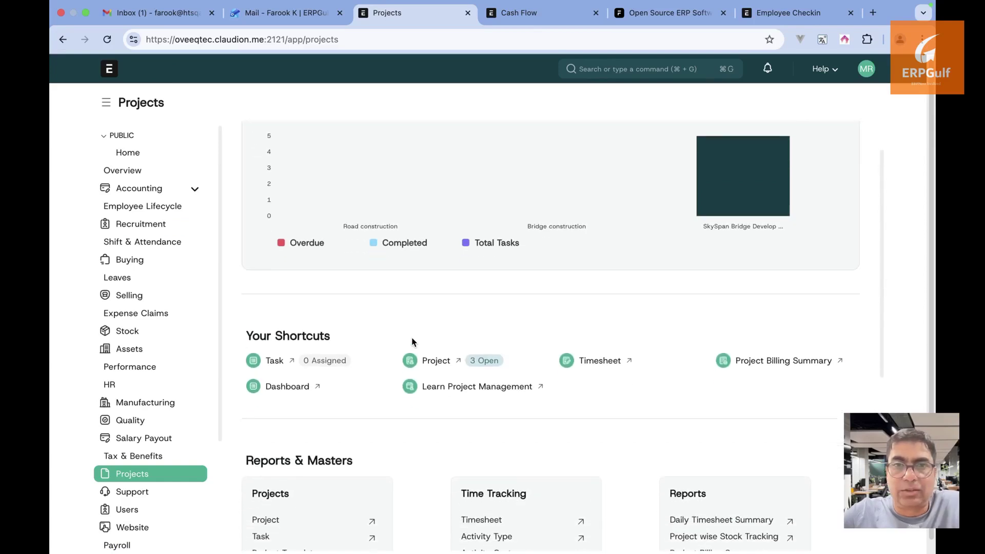
scroll(412, 340, down, 1)
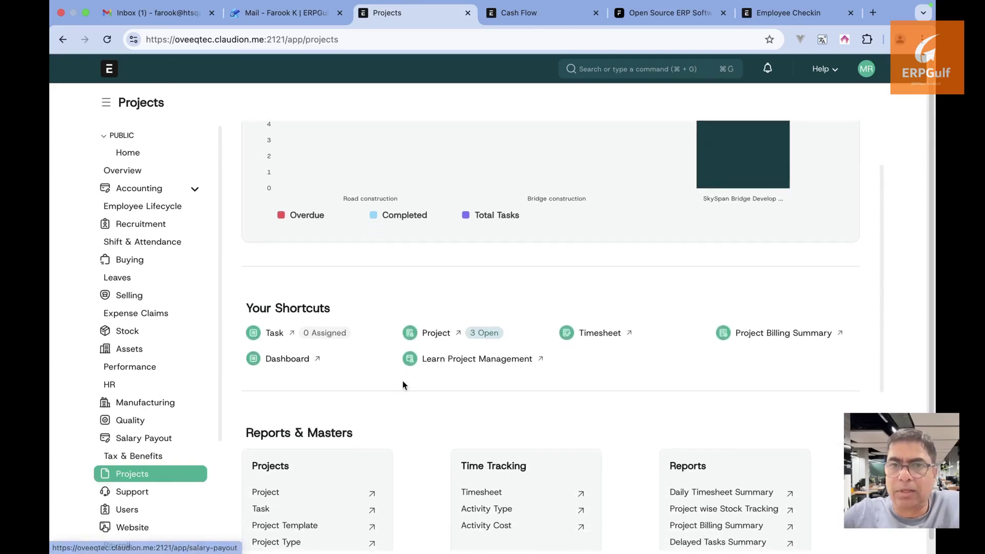
scroll(403, 385, down, 7)
scroll(403, 385, up, 10)
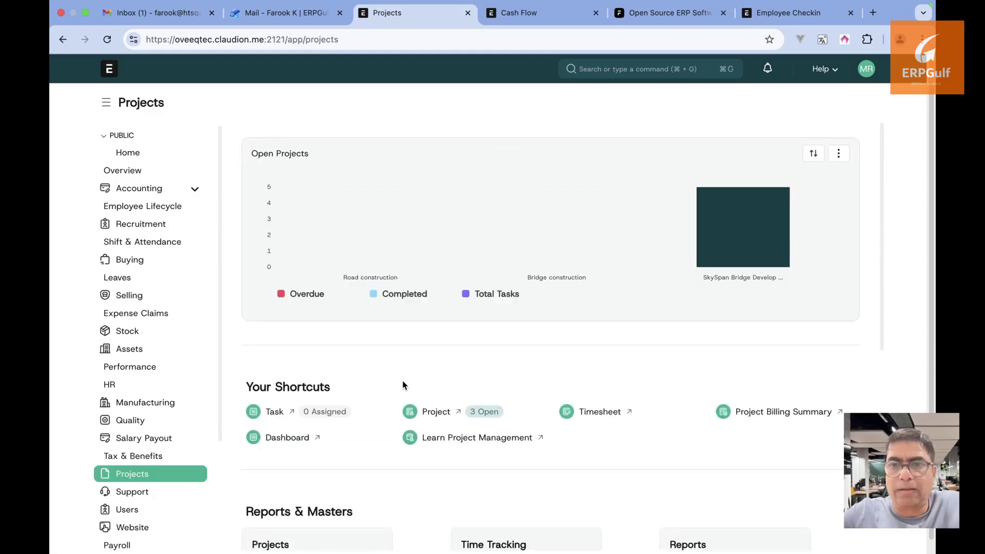
key(super+Tab)
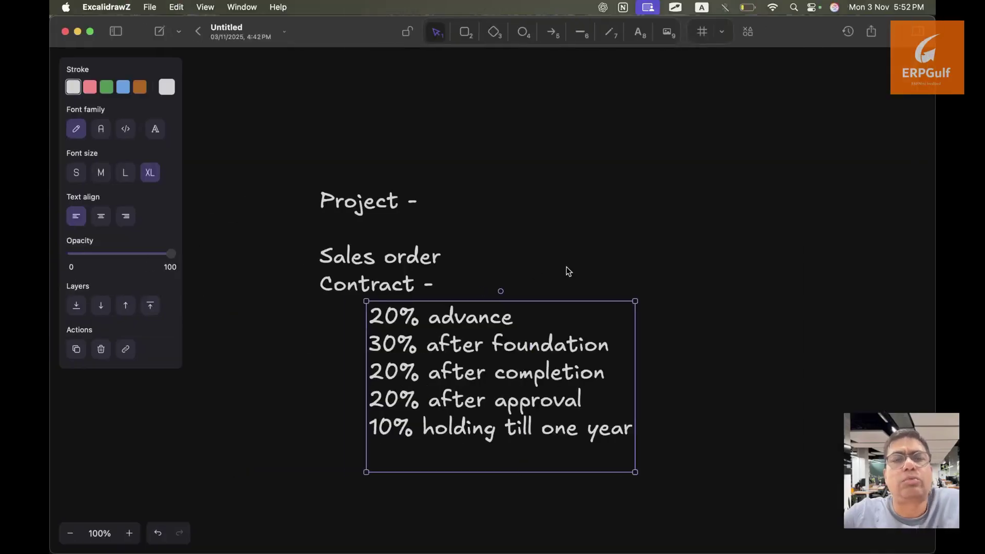
In ExcalidrawZ, add a text box in an empty canvas area with the company support e-mail address
click(568, 271)
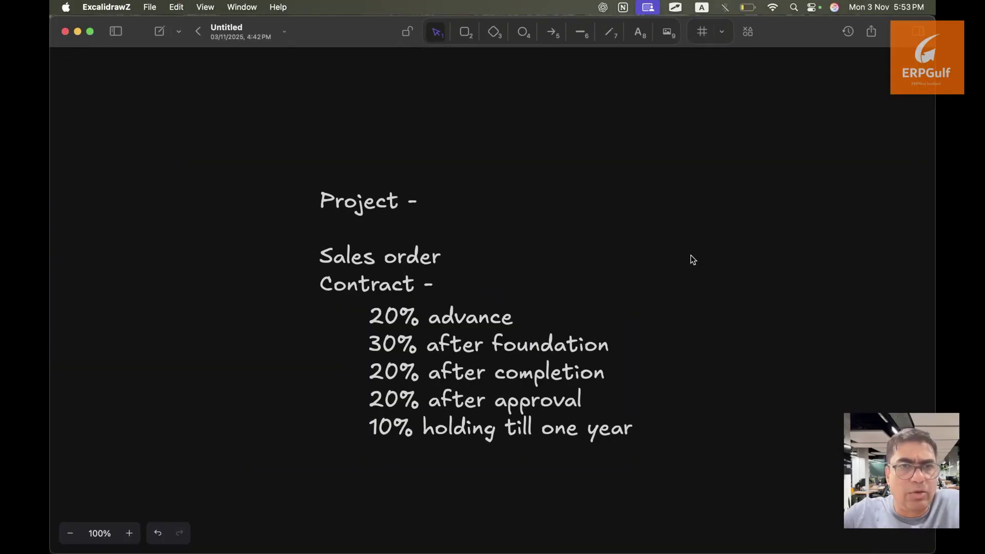
drag(688, 255, 147, 255)
key(t)
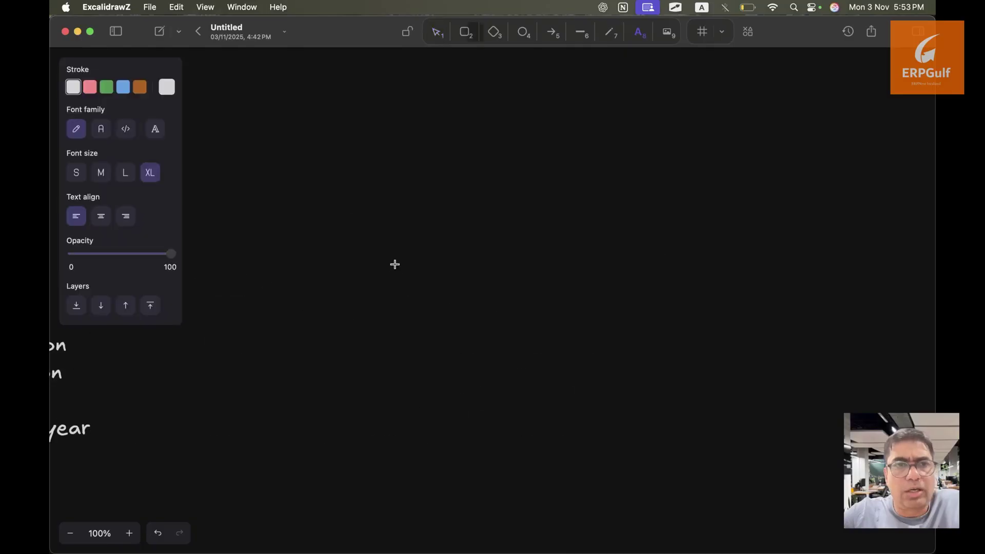
click(404, 209)
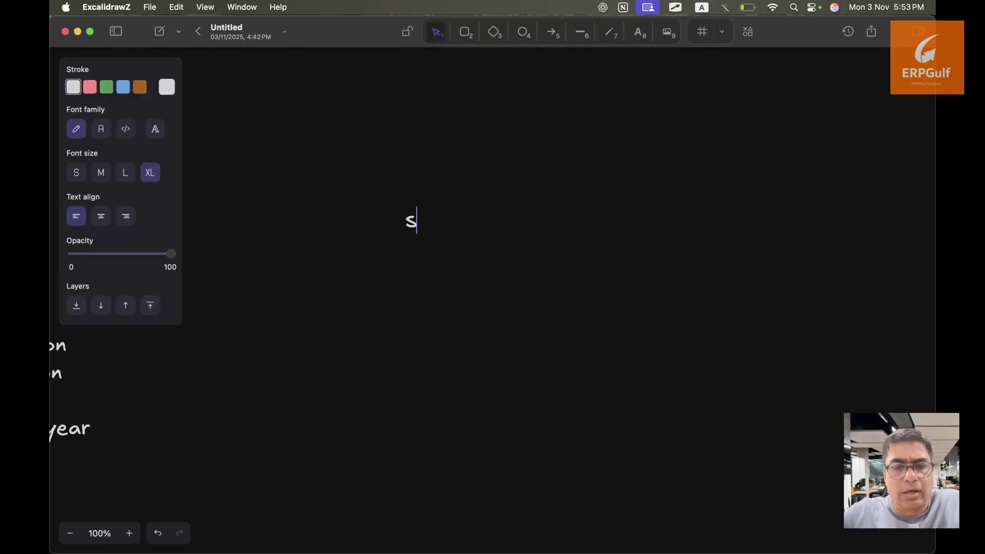
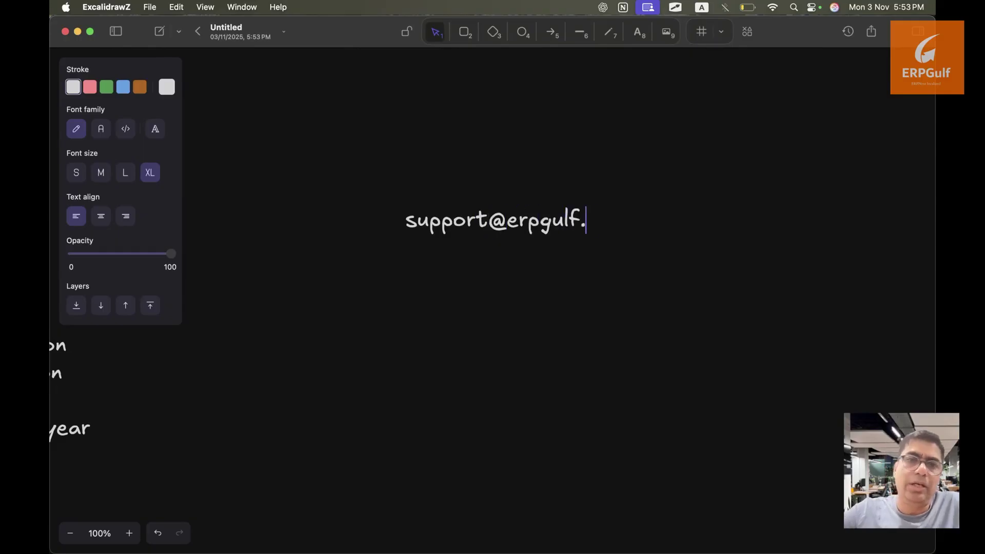
key(Return)
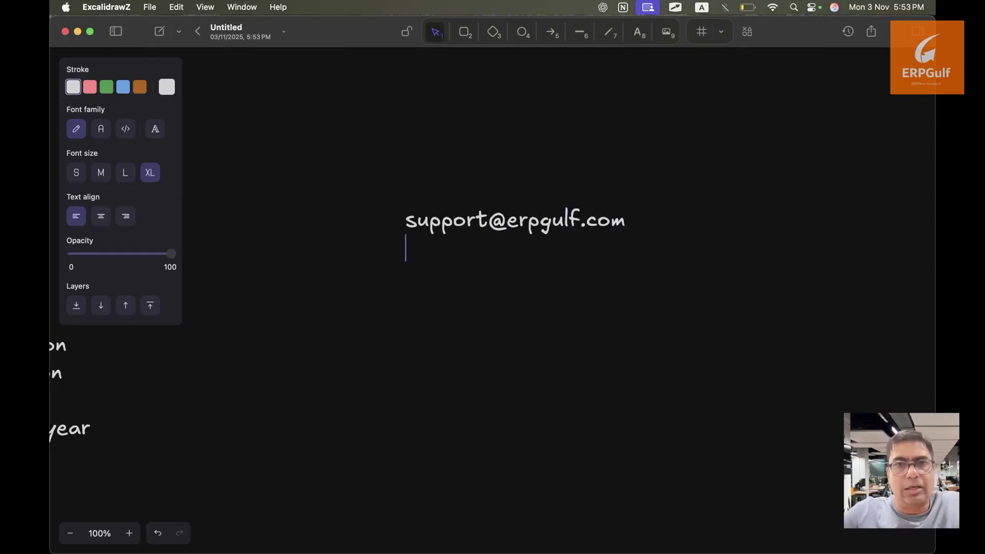
key(Return)
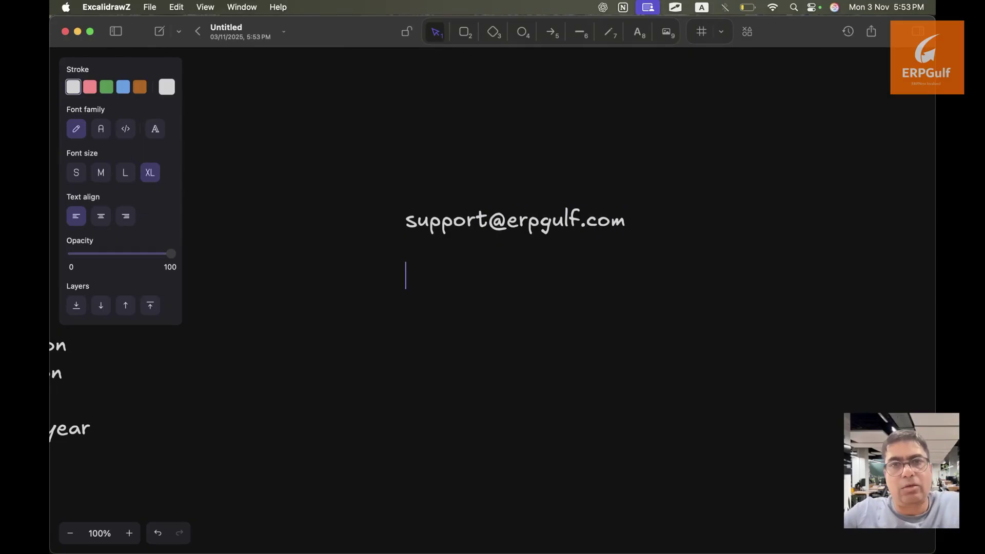
text(www.hts)
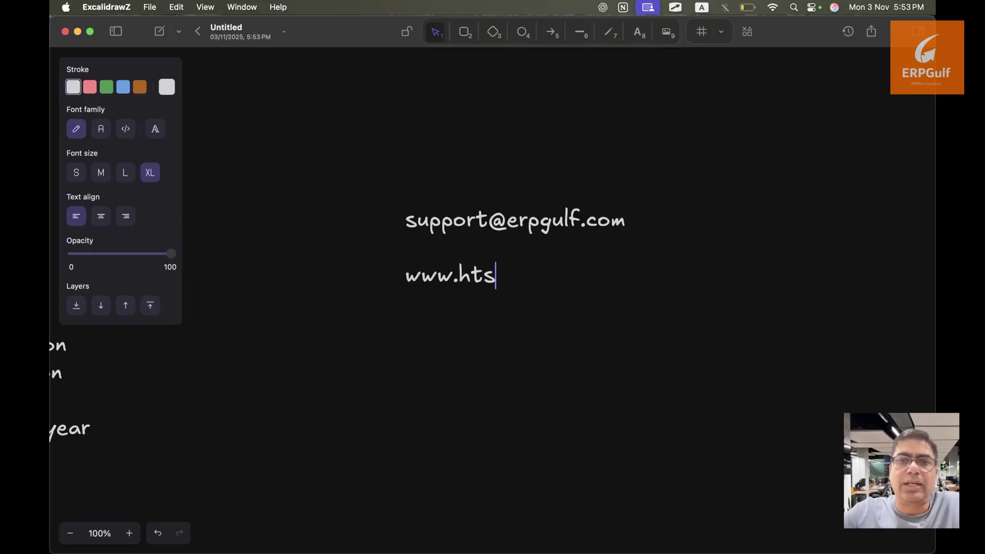
key(BackSpace)
key(BackSpace)
key(BackSpace)
text(erpgu)
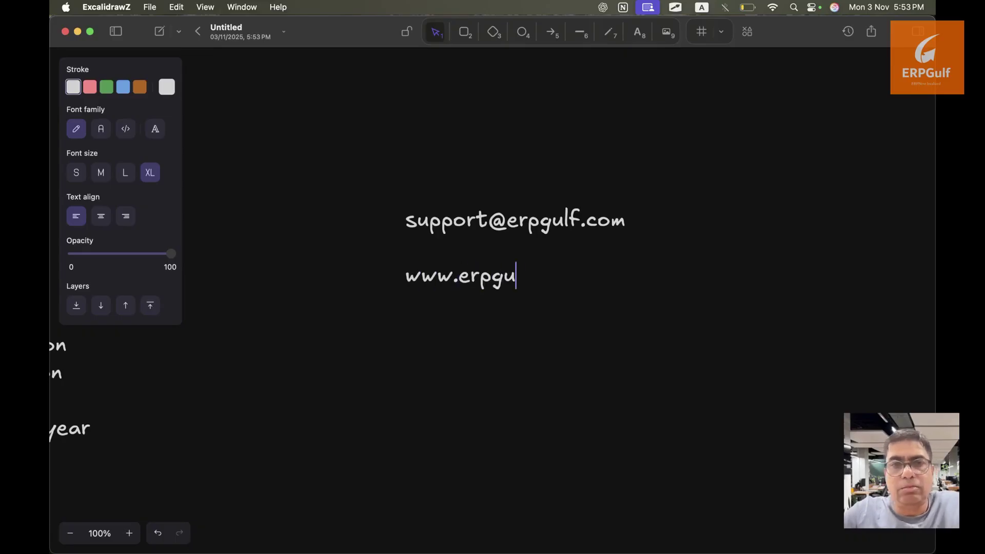
text(lf.com)
key(Return)
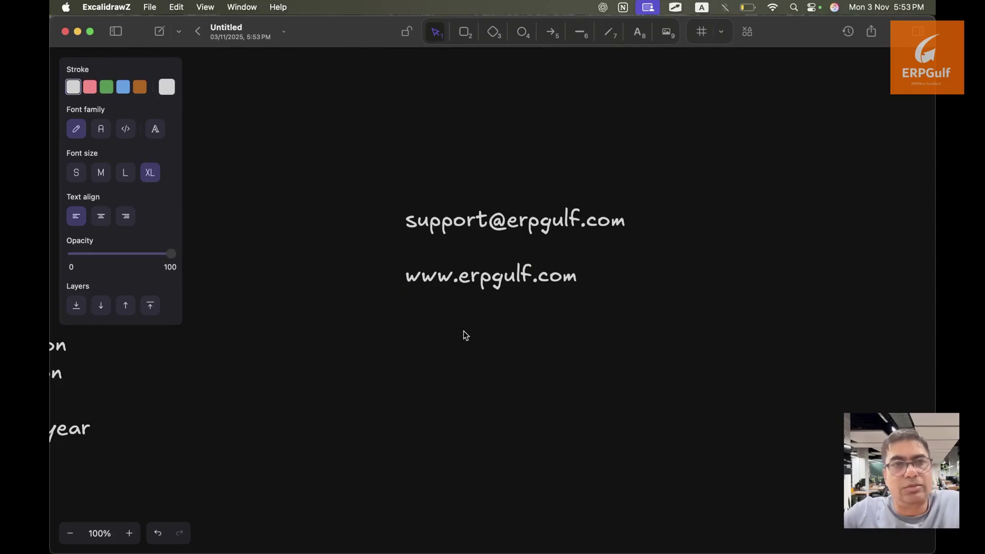
double_click(474, 223)
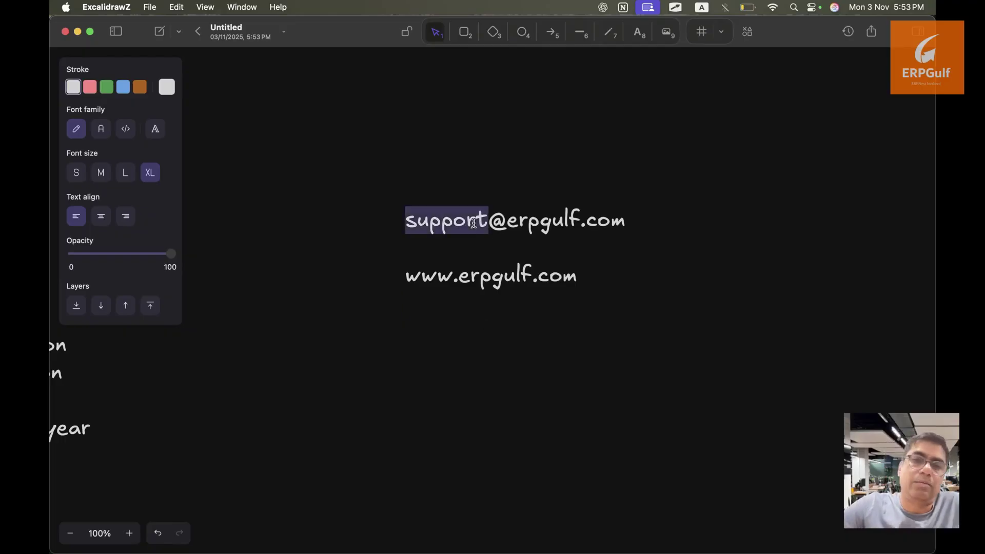
click(607, 226)
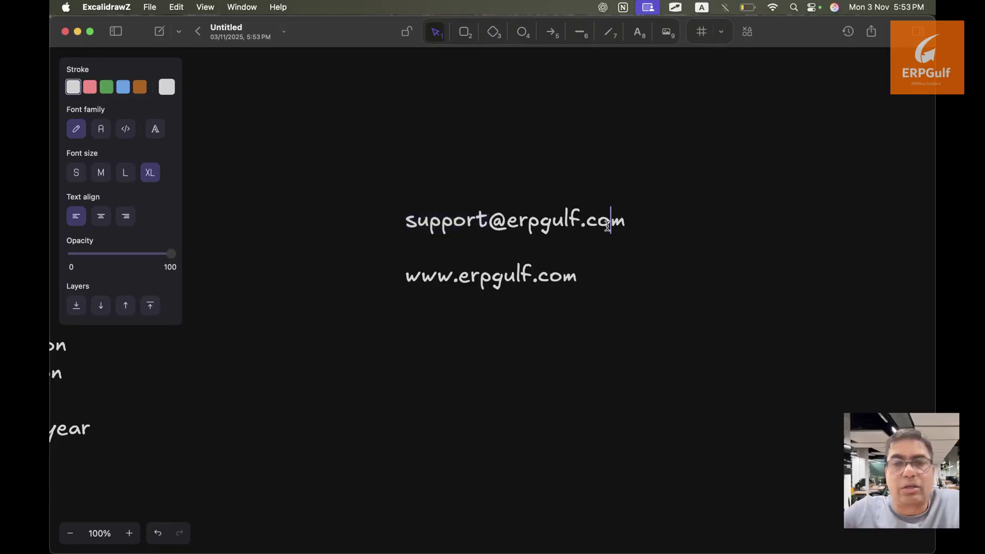
triple_click(522, 291)
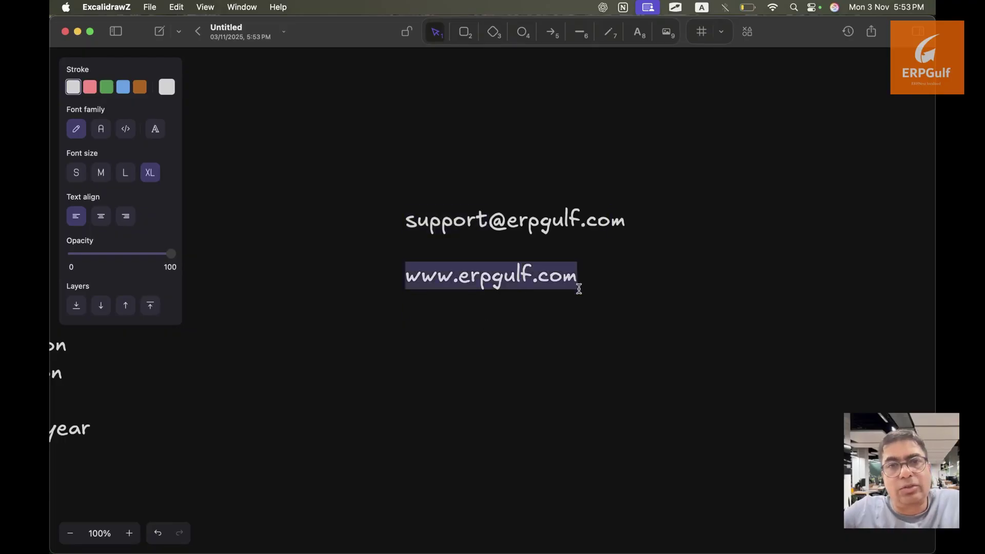
click(555, 324)
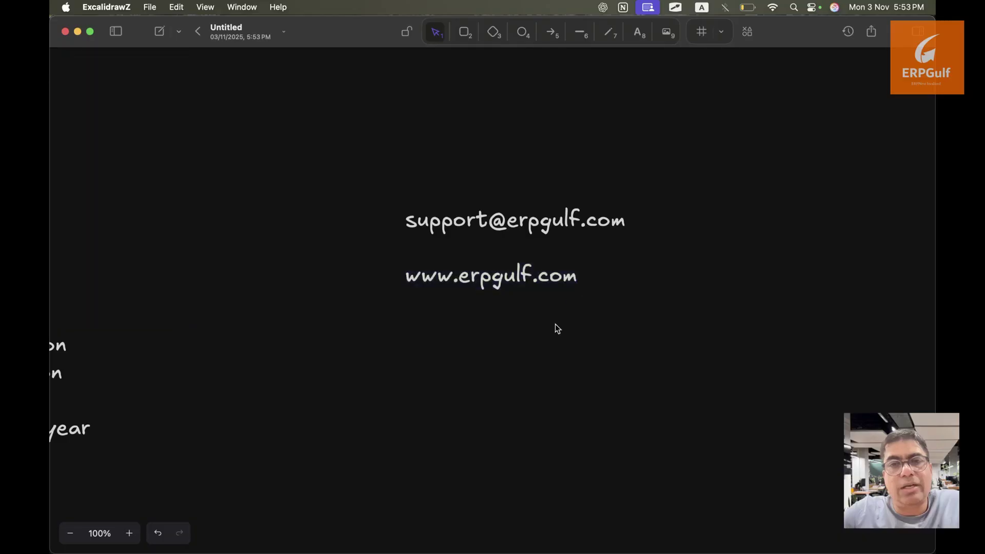
key(super+Tab)
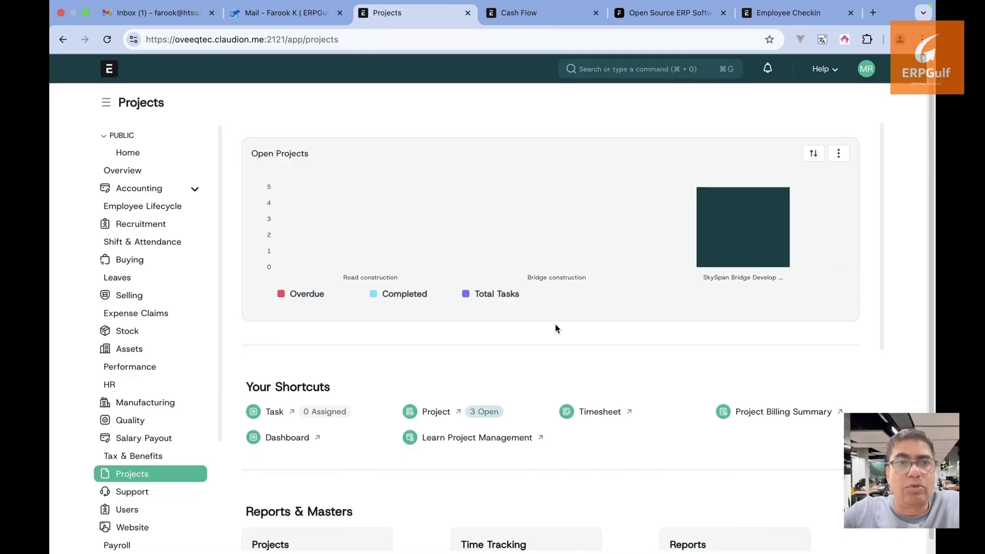
key(super+Tab)
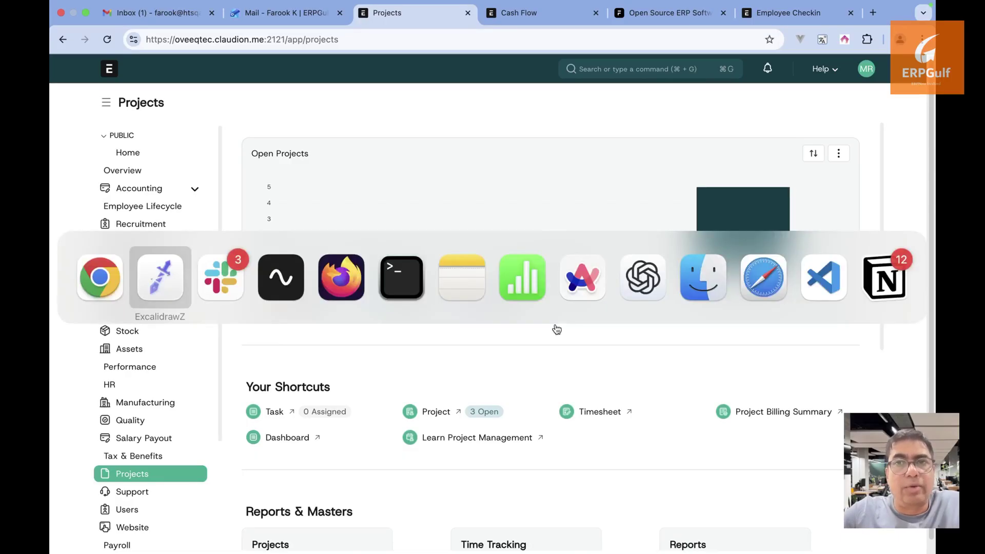
key(super+Tab)
key(super+Tab)
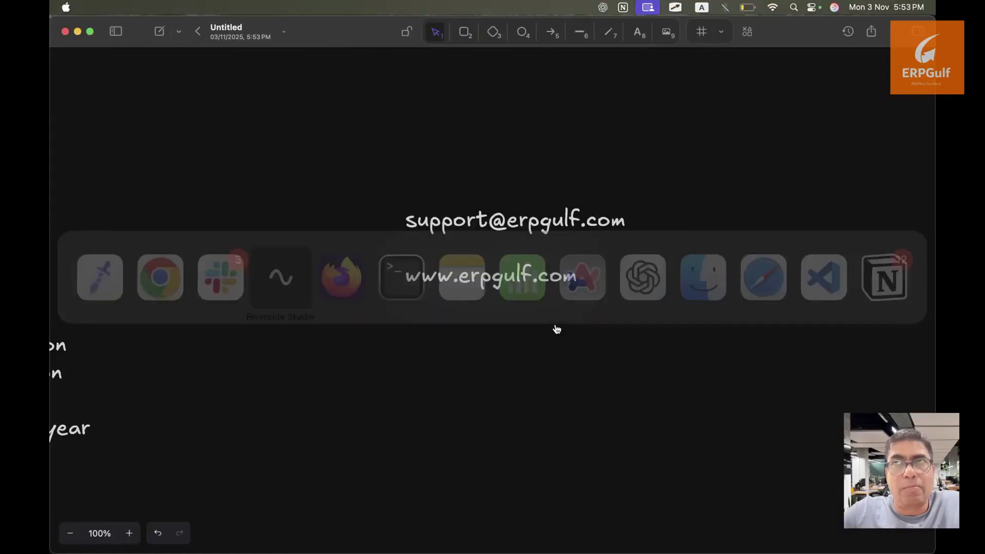